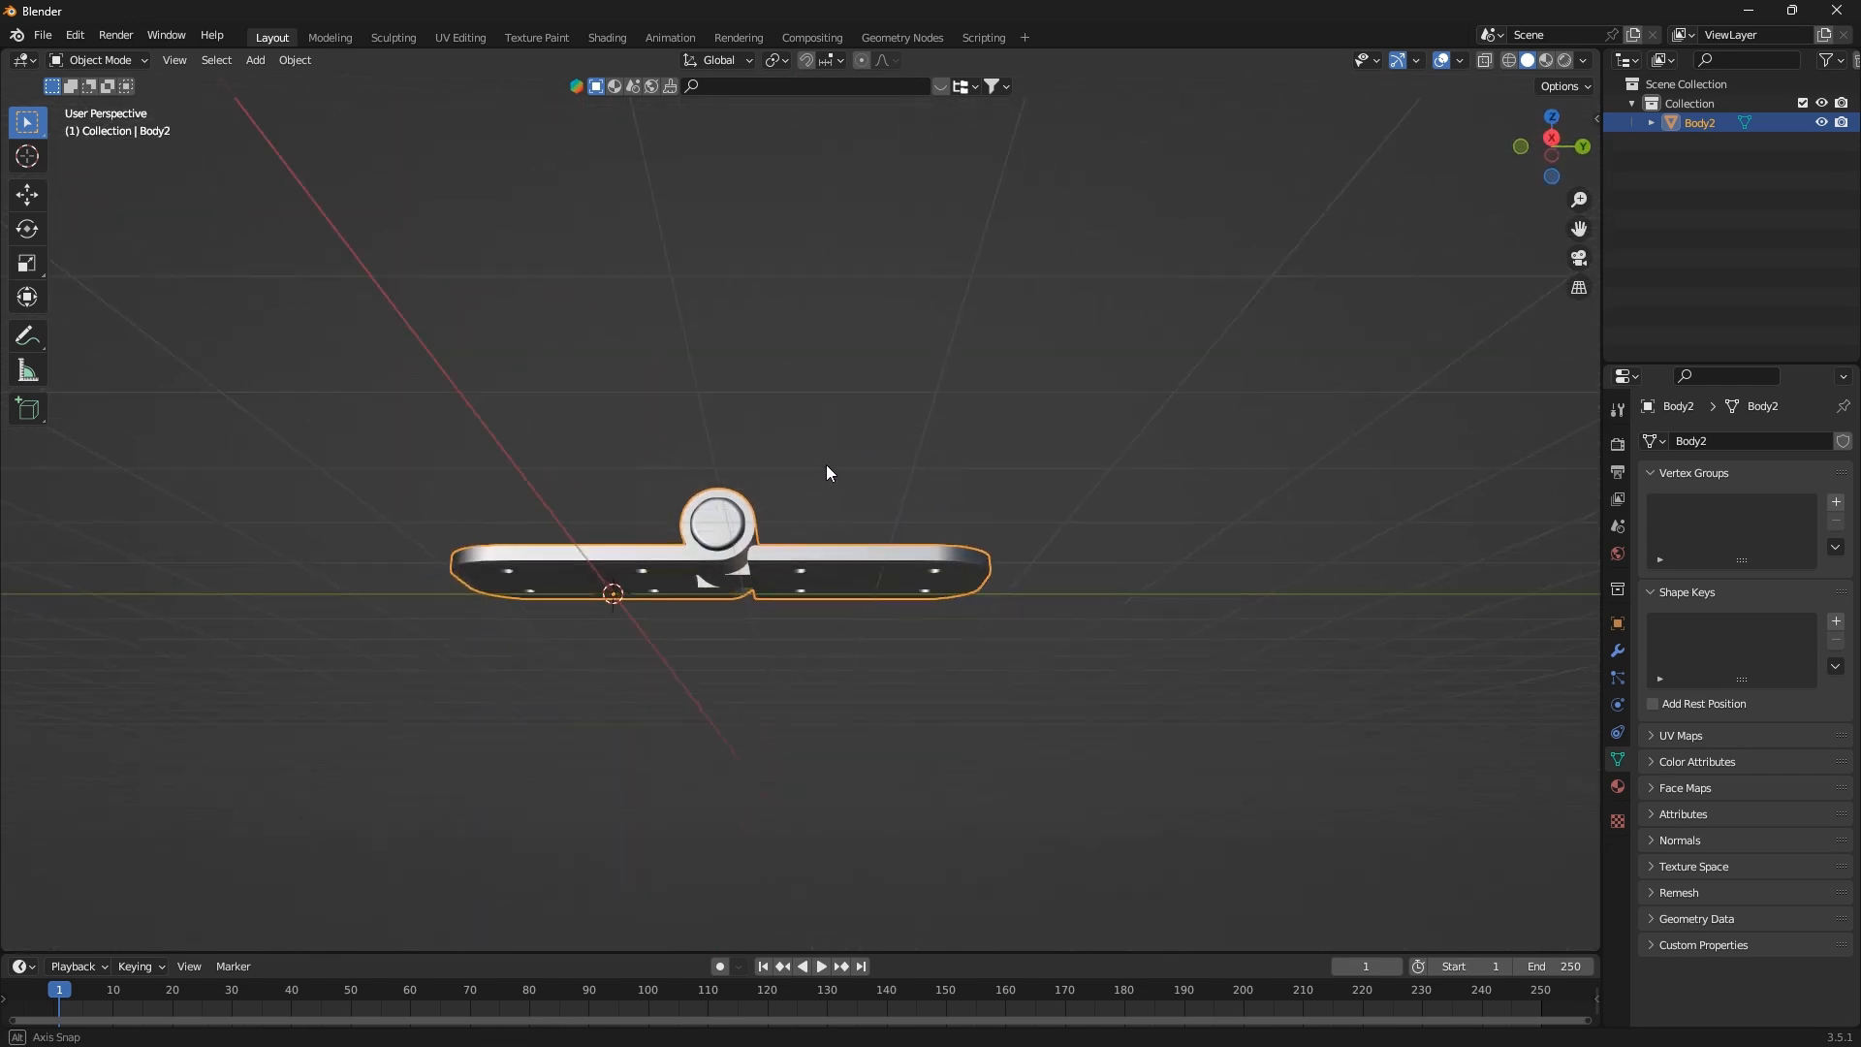
# Apply the object transforms of the hinge mesh
pyautogui.scroll(2, 609, 596)
pyautogui.scroll(3, 609, 596)
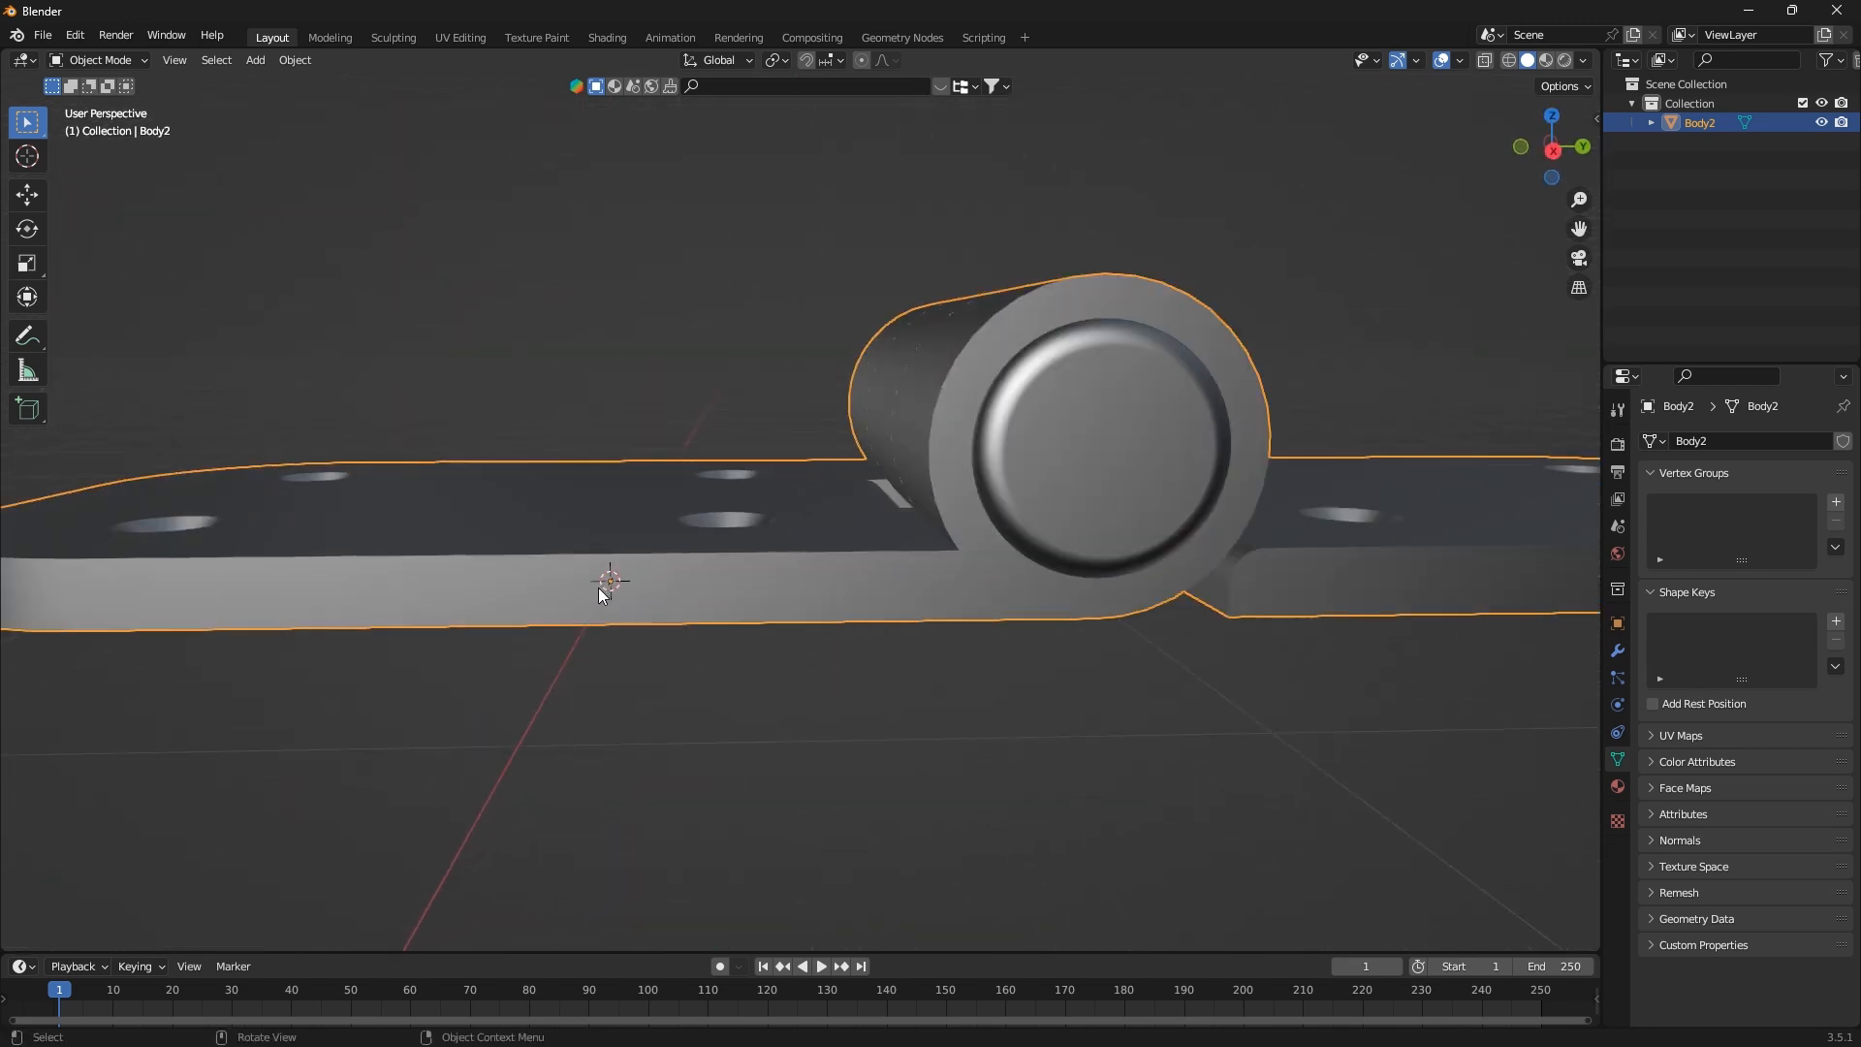
pyautogui.scroll(-4, 609, 586)
pyautogui.moveTo(602, 594); pyautogui.dragTo(866, 657, button='middle')
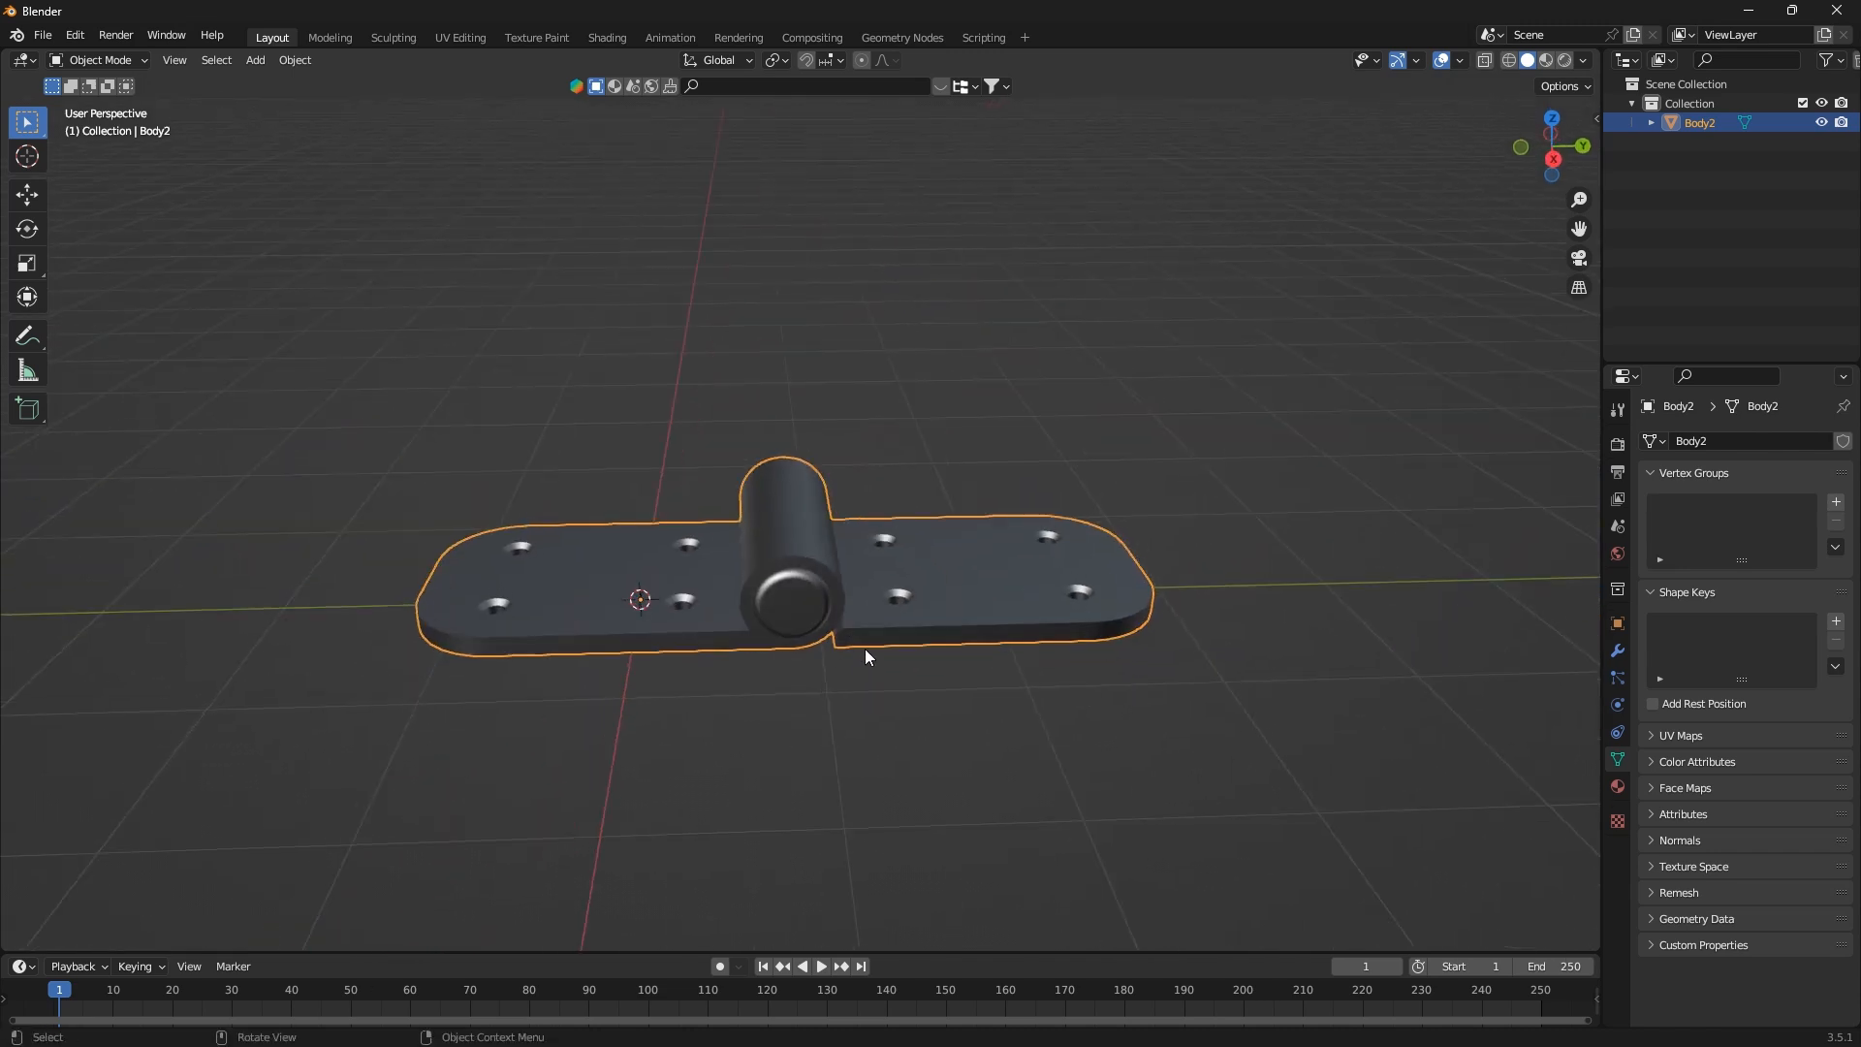
pyautogui.hotkey('ctrl', 'a')
pyautogui.click(852, 591)
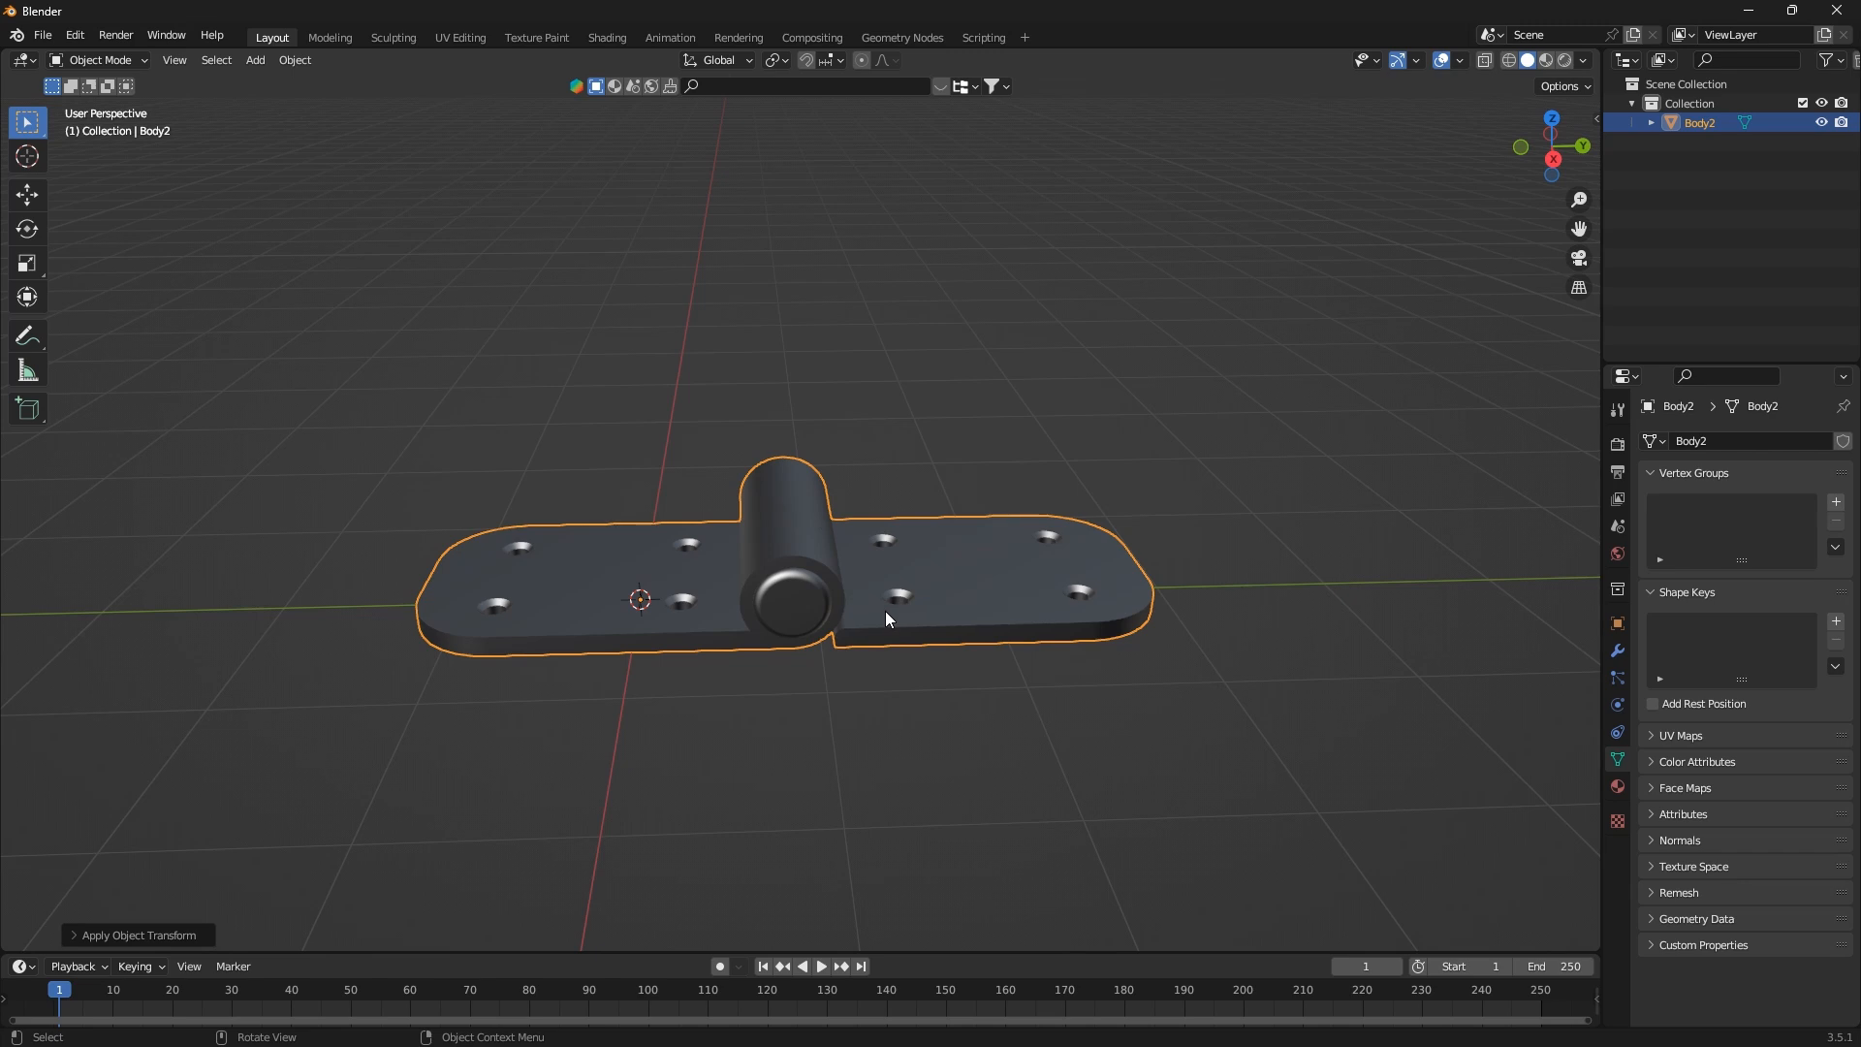
# Snap the 3D cursor to the middle of the hinge pin, using the centre vertices of its end faces
pyautogui.press('Tab')
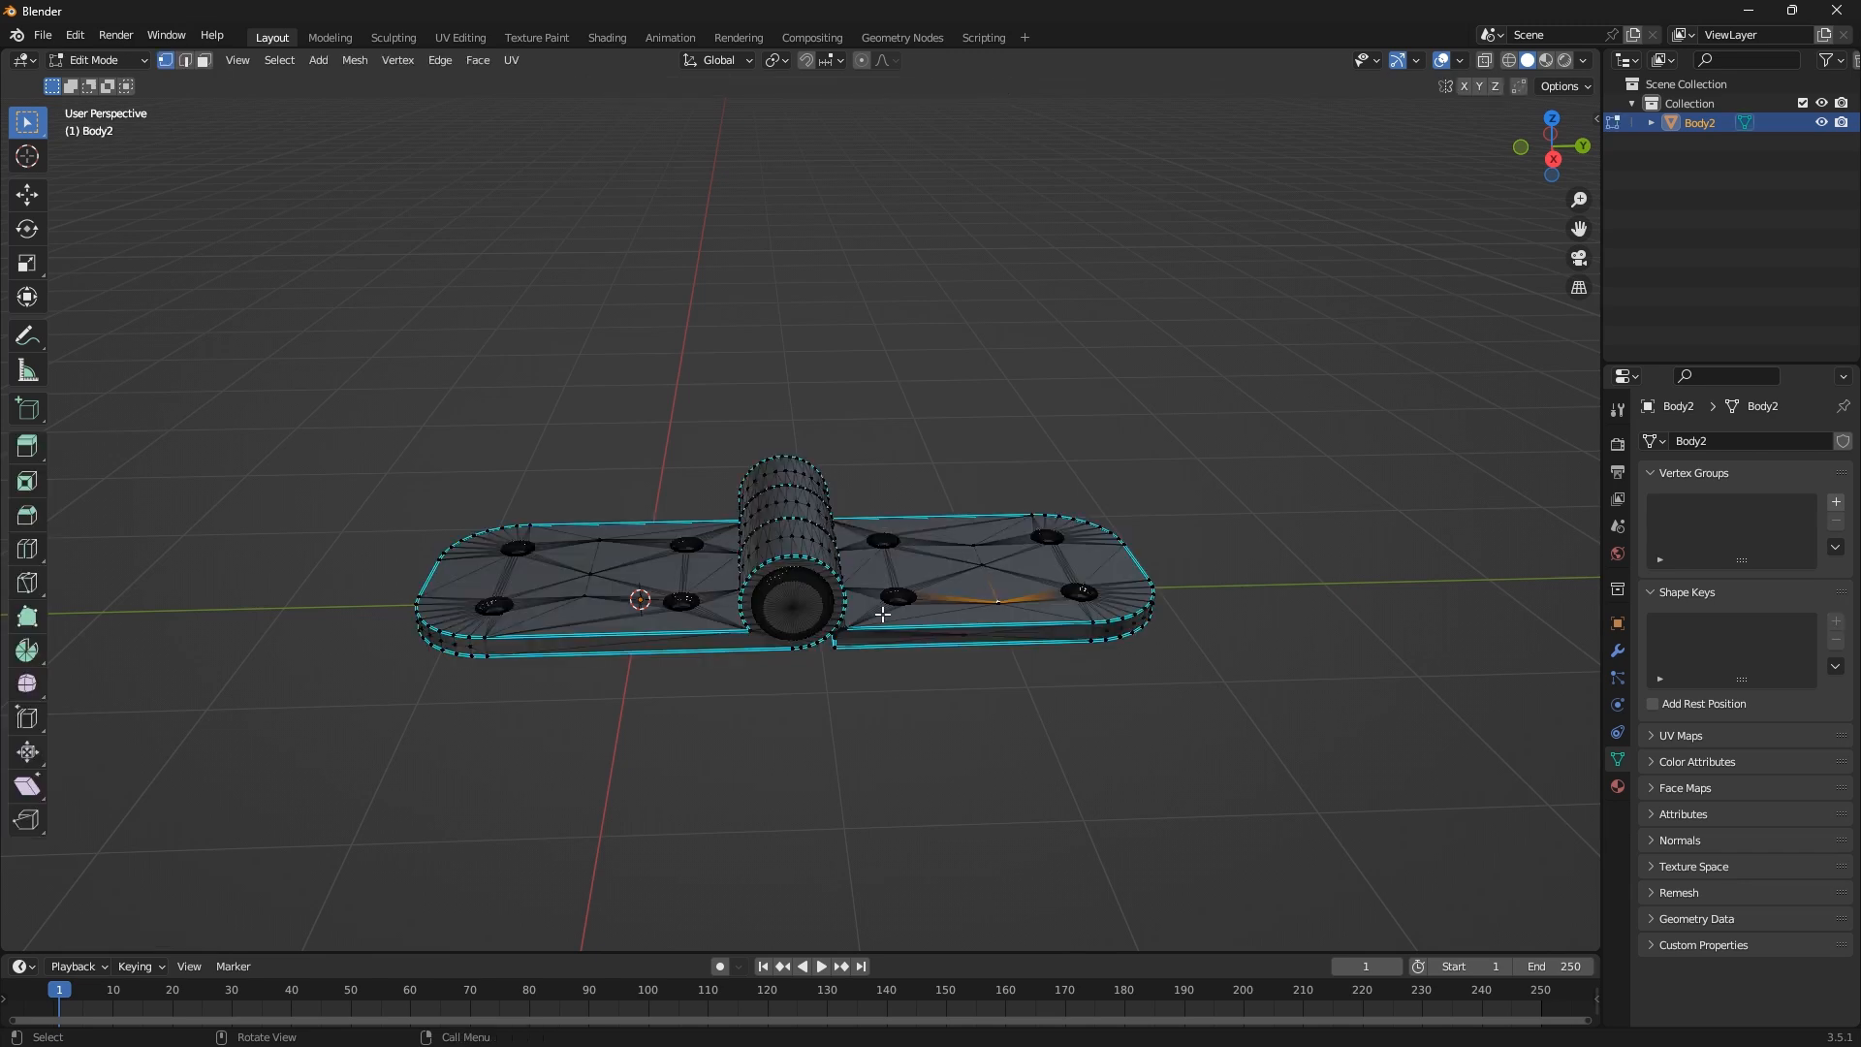
pyautogui.moveTo(814, 629); pyautogui.dragTo(712, 659, button='middle')
pyautogui.scroll(4, 809, 579)
pyautogui.click(809, 580)
pyautogui.hotkey('shift', 's')
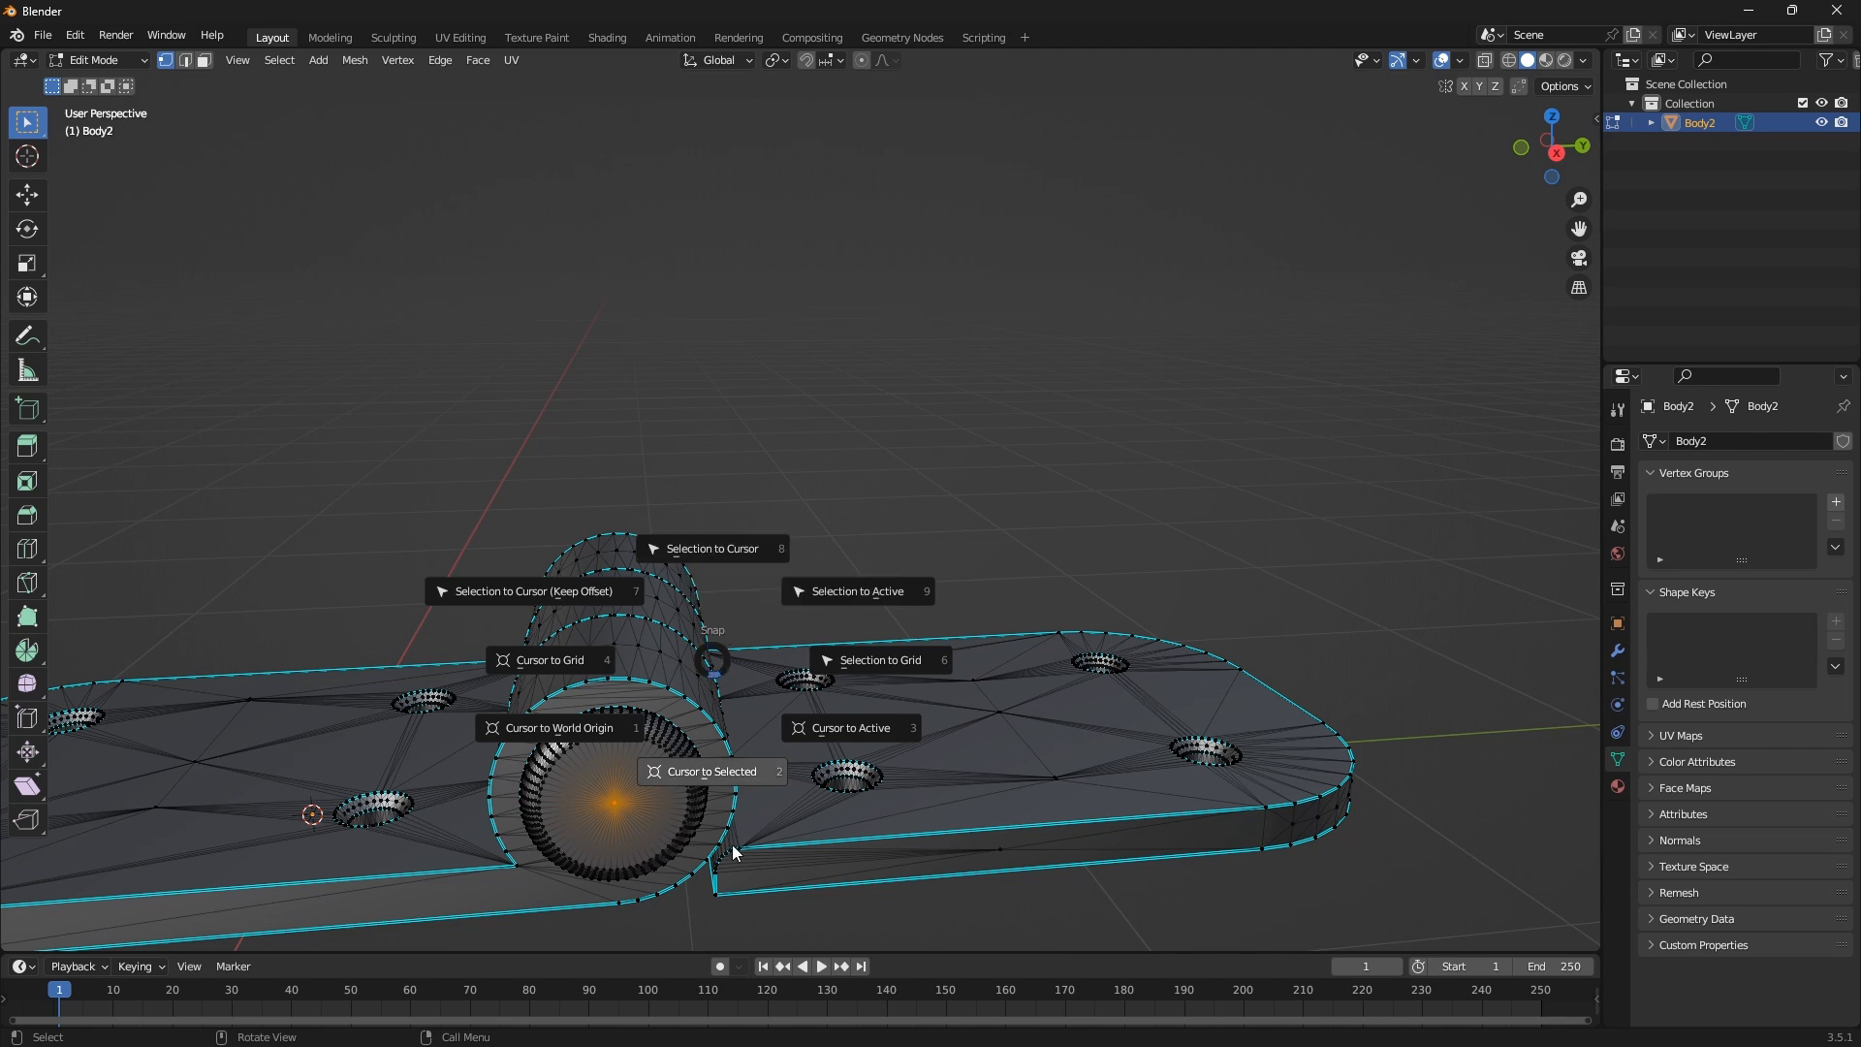
pyautogui.click(718, 772)
pyautogui.scroll(-3, 630, 686)
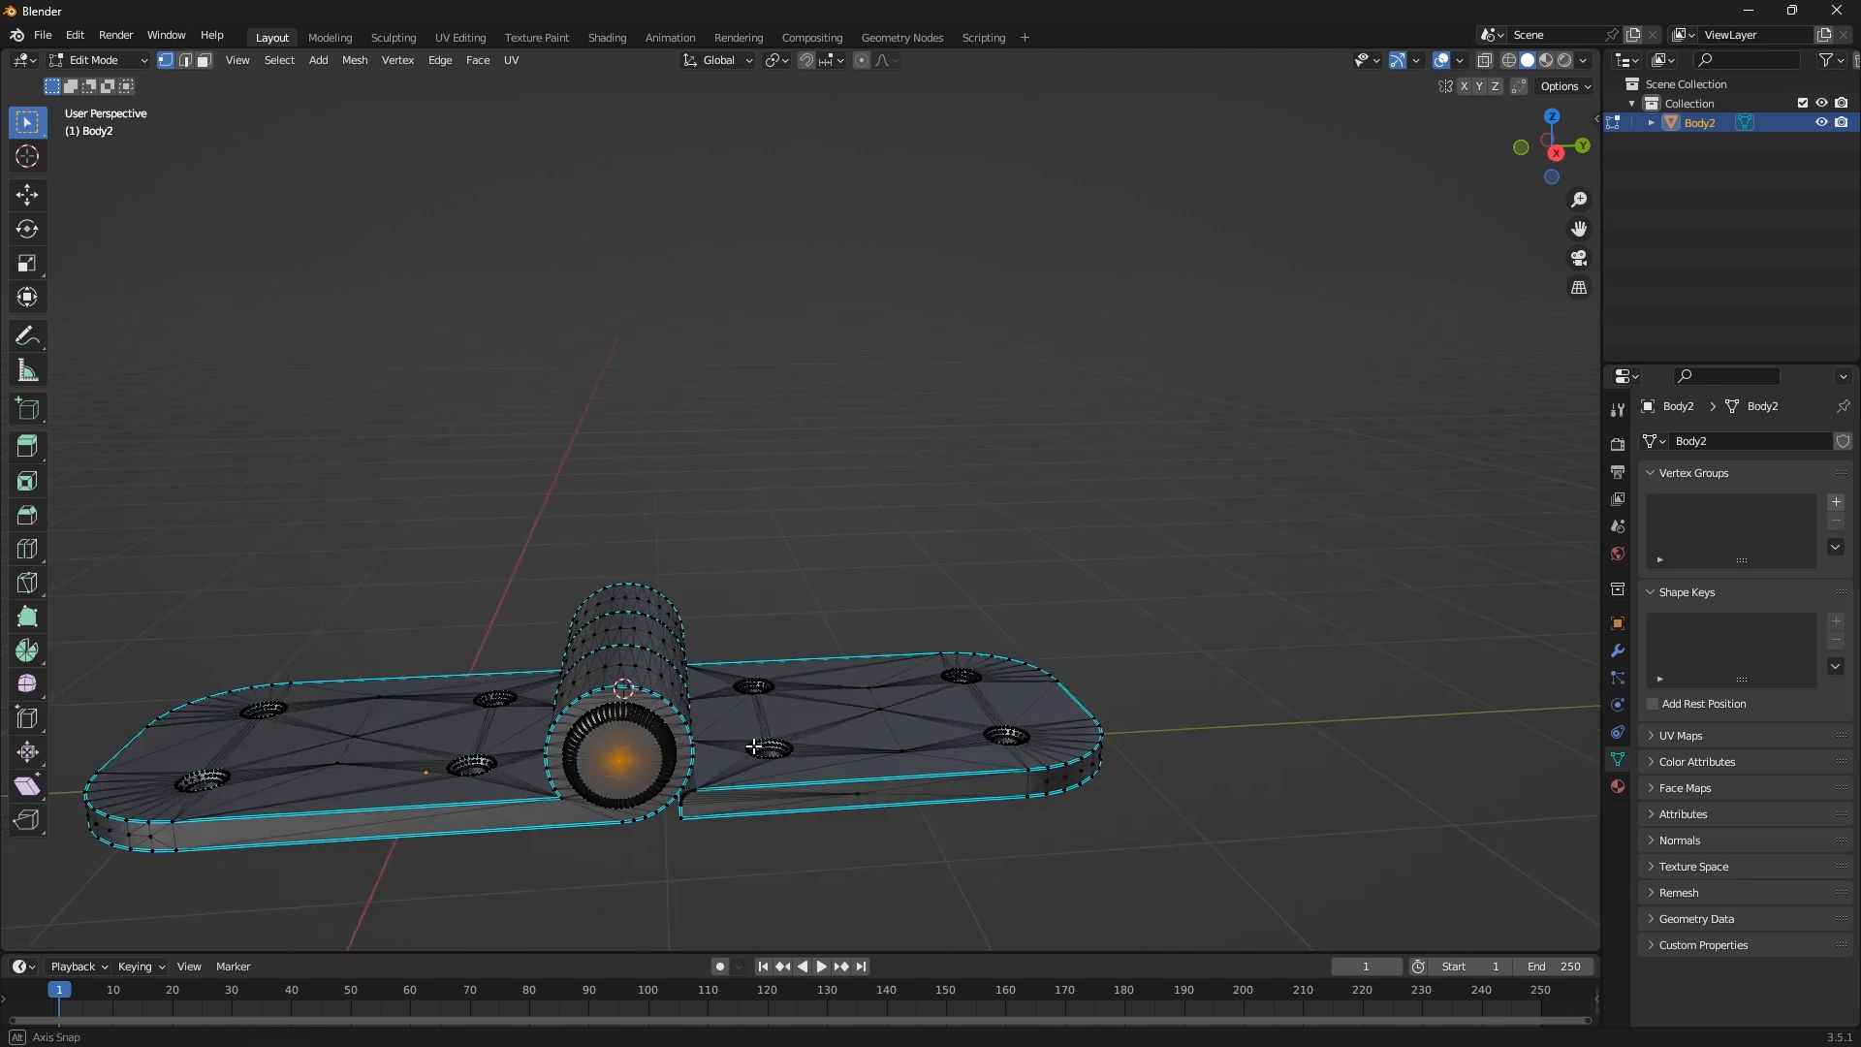
pyautogui.moveTo(752, 744)
pyautogui.mouseDown(button='middle')
pyautogui.moveTo(712, 739)
pyautogui.moveTo(783, 743)
pyautogui.mouseUp(button='middle')
# Set the hinge's origin to the 3D cursor and clear its location to bring it to the world origin
pyautogui.press('Tab')
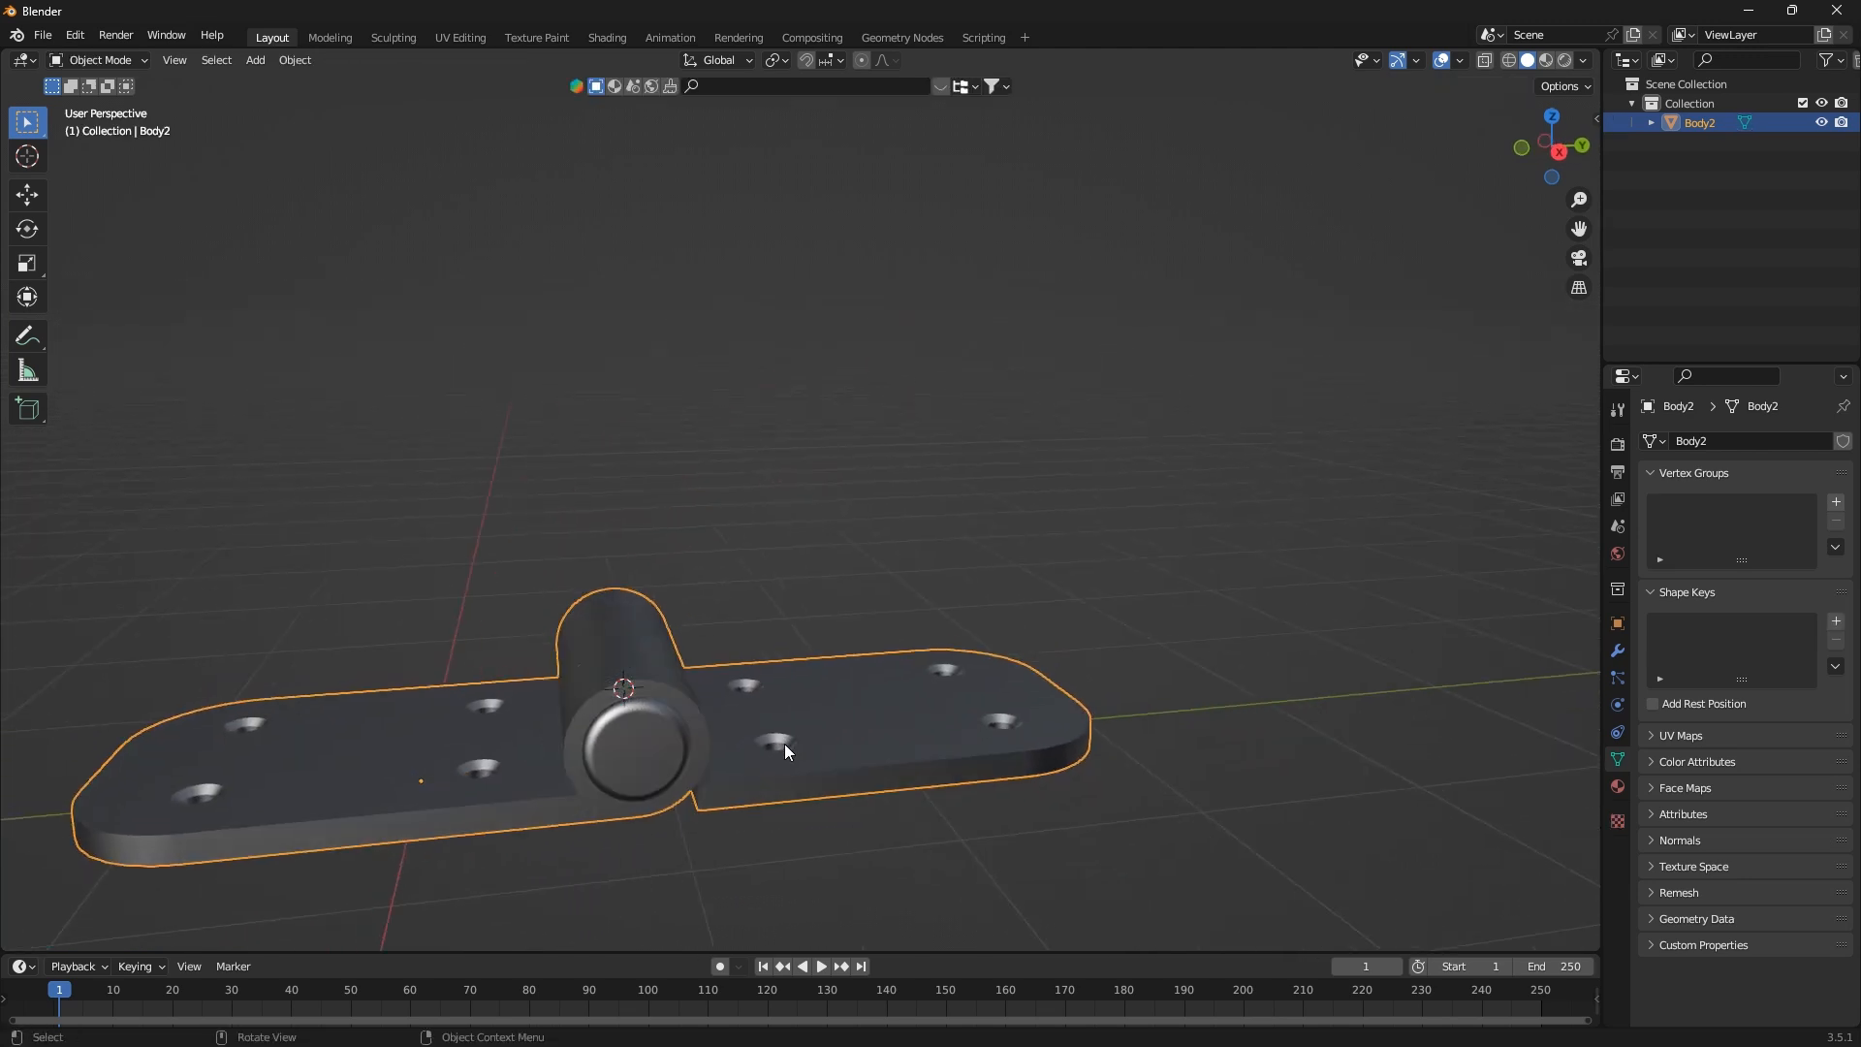
pyautogui.click(304, 60)
pyautogui.moveTo(335, 103)
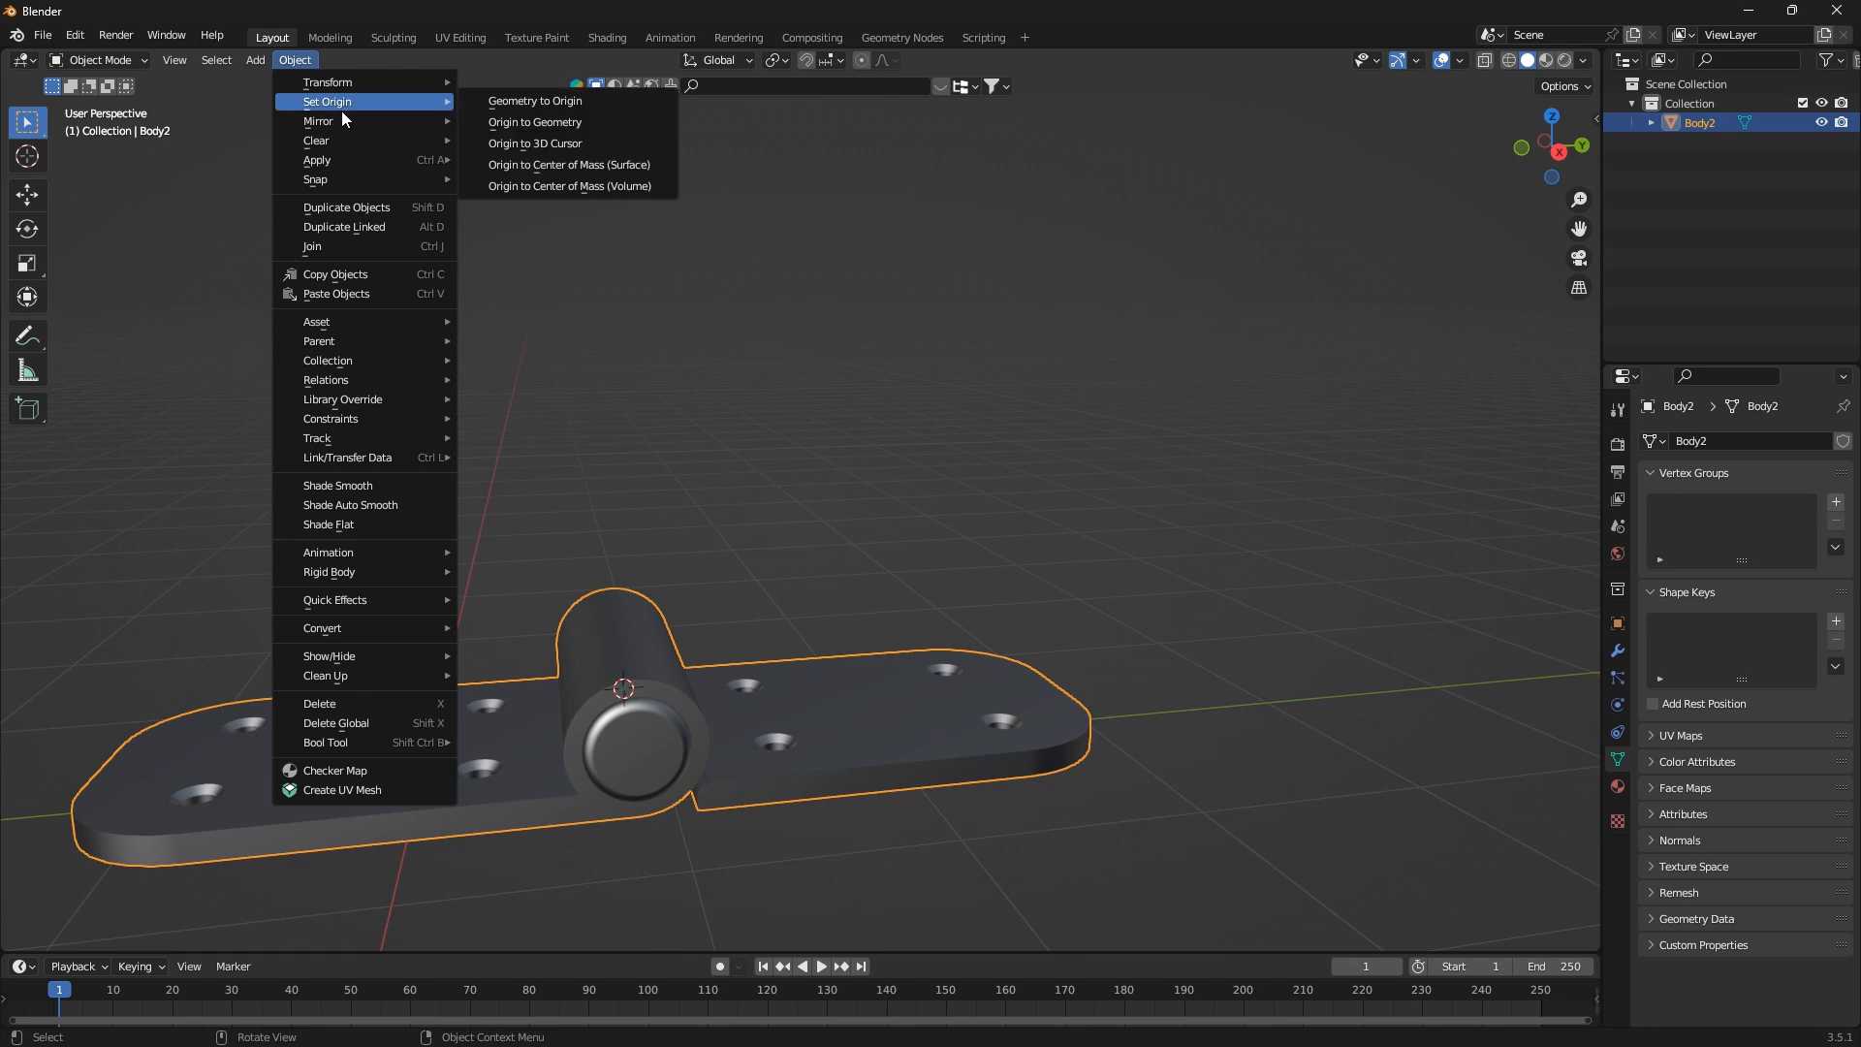
pyautogui.click(589, 143)
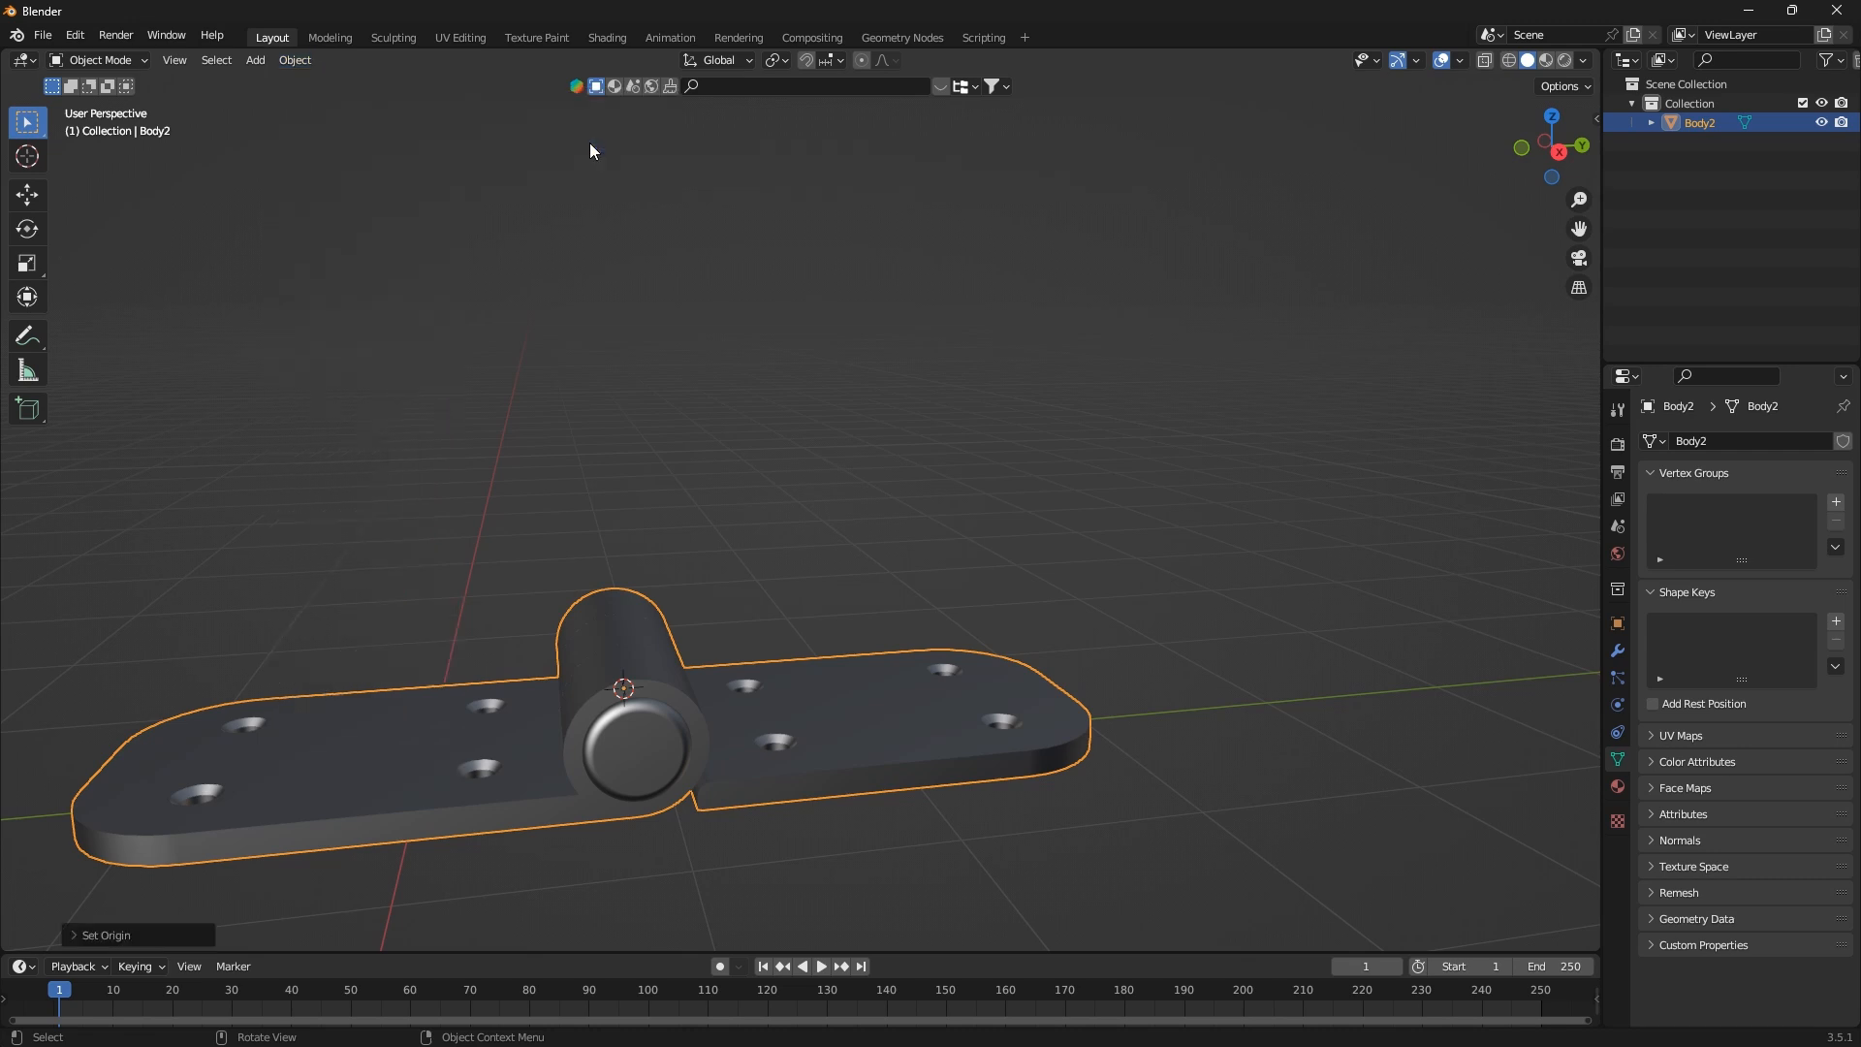
pyautogui.moveTo(702, 586); pyautogui.dragTo(804, 690, button='middle')
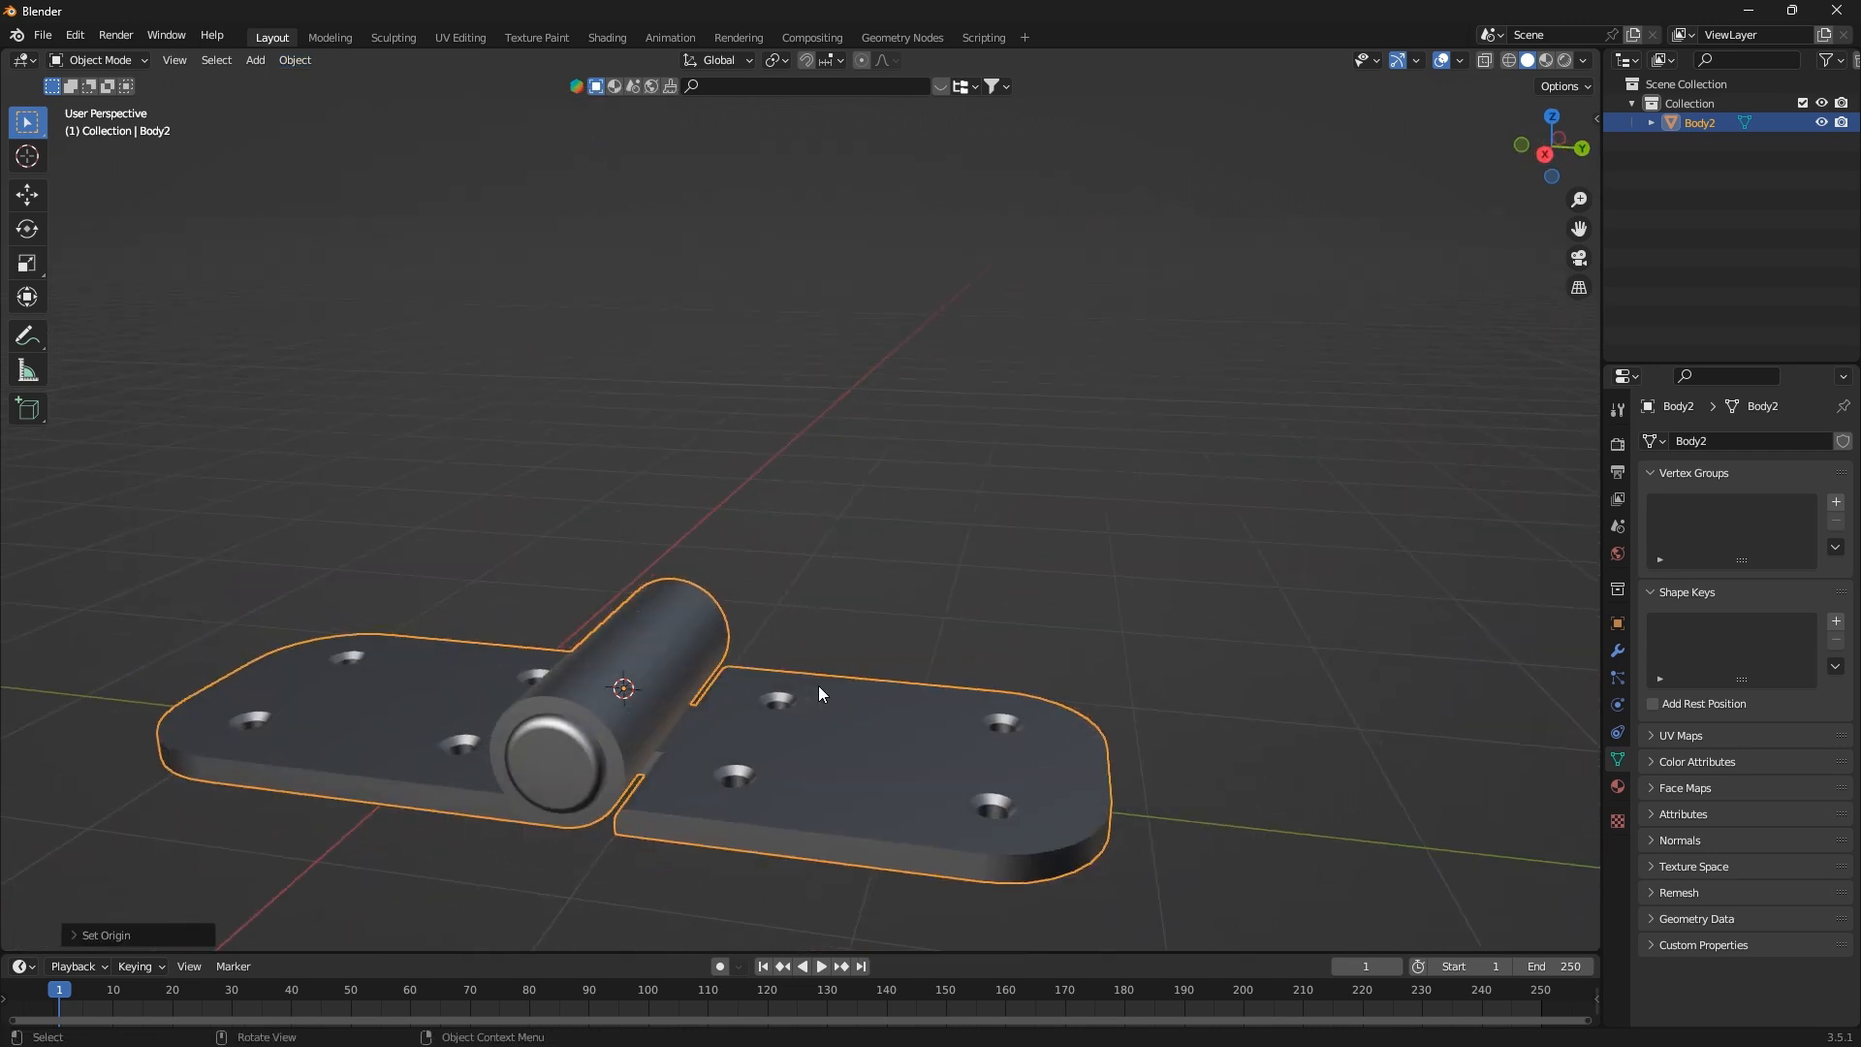
pyautogui.hotkey('alt', 'g')
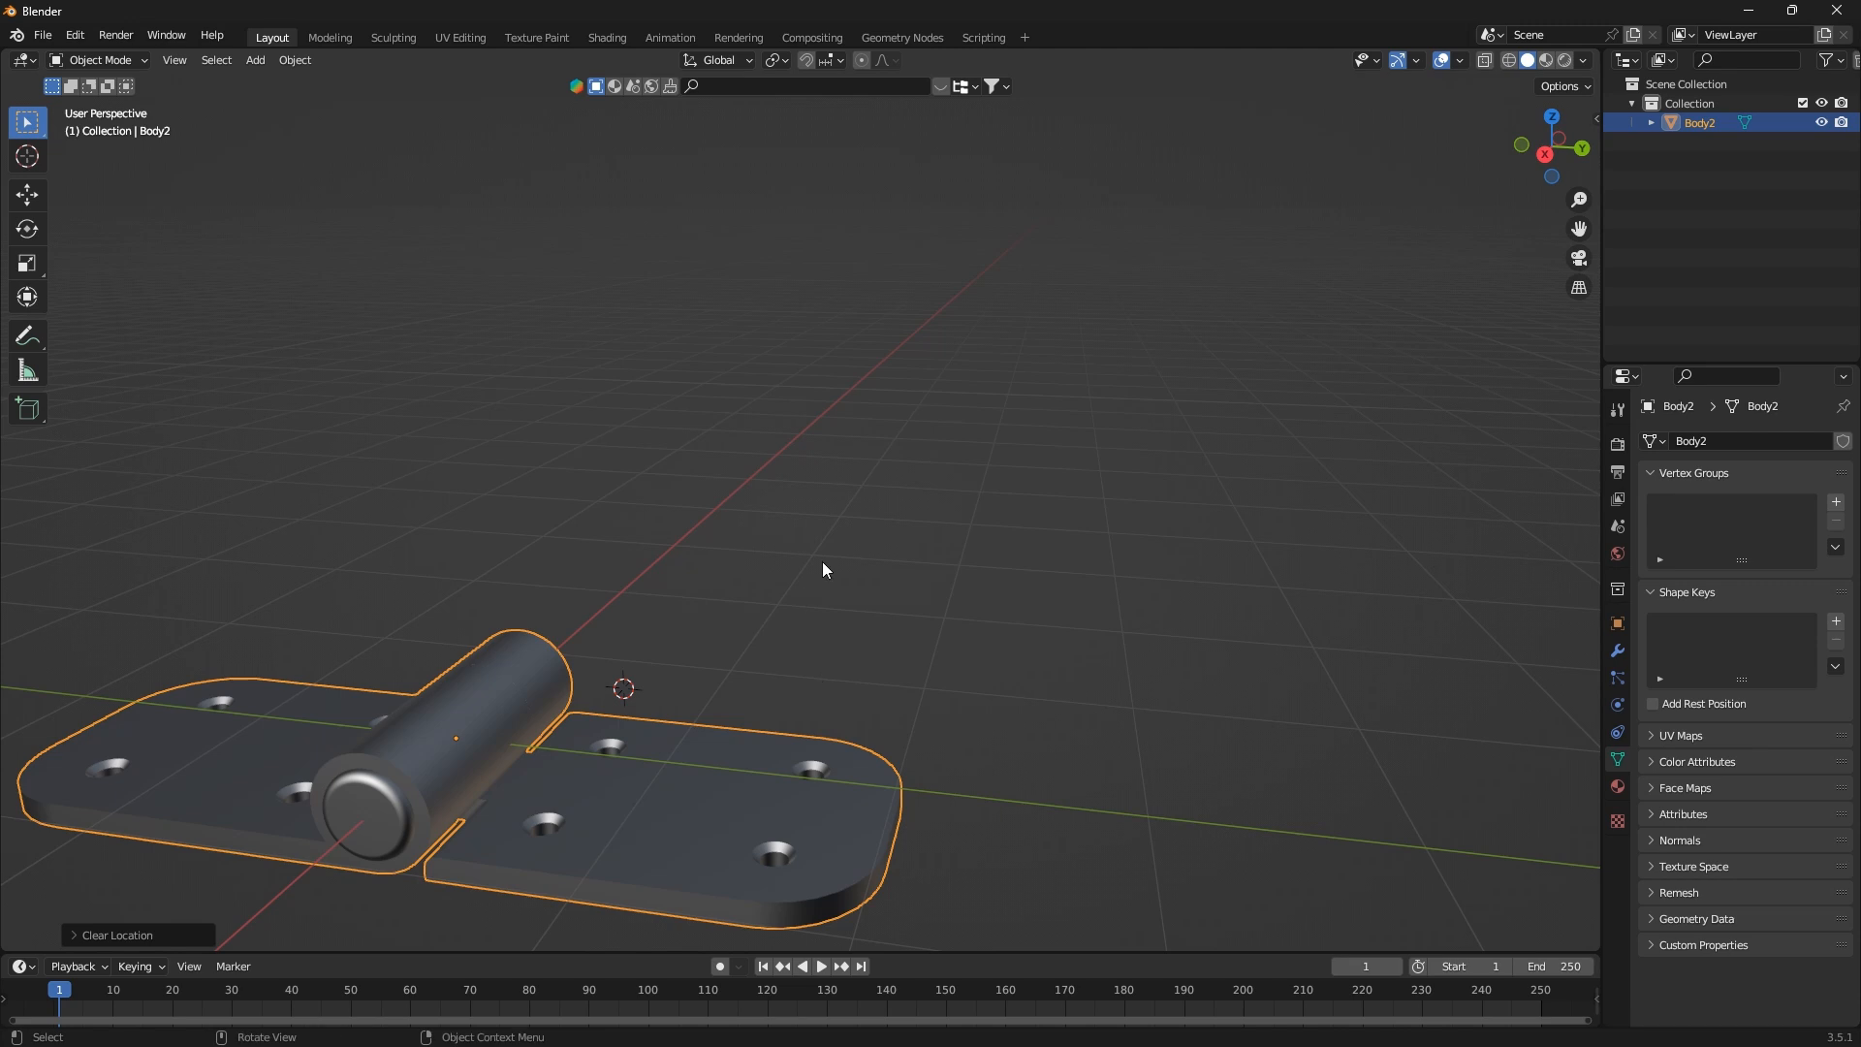
# Rotate the hinge 90 degrees about the global Z axis so the pin's end faces the front view
pyautogui.moveTo(822, 565)
pyautogui.mouseDown(button='middle')
pyautogui.moveTo(520, 713)
pyautogui.moveTo(615, 729)
pyautogui.moveTo(724, 676)
pyautogui.moveTo(698, 740)
pyautogui.moveTo(614, 727)
pyautogui.moveTo(824, 550)
pyautogui.mouseUp(button='middle')
pyautogui.scroll(2, 823, 550)
pyautogui.press('KP_1')
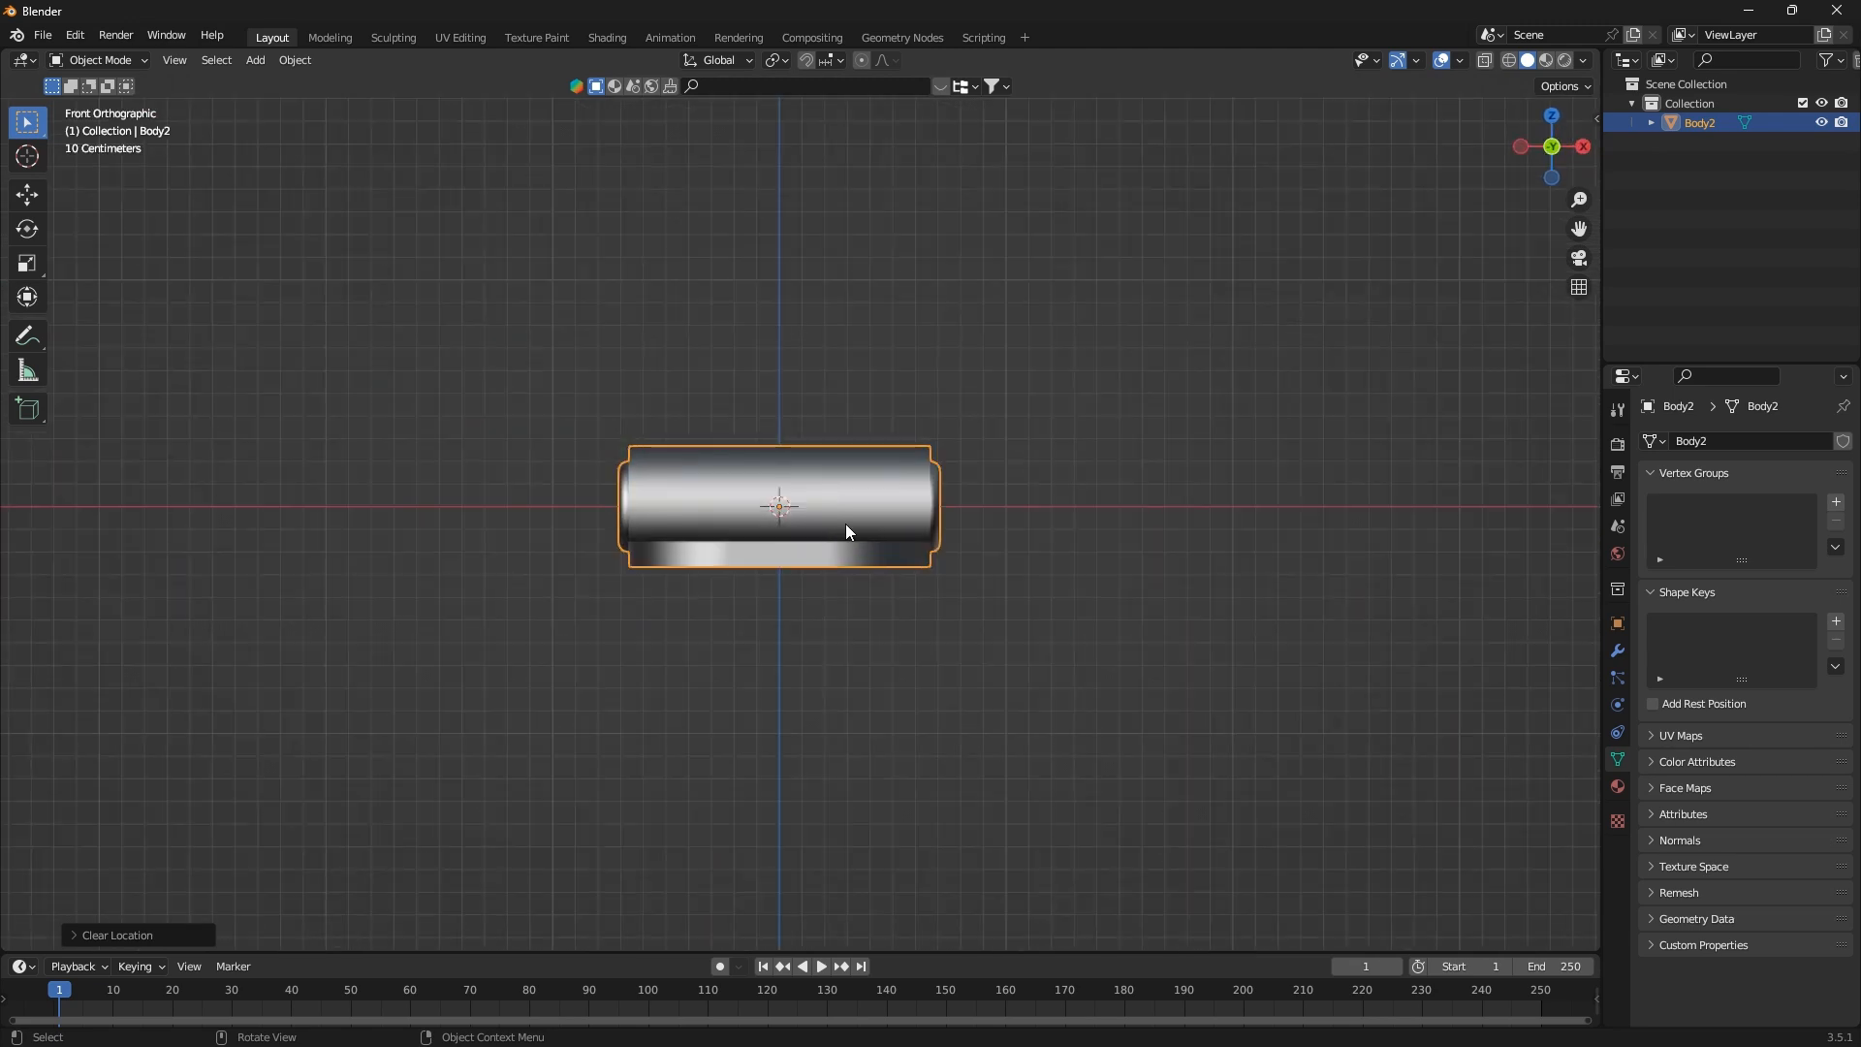
pyautogui.write('rz')
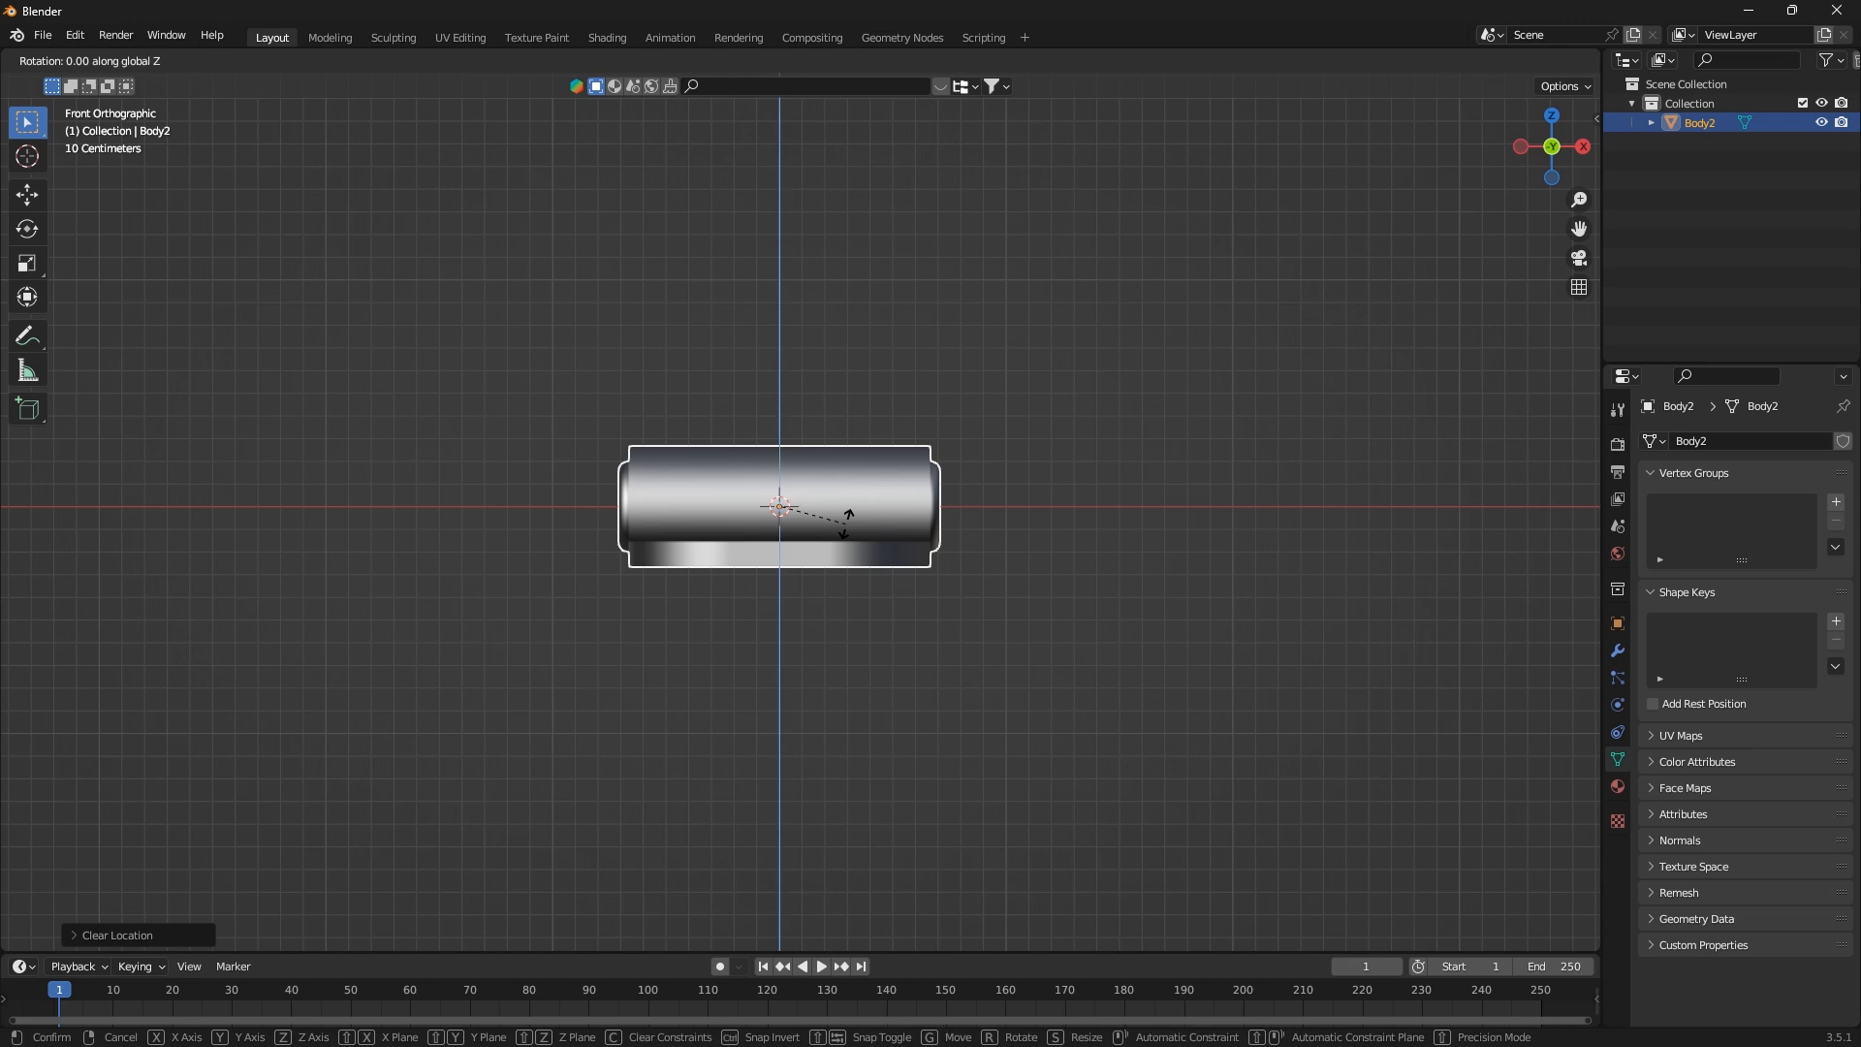
pyautogui.write('90')
pyautogui.press('Return')
pyautogui.scroll(3, 858, 650)
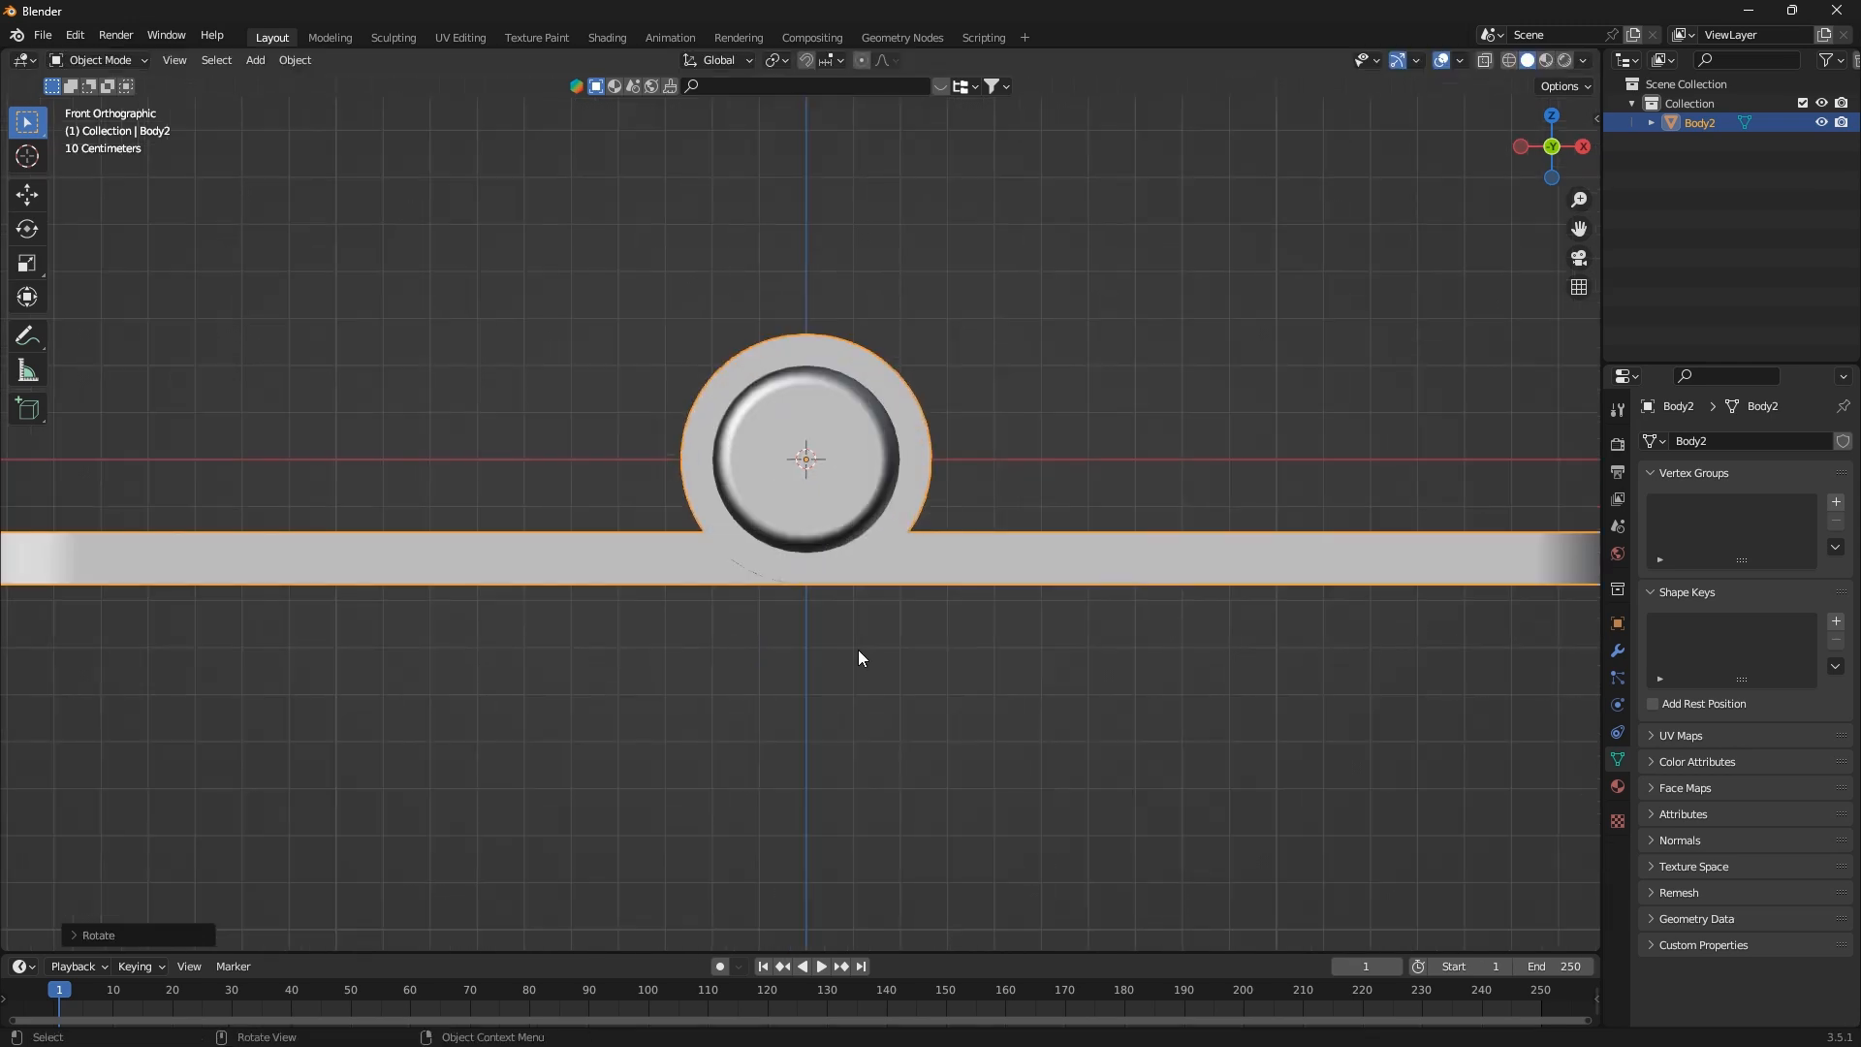
# Move the hinge up about 0.28 m along Z so that the underside of its plates rests on the X axis
pyautogui.press('g')
pyautogui.press('z')
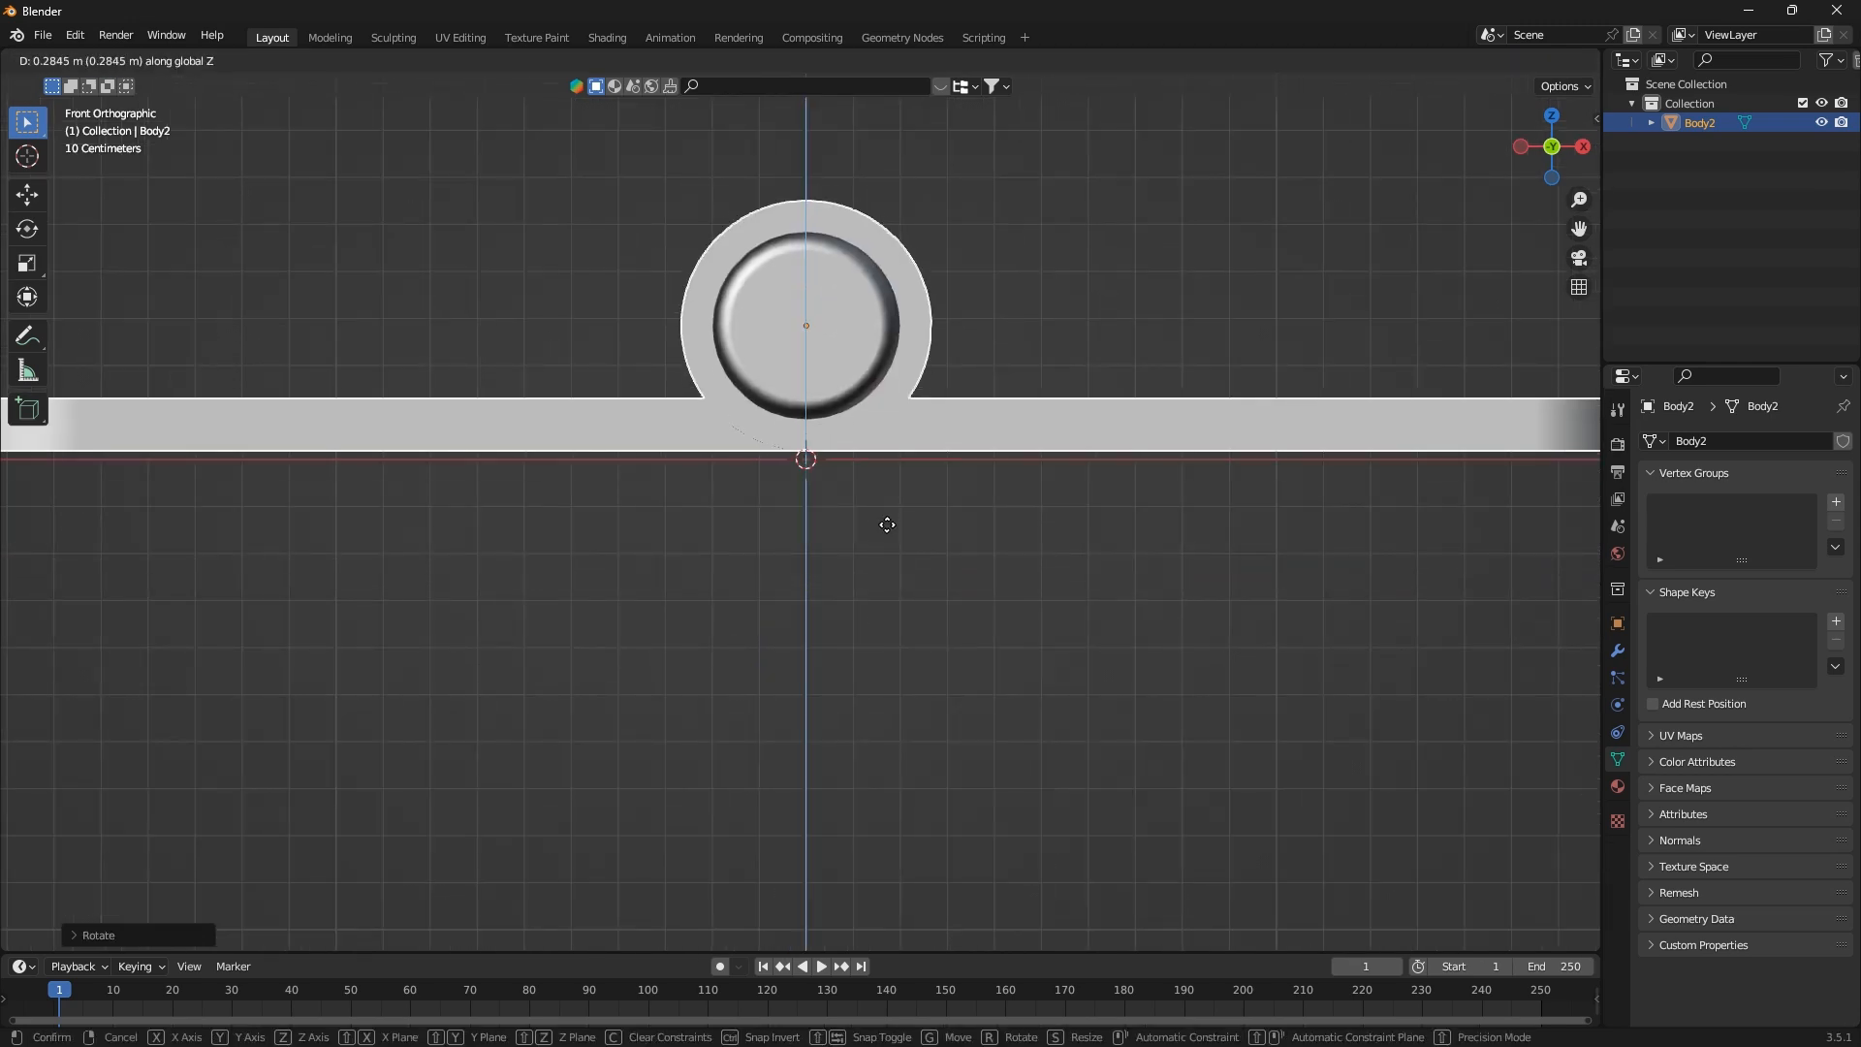
pyautogui.click(887, 525)
pyautogui.scroll(6, 765, 494)
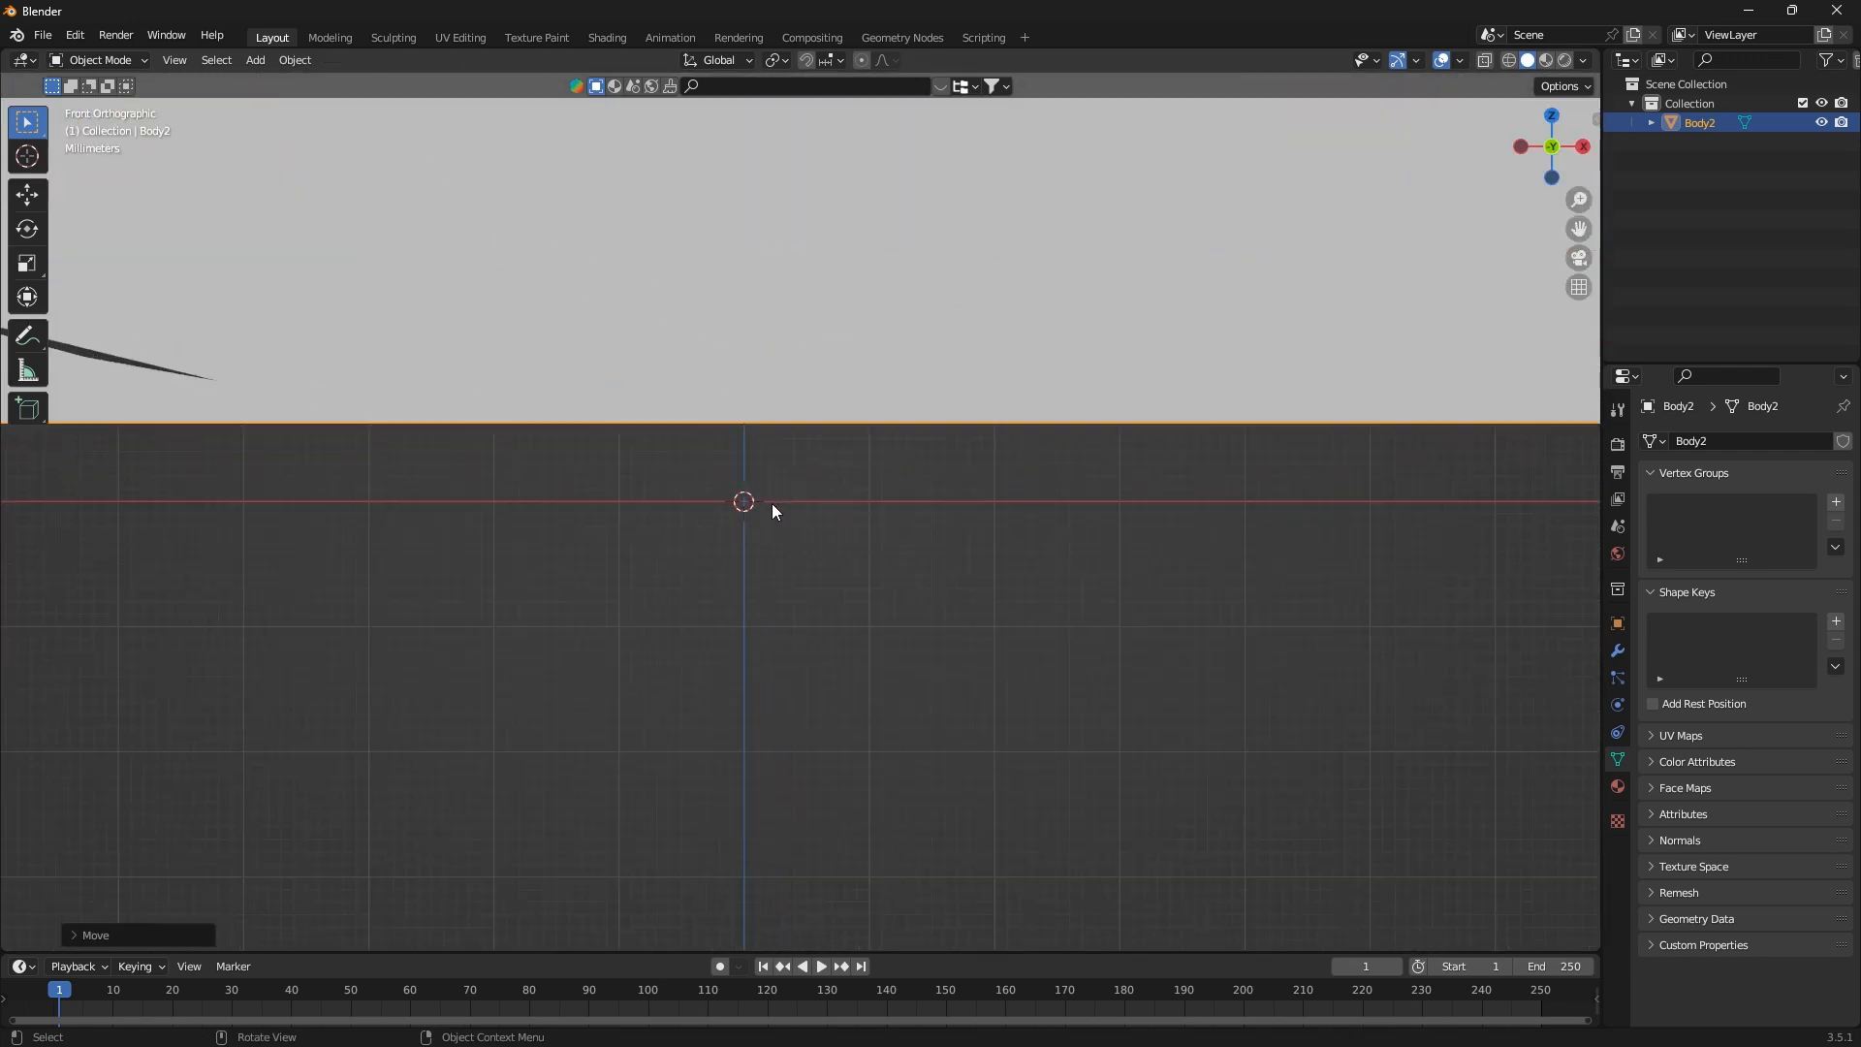
pyautogui.press('g')
pyautogui.press('z')
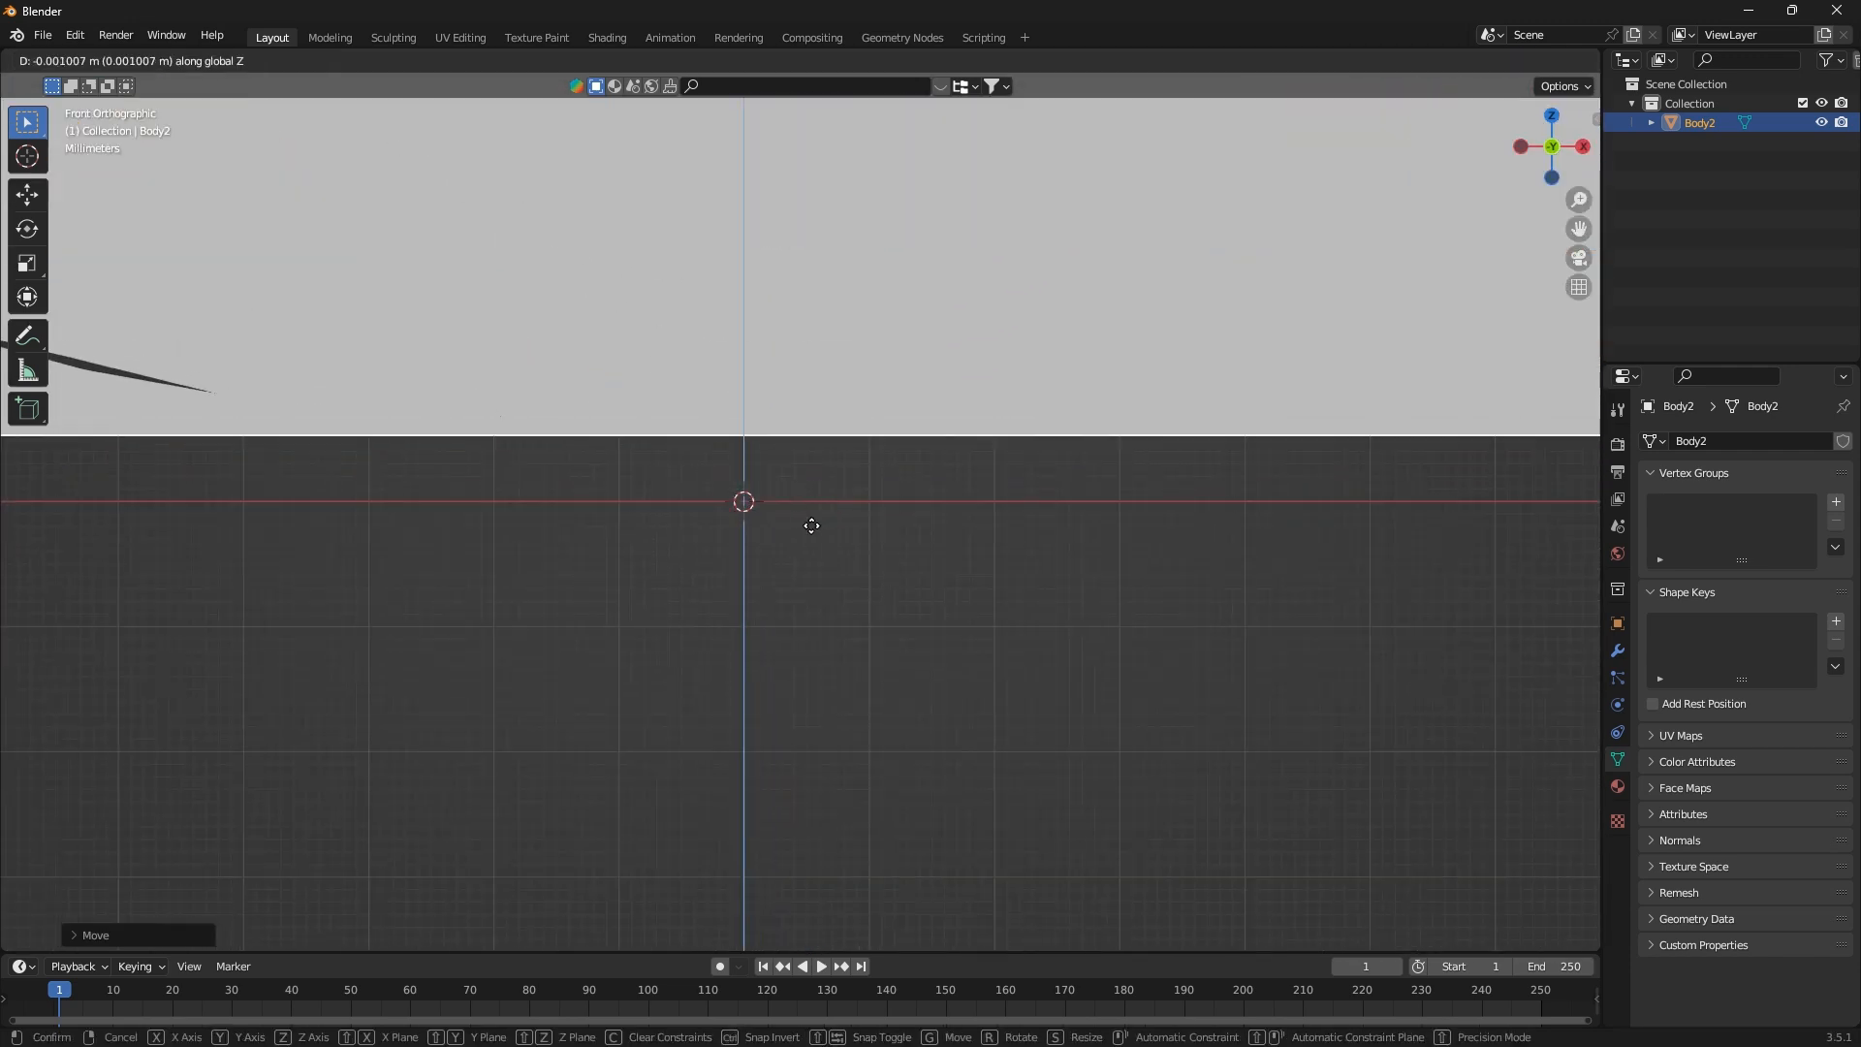
pyautogui.click(817, 580)
pyautogui.scroll(-8, 719, 637)
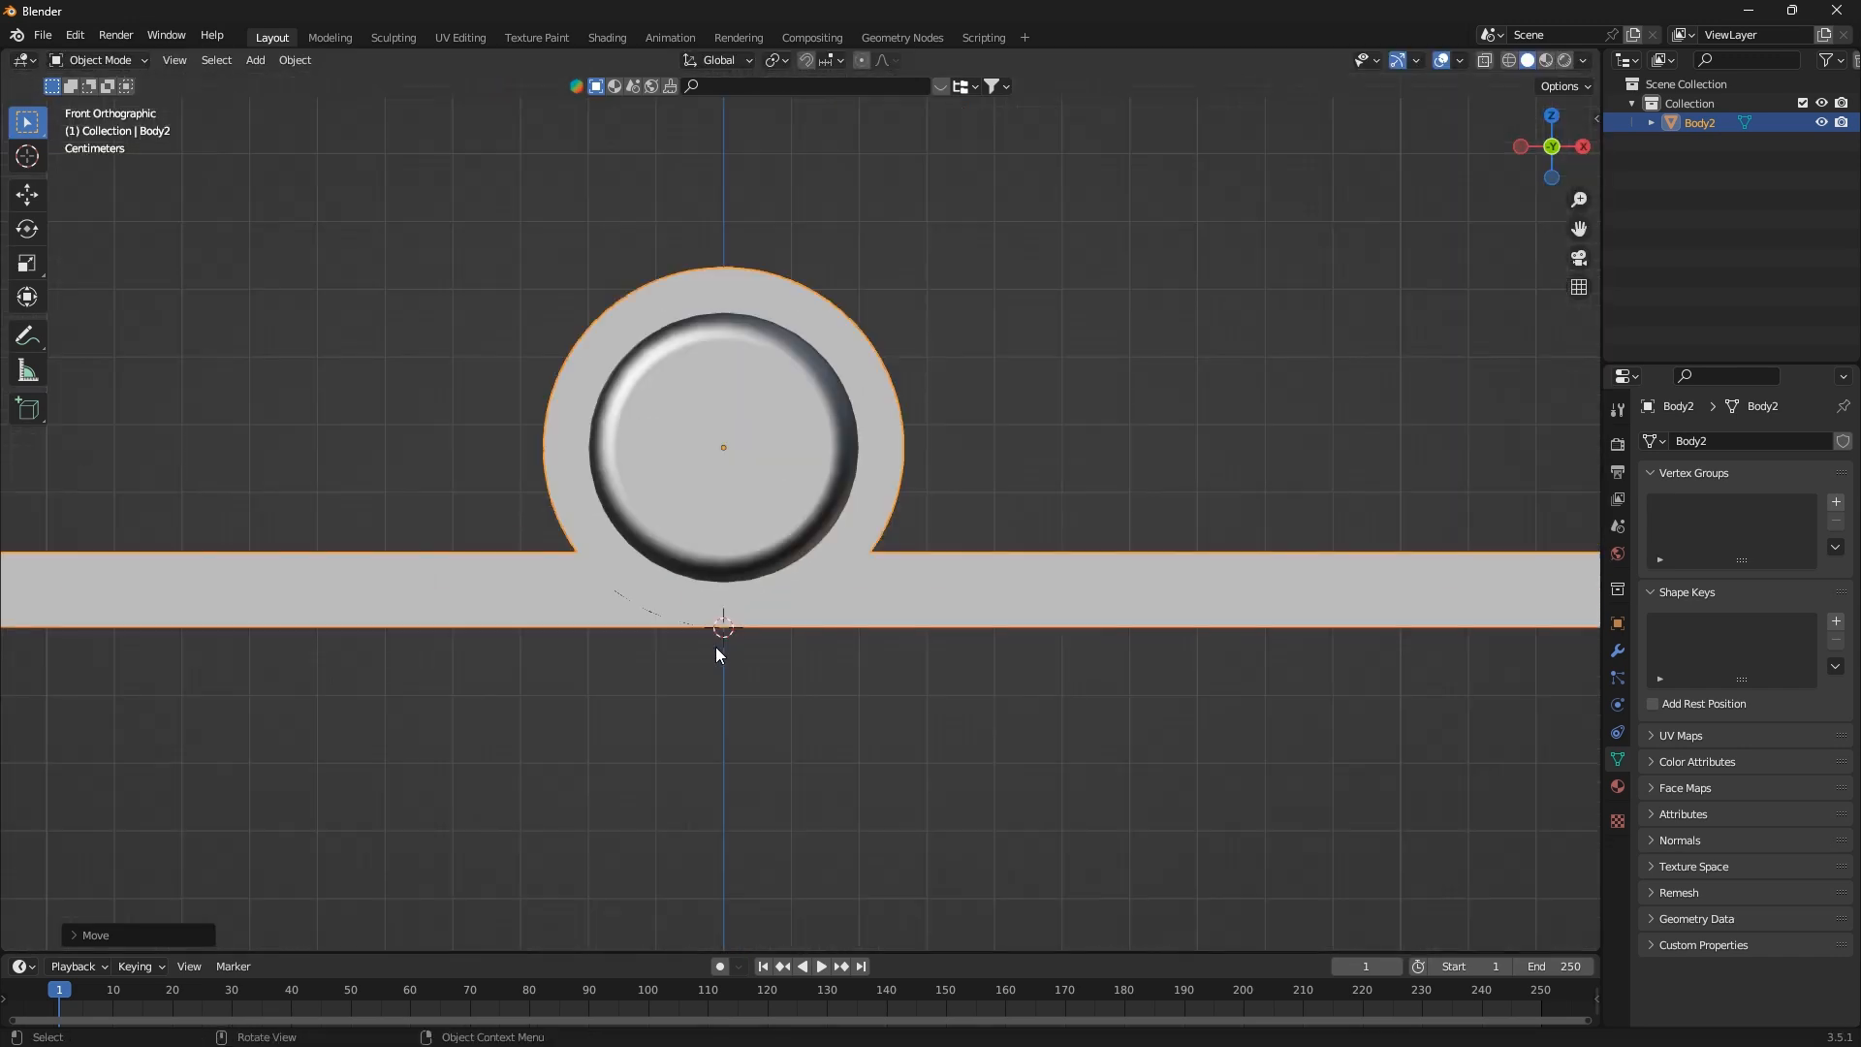
# Apply all transforms to the repositioned hinge
pyautogui.moveTo(729, 647); pyautogui.dragTo(791, 659, button='middle')
pyautogui.scroll(6, 696, 643)
pyautogui.hotkey('ctrl', 'a')
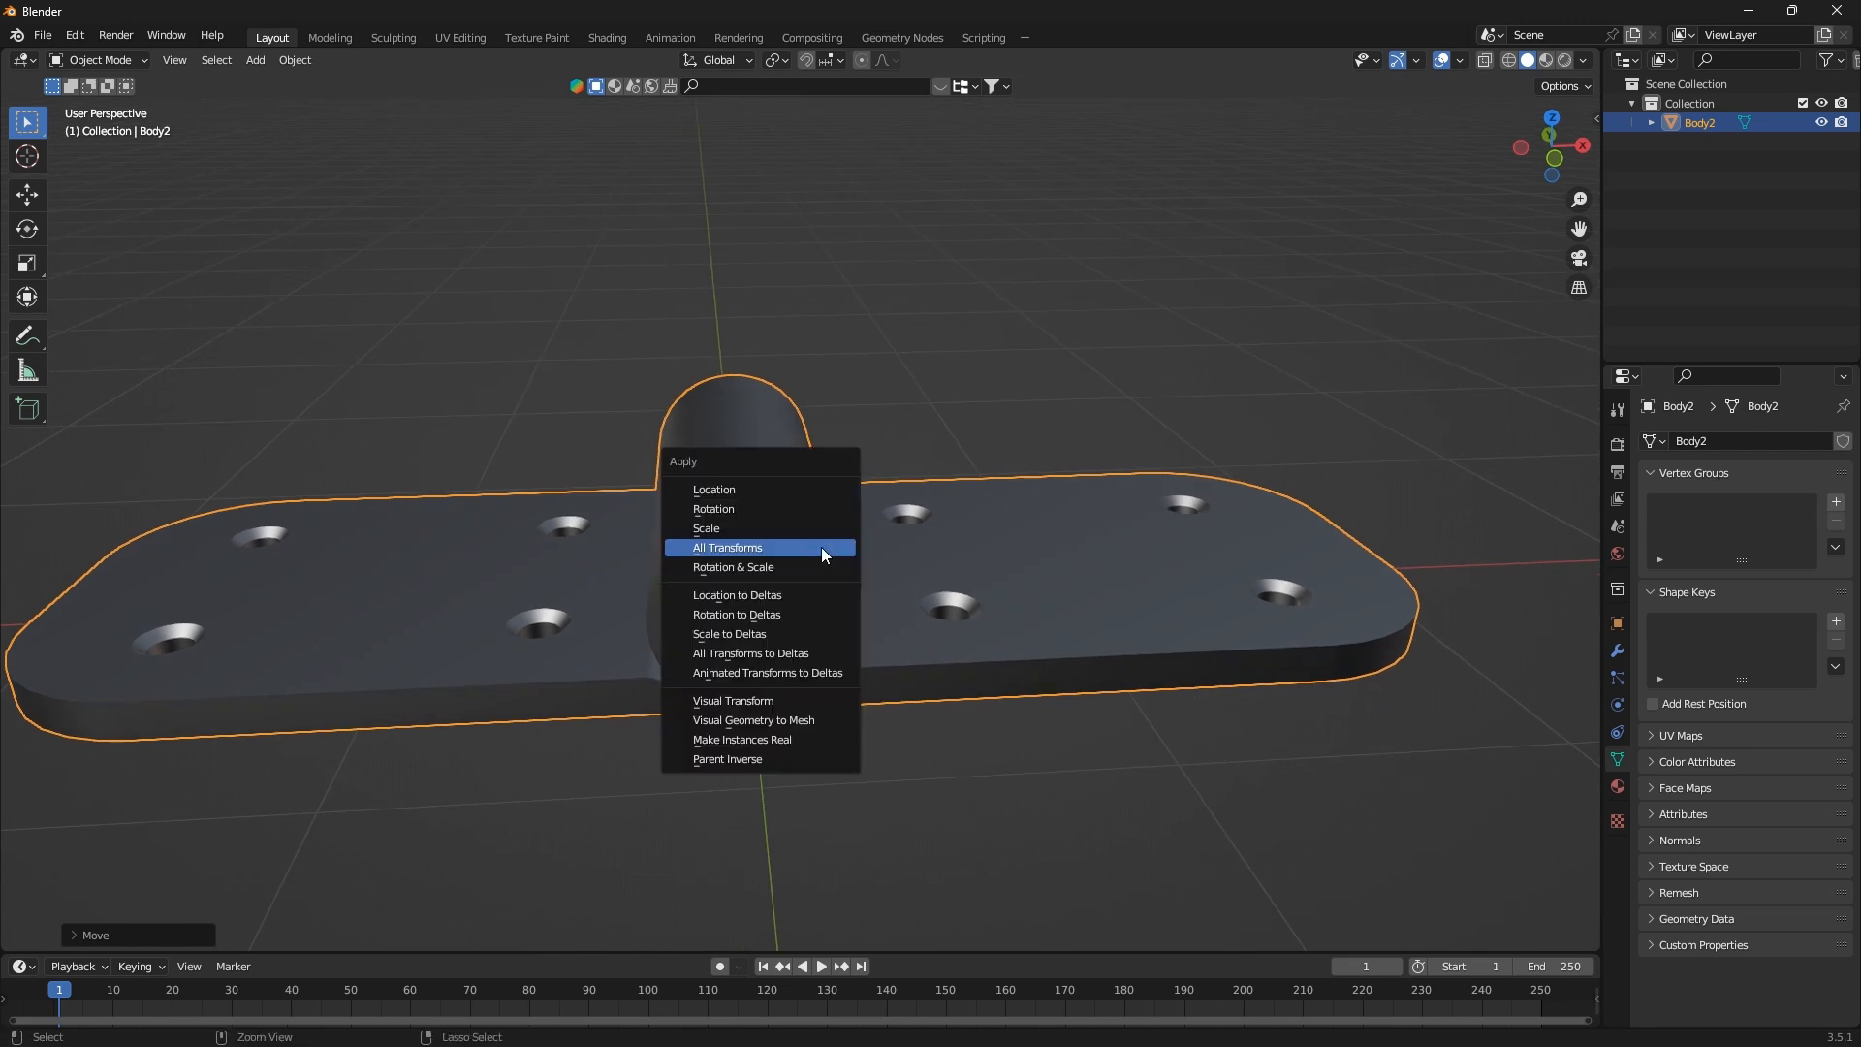
pyautogui.click(822, 548)
pyautogui.scroll(-5, 777, 672)
# Add a new collection named "bone" directly under the Scene Collection and save the project as "hinge rig.blend"
pyautogui.click(1718, 81)
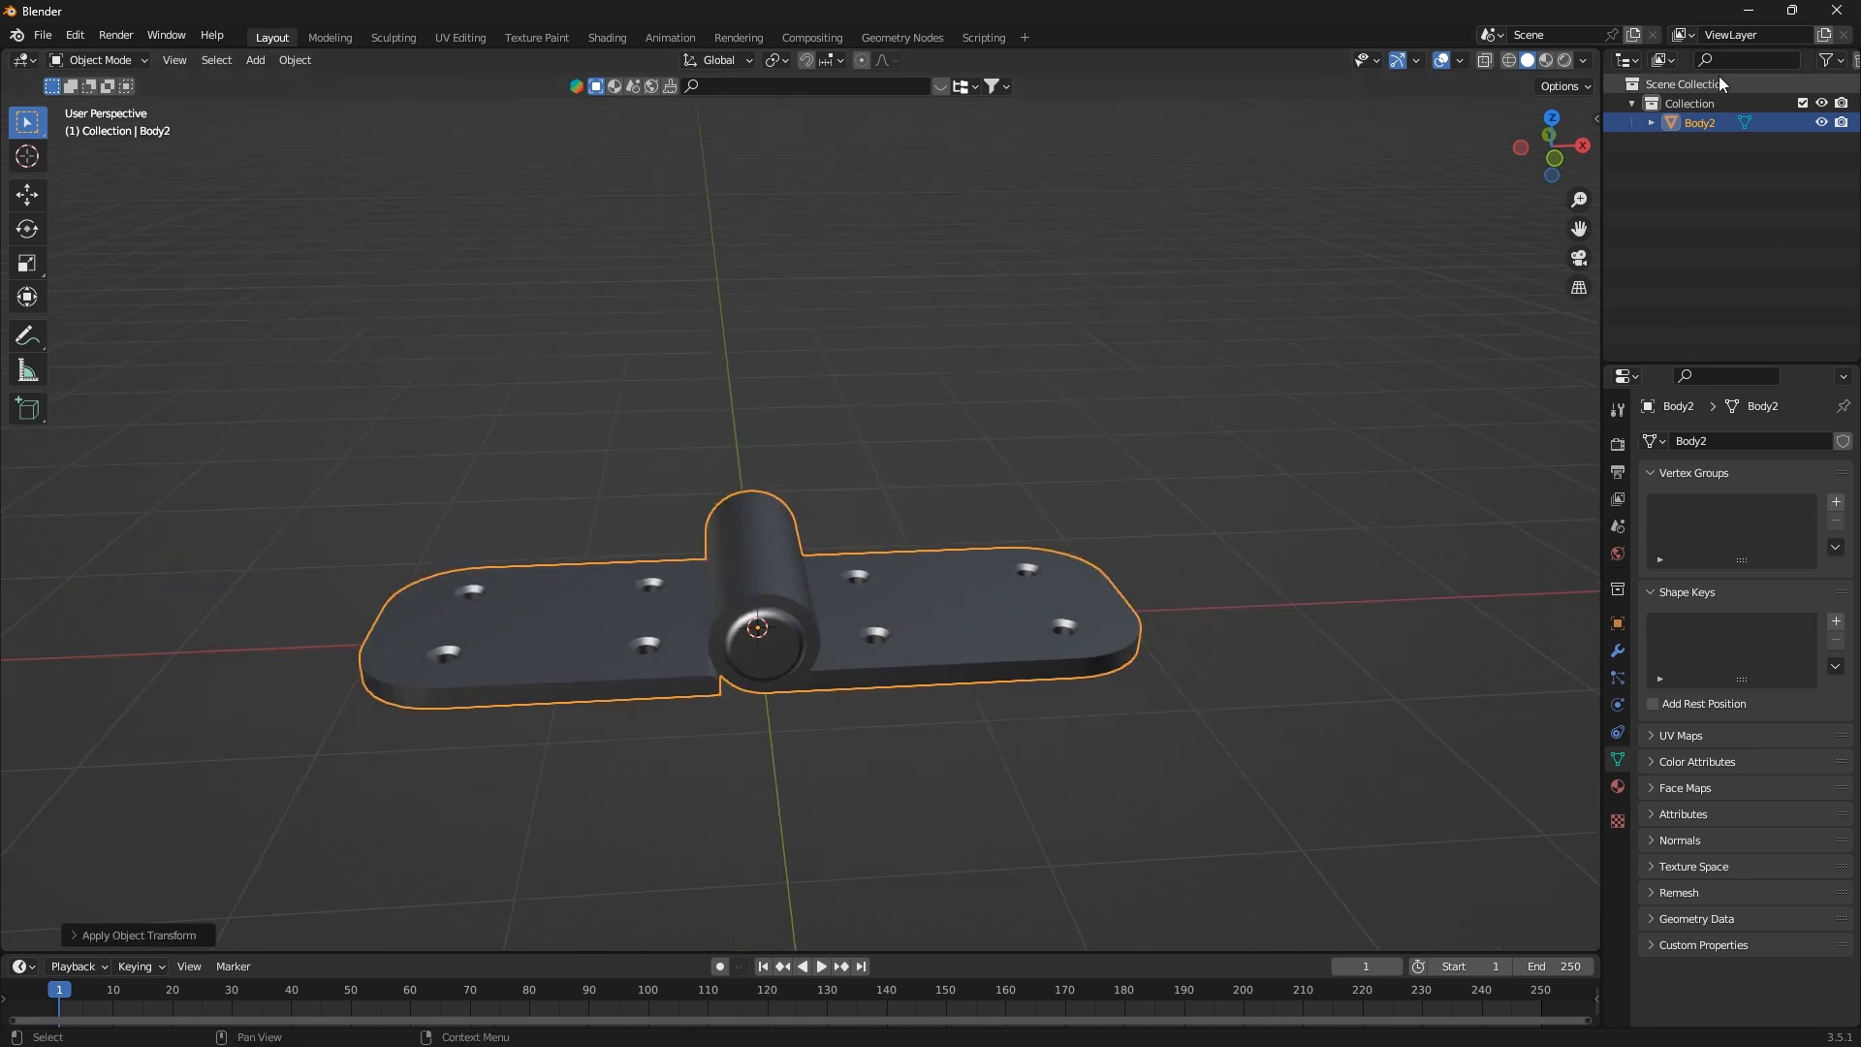
pyautogui.hscroll(1, 1846, 68)
pyautogui.click(1844, 60)
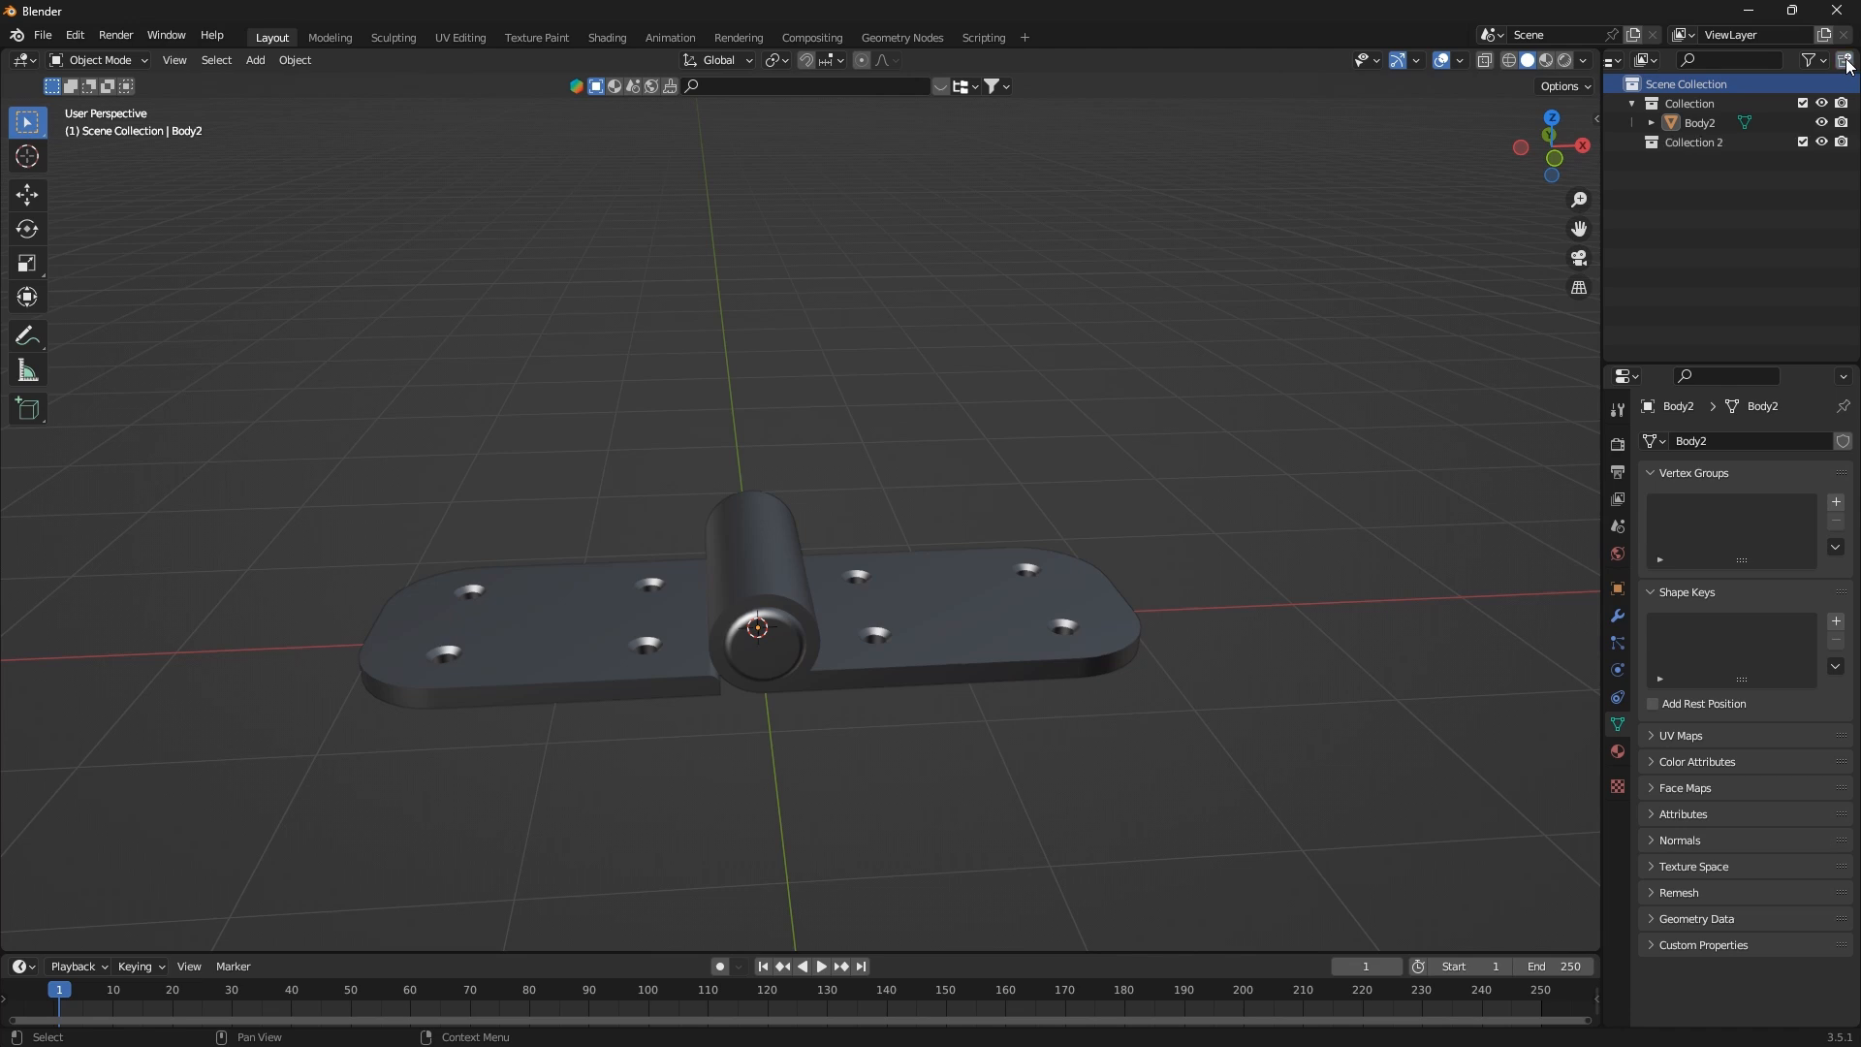
pyautogui.doubleClick(1696, 142)
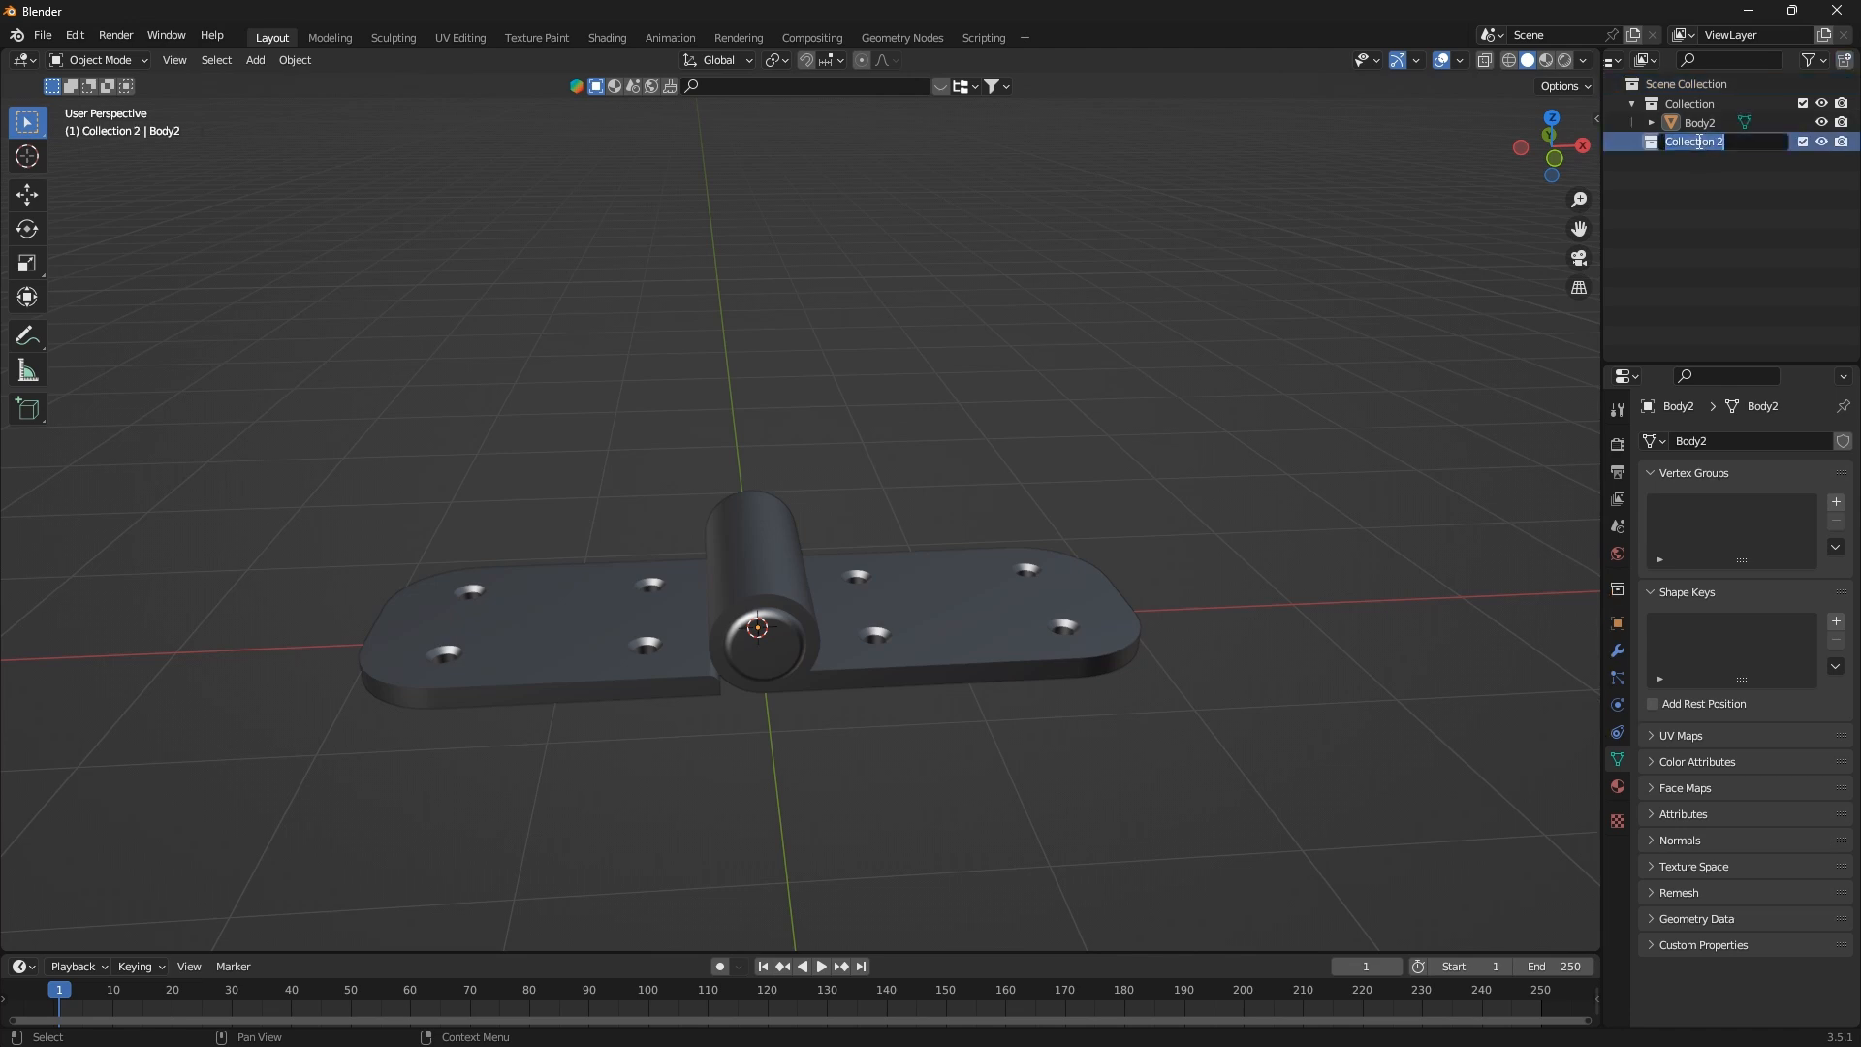
pyautogui.write('BONE')
pyautogui.press('Return')
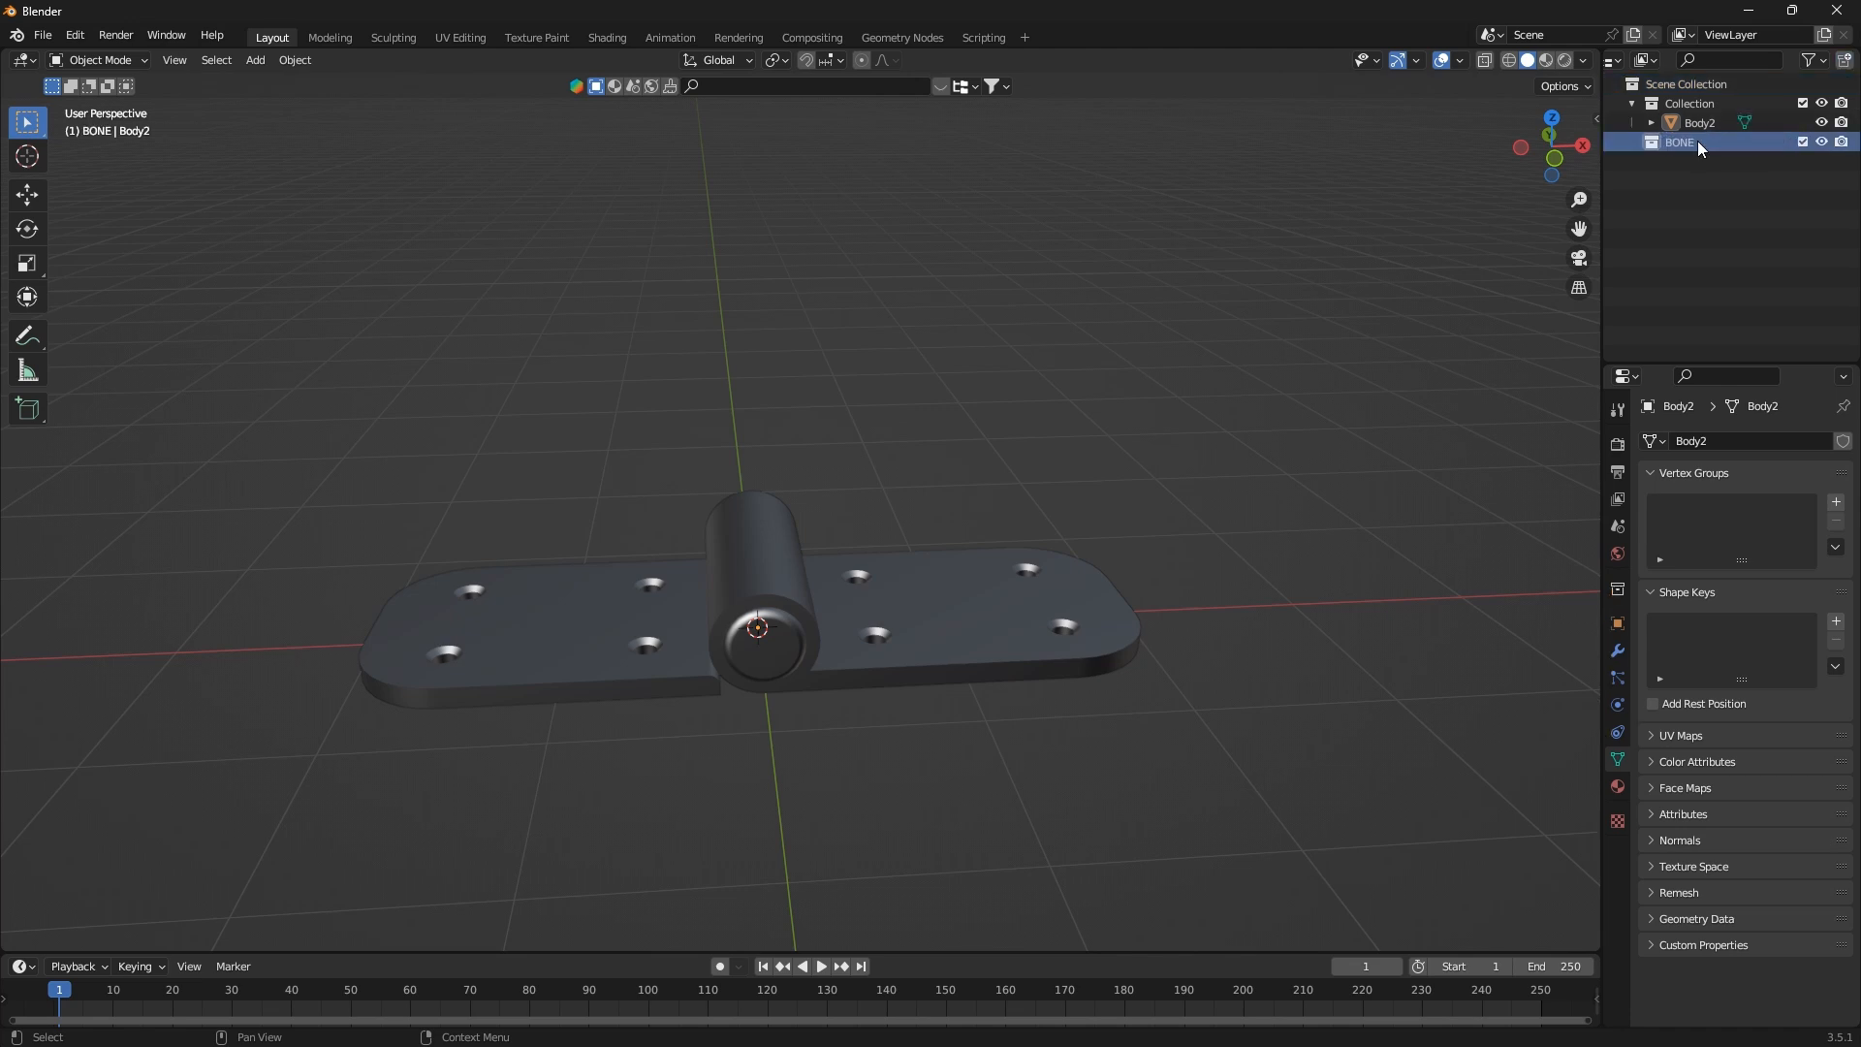
pyautogui.doubleClick(1696, 142)
pyautogui.write('bonm')
pyautogui.press('BackSpace')
pyautogui.write('e')
pyautogui.press('Return')
pyautogui.hotkey('ctrl', 's')
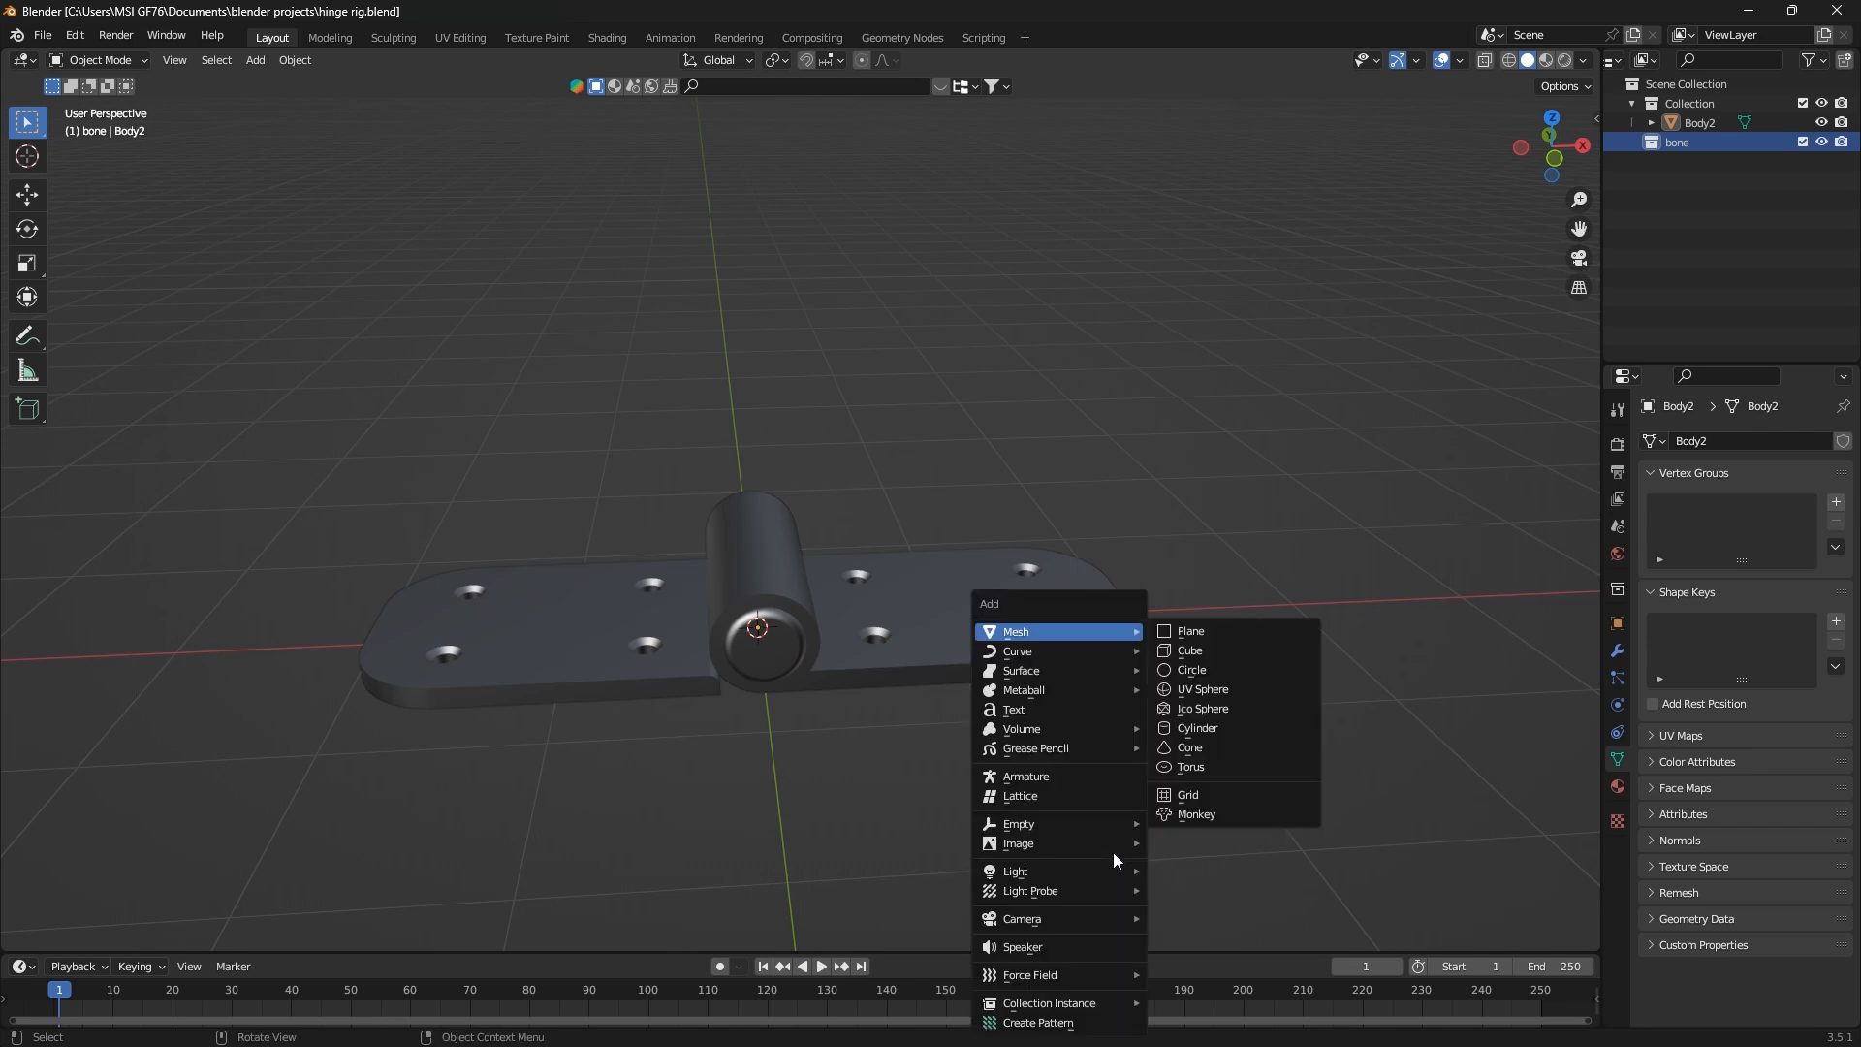
# Add an armature to the "bone" collection at the world origin
pyautogui.hotkey('shift', 'a')
pyautogui.moveTo(1101, 630)
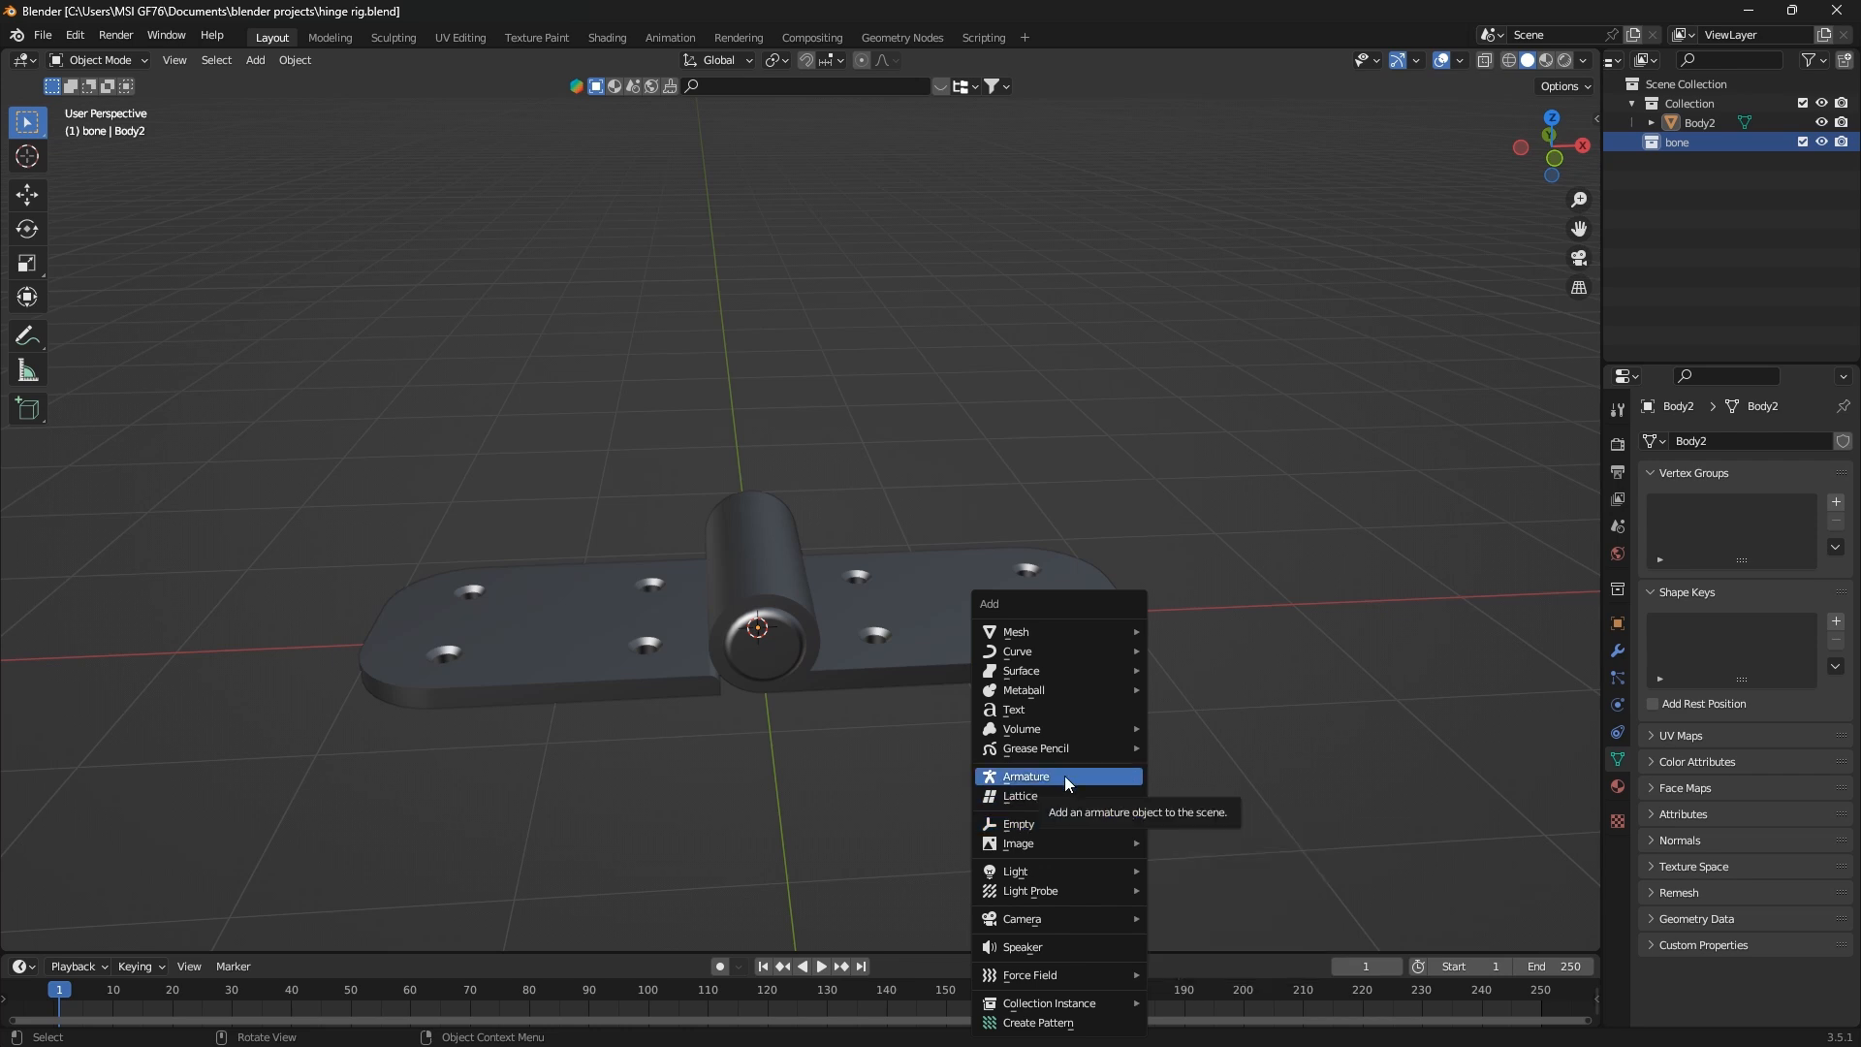
pyautogui.click(1065, 783)
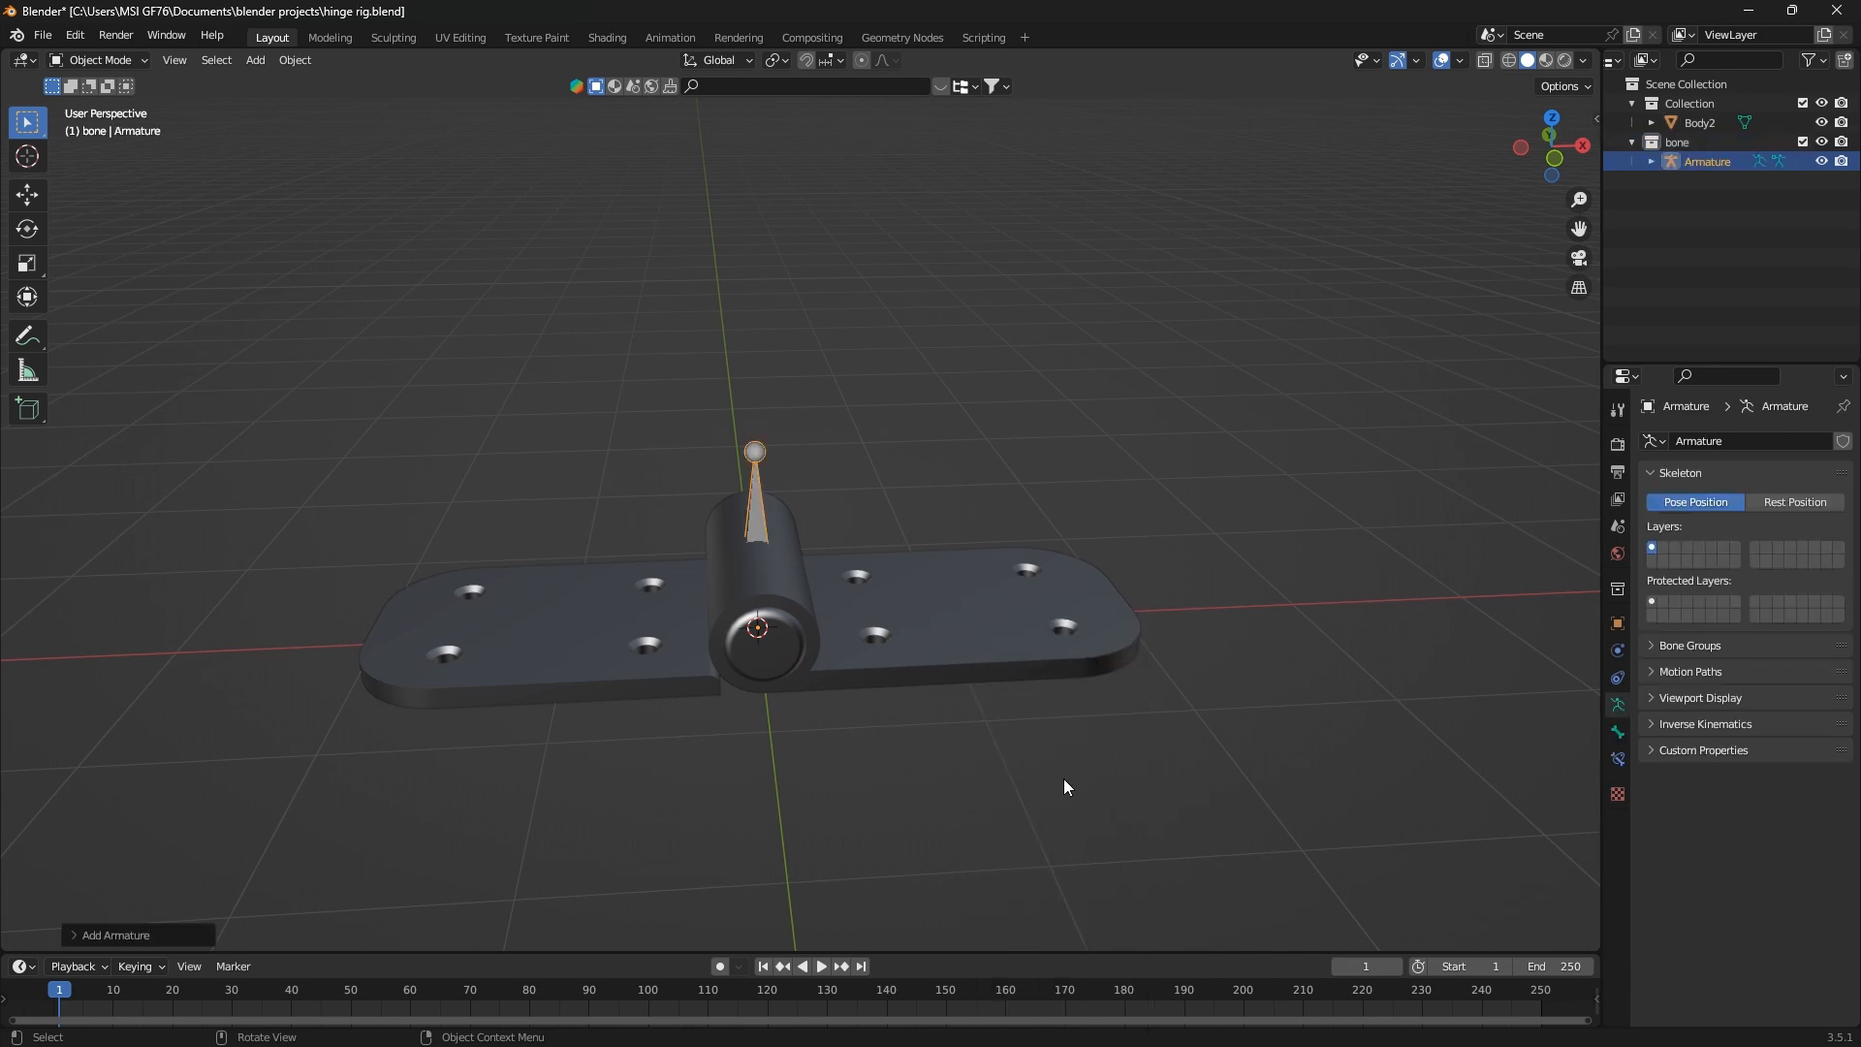
# Enable the In Front viewport display option for the armature so its bone shows through the hinge
pyautogui.moveTo(837, 624); pyautogui.dragTo(771, 622, button='middle')
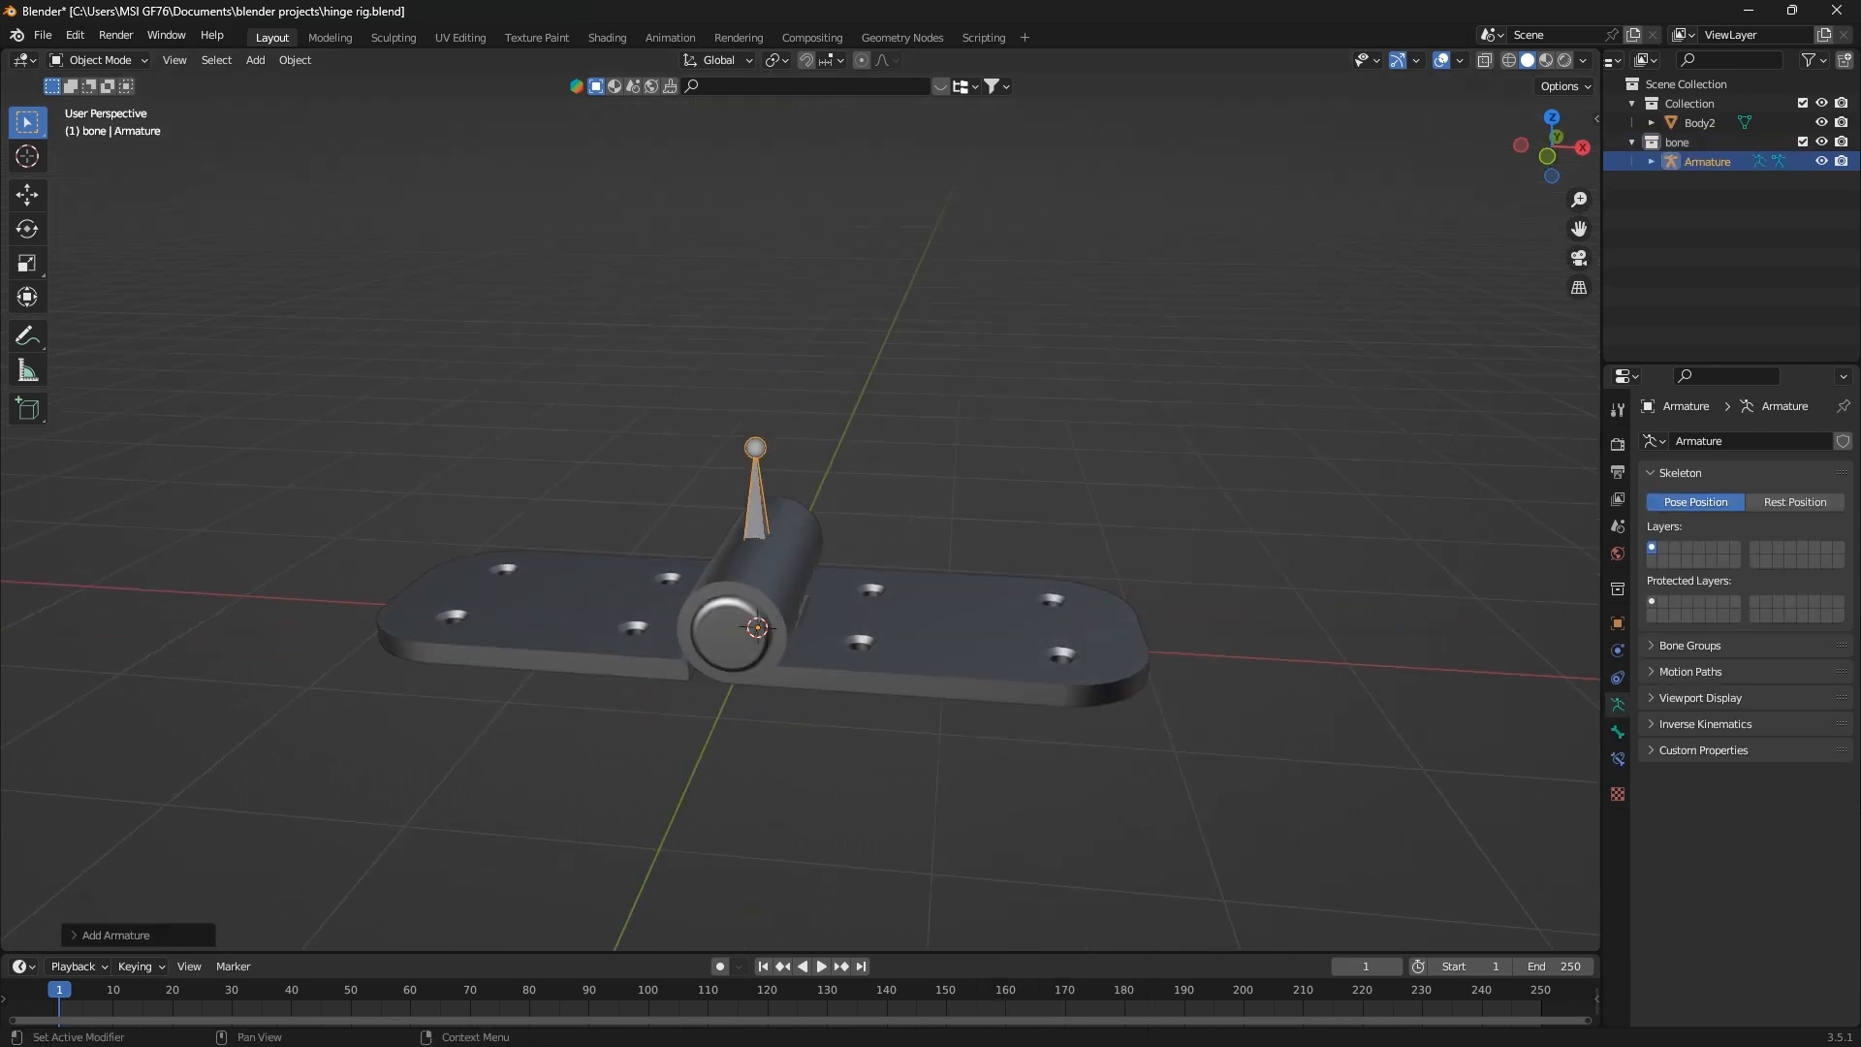
pyautogui.click(1618, 732)
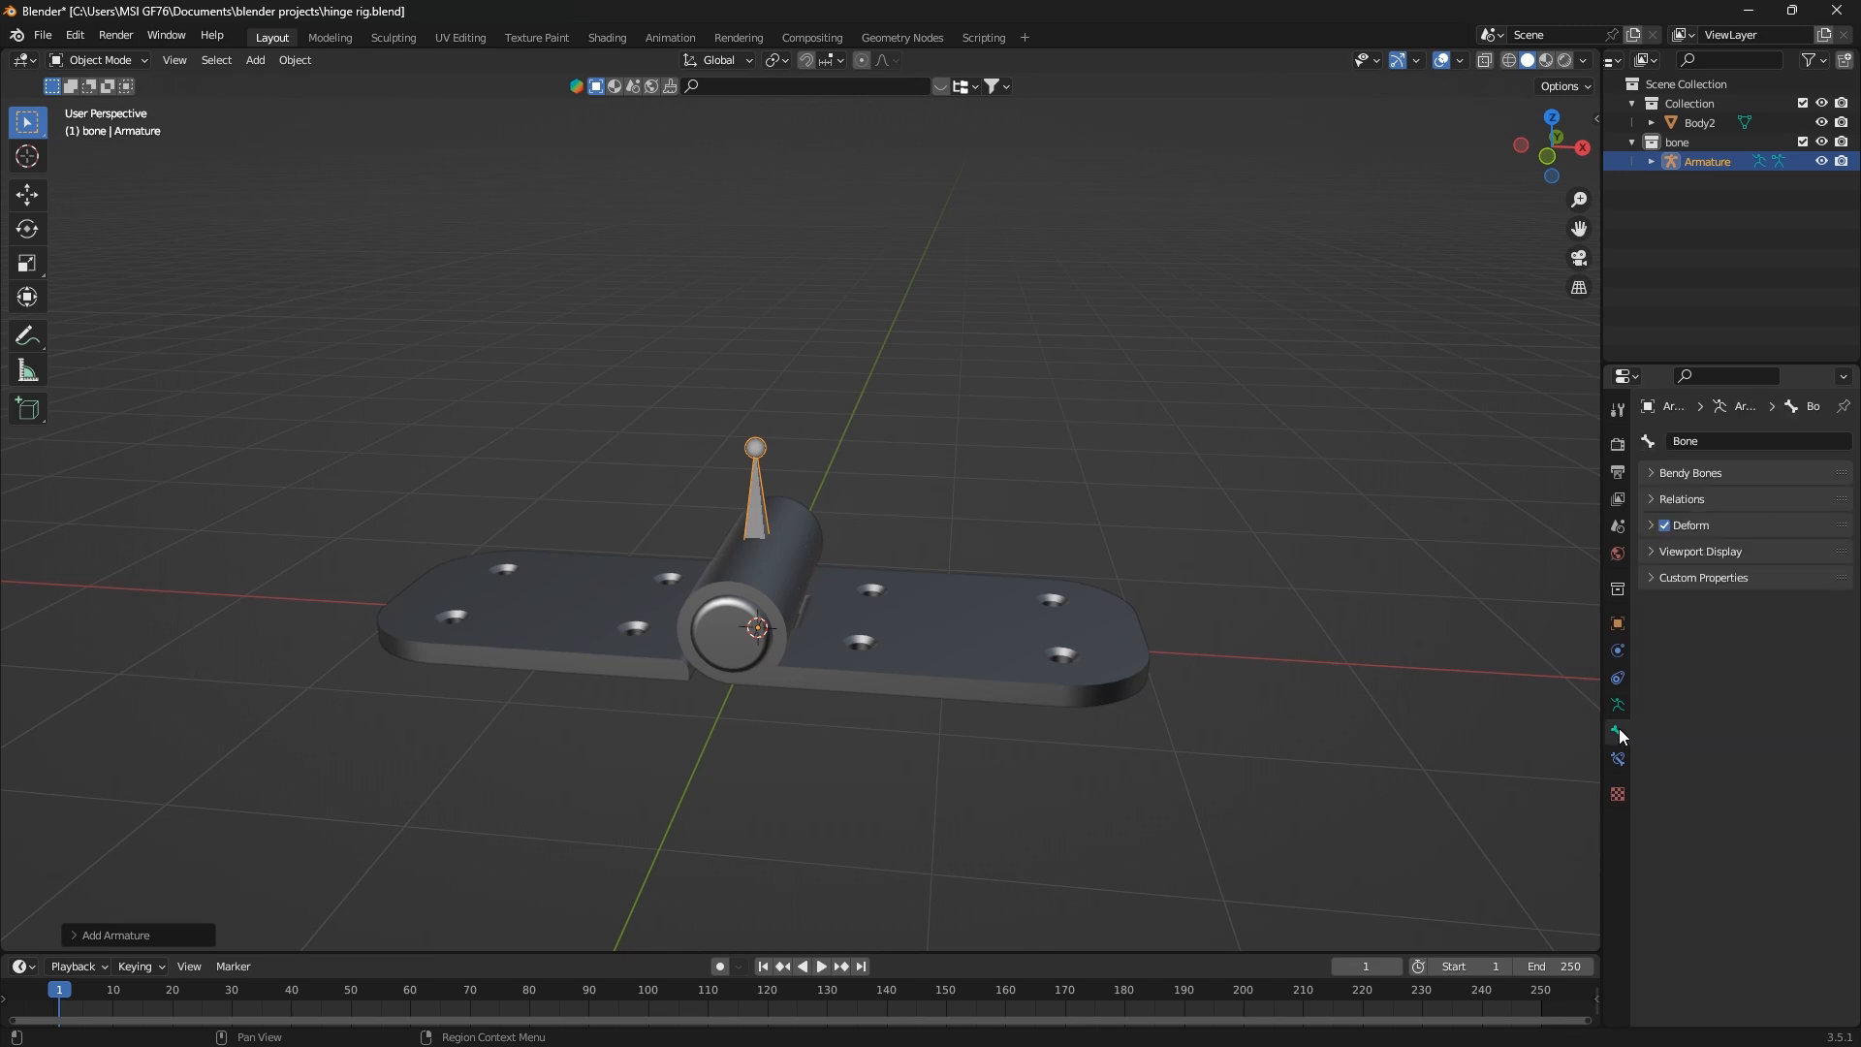
pyautogui.click(1649, 550)
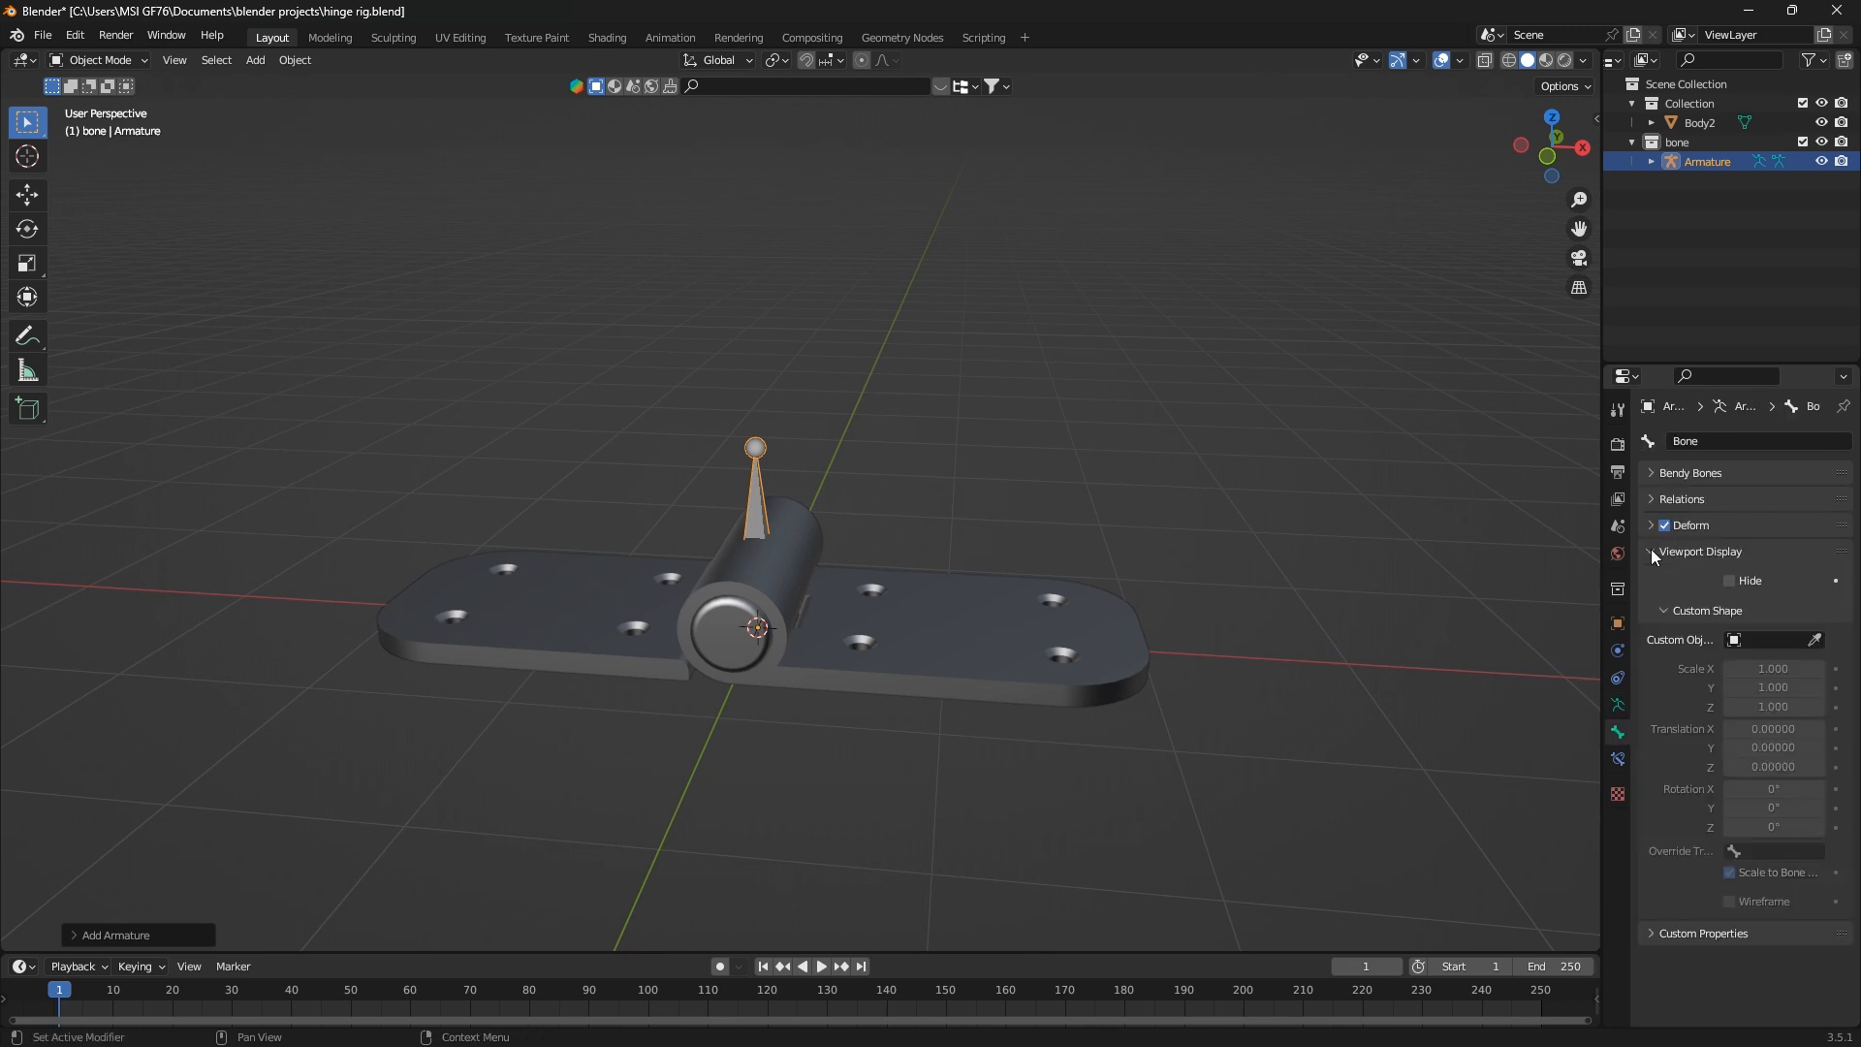
pyautogui.click(1650, 550)
pyautogui.click(1619, 706)
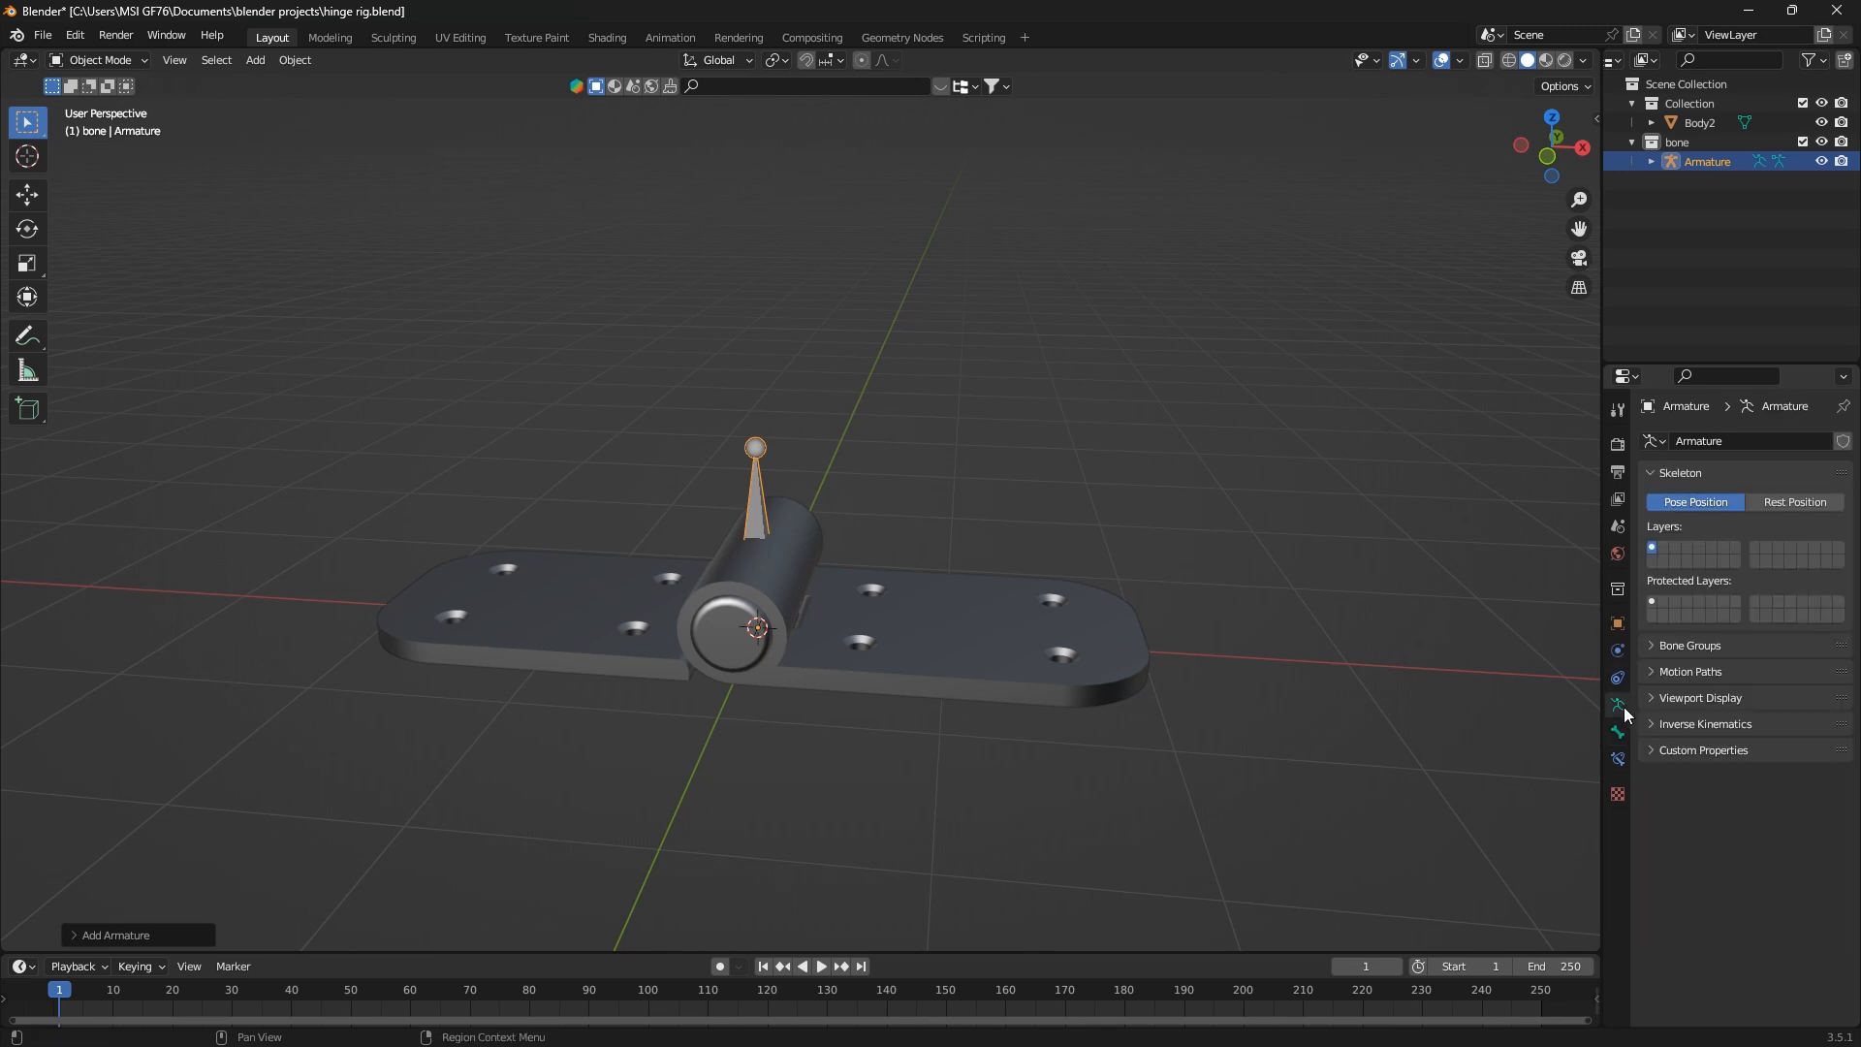
pyautogui.click(1655, 698)
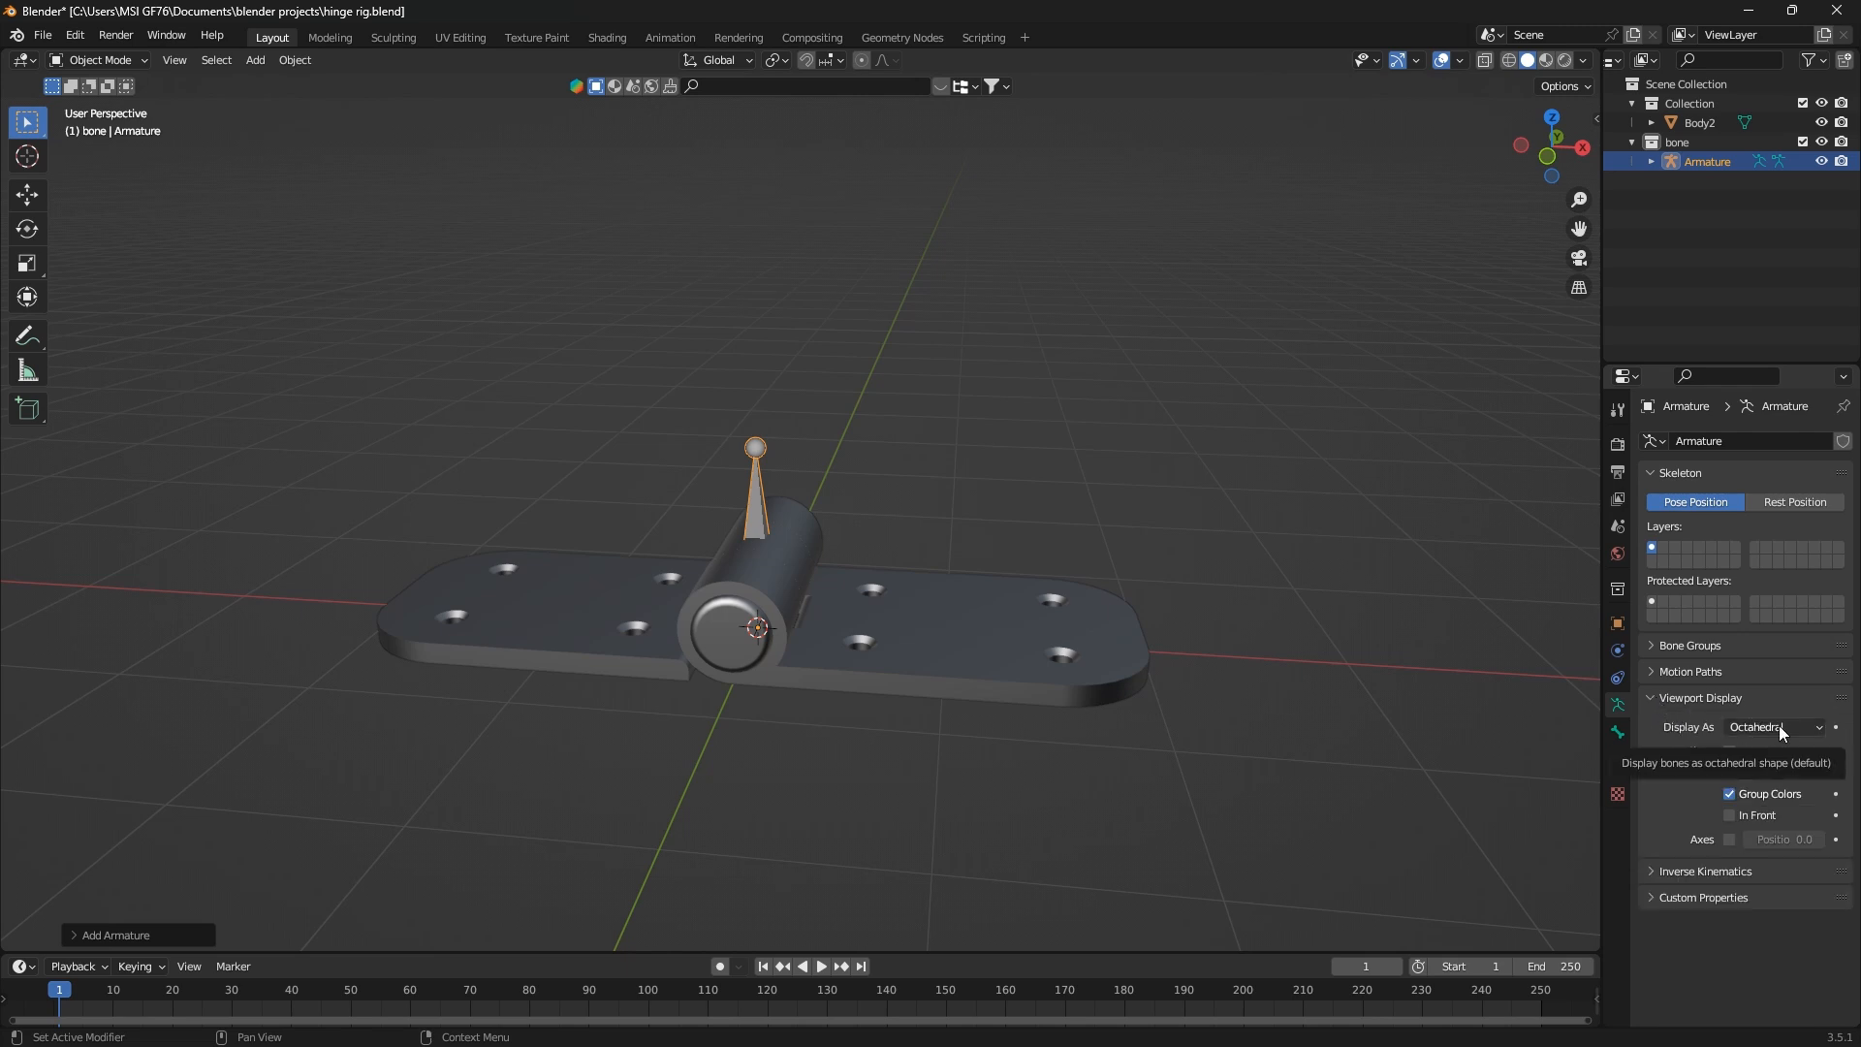
pyautogui.scroll(4, 766, 535)
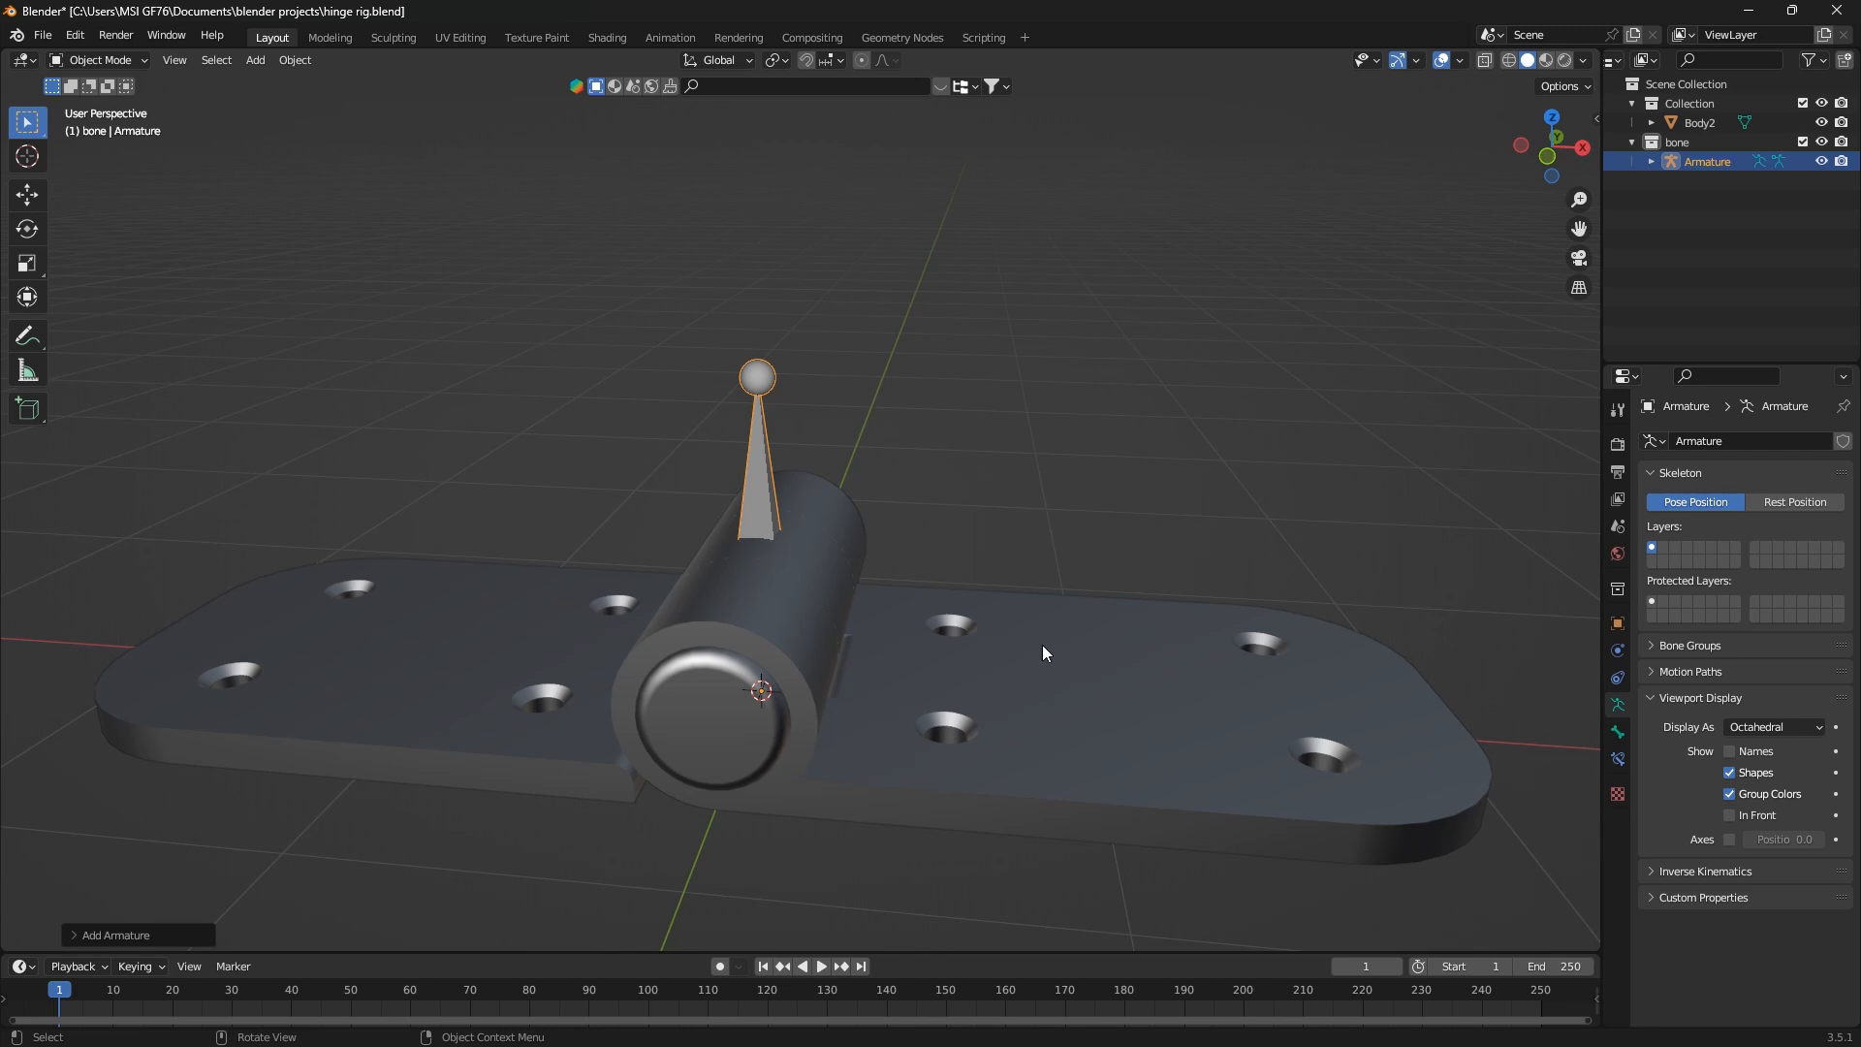
pyautogui.click(1730, 816)
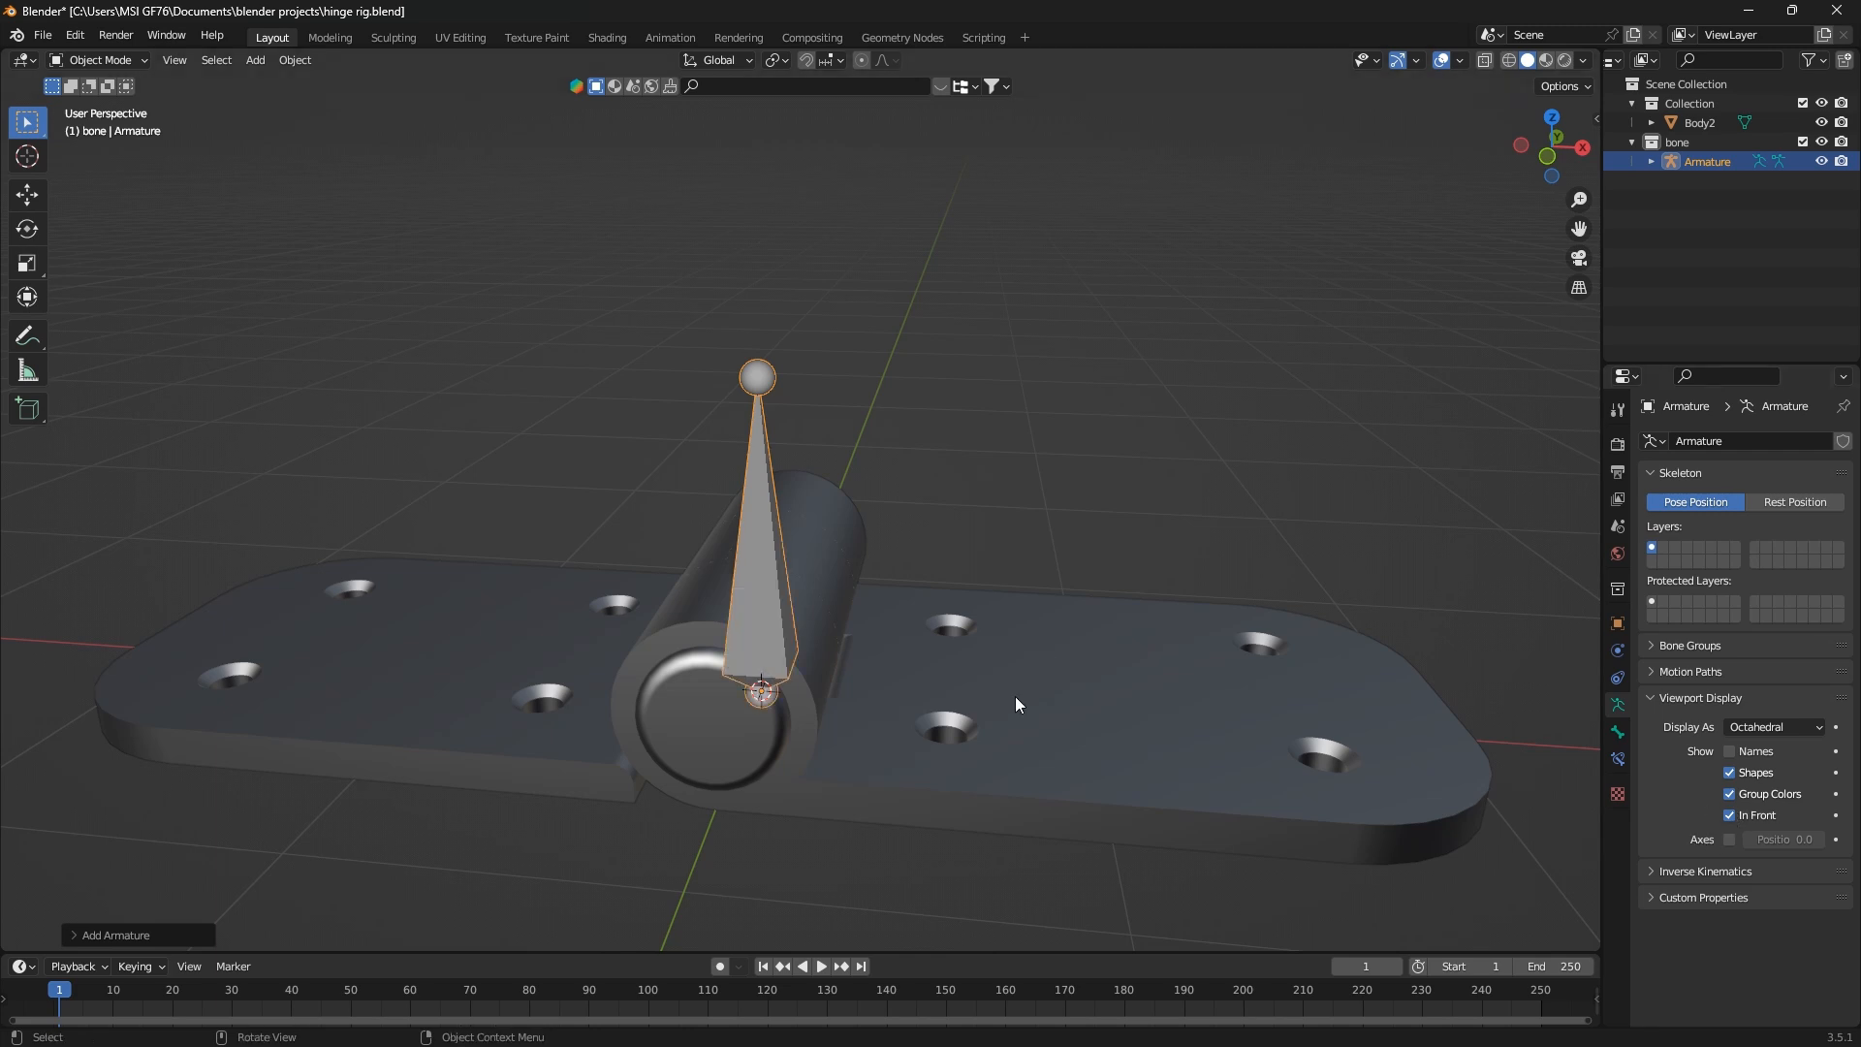
pyautogui.press('KP_1')
pyautogui.press('r')
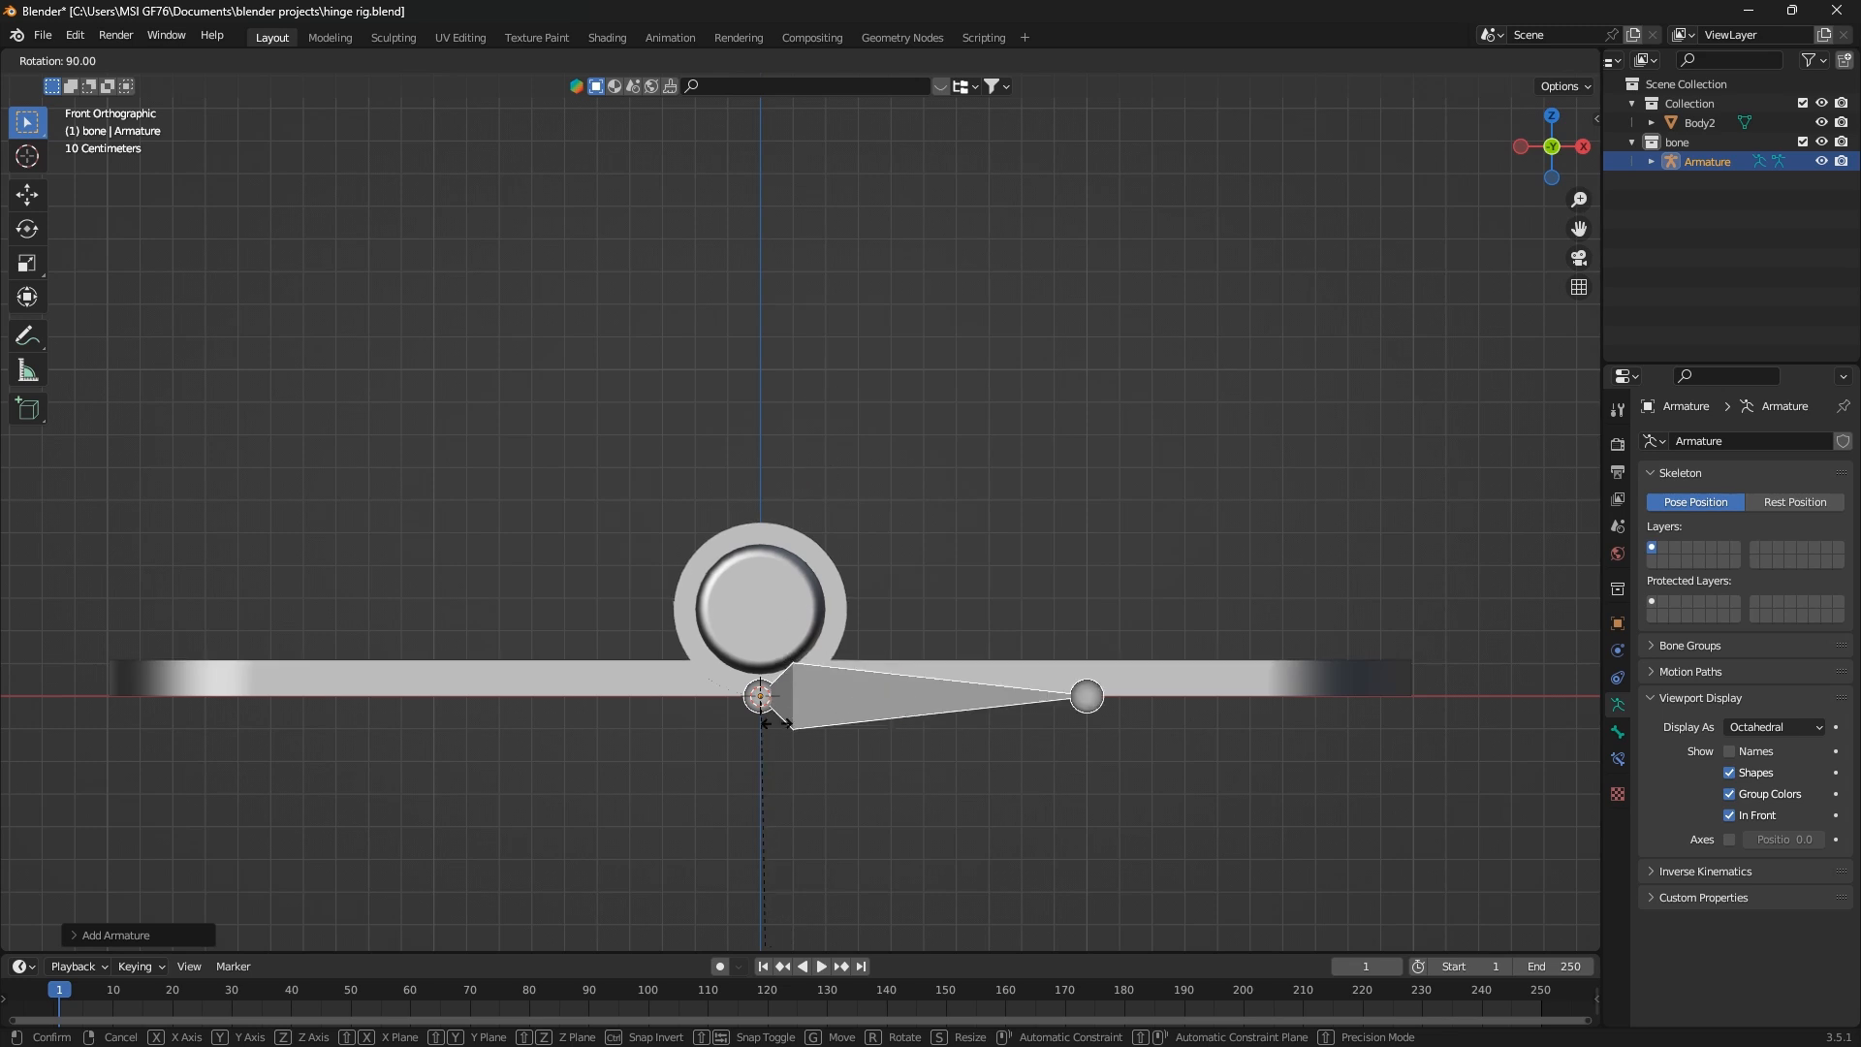
pyautogui.press('Escape')
pyautogui.moveTo(777, 721); pyautogui.dragTo(820, 733, button='middle')
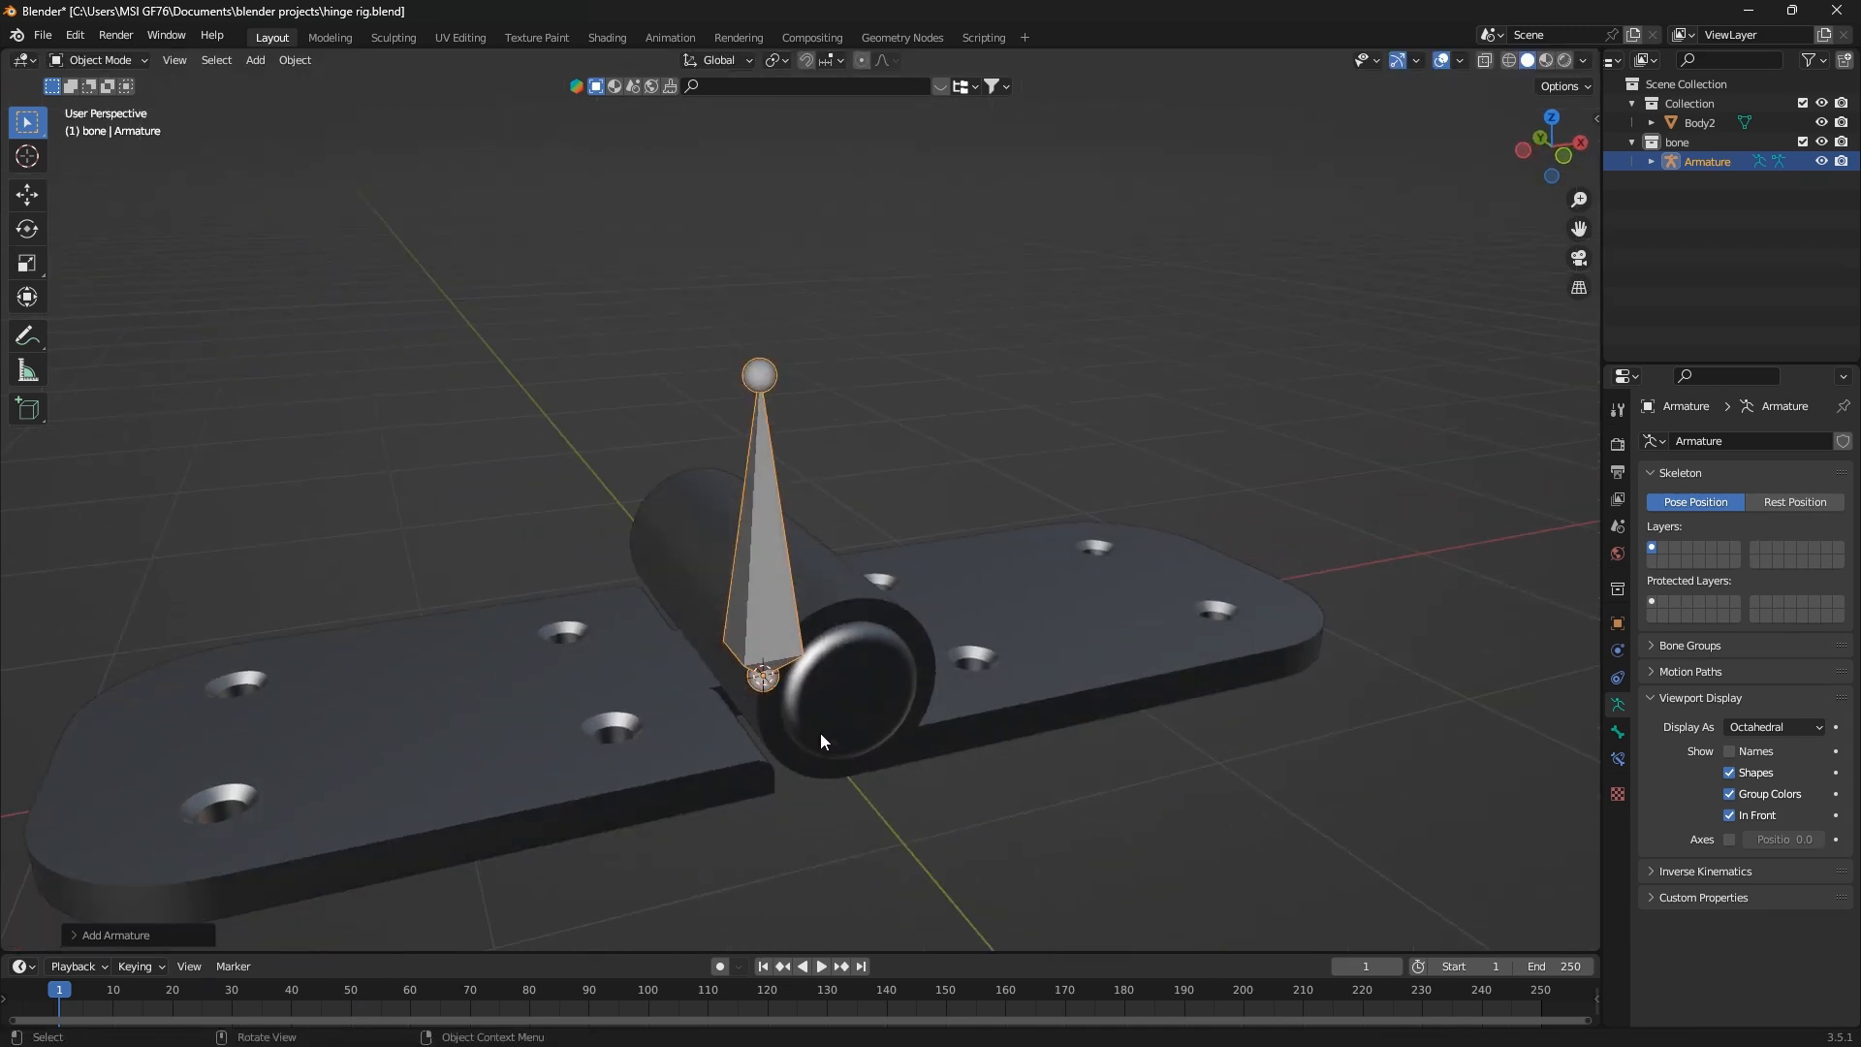
# Set the armature's viewport display to Stick and show the bone axes, leaving the bone names hidden
pyautogui.click(1785, 723)
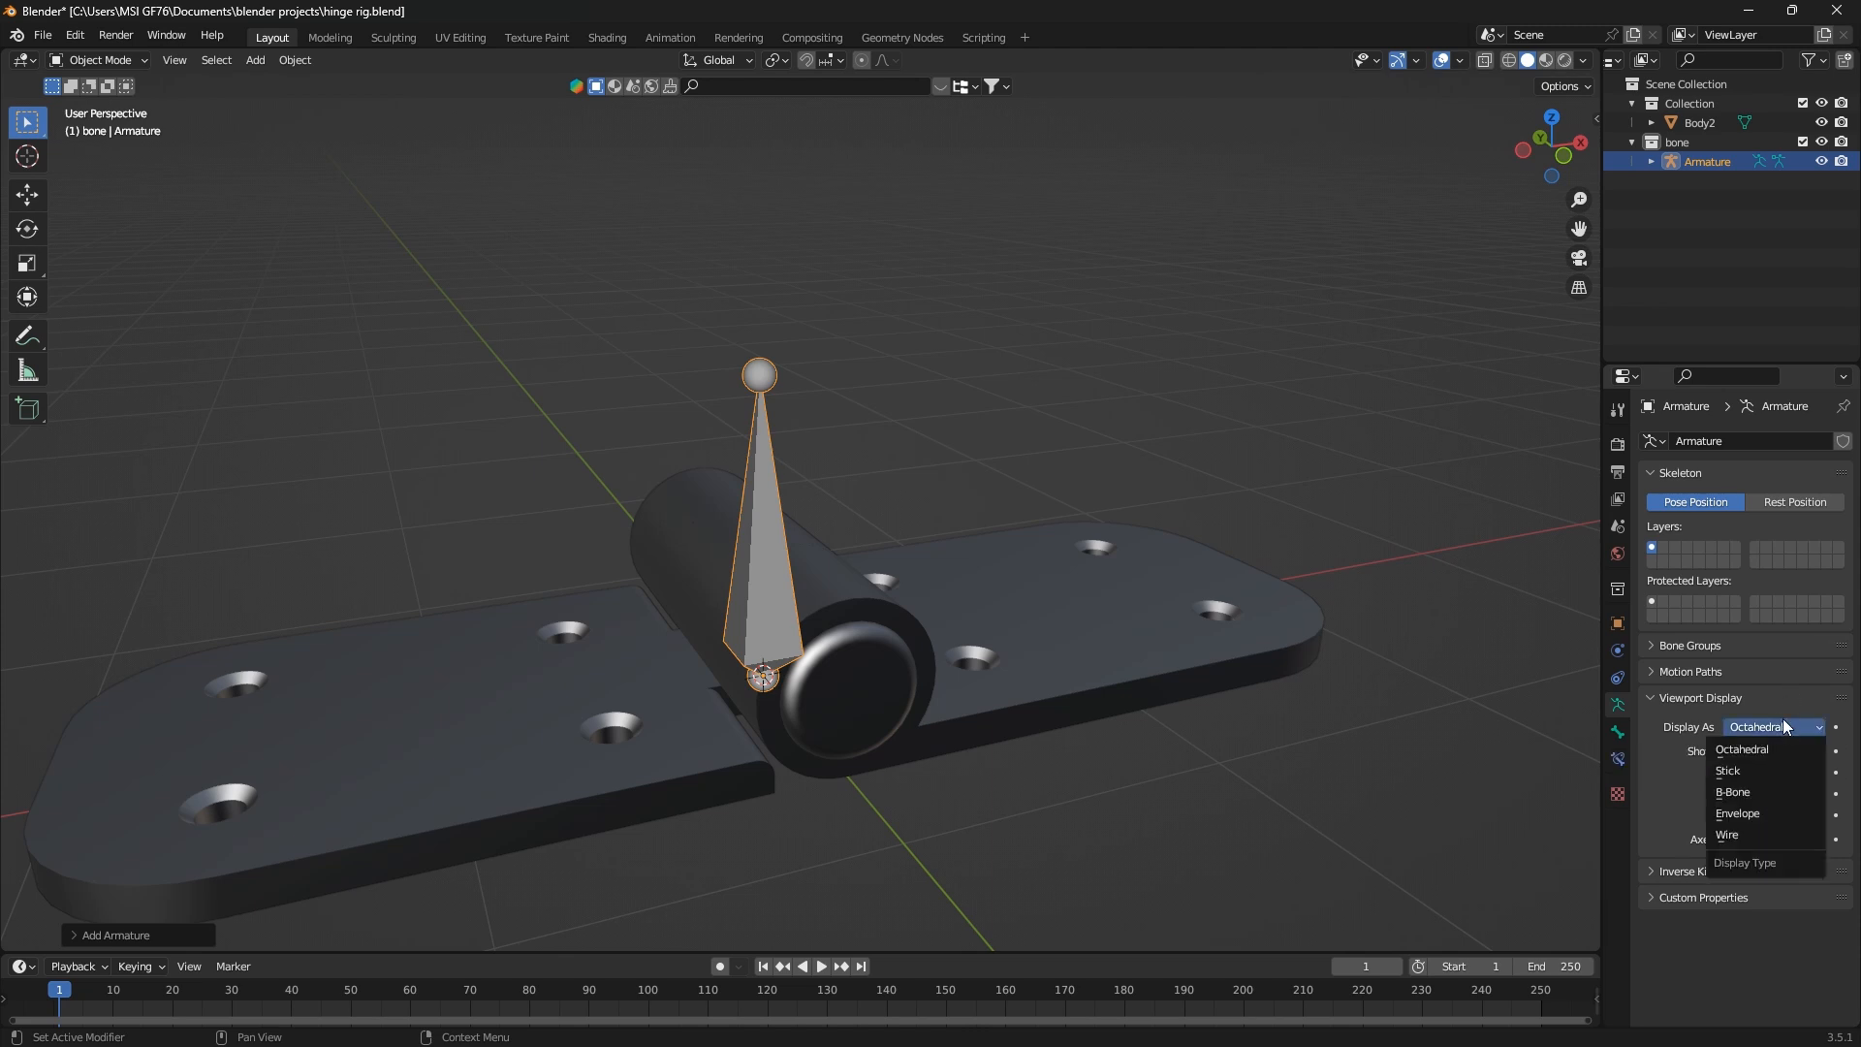
pyautogui.click(1756, 776)
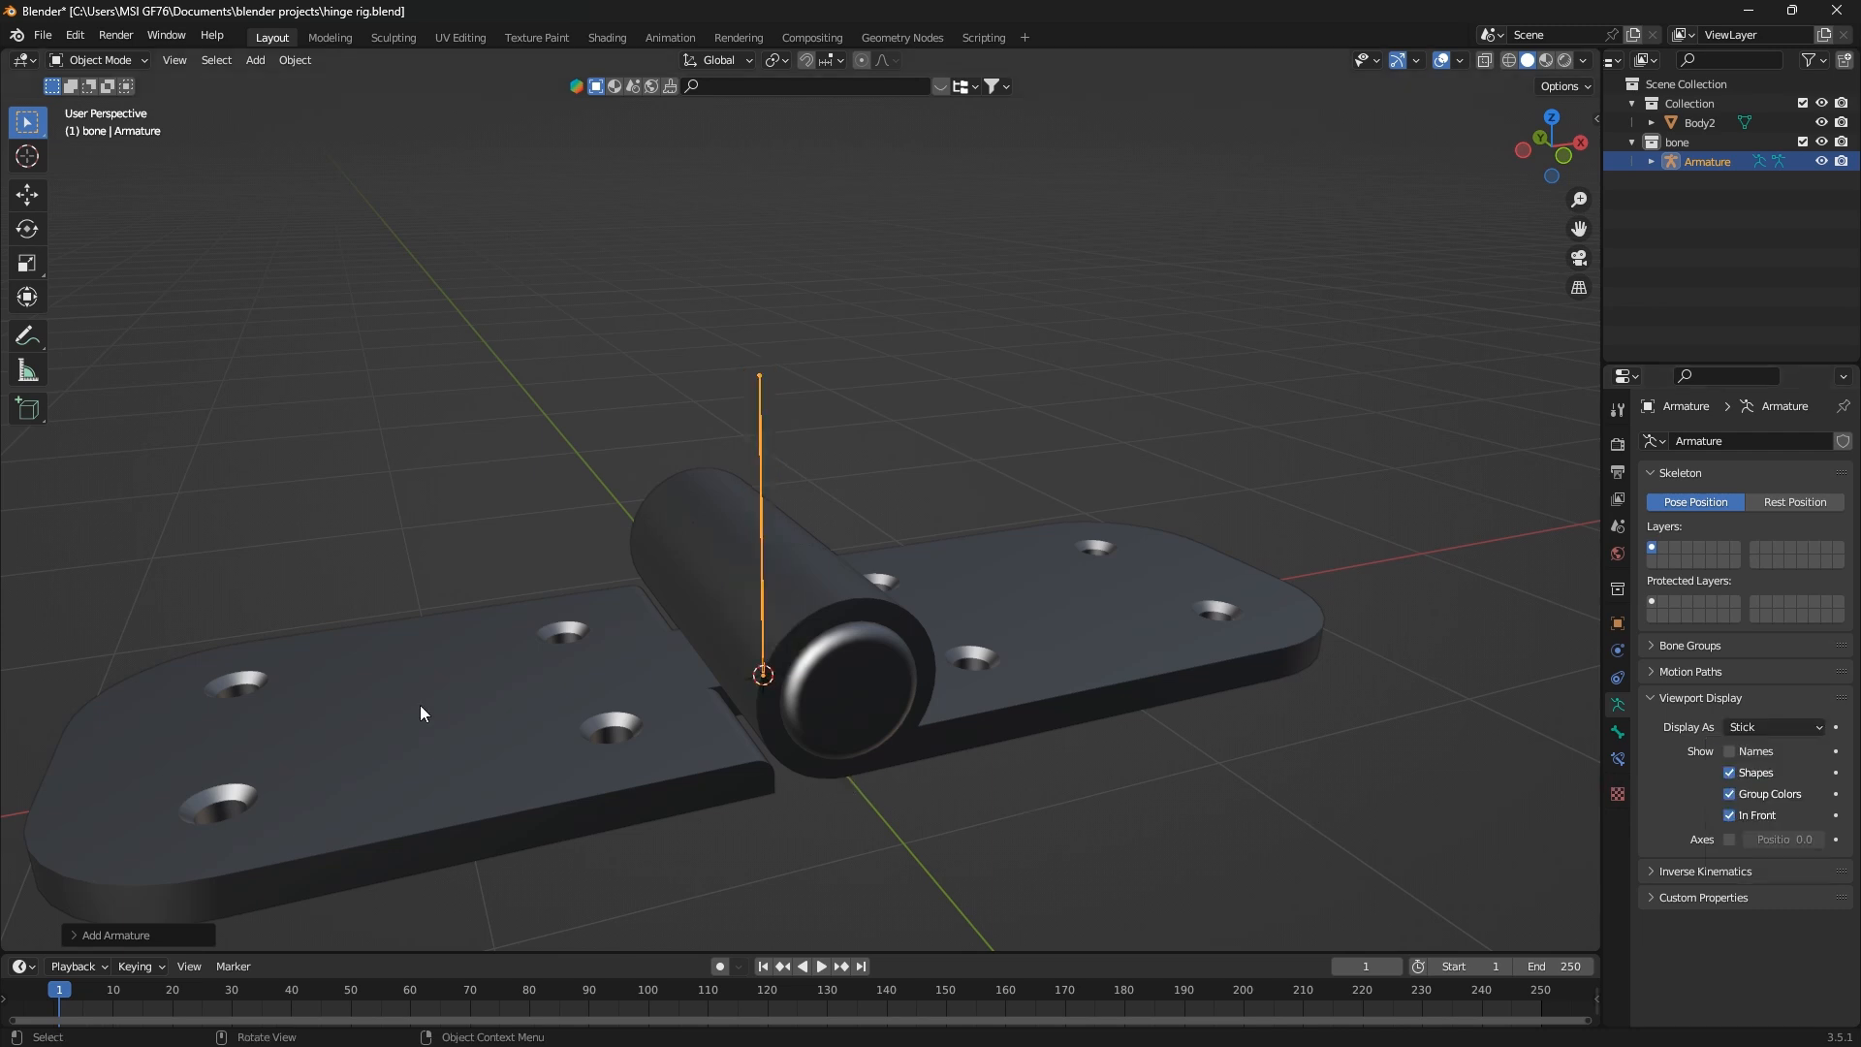
pyautogui.moveTo(936, 711); pyautogui.dragTo(771, 601, button='middle')
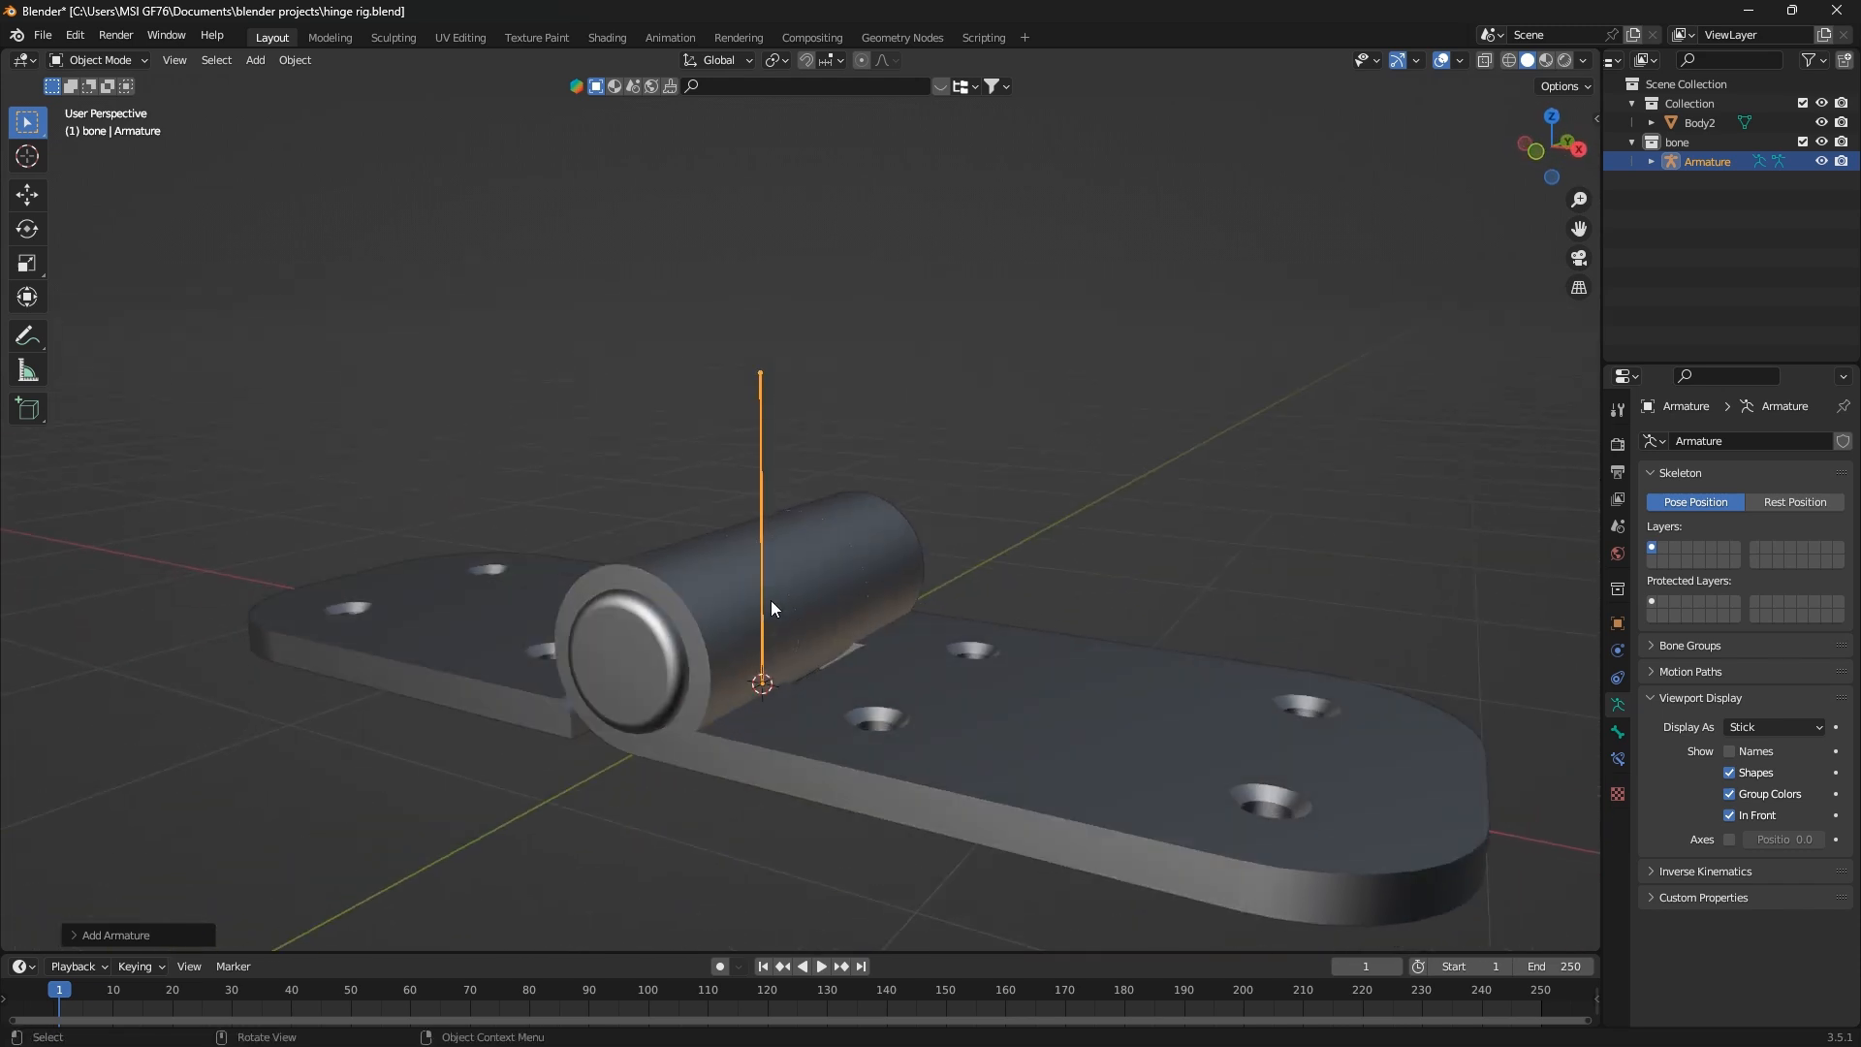
pyautogui.click(1730, 840)
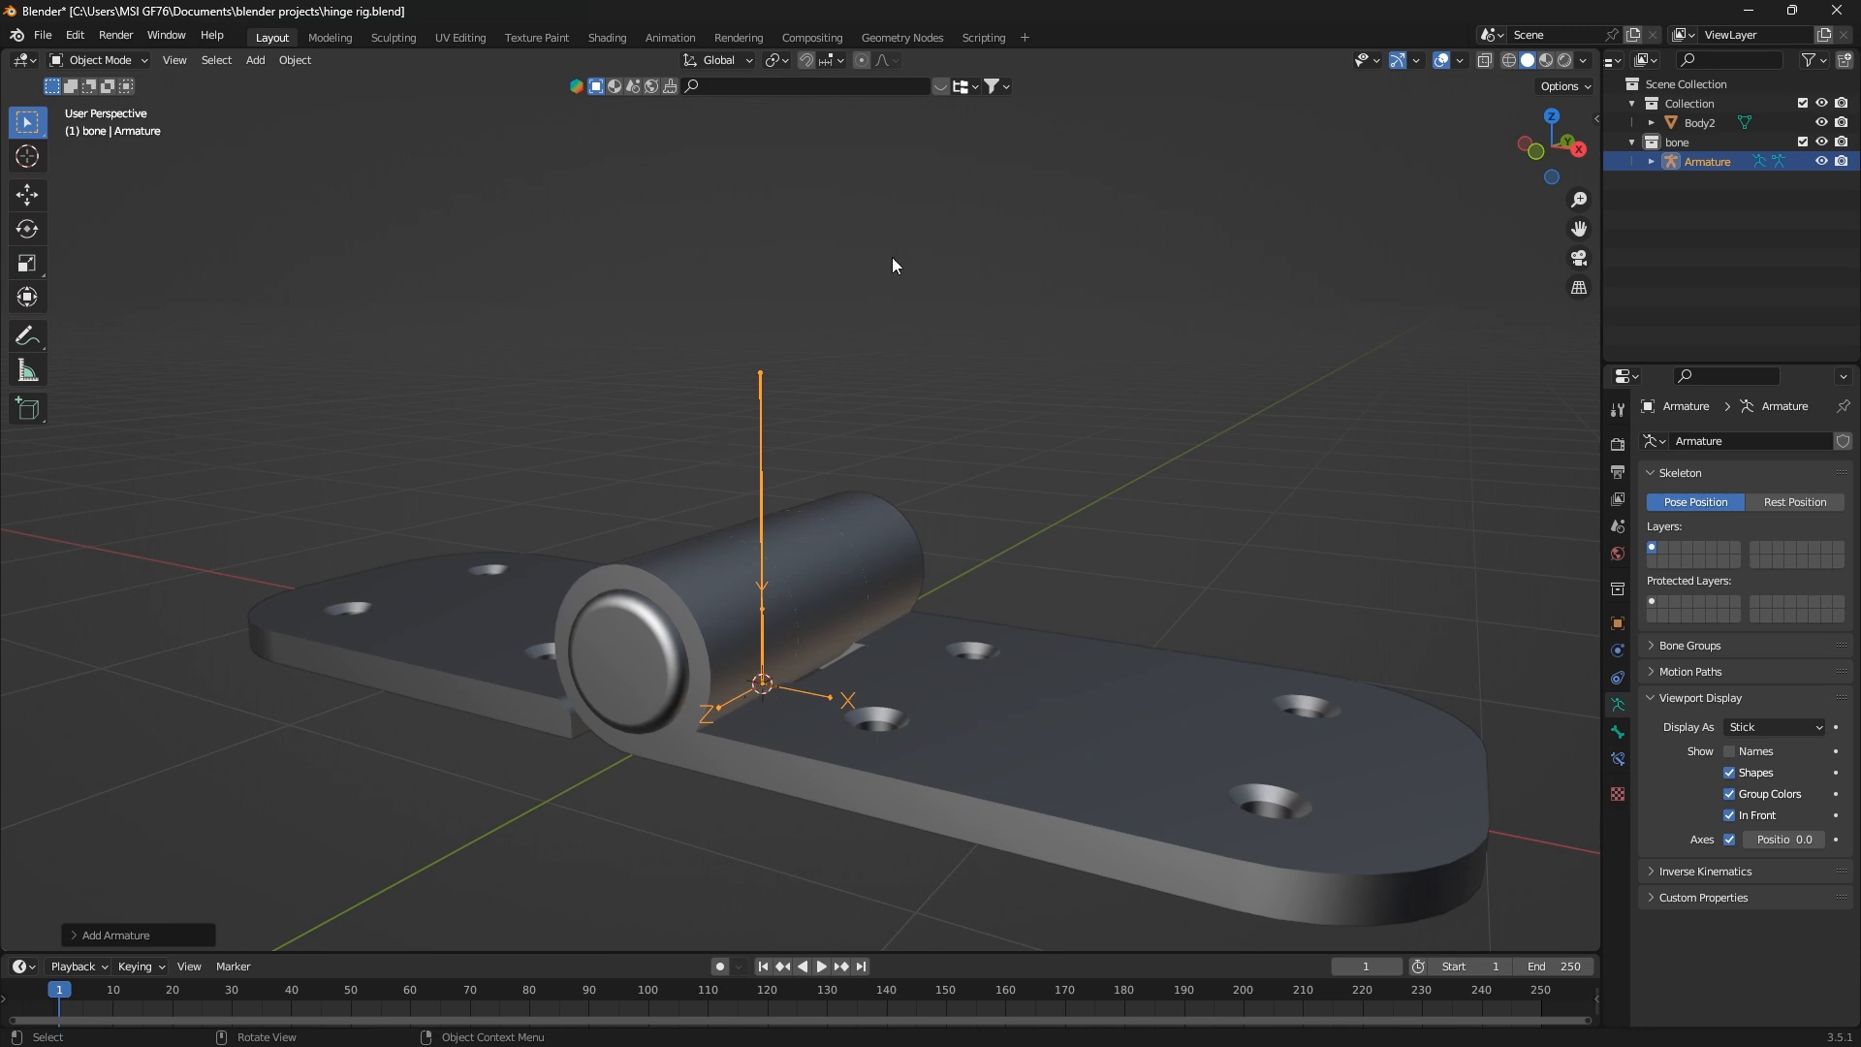
pyautogui.click(1731, 752)
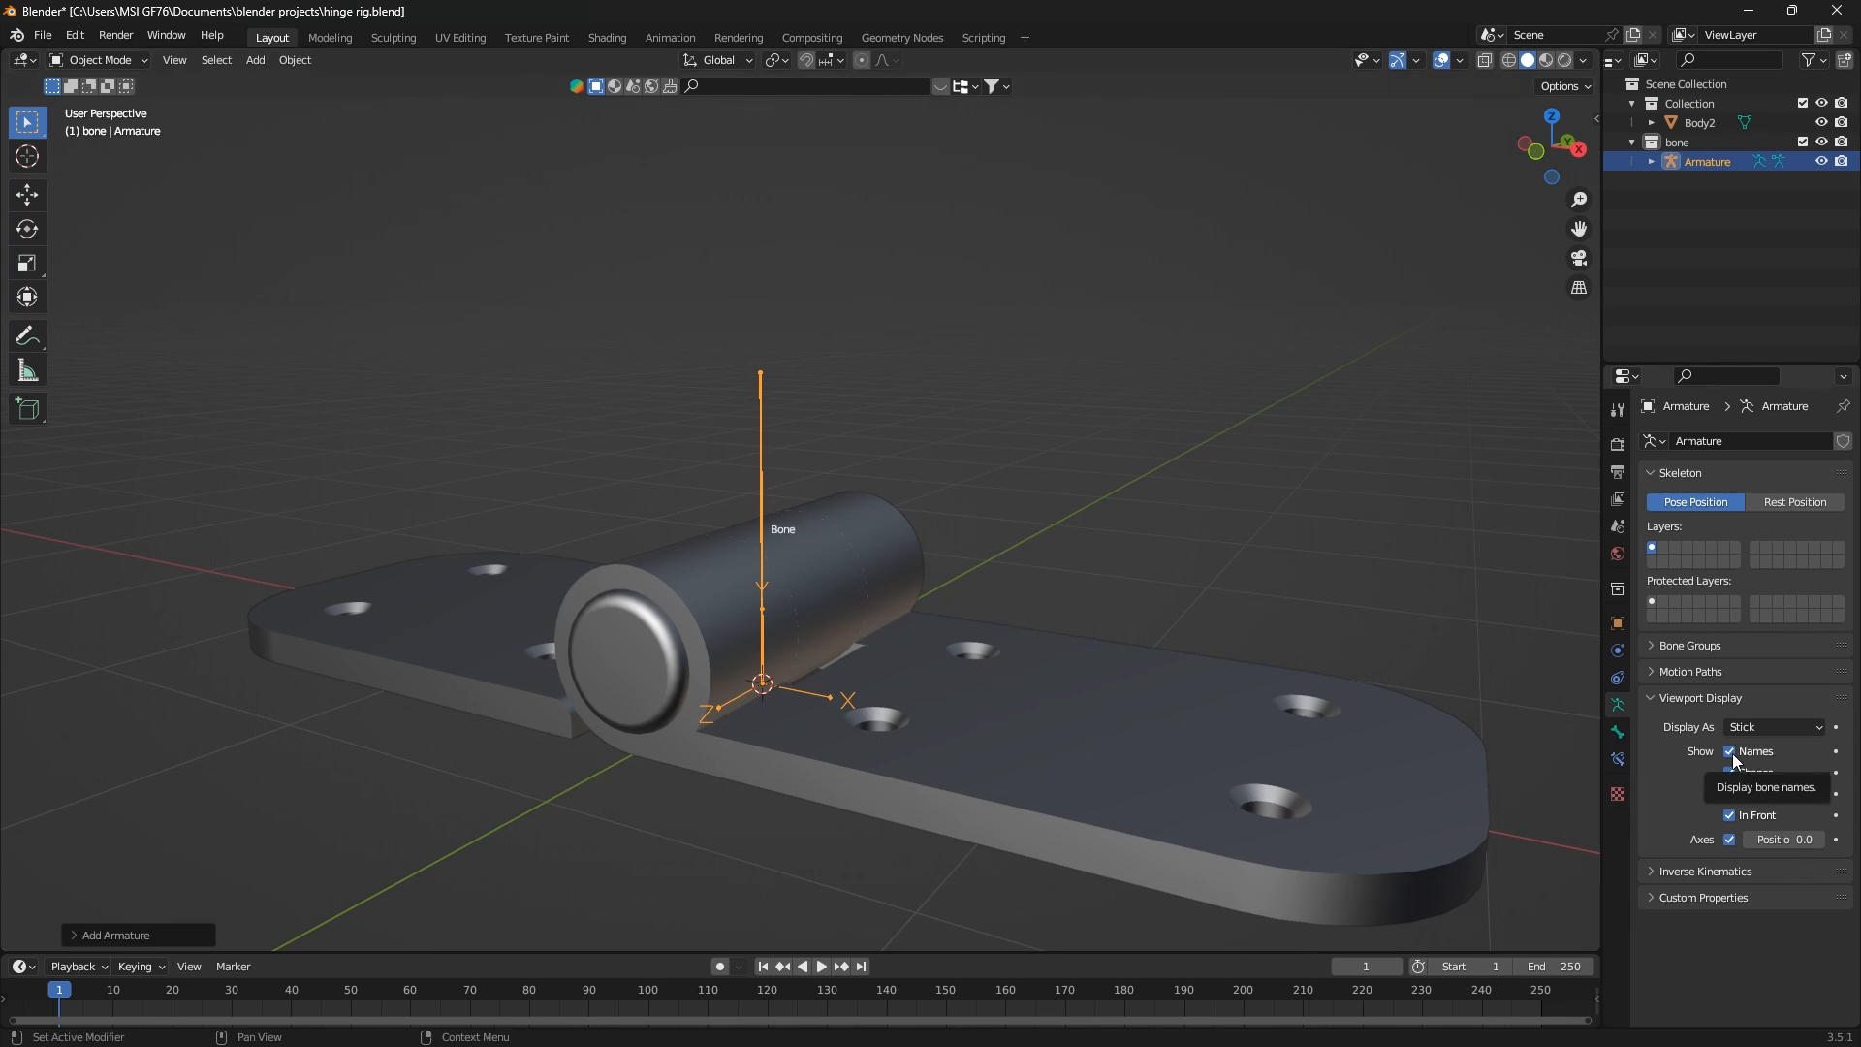
pyautogui.click(1731, 753)
pyautogui.moveTo(621, 701); pyautogui.dragTo(676, 748, button='middle')
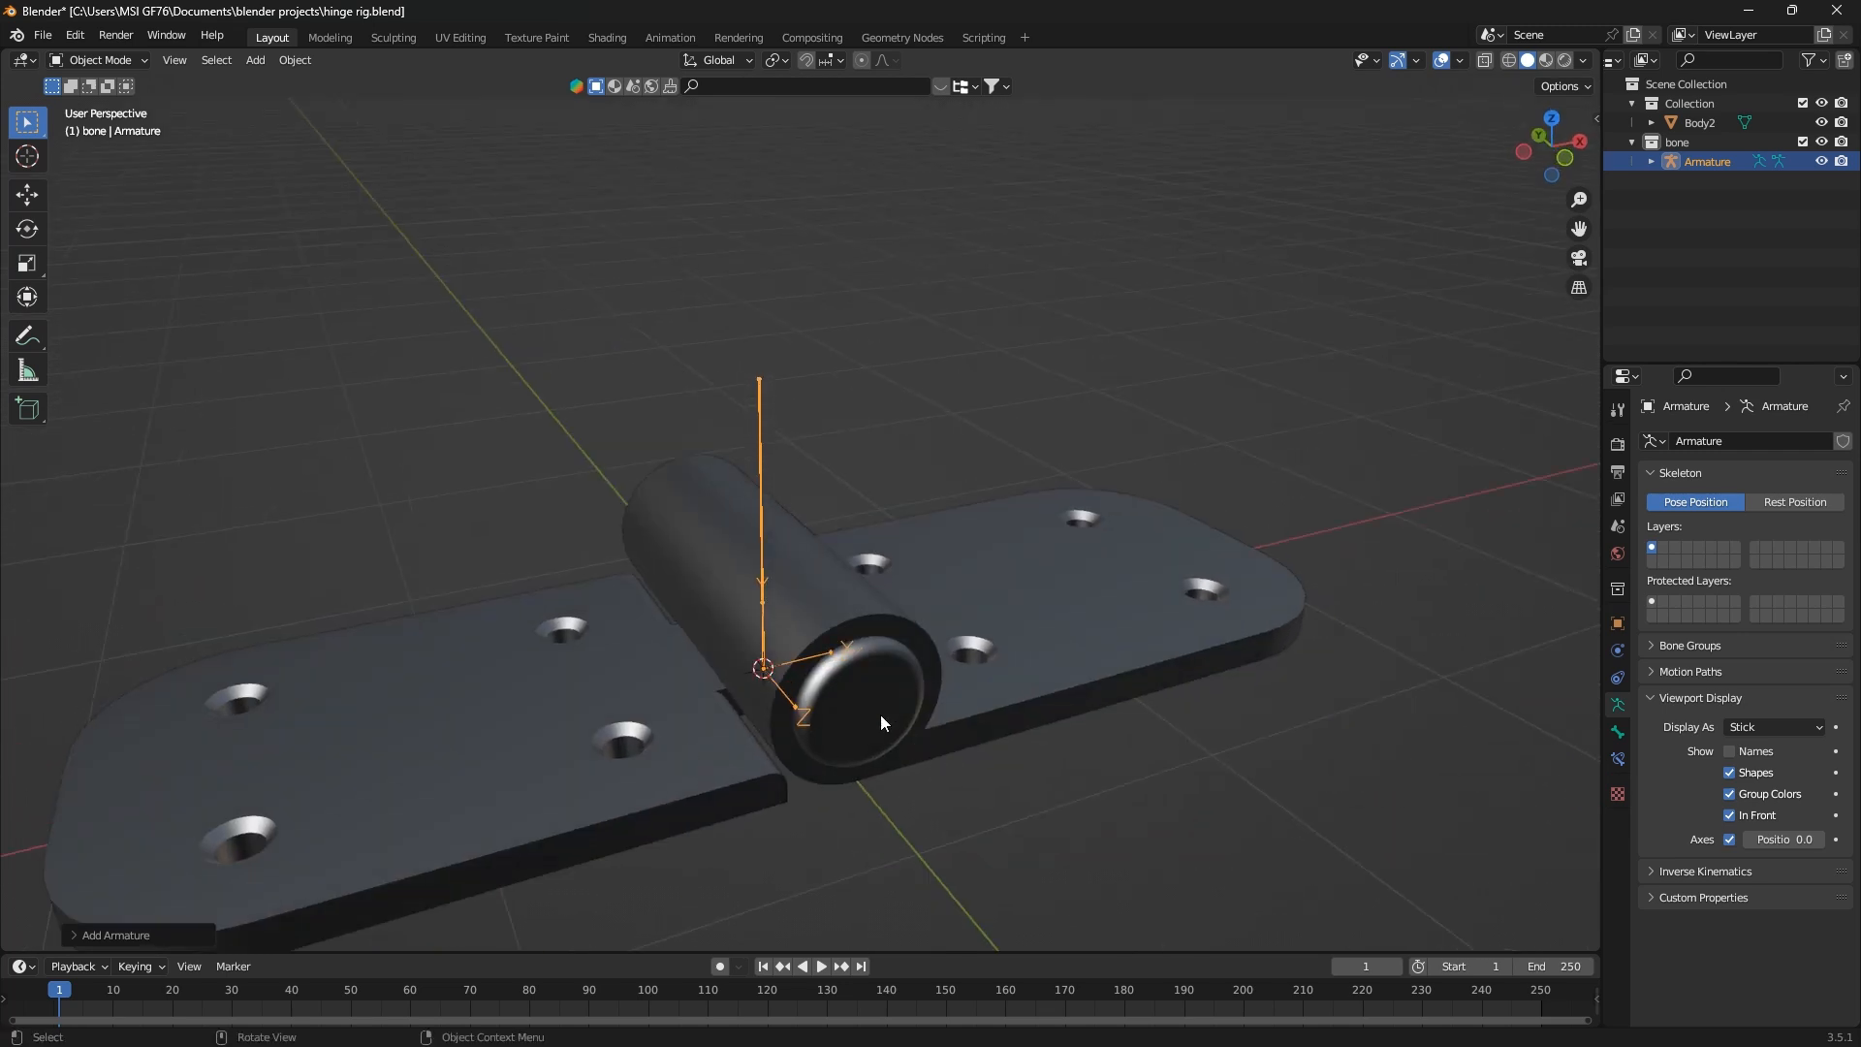
# In the hinge mesh, select the vertices at the pin's centre and snap the 3D cursor to the selection
pyautogui.moveTo(936, 767); pyautogui.dragTo(996, 619, button='middle')
pyautogui.click(739, 667)
pyautogui.press('Tab')
pyautogui.scroll(5, 842, 709)
pyautogui.click(135, 852)
pyautogui.hotkey('shift', 's')
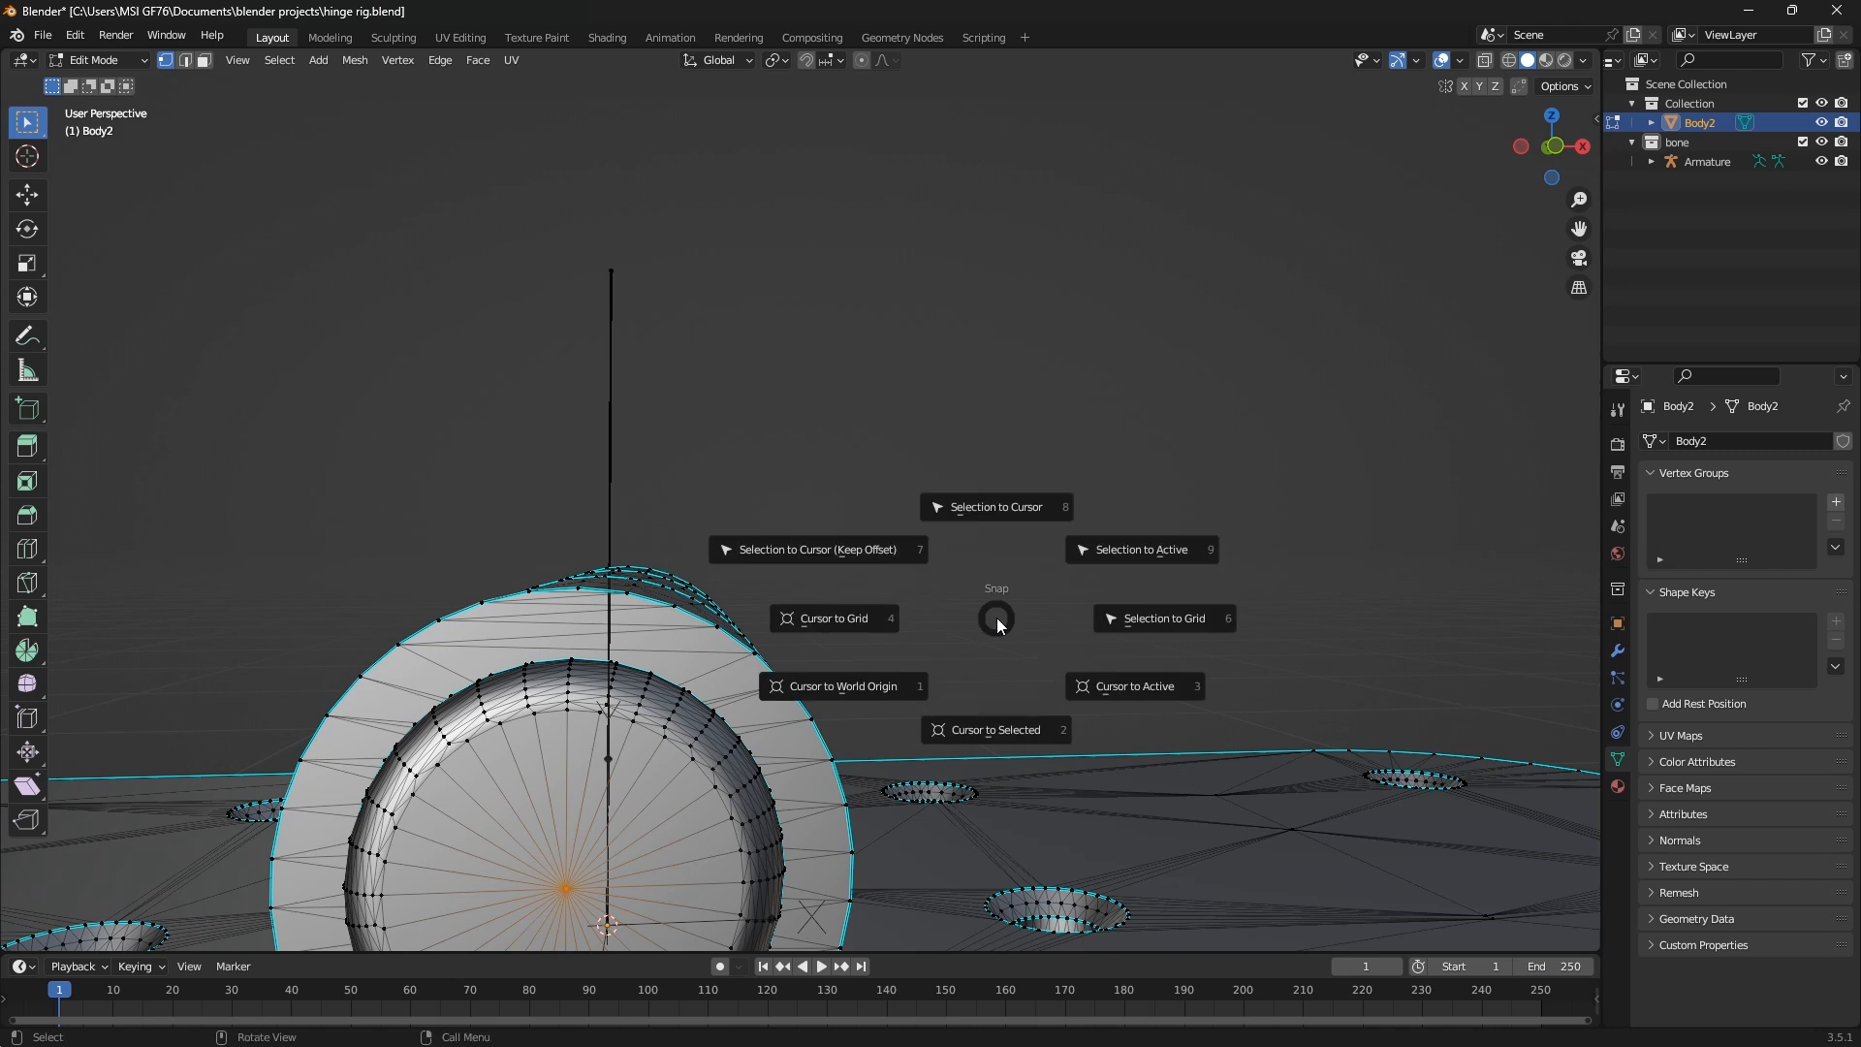
pyautogui.click(1004, 736)
pyautogui.scroll(-5, 893, 620)
pyautogui.press('Tab')
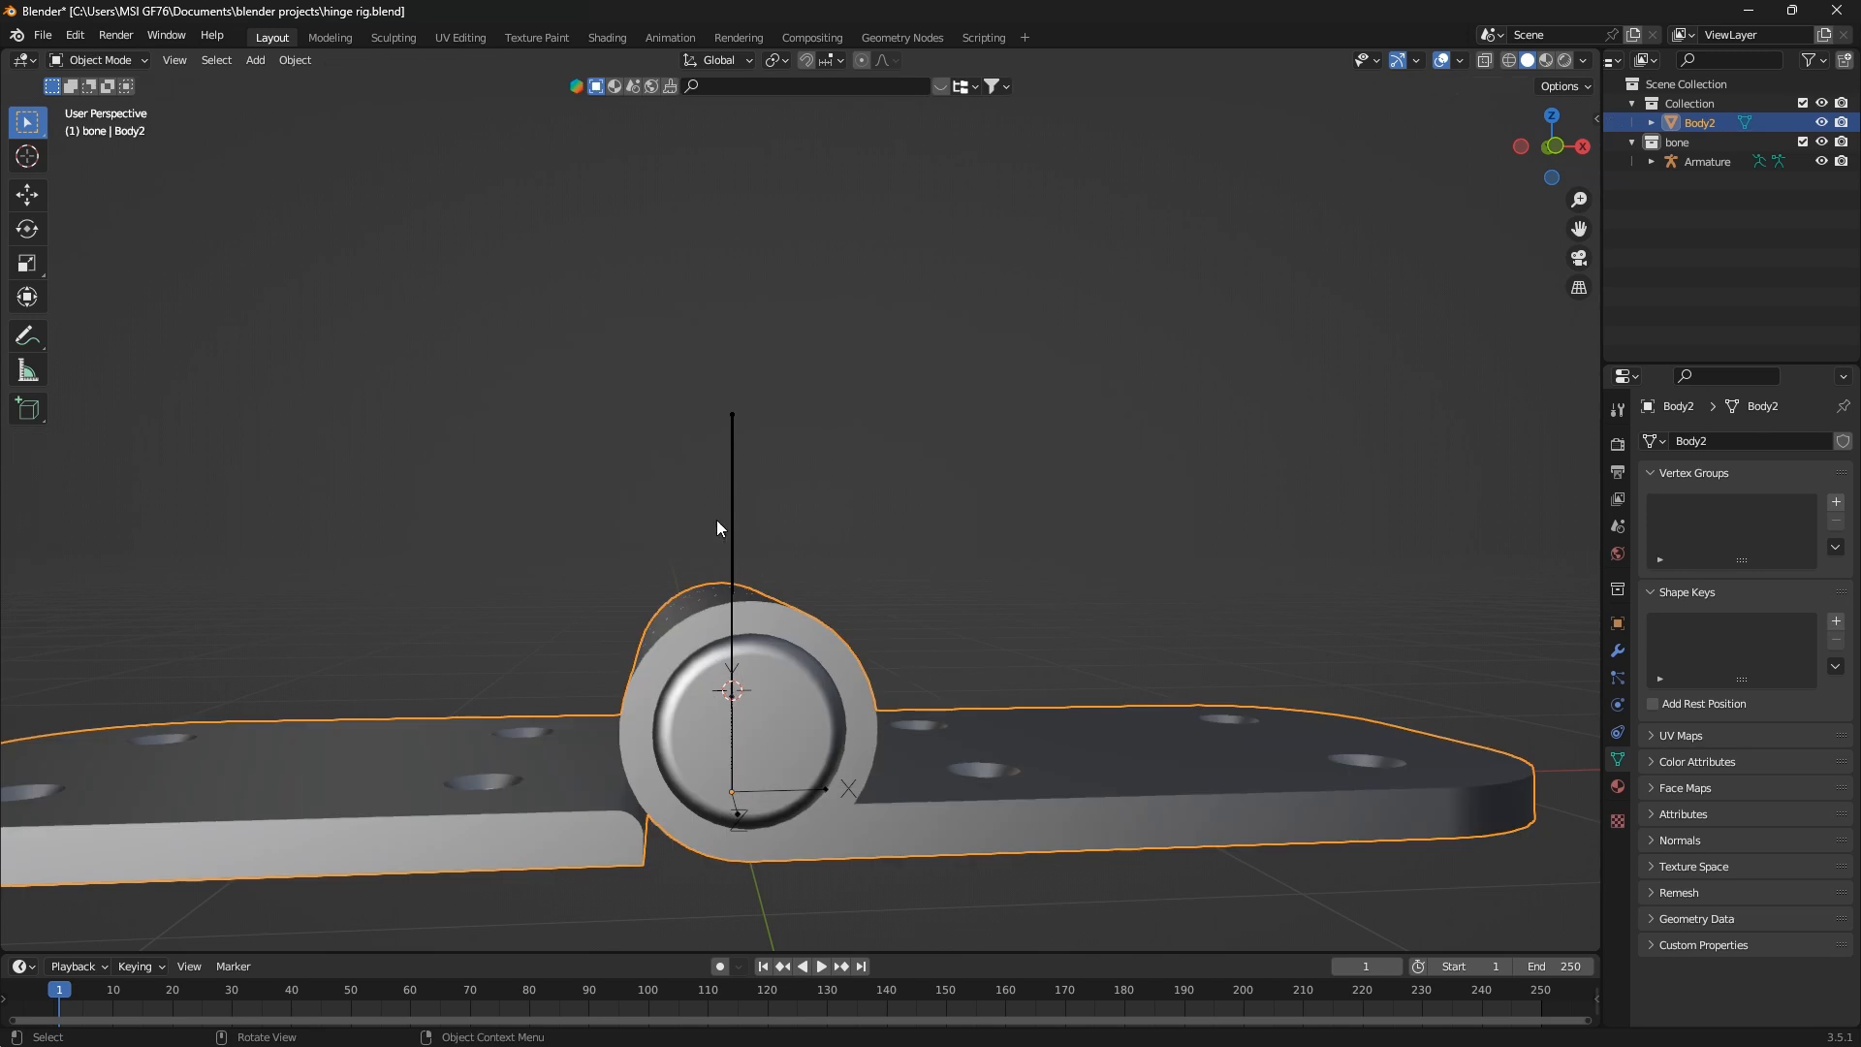
# Snap the whole armature to the 3D cursor in Object Mode so its origin sits on the hinge pin's axis
pyautogui.click(725, 521)
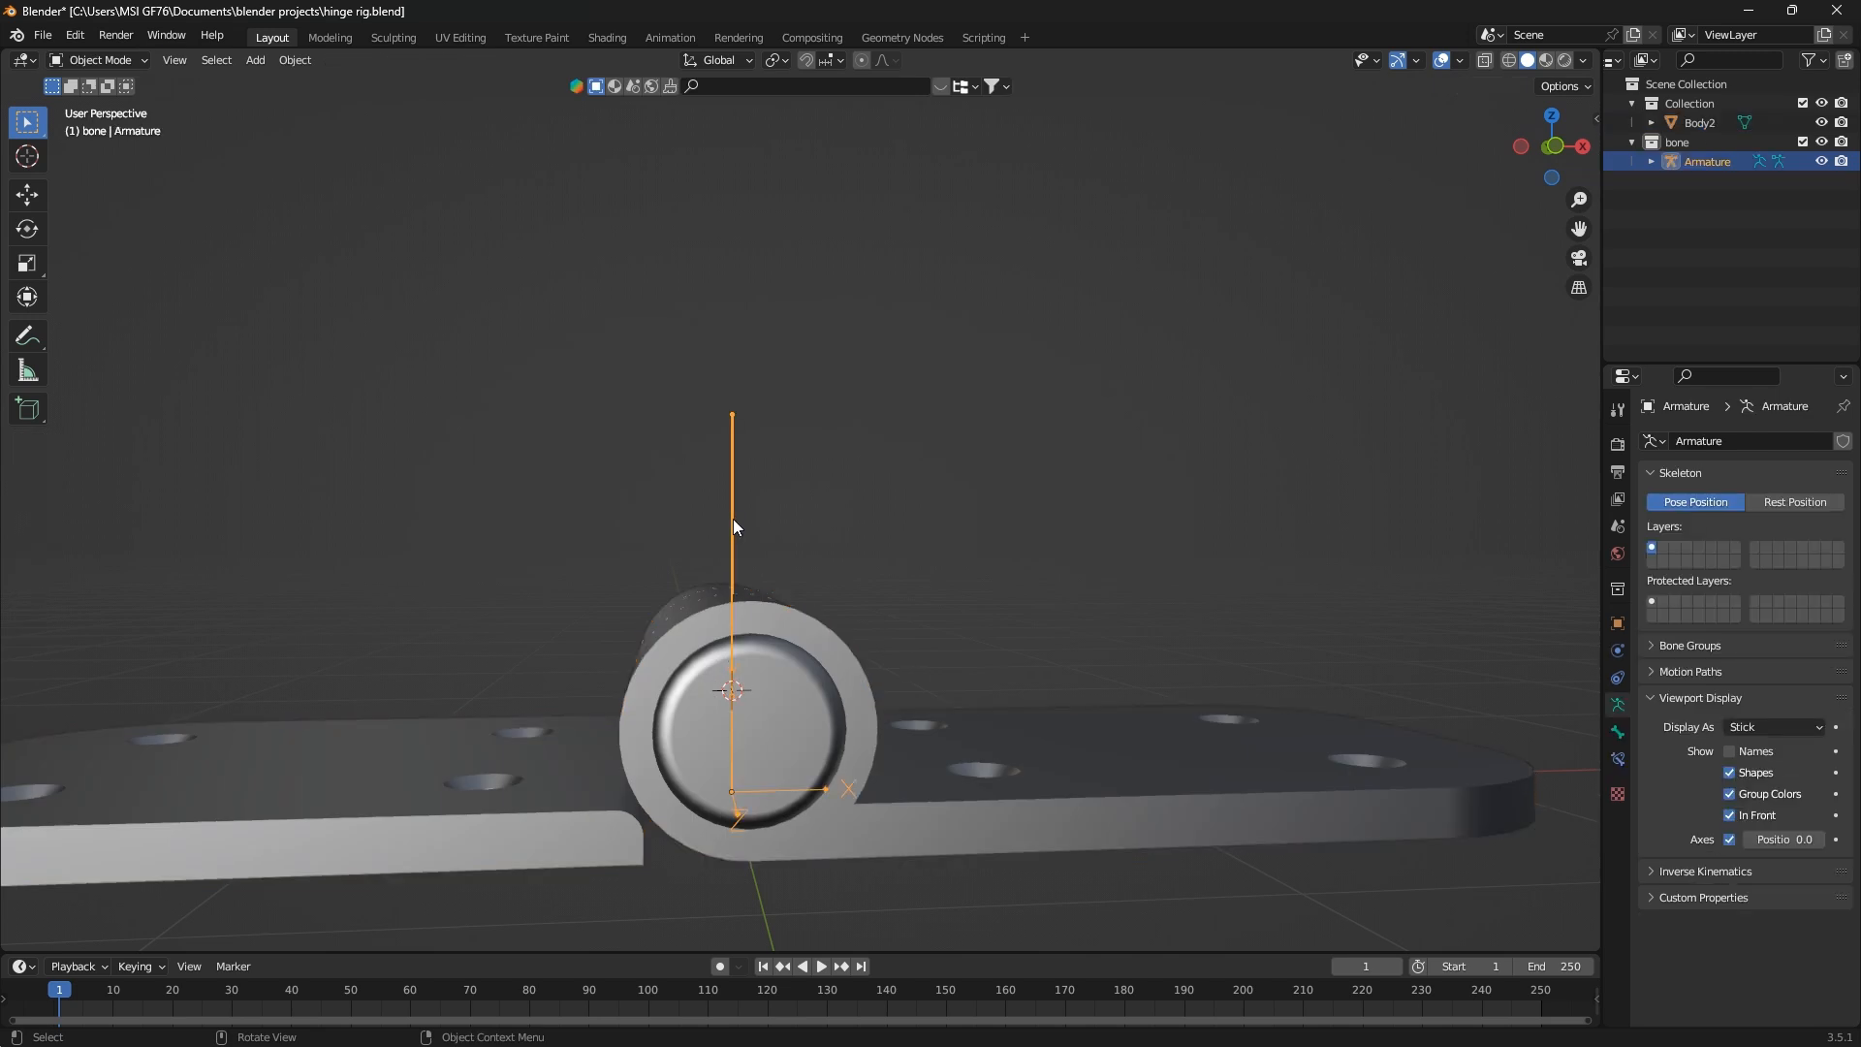
pyautogui.press('Tab')
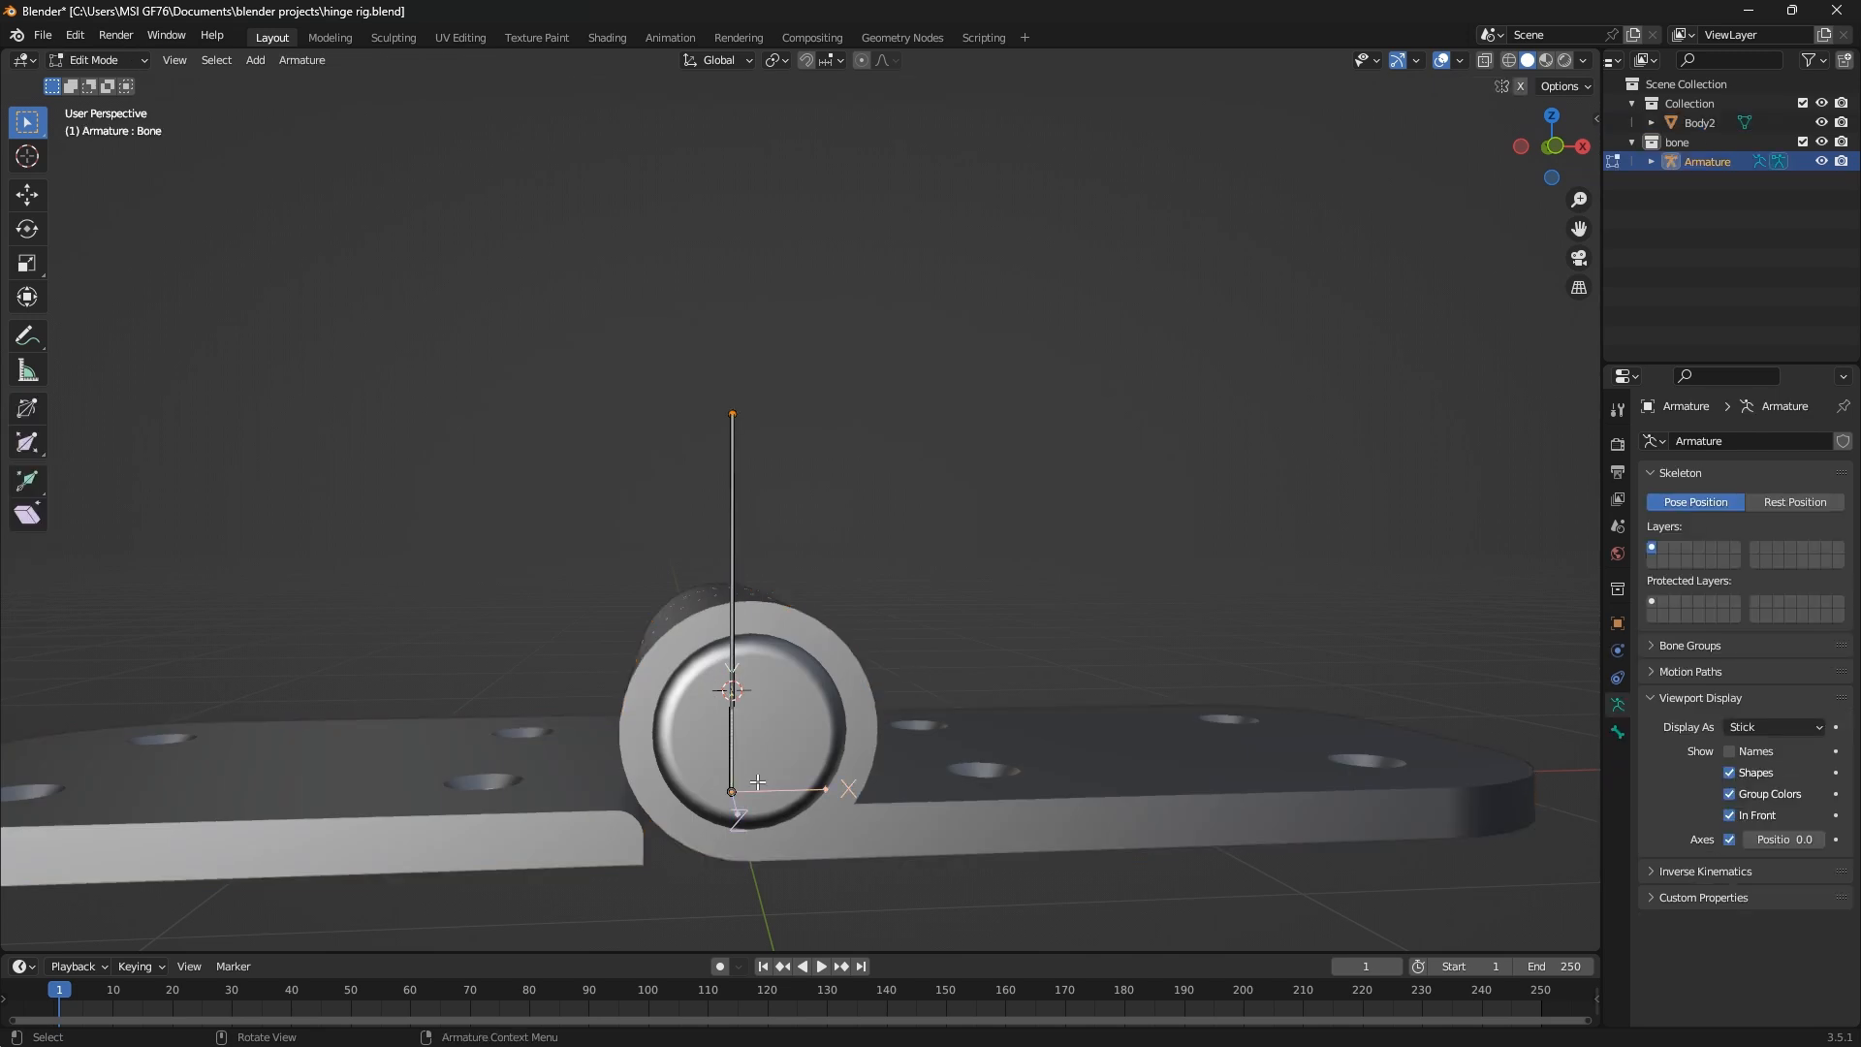
pyautogui.press('Tab')
pyautogui.hotkey('shift', 's')
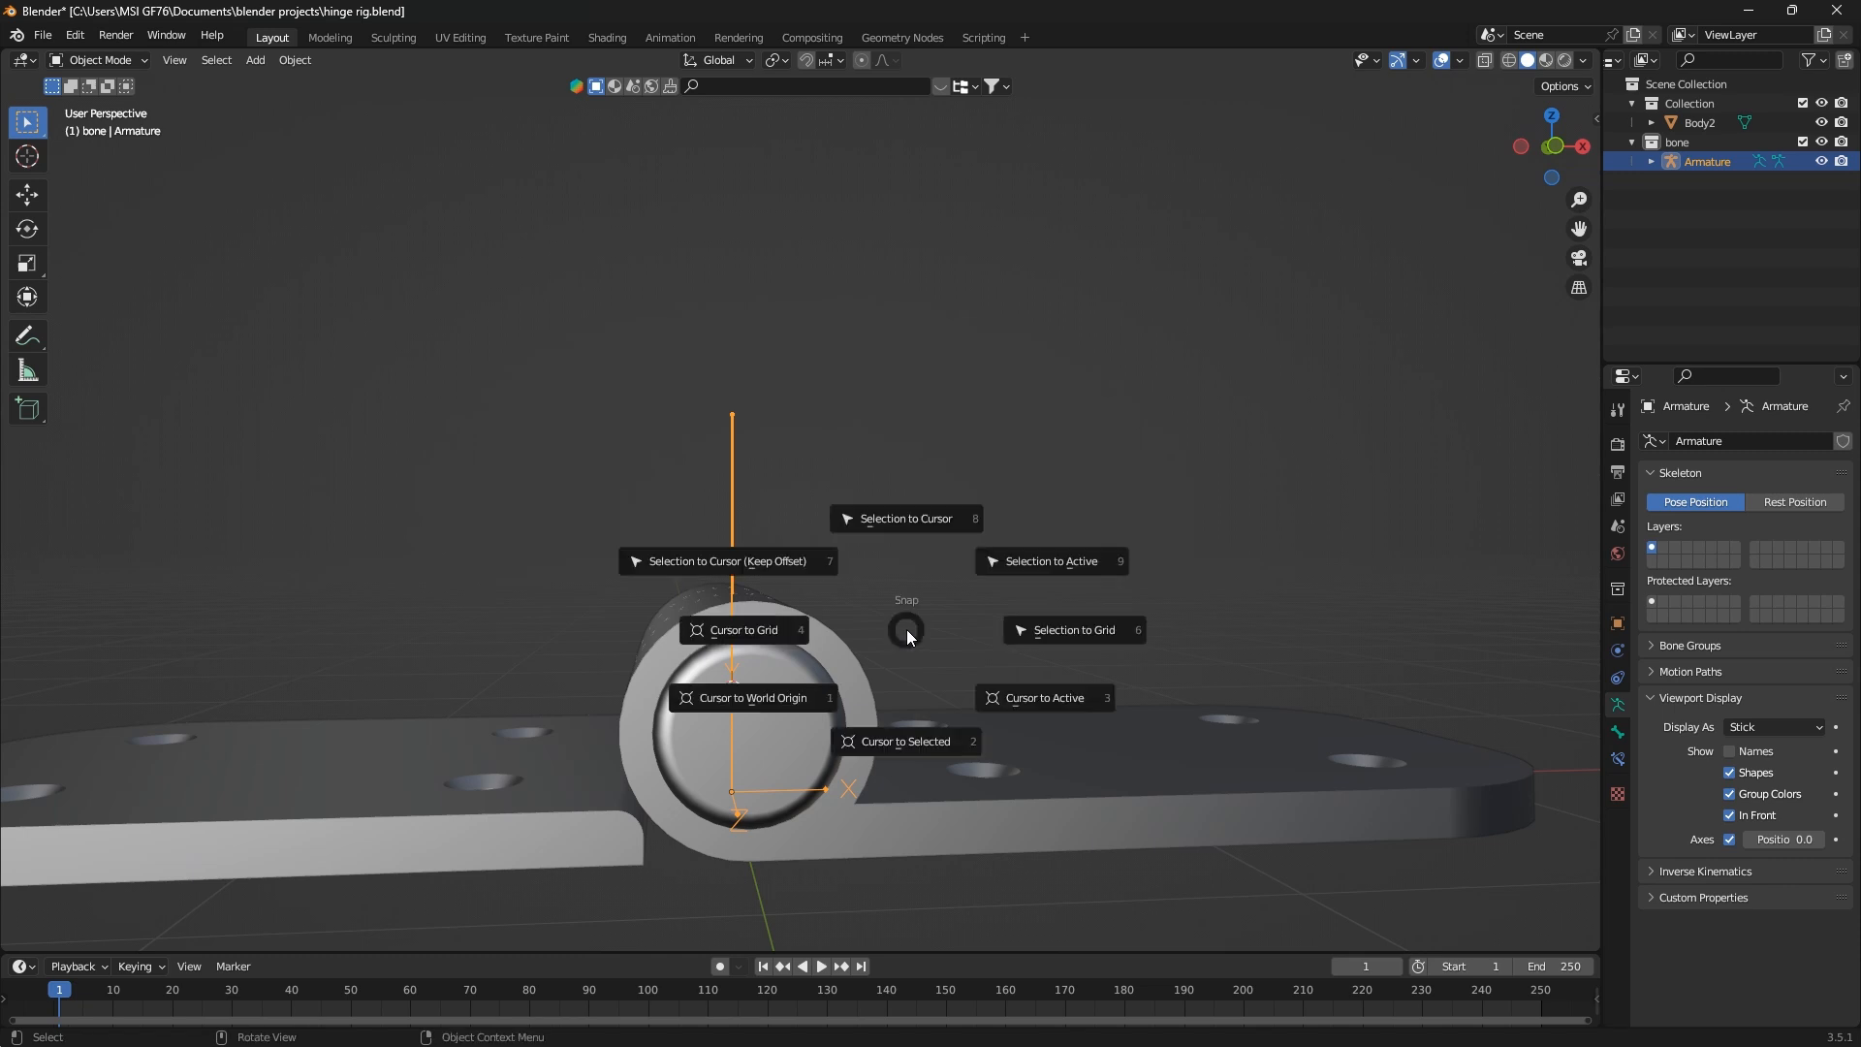
pyautogui.click(915, 529)
pyautogui.moveTo(853, 690)
pyautogui.mouseDown(button='middle')
pyautogui.moveTo(699, 717)
pyautogui.moveTo(841, 724)
pyautogui.mouseUp(button='middle')
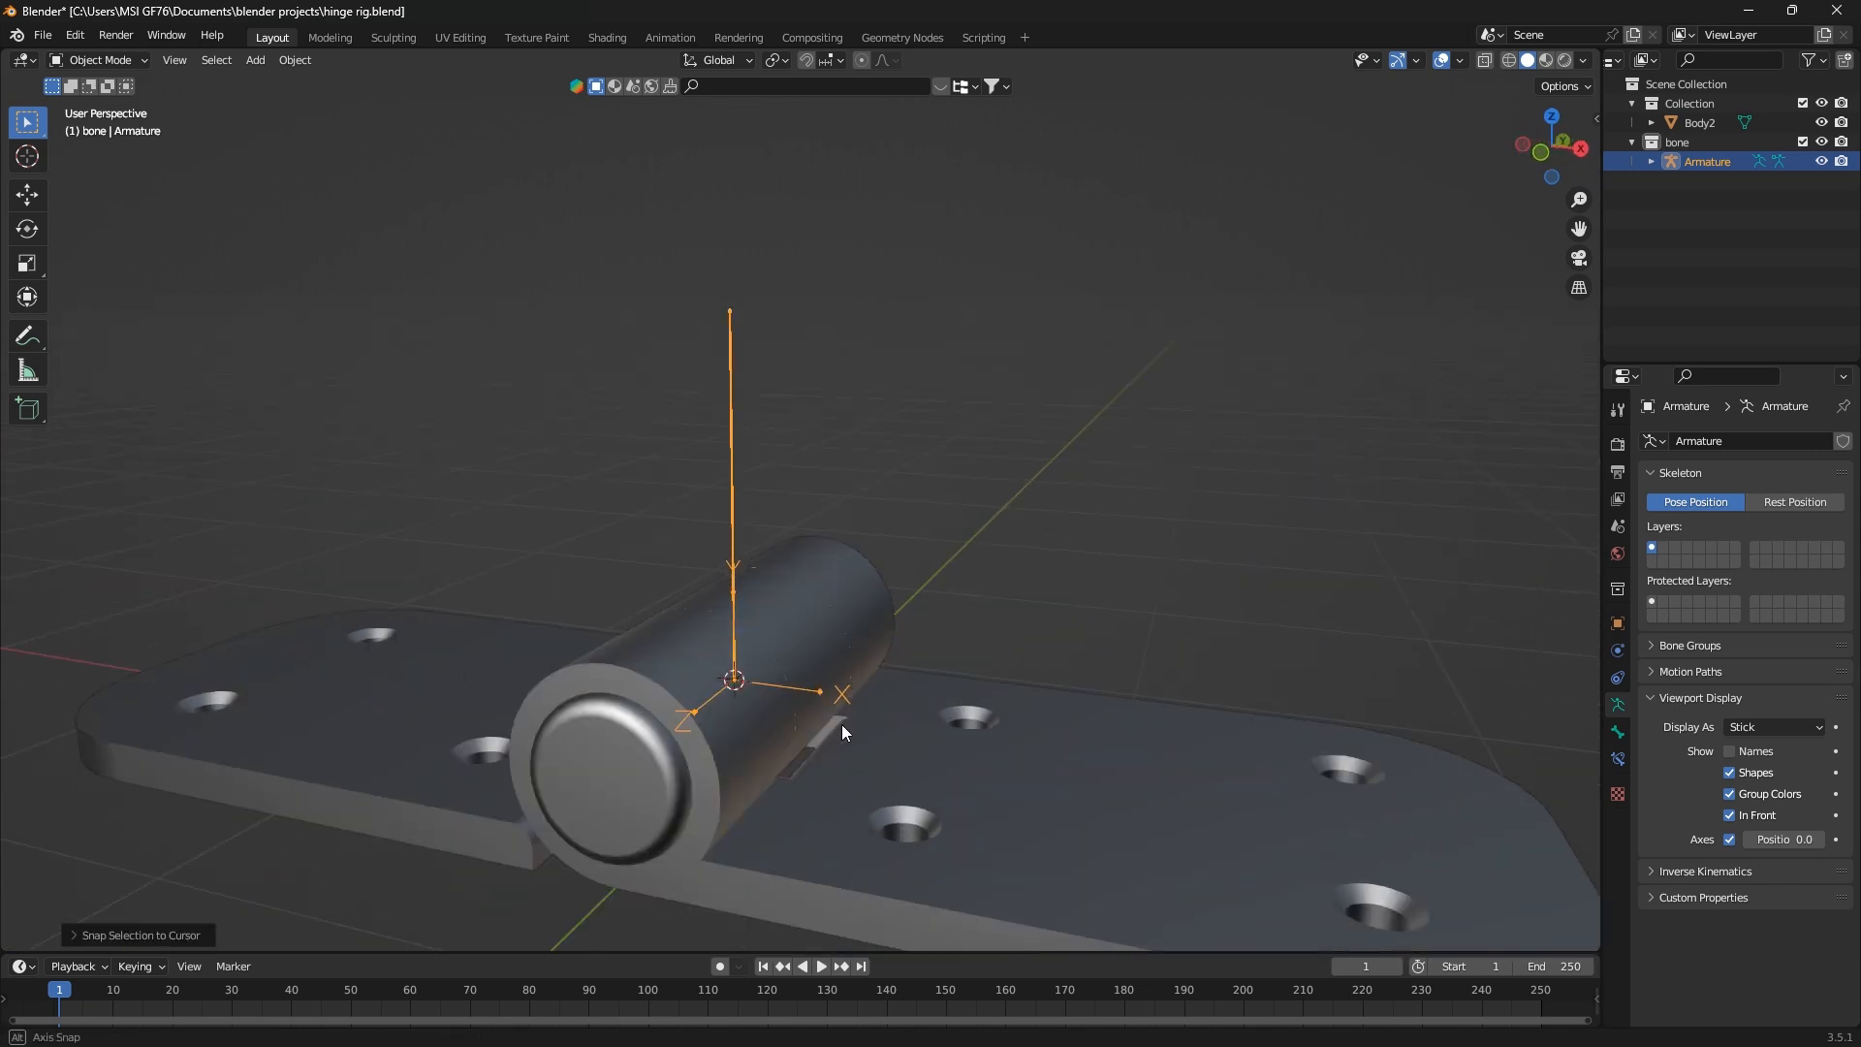
# In front view, rotate the armature to -90° about the Y axis so its bone points along the left leaf
pyautogui.press('KP_1')
pyautogui.press('r')
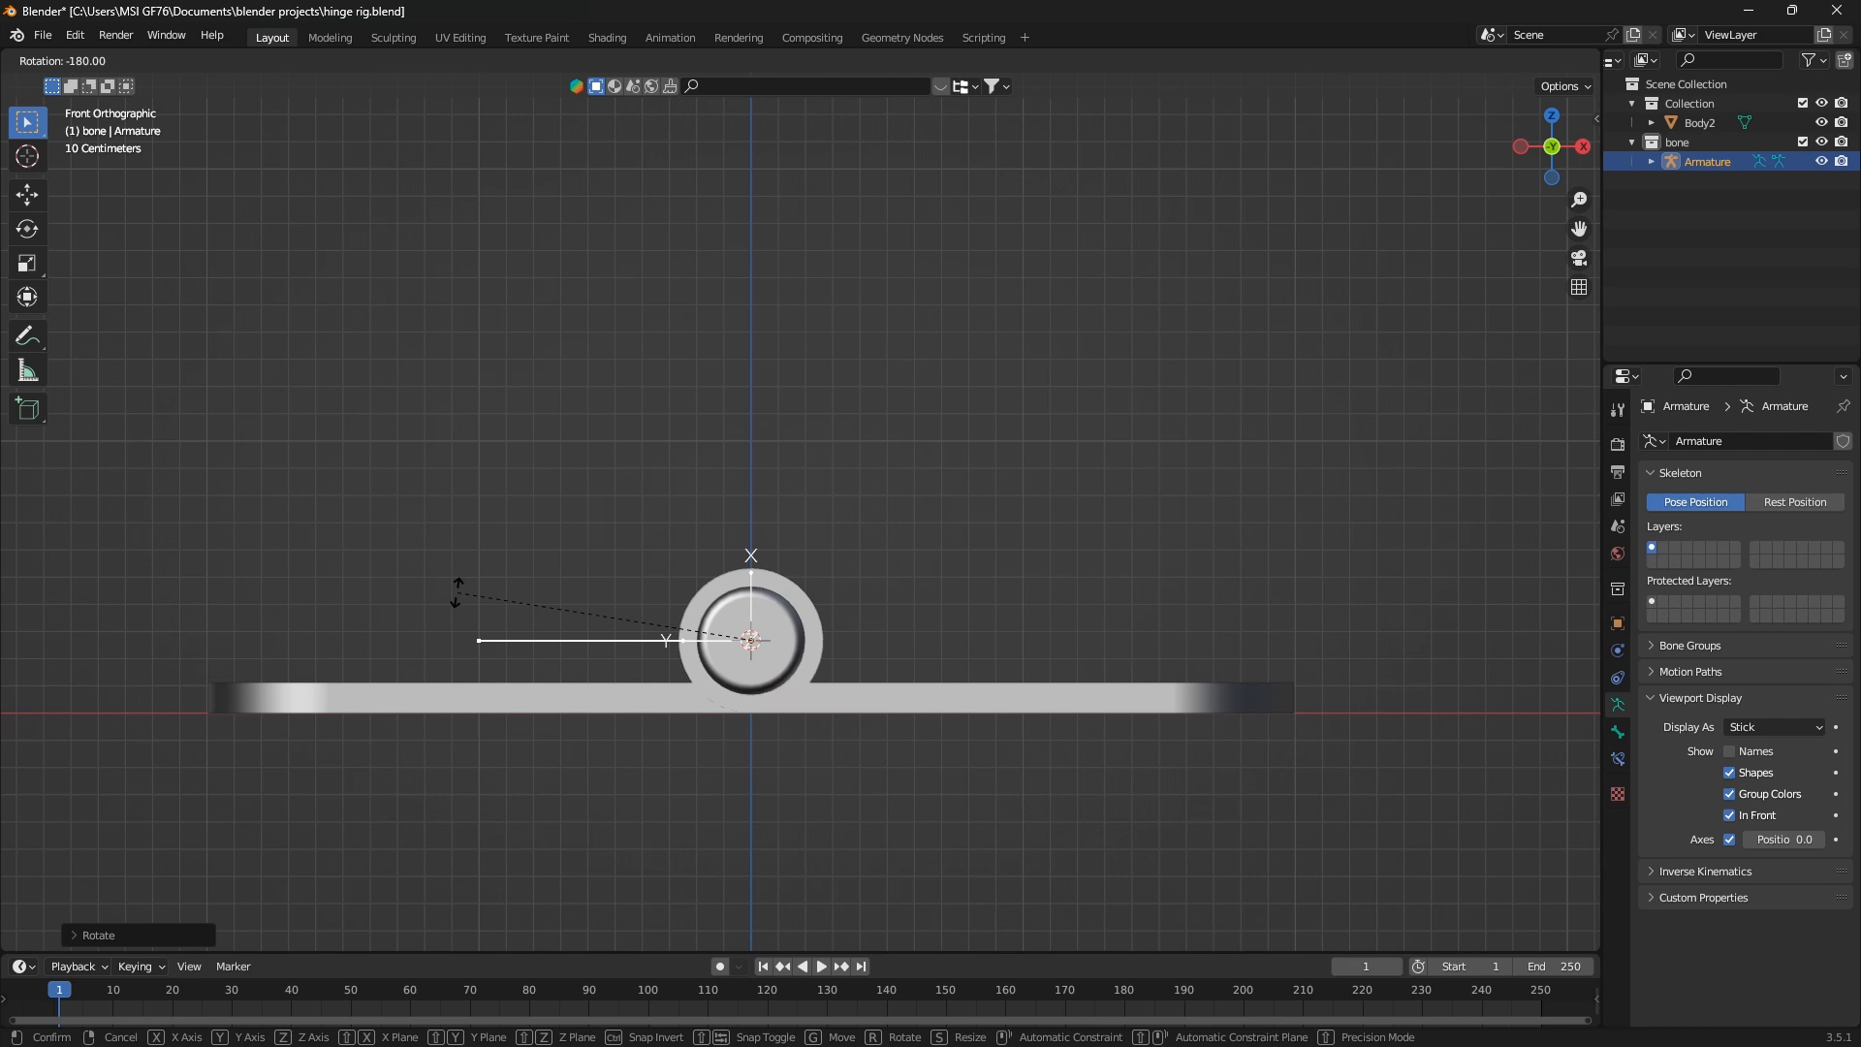
pyautogui.click(456, 591)
pyautogui.press('n')
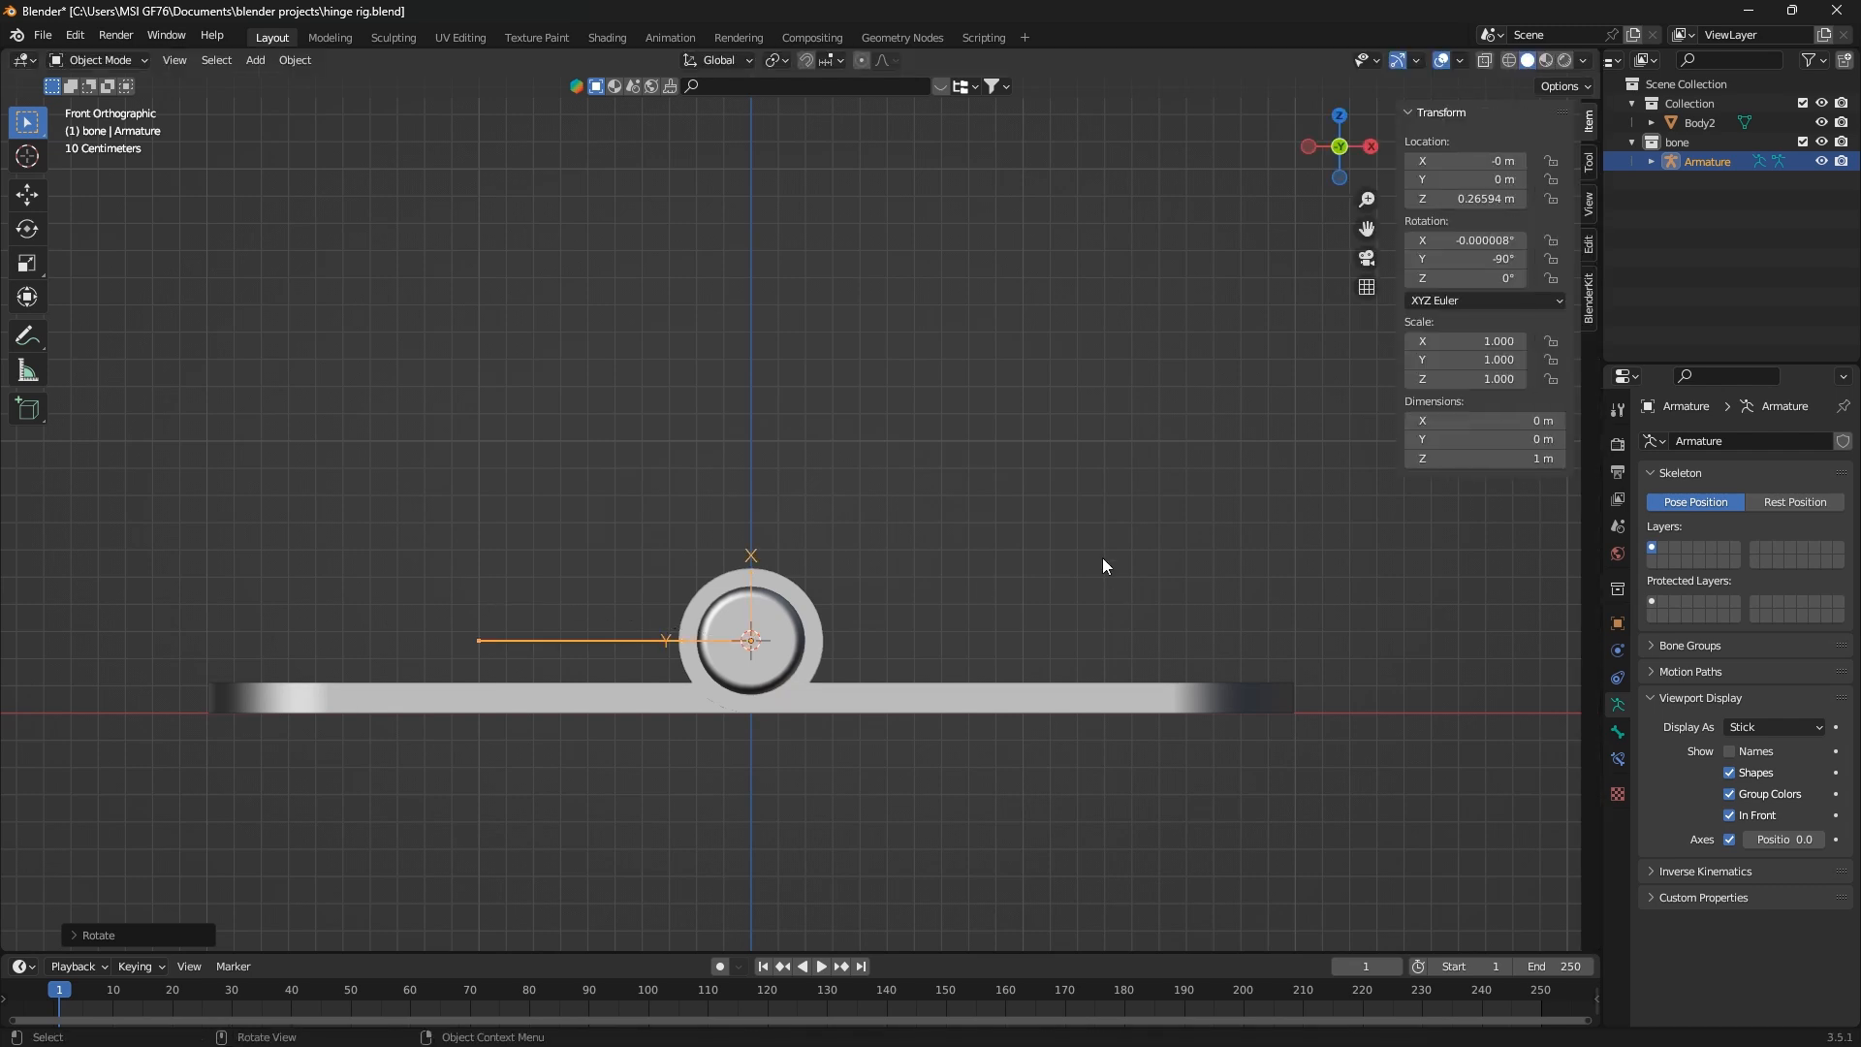
pyautogui.press('n')
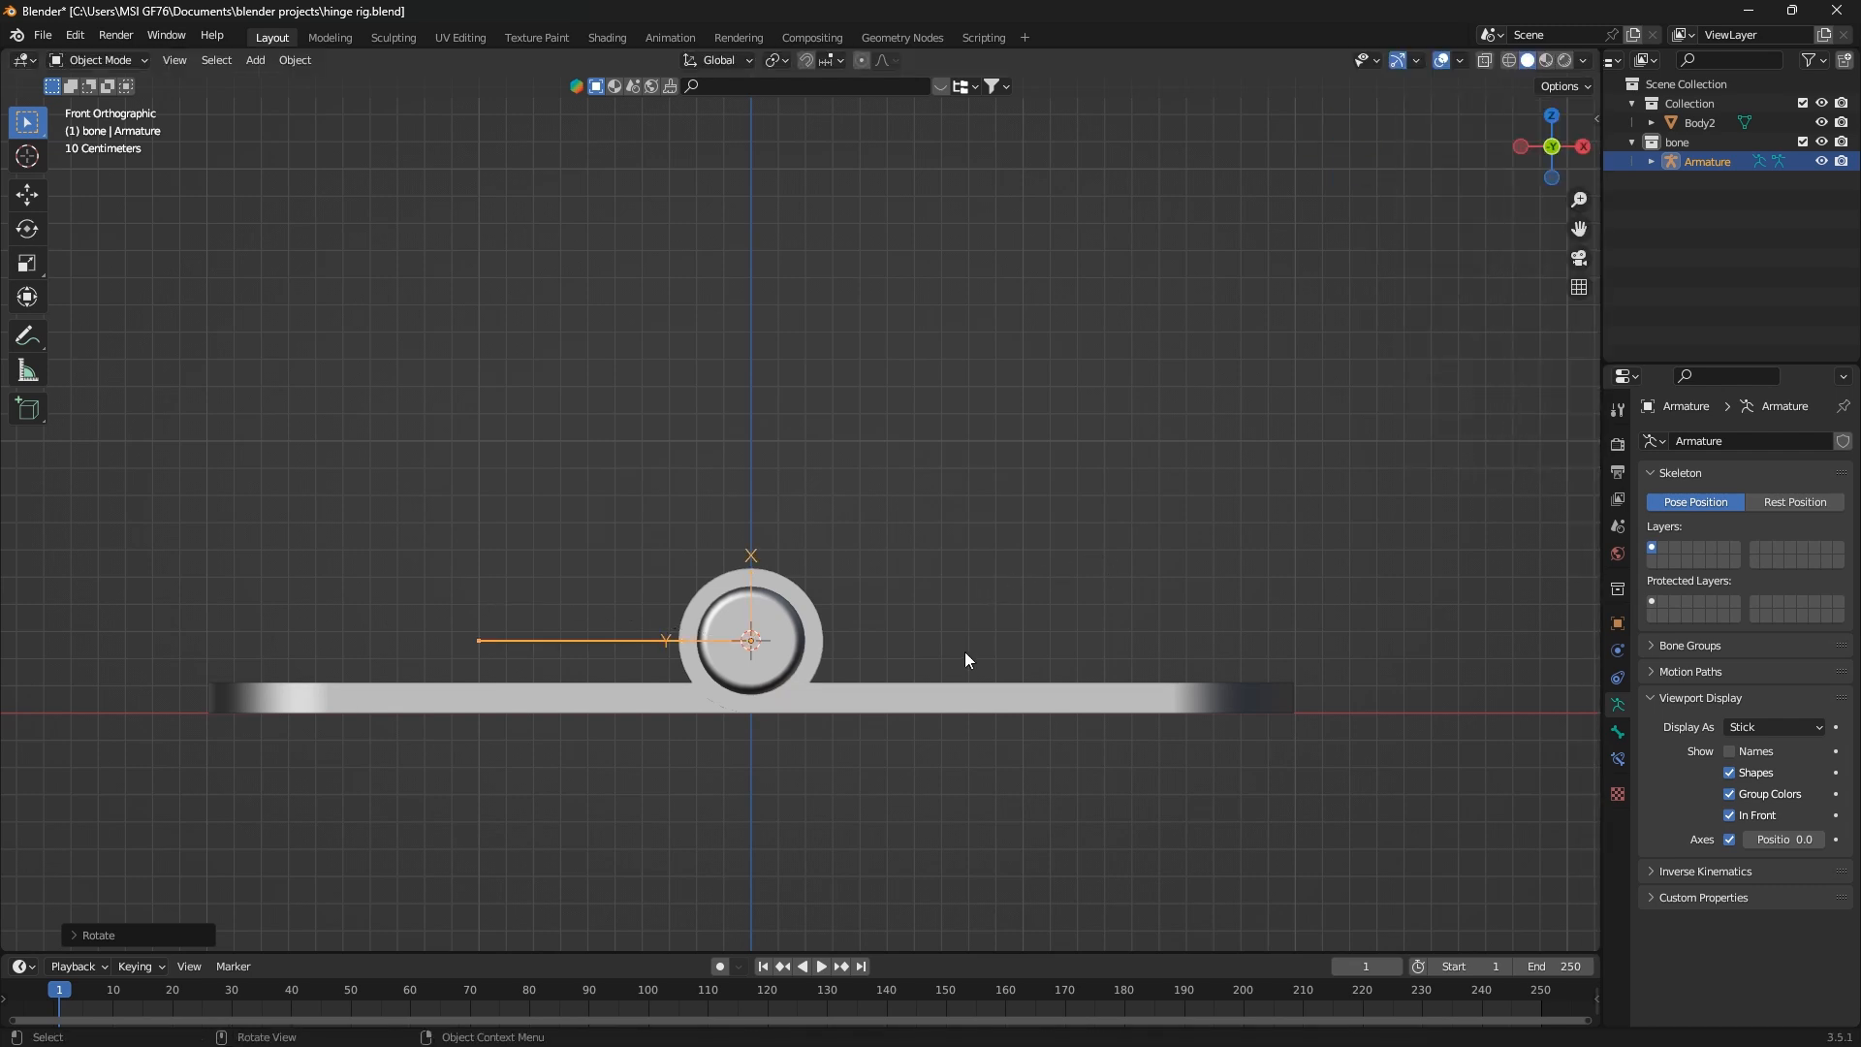
pyautogui.moveTo(817, 591); pyautogui.dragTo(858, 714, button='middle')
# Extrude a second bone from the pin joint along the X axis to the outer edge of the right leaf
pyautogui.press('Tab')
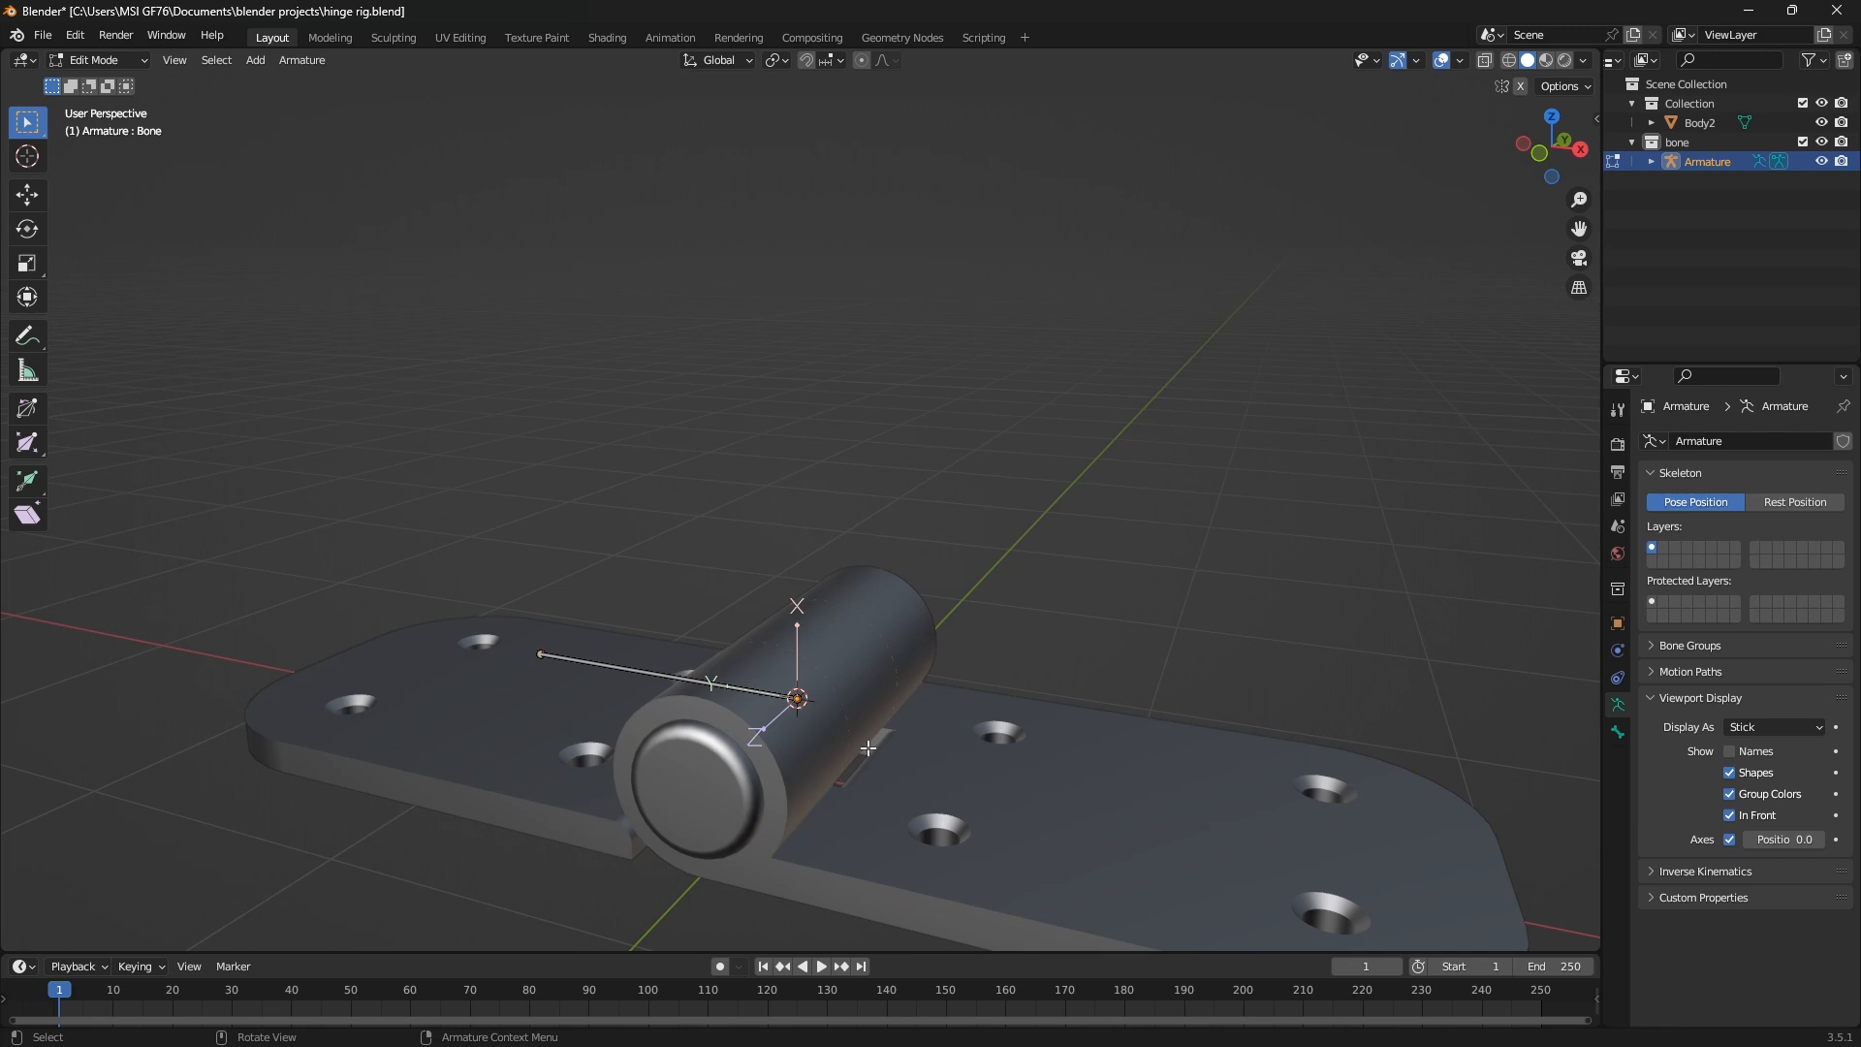
pyautogui.press('KP_1')
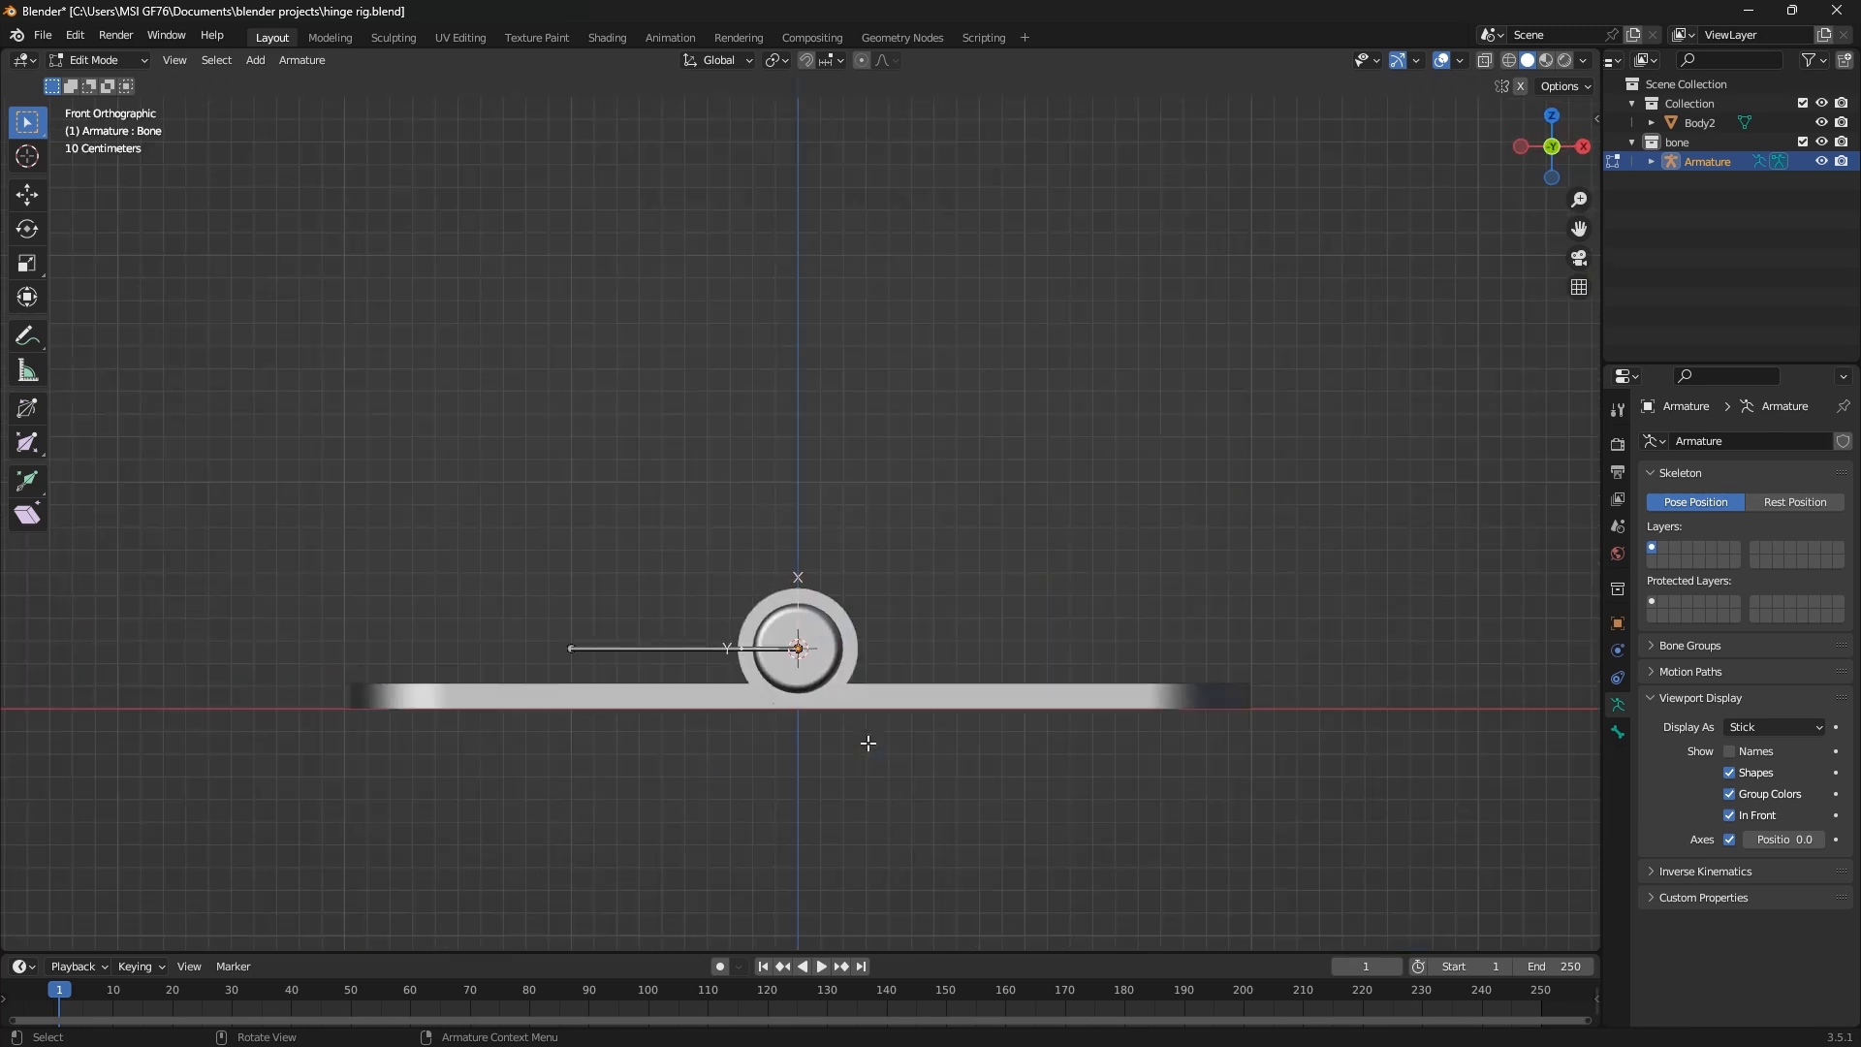
pyautogui.press('e')
pyautogui.press('x')
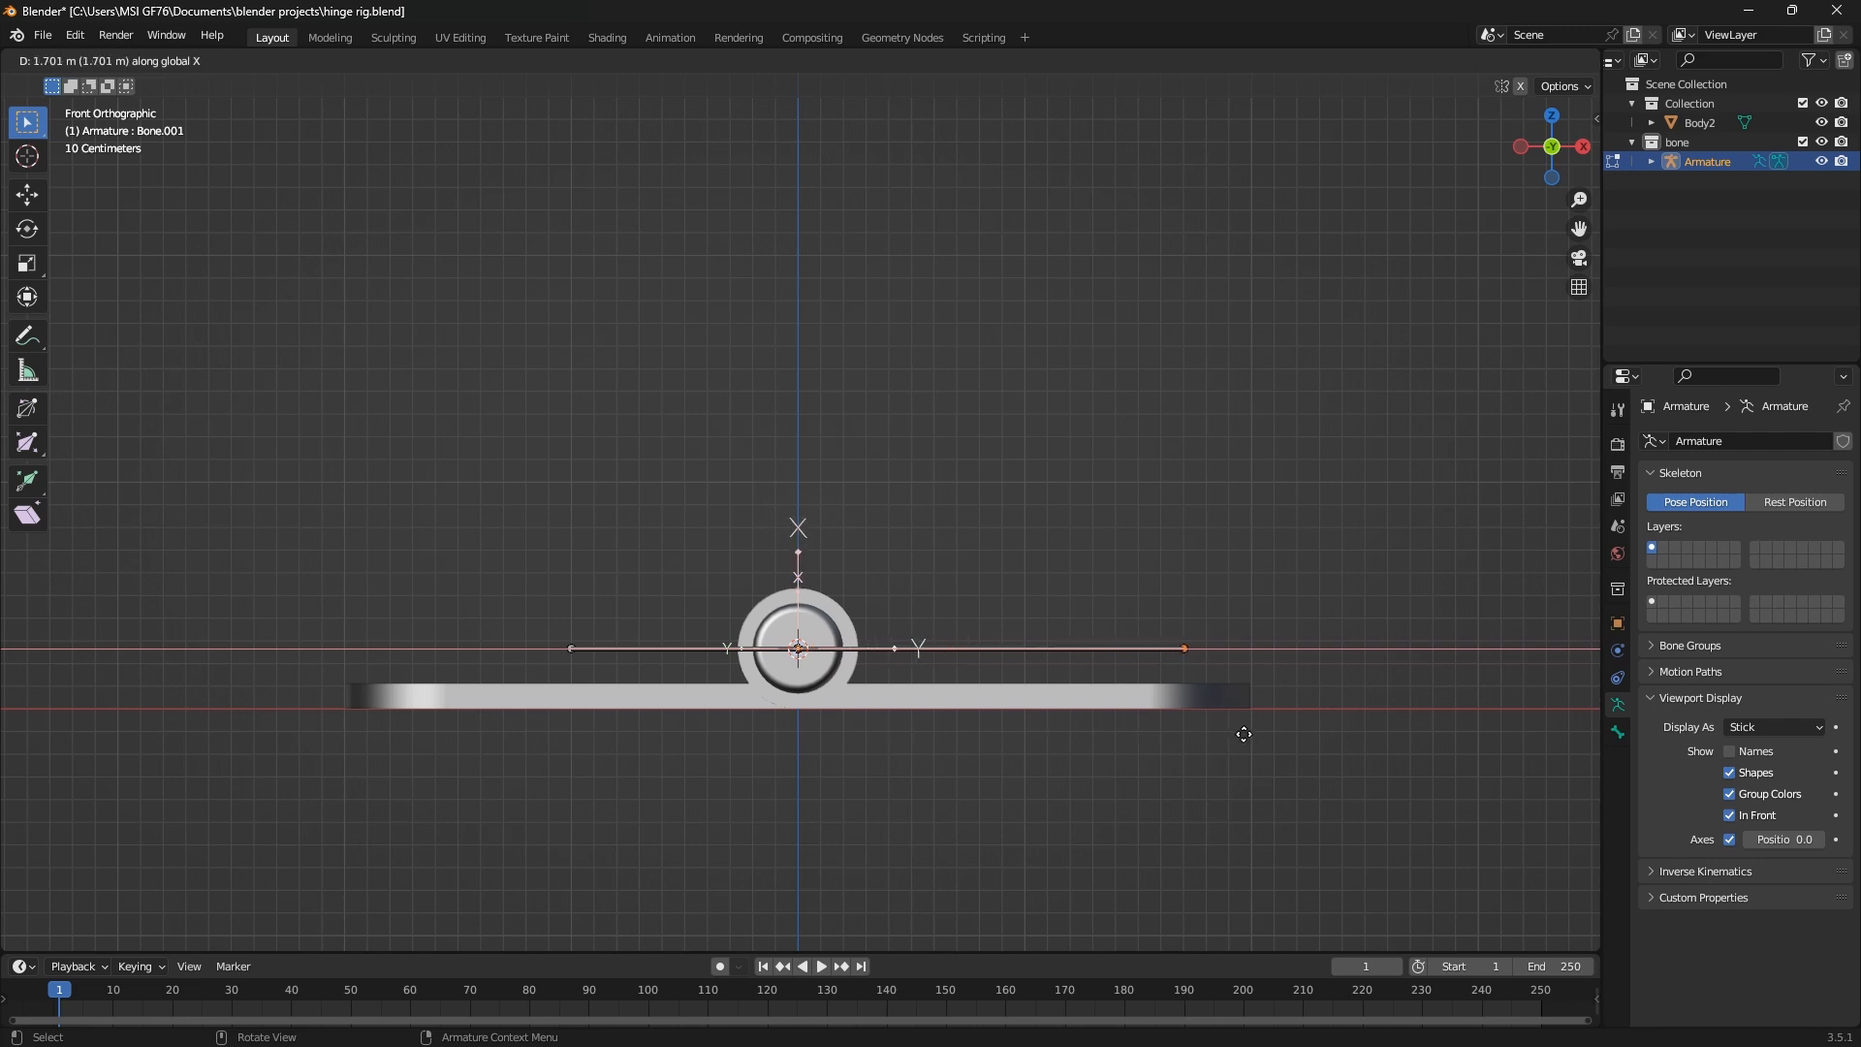
pyautogui.click(1270, 740)
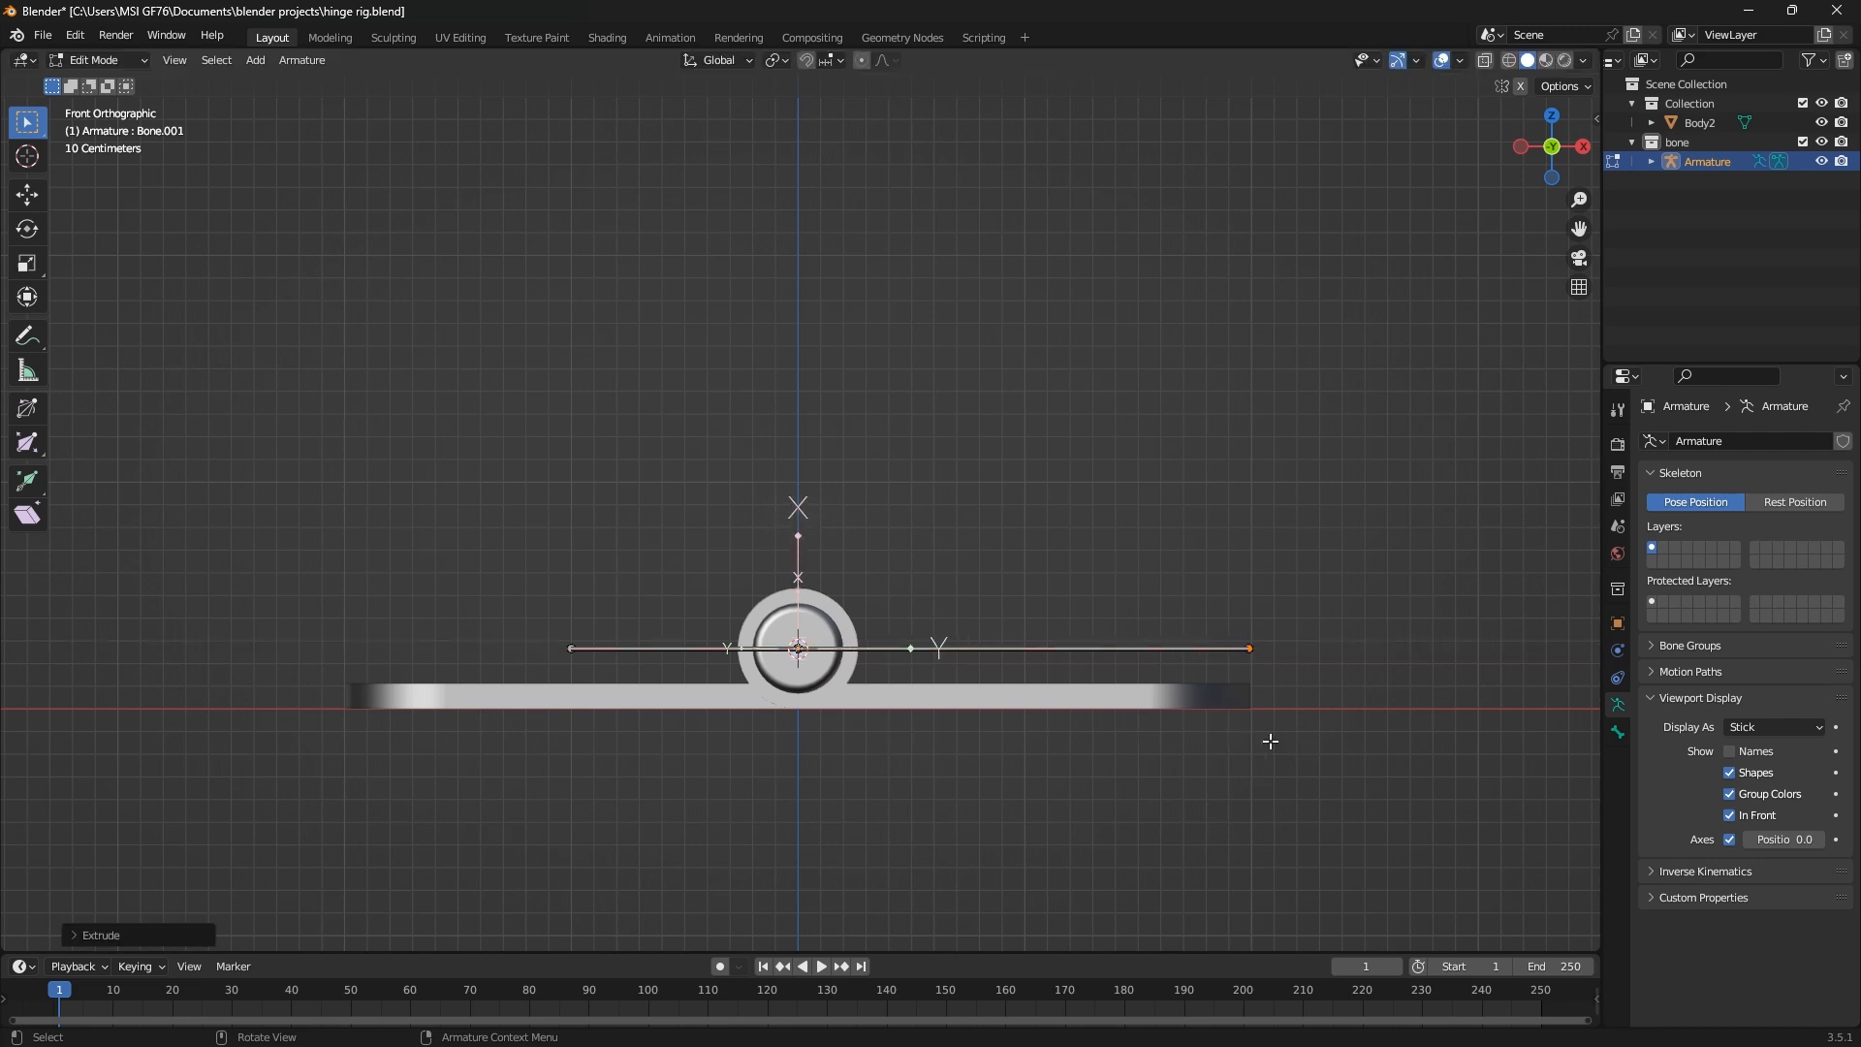
pyautogui.click(601, 657)
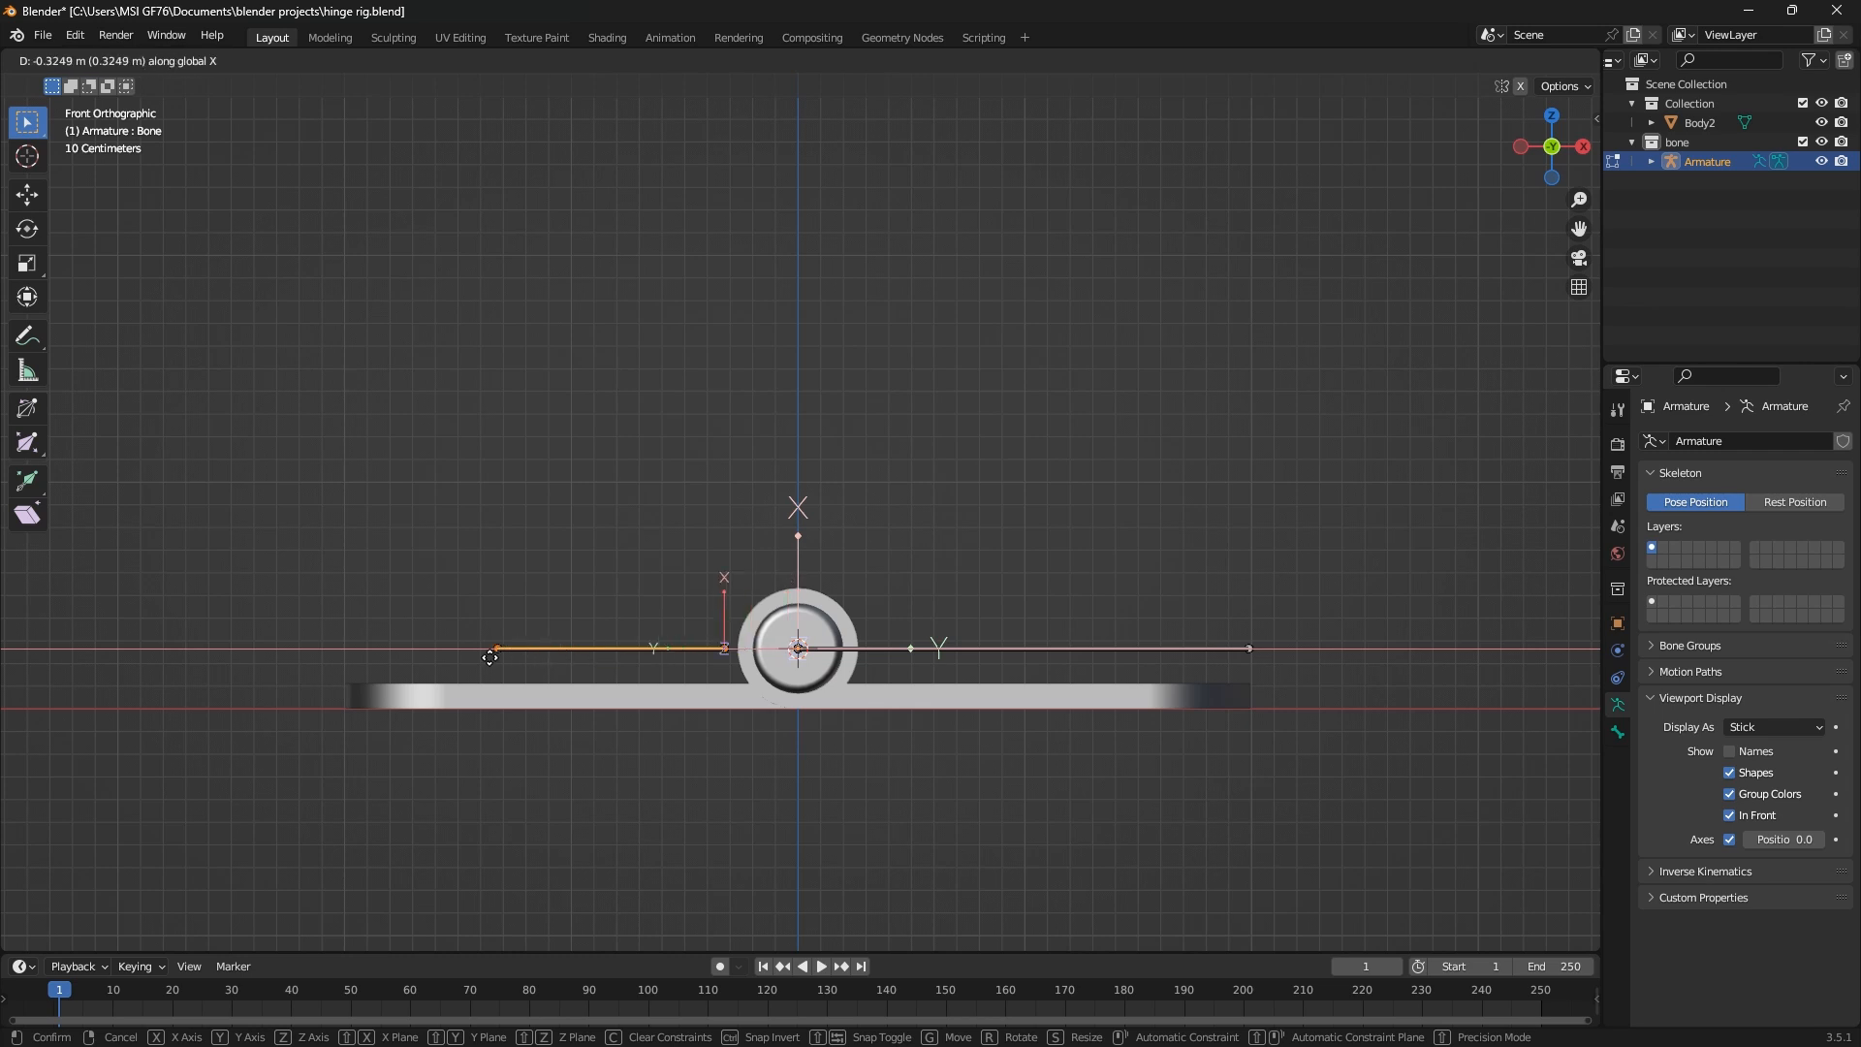
pyautogui.click(375, 657)
pyautogui.scroll(-3, 493, 729)
# Move the left bone's outer tip along the X axis to the outer edge of the left leaf
pyautogui.moveTo(687, 719); pyautogui.dragTo(580, 621, button='middle')
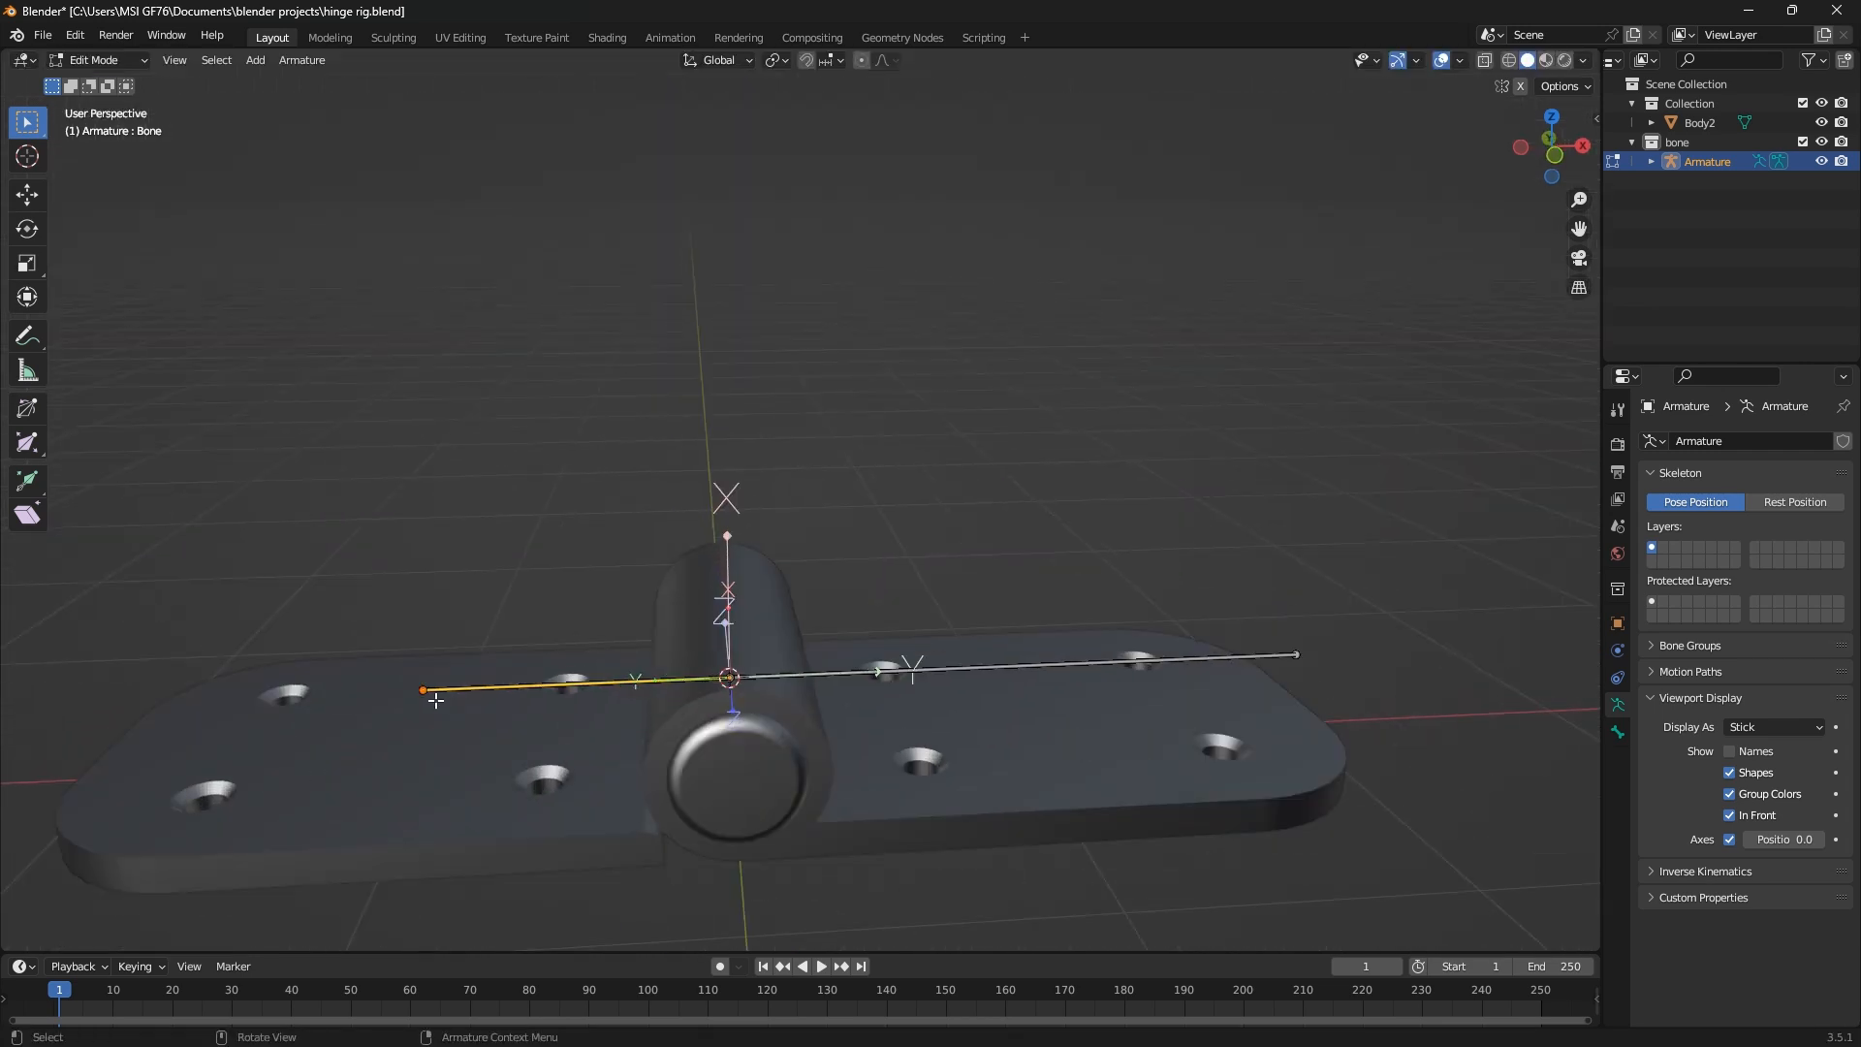
pyautogui.click(435, 703)
pyautogui.press('KP_1')
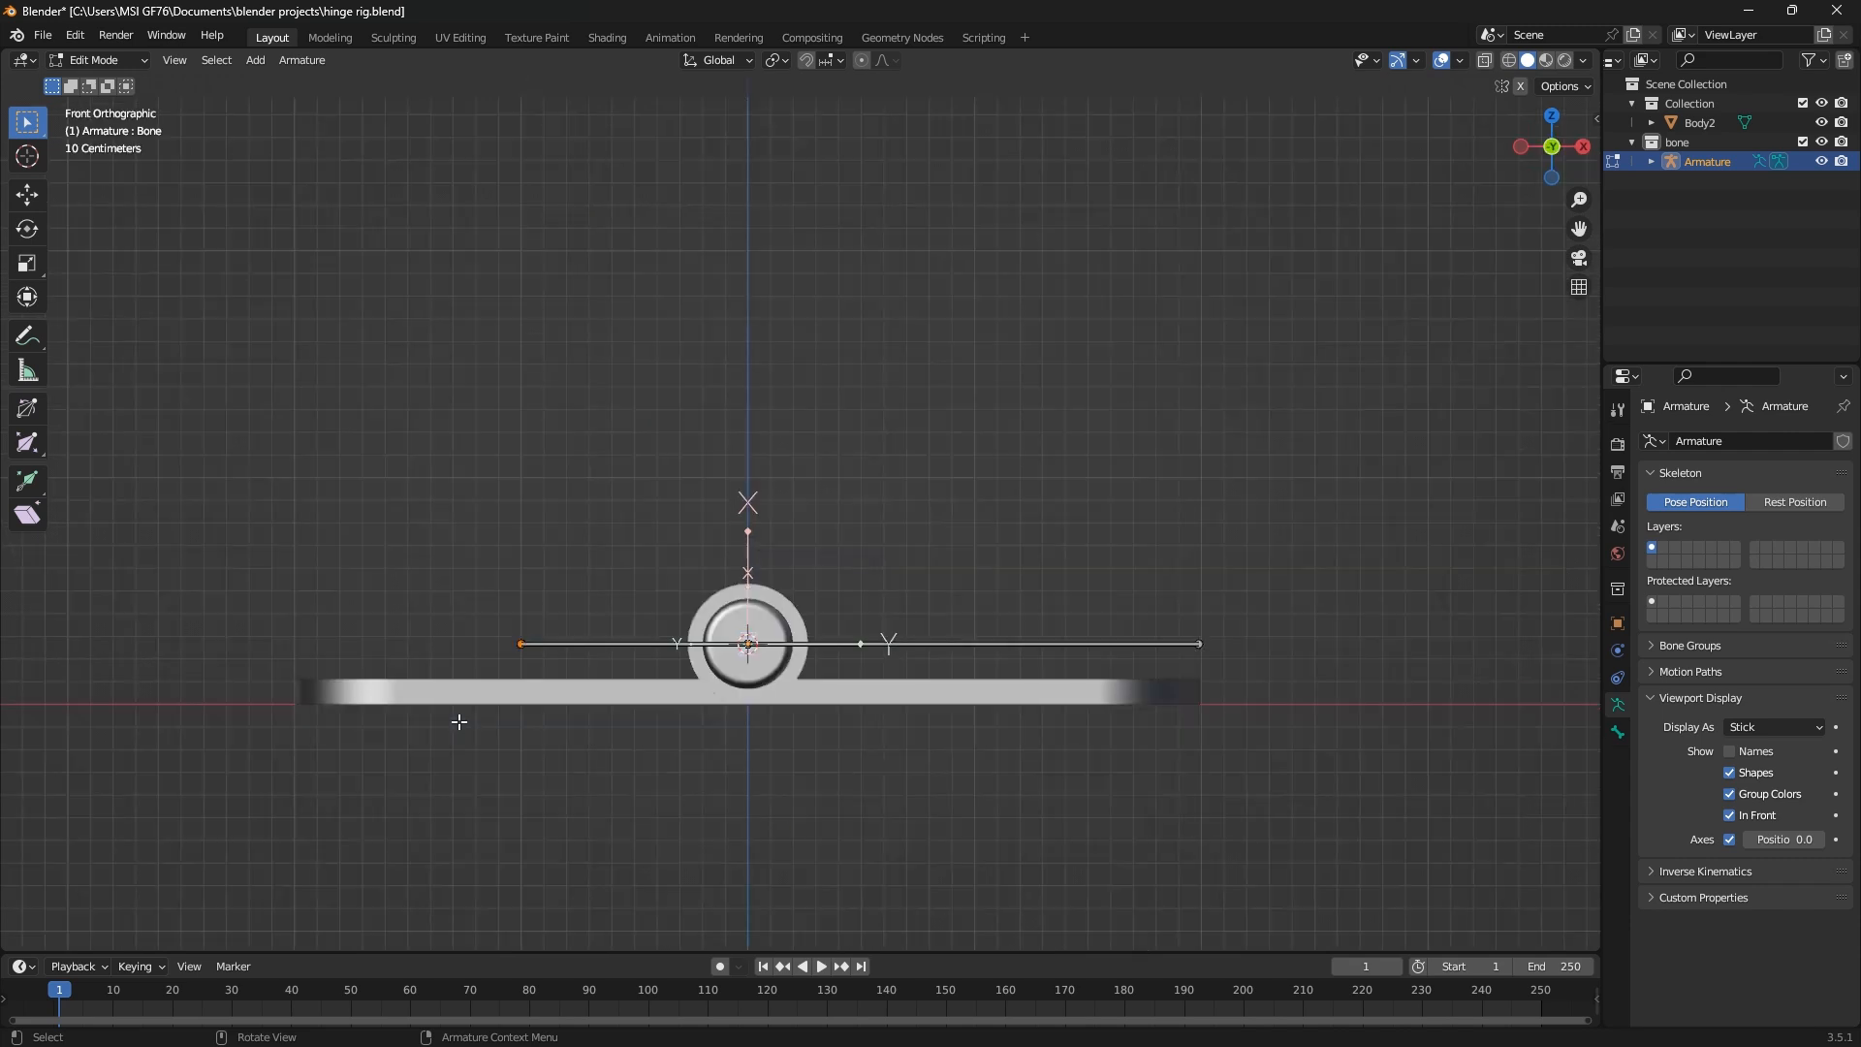
pyautogui.press('g')
pyautogui.press('z')
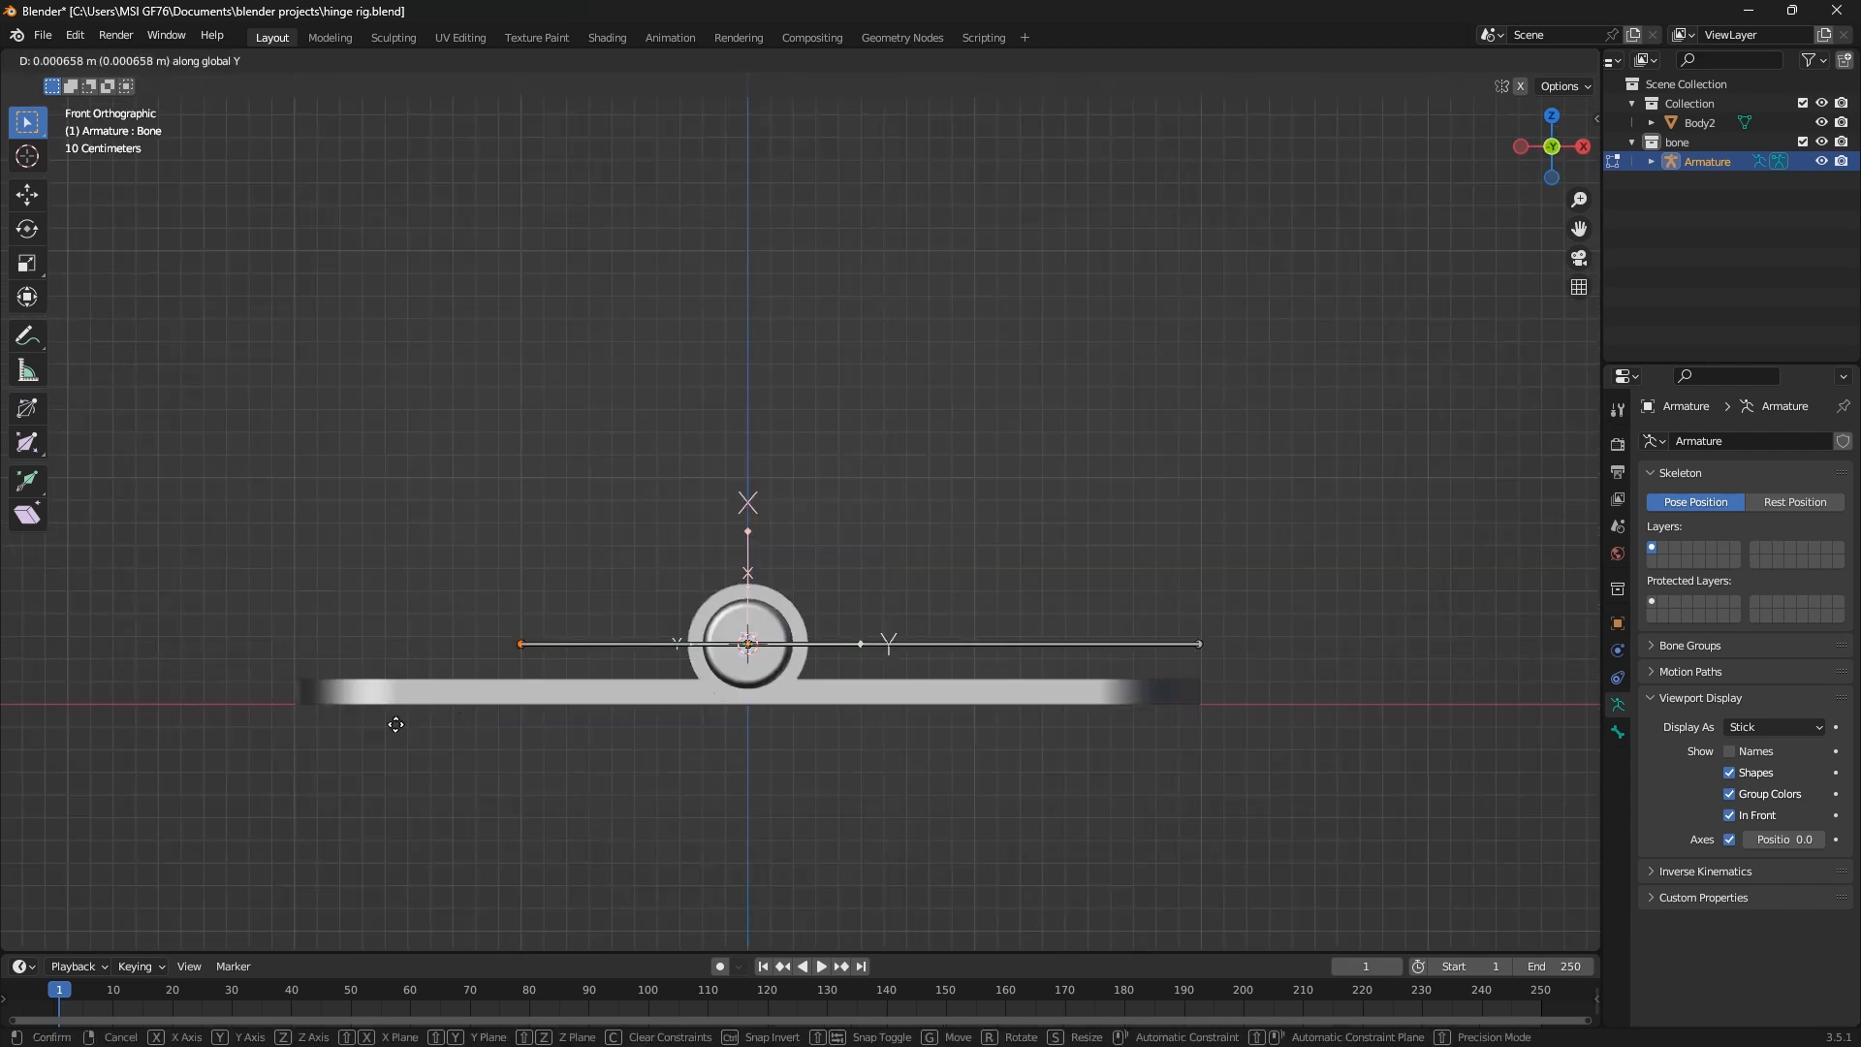
pyautogui.press('x')
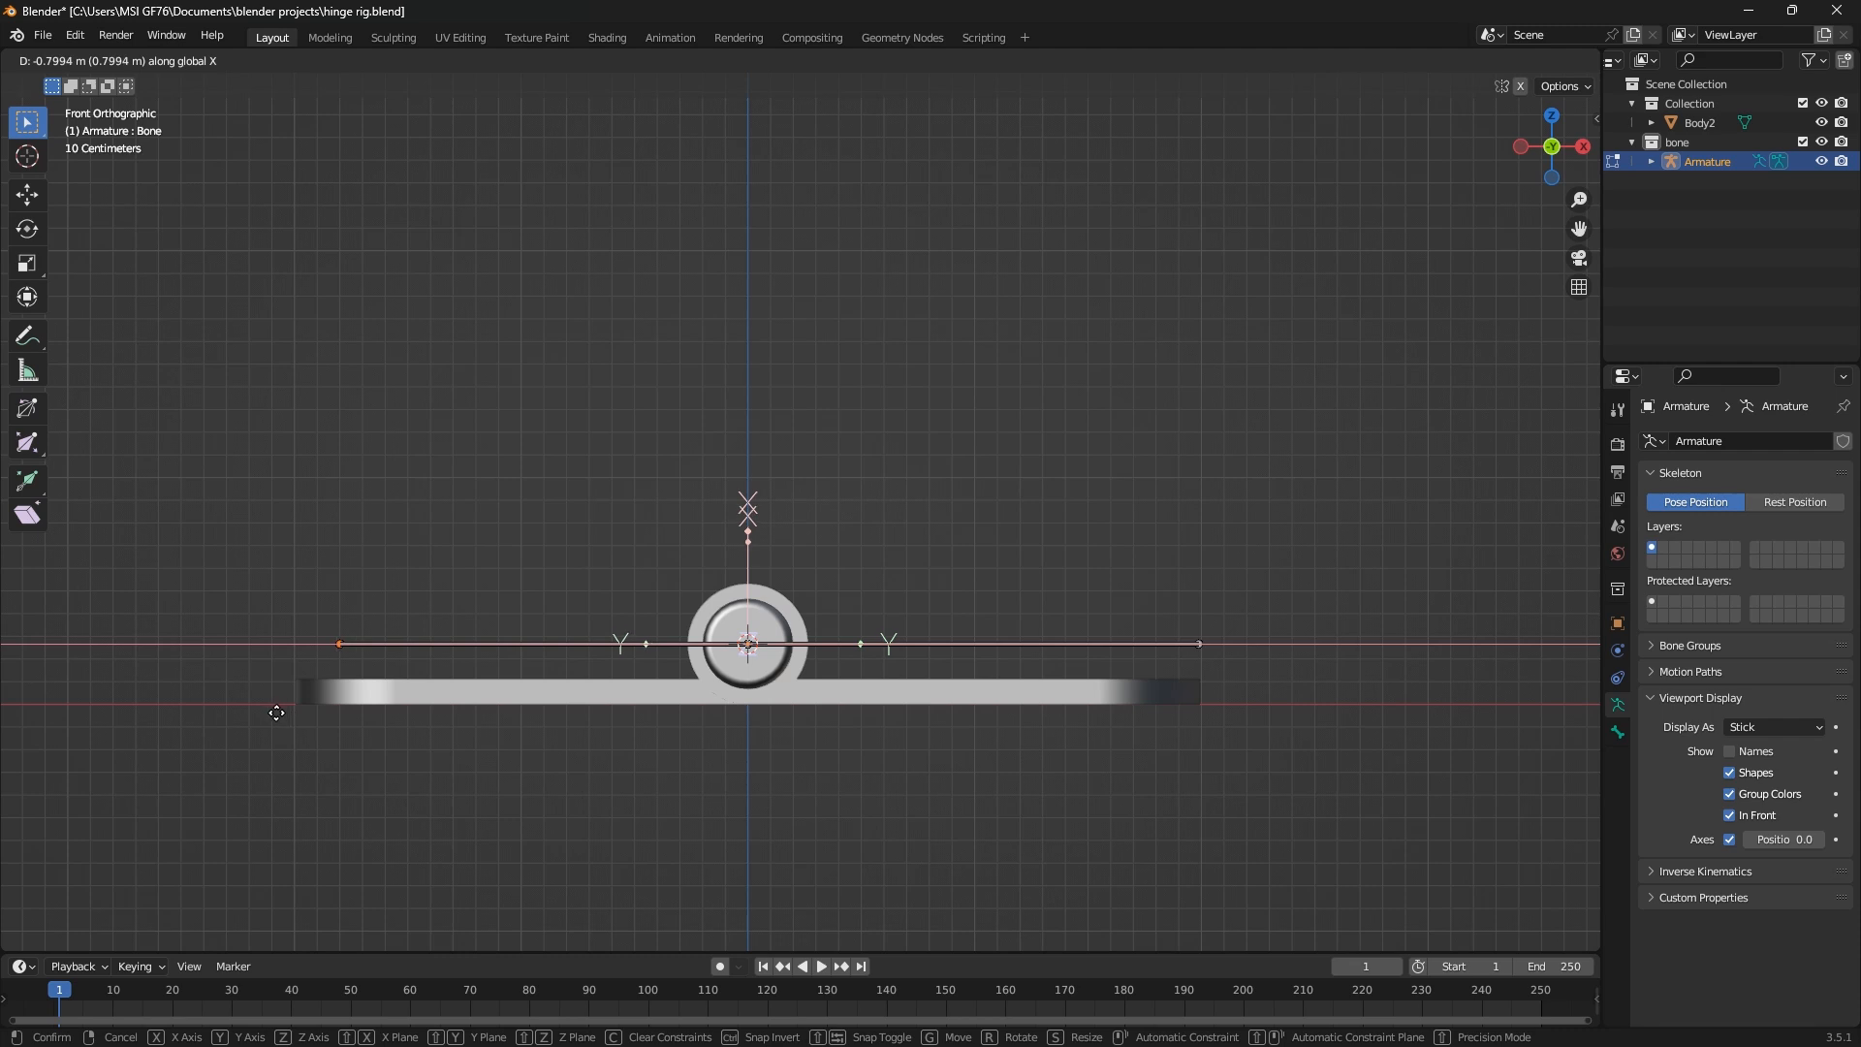
pyautogui.click(227, 705)
# Return the armature to Object Mode and save the project
pyautogui.scroll(-1, 461, 704)
pyautogui.moveTo(461, 704); pyautogui.dragTo(603, 723, button='middle')
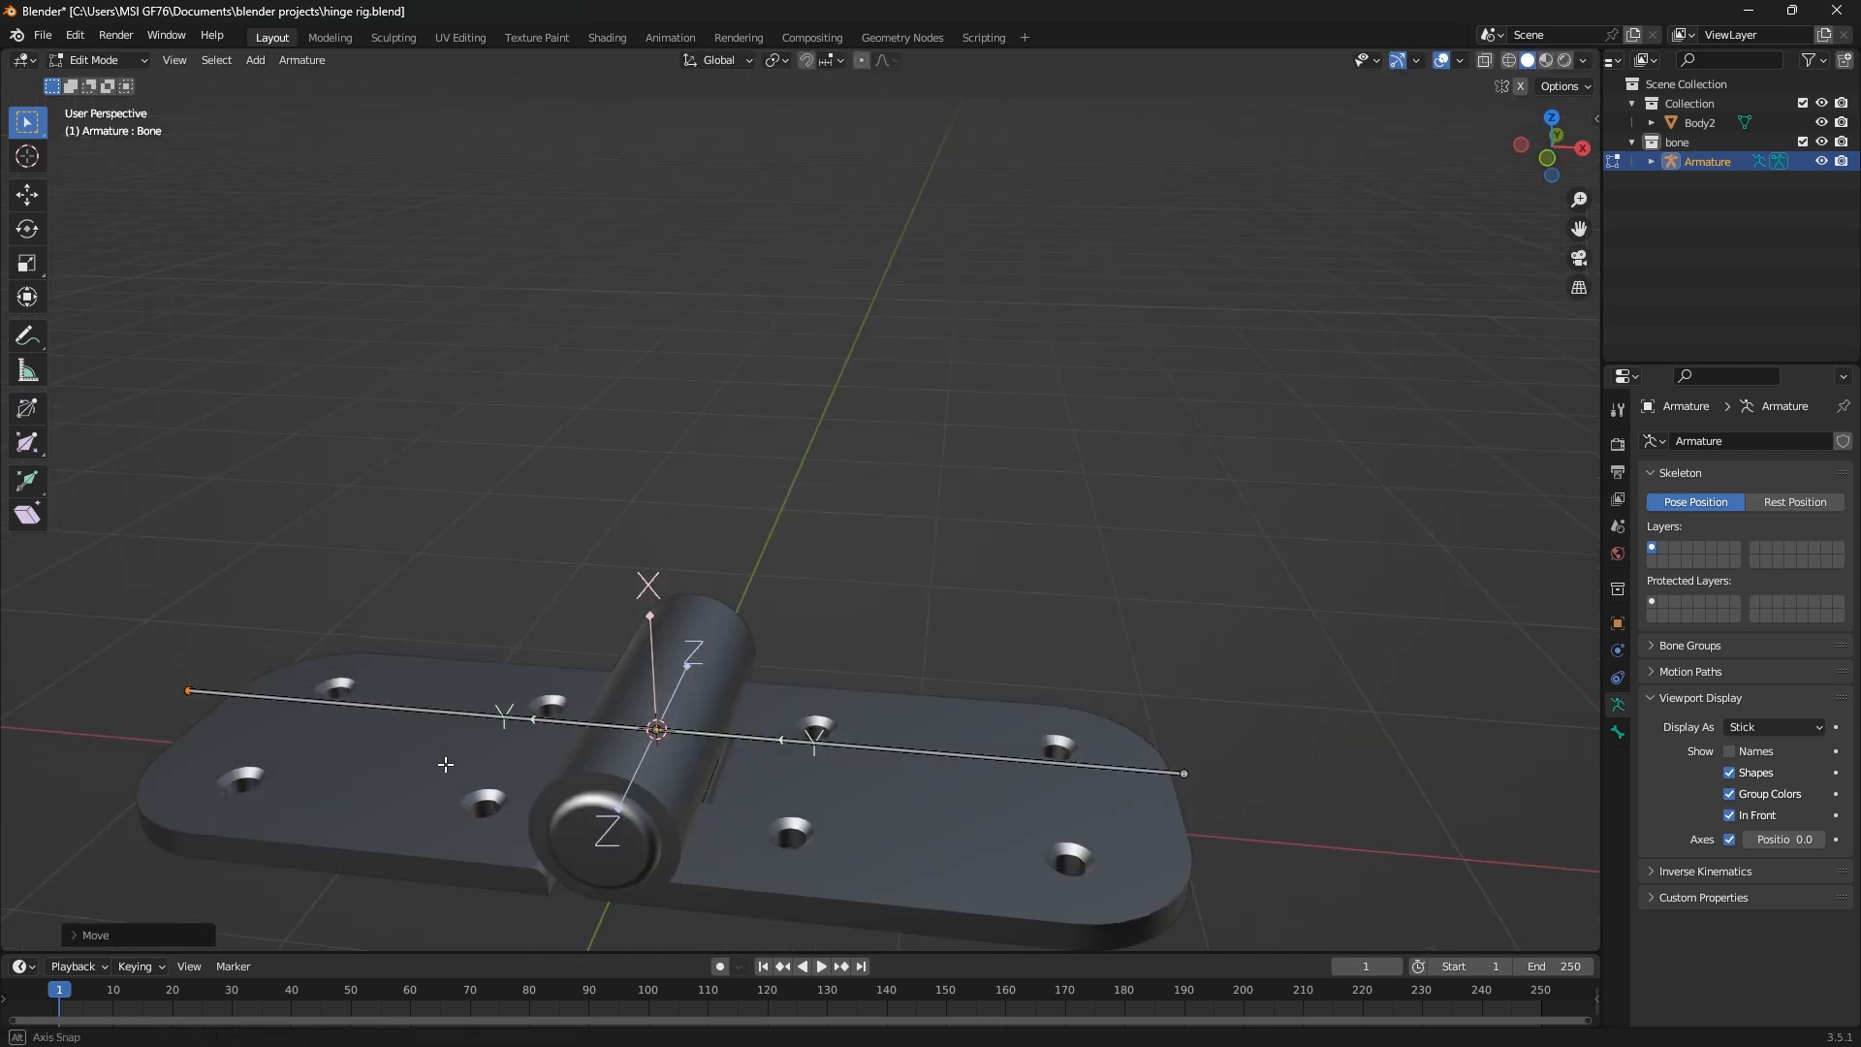
pyautogui.press('Tab')
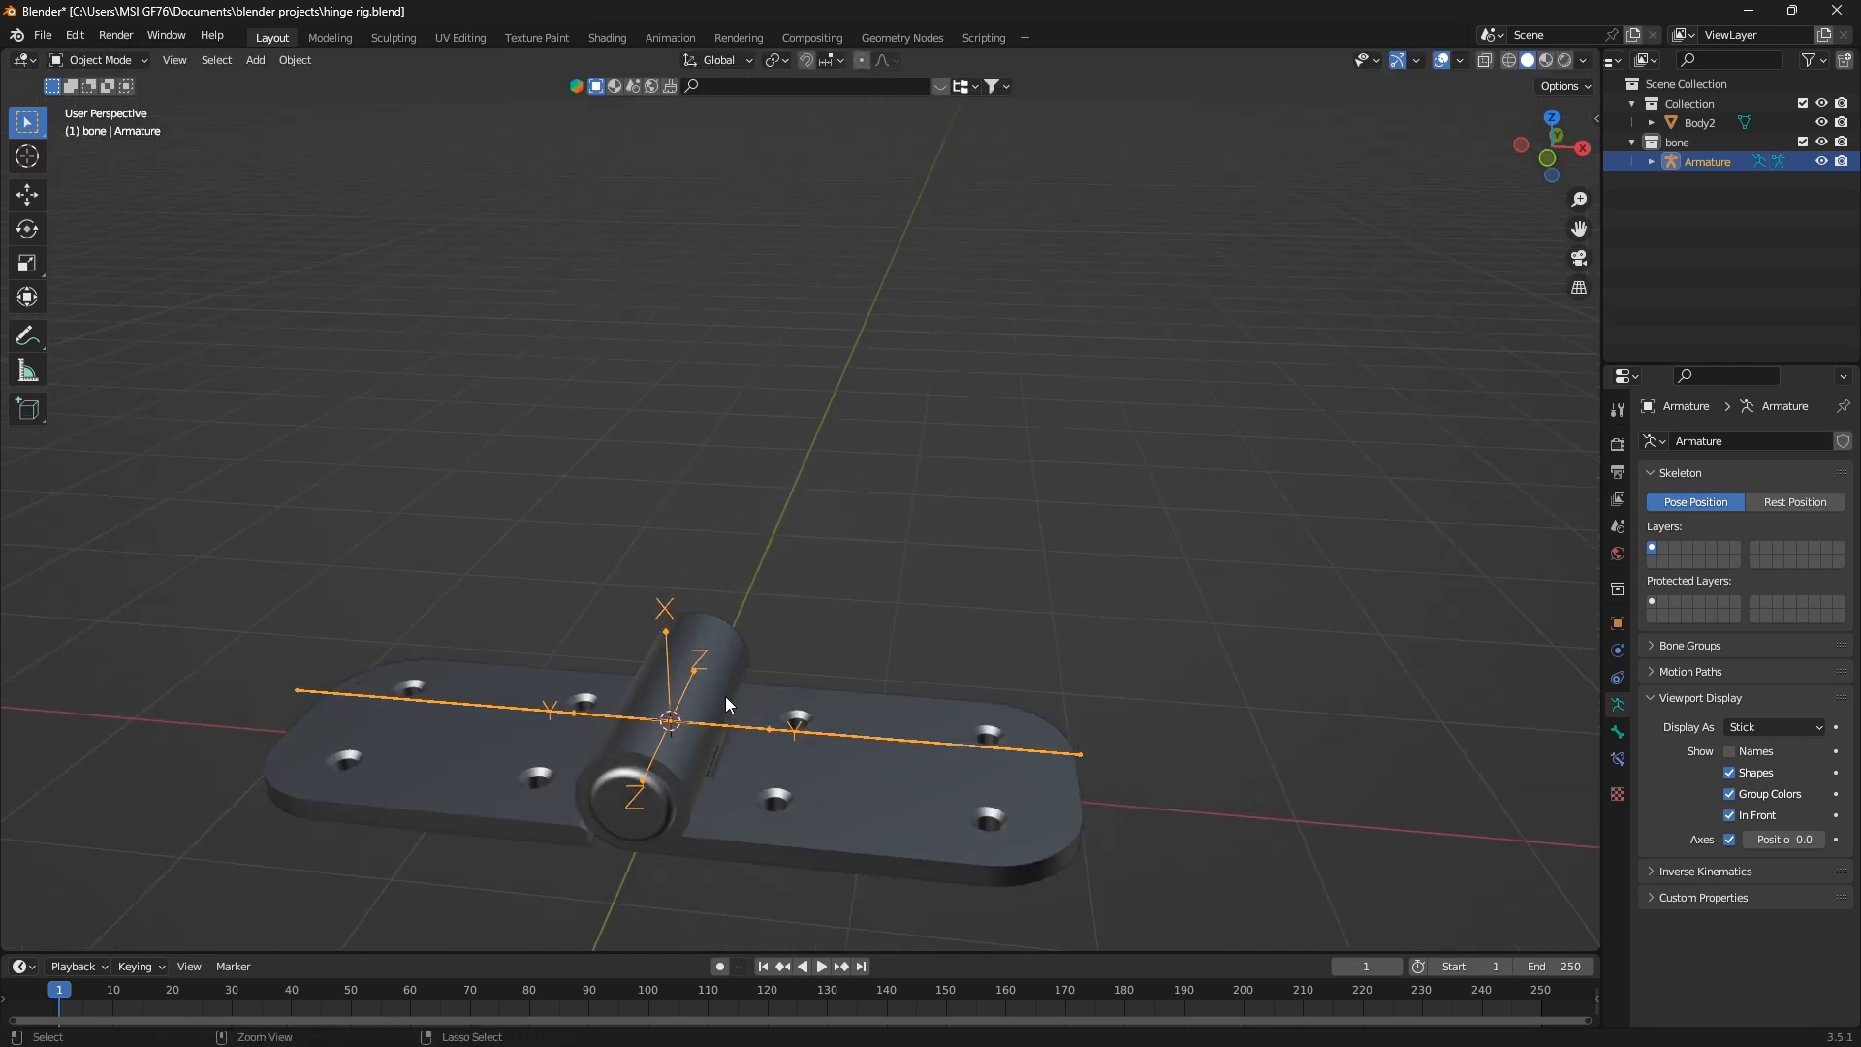
pyautogui.hotkey('ctrl', 's')
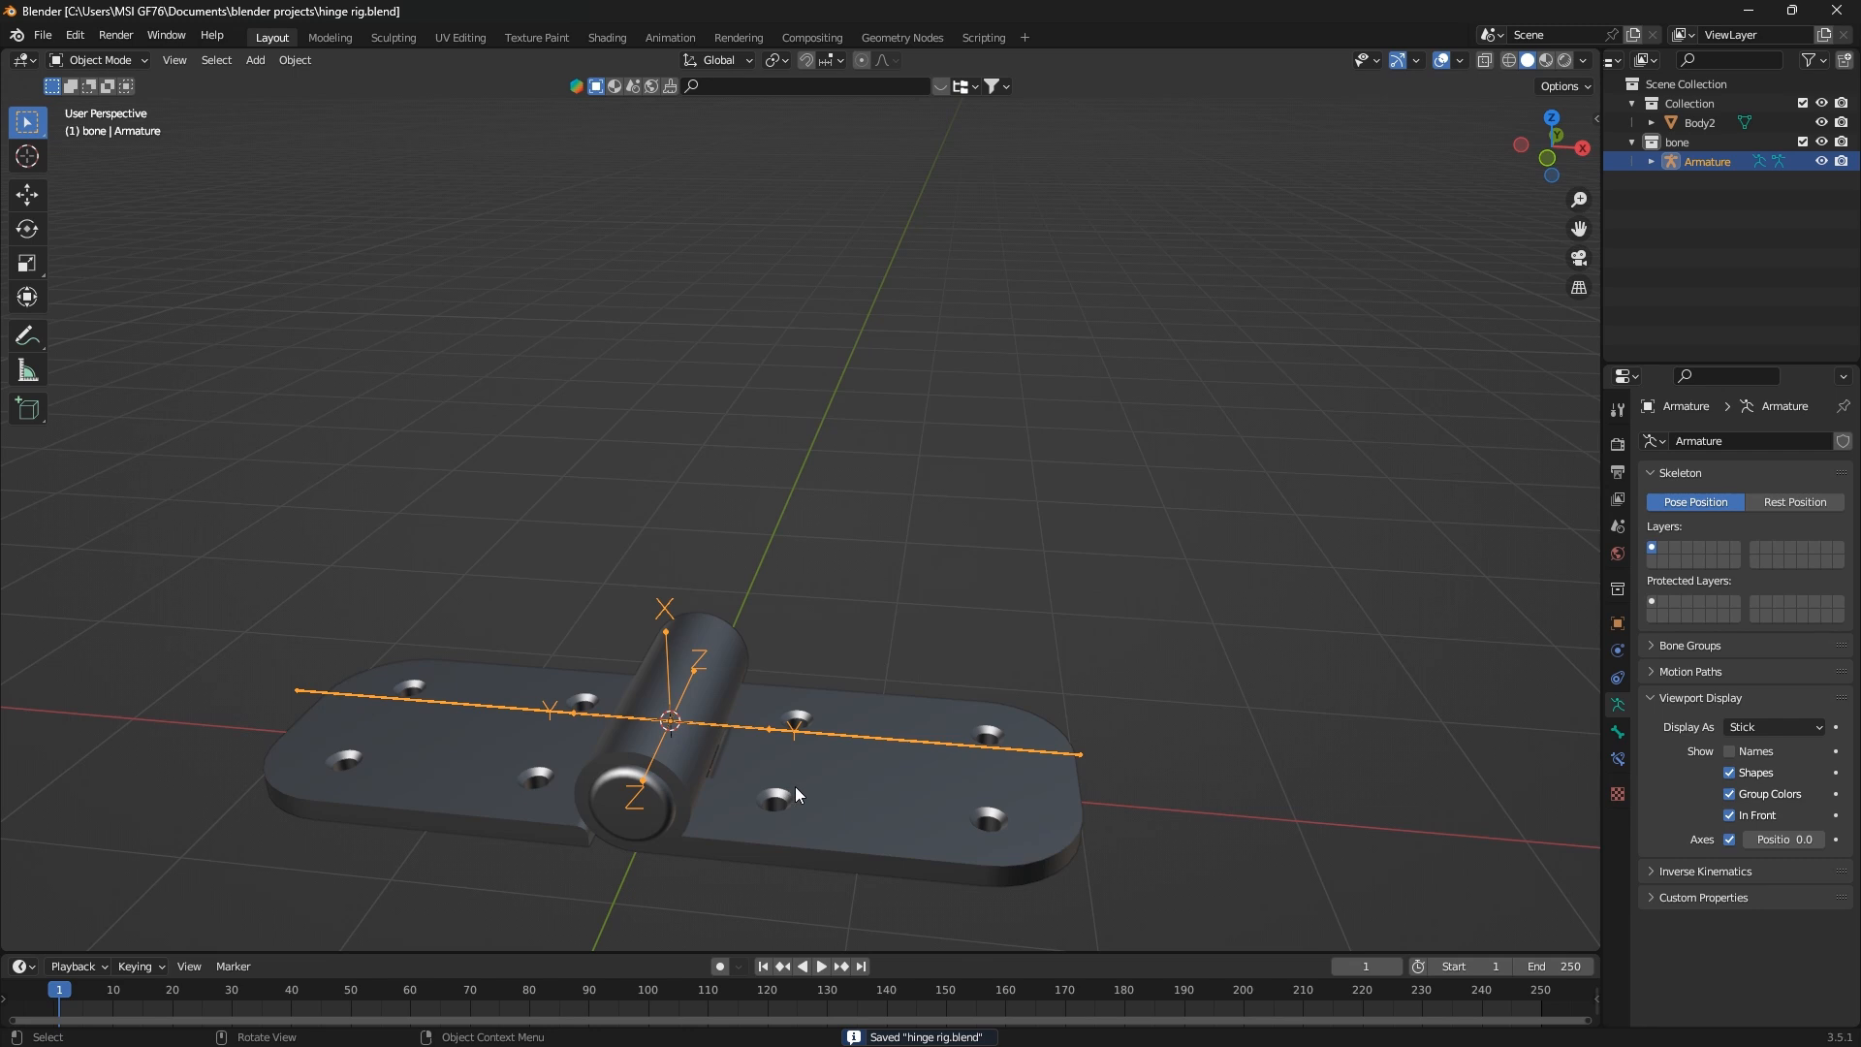
# Add an Armature modifier to the hinge mesh
pyautogui.click(824, 783)
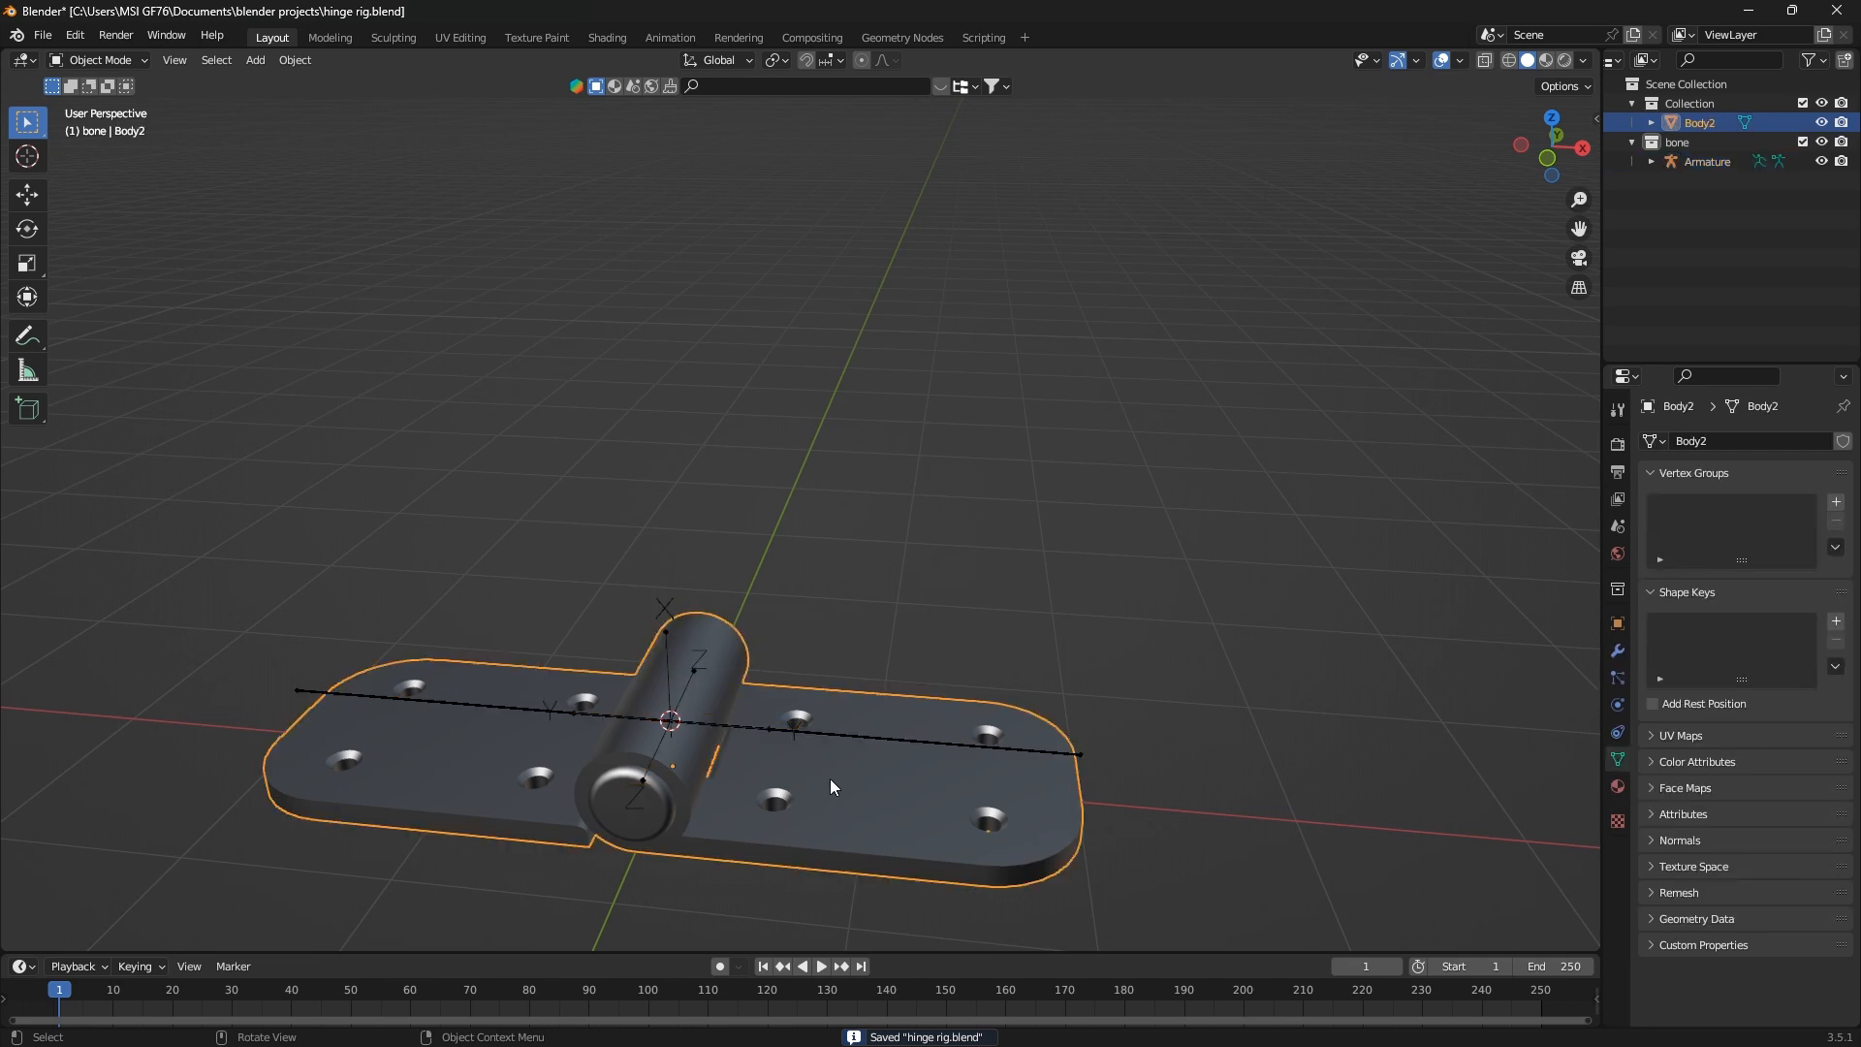
pyautogui.click(1616, 651)
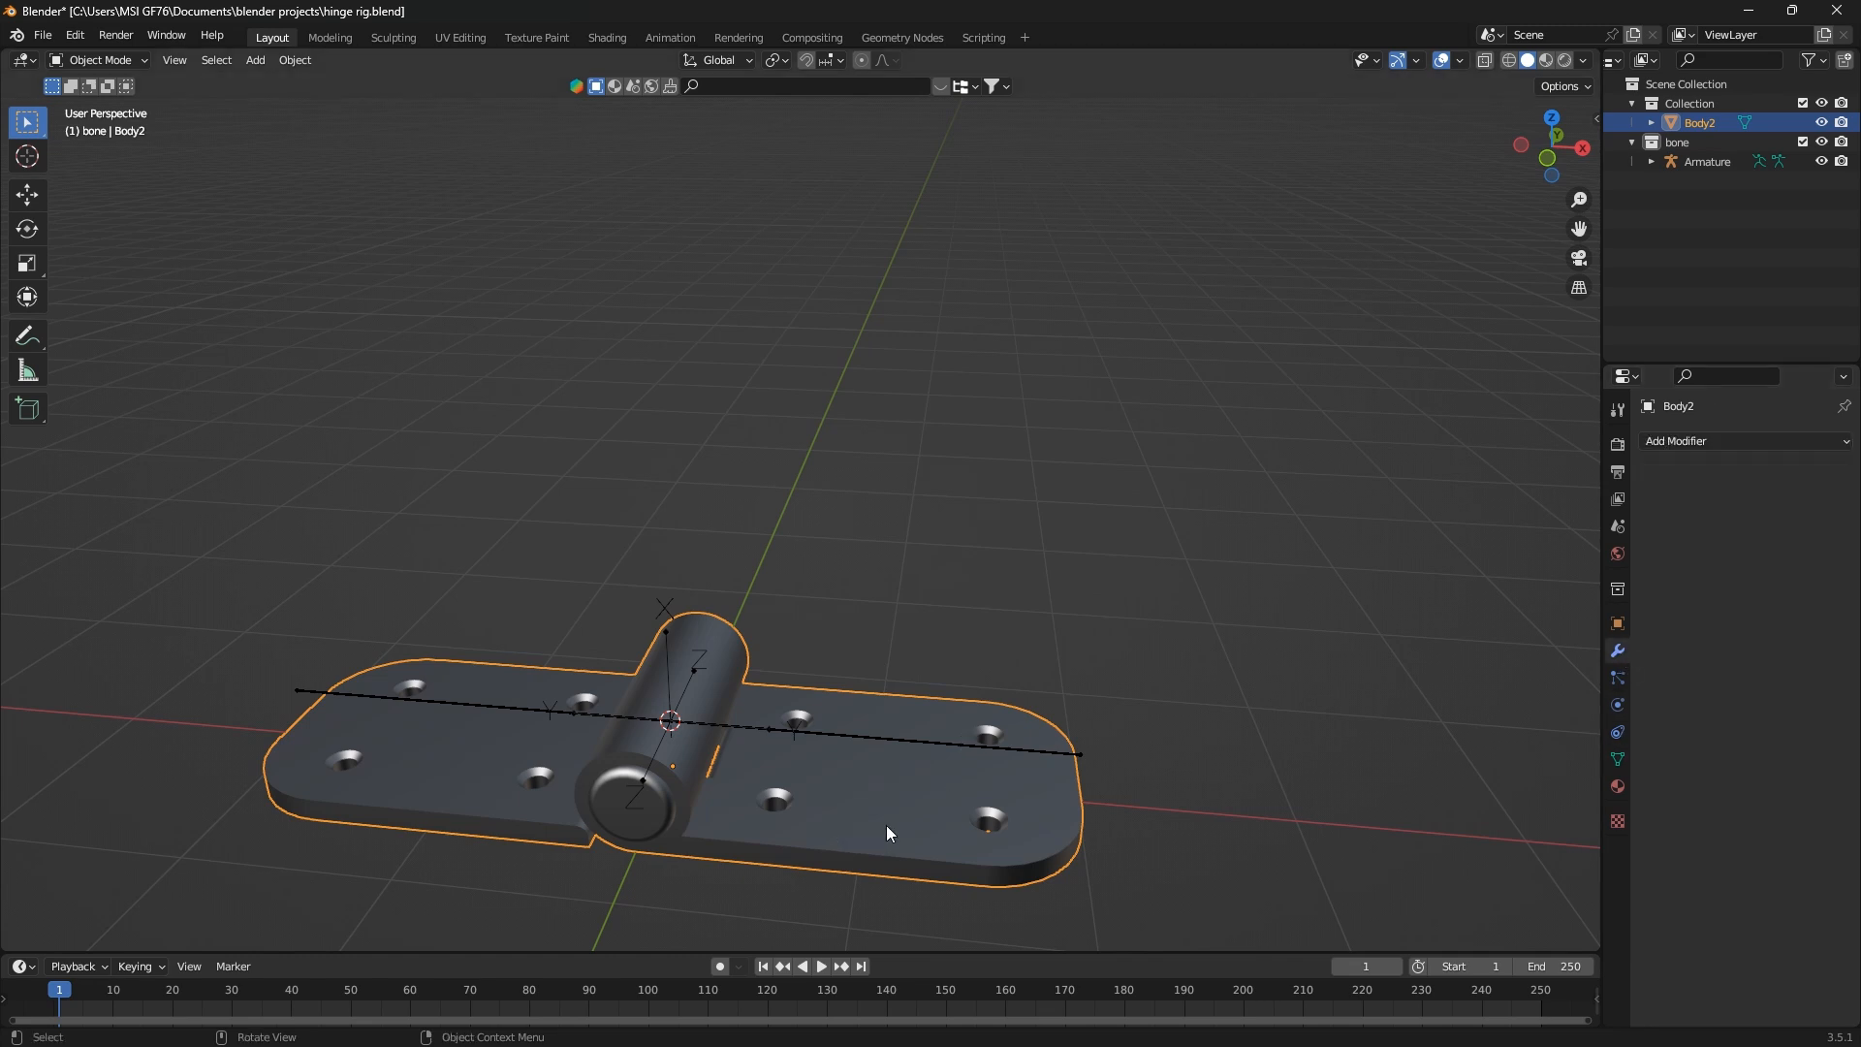
pyautogui.click(1698, 440)
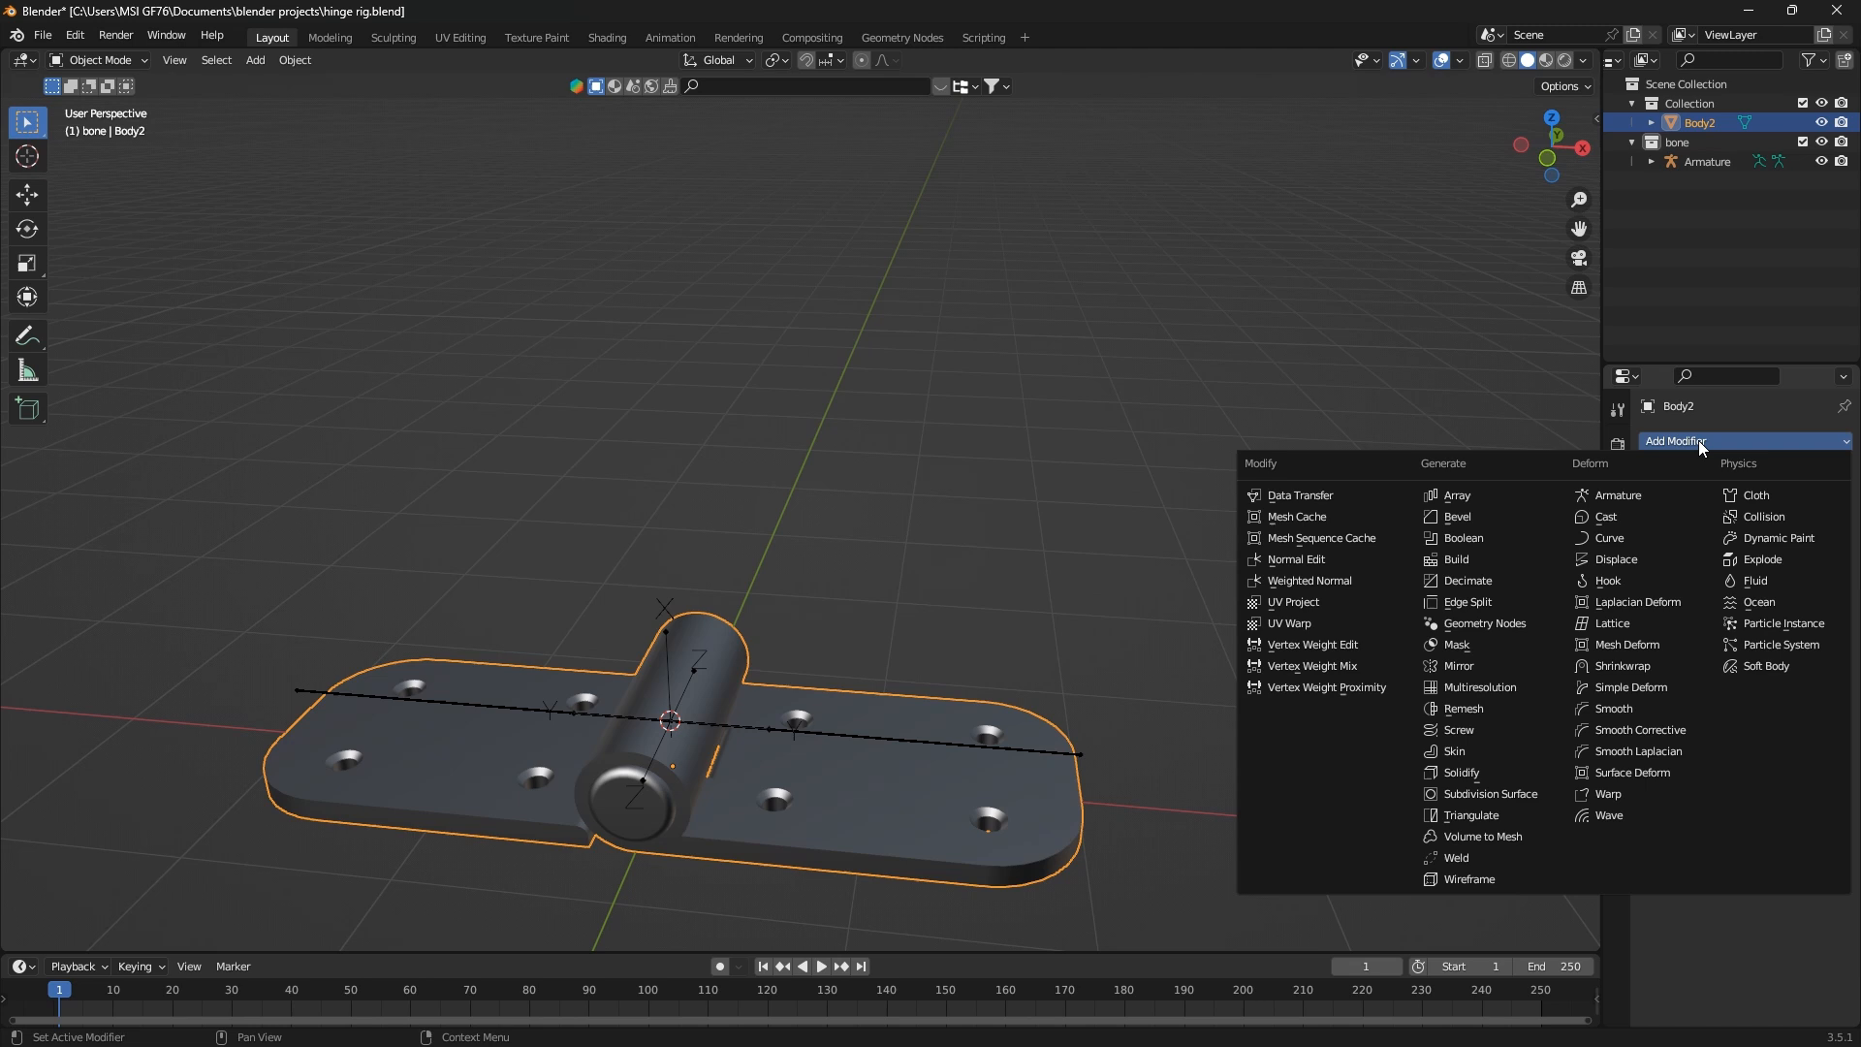
pyautogui.click(1648, 498)
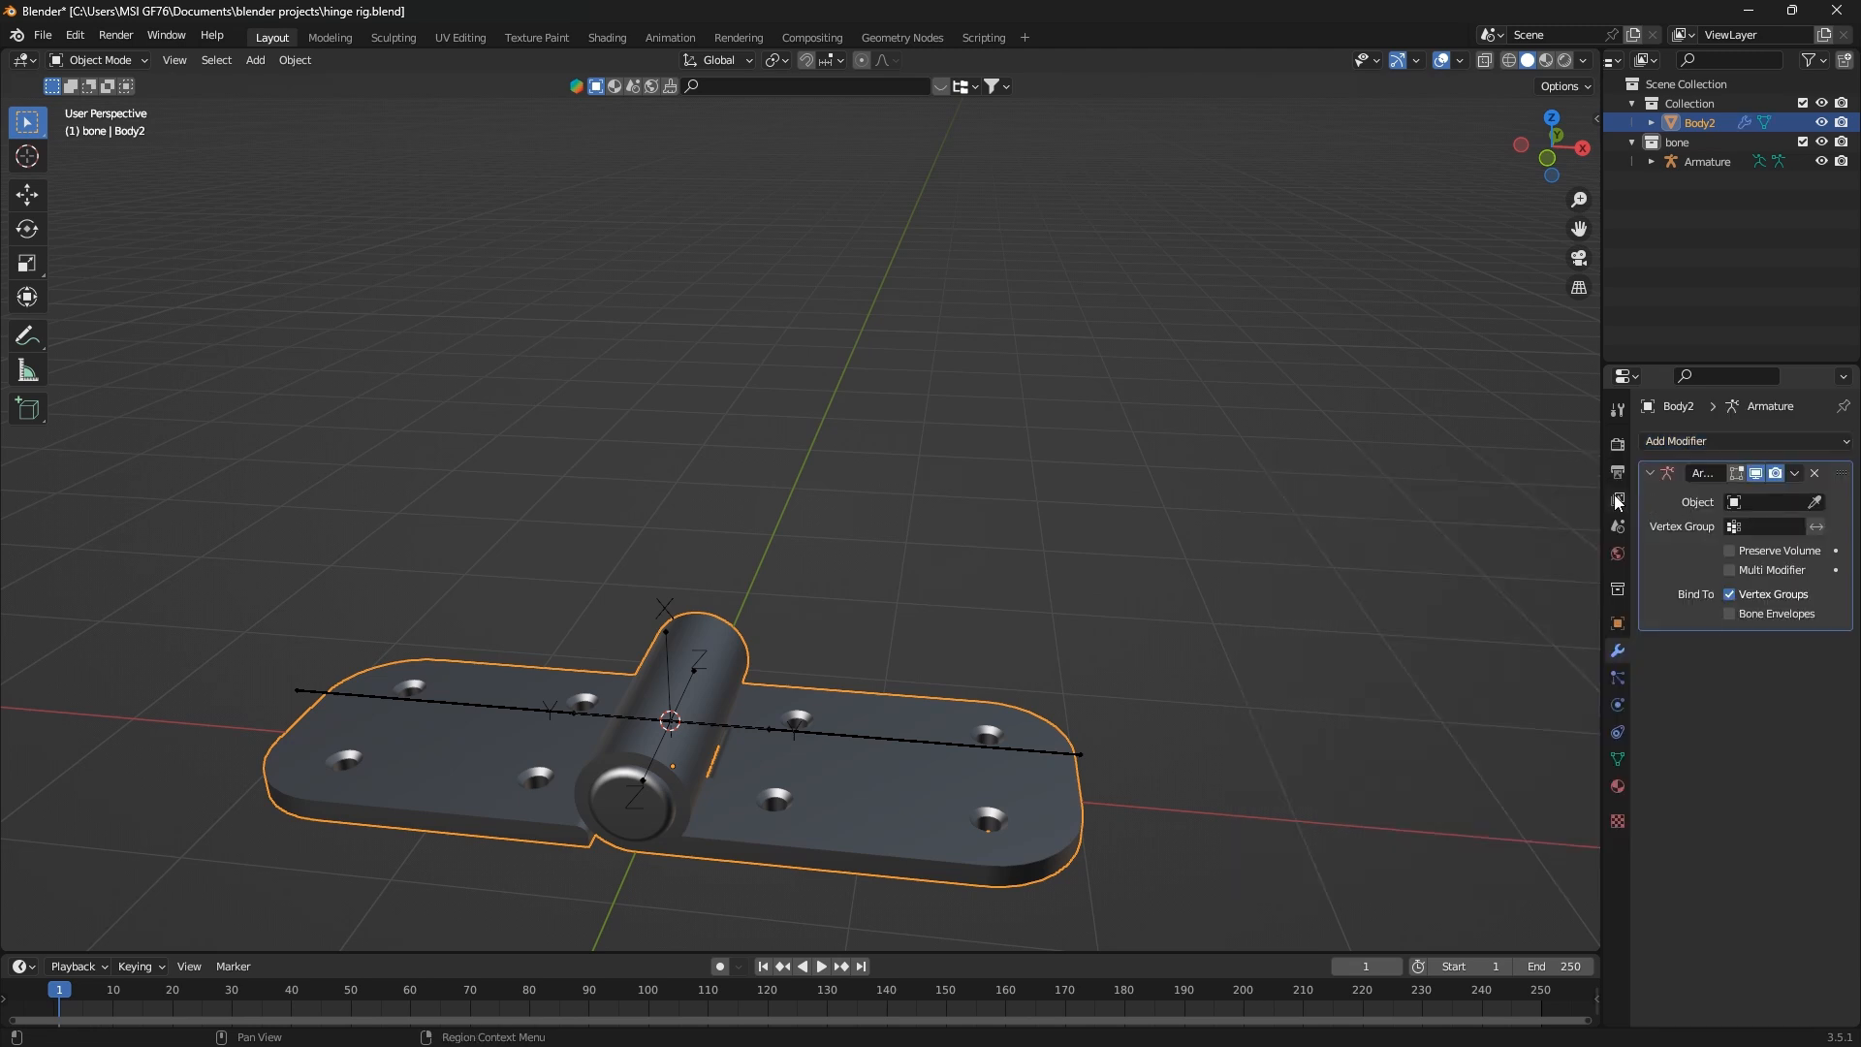
# Assign the hinge's armature as the target object of the Armature modifier
pyautogui.moveTo(1601, 347); pyautogui.dragTo(1551, 348)
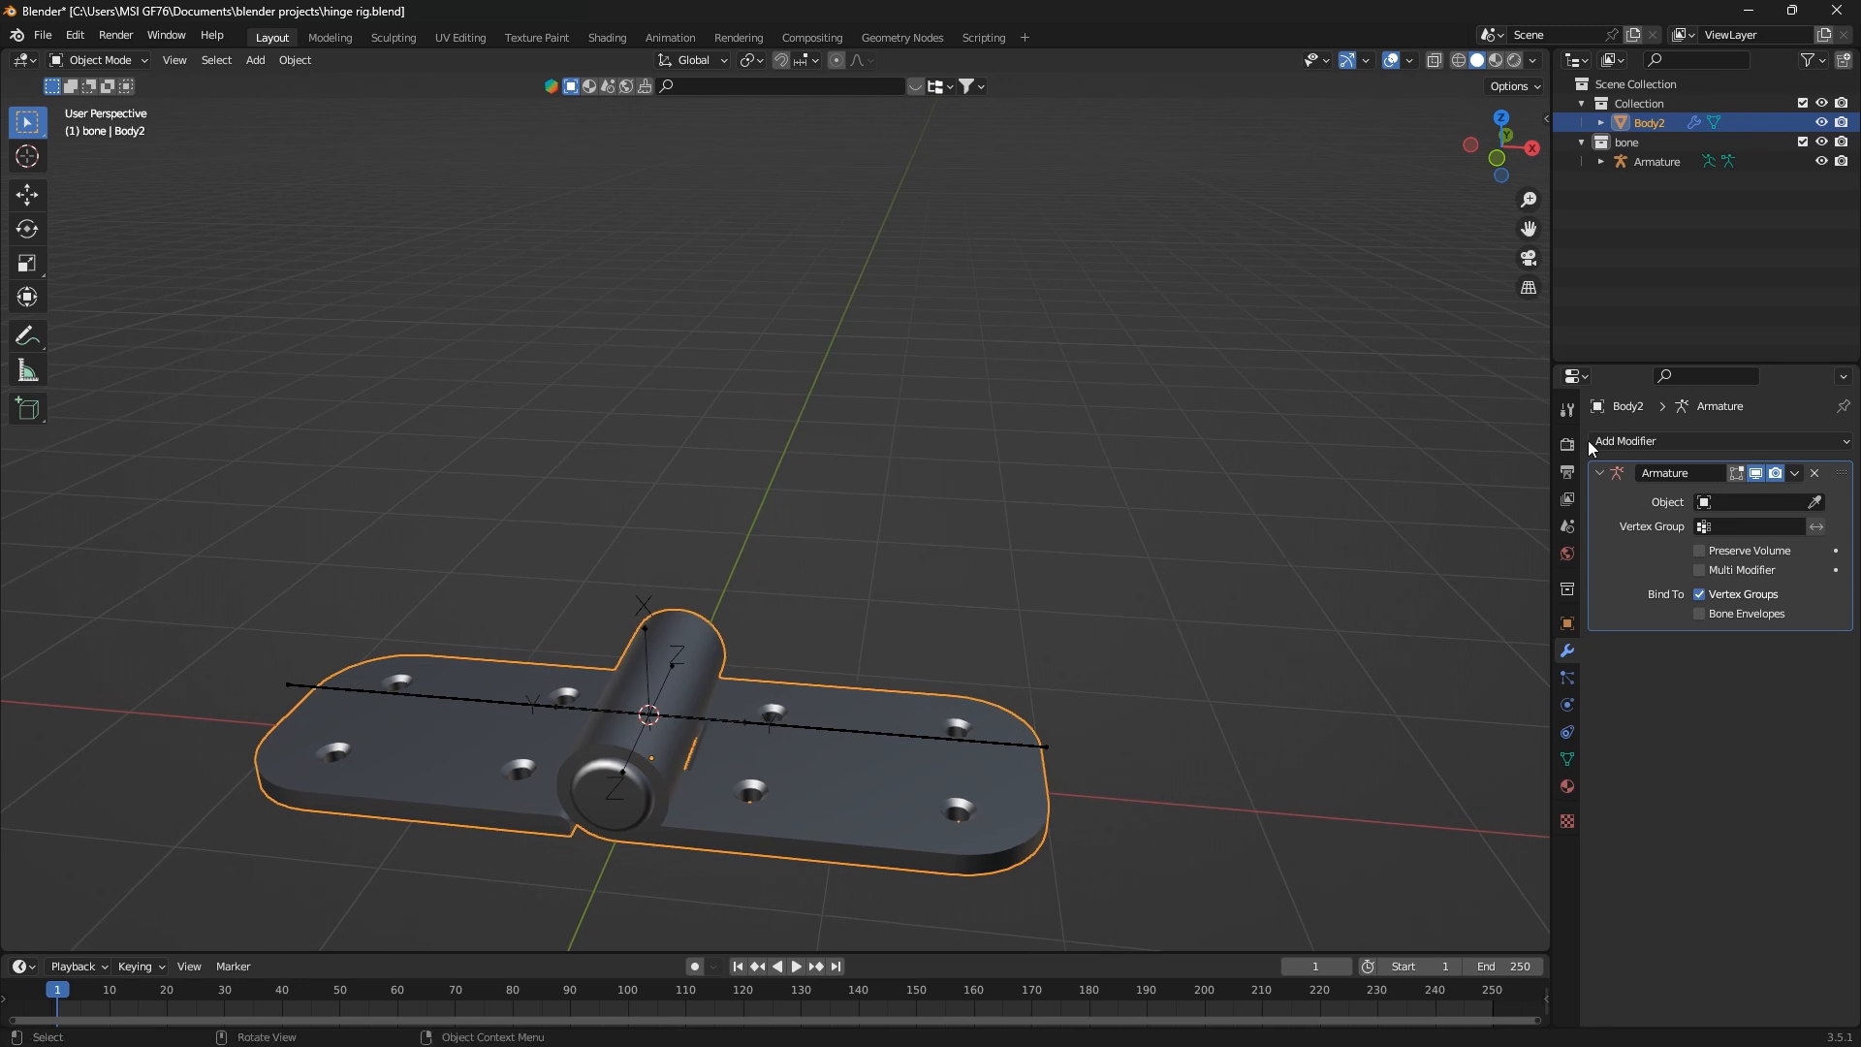
pyautogui.moveTo(719, 864); pyautogui.dragTo(656, 784, button='middle')
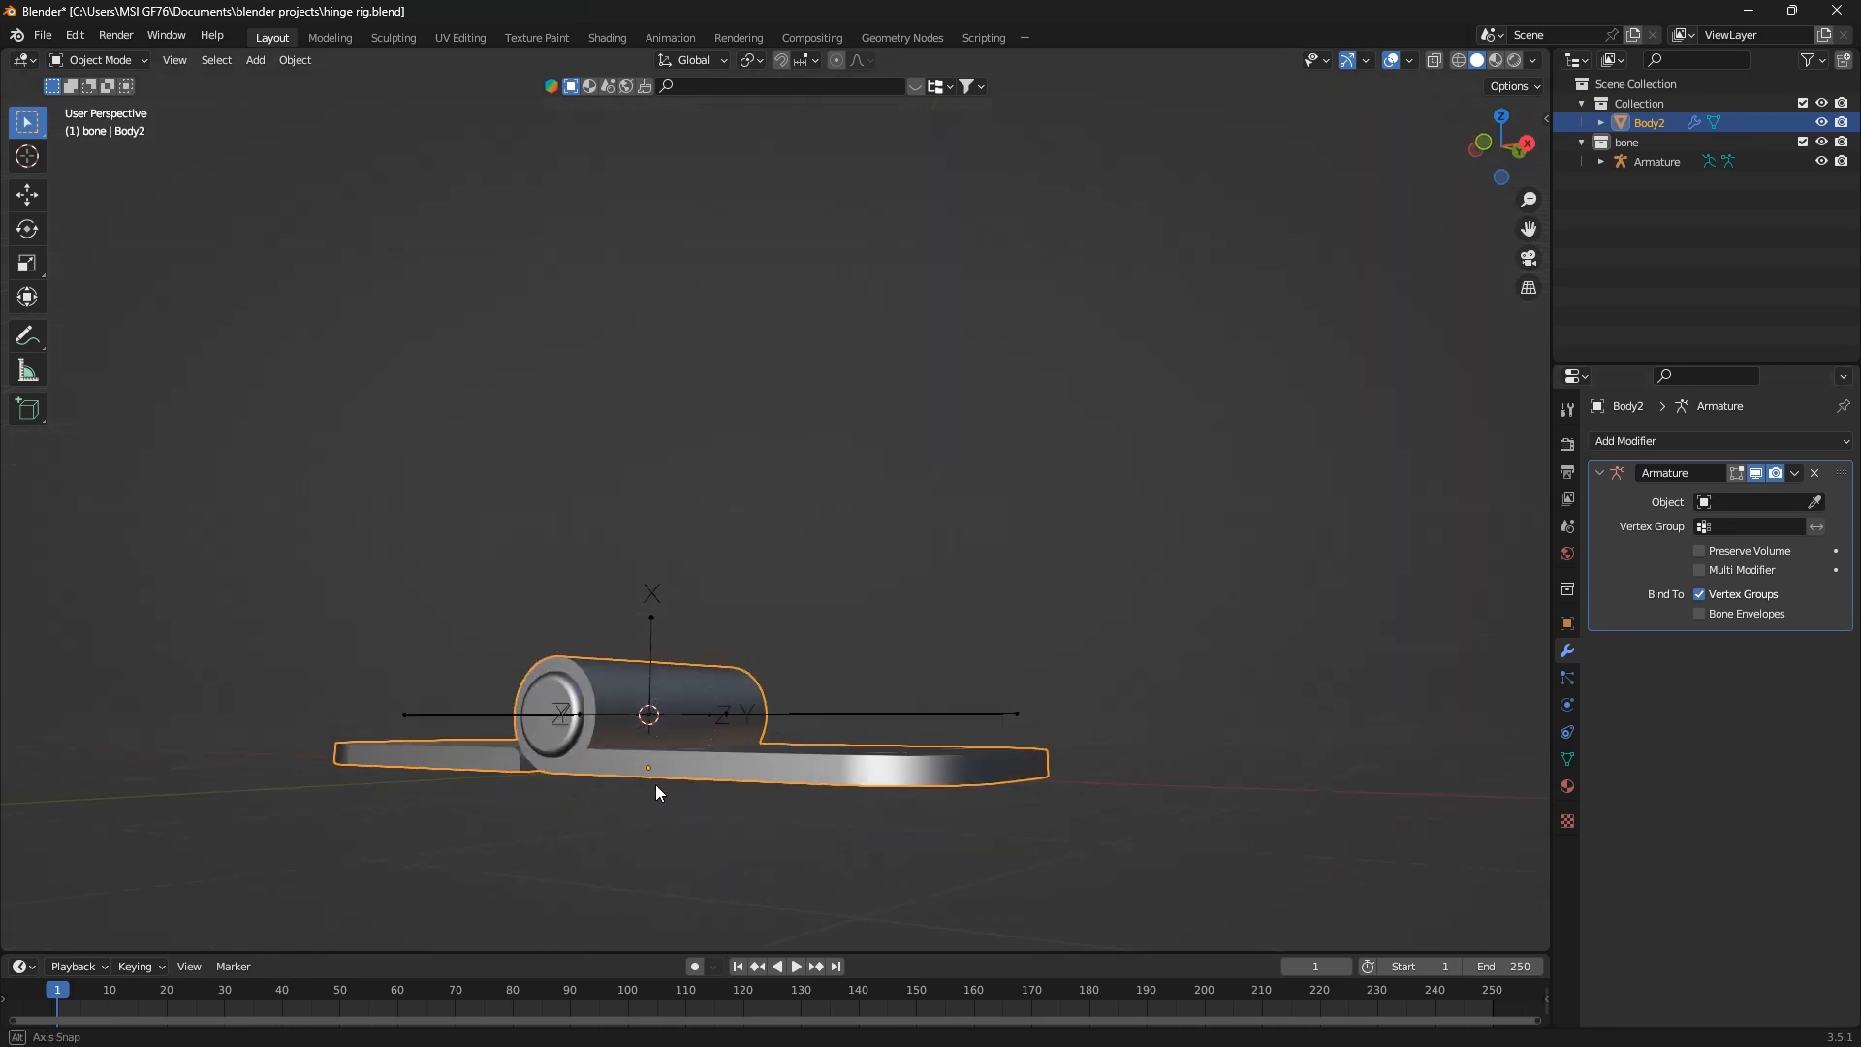
pyautogui.click(1816, 502)
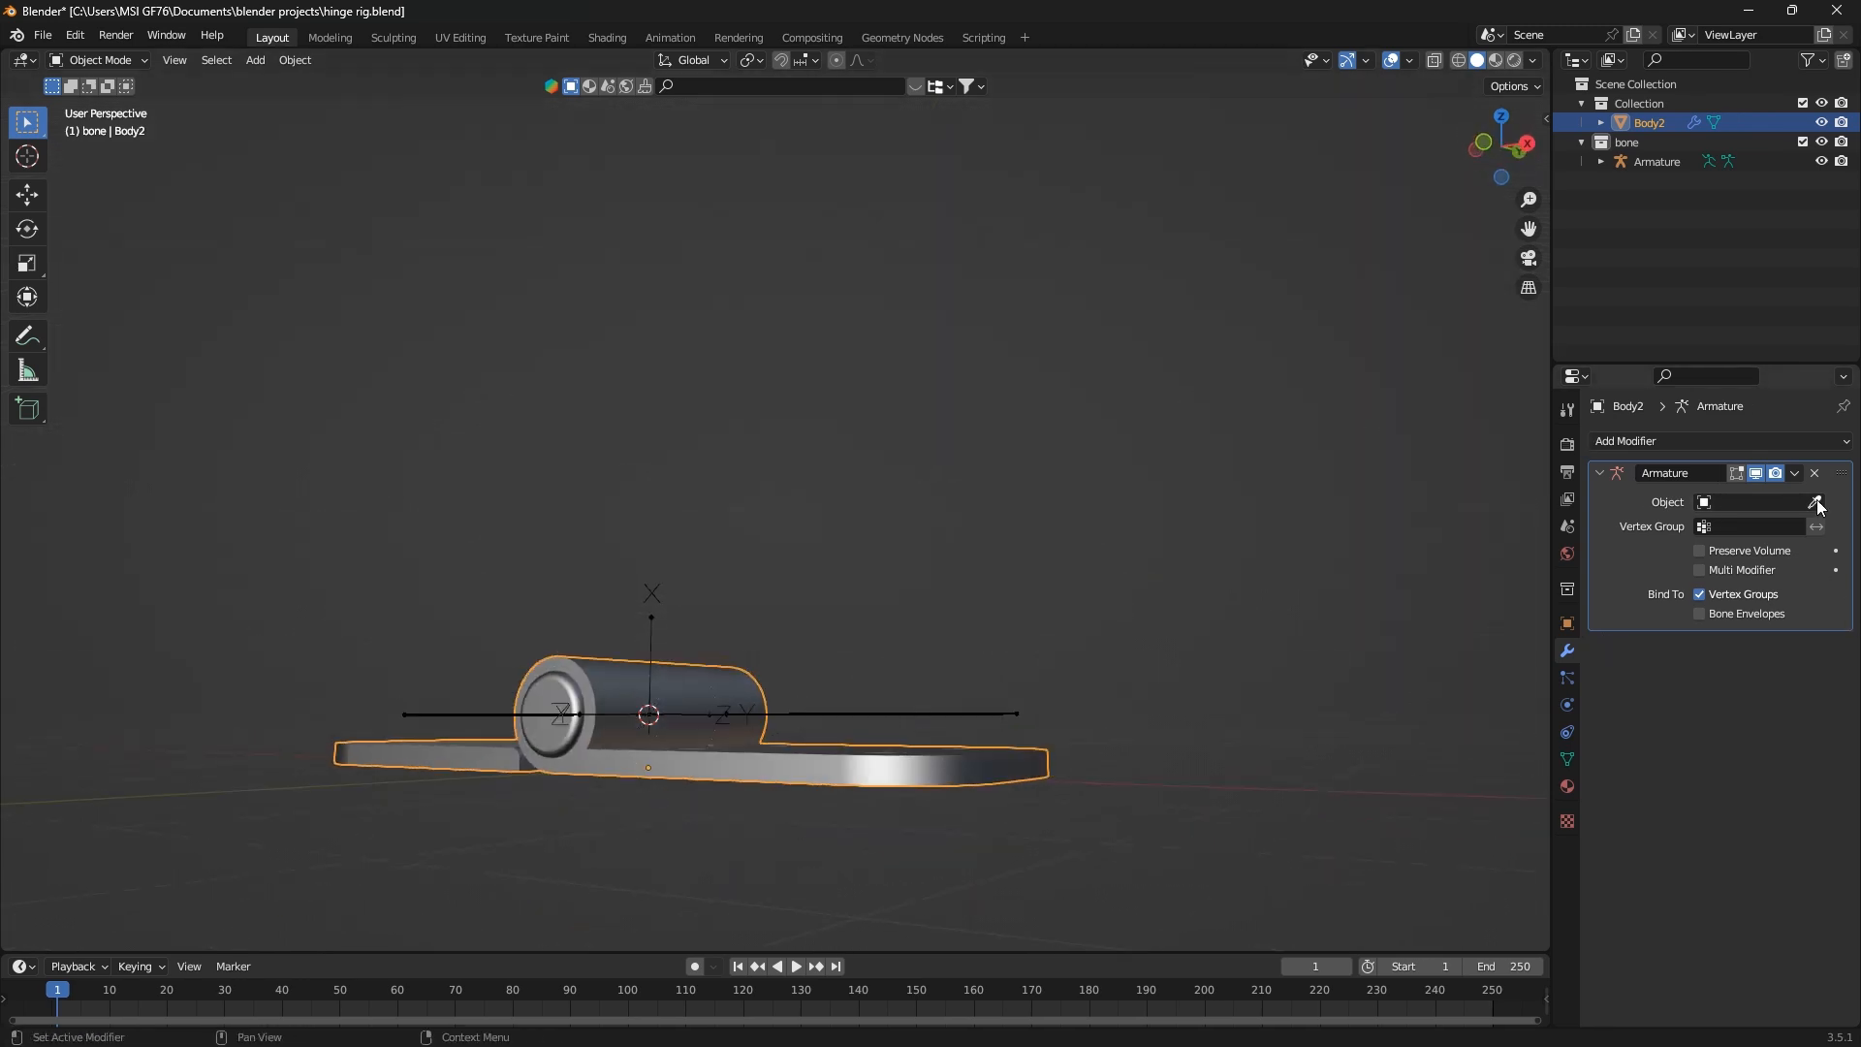
pyautogui.click(967, 716)
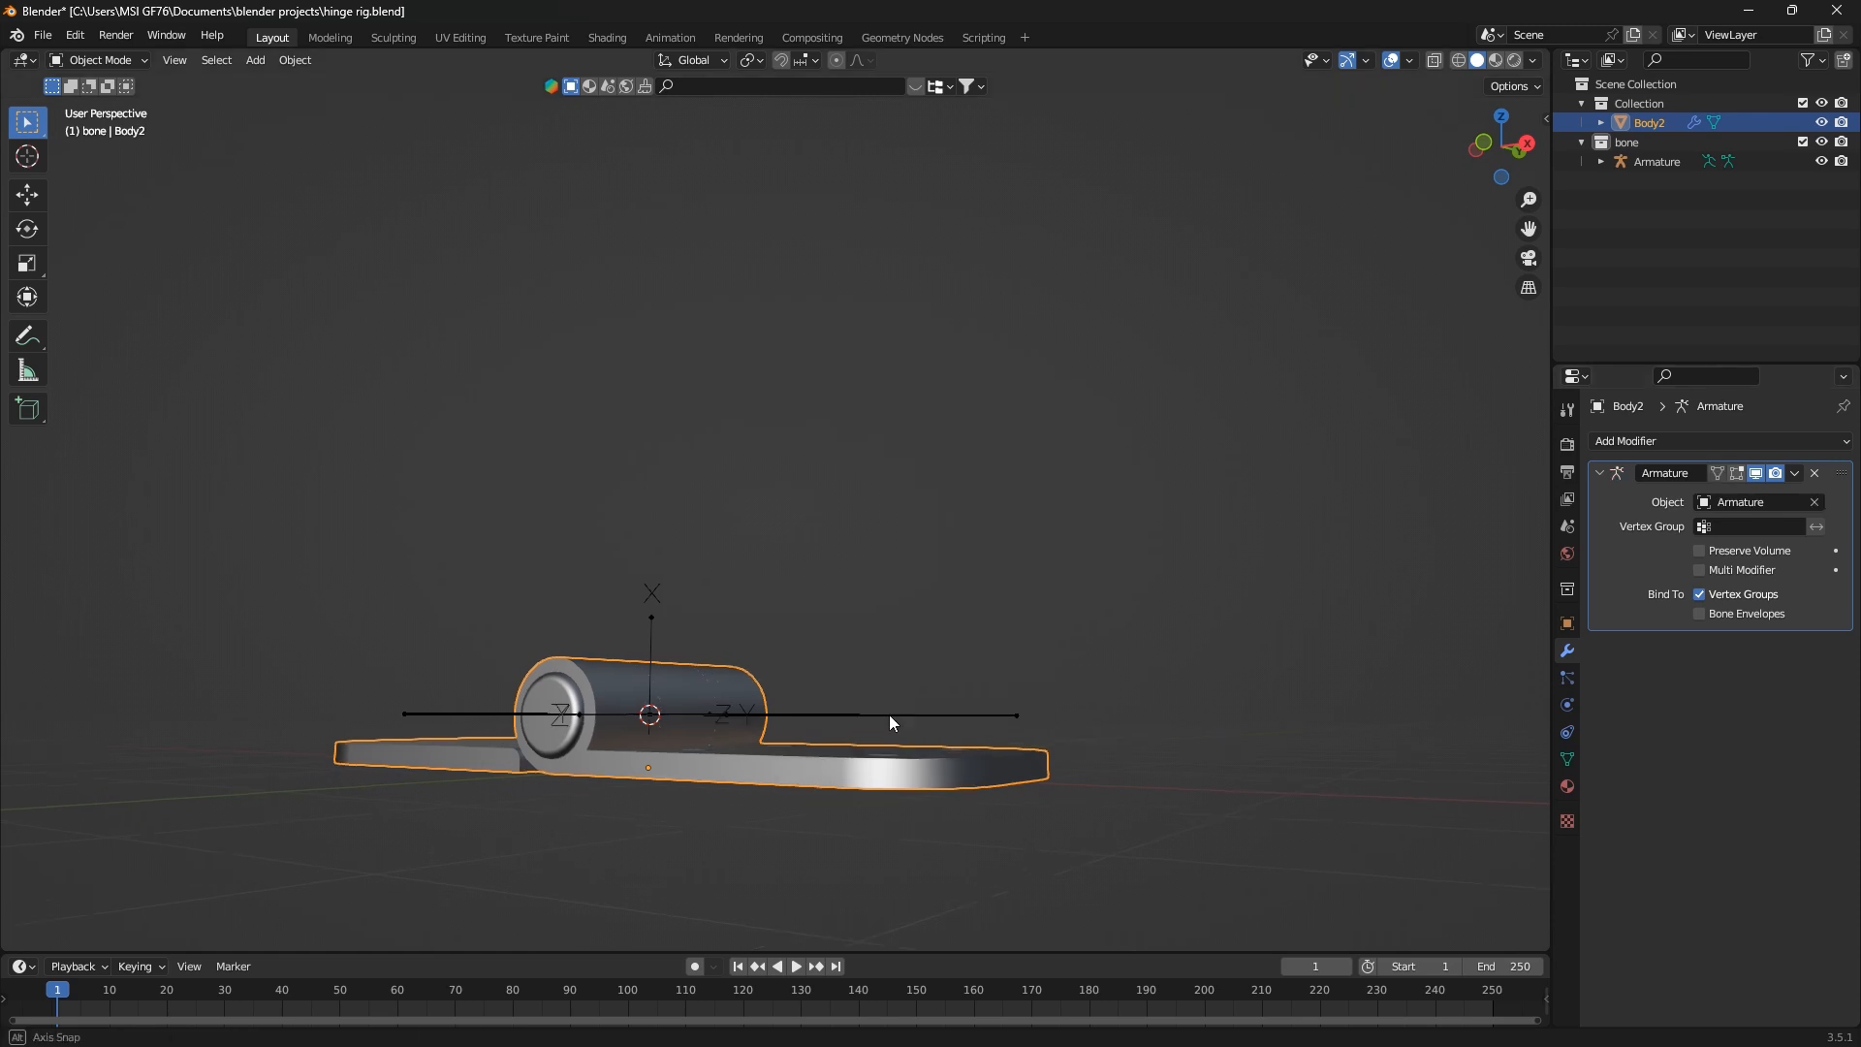
# Select the armature, show its bone properties and switch it to Pose Mode
pyautogui.moveTo(887, 713); pyautogui.dragTo(987, 783, button='middle')
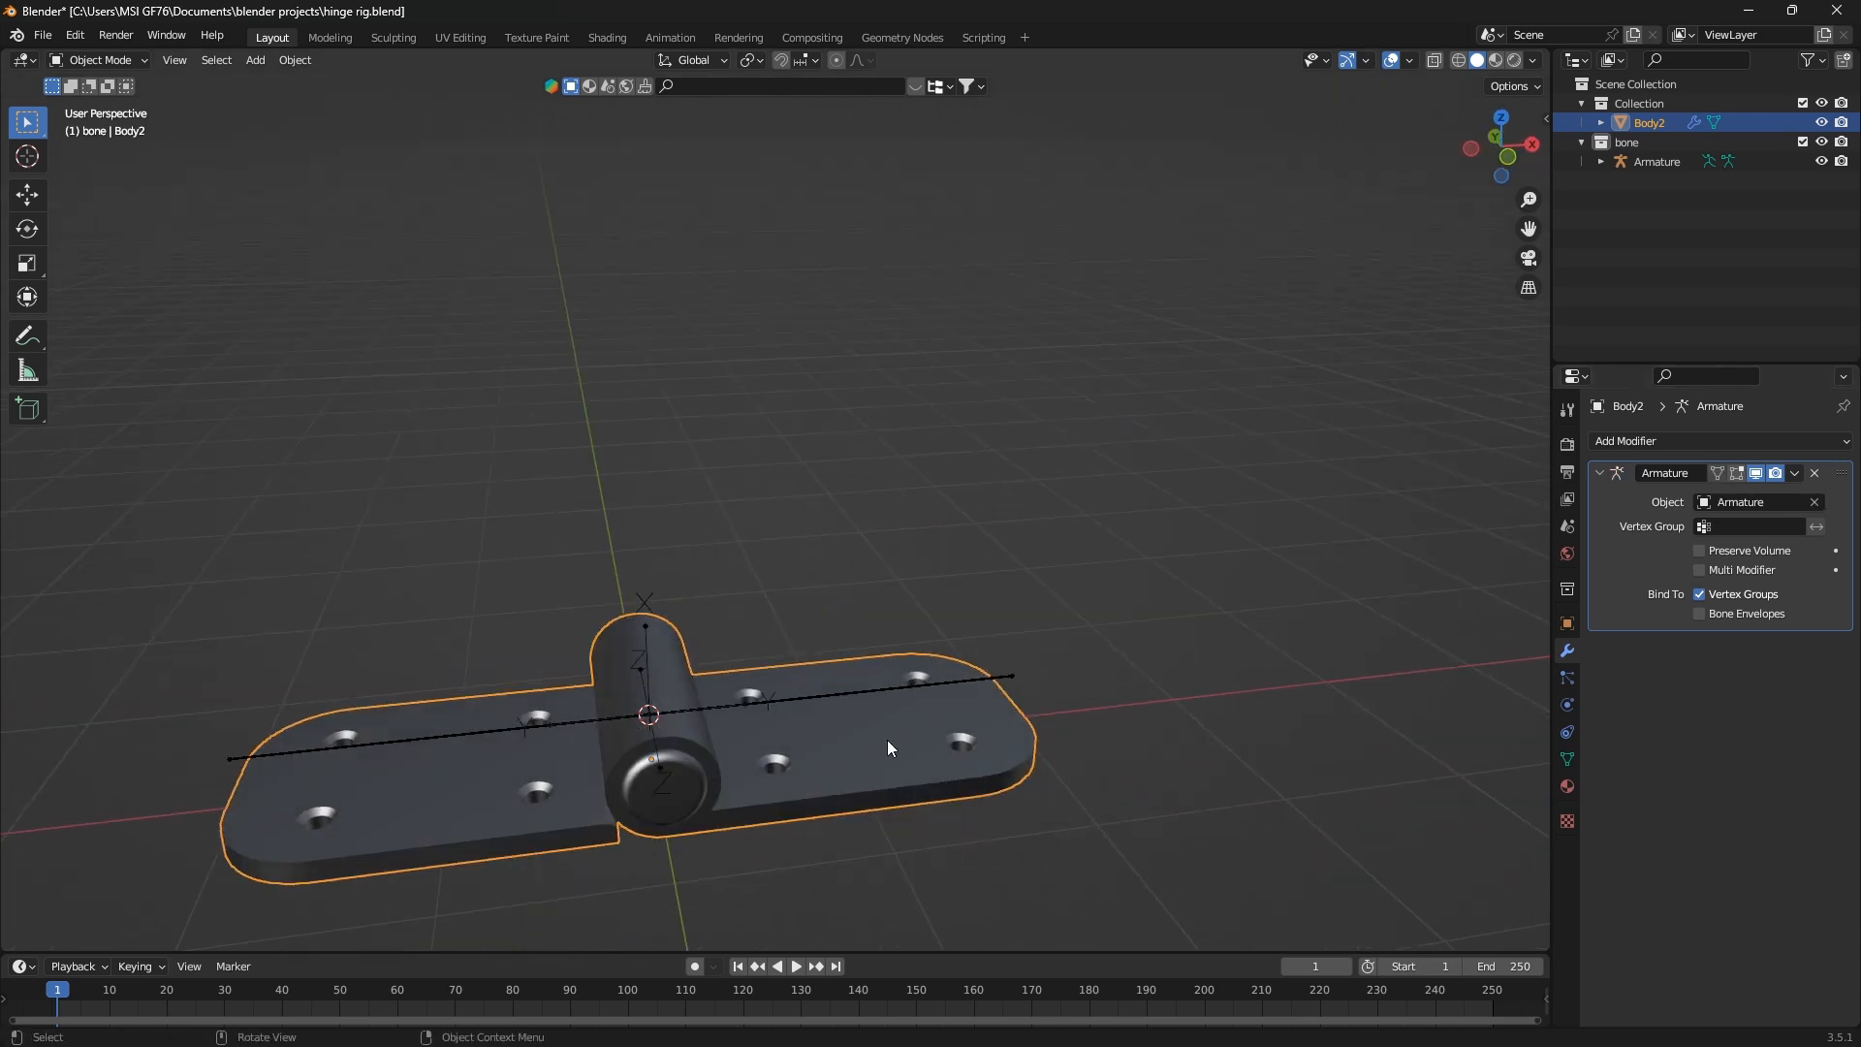
pyautogui.click(841, 695)
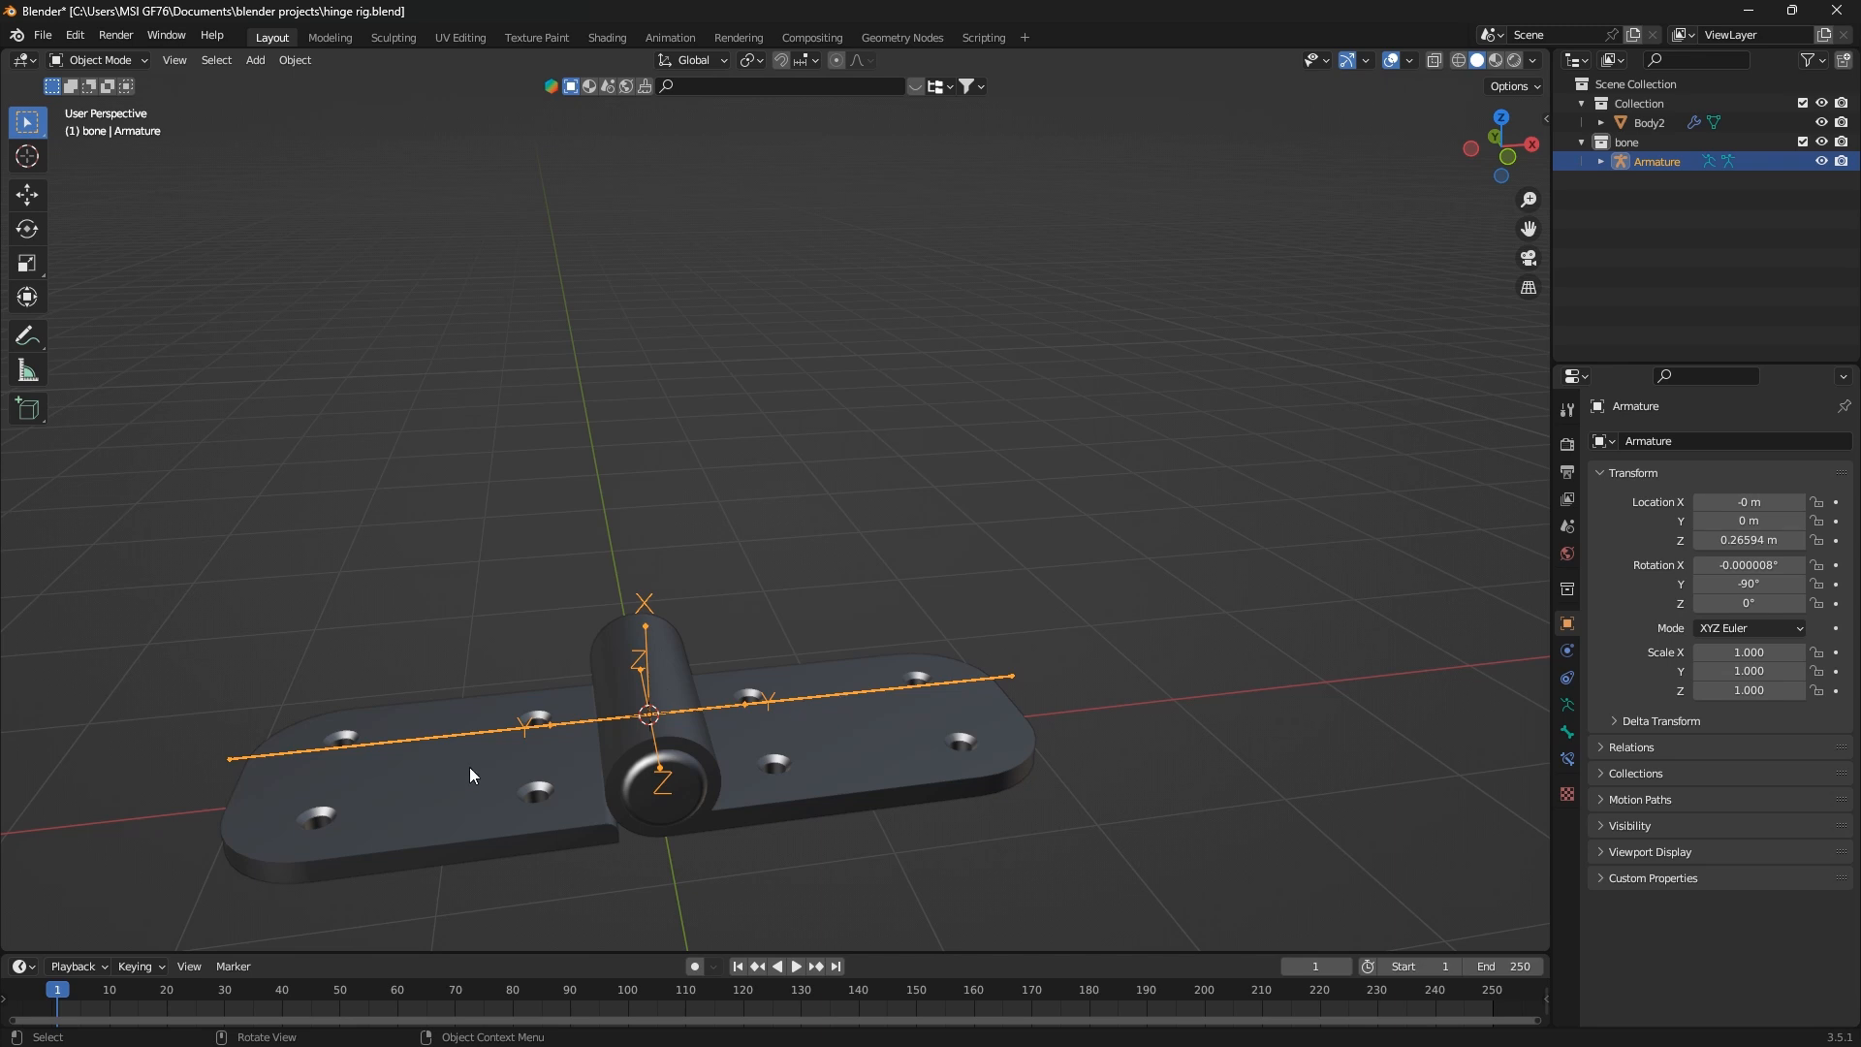
pyautogui.click(1567, 732)
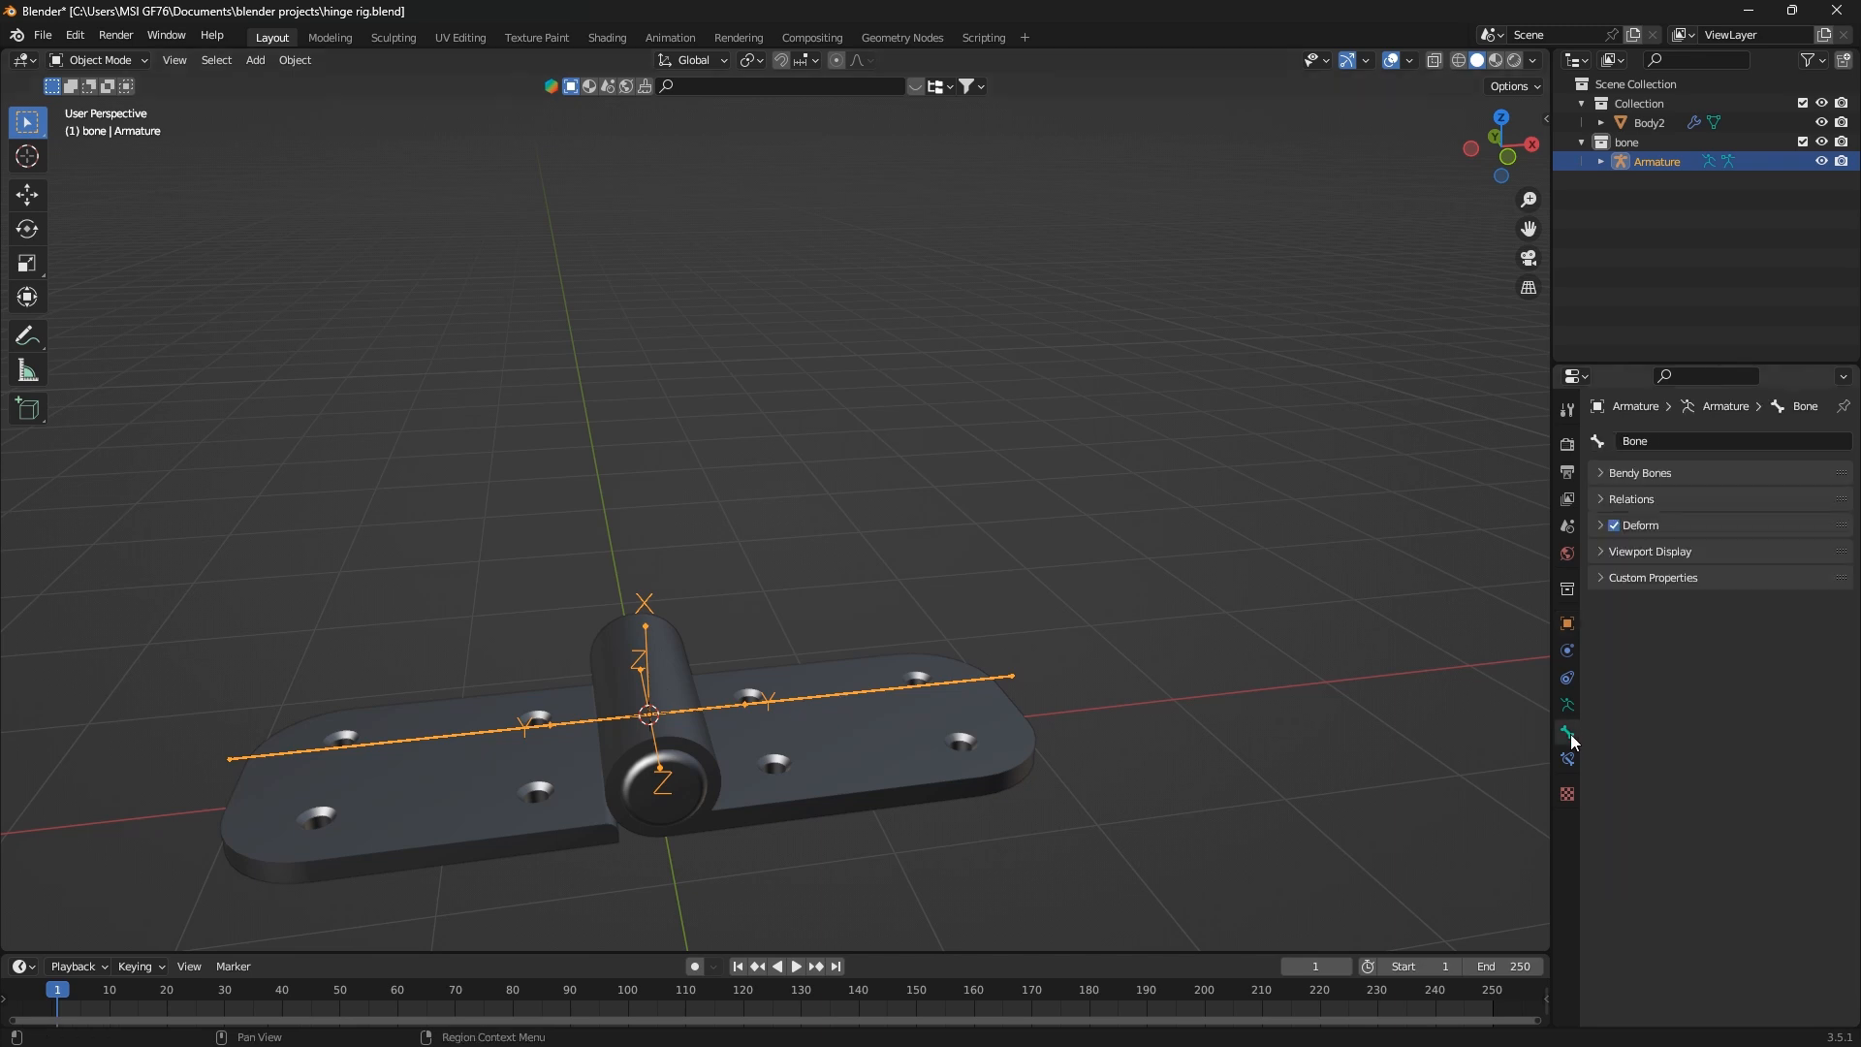
pyautogui.press('Tab')
pyautogui.press('Tab')
pyautogui.hotkey('ctrl', 'Tab')
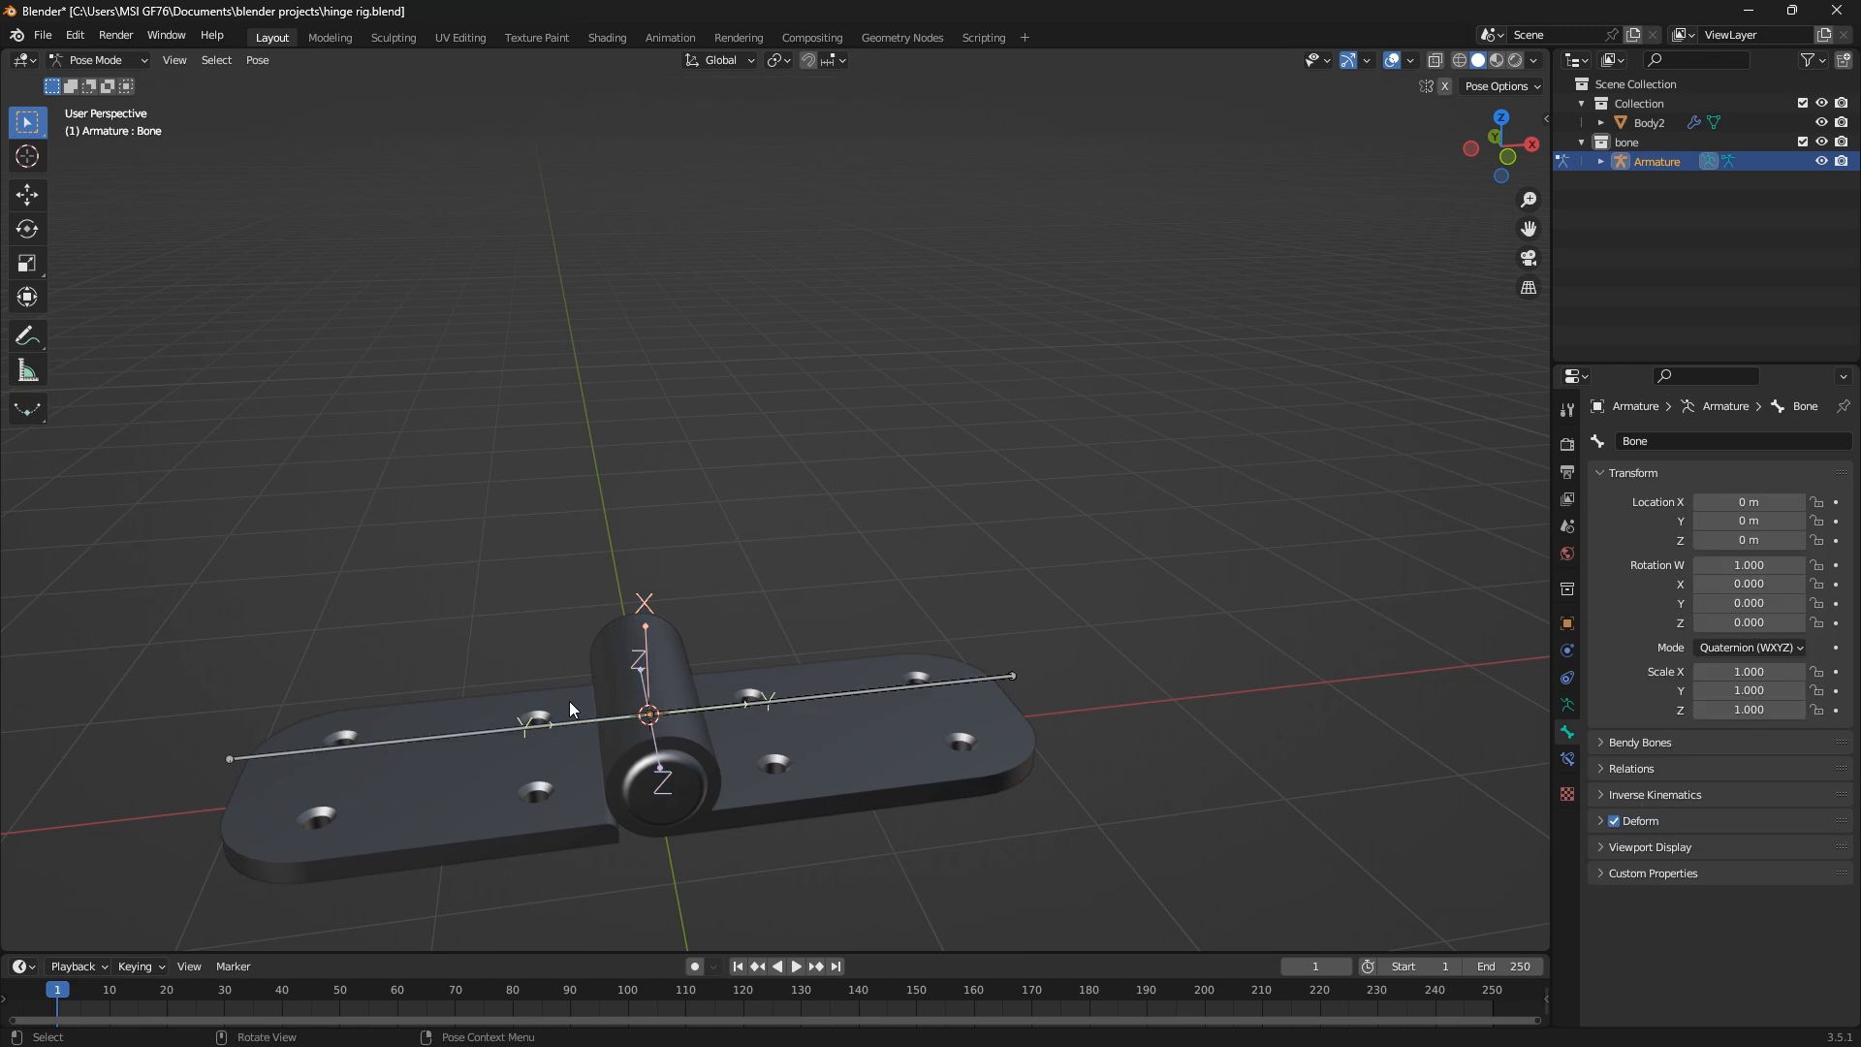
# Rename the bone along the hinge's left leaf as first_joint
pyautogui.click(494, 724)
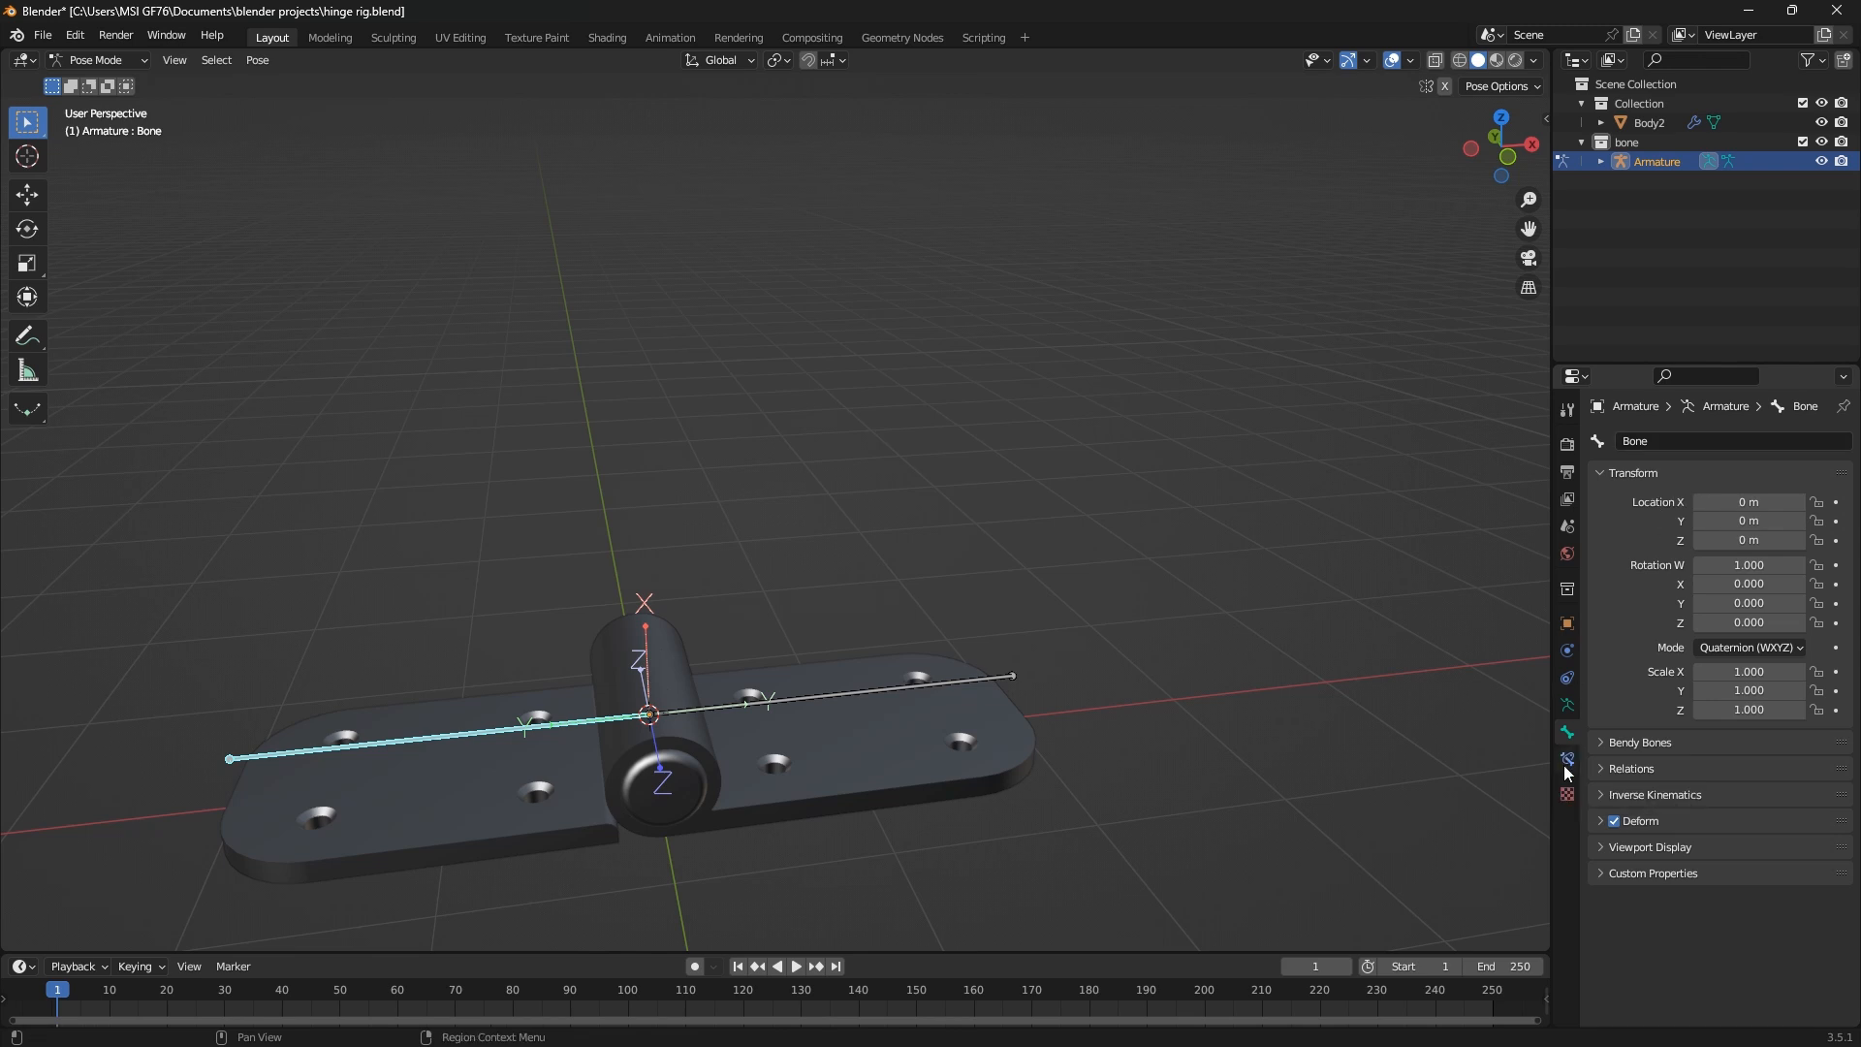
pyautogui.click(1678, 442)
pyautogui.write('first_joint')
pyautogui.press('Return')
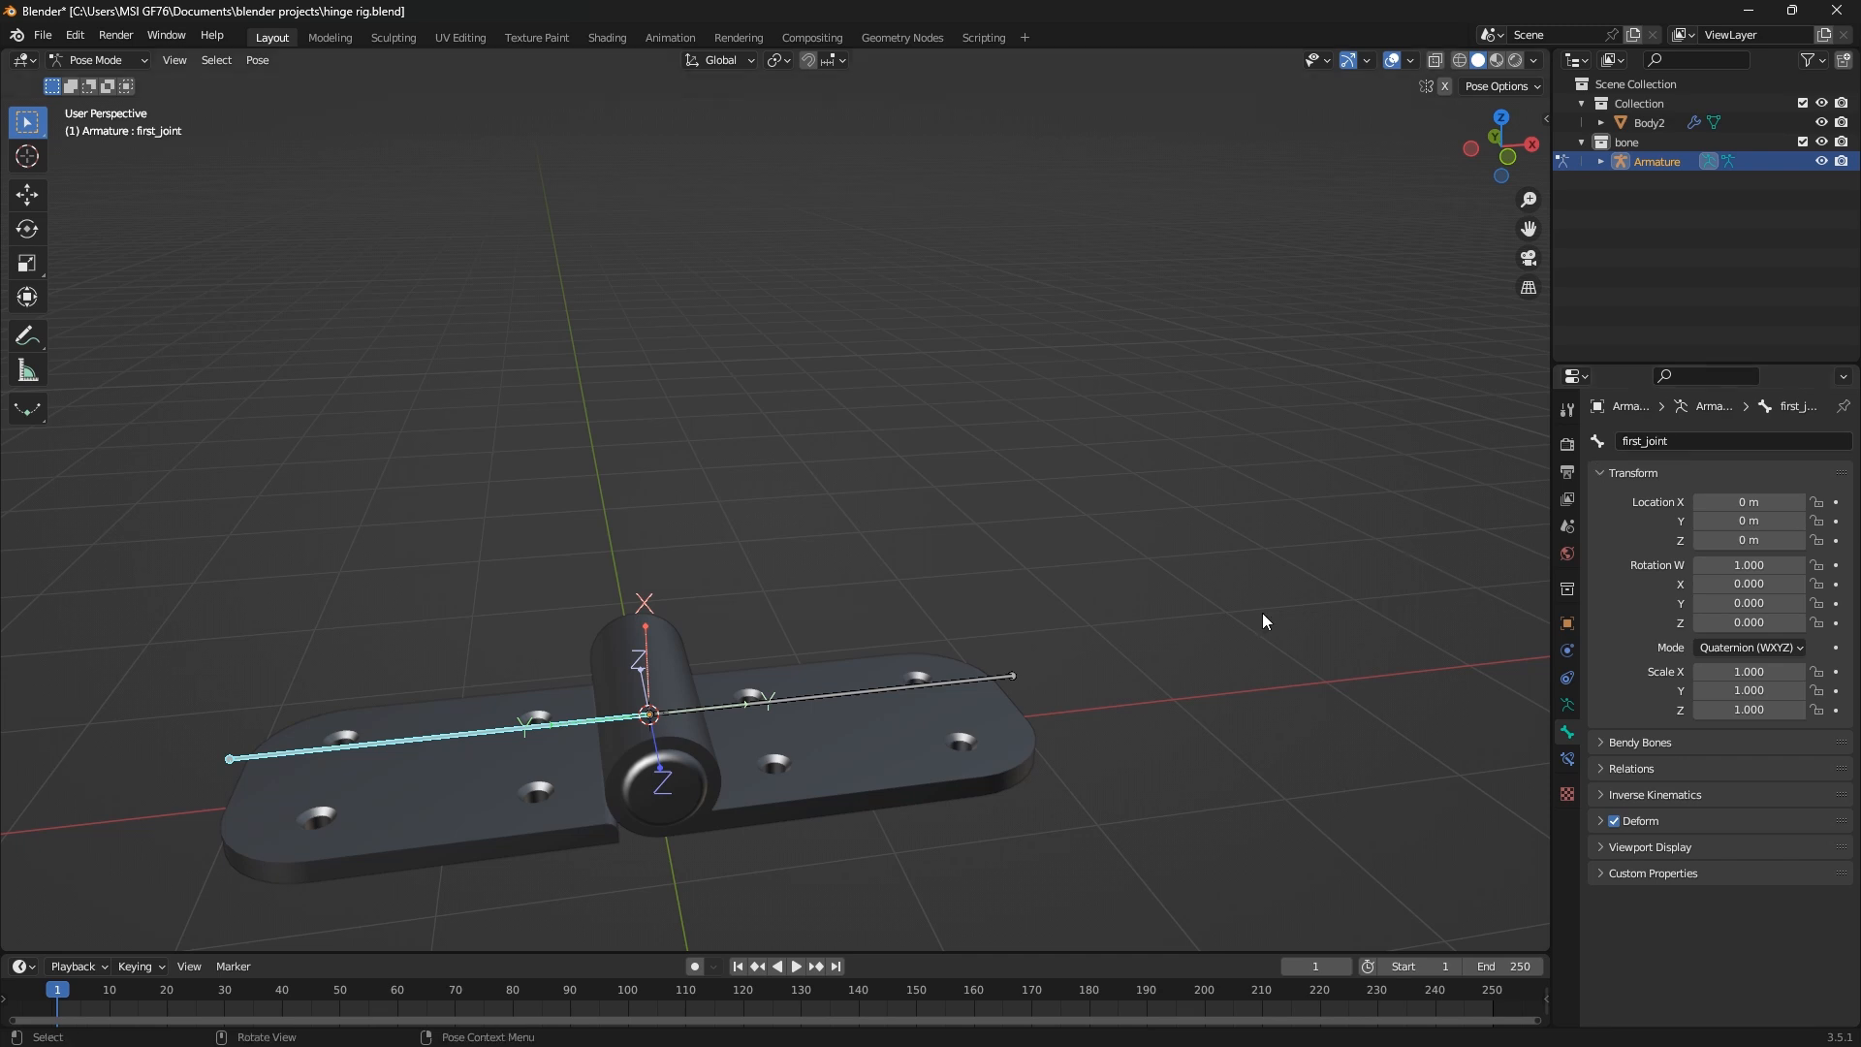
# Rename the bone along the hinge's right leaf as second_joint and save the project
pyautogui.click(863, 694)
pyautogui.click(1693, 439)
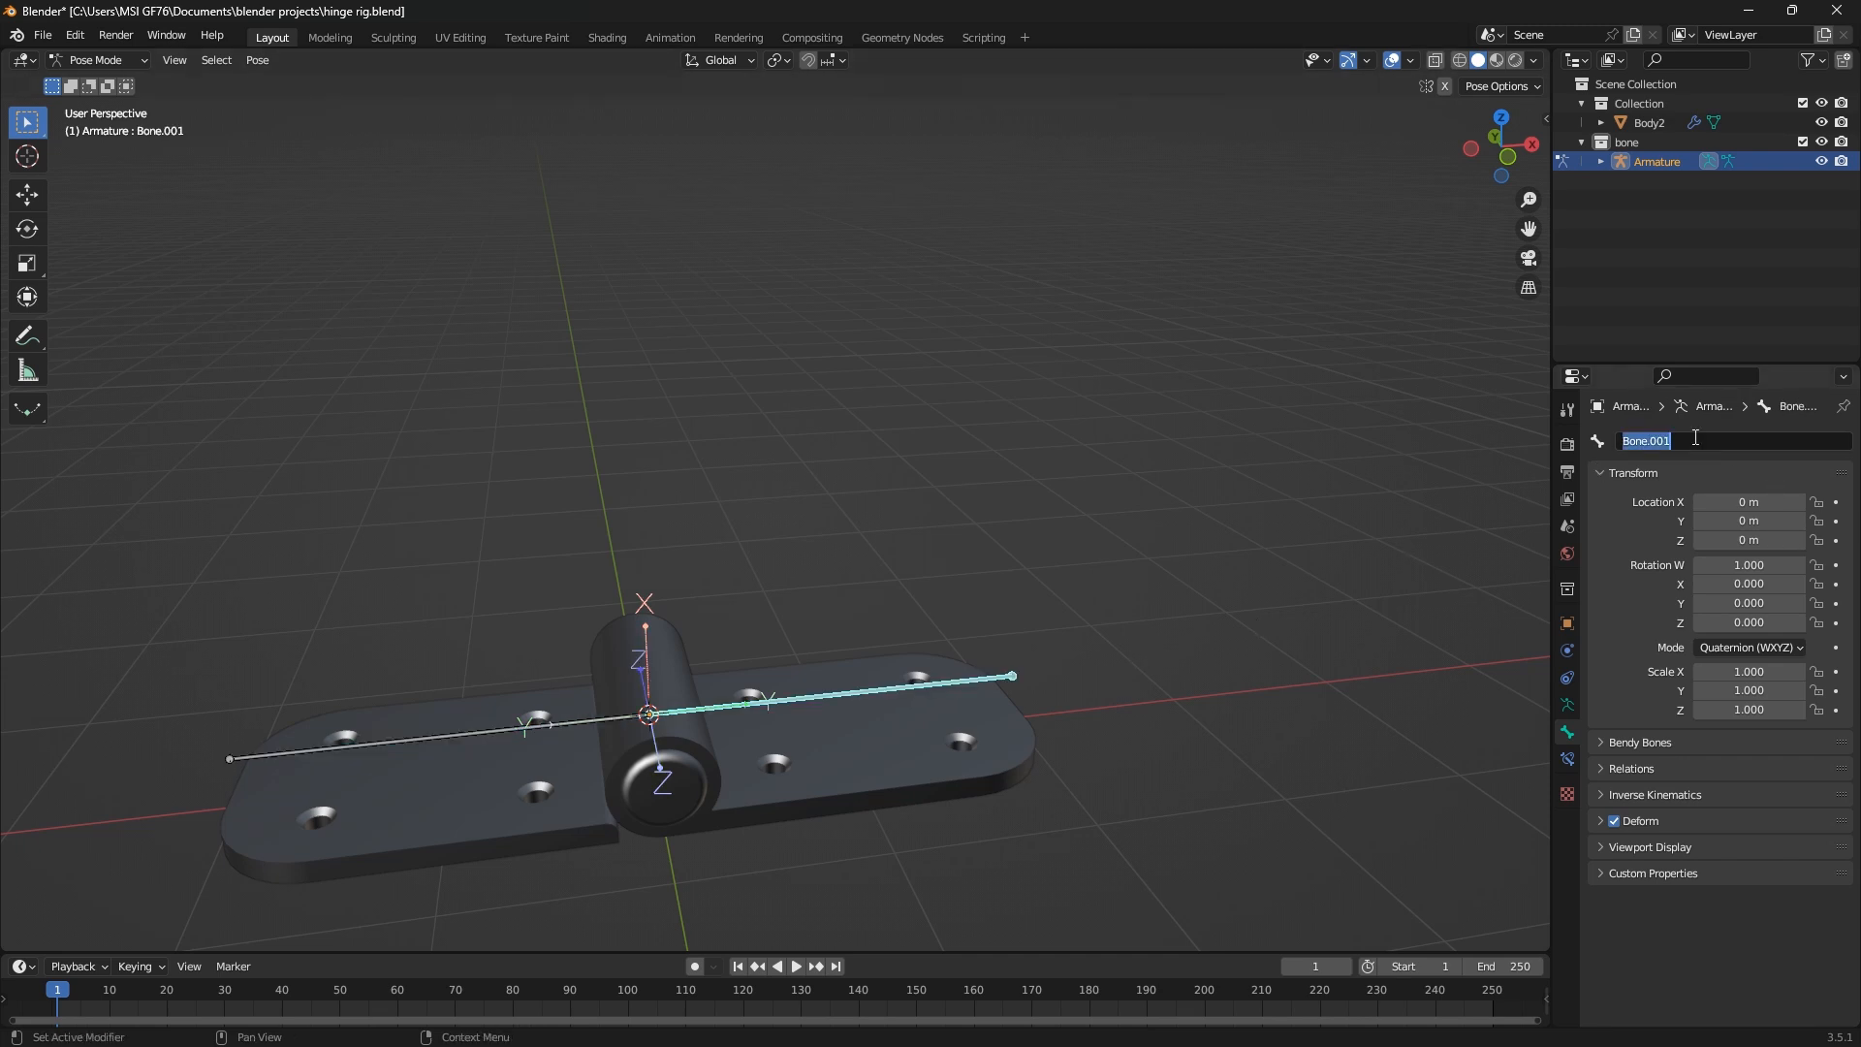
pyautogui.write('second_joint')
pyautogui.press('Return')
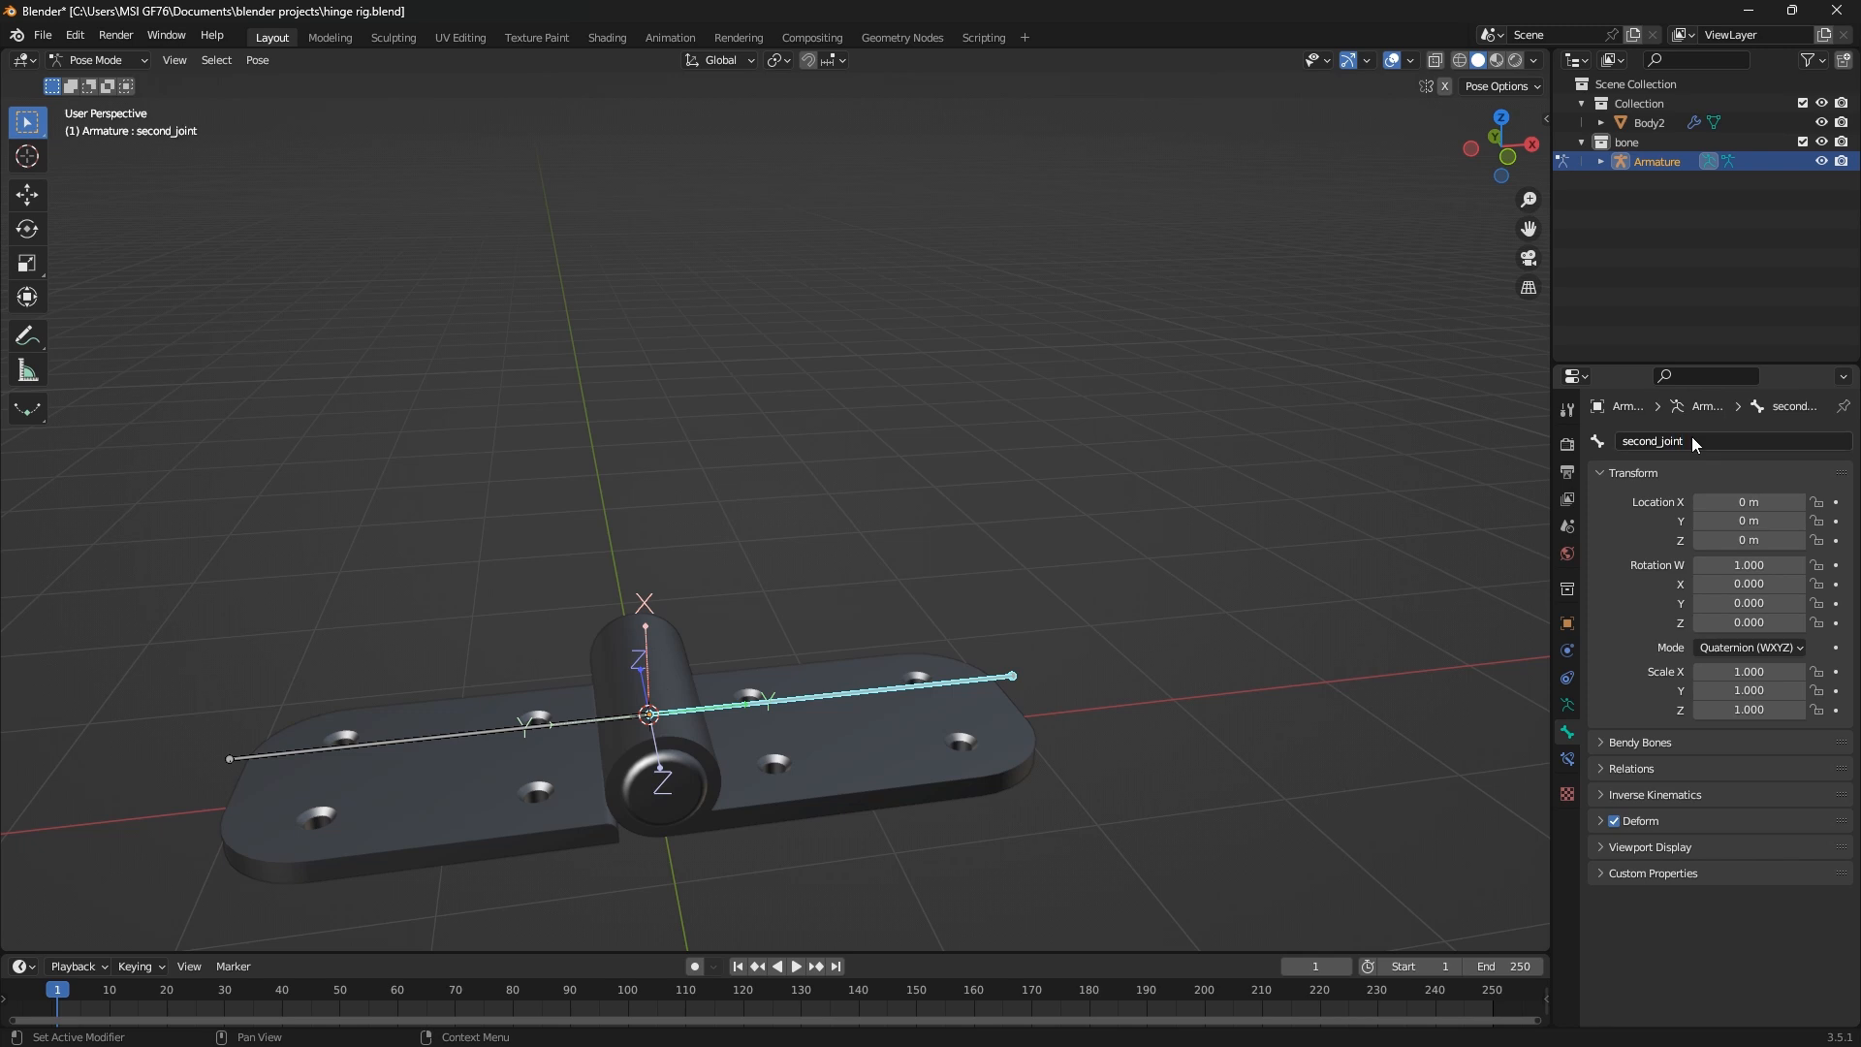
pyautogui.hotkey('ctrl', 's')
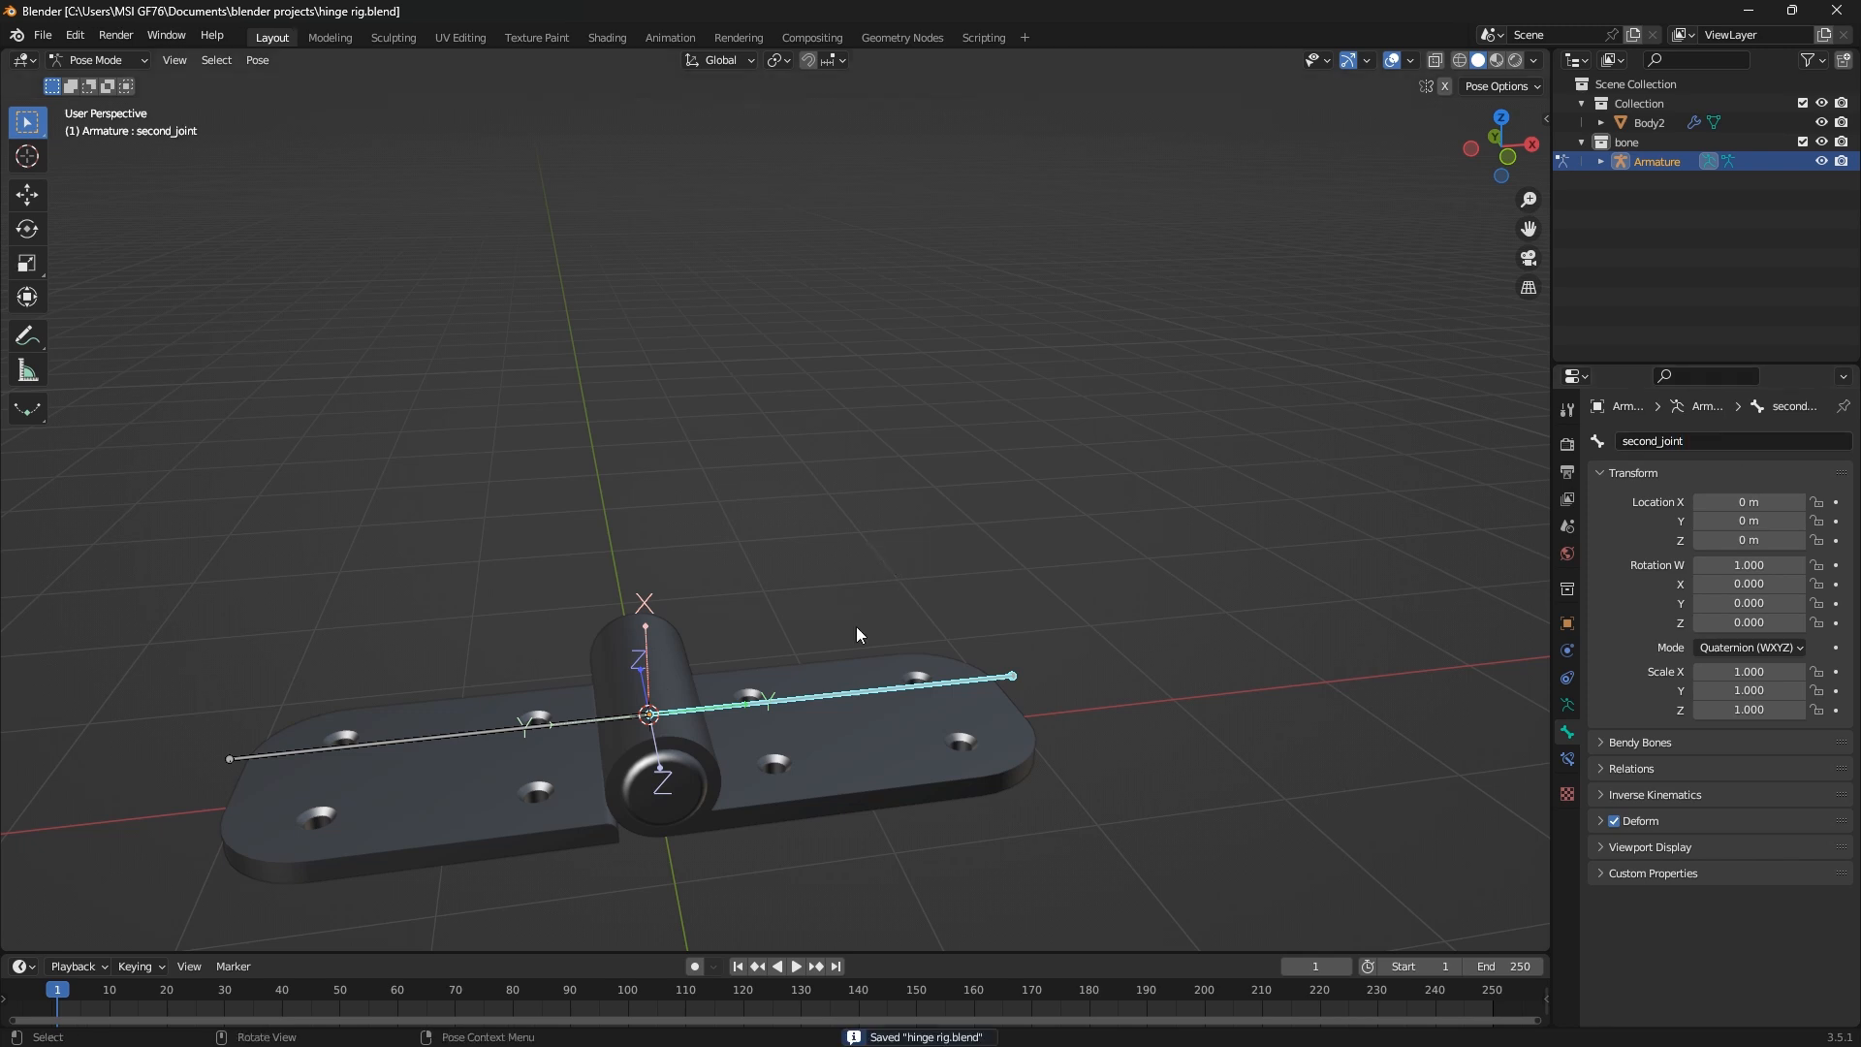
# Return the armature to Object Mode
pyautogui.click(789, 766)
pyautogui.press('Tab')
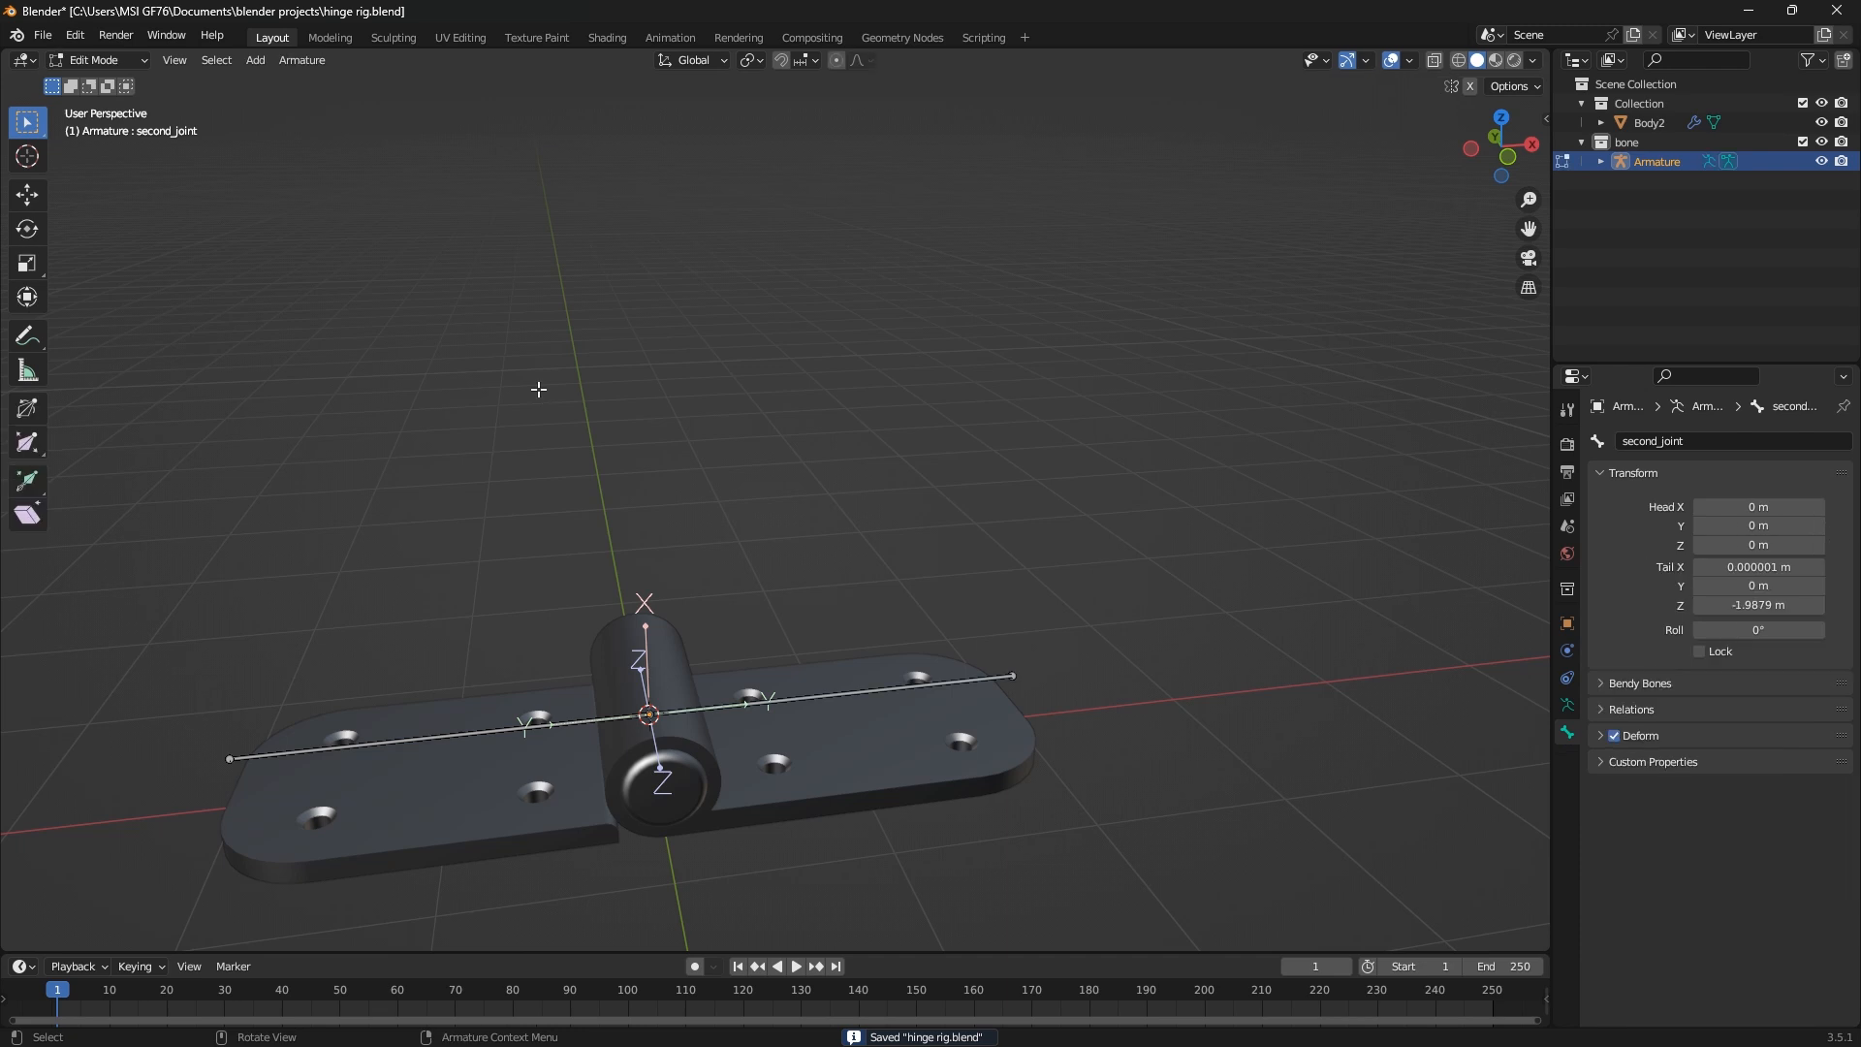
pyautogui.click(97, 60)
pyautogui.click(105, 100)
pyautogui.click(97, 60)
pyautogui.click(92, 79)
# Add two vertex groups to the hinge mesh Body2
pyautogui.click(939, 711)
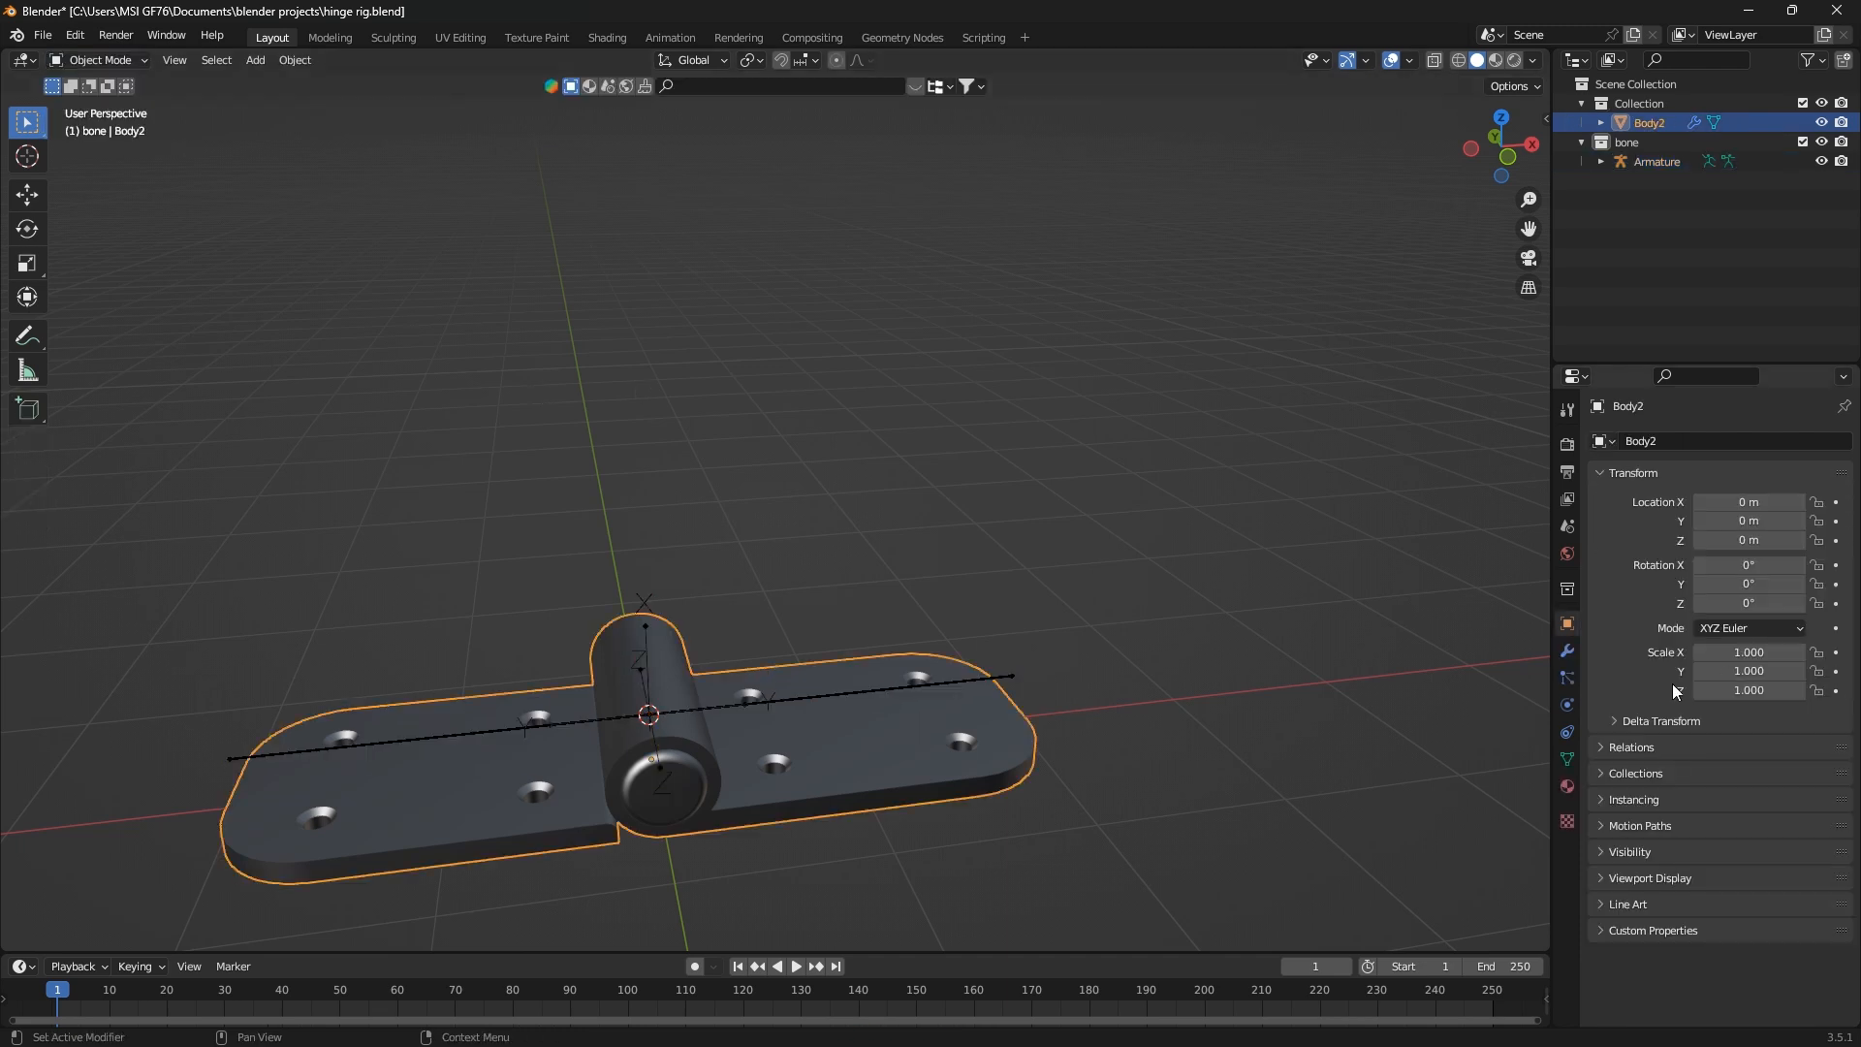
pyautogui.click(1566, 648)
pyautogui.click(1599, 473)
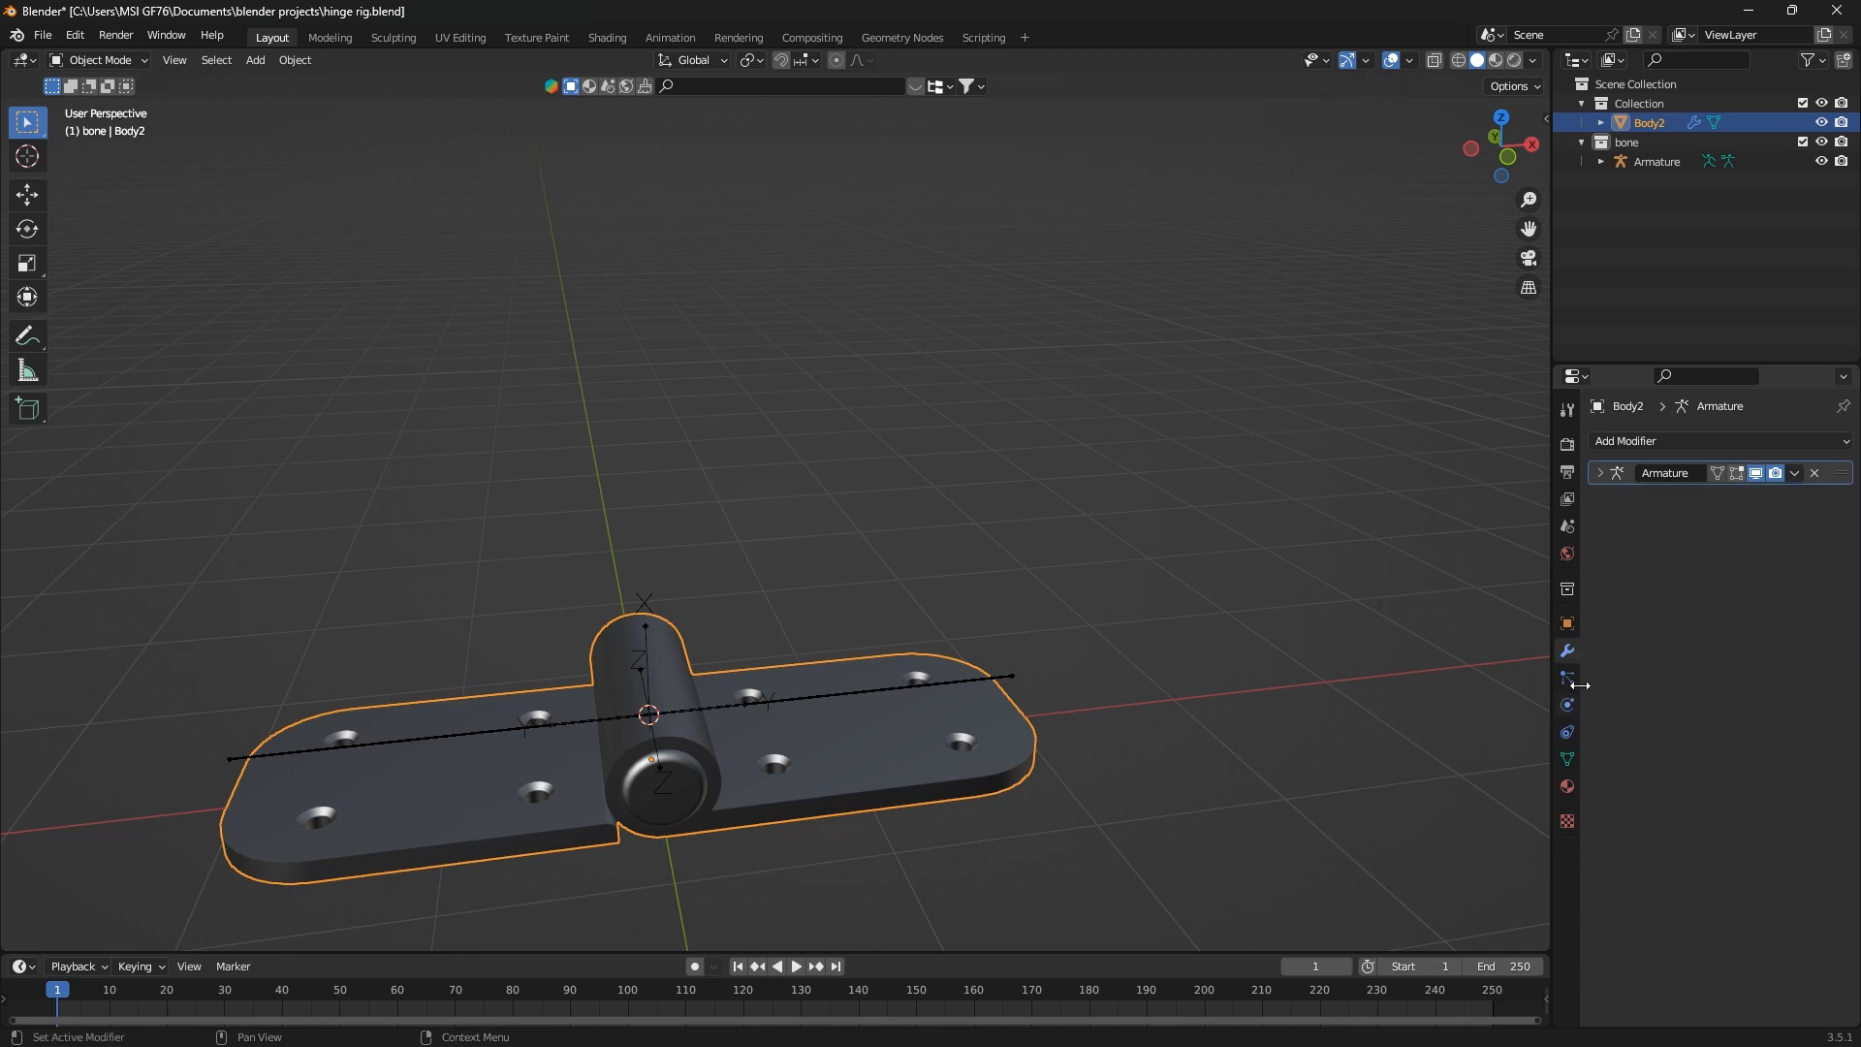
pyautogui.click(1568, 759)
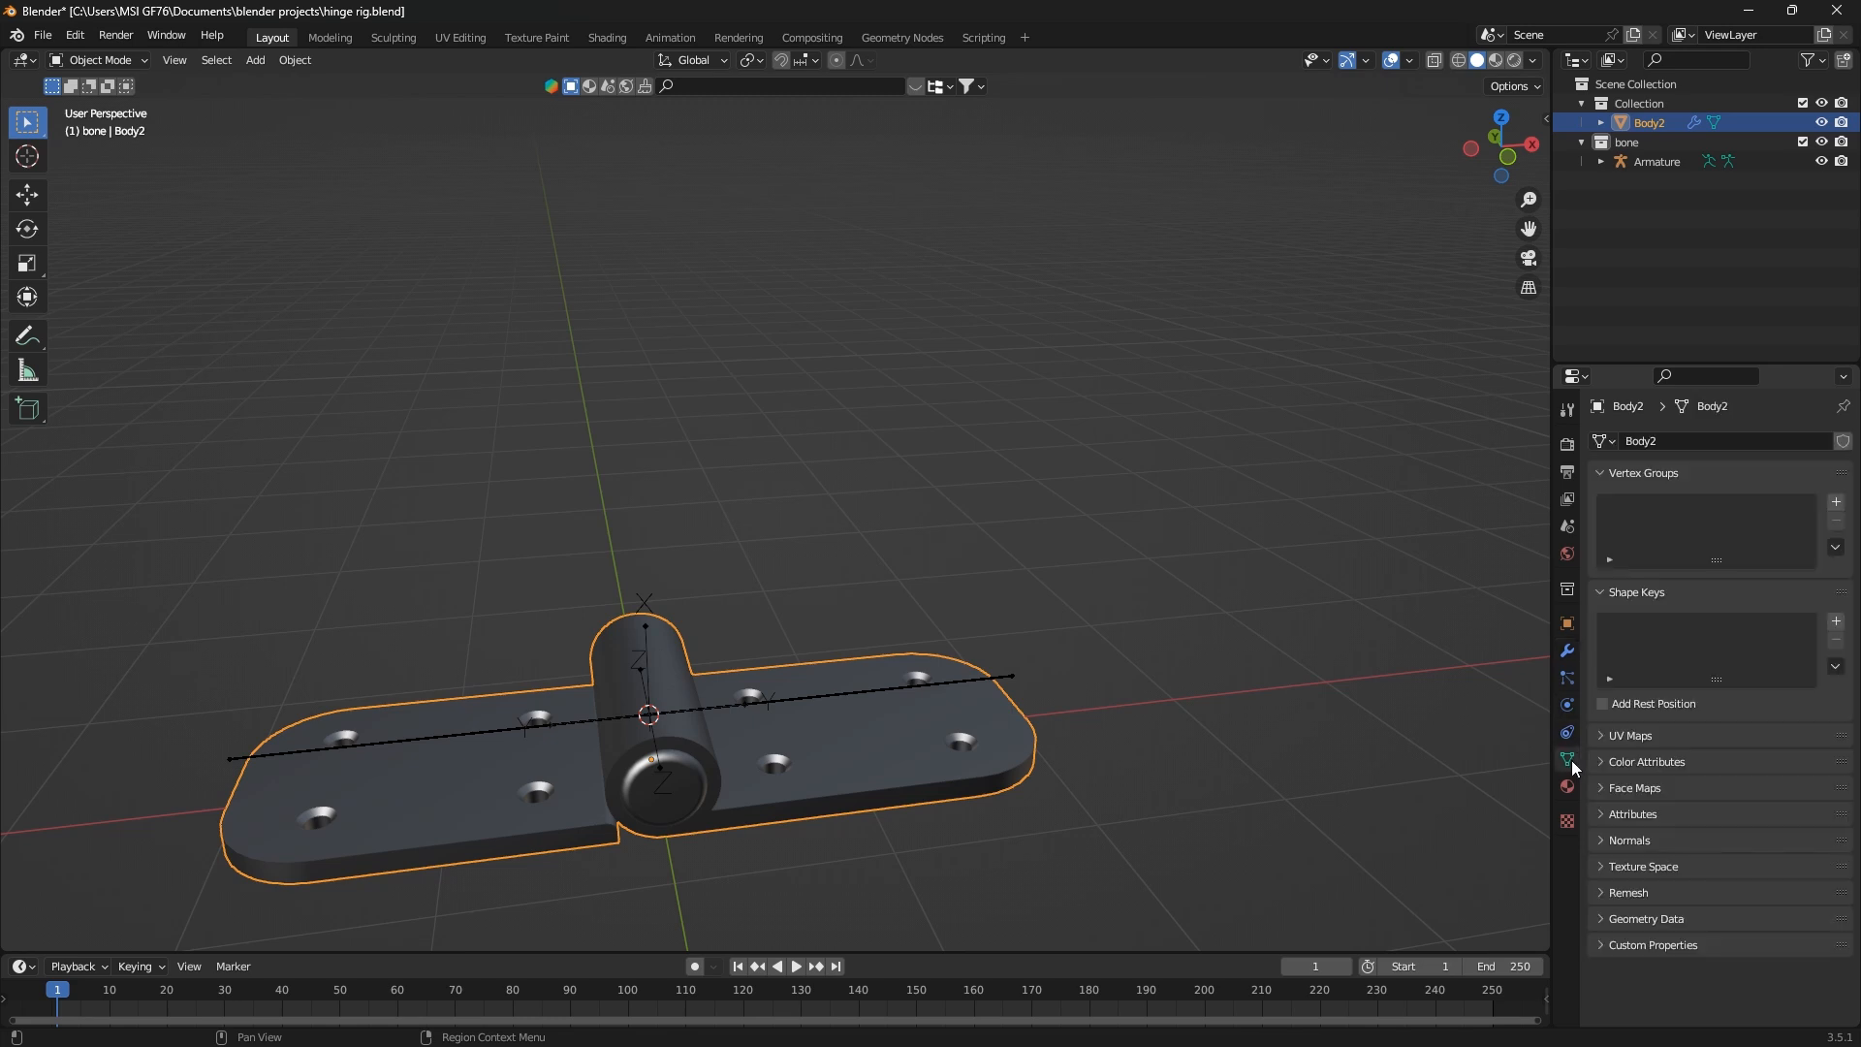
pyautogui.click(1836, 502)
pyautogui.click(1836, 502)
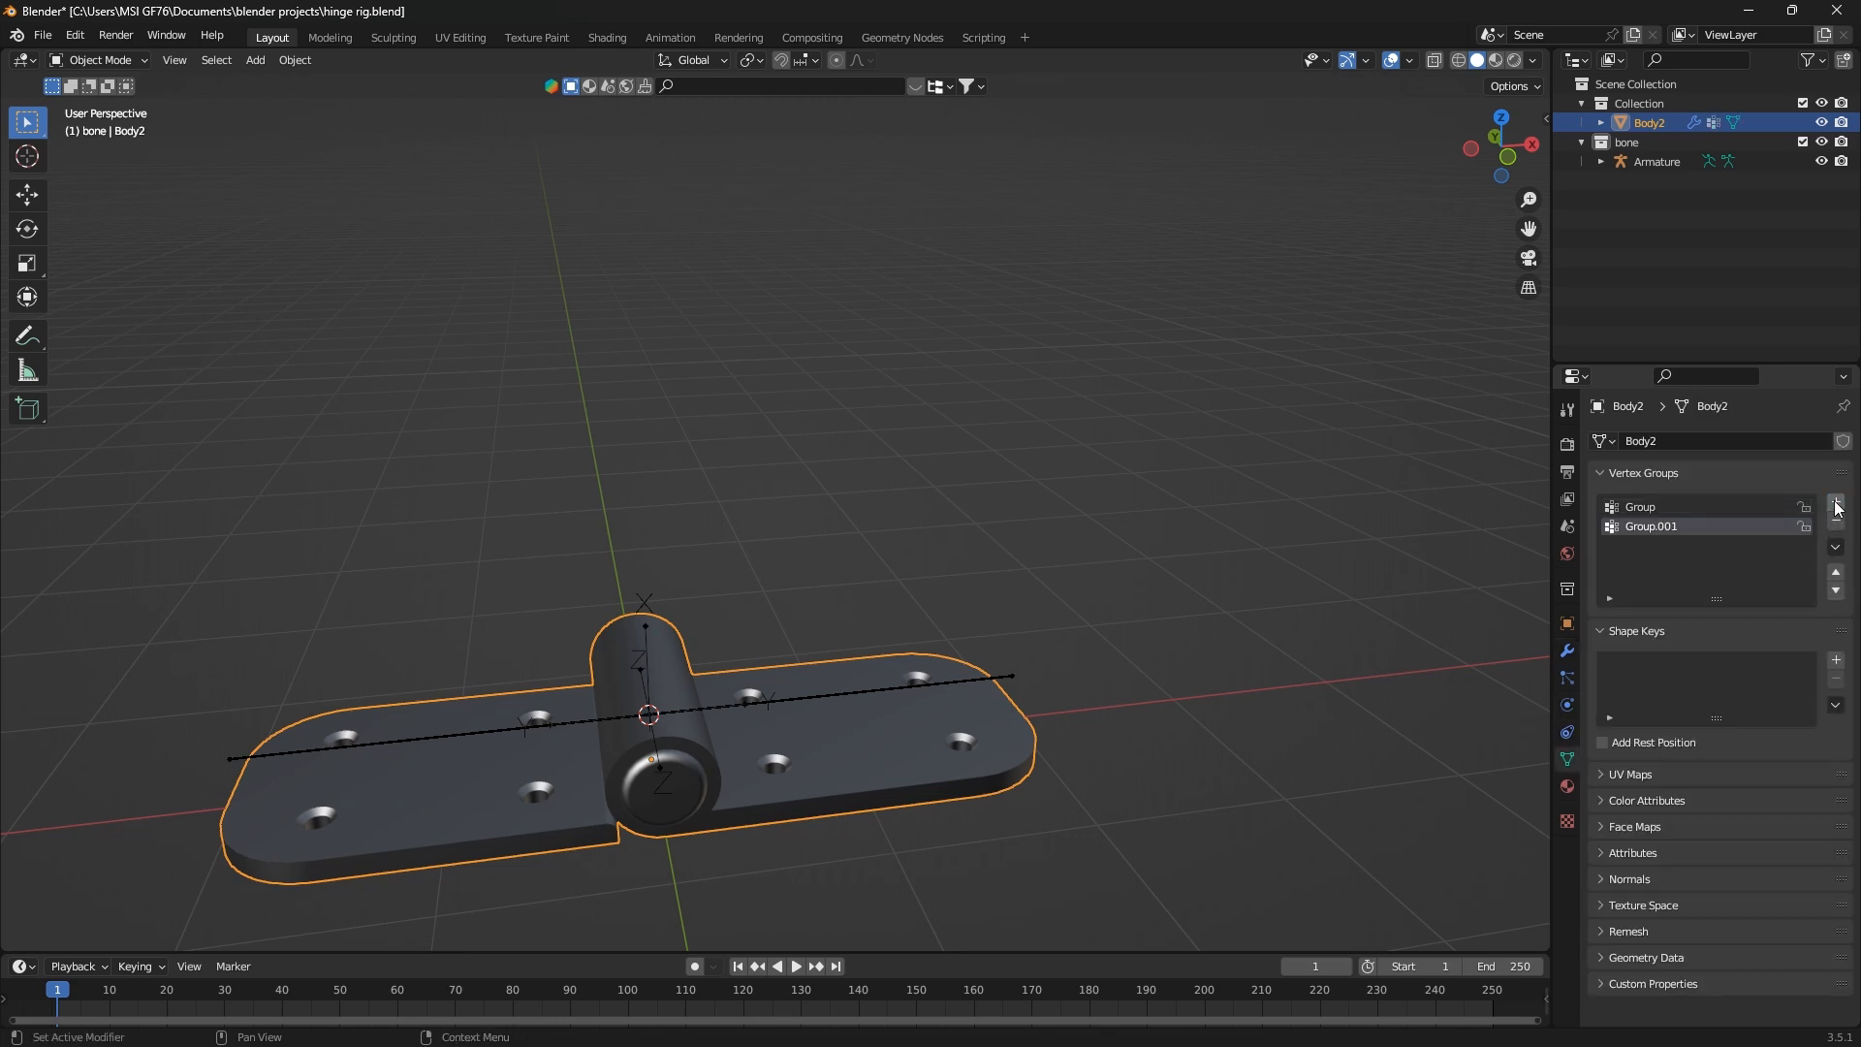
# Rename the first vertex group of the hinge mesh as first_joint
pyautogui.click(1672, 510)
pyautogui.doubleClick(1671, 508)
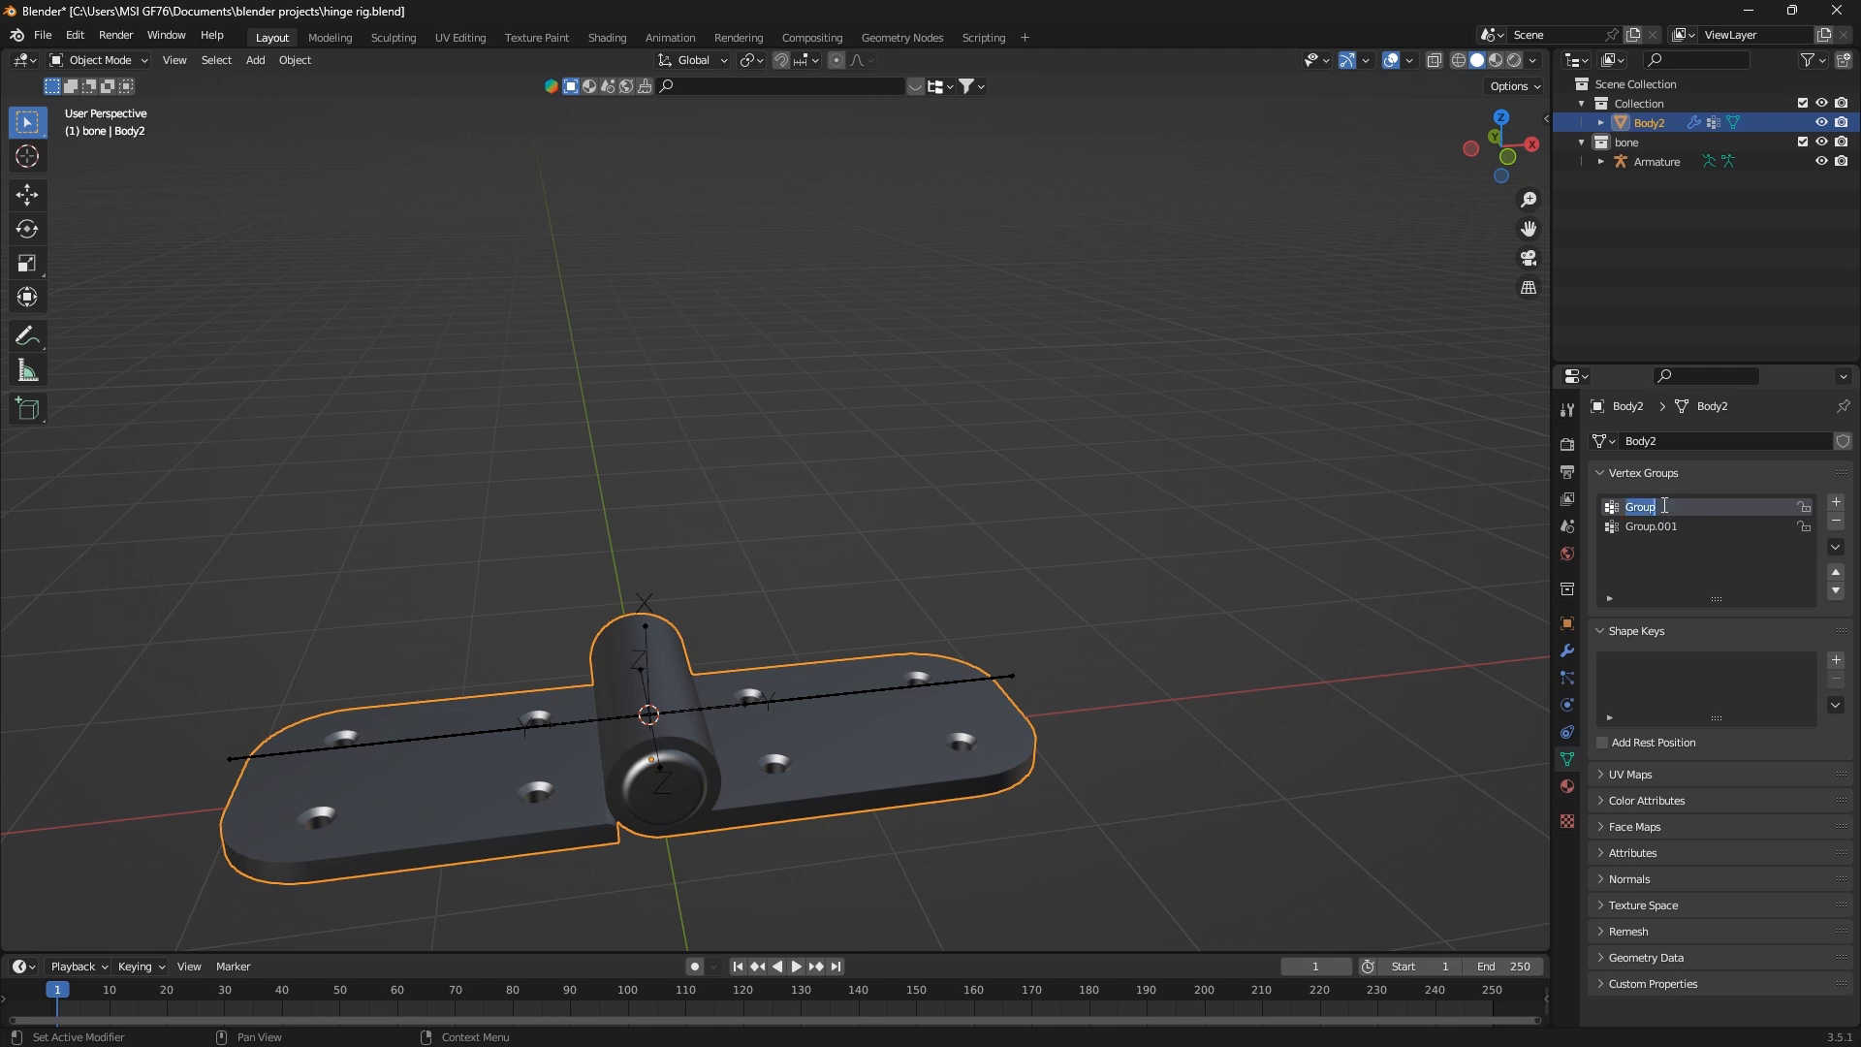
pyautogui.press('BackSpace')
pyautogui.write('first_ joint')
# Rename the second vertex group as second_first and save the project
pyautogui.doubleClick(1651, 529)
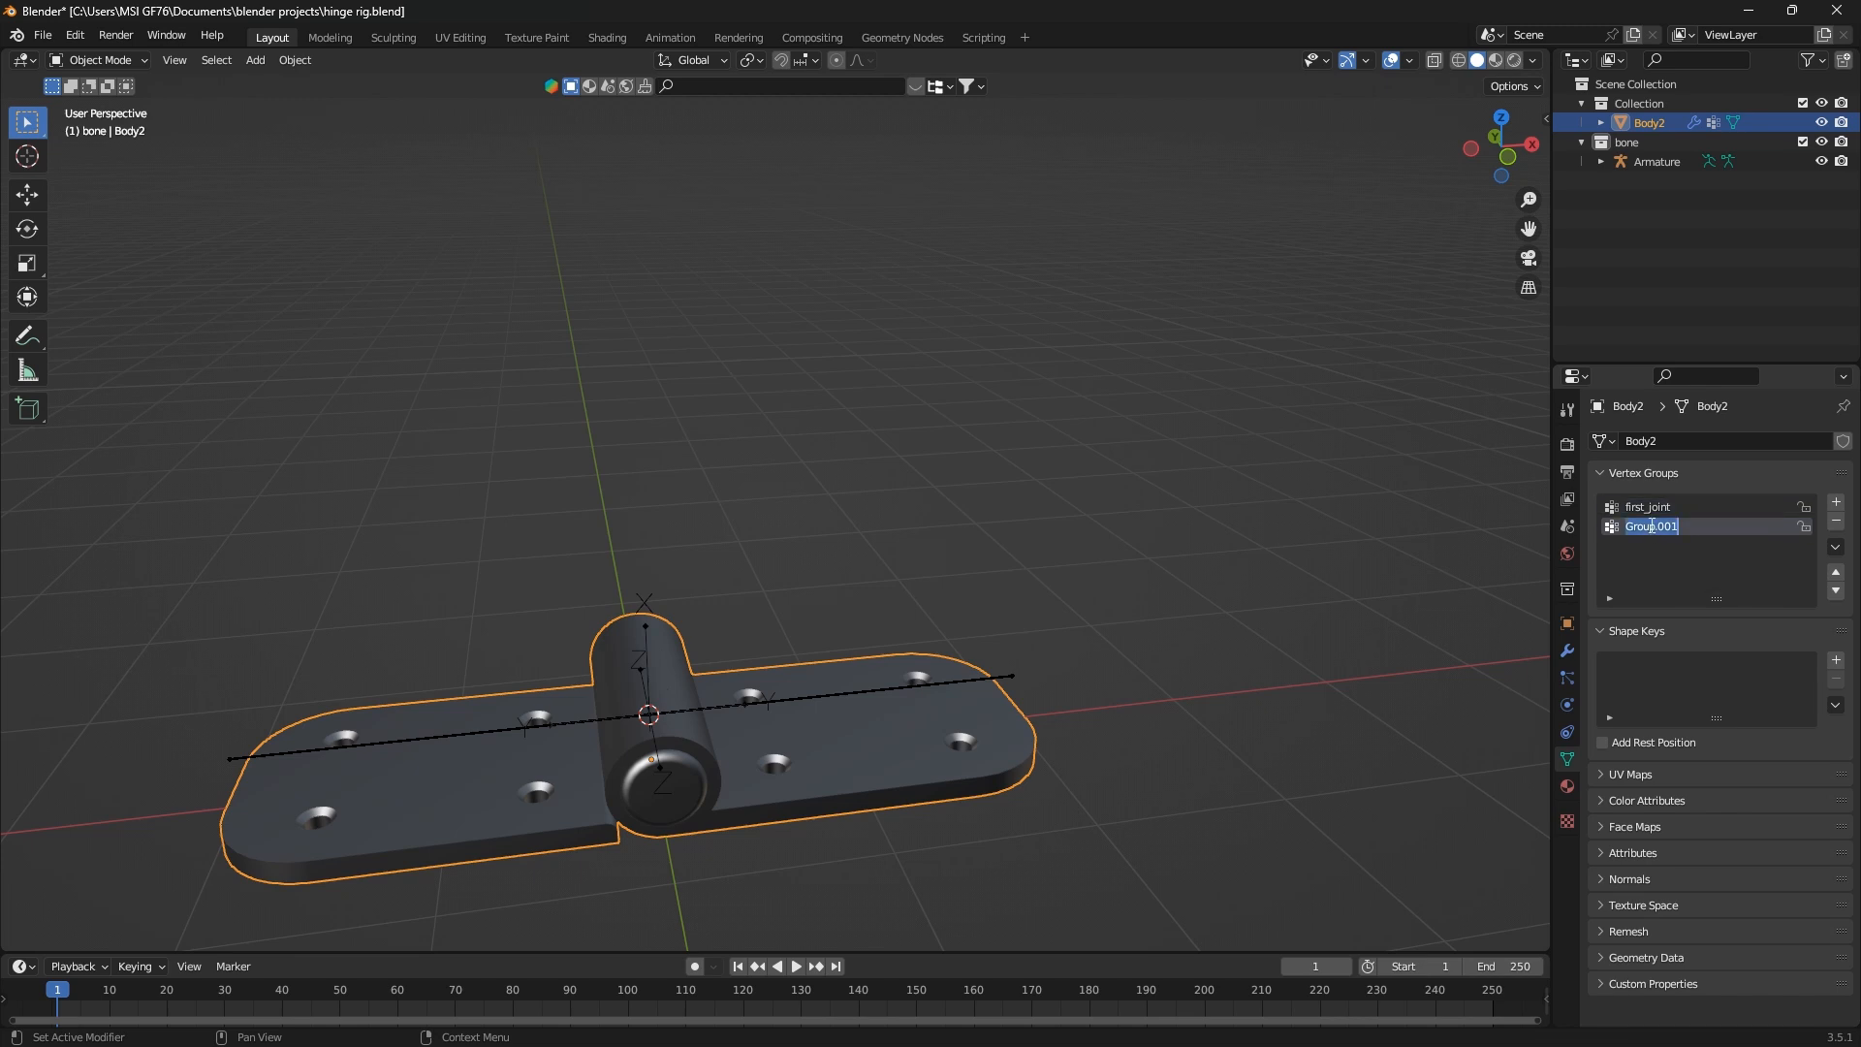
pyautogui.write('second')
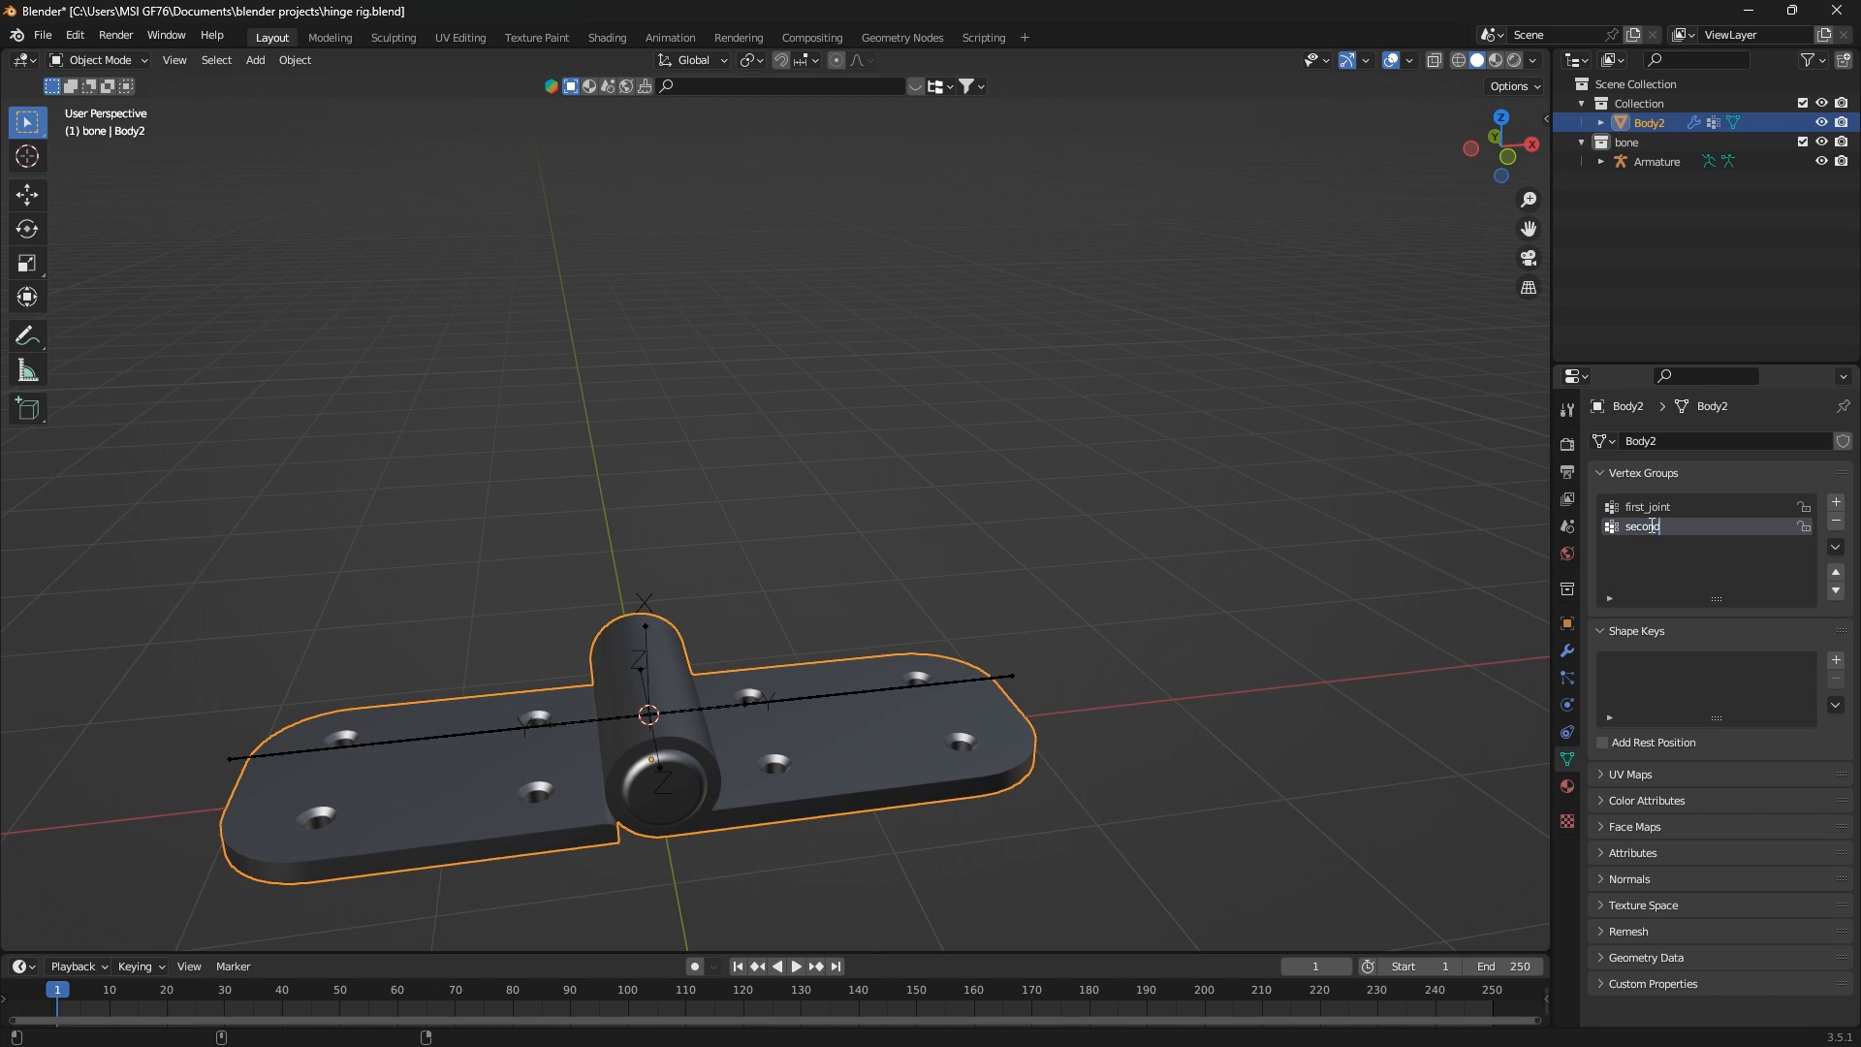
pyautogui.write('_first')
pyautogui.click(1191, 561)
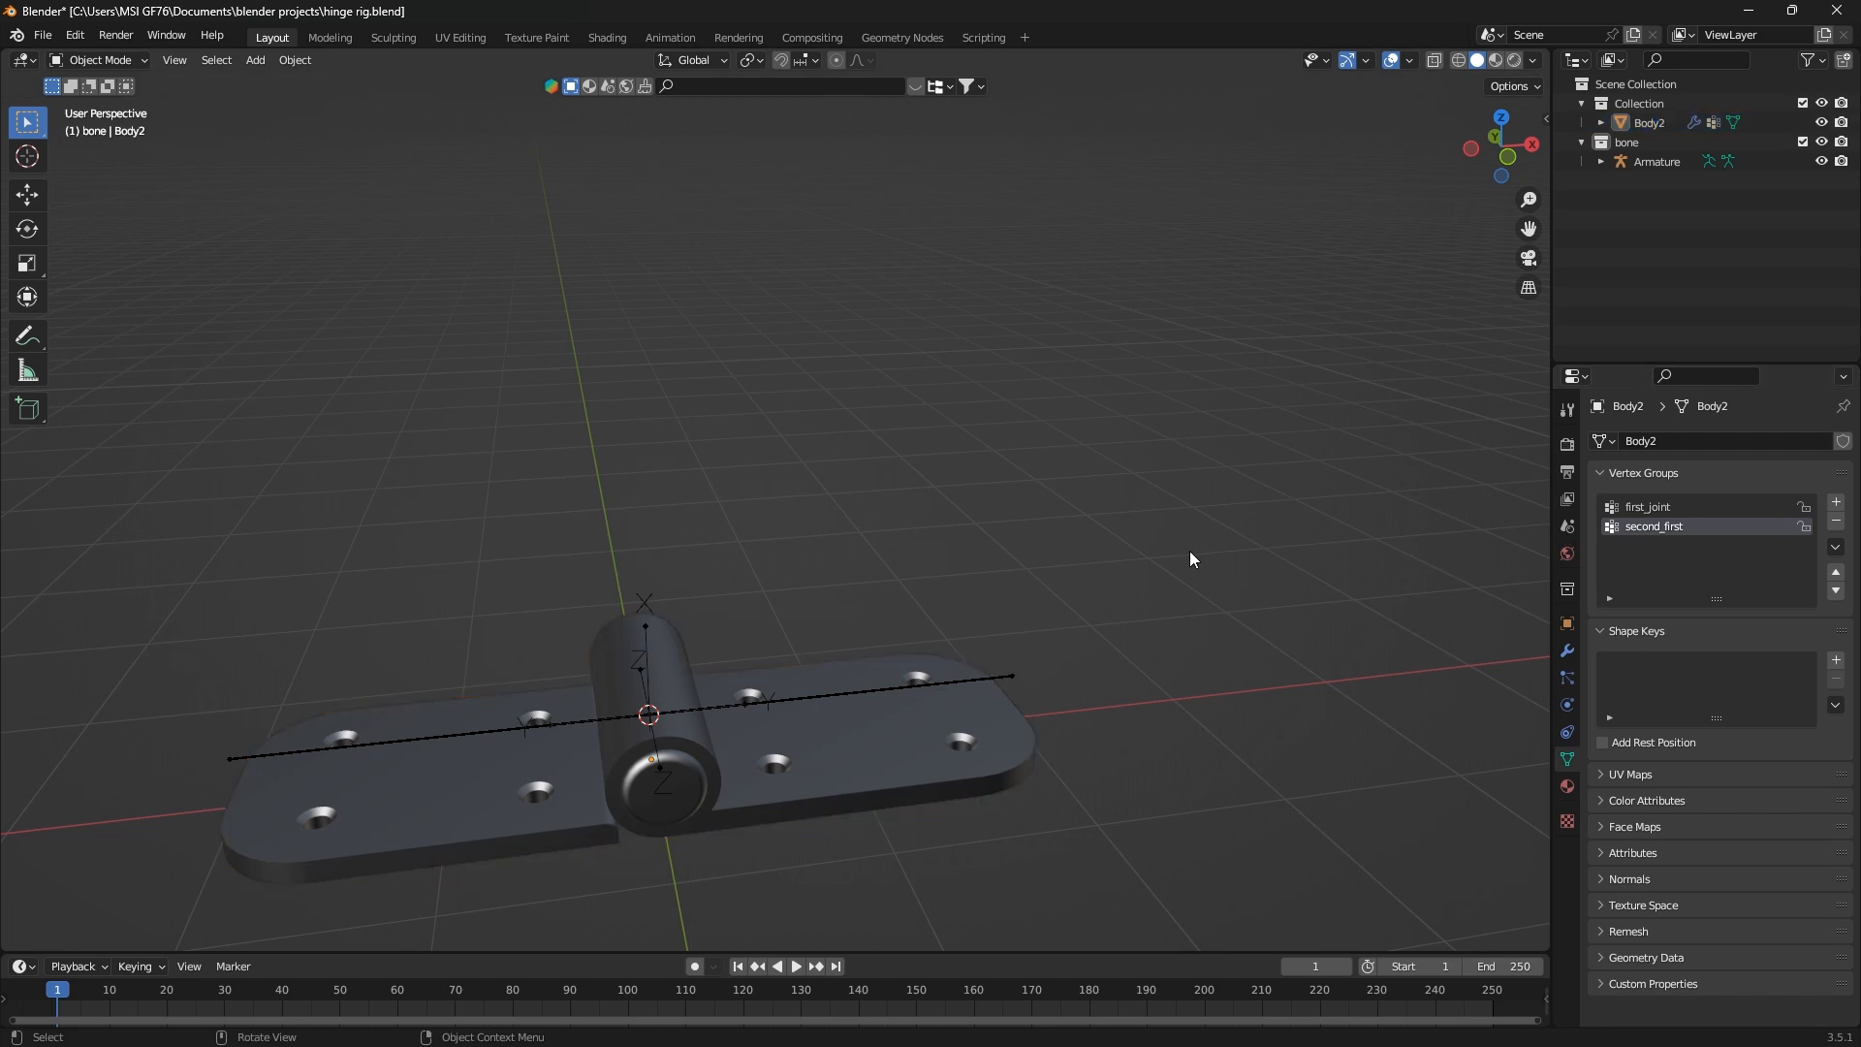
pyautogui.hotkey('ctrl', 's')
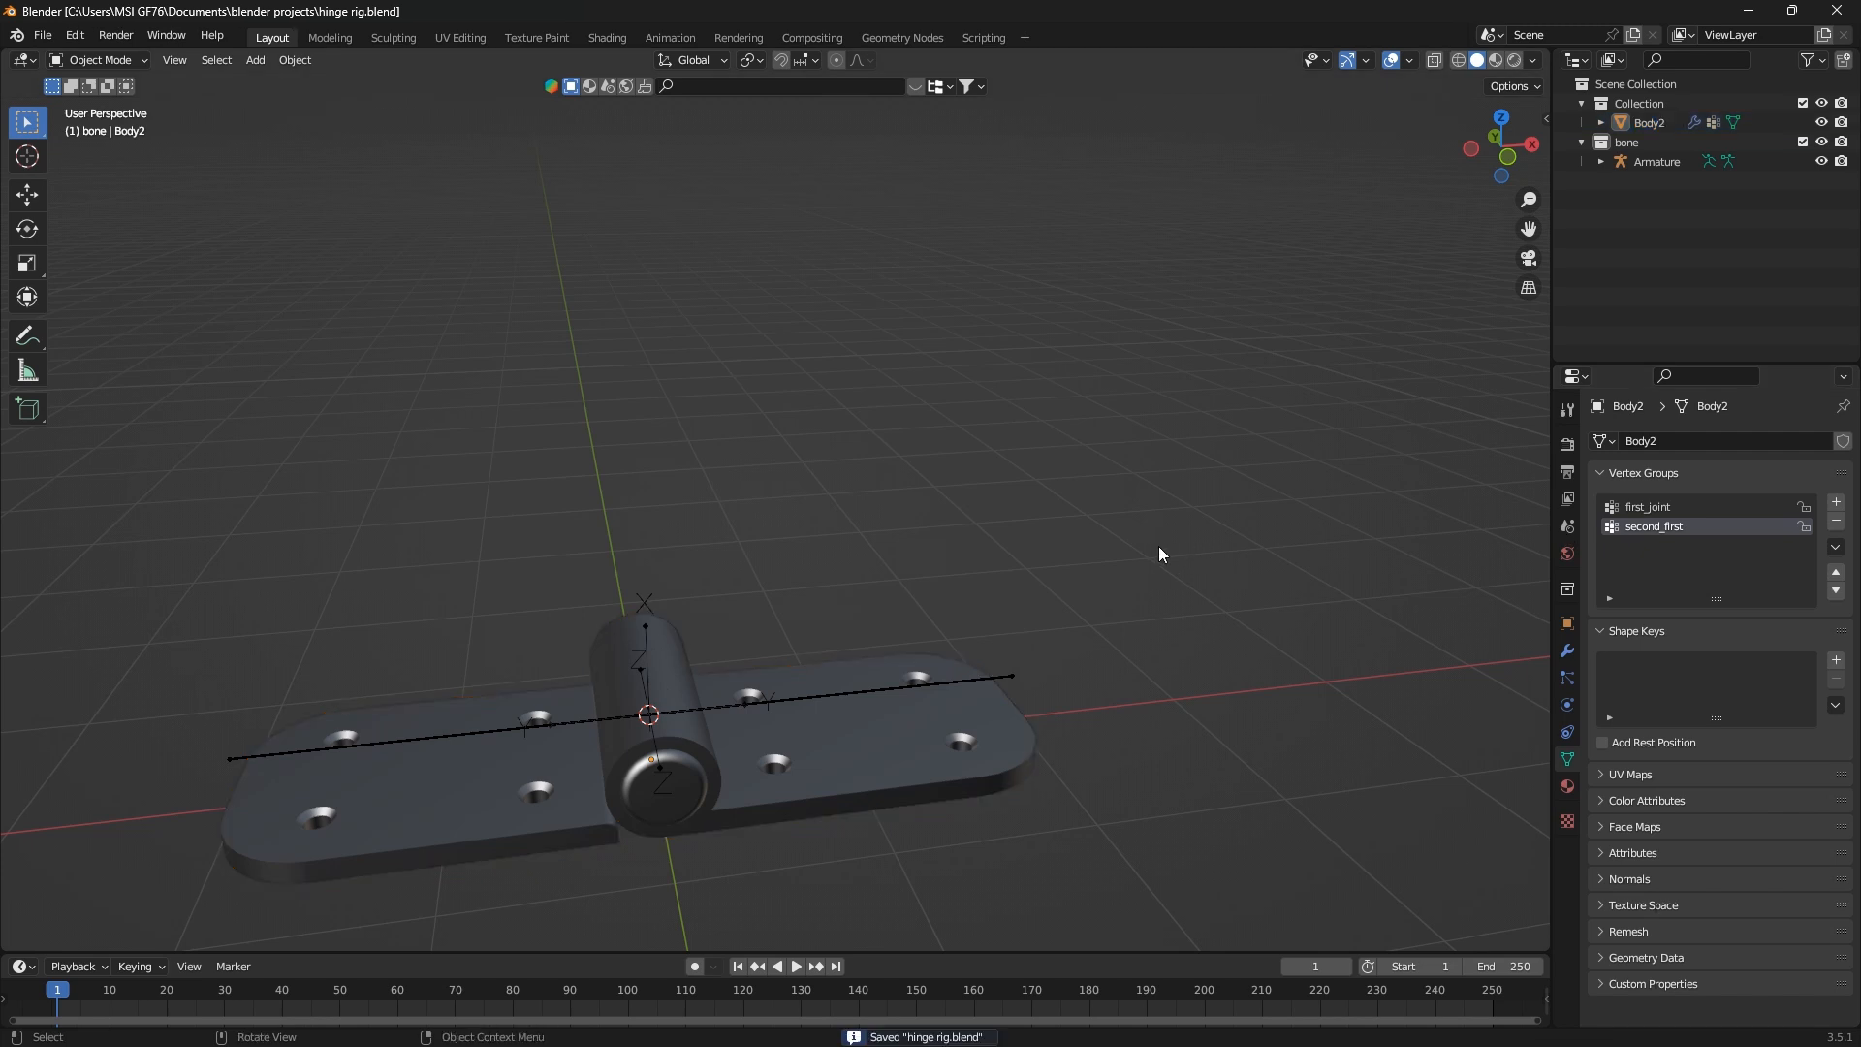
# Select the armature and put it into Pose Mode
pyautogui.moveTo(1021, 701); pyautogui.dragTo(887, 627, button='middle')
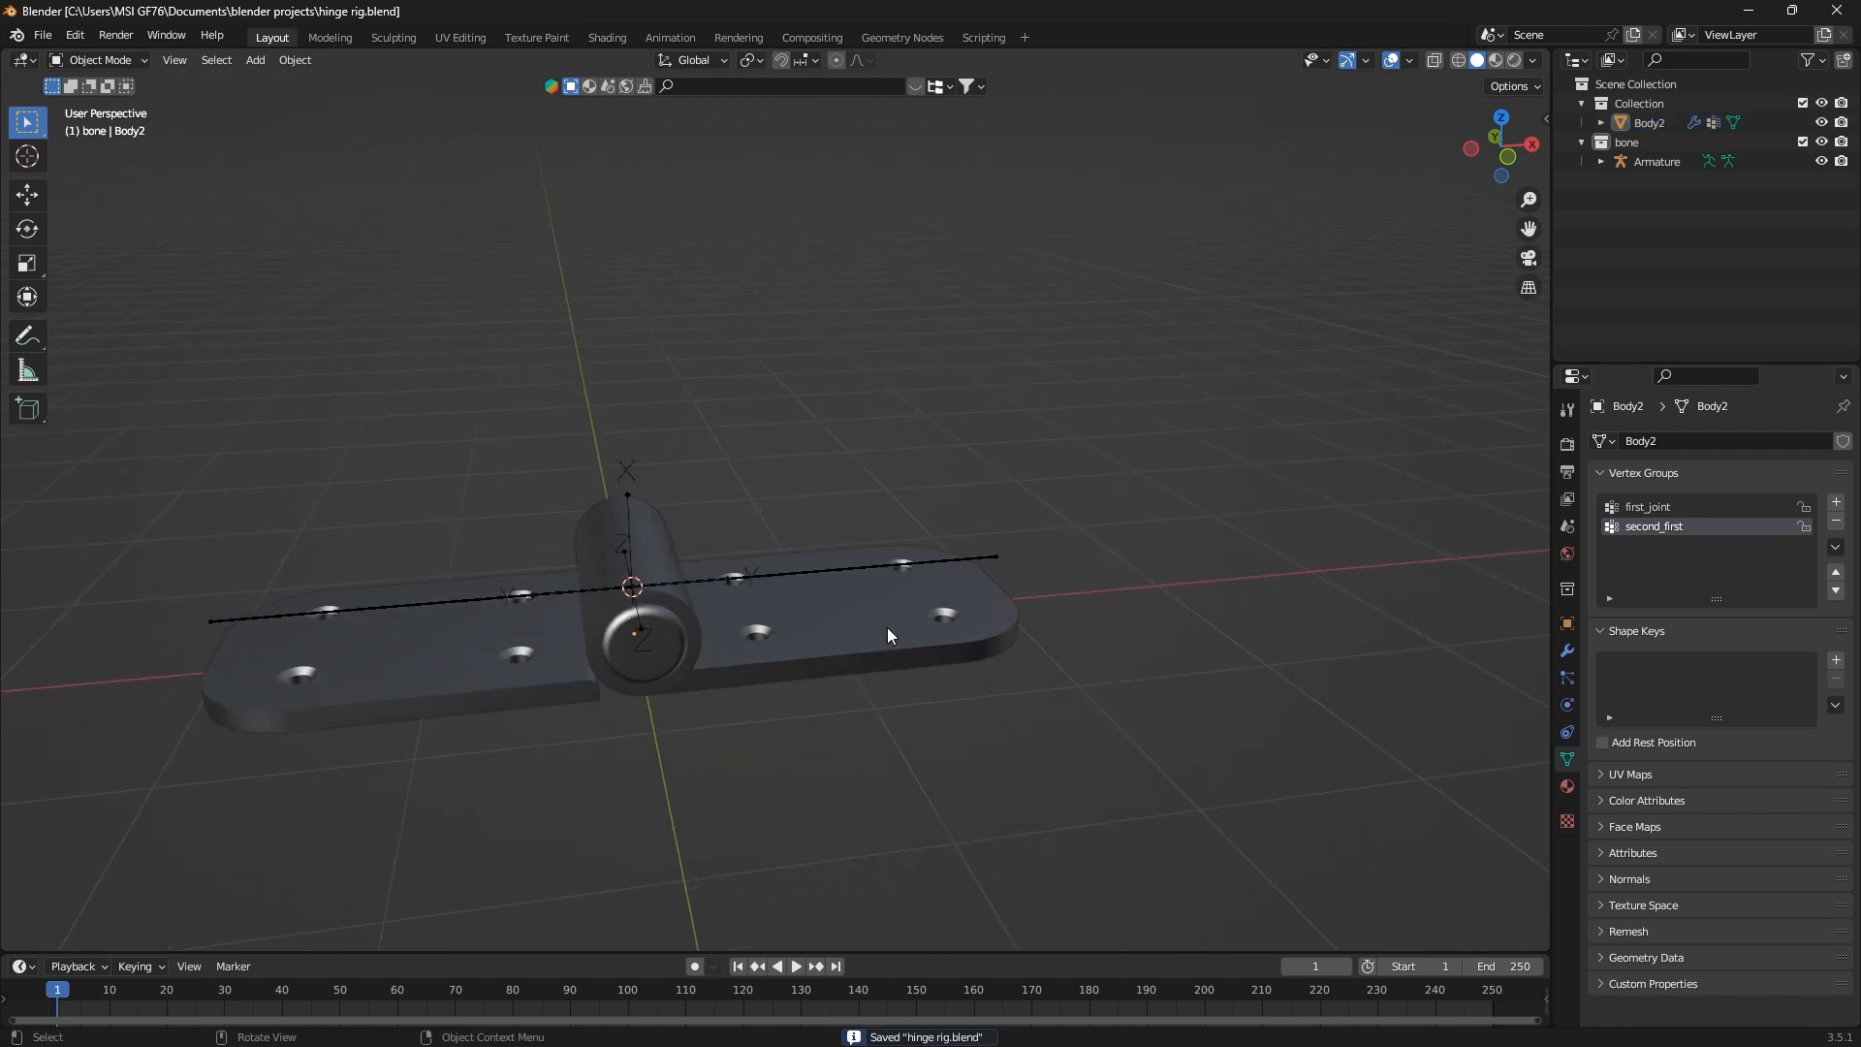
pyautogui.click(869, 635)
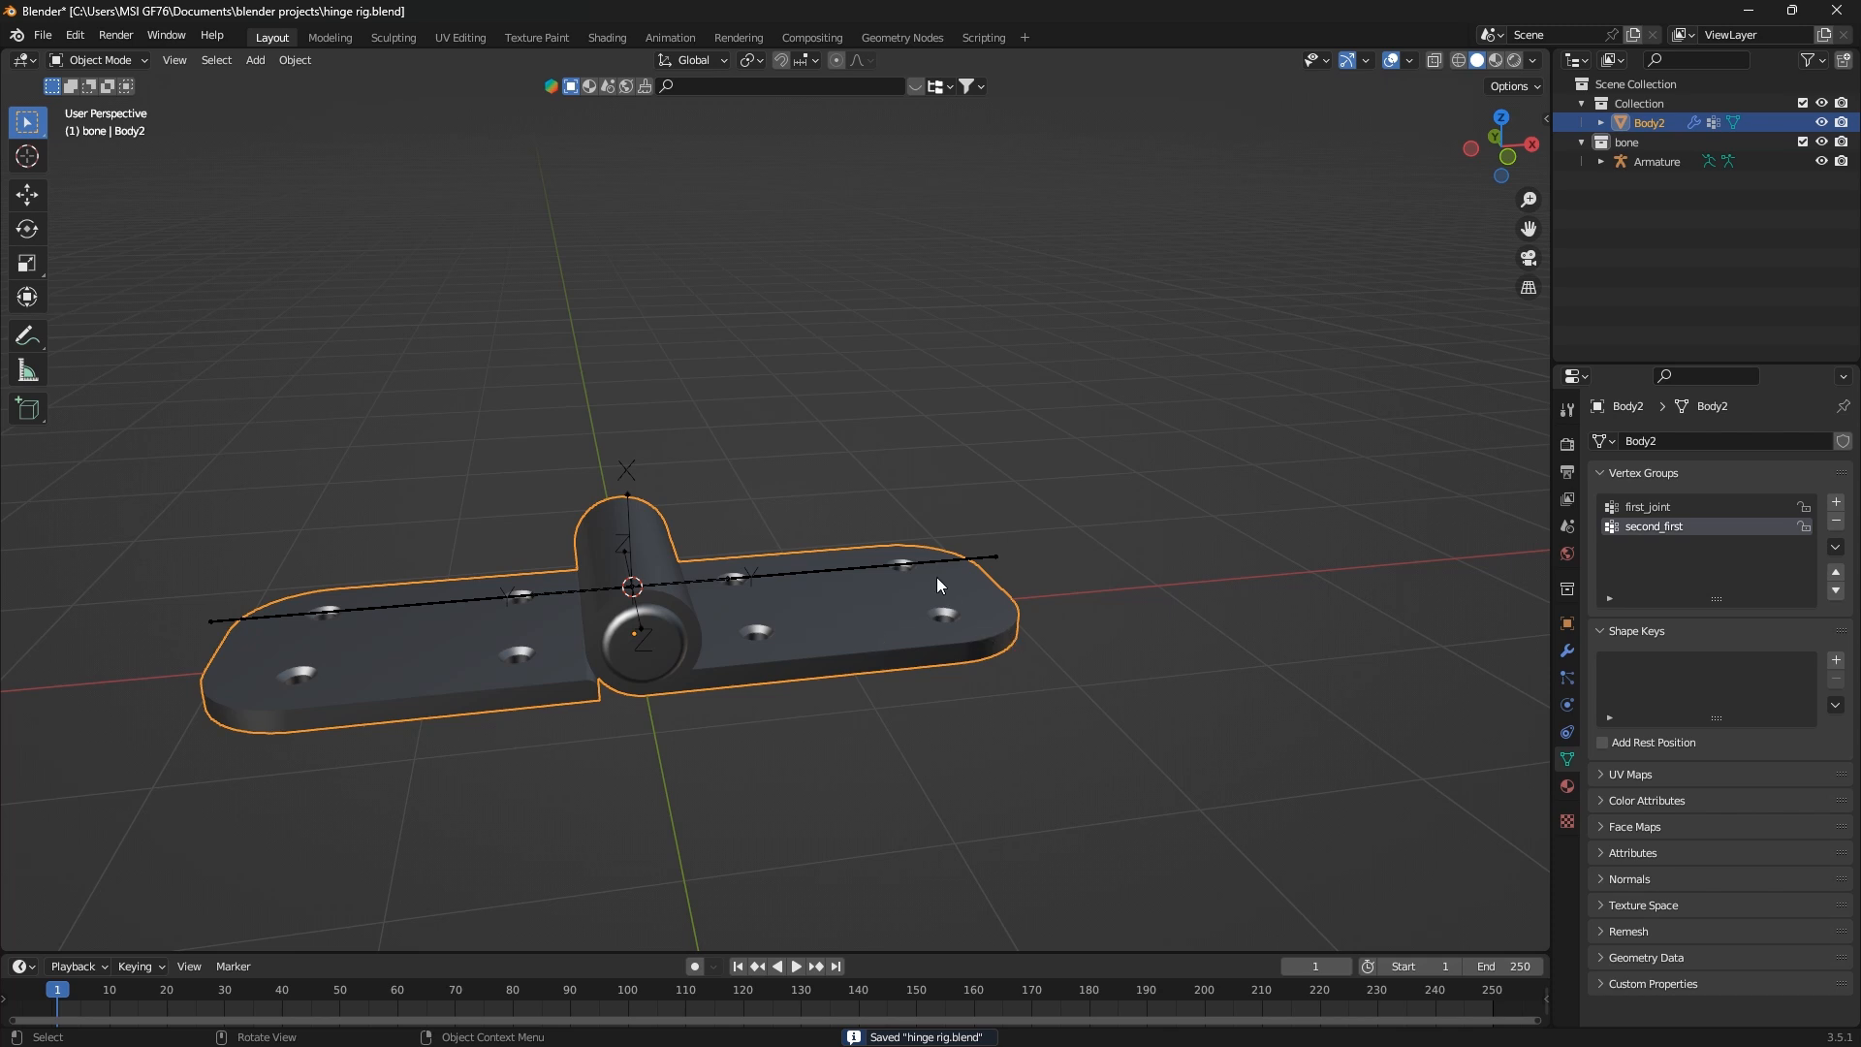
pyautogui.click(911, 563)
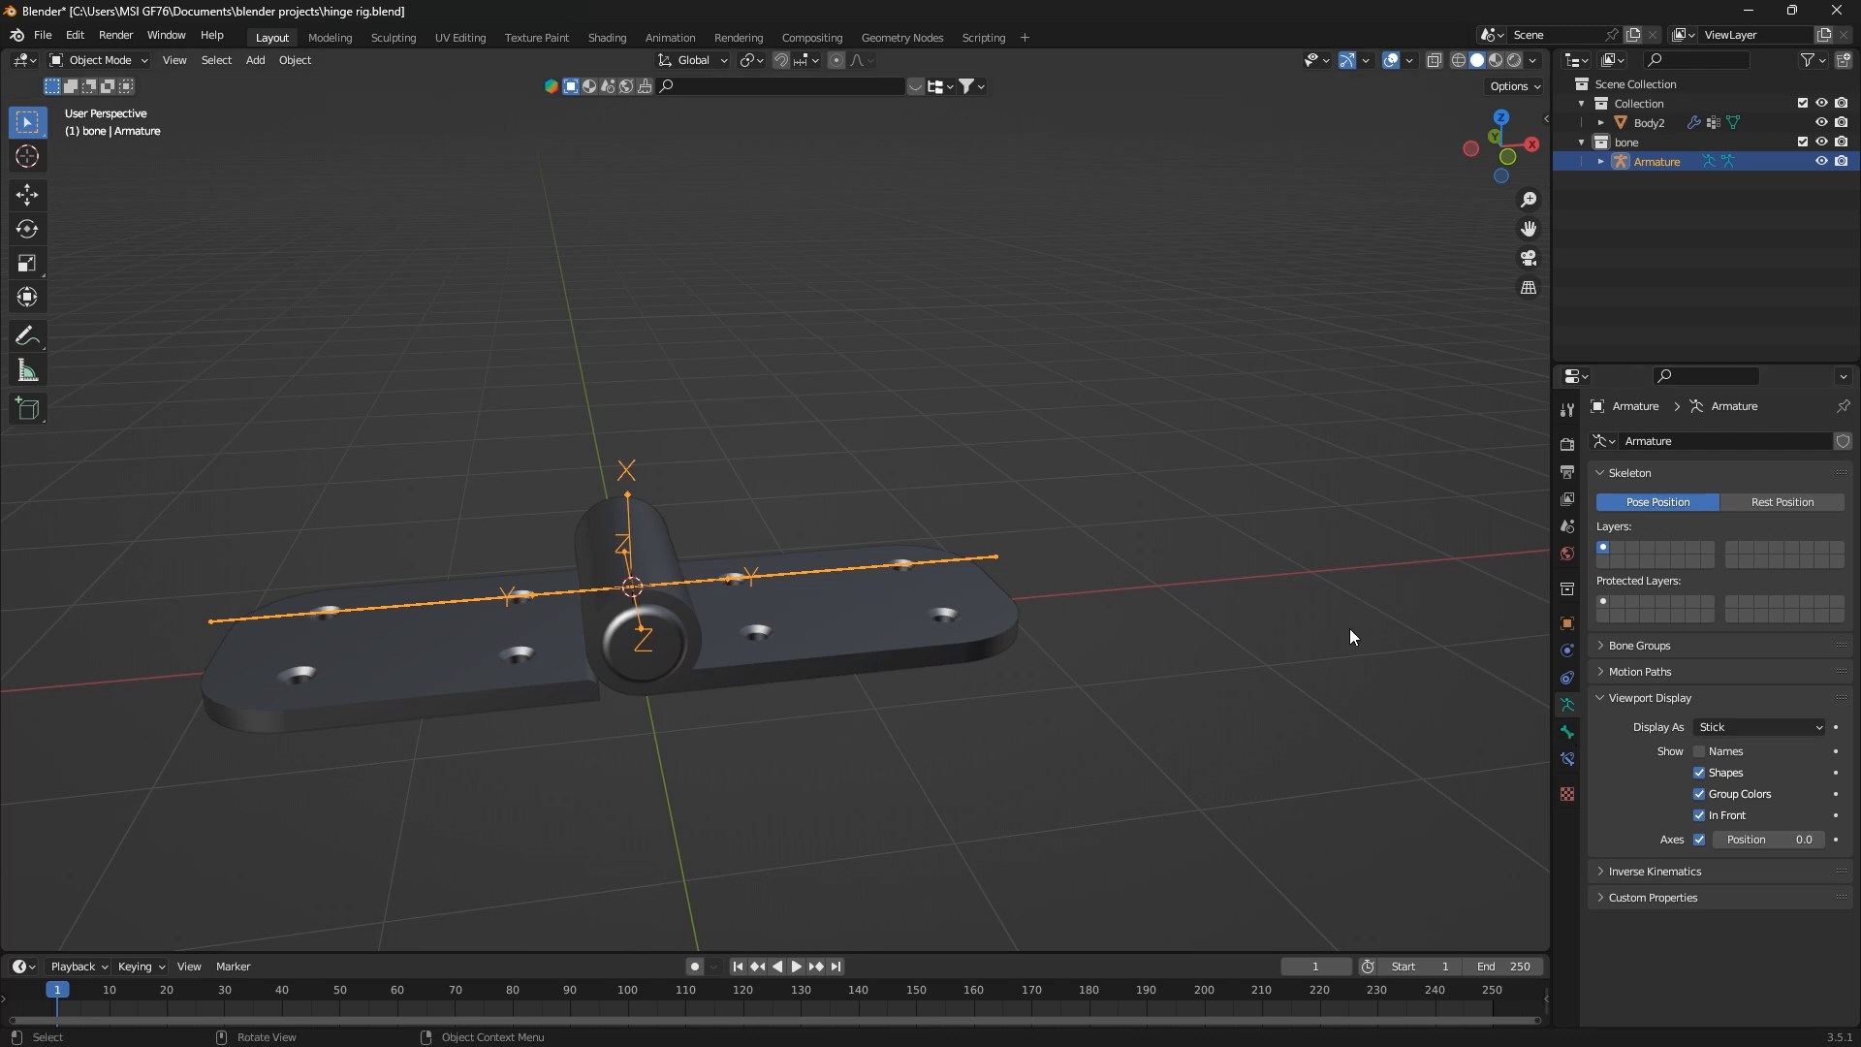
pyautogui.click(113, 67)
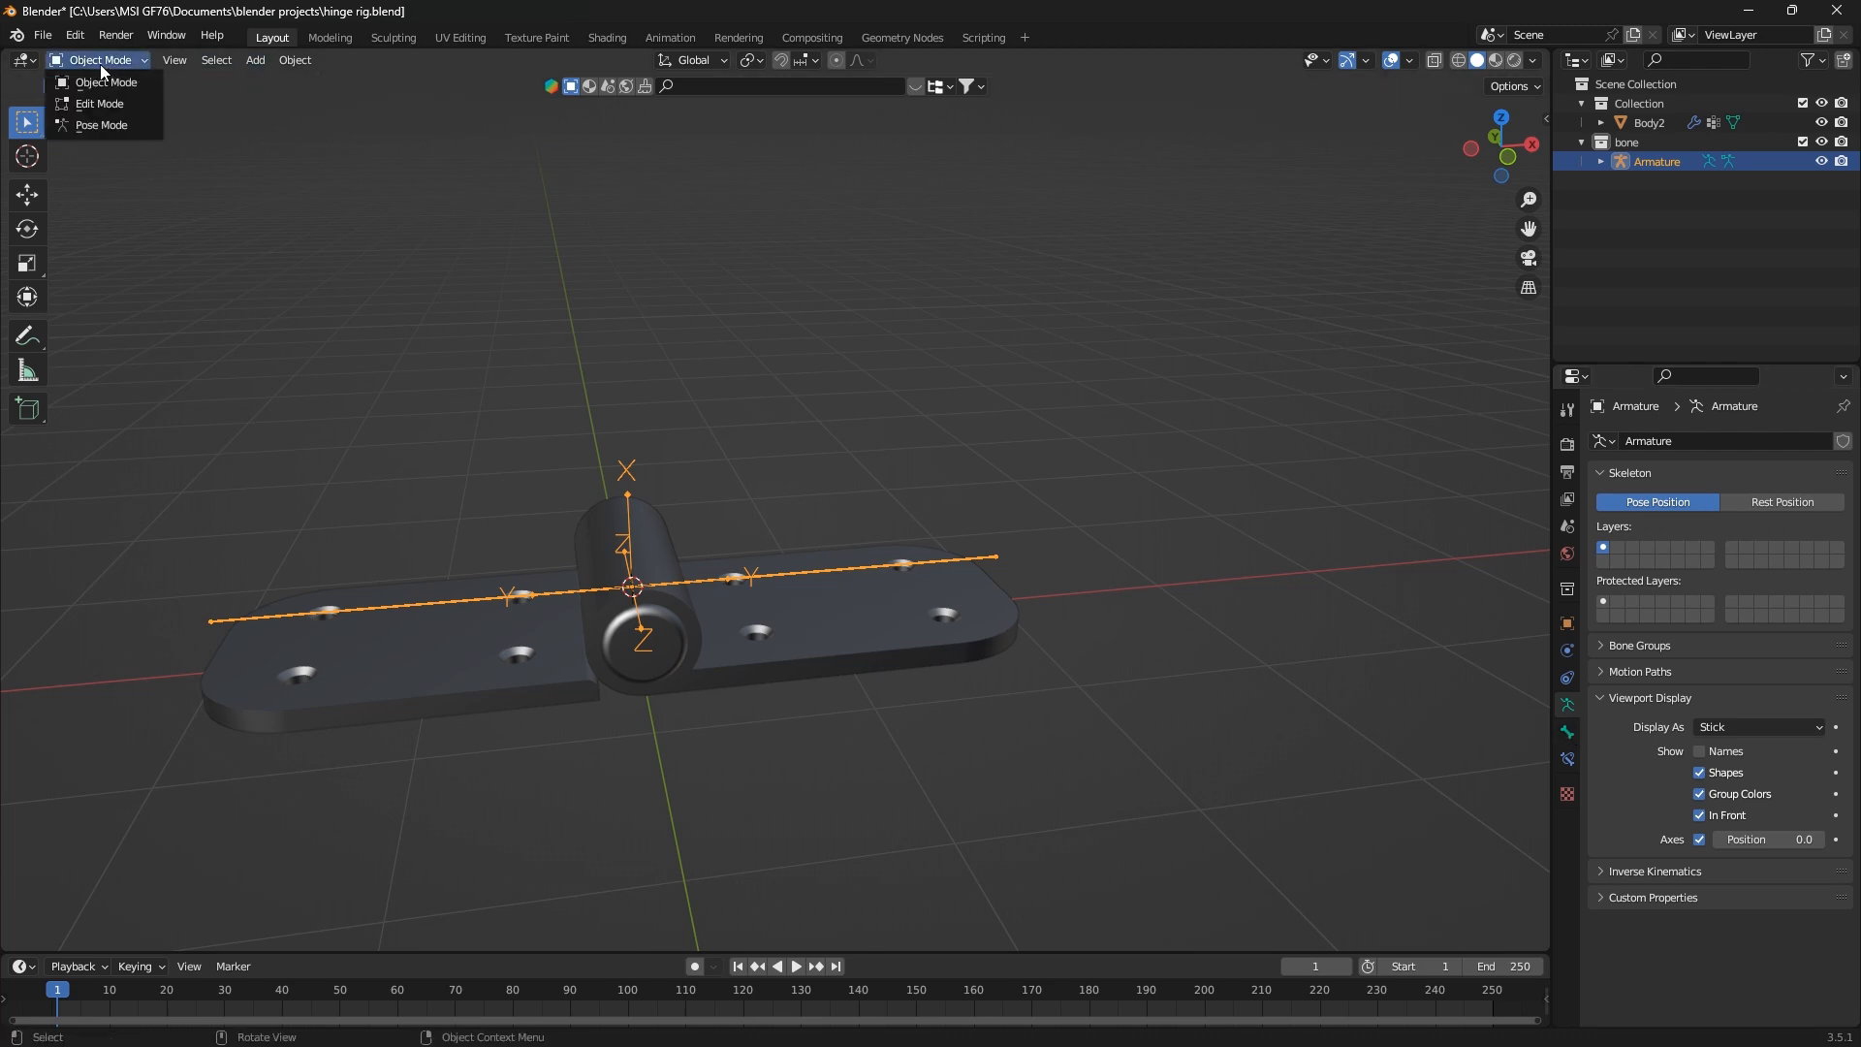
pyautogui.click(88, 125)
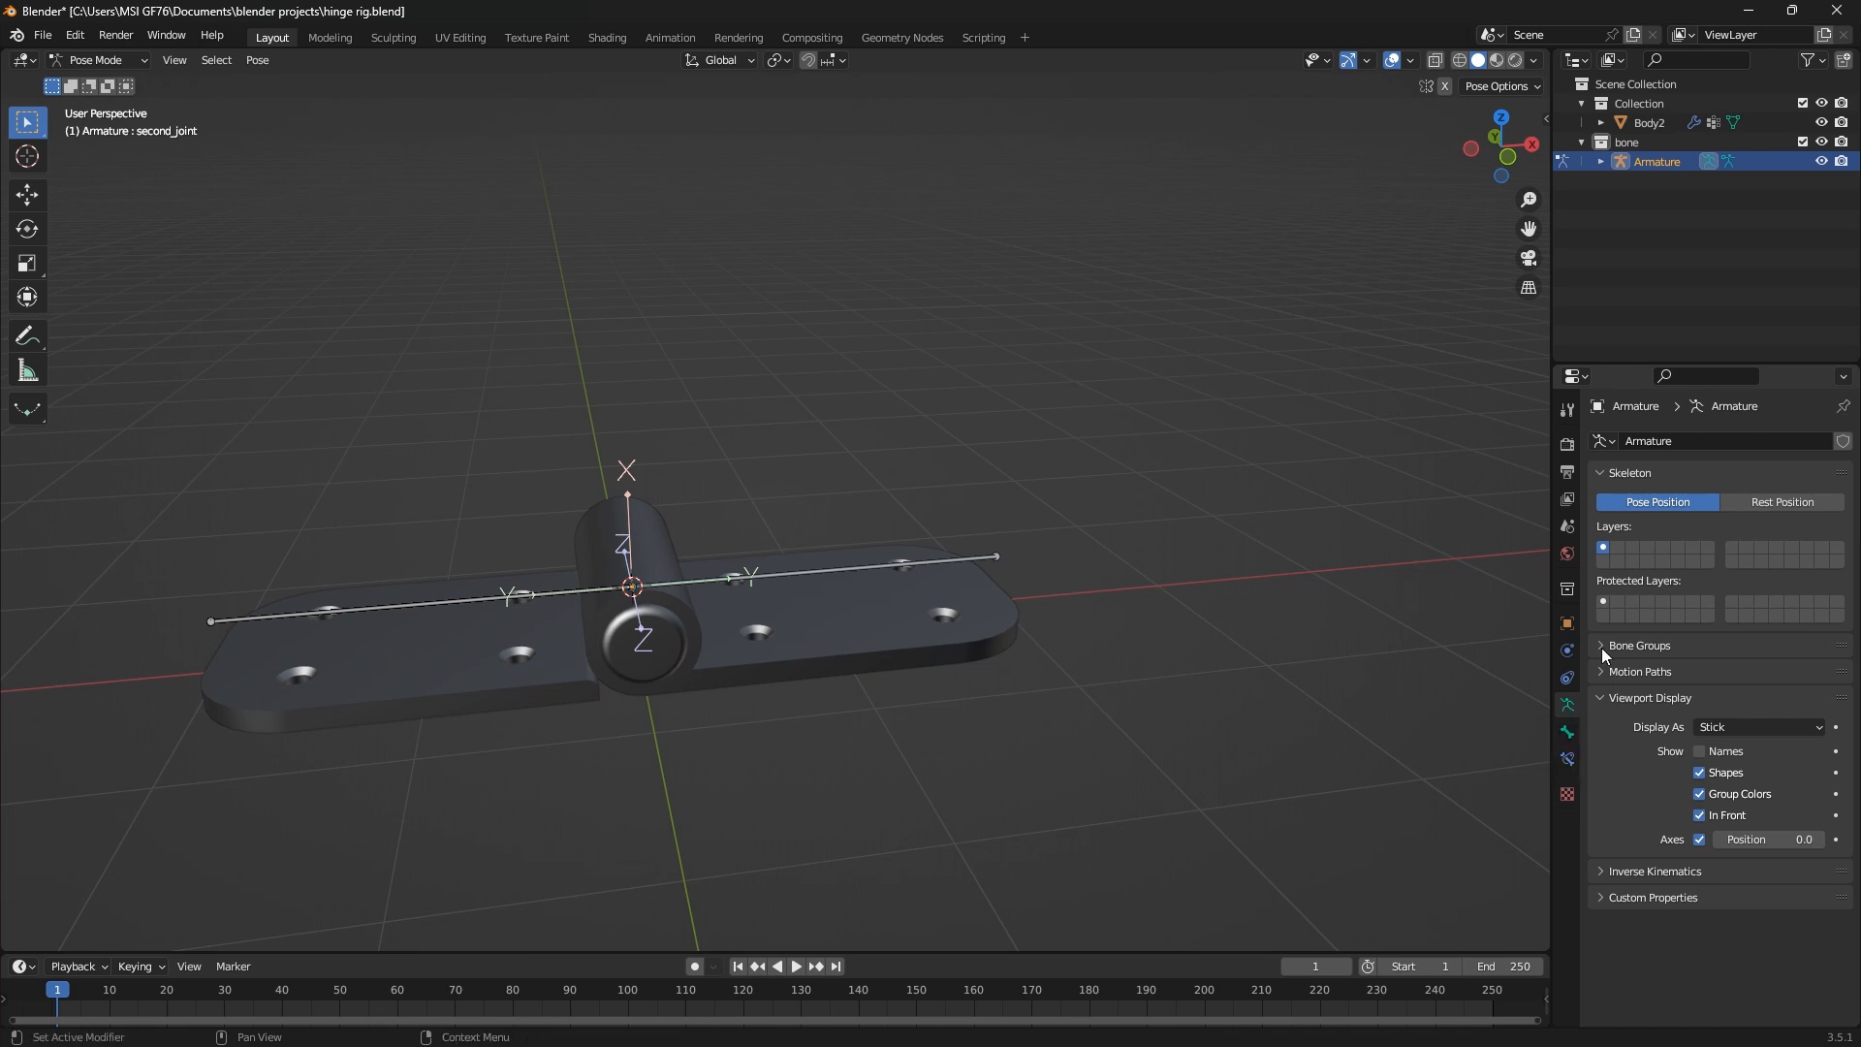
# Examine the second_joint bone's property sections and the bone constraints of both hinge bones
pyautogui.click(1568, 734)
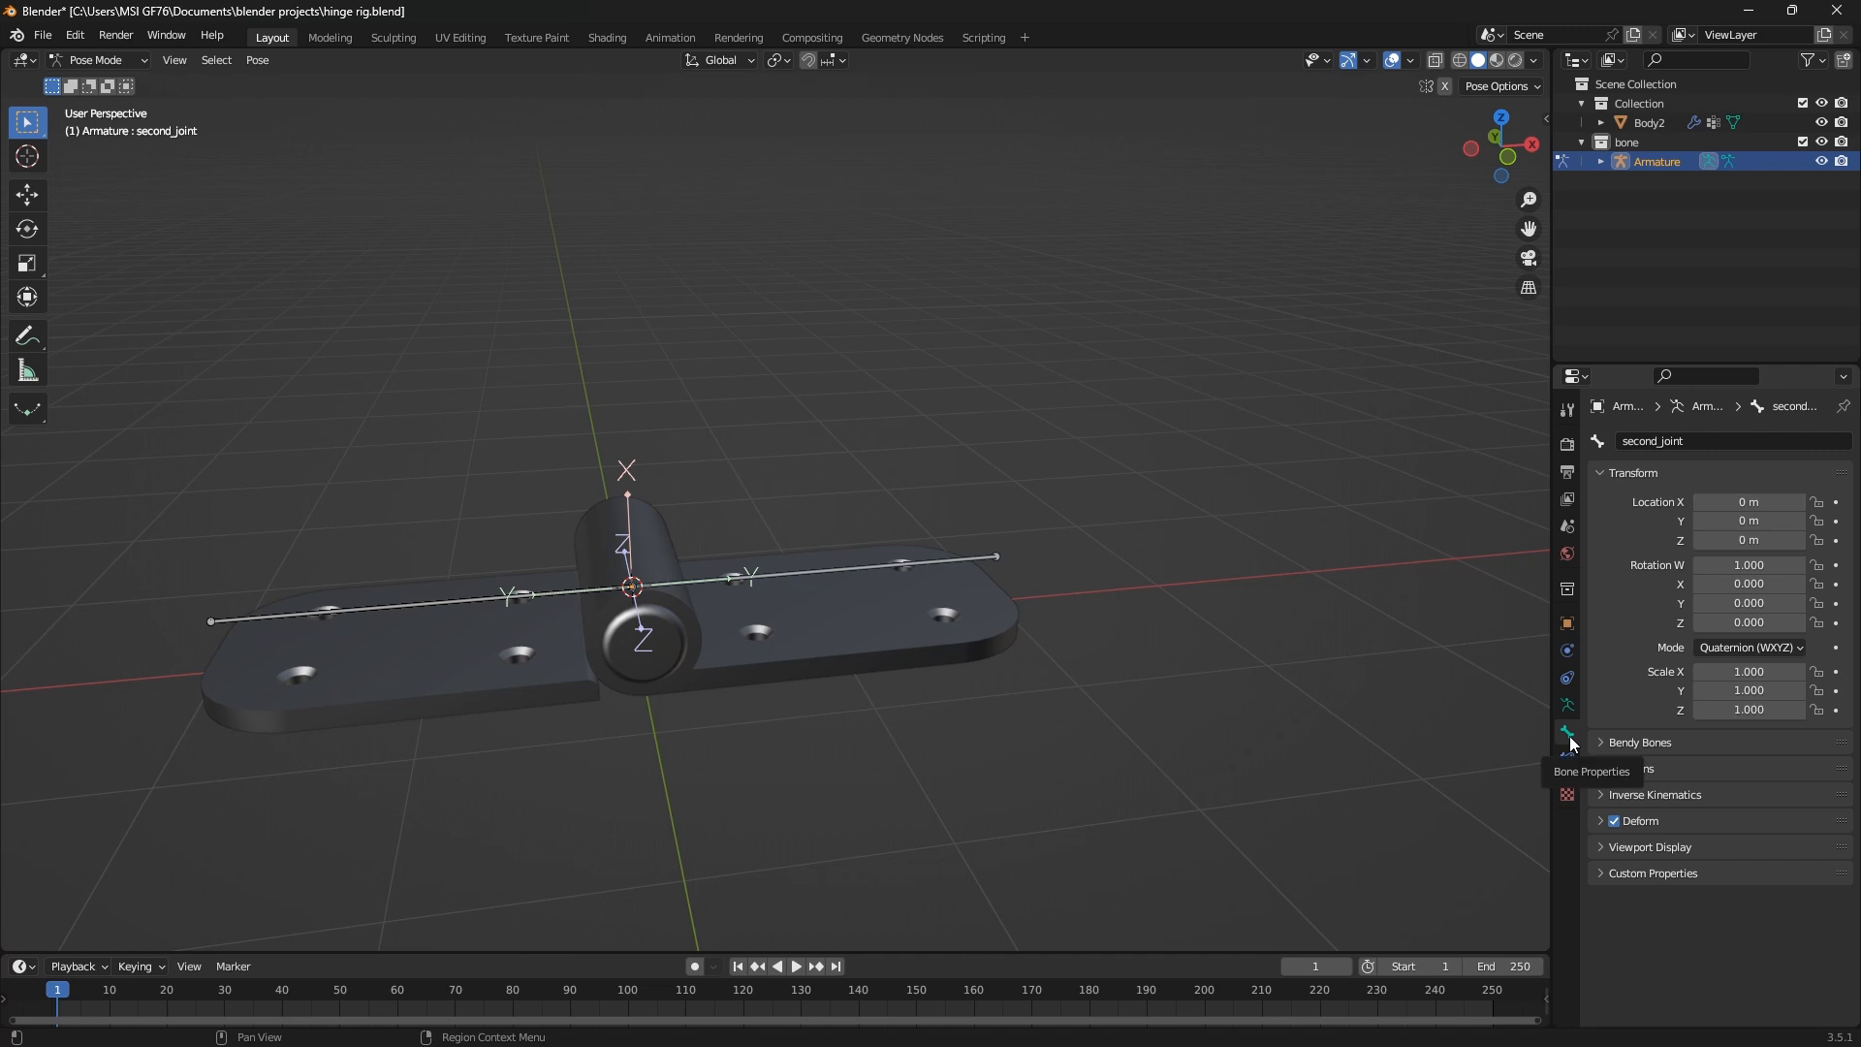
pyautogui.click(1607, 847)
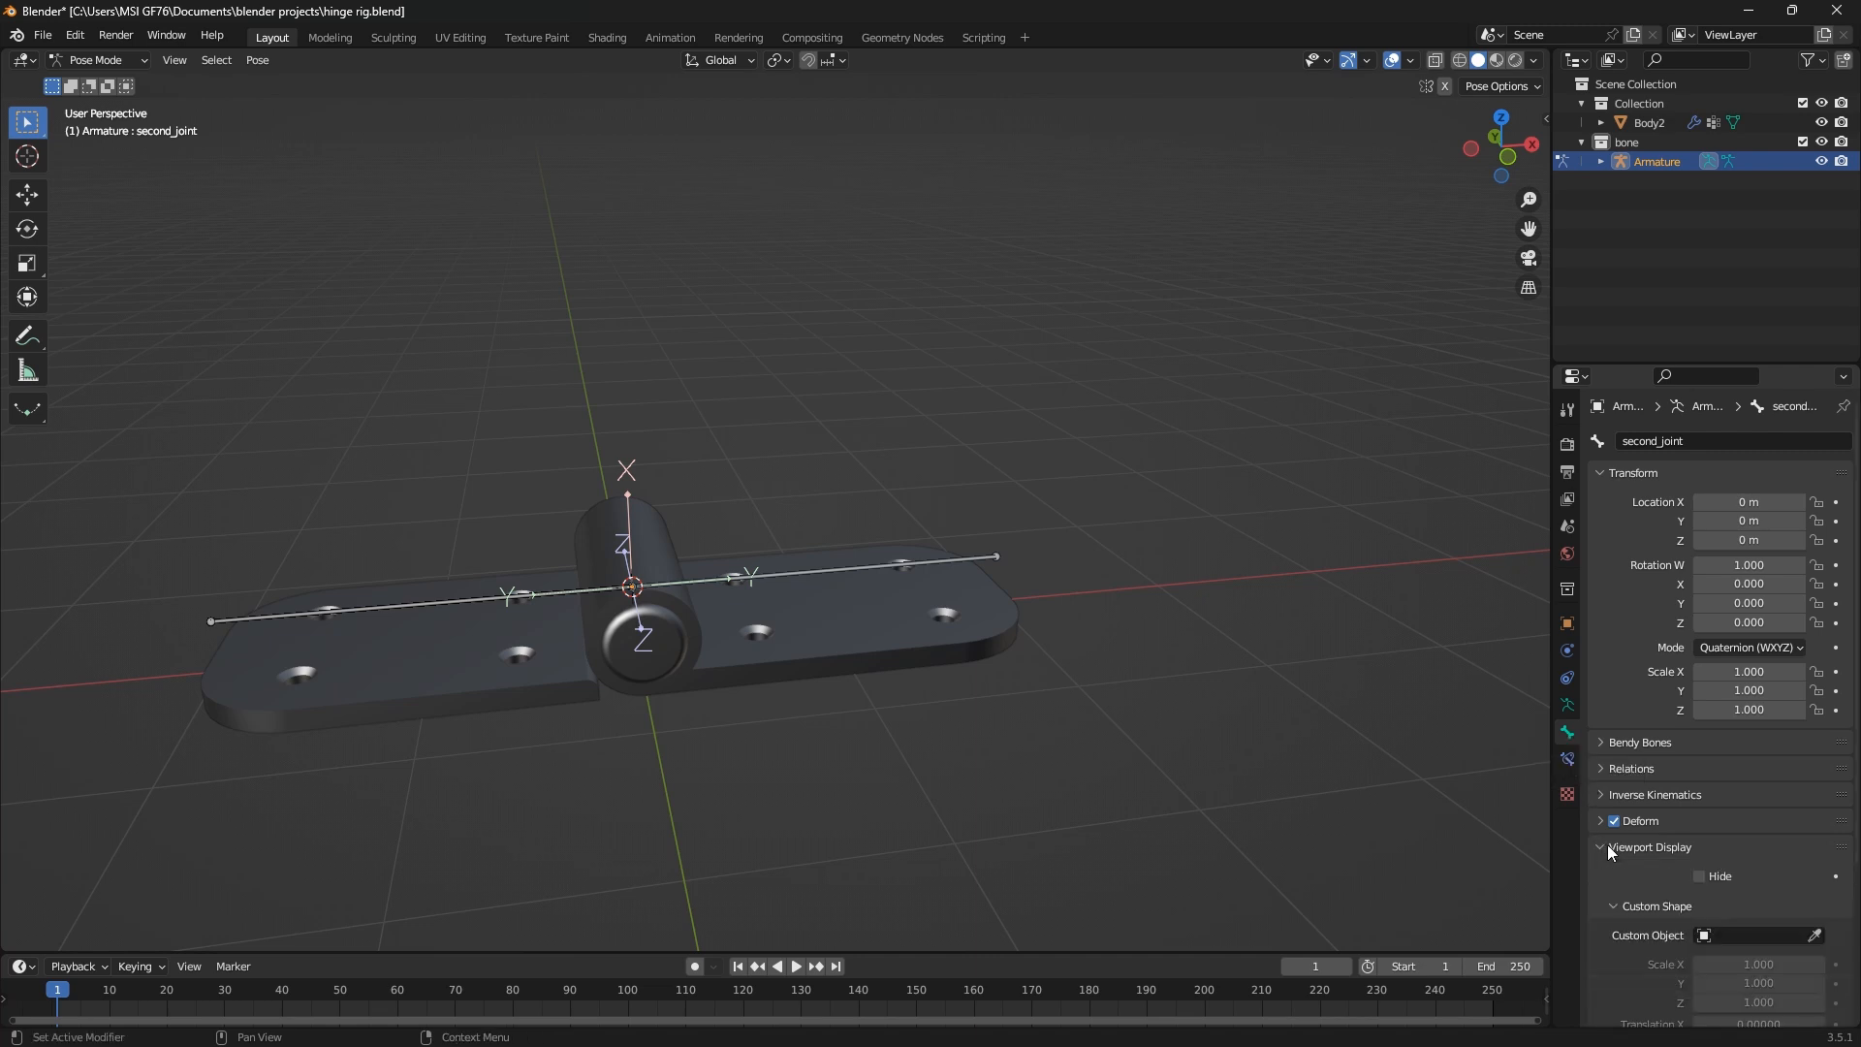
pyautogui.click(1607, 846)
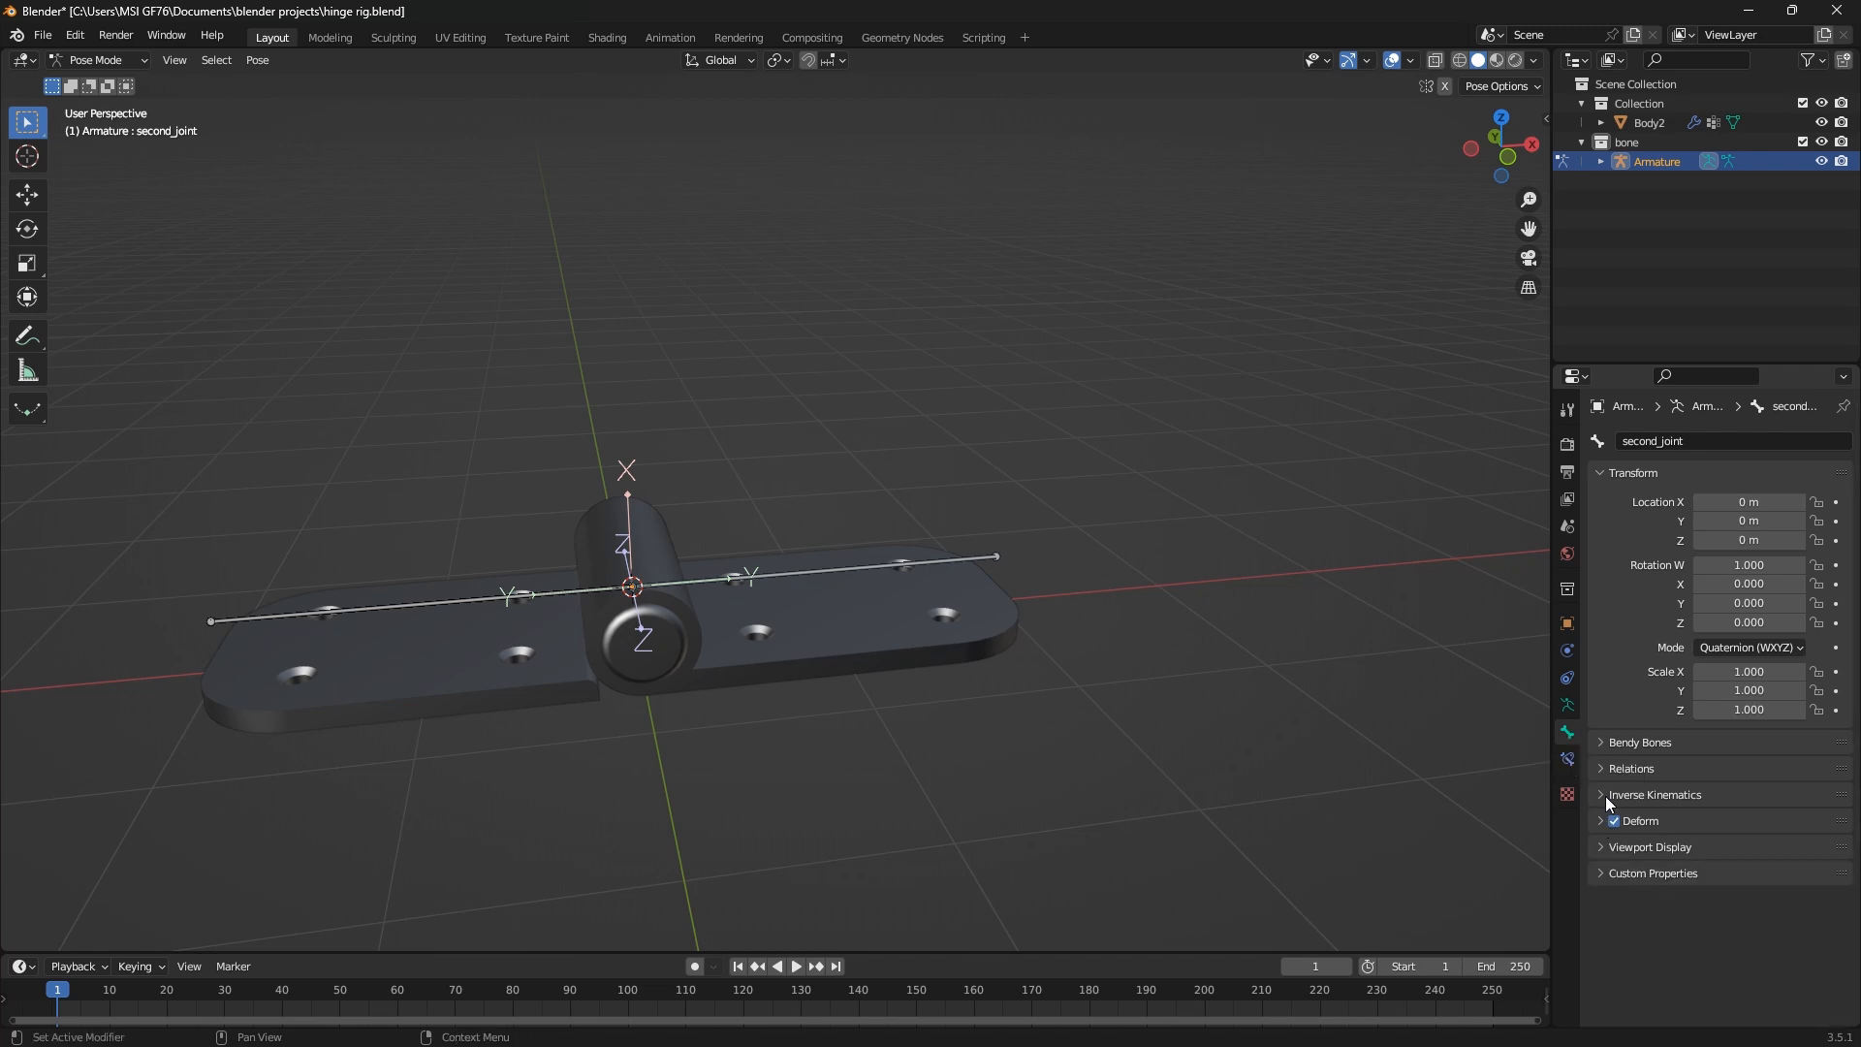
pyautogui.click(1605, 797)
pyautogui.click(1605, 796)
pyautogui.click(1603, 772)
pyautogui.click(1603, 773)
pyautogui.click(1601, 741)
pyautogui.click(1601, 742)
pyautogui.click(1565, 760)
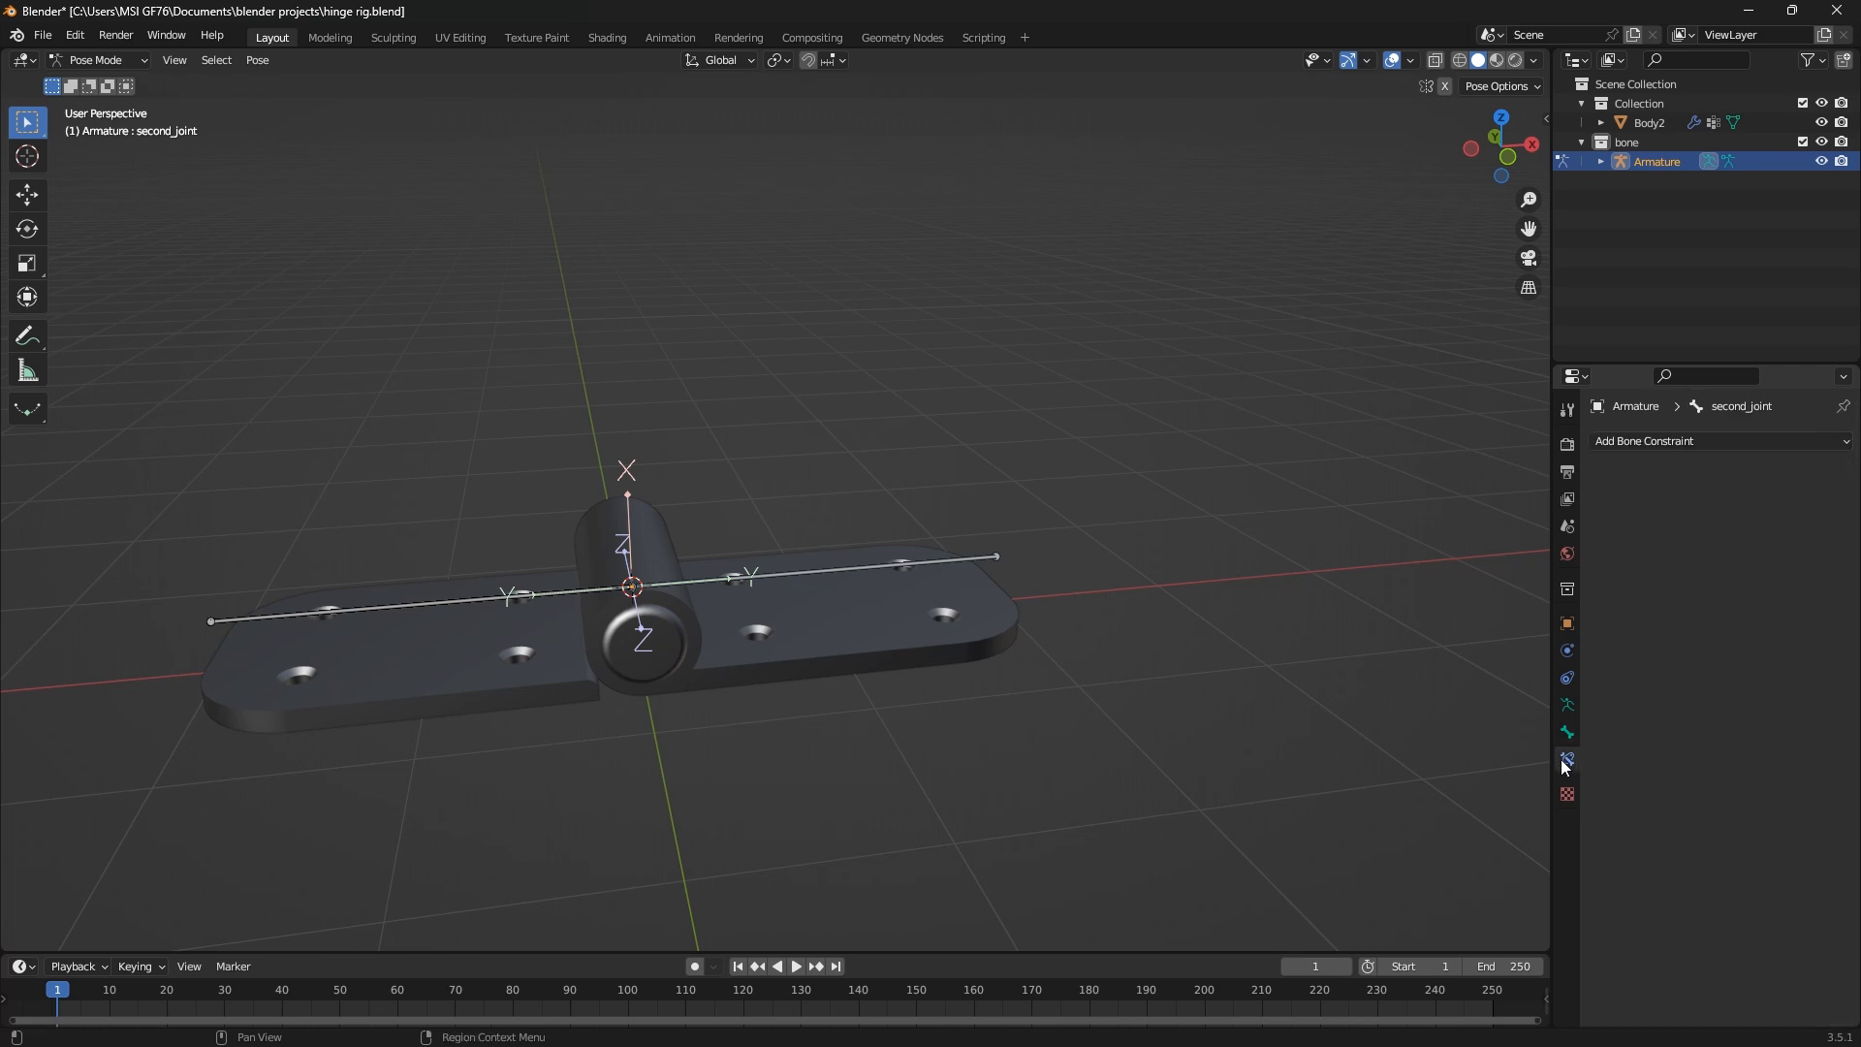
pyautogui.click(468, 608)
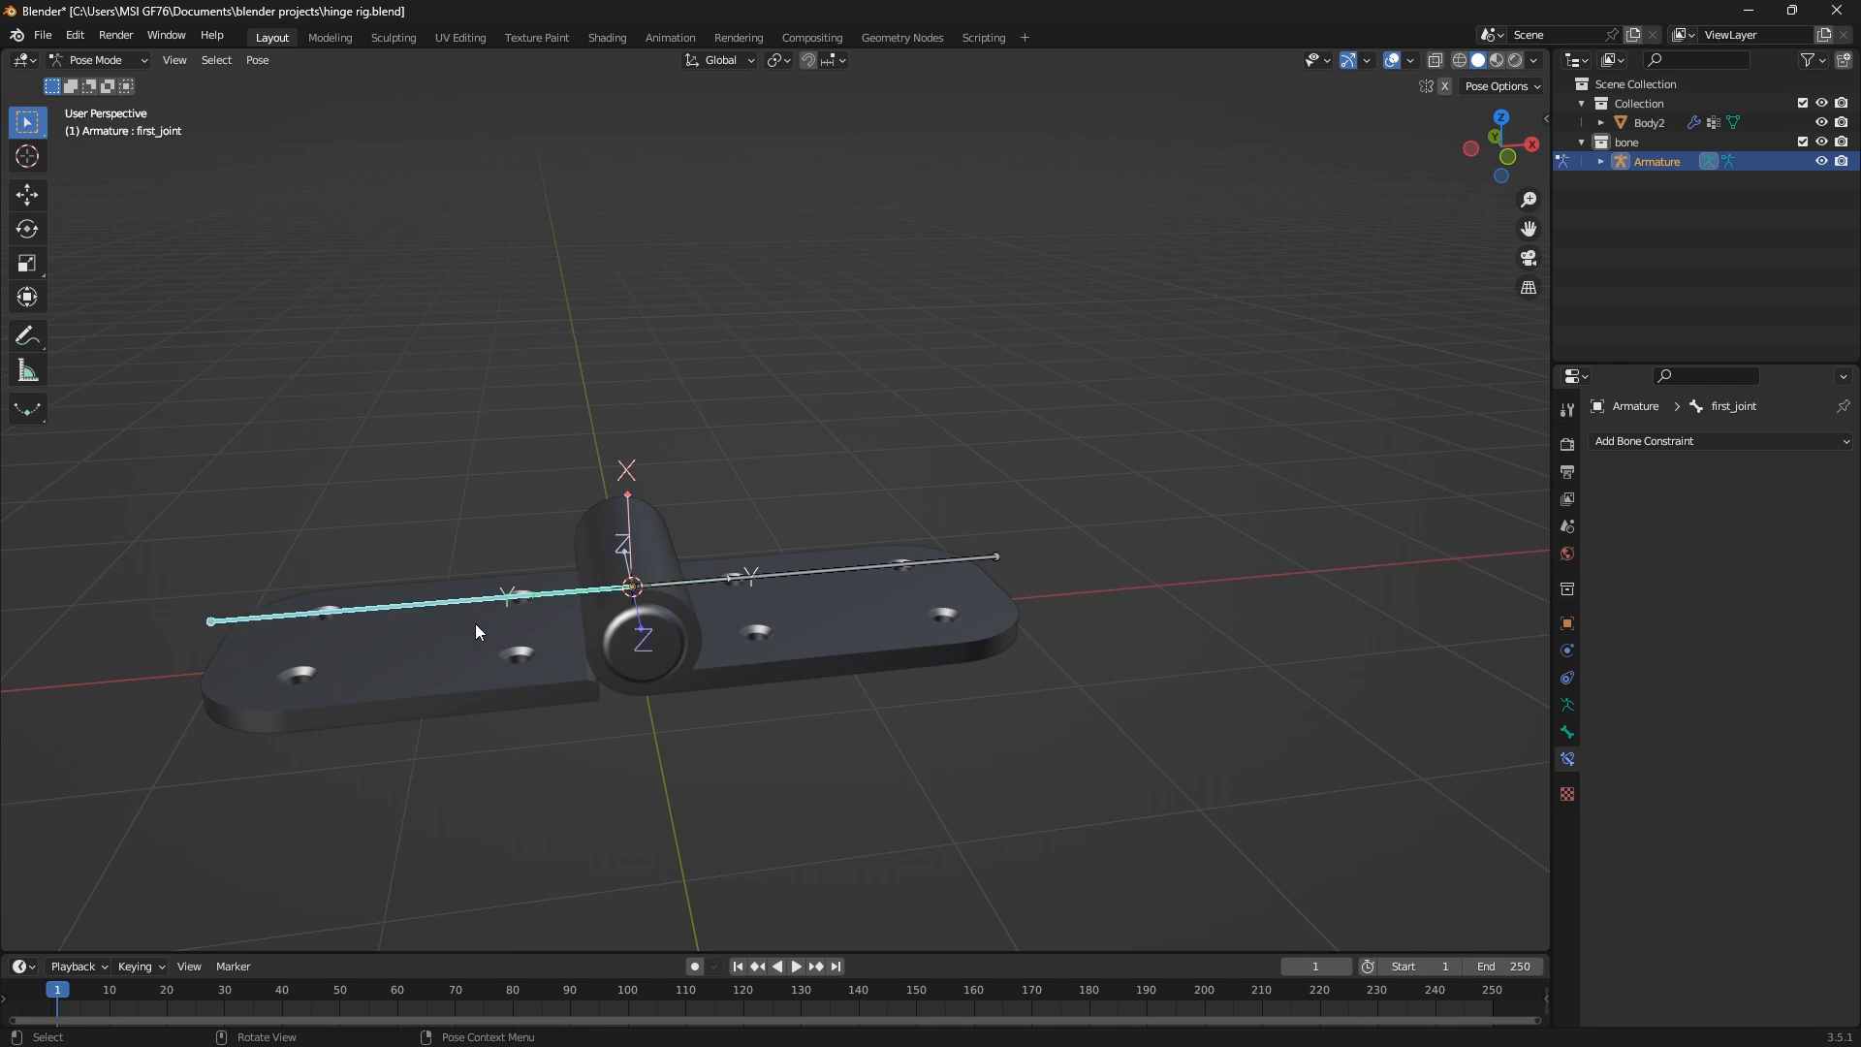
pyautogui.click(475, 712)
# Leave Pose Mode and open the hinge mesh Body2 in Edit Mode
pyautogui.click(92, 66)
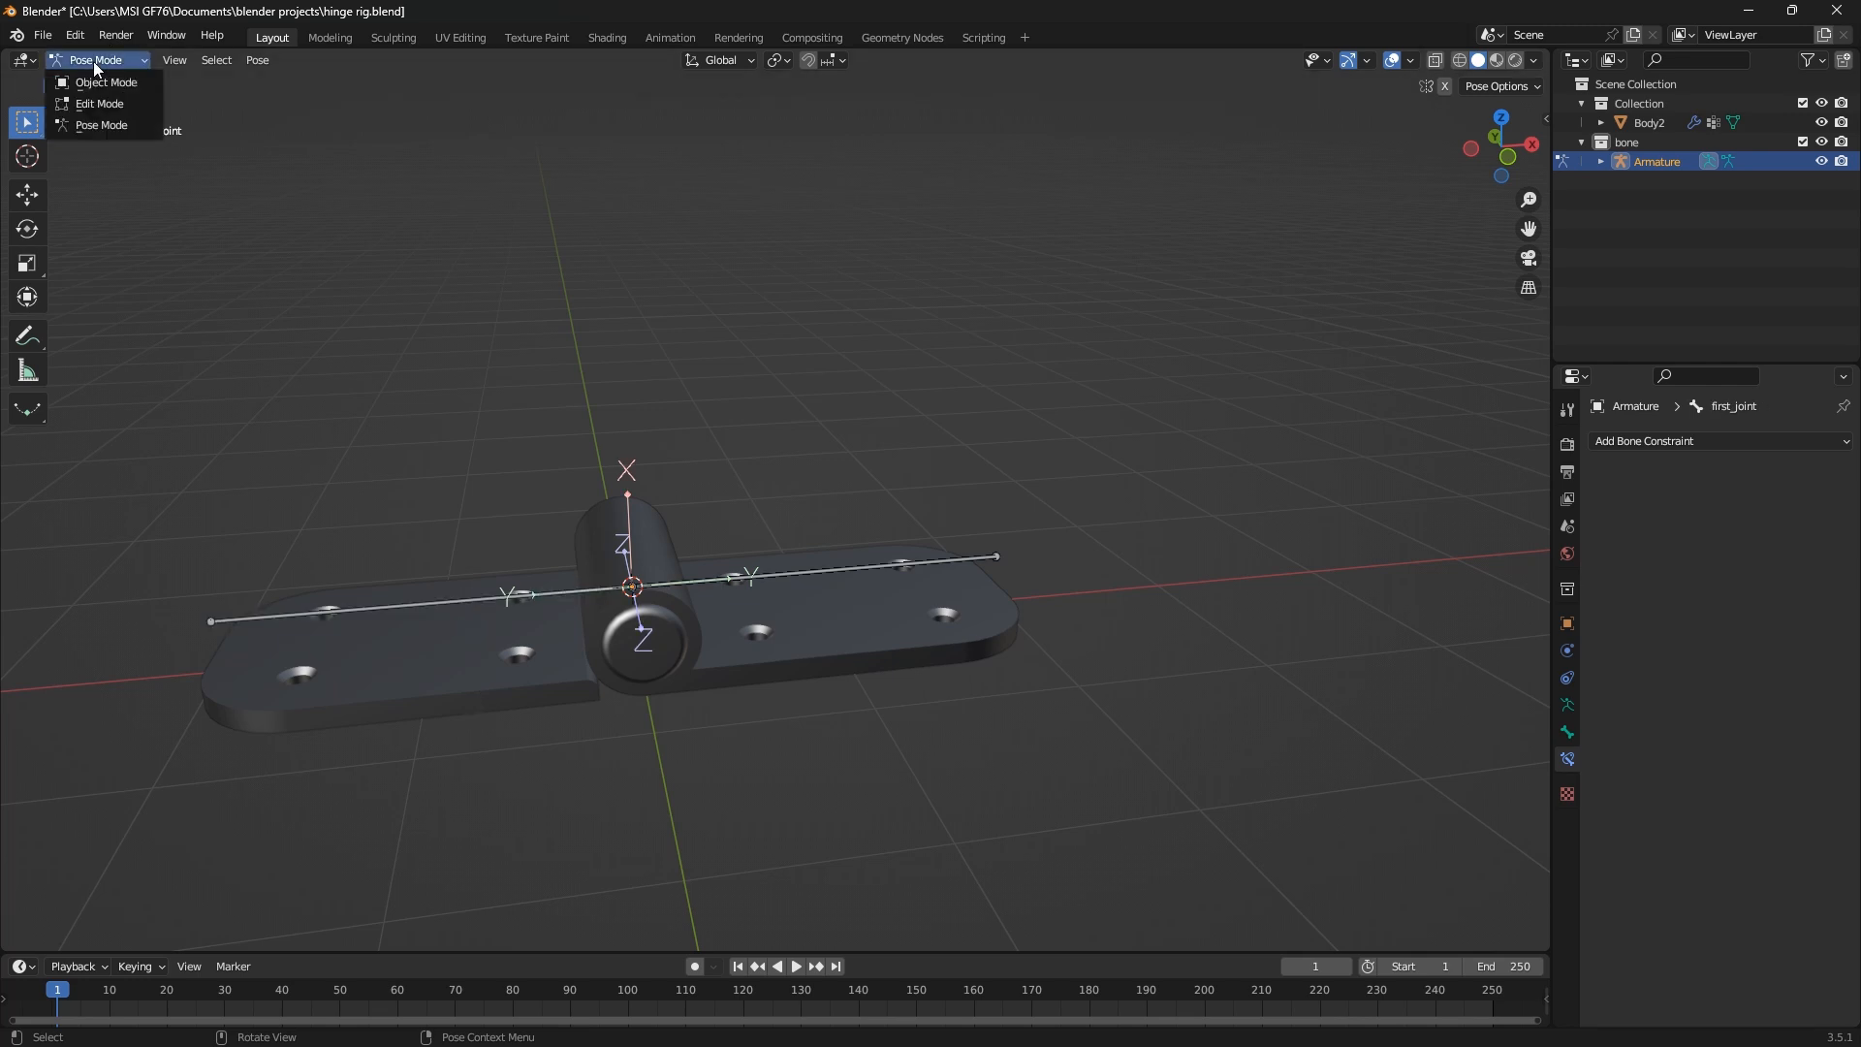
pyautogui.click(95, 83)
pyautogui.click(489, 663)
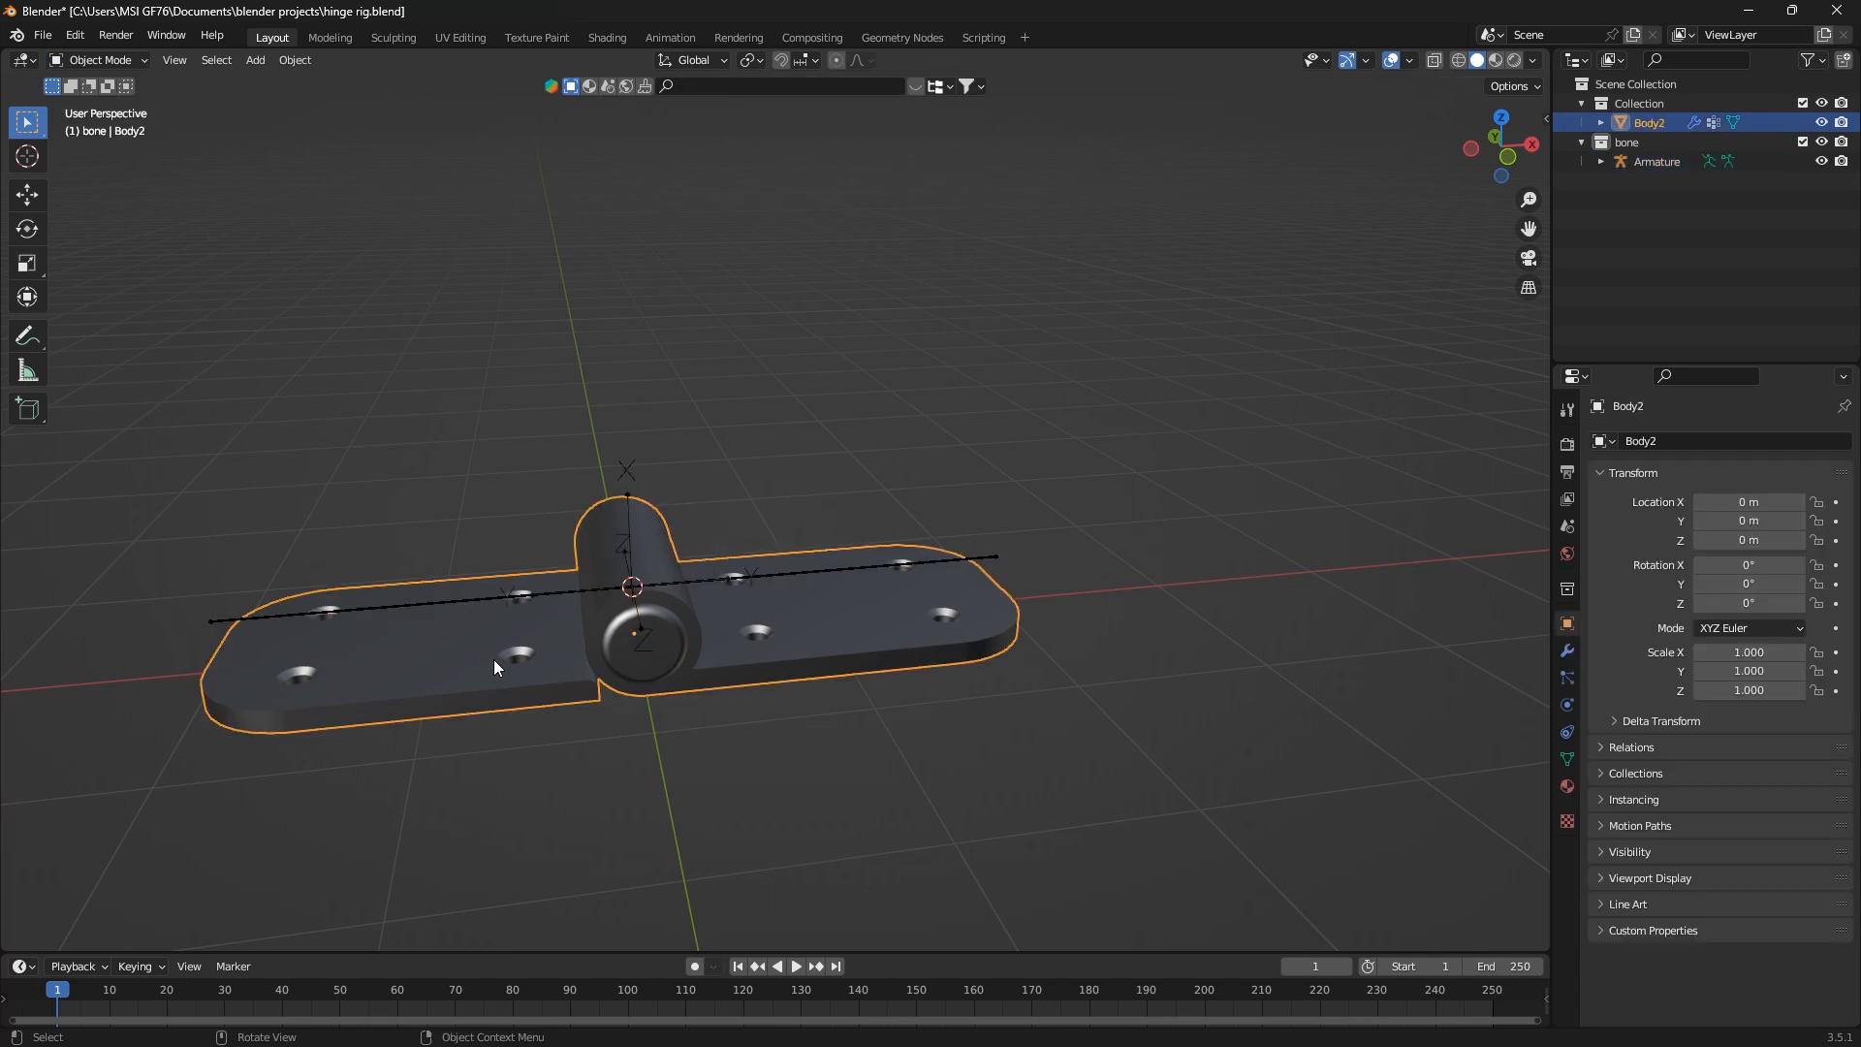
pyautogui.press('Tab')
pyautogui.moveTo(494, 660)
pyautogui.mouseDown(button='middle')
pyautogui.moveTo(479, 678)
pyautogui.moveTo(504, 690)
pyautogui.mouseUp(button='middle')
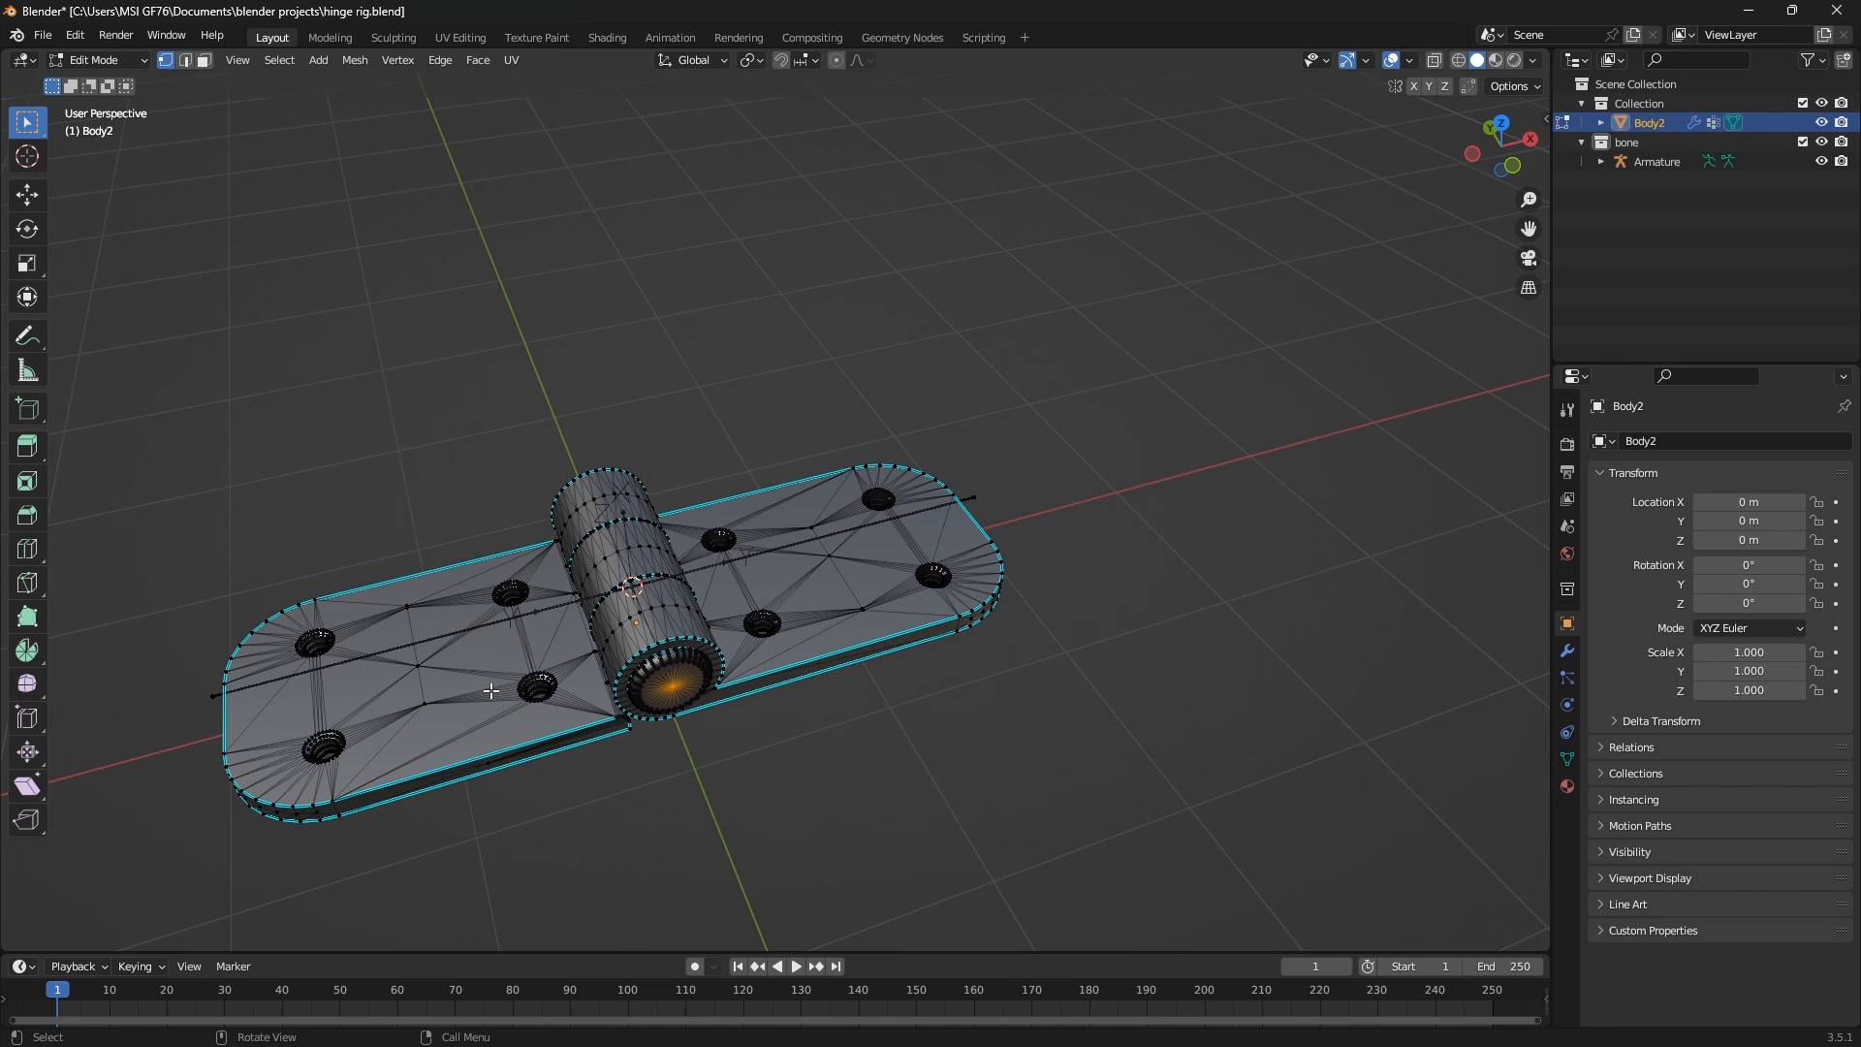
# Clear the mesh selection and select the linked geometry of the left leaf together with the pin
pyautogui.hotkey('alt', 'a')
pyautogui.press('l')
pyautogui.moveTo(596, 750); pyautogui.dragTo(630, 685, button='middle')
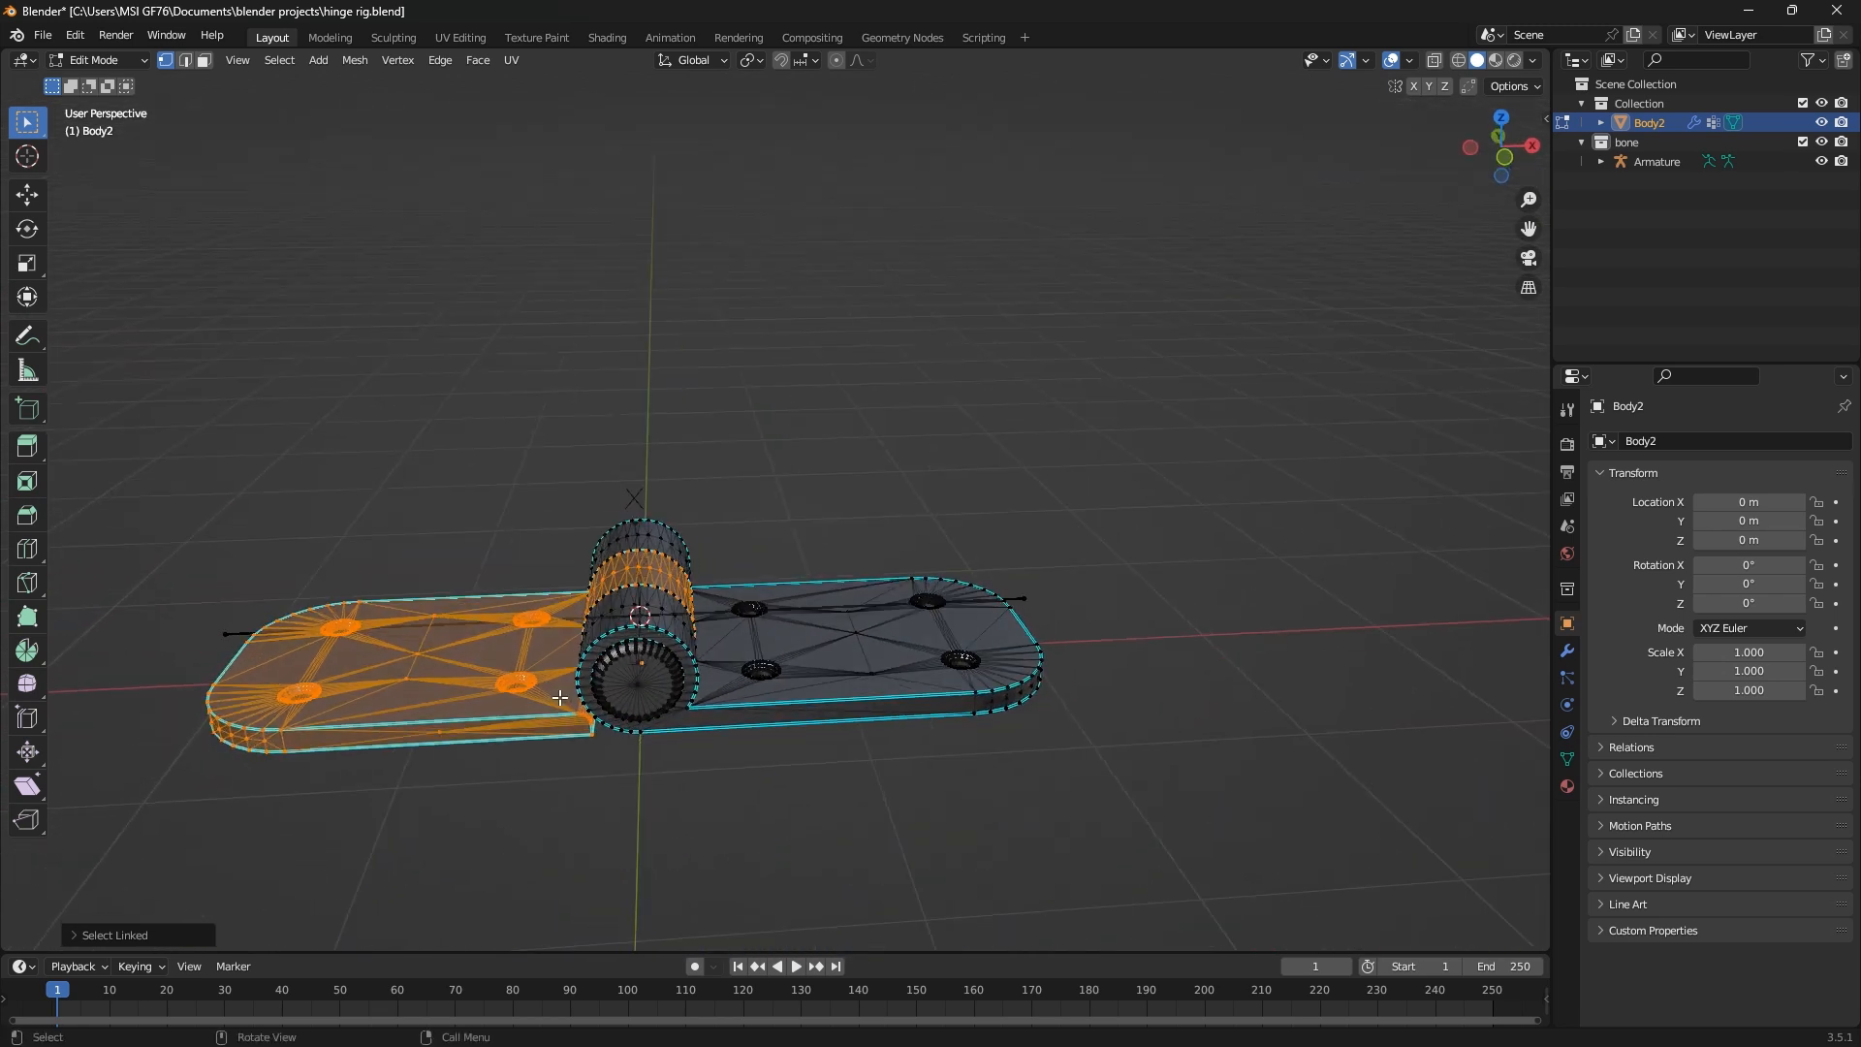
pyautogui.scroll(3, 631, 686)
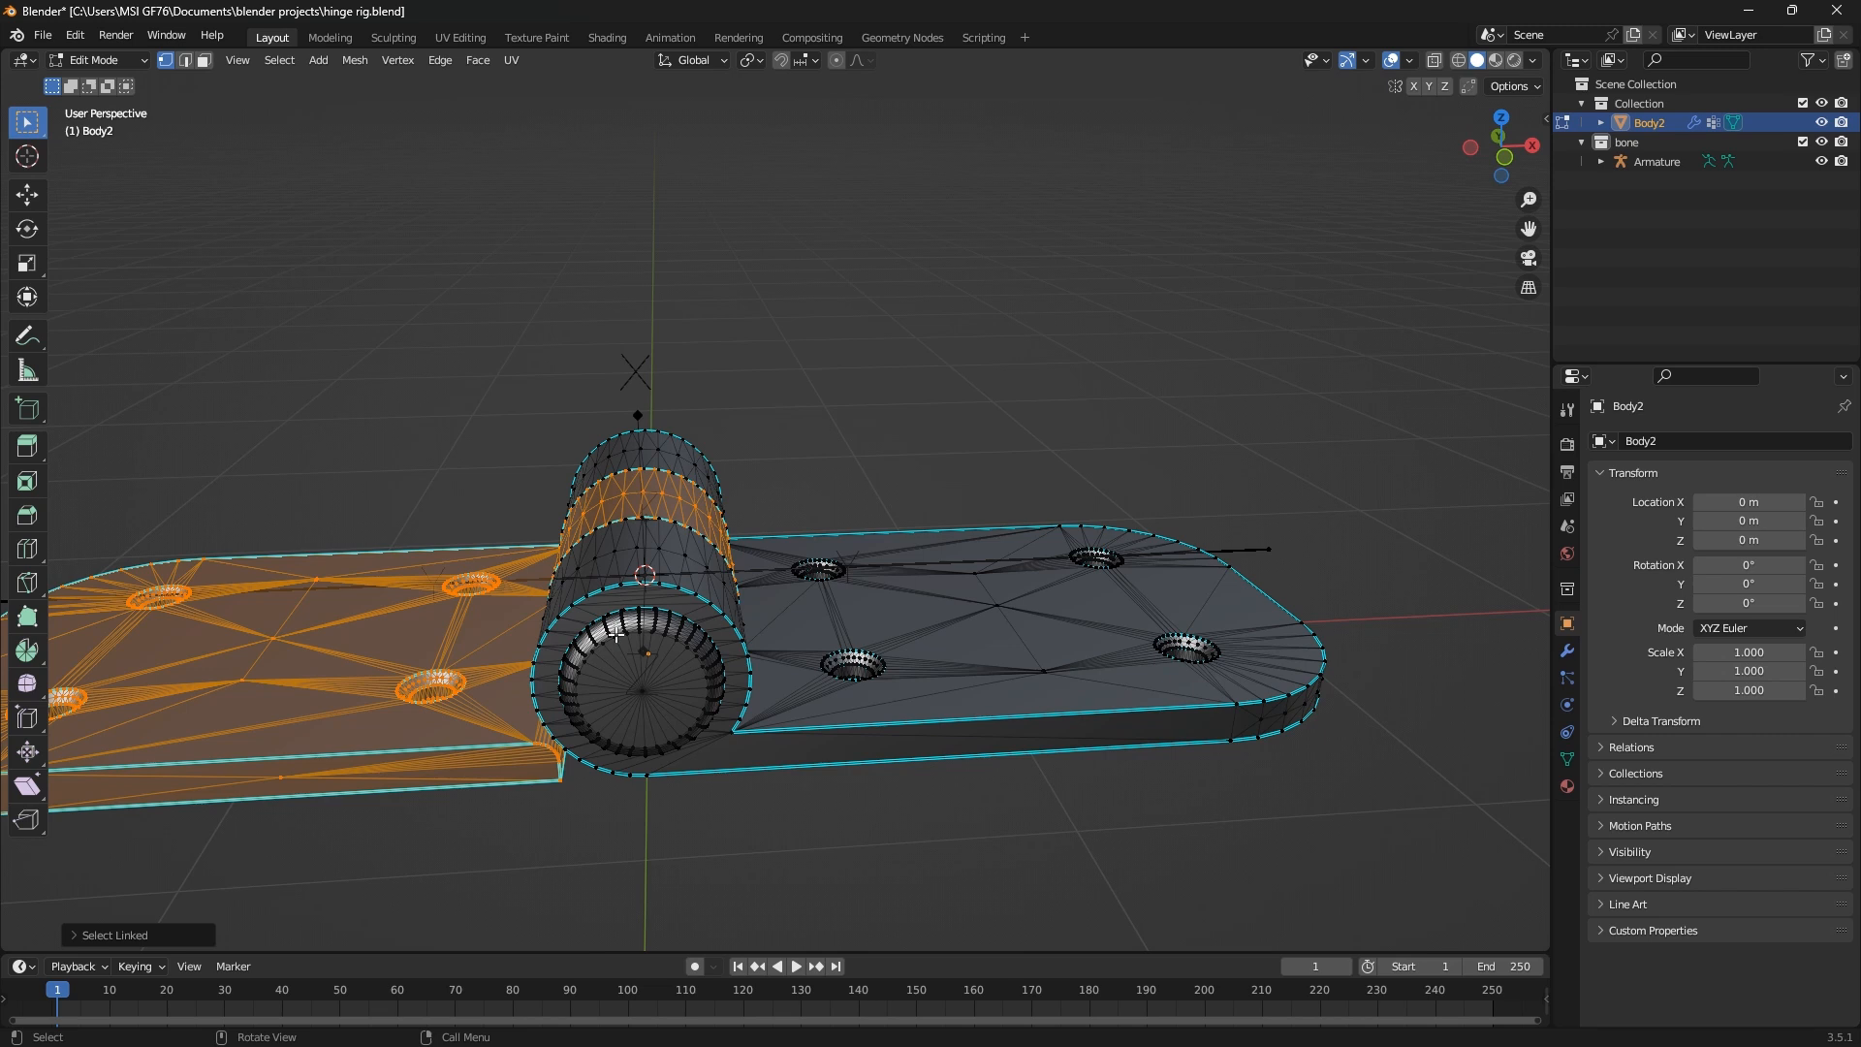
pyautogui.press('l')
pyautogui.moveTo(722, 704); pyautogui.dragTo(485, 766, button='middle')
pyautogui.press('l')
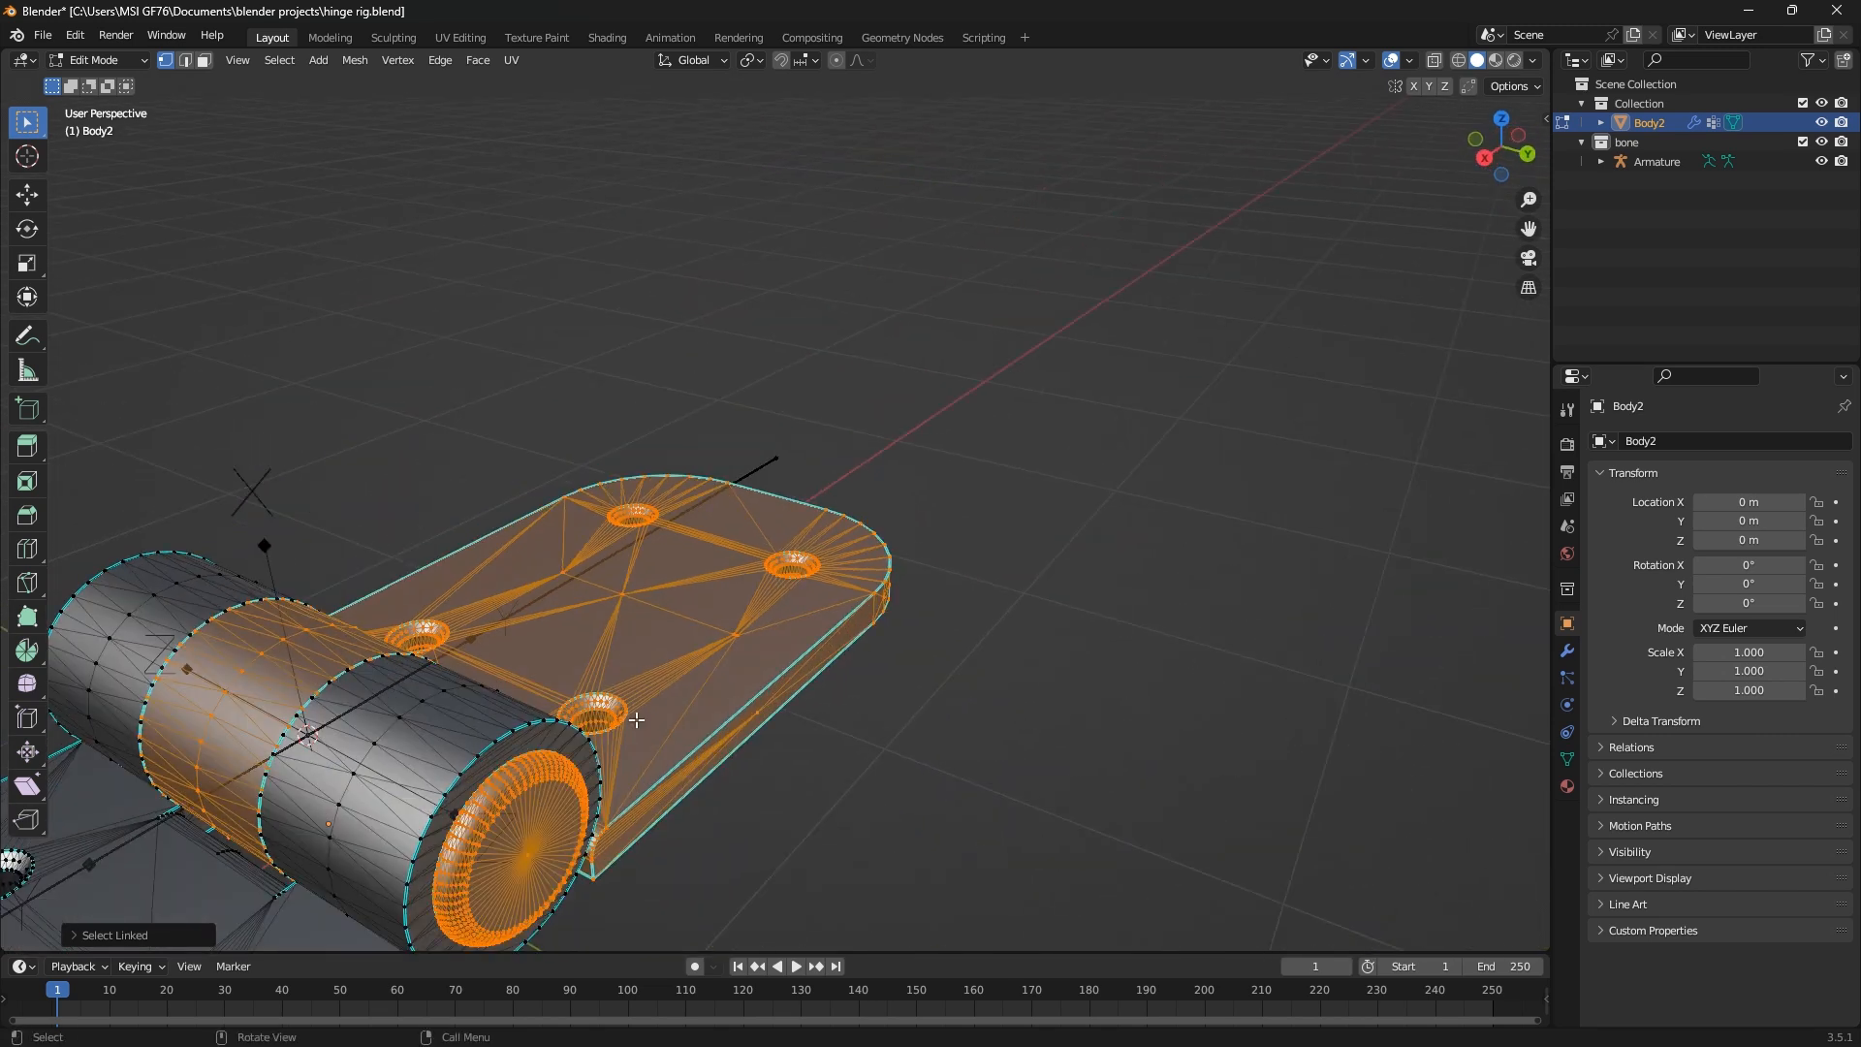
# Assign the selected left leaf and pin geometry to the first_joint vertex group
pyautogui.moveTo(636, 719); pyautogui.dragTo(642, 775, button='middle')
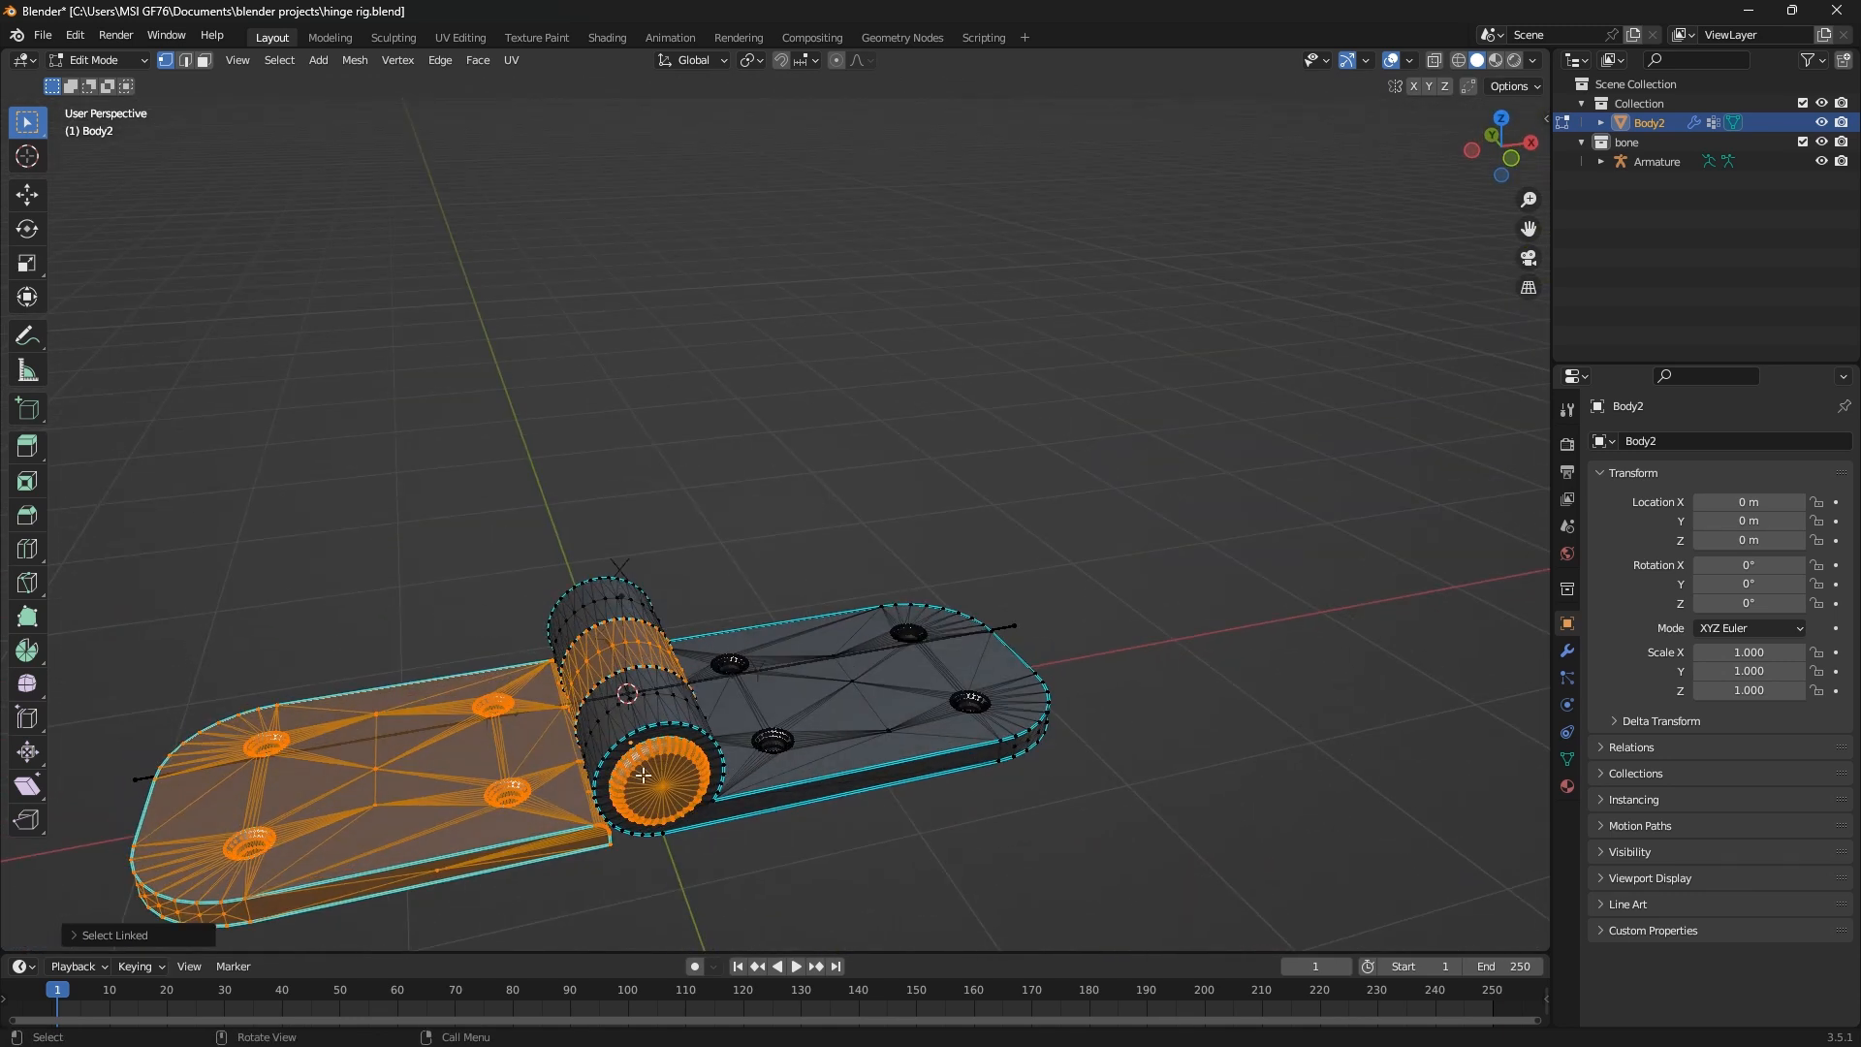
pyautogui.scroll(3, 643, 775)
pyautogui.click(1565, 759)
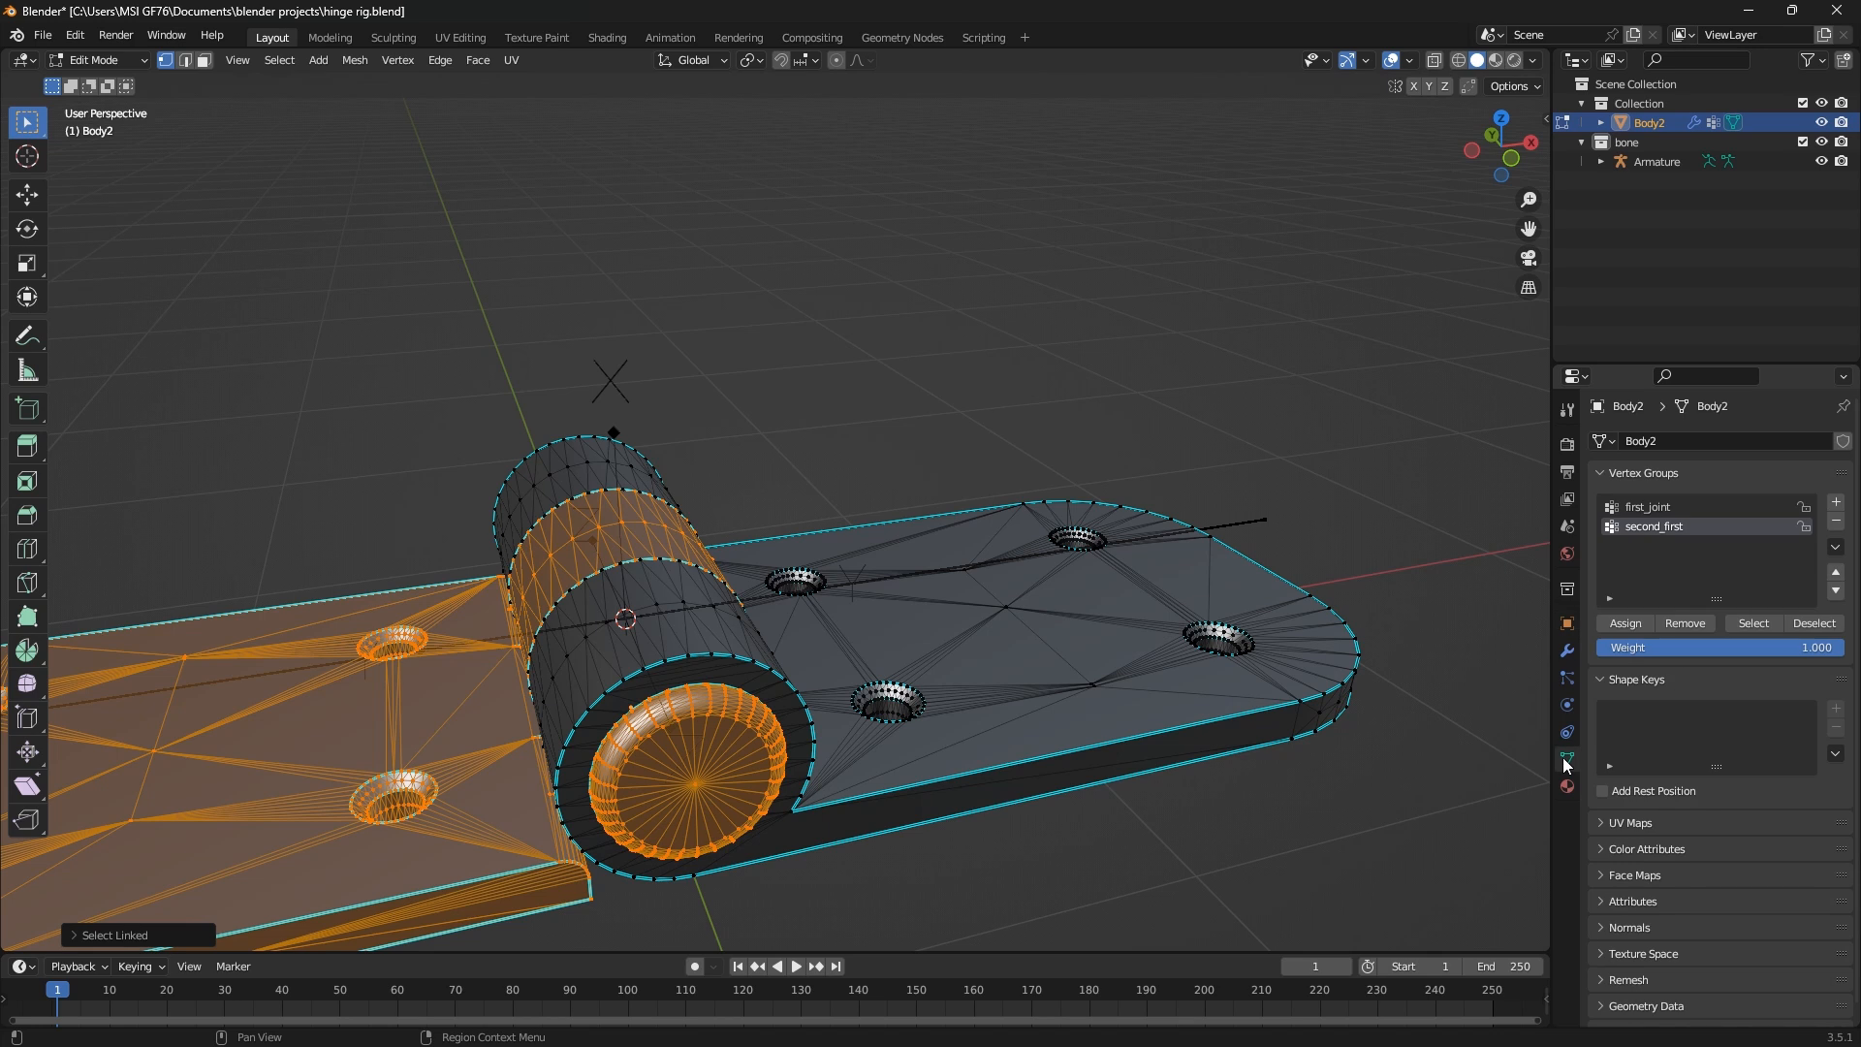
pyautogui.click(1655, 506)
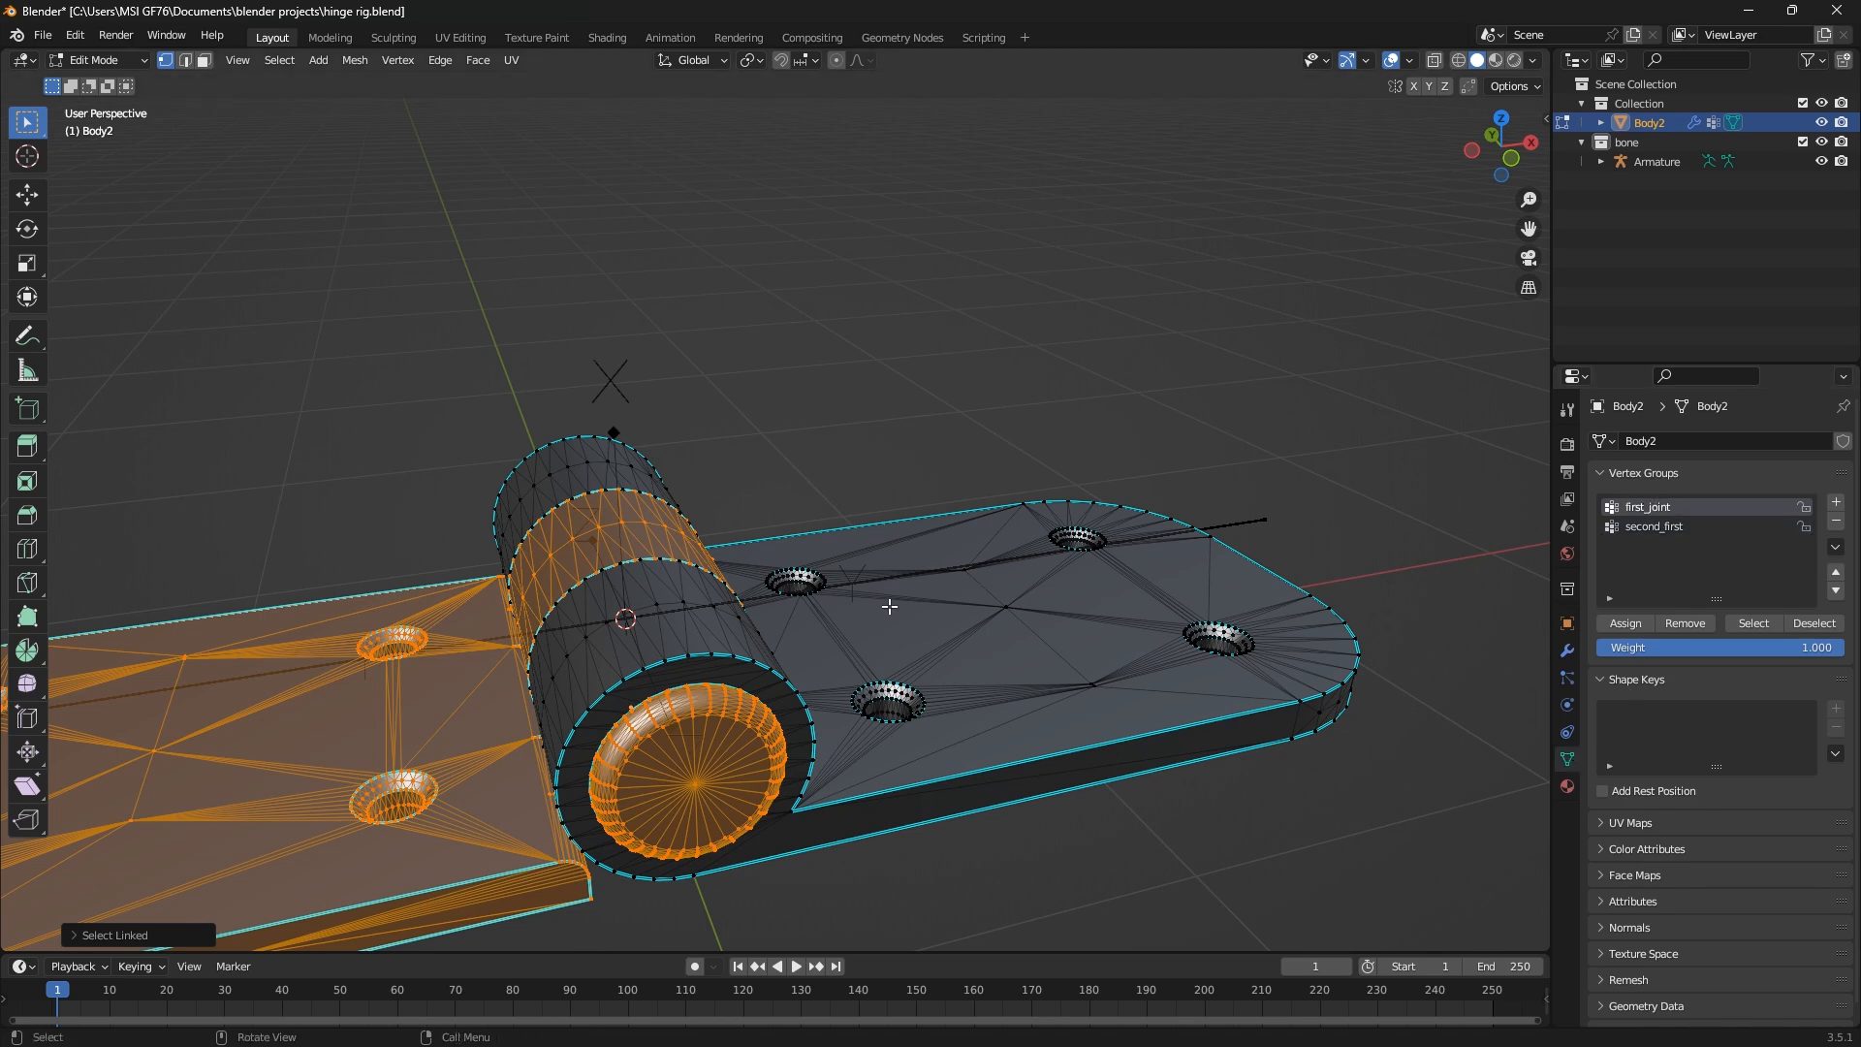
pyautogui.press('Home')
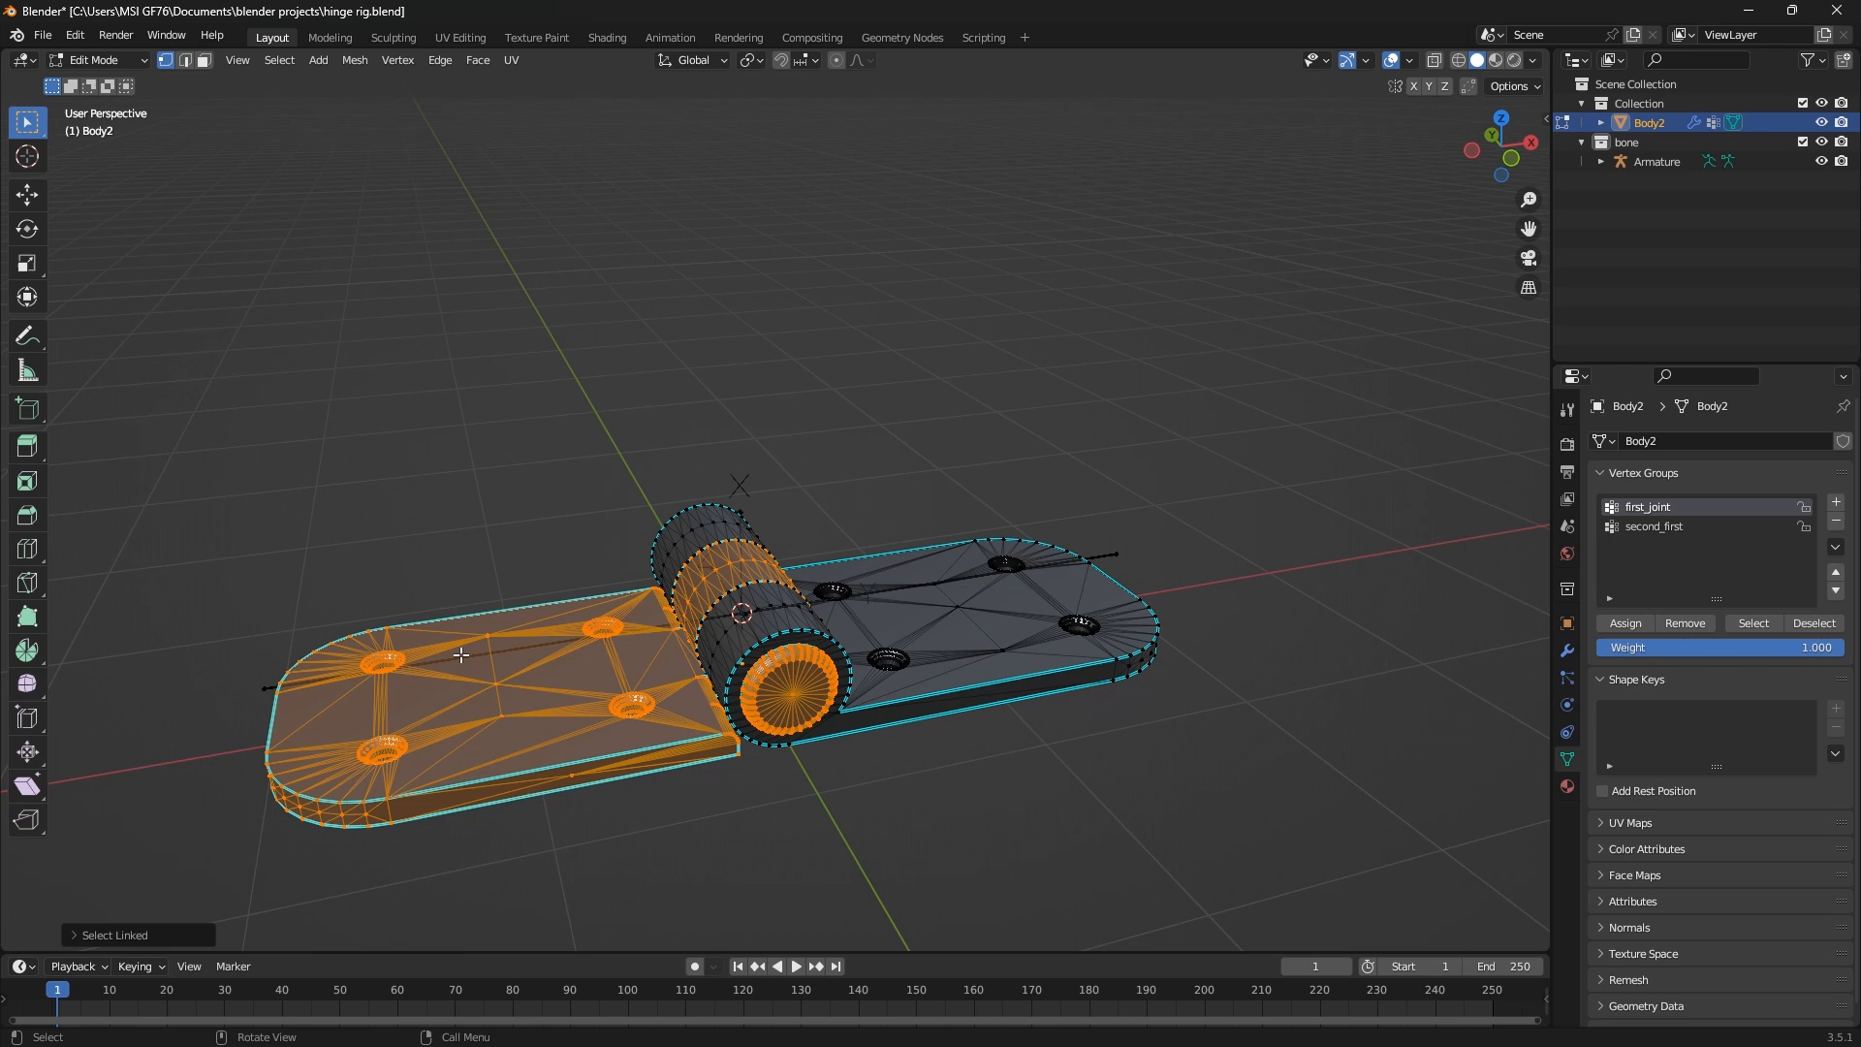
pyautogui.click(1627, 623)
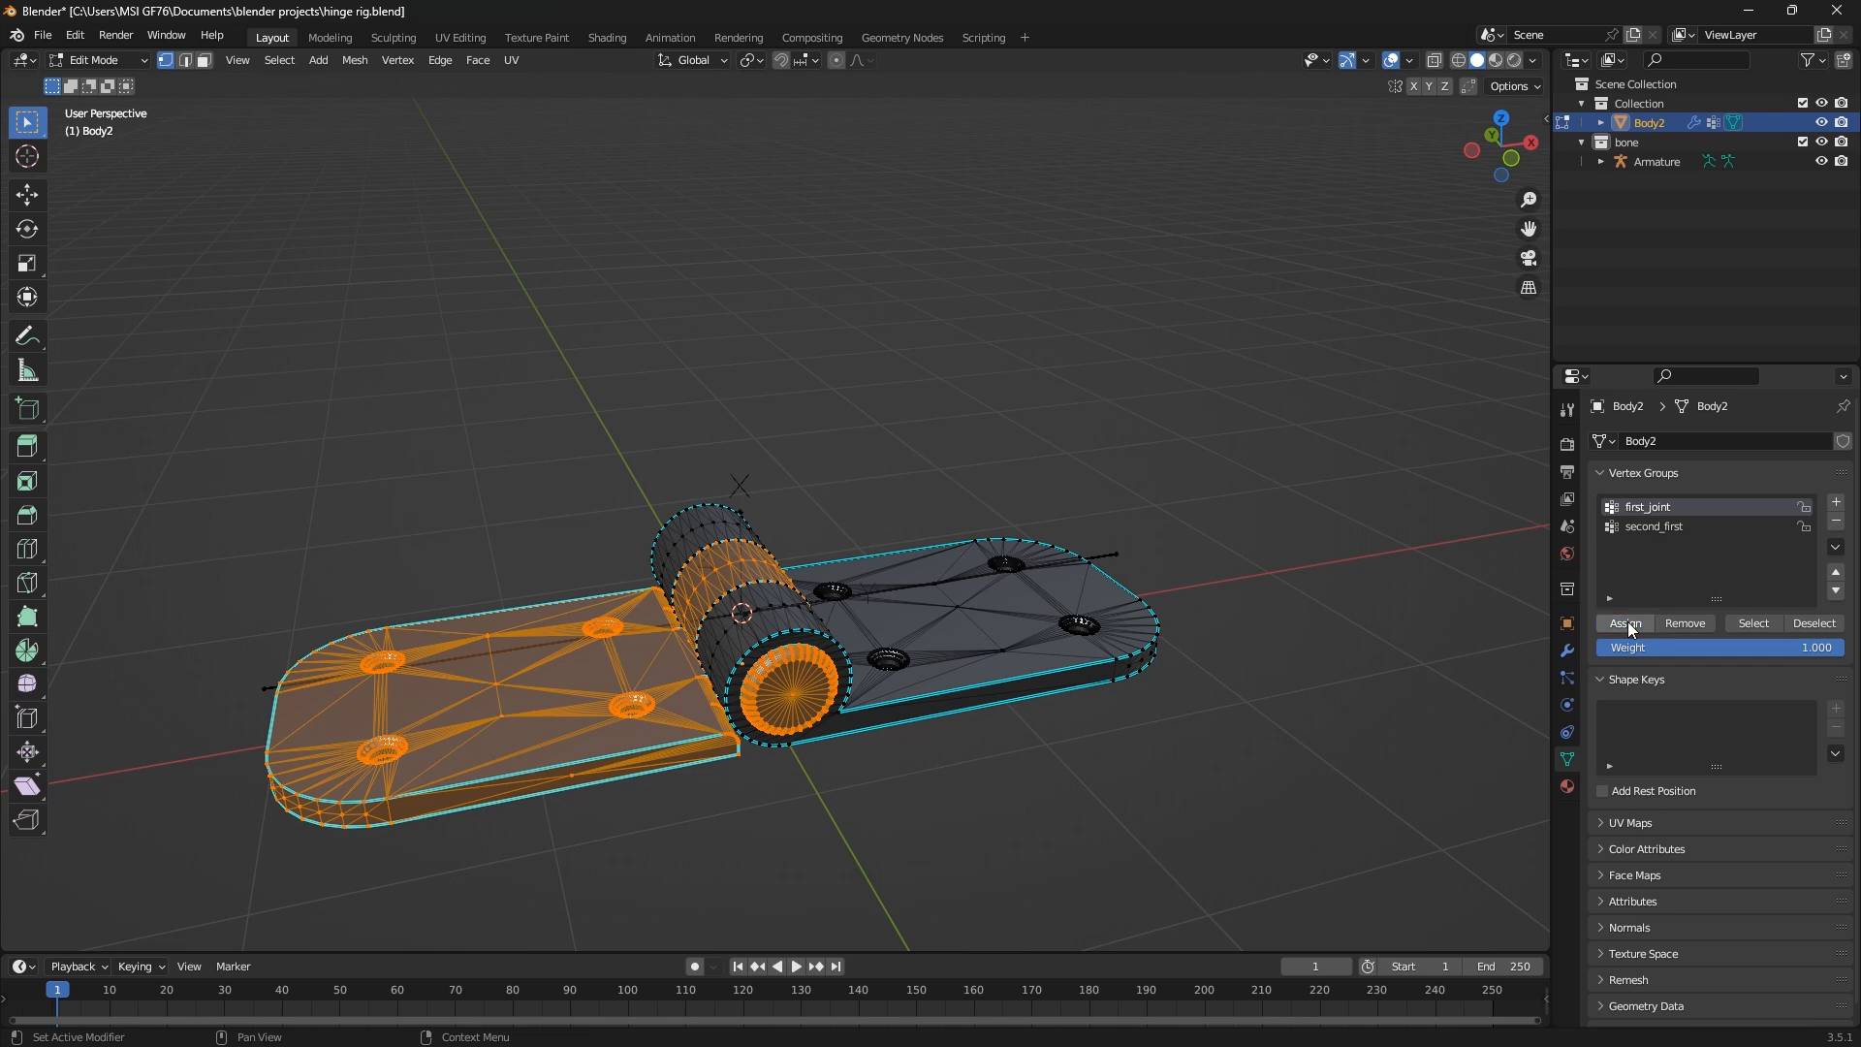
# Leave the mesh's Edit Mode, select the armature and put it into Pose Mode
pyautogui.moveTo(954, 766)
pyautogui.mouseDown(button='middle')
pyautogui.moveTo(921, 852)
pyautogui.moveTo(940, 773)
pyautogui.mouseUp(button='middle')
pyautogui.click(84, 62)
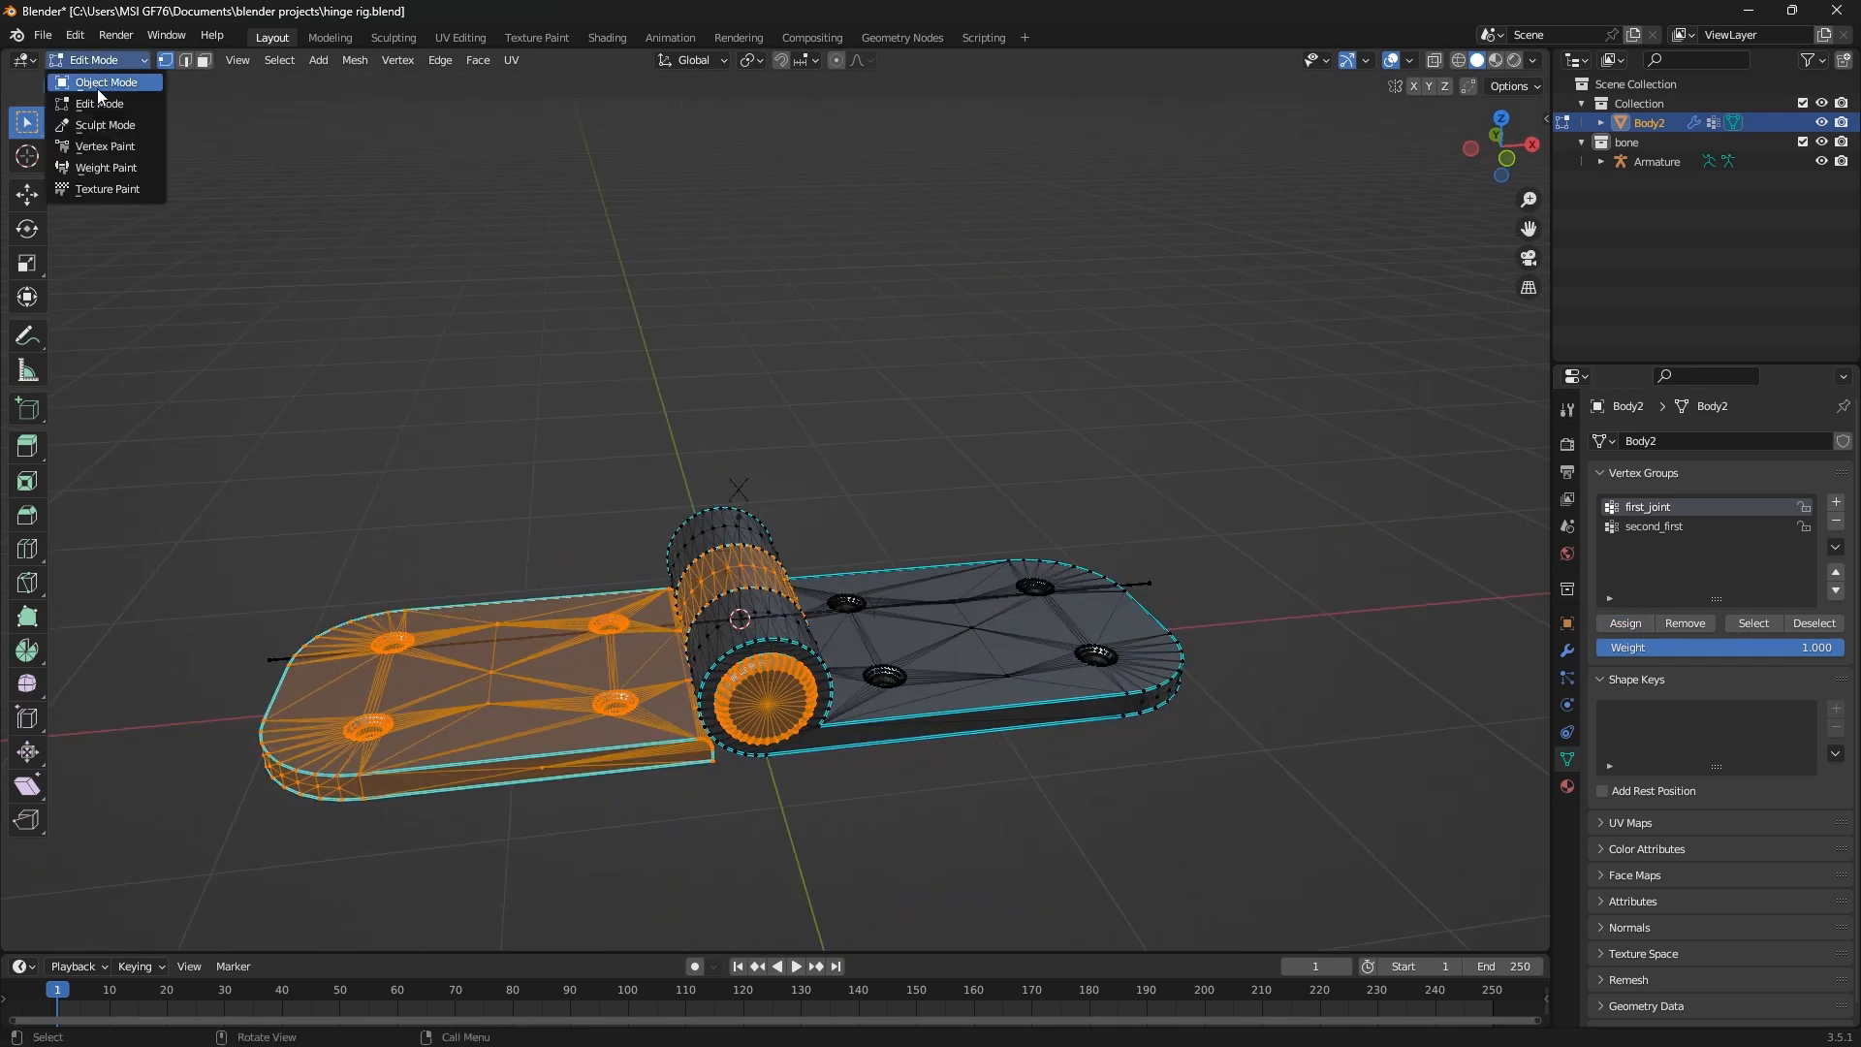
pyautogui.press('Tab')
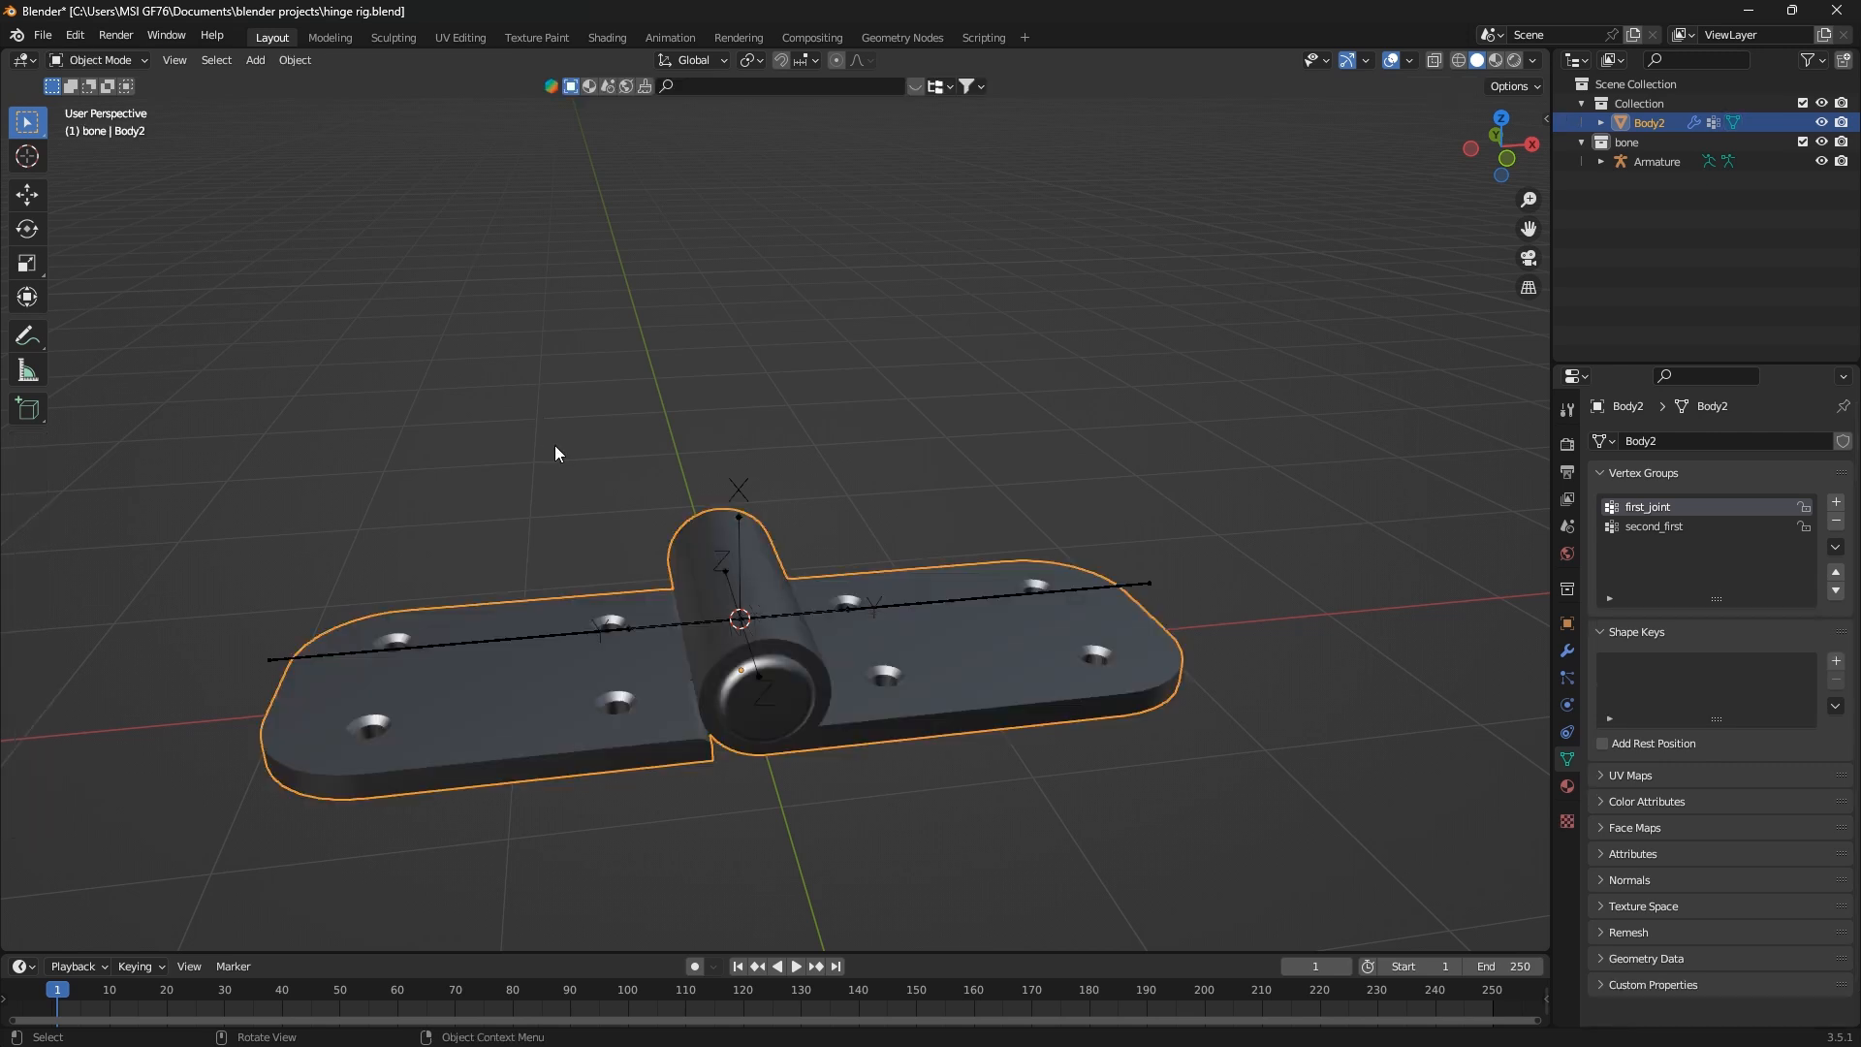
pyautogui.click(586, 634)
pyautogui.click(119, 64)
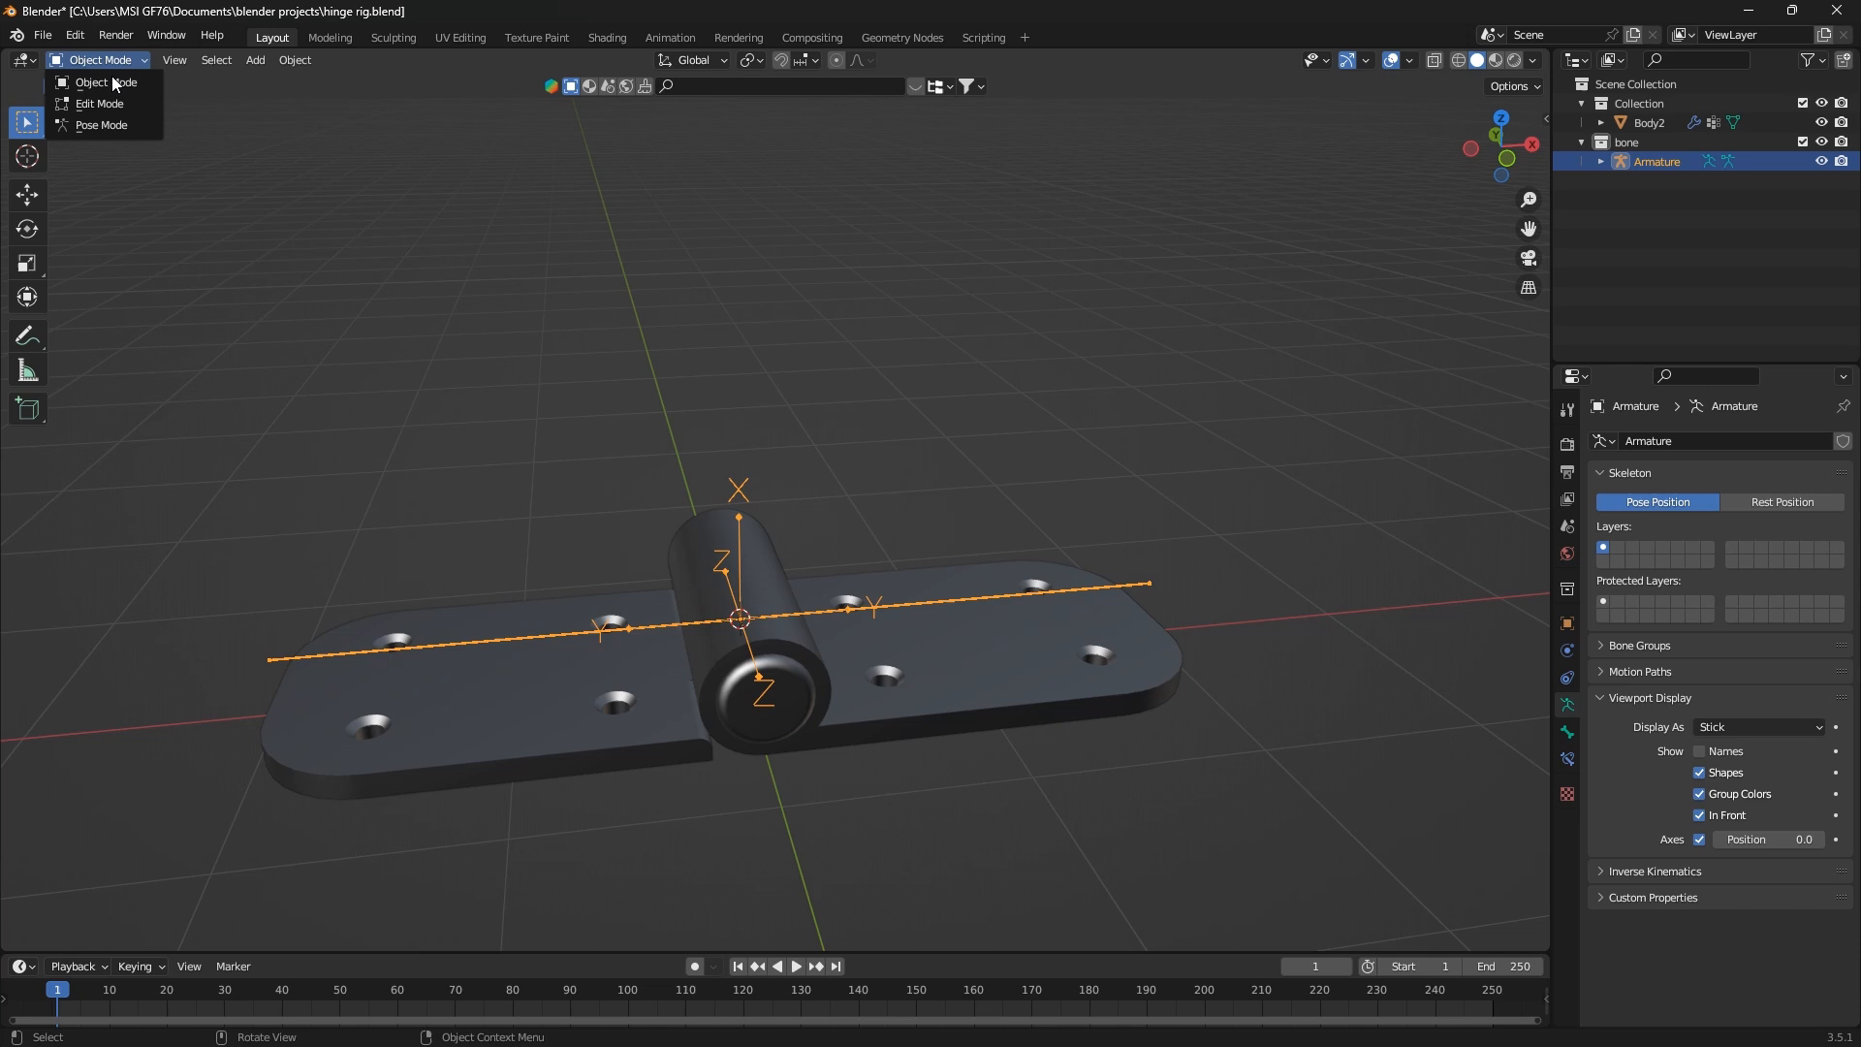
pyautogui.click(110, 126)
# Try rotating the first_joint bone about the global Y axis to test the left leaf, and cancel the rotation
pyautogui.click(540, 632)
pyautogui.press('r')
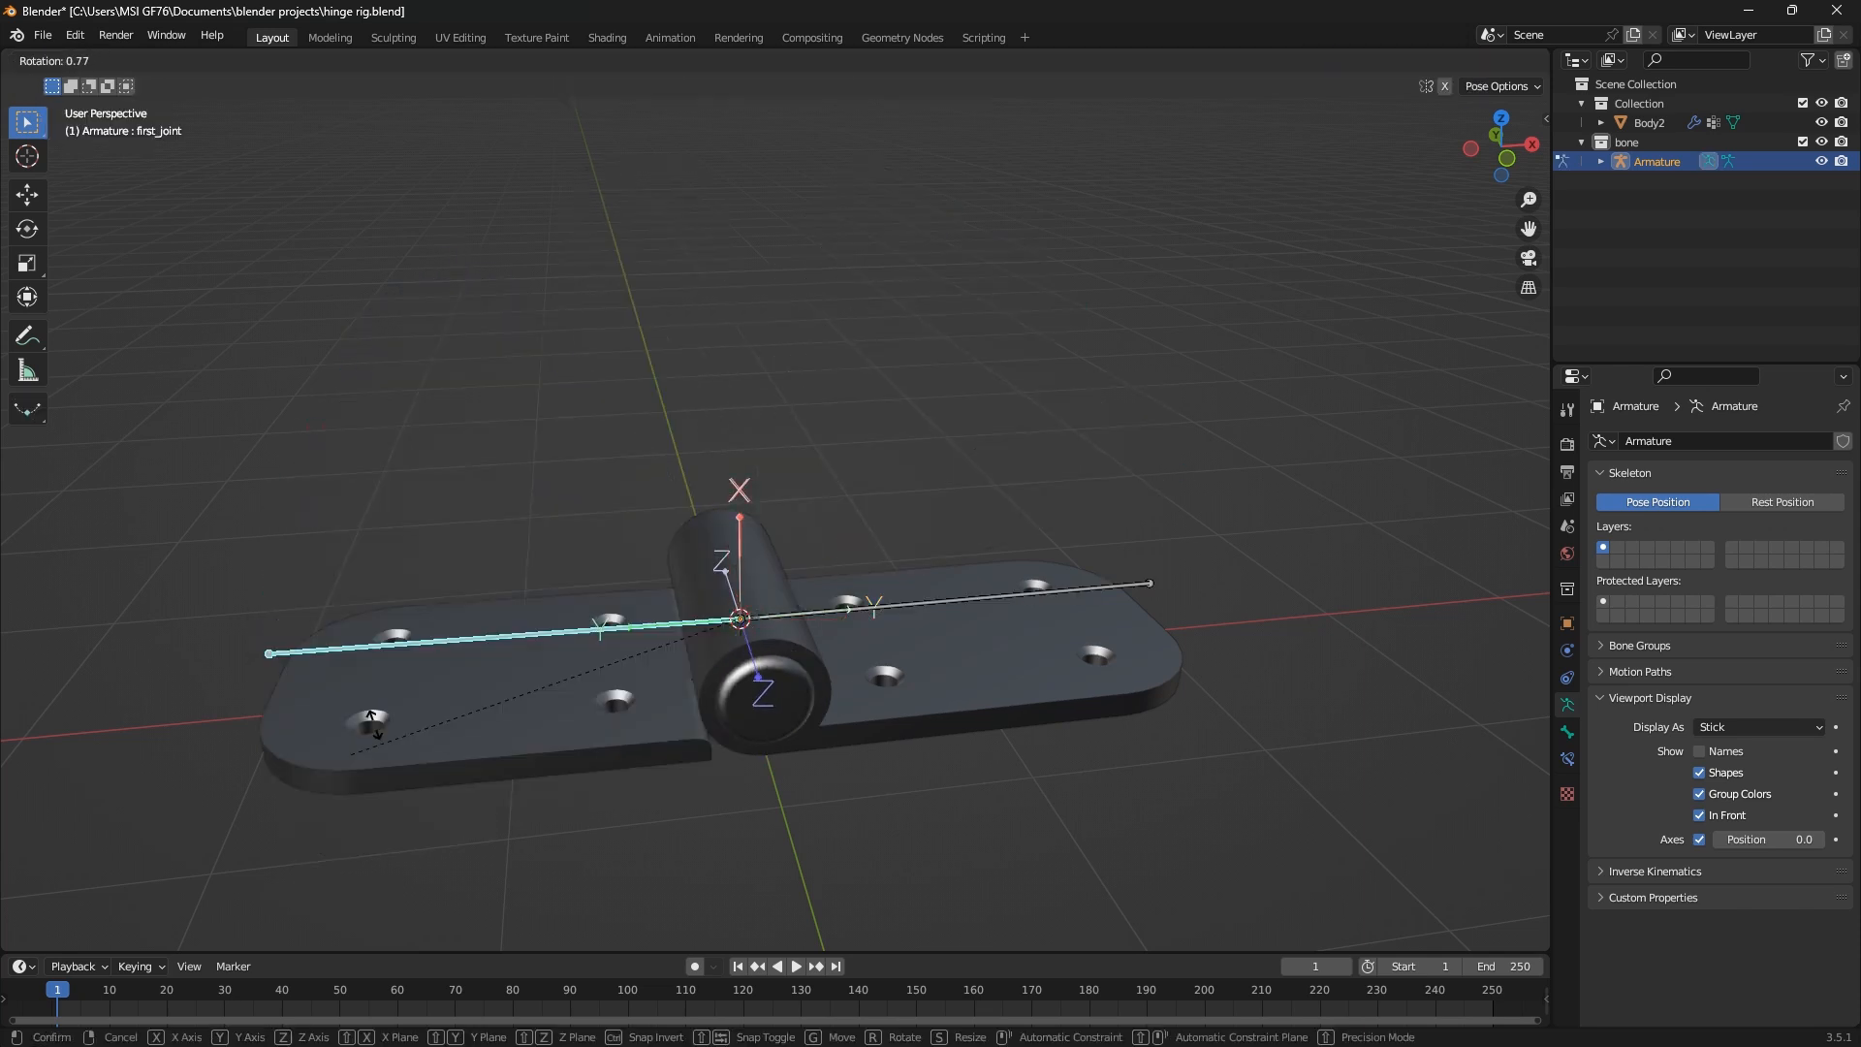
pyautogui.rightClick(841, 691)
pyautogui.press('r')
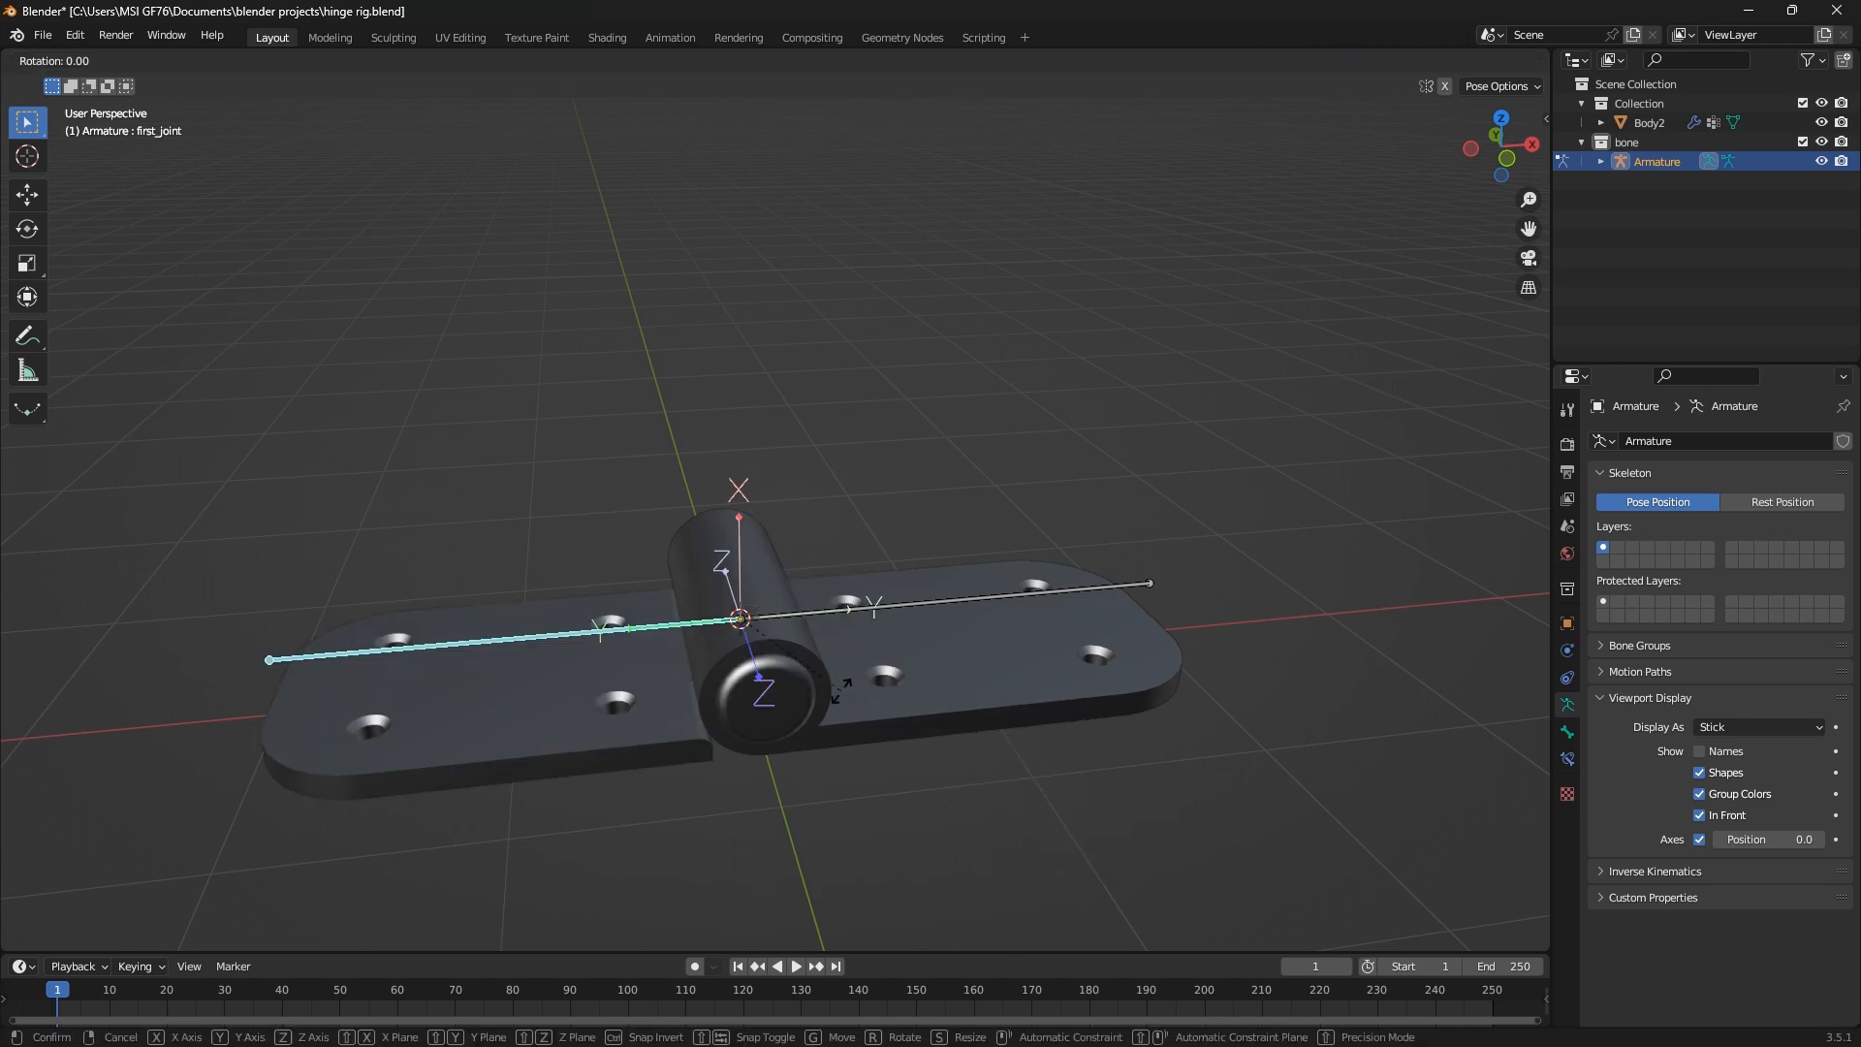
pyautogui.press('y')
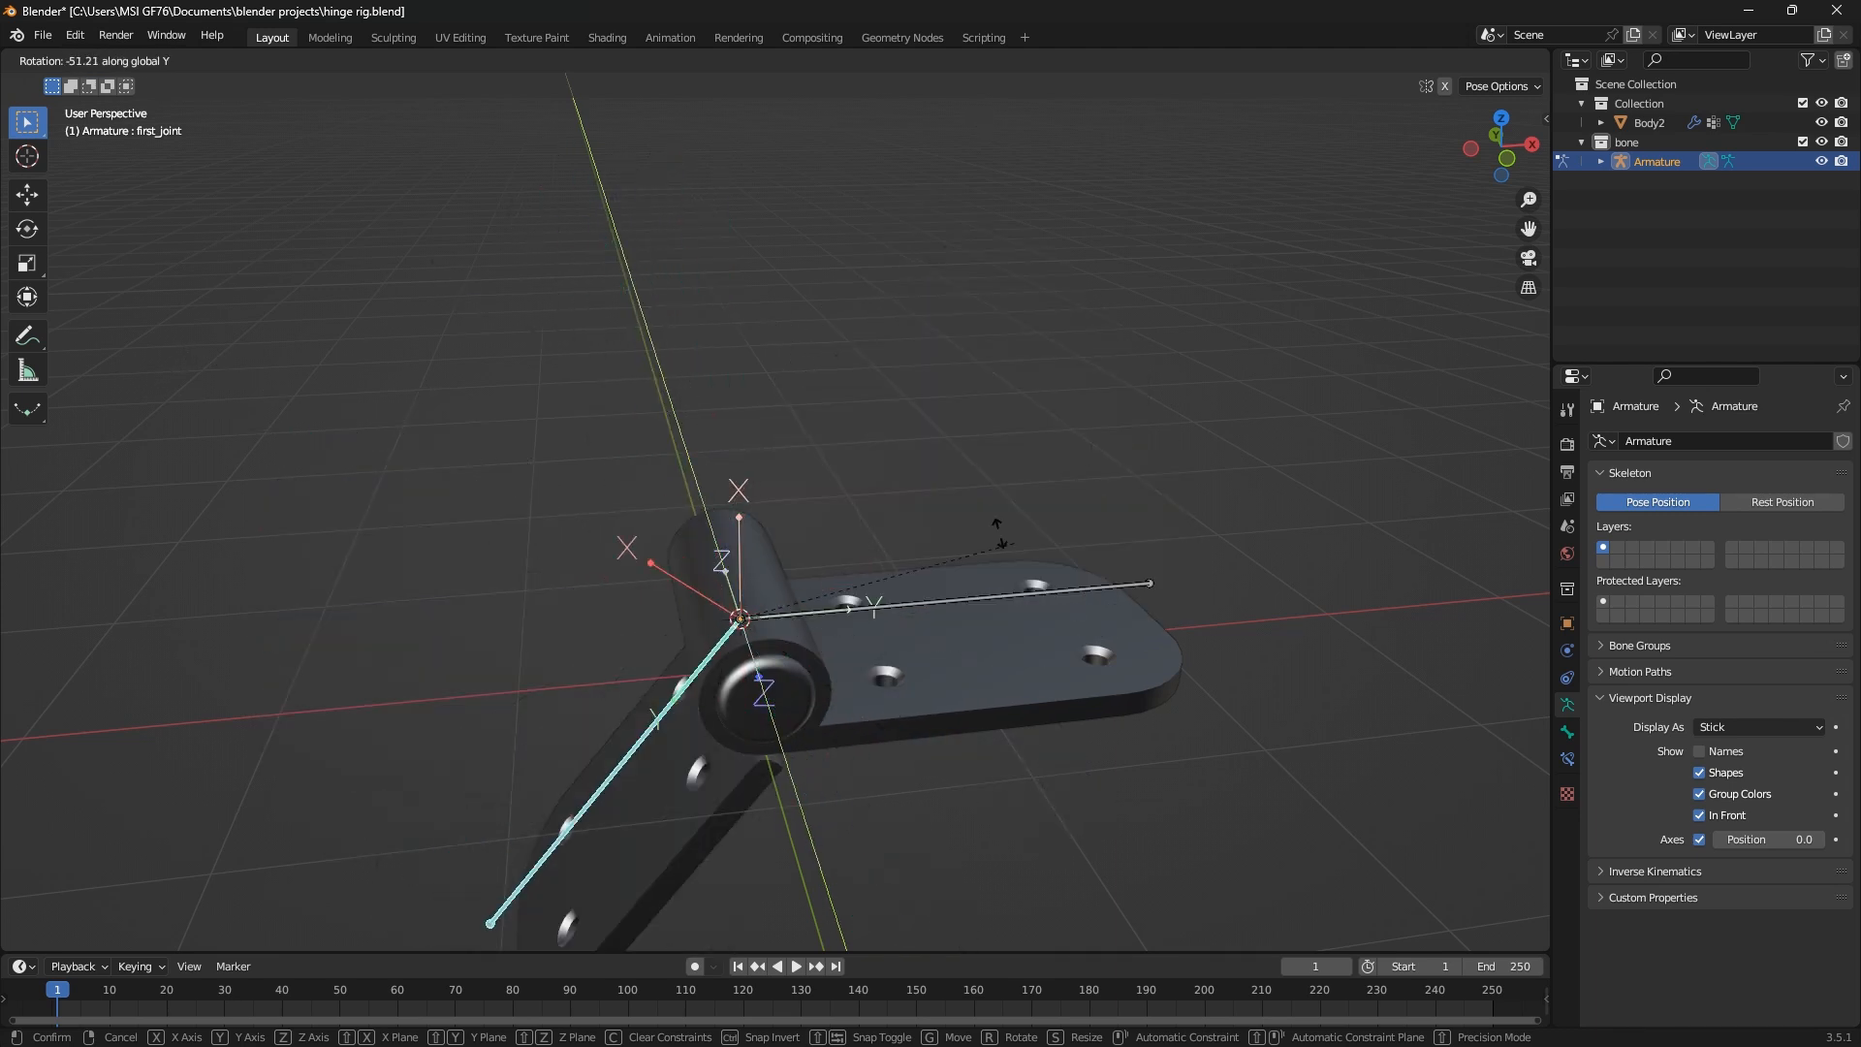
pyautogui.rightClick(869, 660)
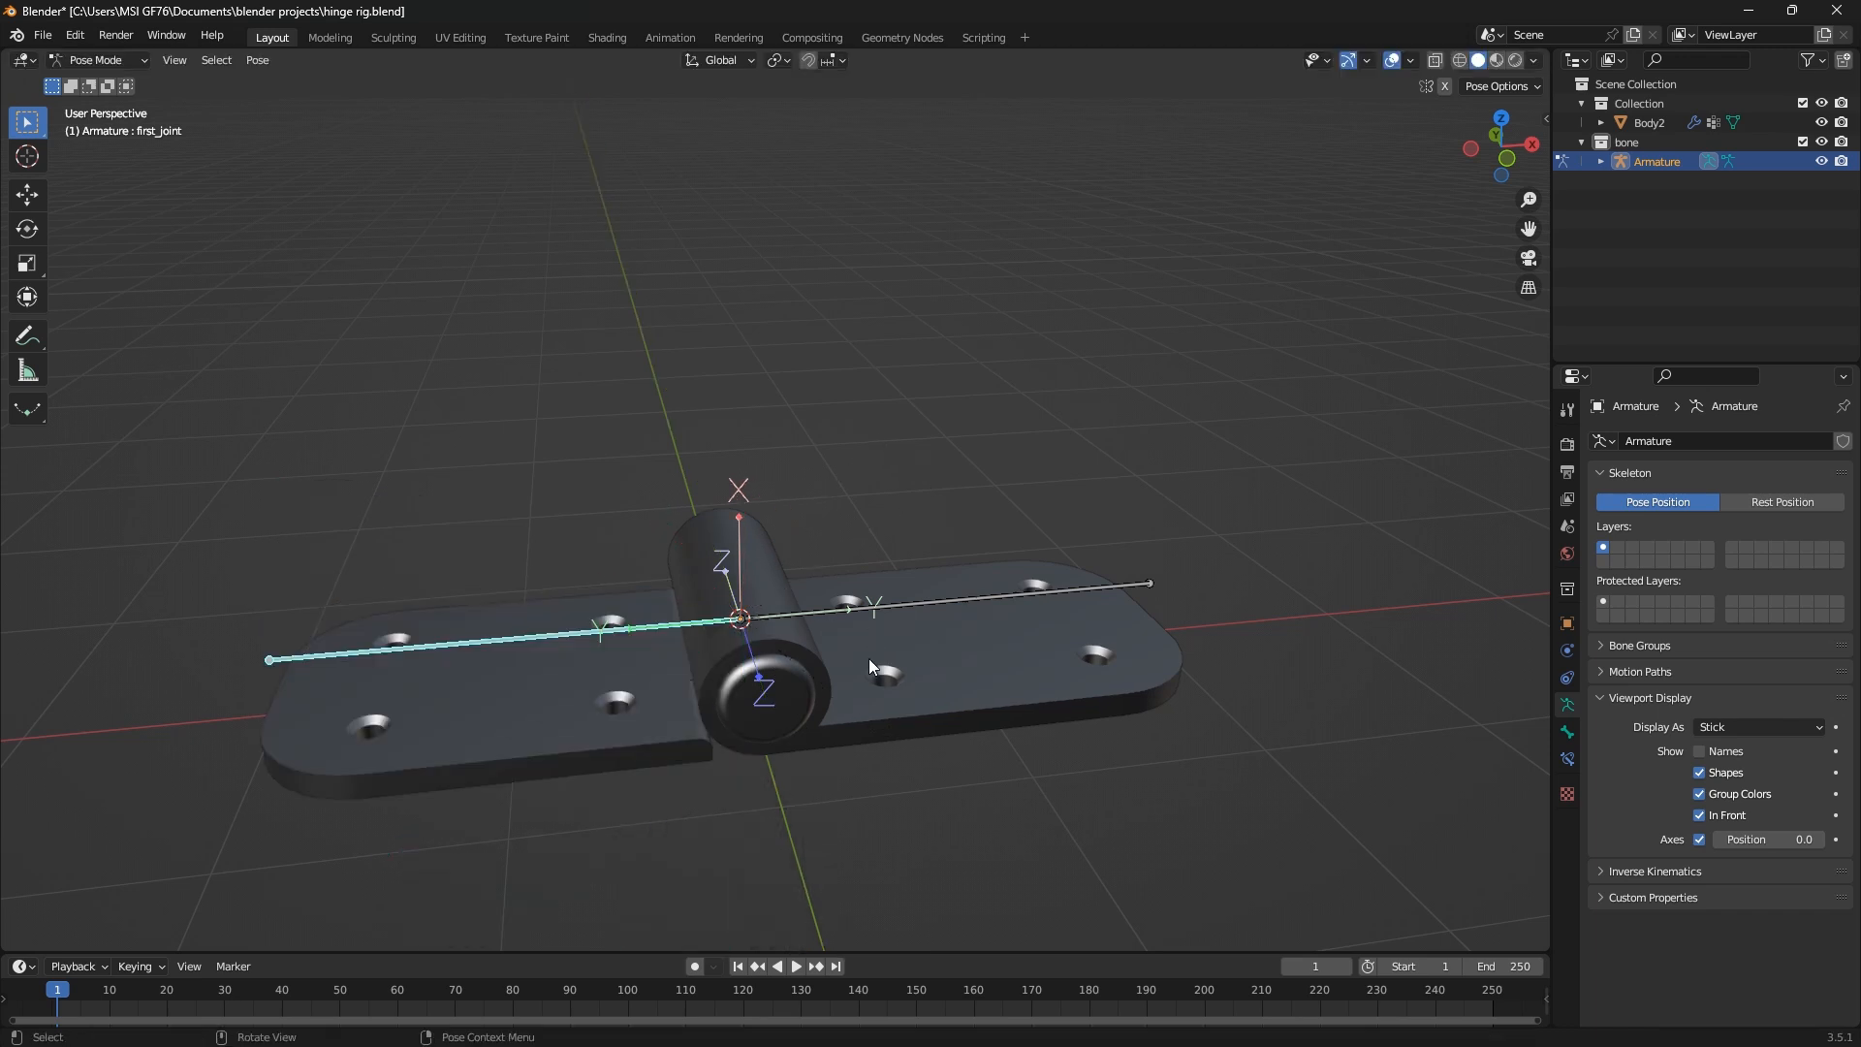
# Select the second_joint bone, leave Pose Mode and open the hinge mesh Body2 in Edit Mode
pyautogui.click(950, 606)
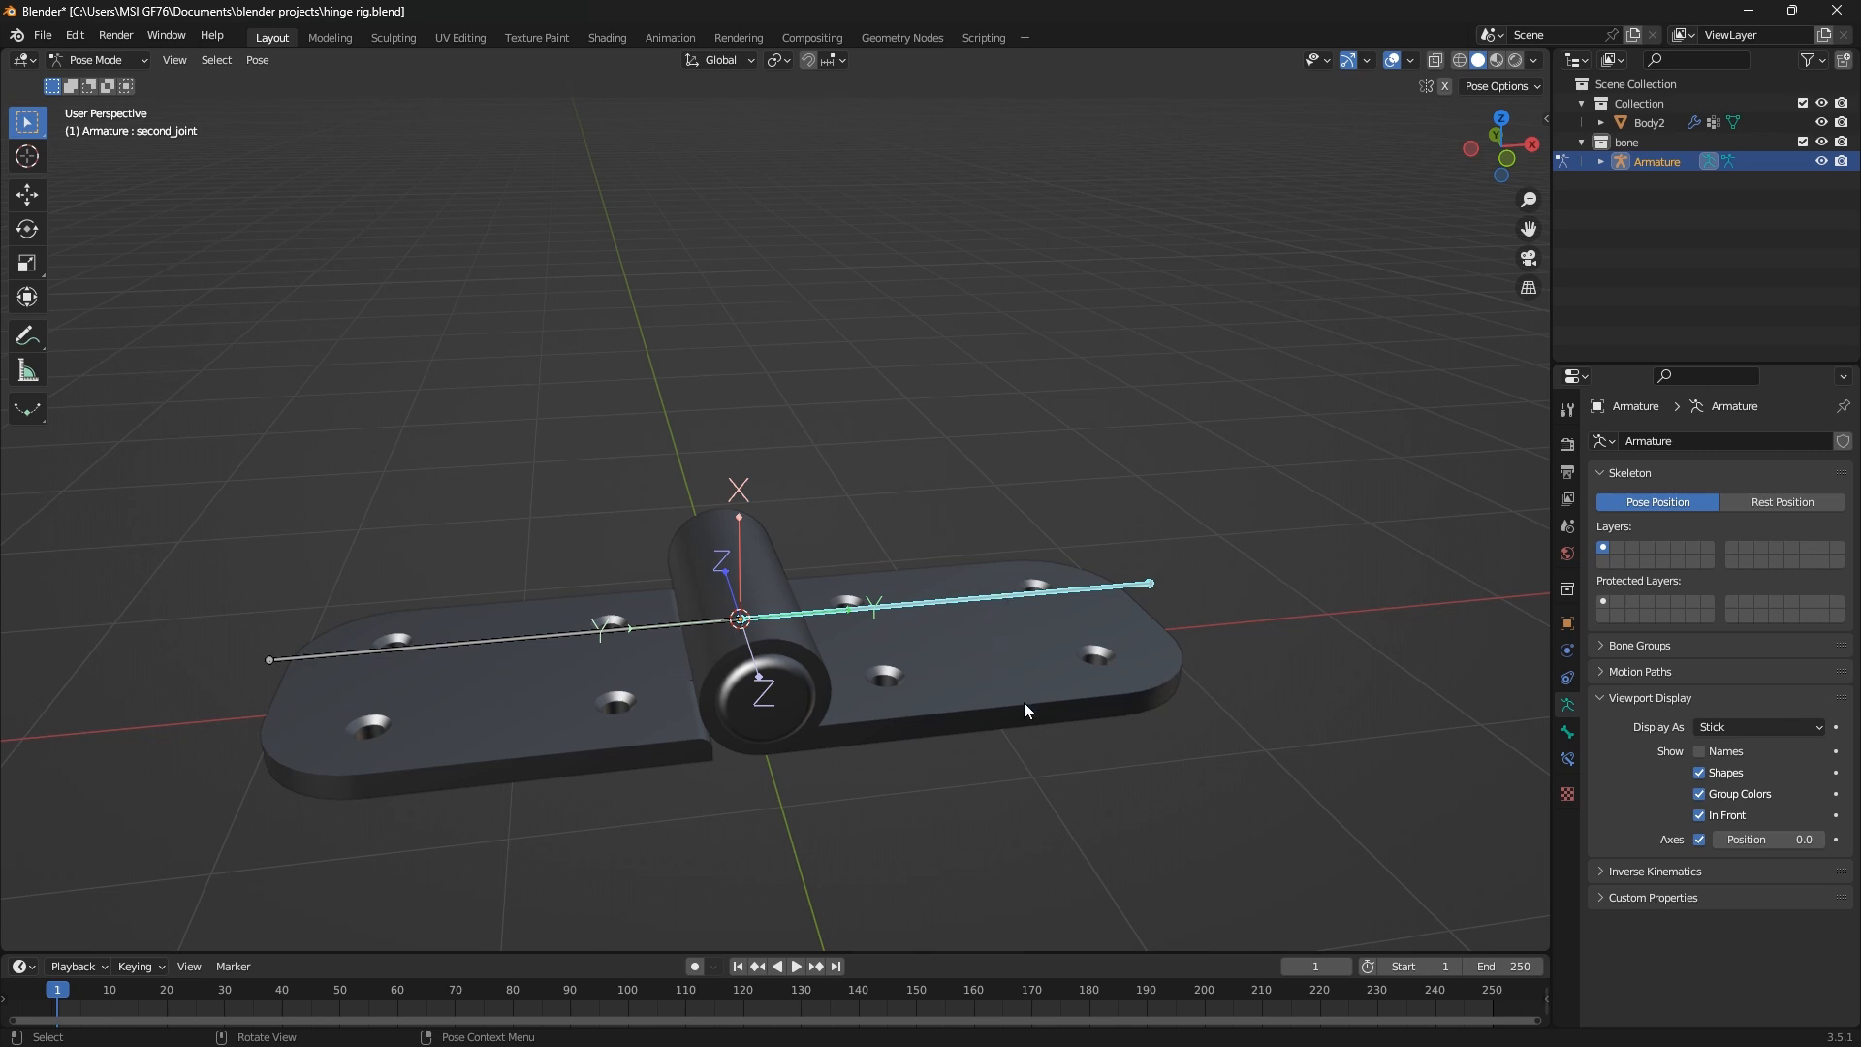
pyautogui.click(95, 60)
pyautogui.click(95, 74)
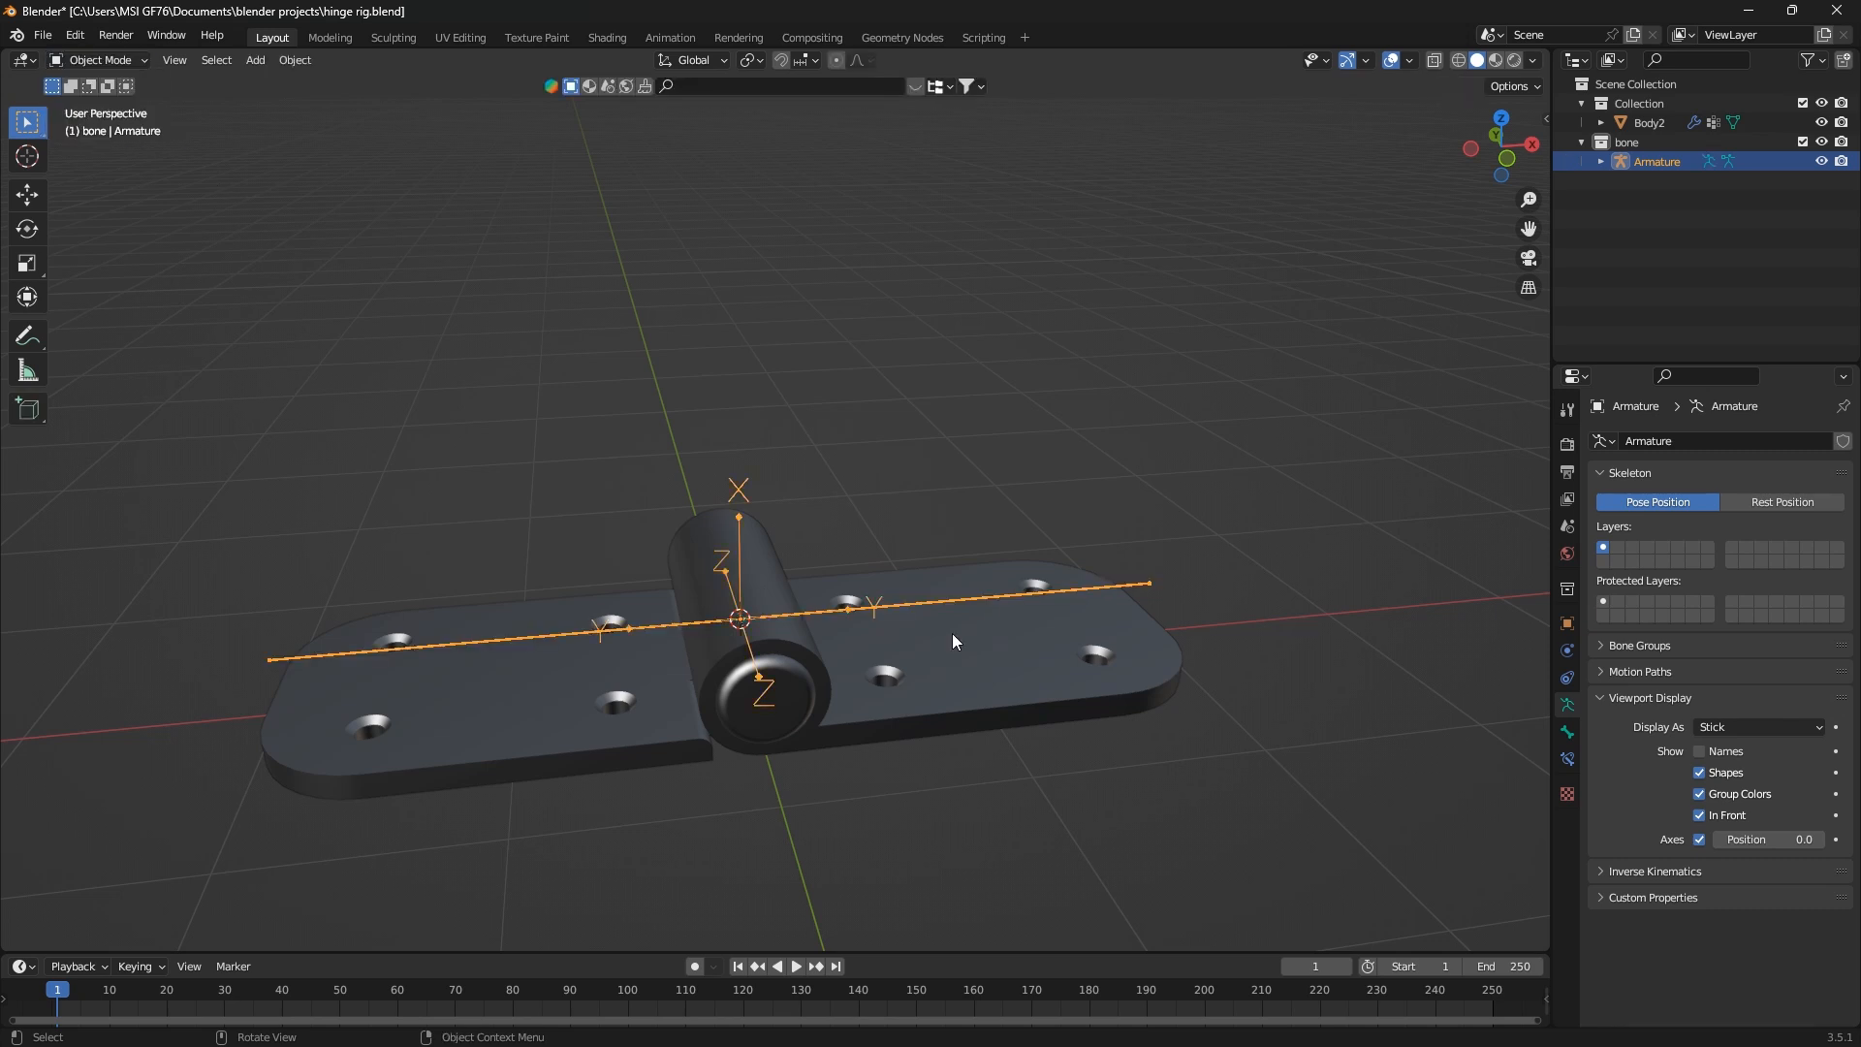
pyautogui.click(1028, 680)
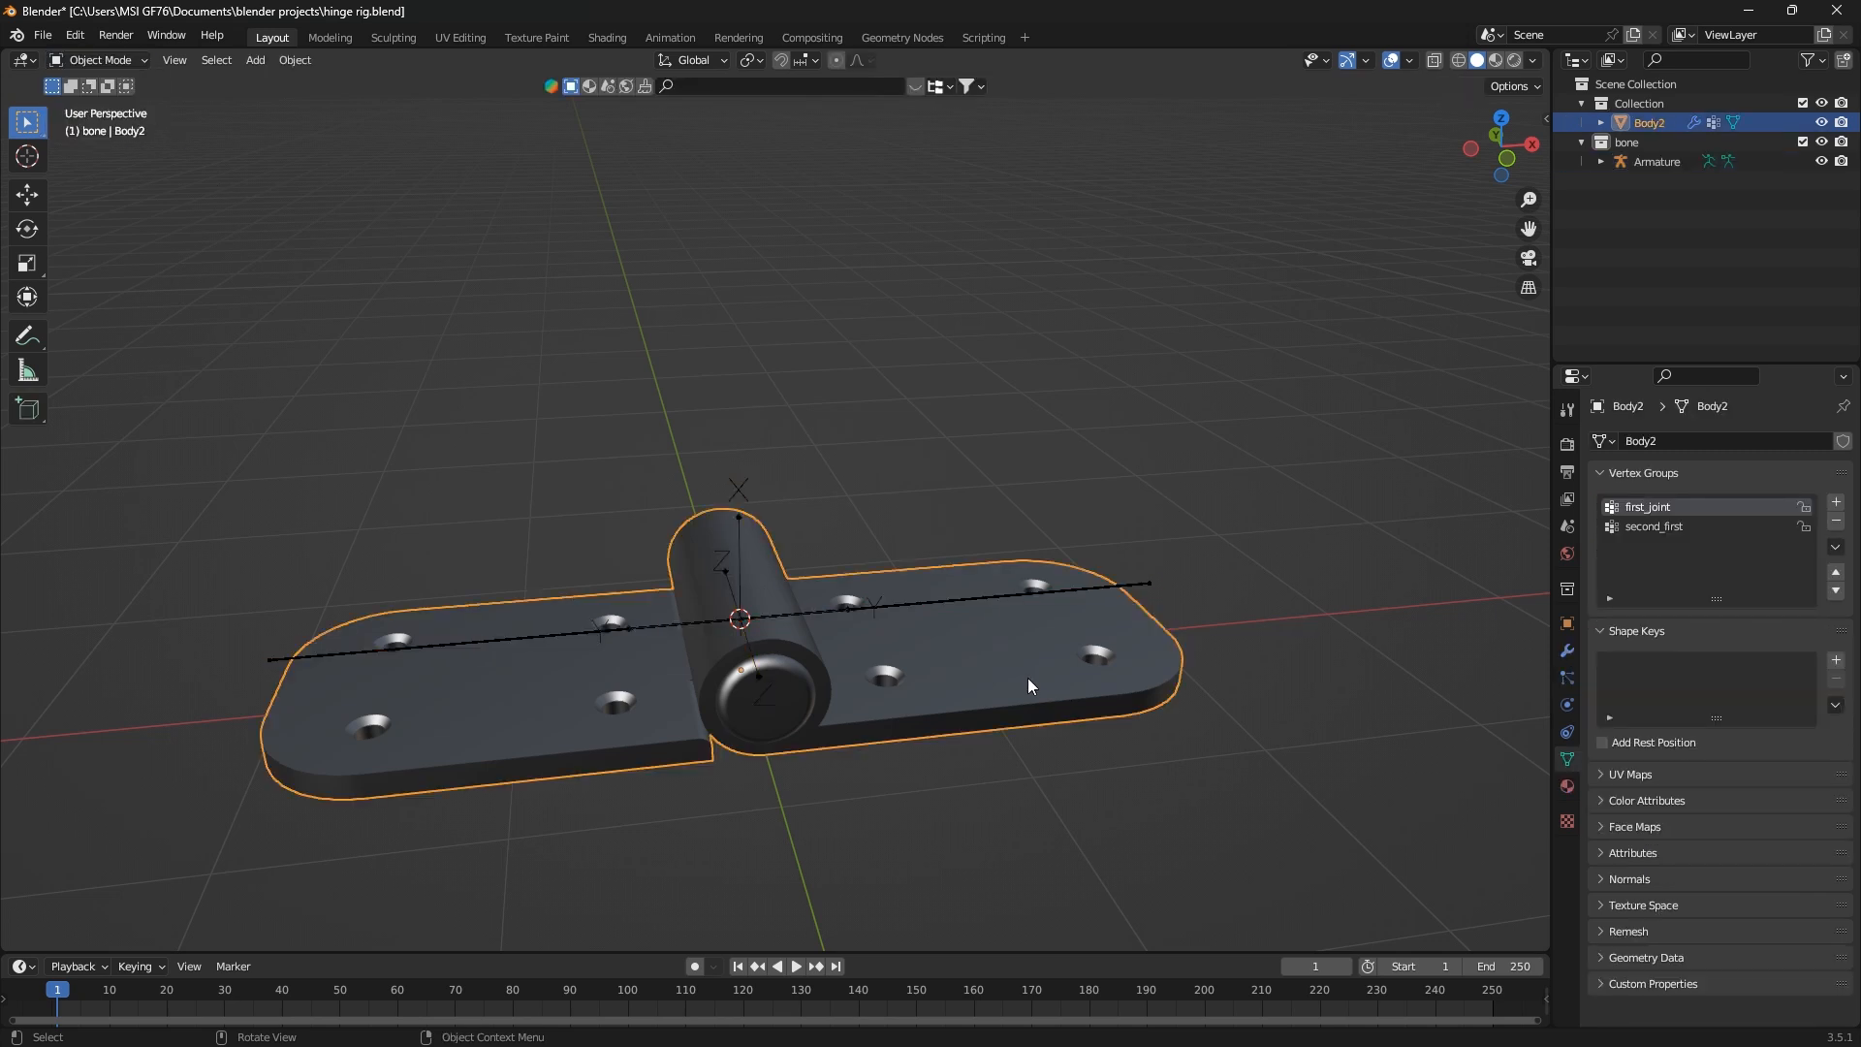
pyautogui.press('Tab')
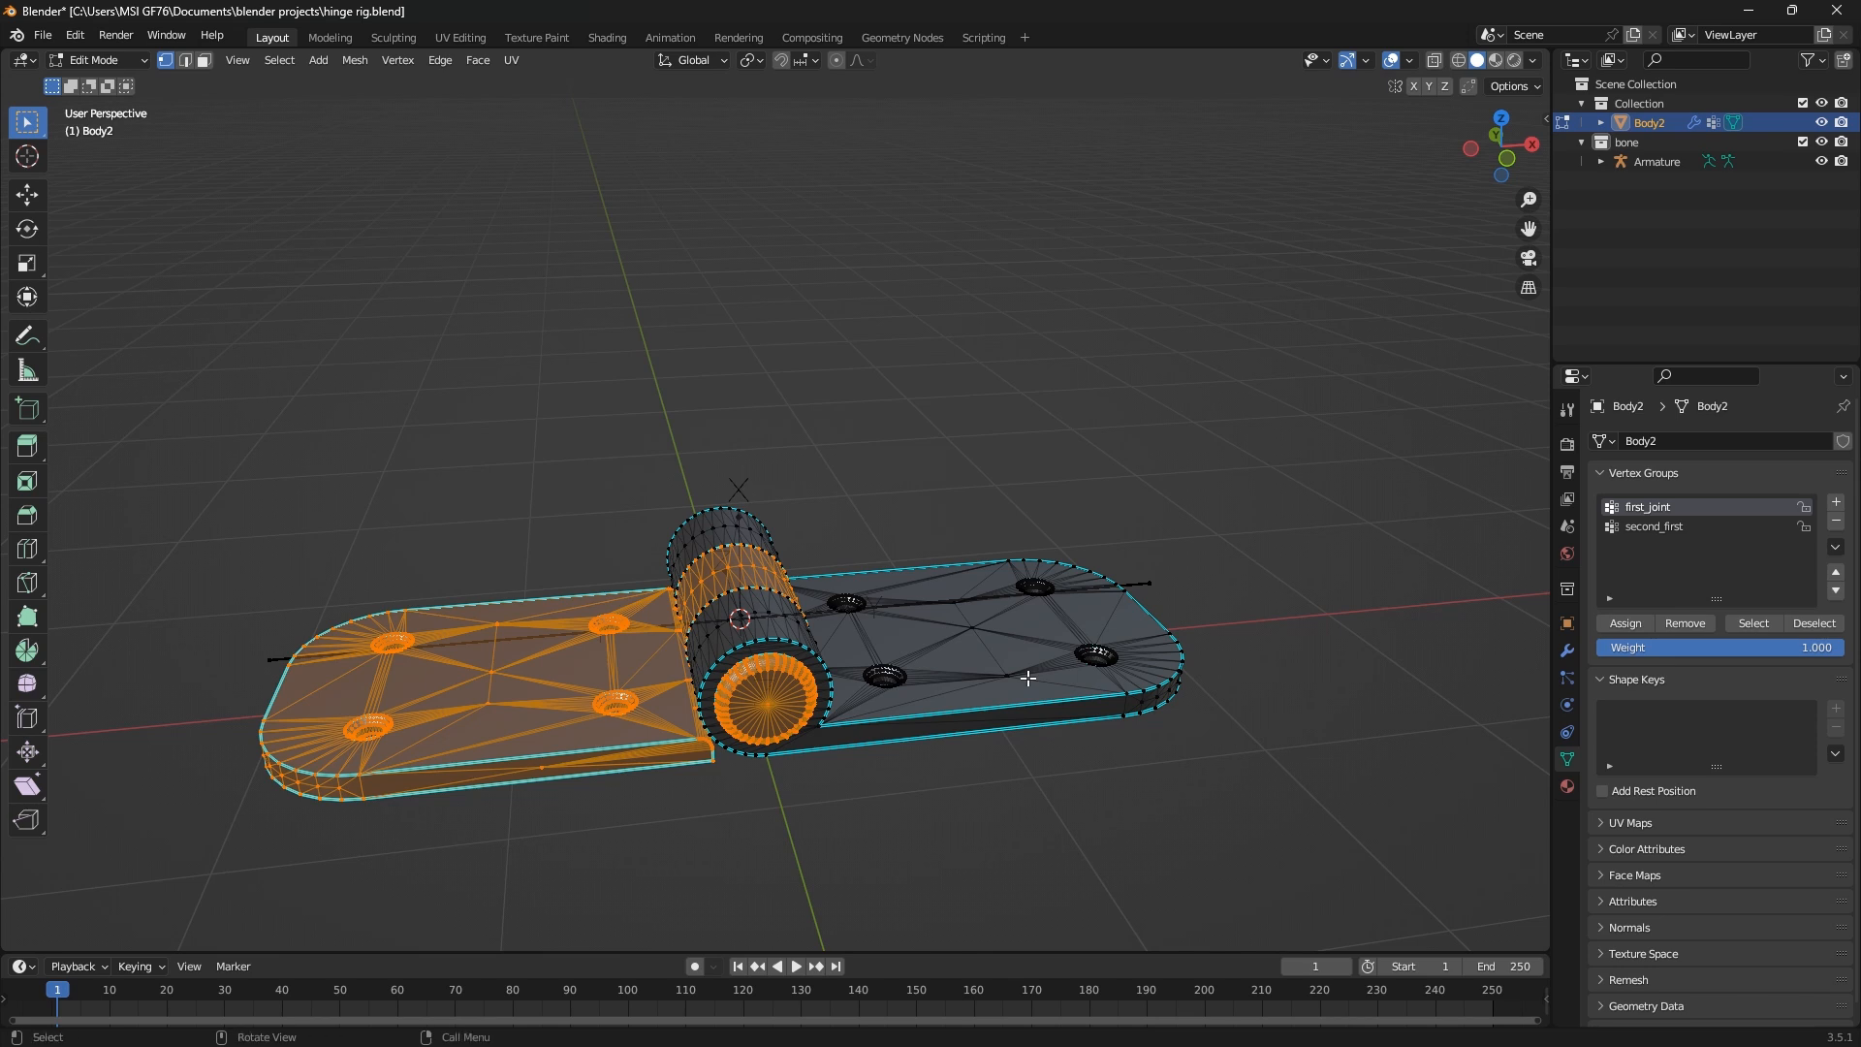
# Invert the mesh selection to pick the right leaf, and make second_first the active vertex group
pyautogui.hotkey('ctrl', 'i')
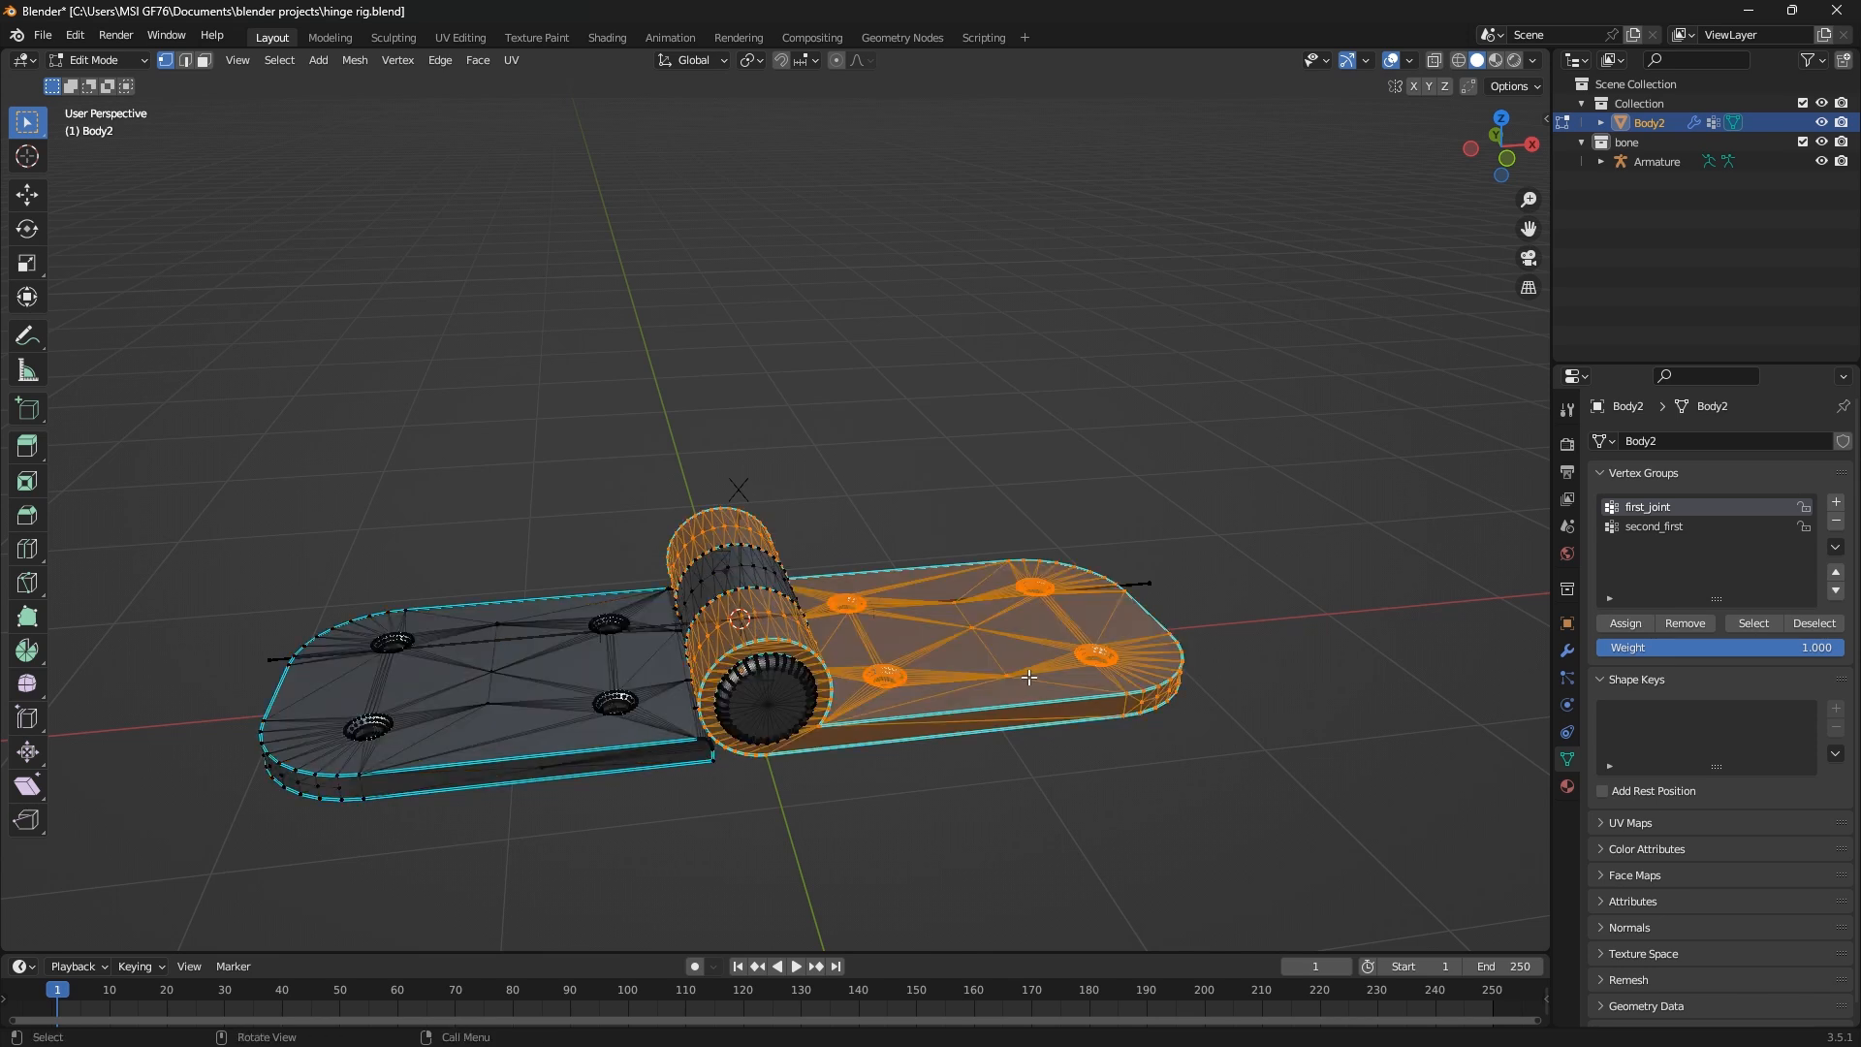
pyautogui.click(1639, 531)
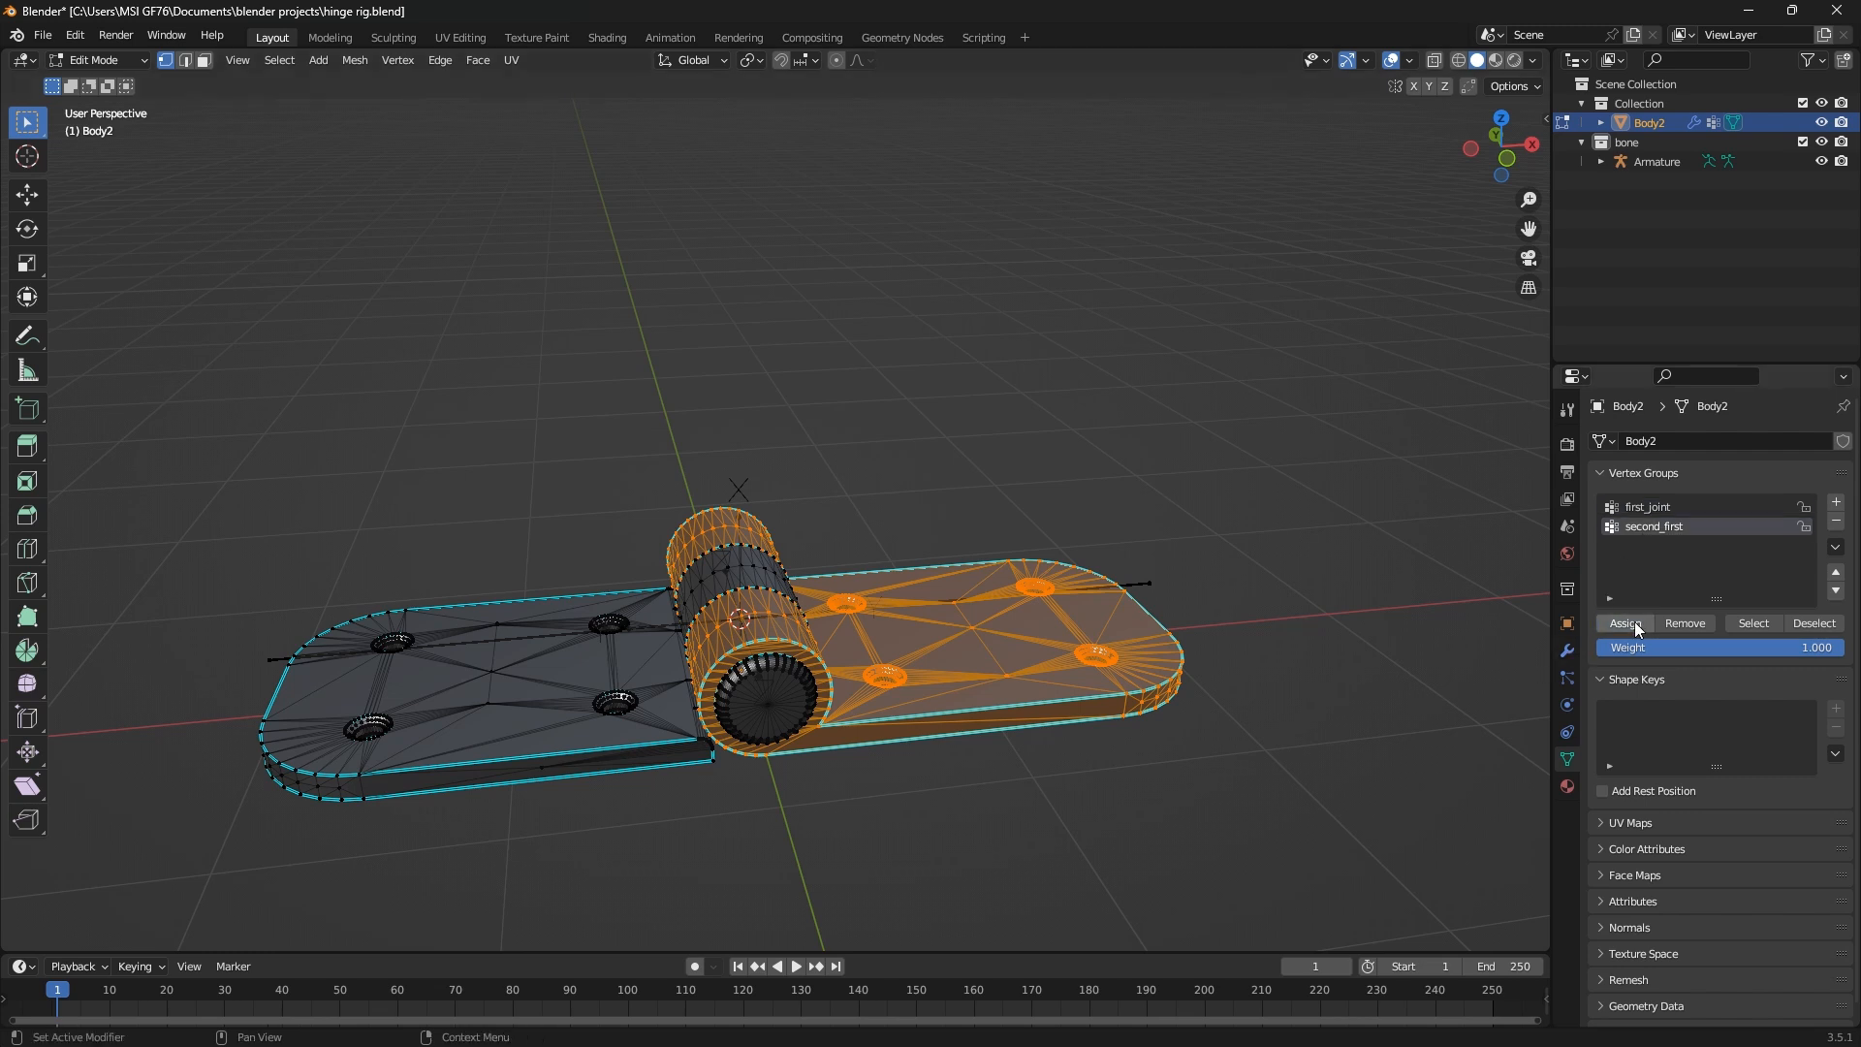
pyautogui.doubleClick(1698, 528)
pyautogui.press('Tab')
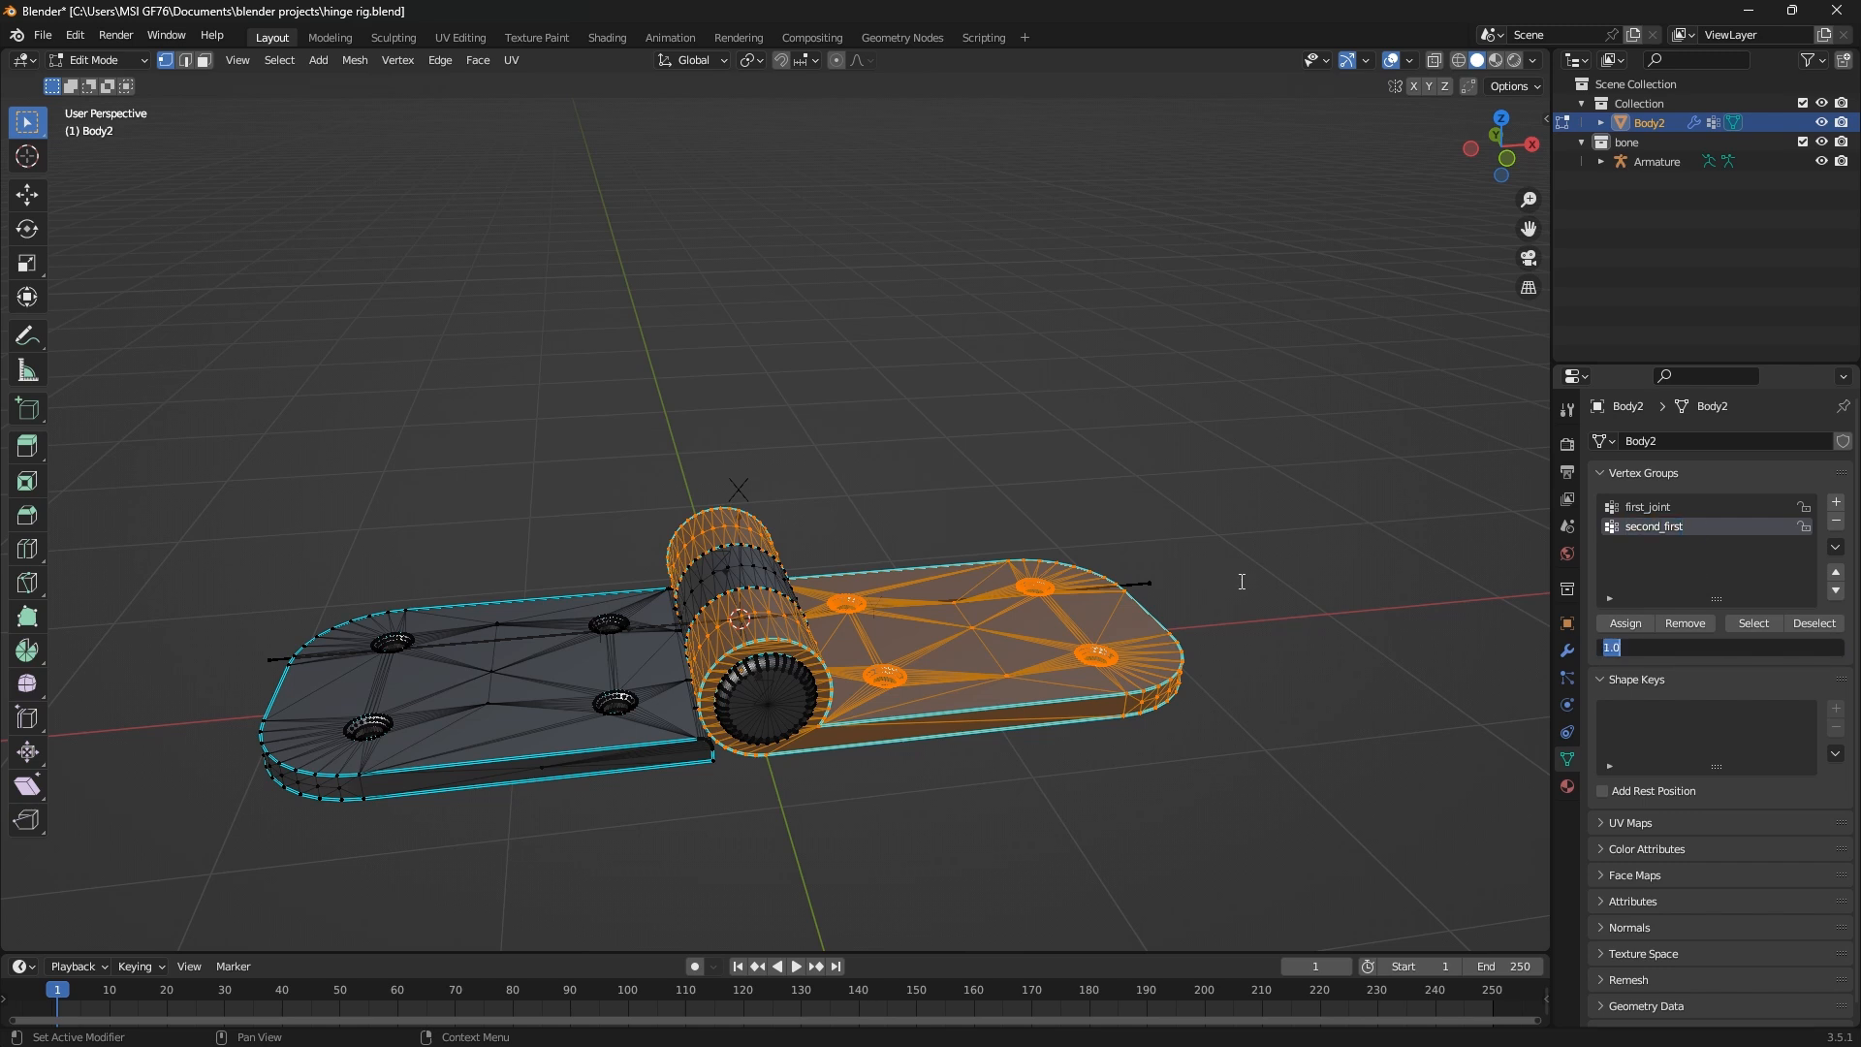
pyautogui.press('Return')
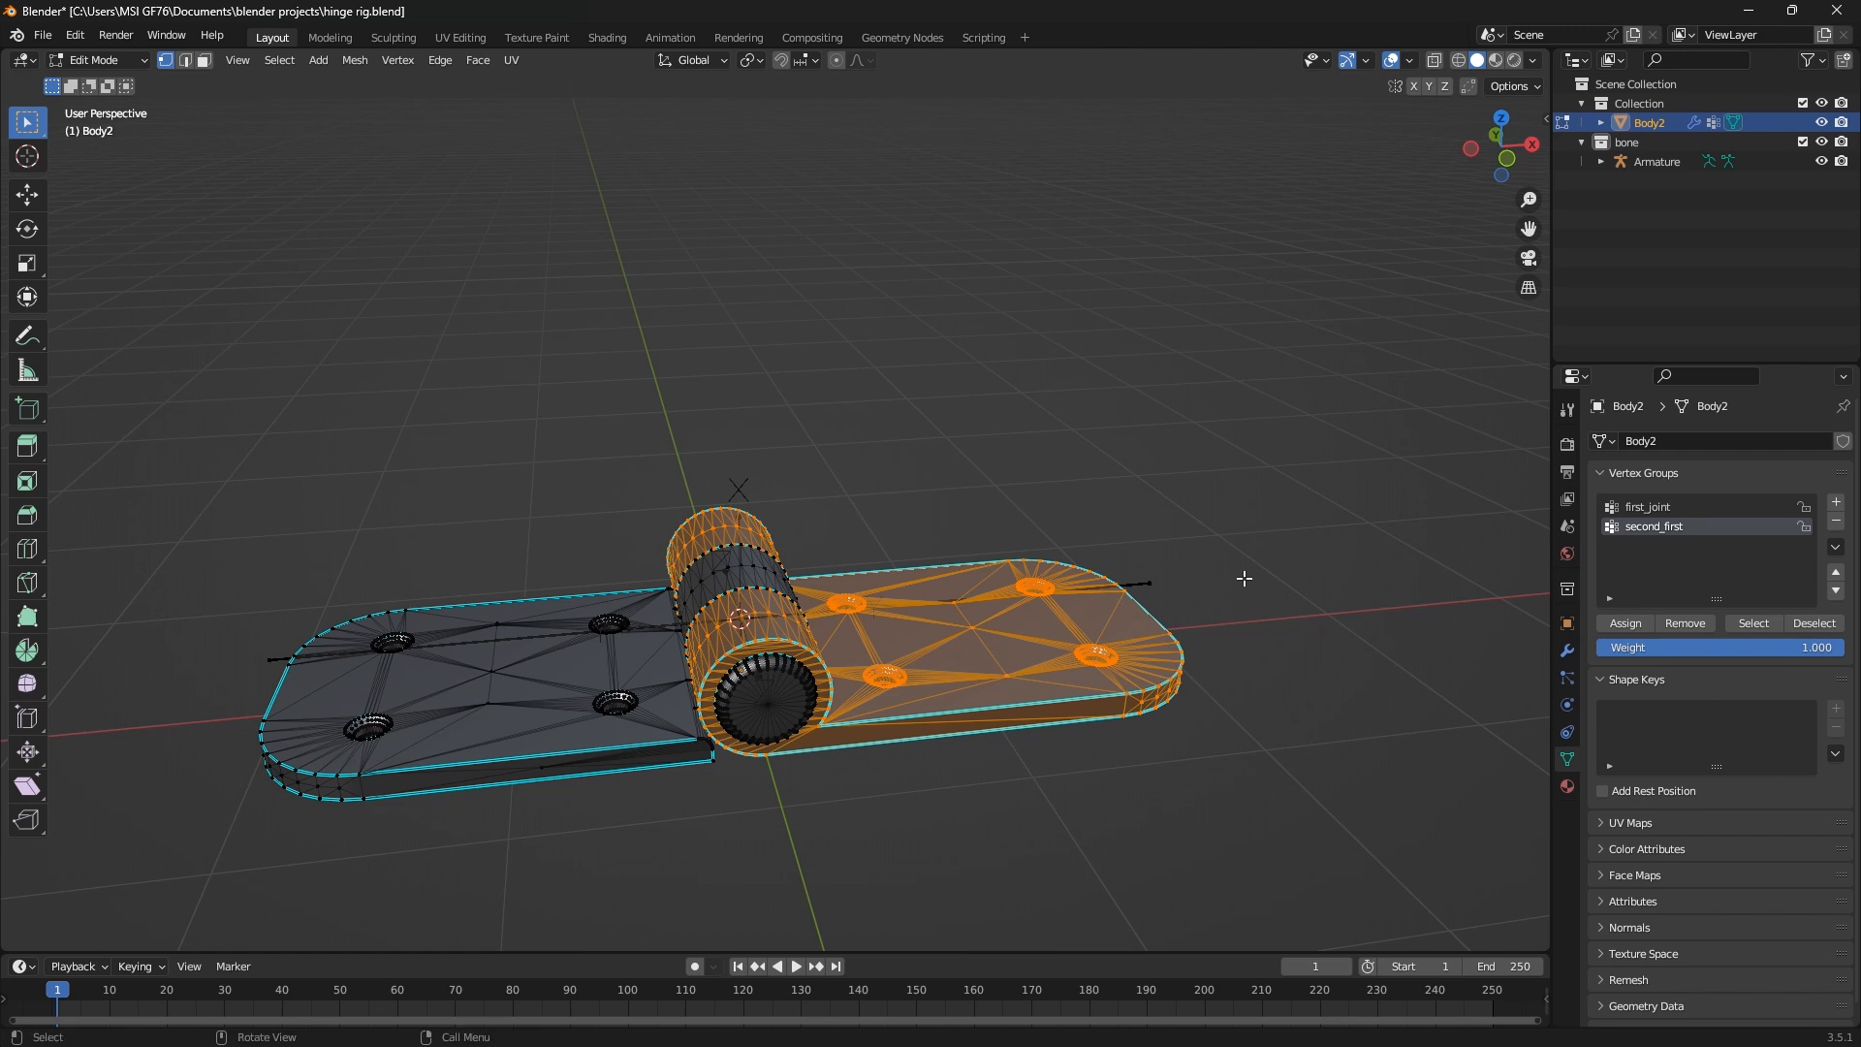
# Assign the selected right leaf geometry to the second_first vertex group and return to Object Mode
pyautogui.press('Tab')
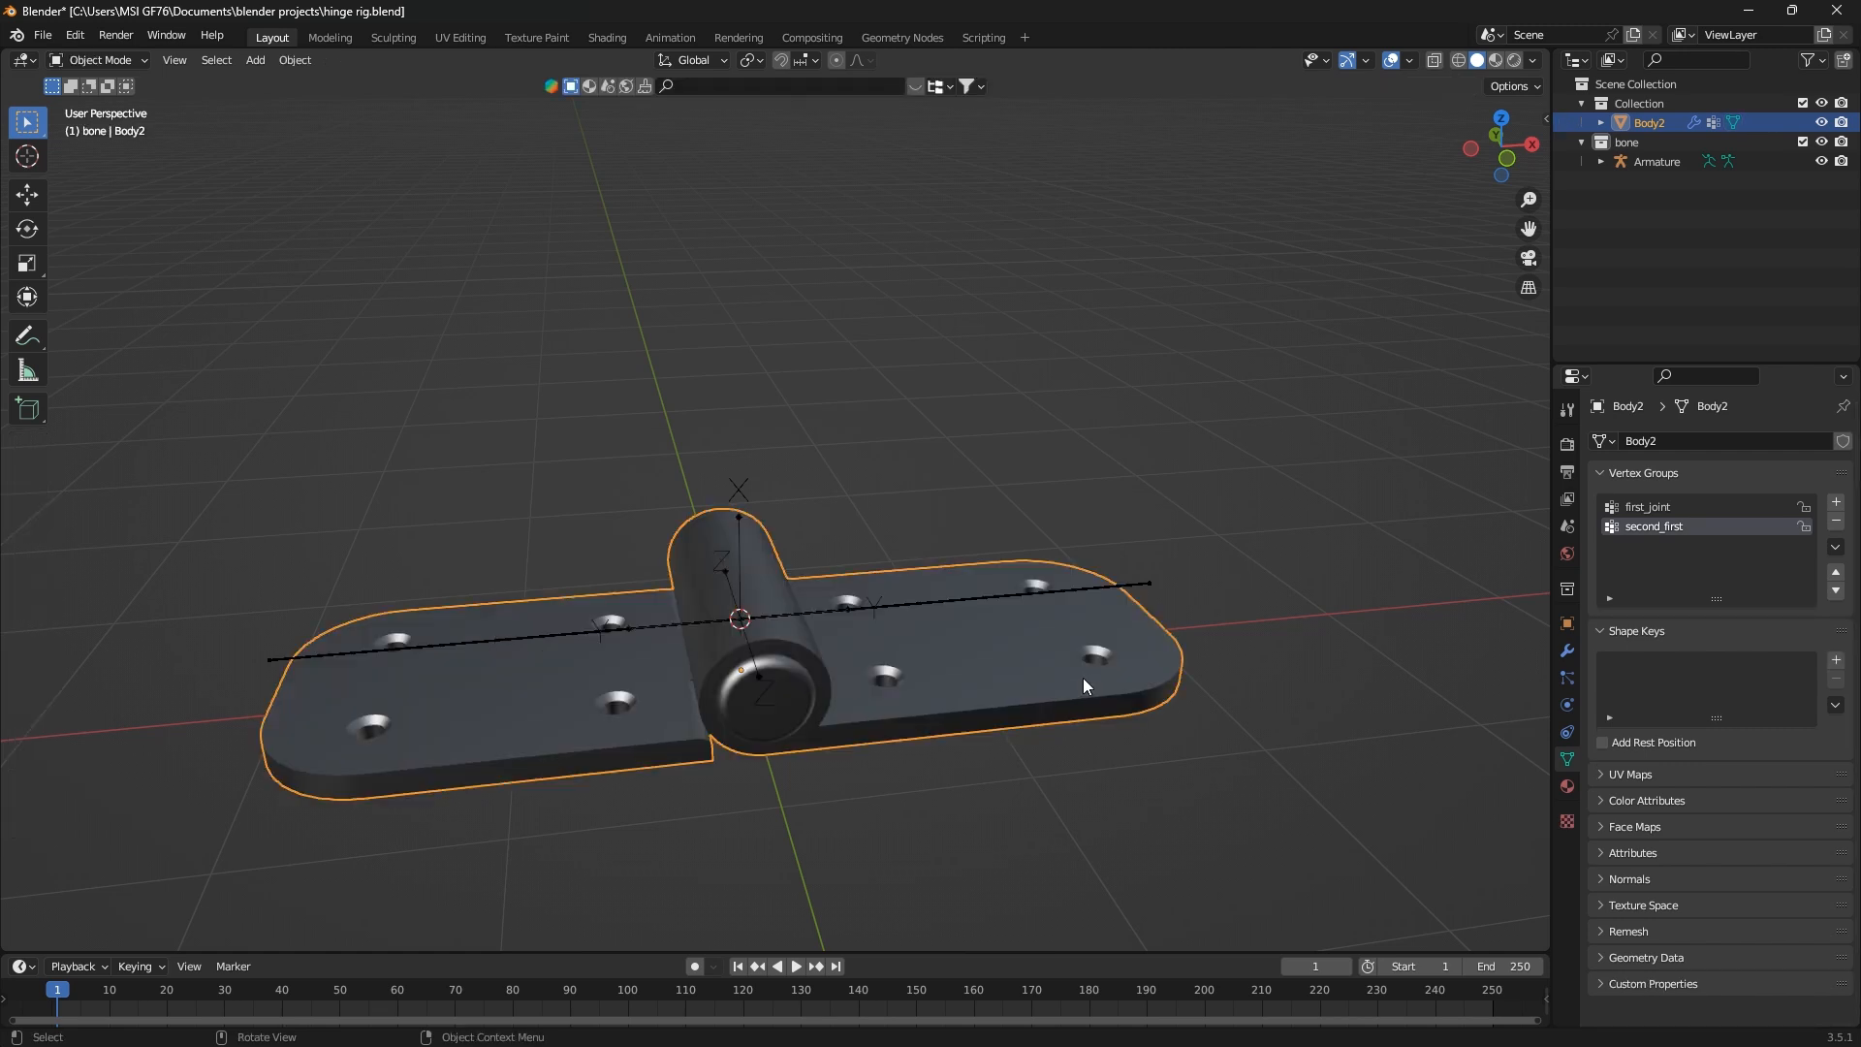
pyautogui.doubleClick(1697, 530)
pyautogui.click(1699, 530)
pyautogui.press('Escape')
pyautogui.press('Tab')
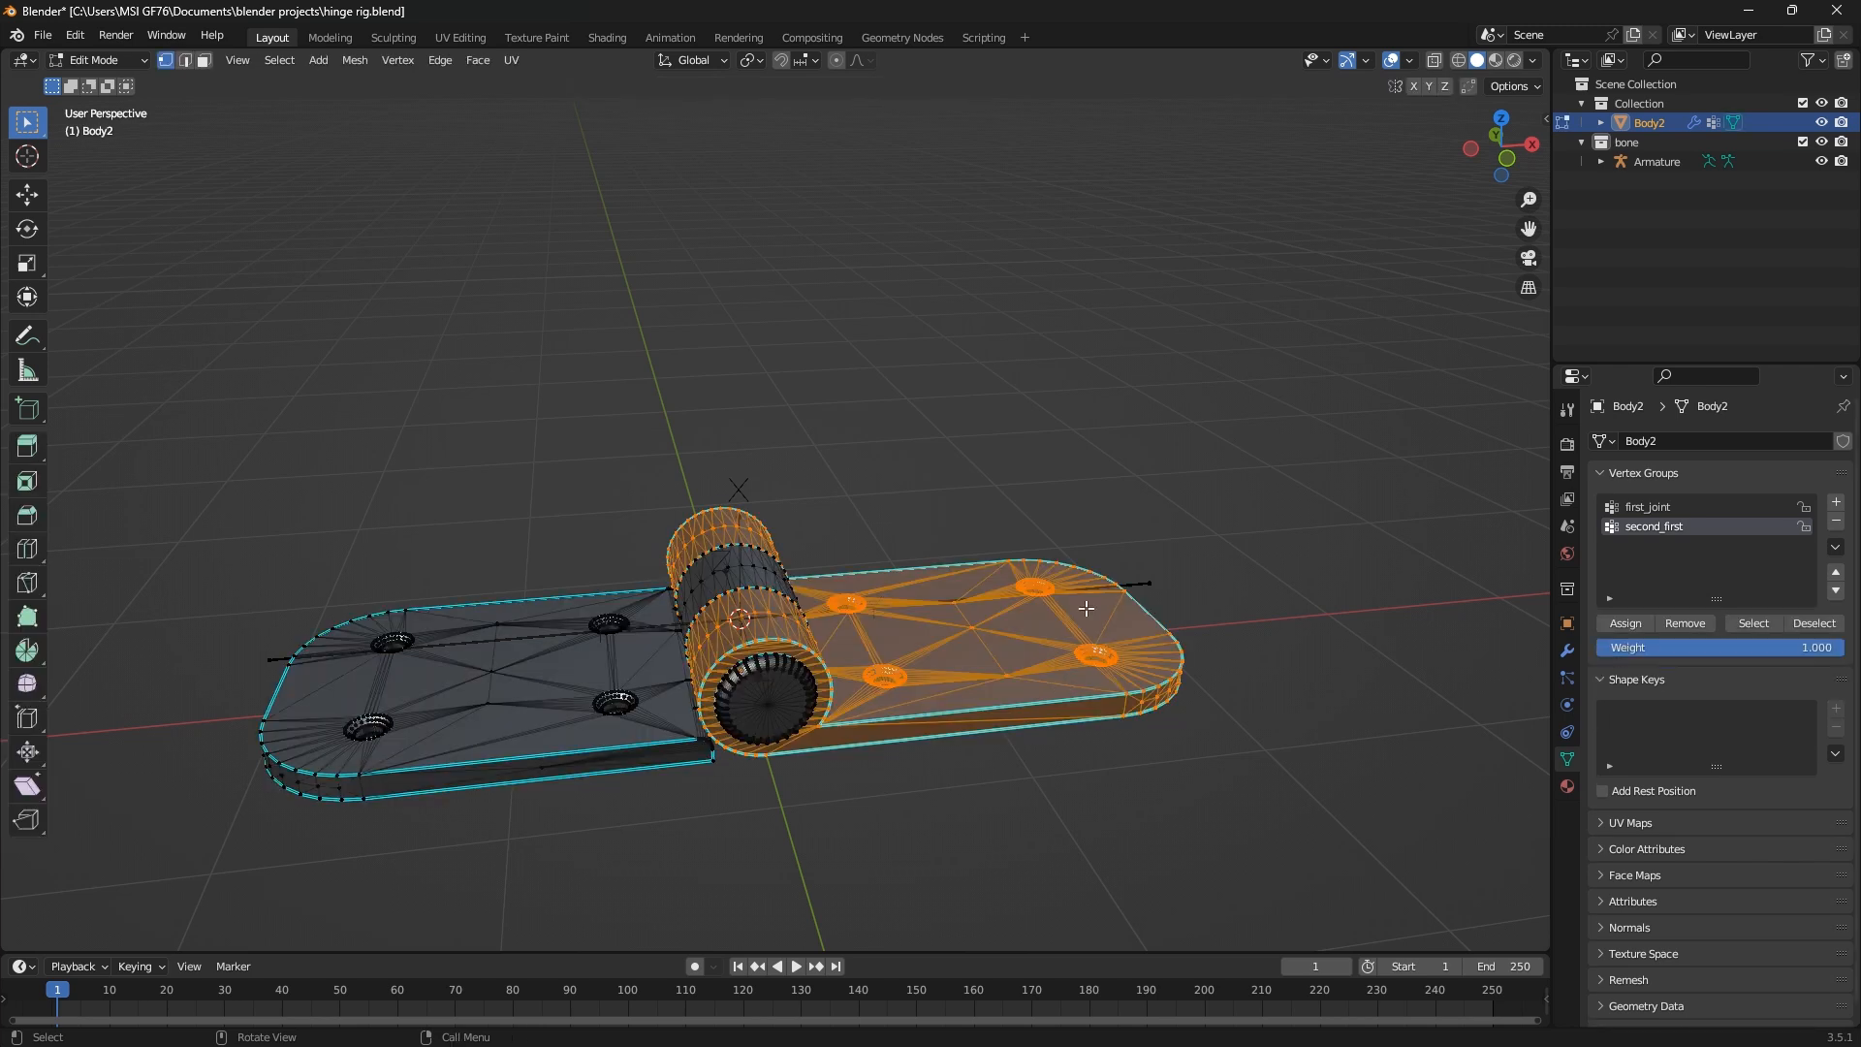
pyautogui.click(1621, 626)
pyautogui.press('Tab')
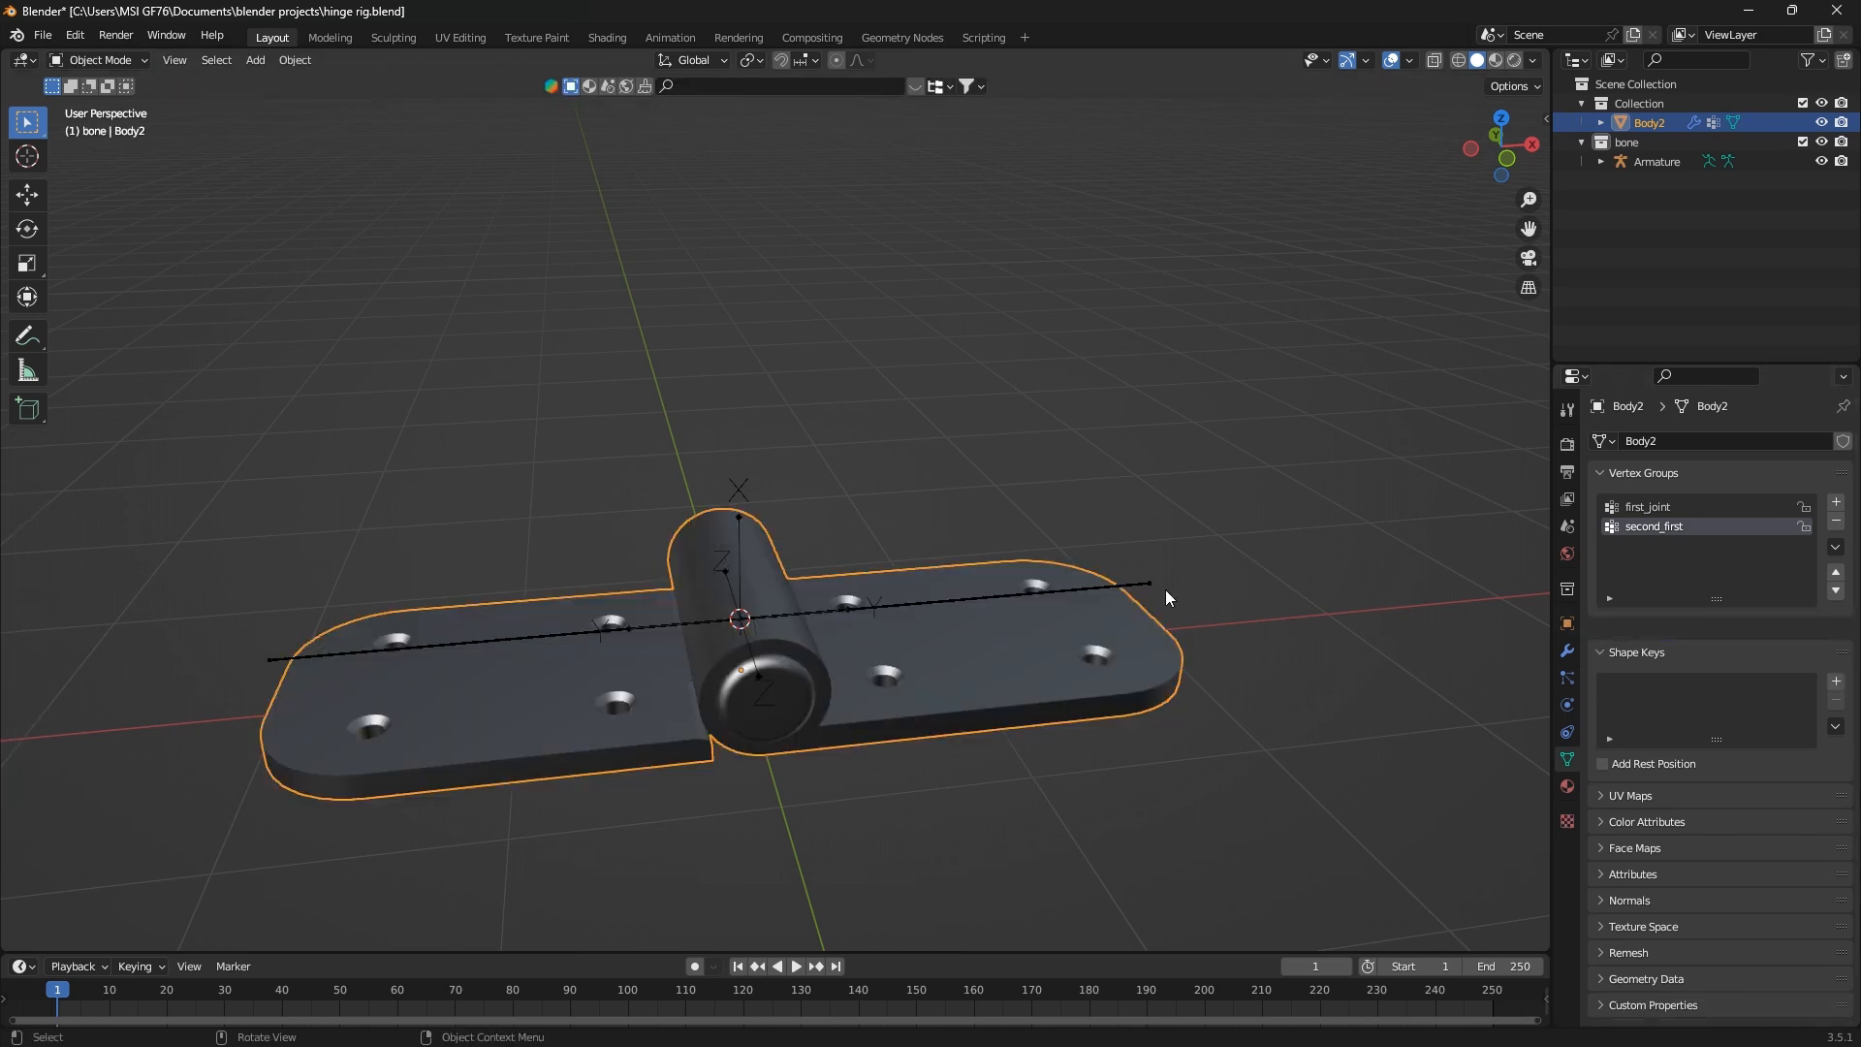
# Put the armature into Pose Mode and try rotating the second_joint bone to test the right leaf
pyautogui.click(1147, 589)
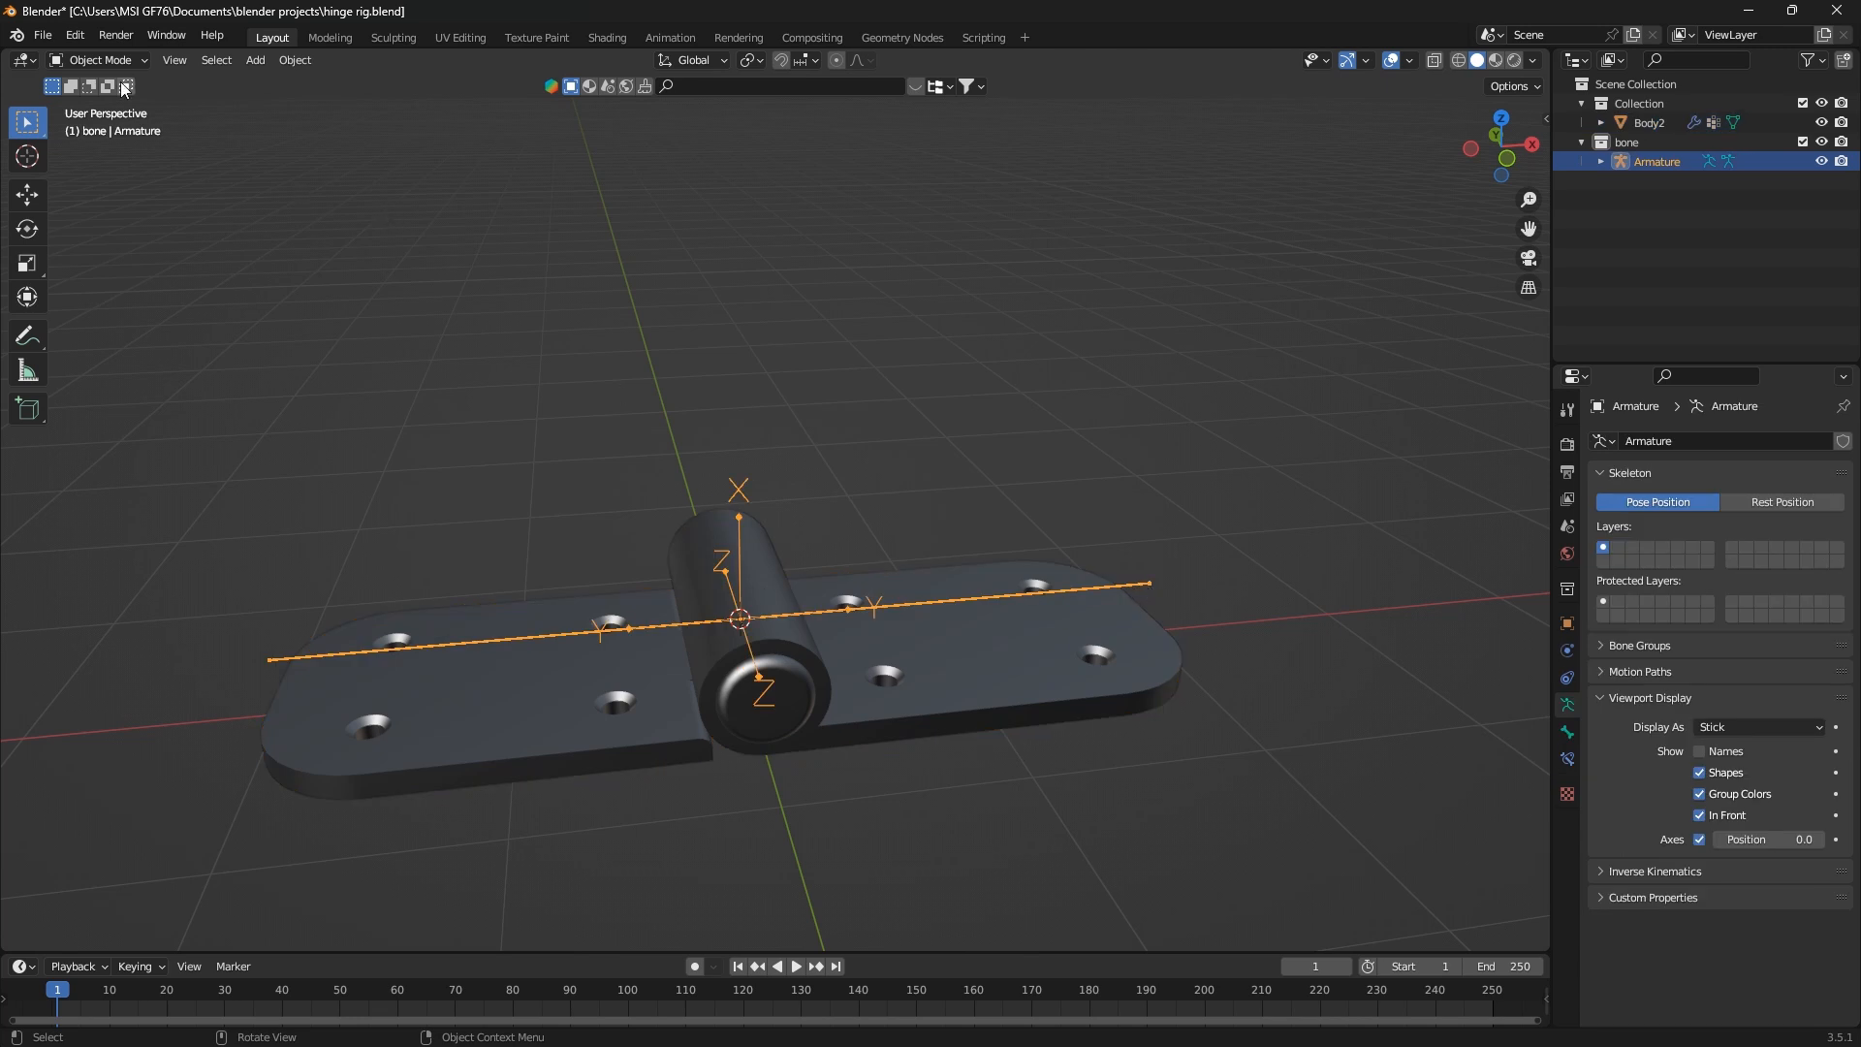
pyautogui.click(97, 60)
pyautogui.click(112, 119)
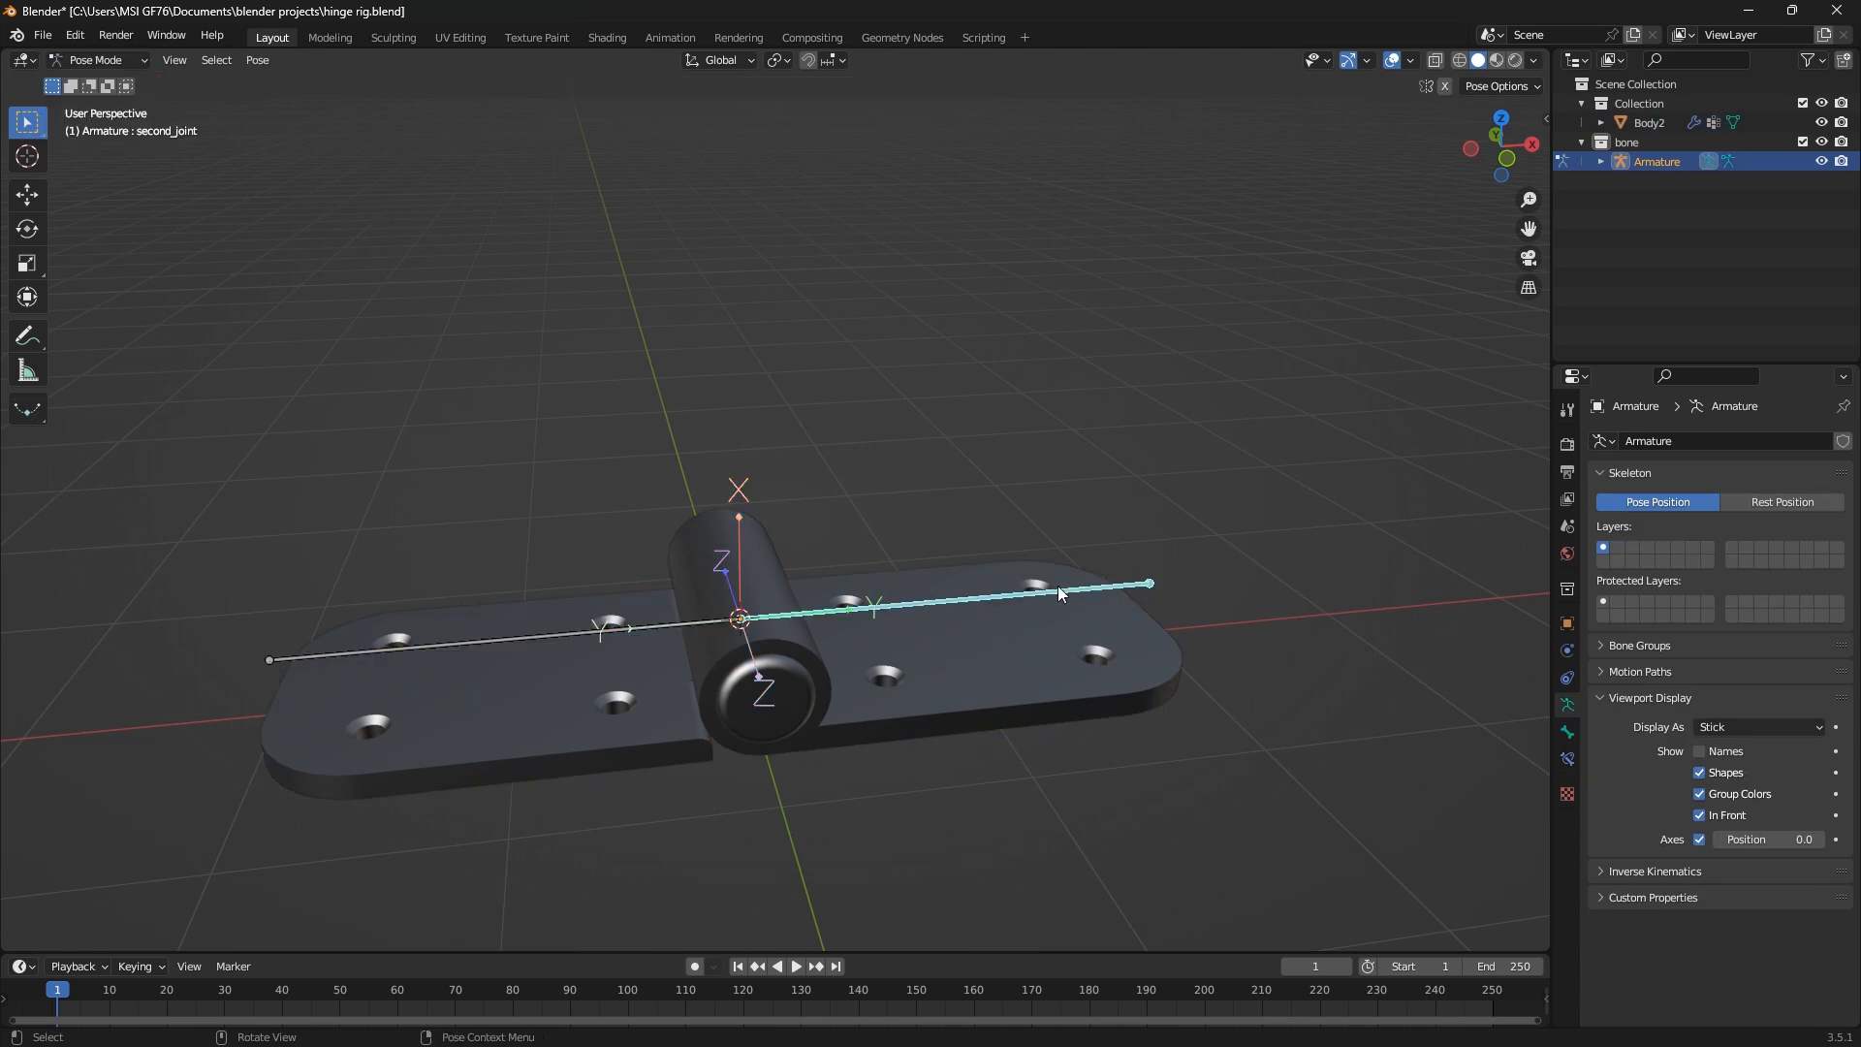
pyautogui.press('r')
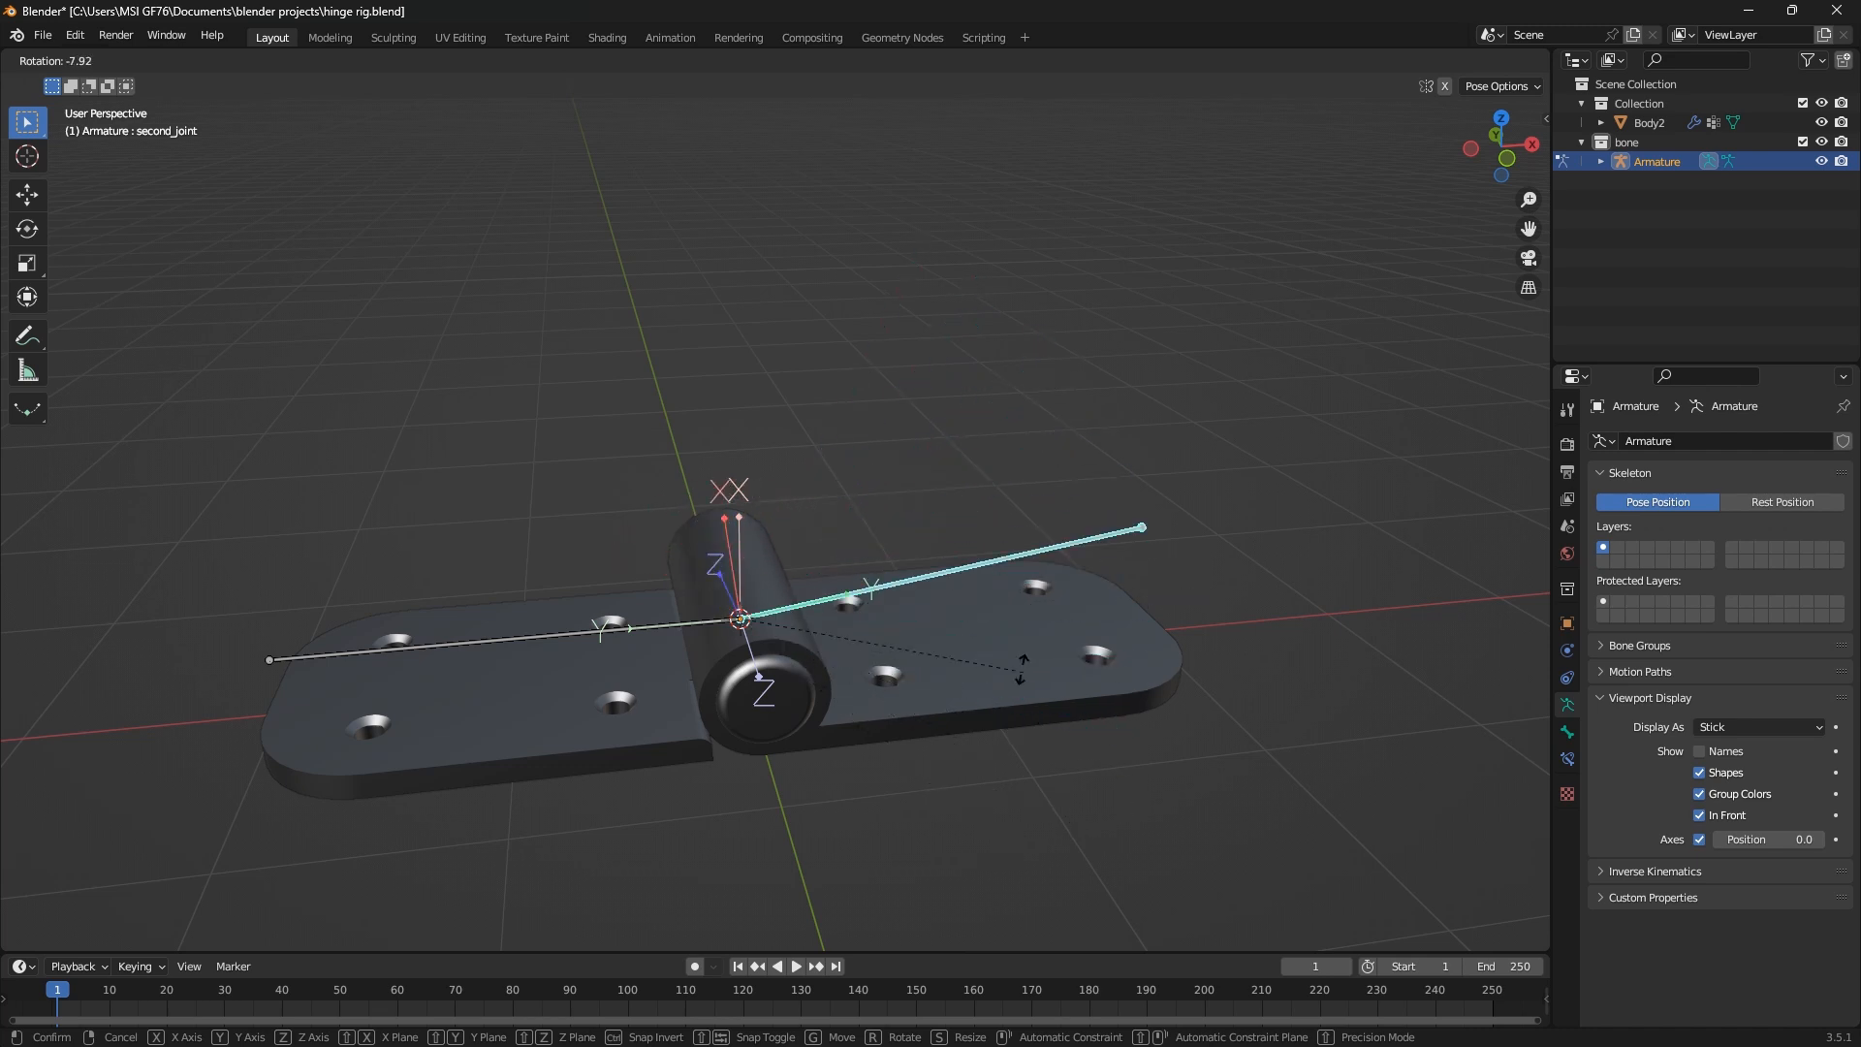
pyautogui.click(1134, 780)
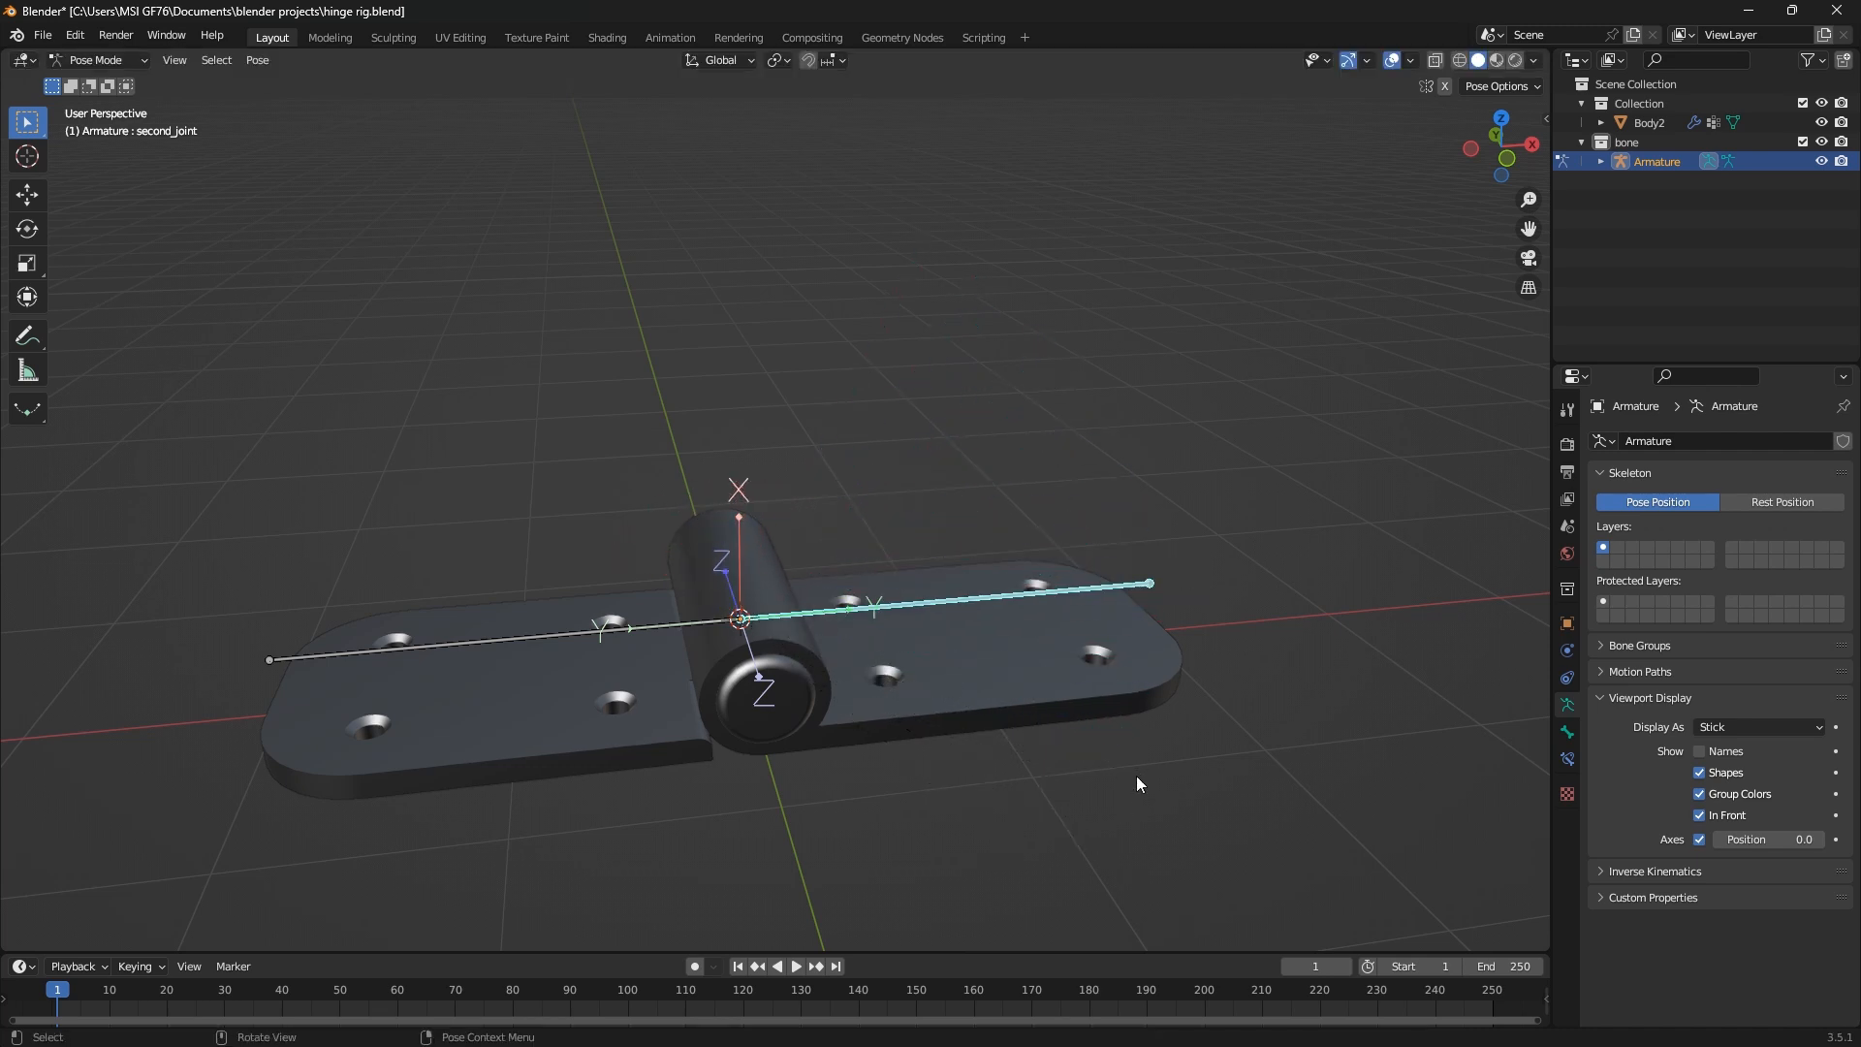
# Return to Object Mode, rename Body2's second_first vertex group as second_joint, and save the file
pyautogui.click(102, 60)
pyautogui.click(97, 93)
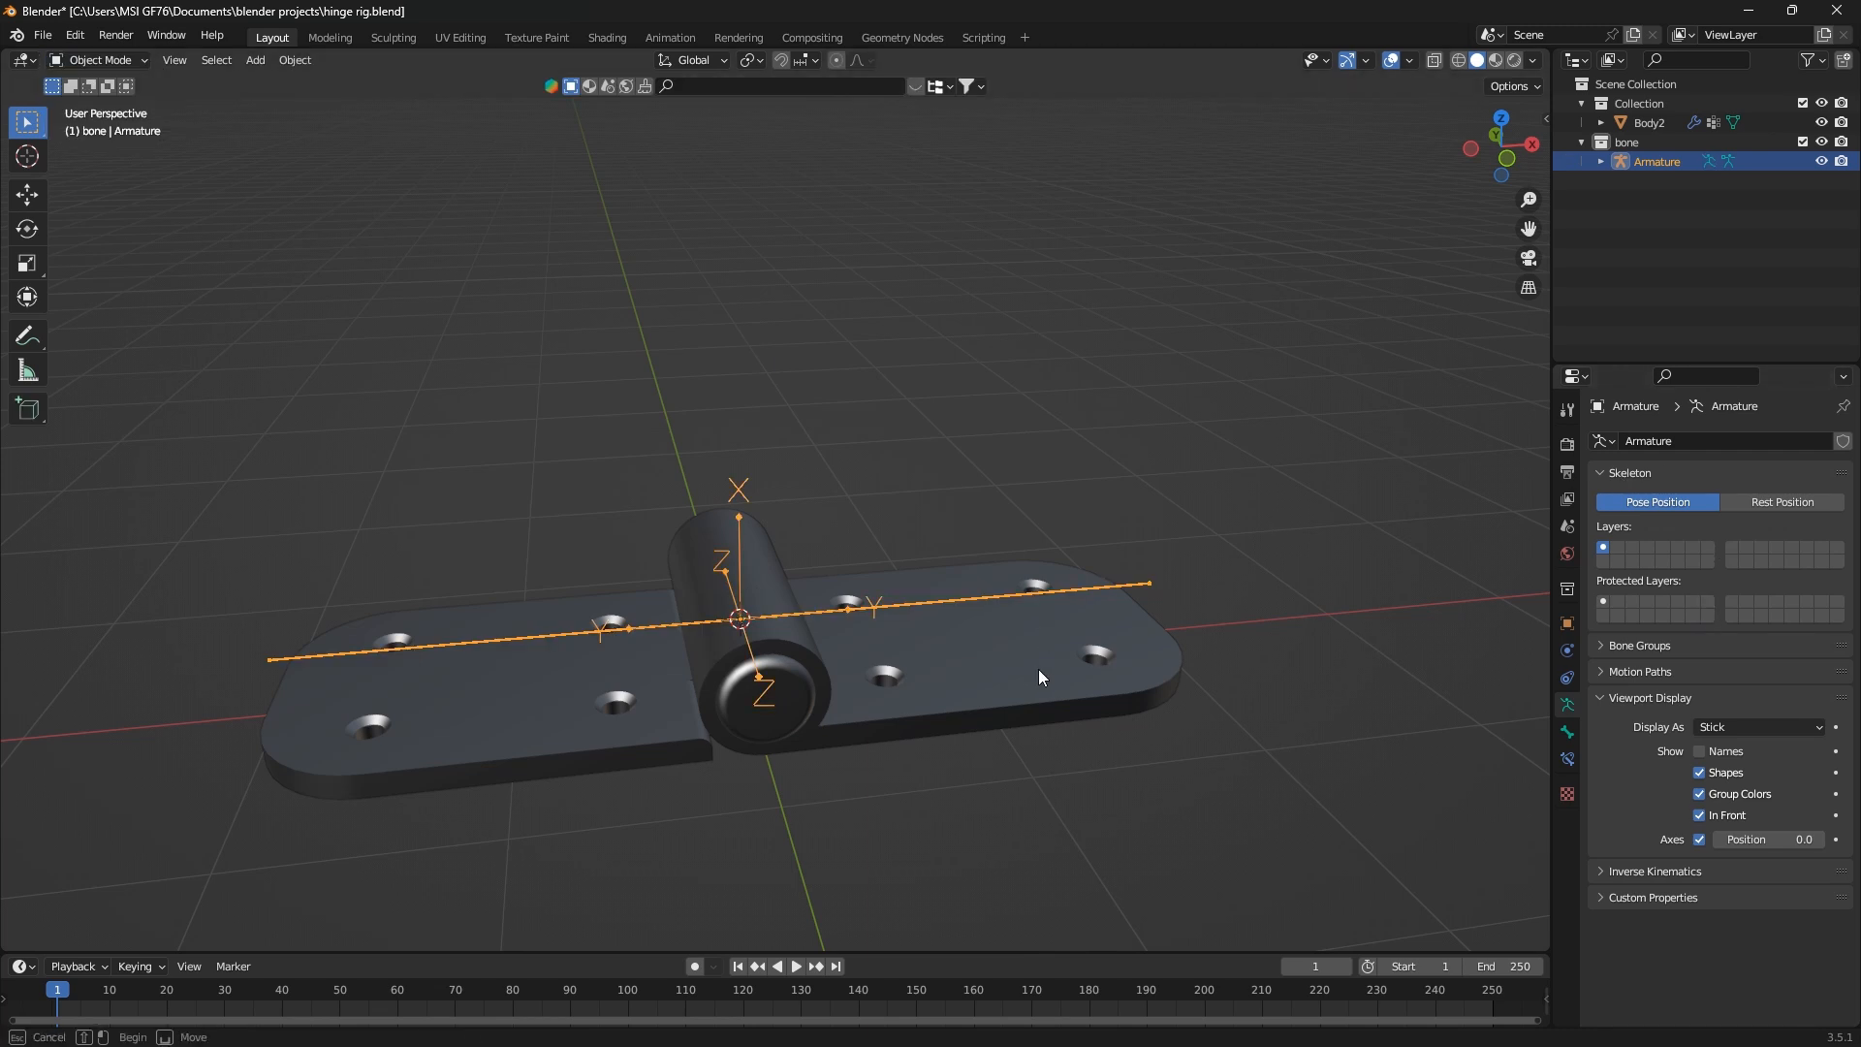
pyautogui.click(955, 723)
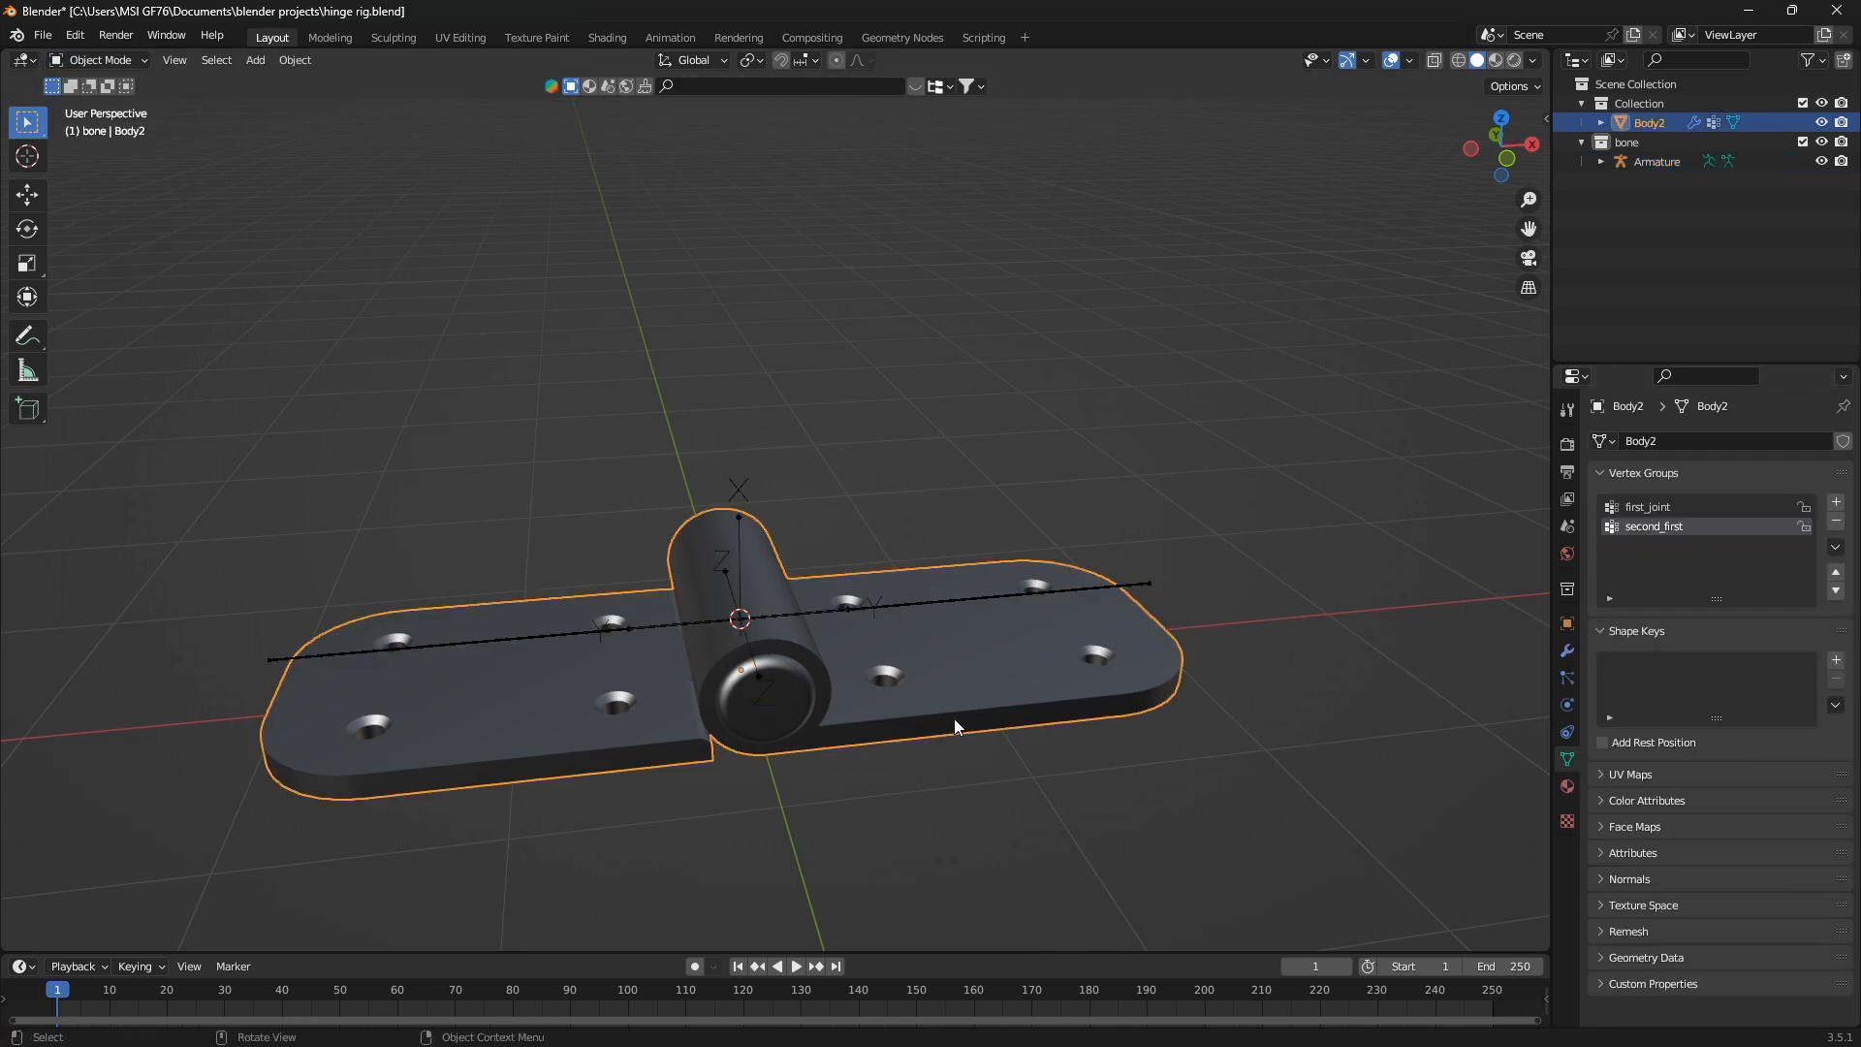
pyautogui.doubleClick(1702, 527)
pyautogui.click(1704, 528)
pyautogui.click(1088, 529)
pyautogui.hotkey('ctrl', 's')
# Reopen Body2 in Edit Mode and assign the selected right leaf geometry to the second_joint vertex group
pyautogui.click(1084, 585)
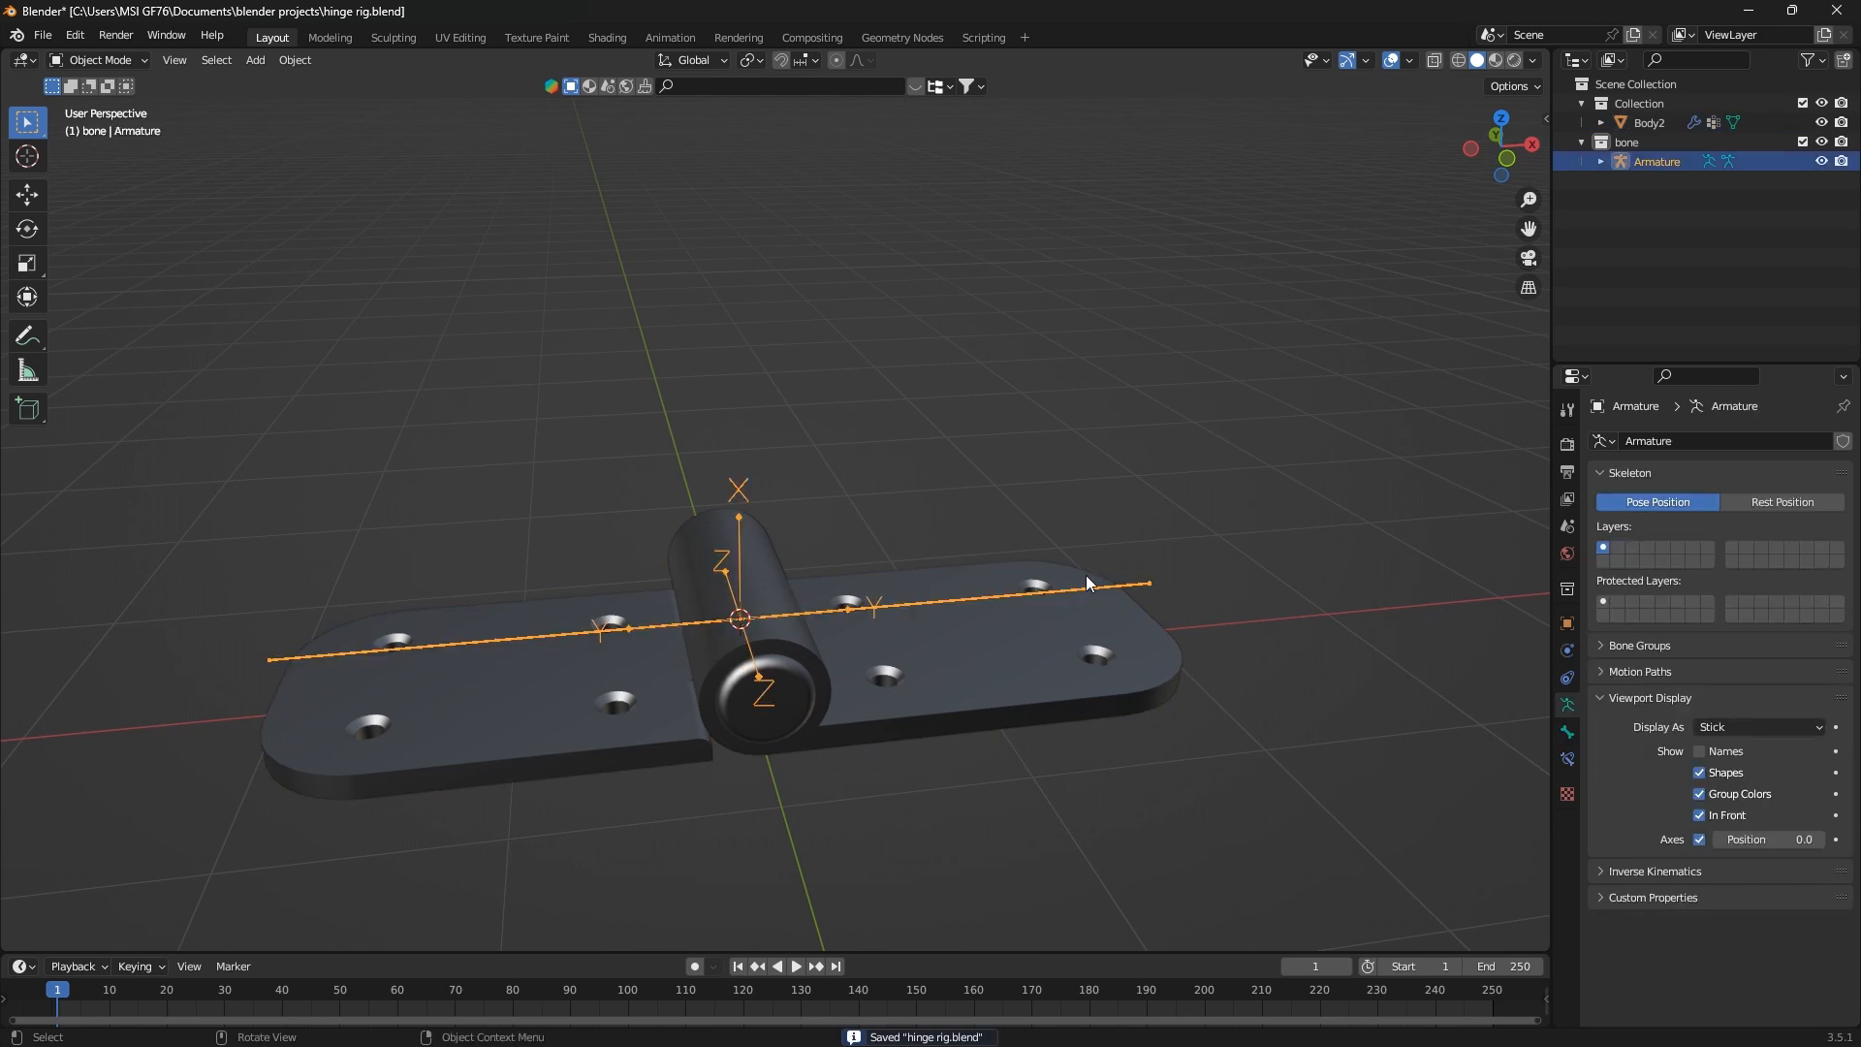
pyautogui.click(1057, 653)
pyautogui.press('Tab')
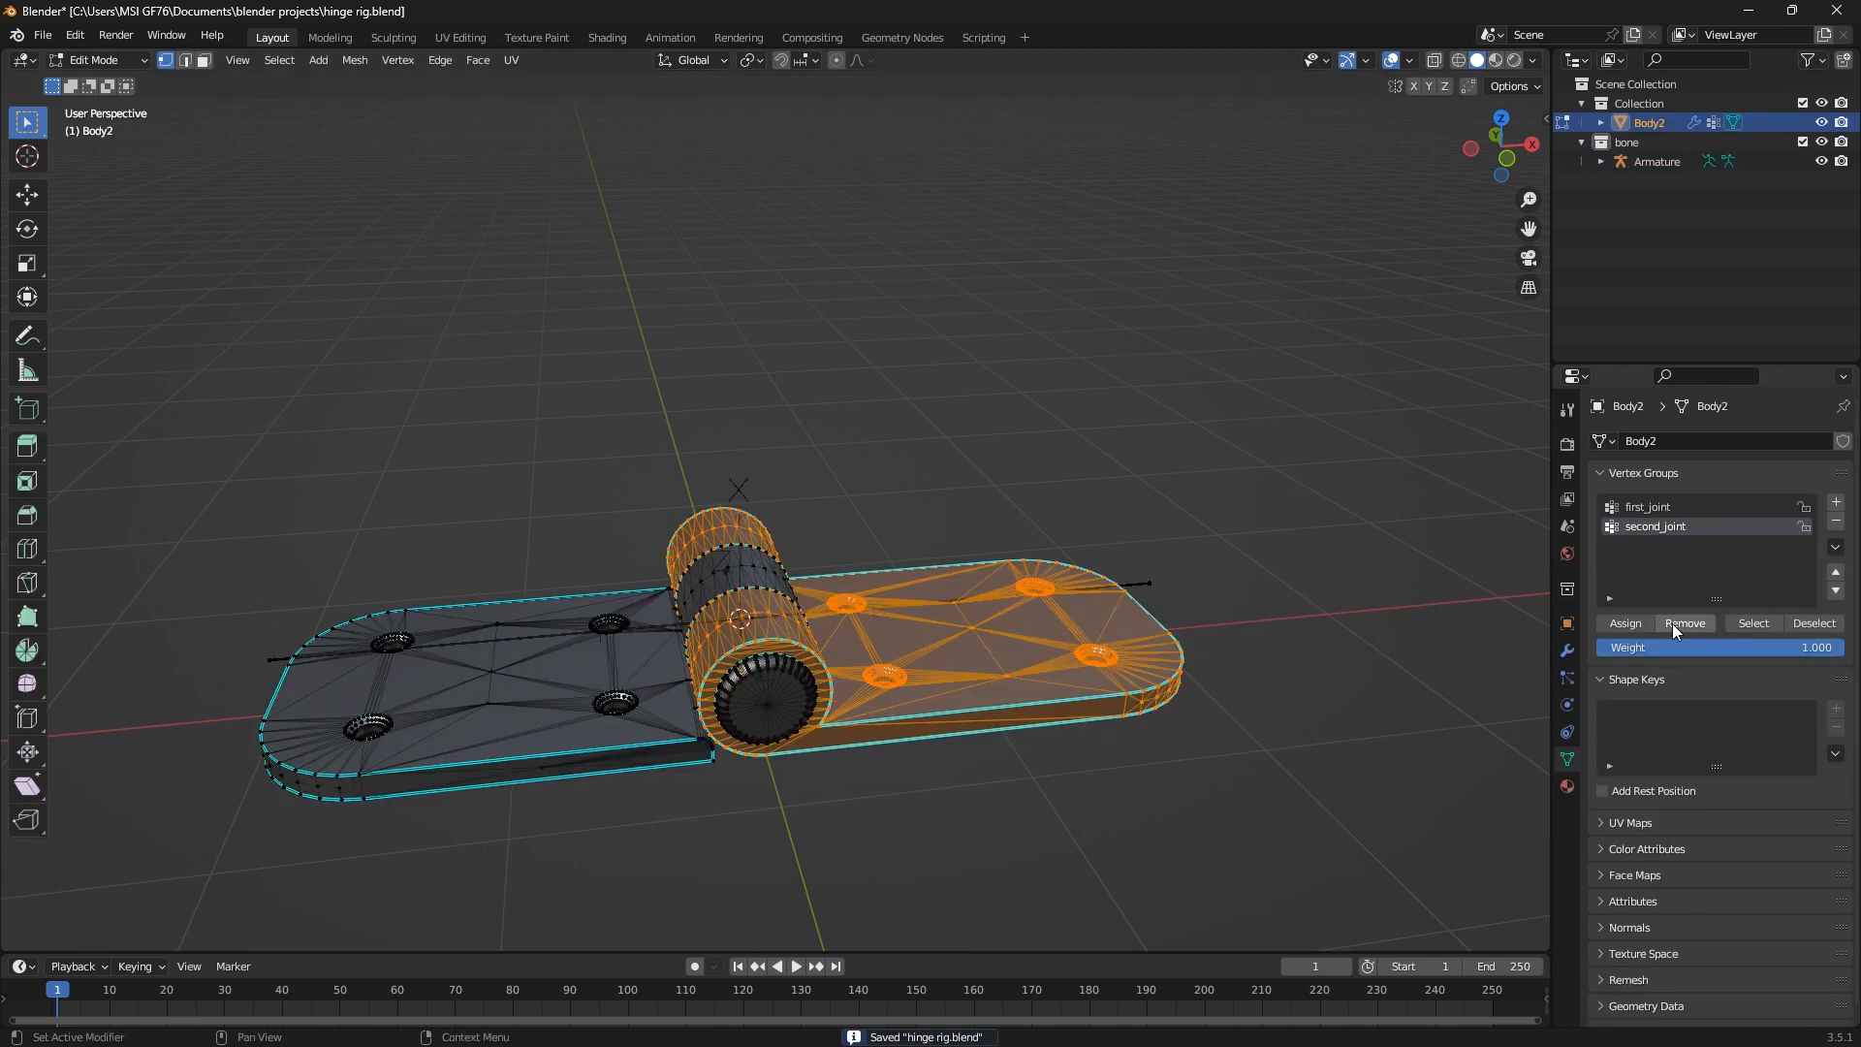
pyautogui.click(1626, 624)
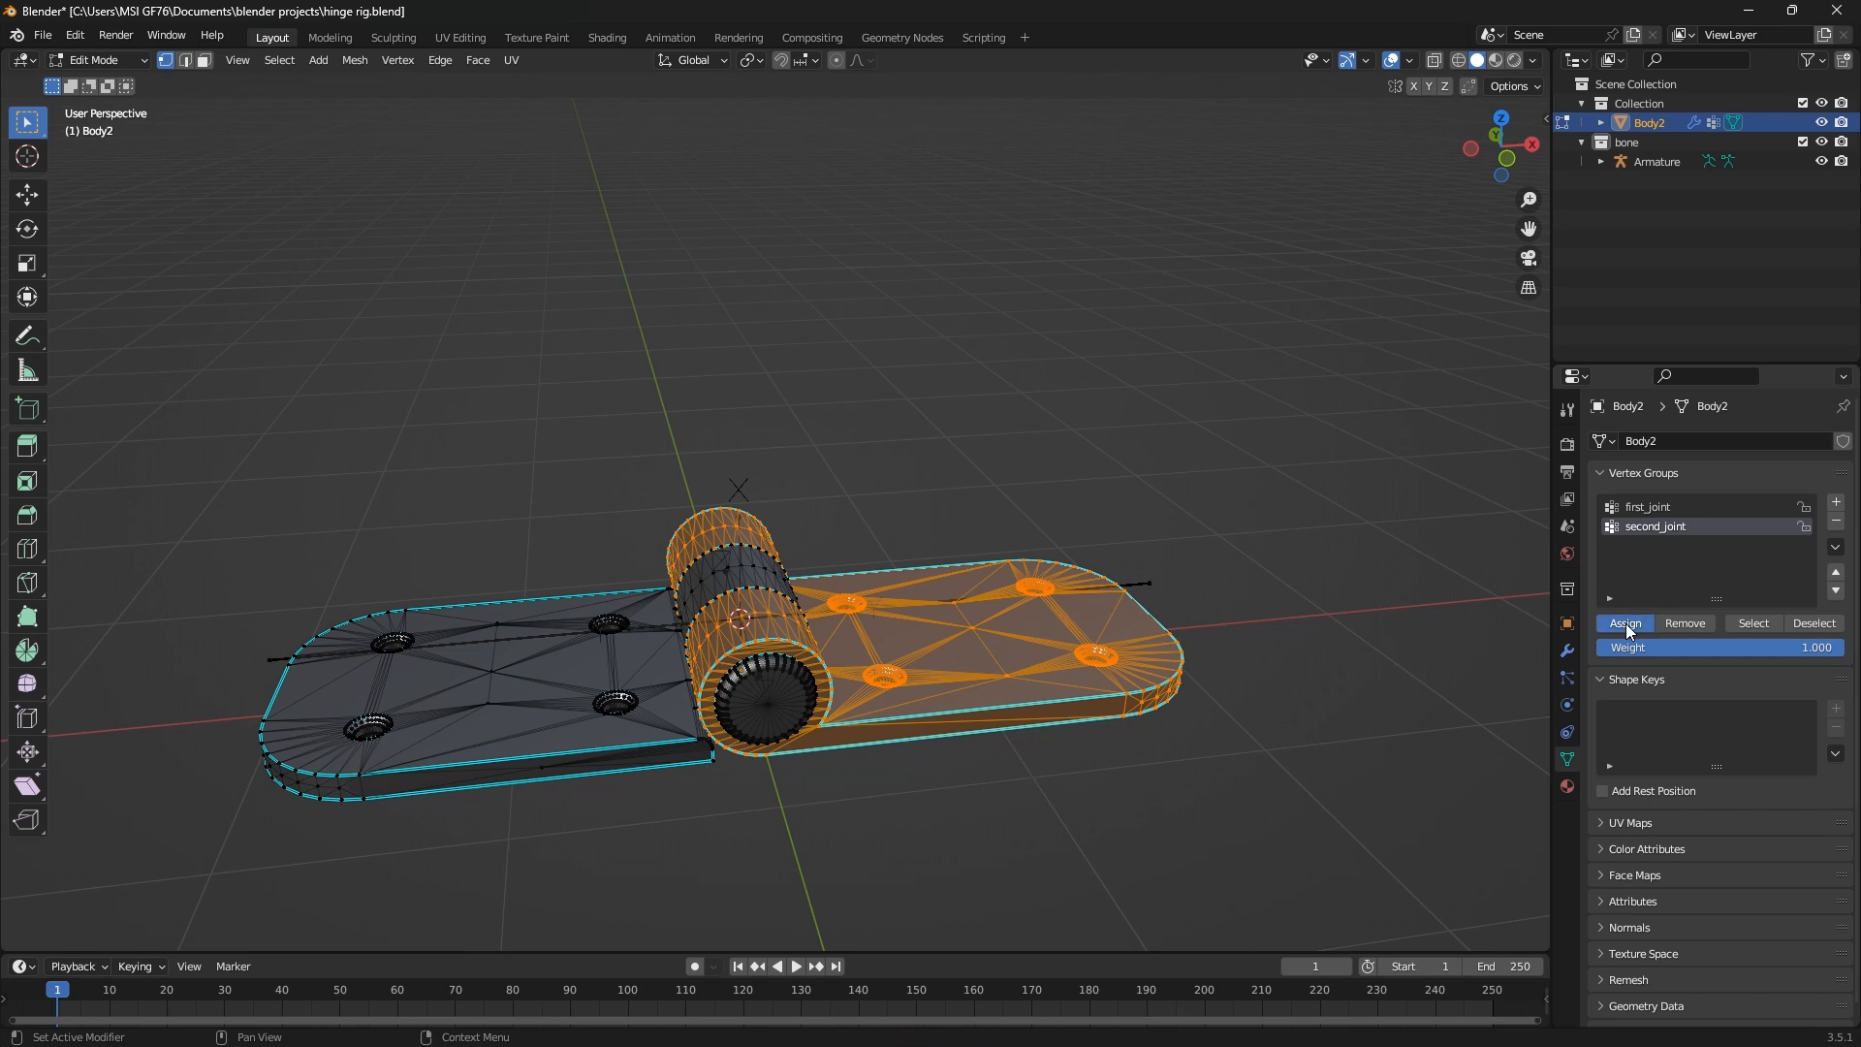
pyautogui.press('Tab')
# Select the armature, put it into Pose Mode, and try rotating the second_joint bone freely
pyautogui.click(1142, 582)
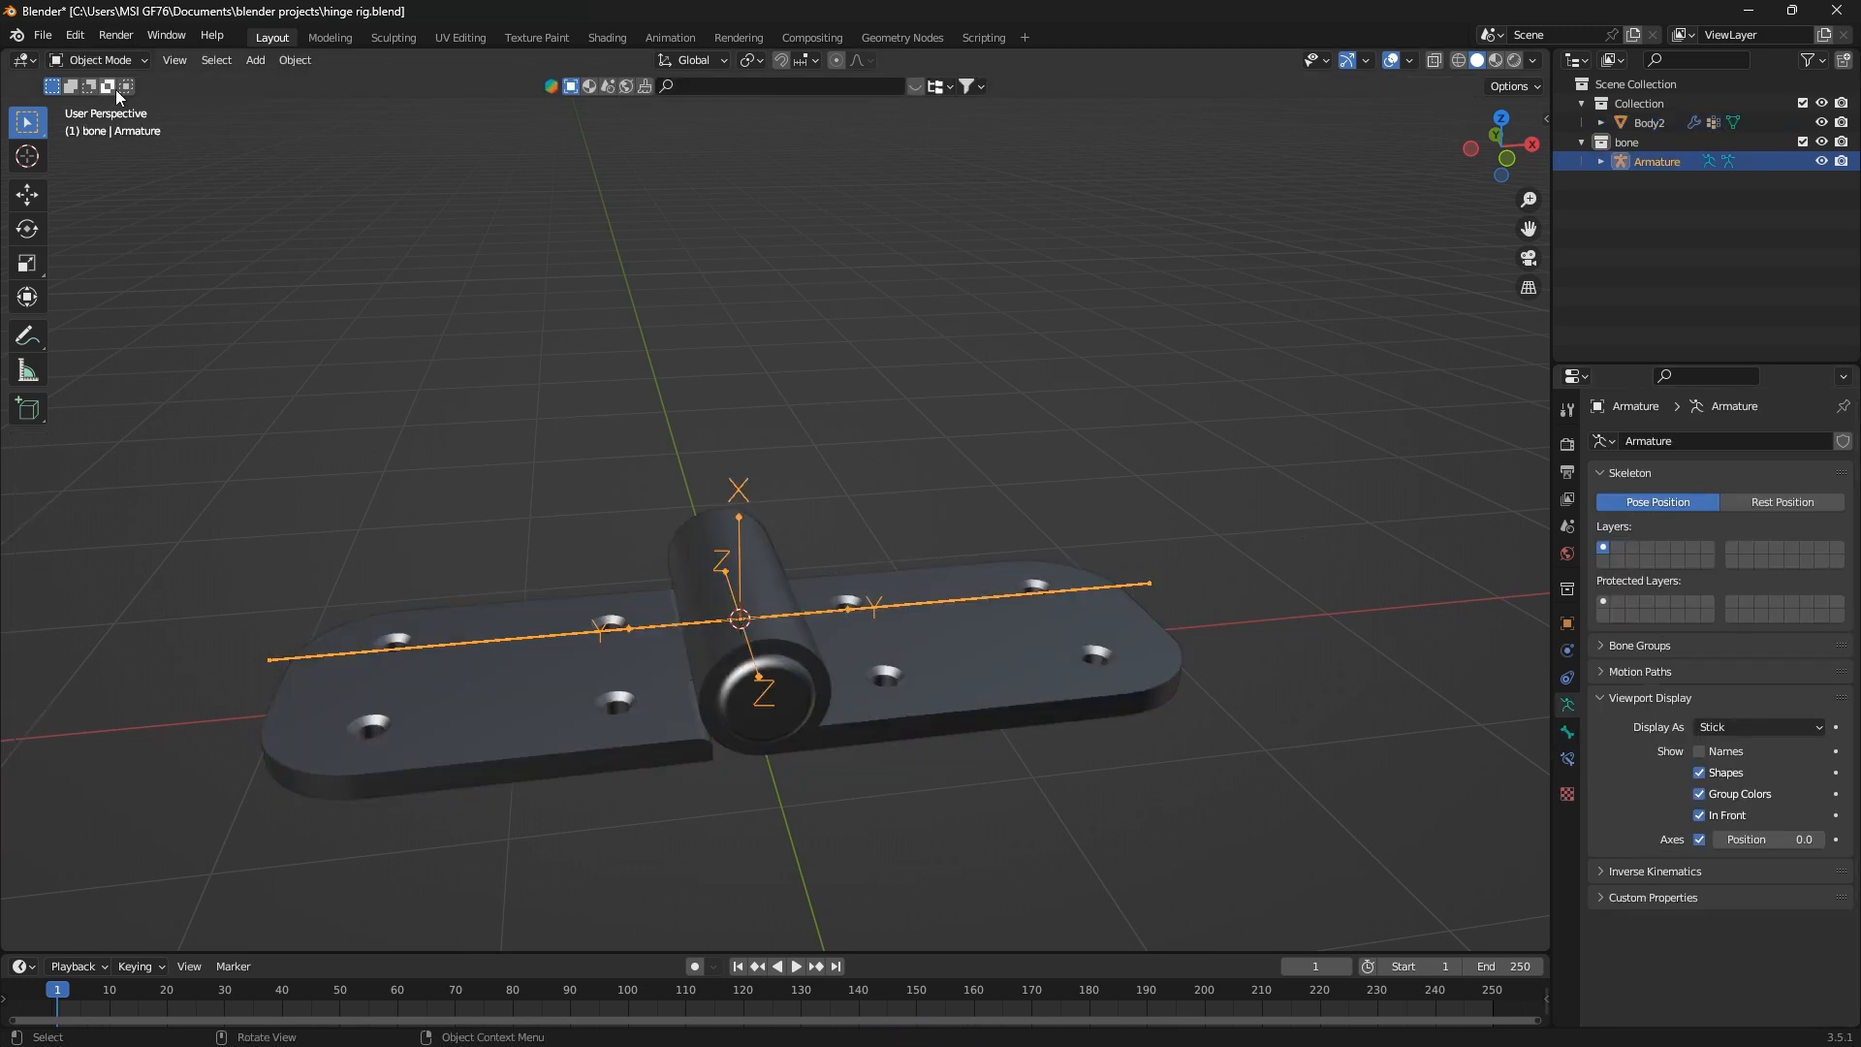
pyautogui.click(113, 60)
pyautogui.click(97, 125)
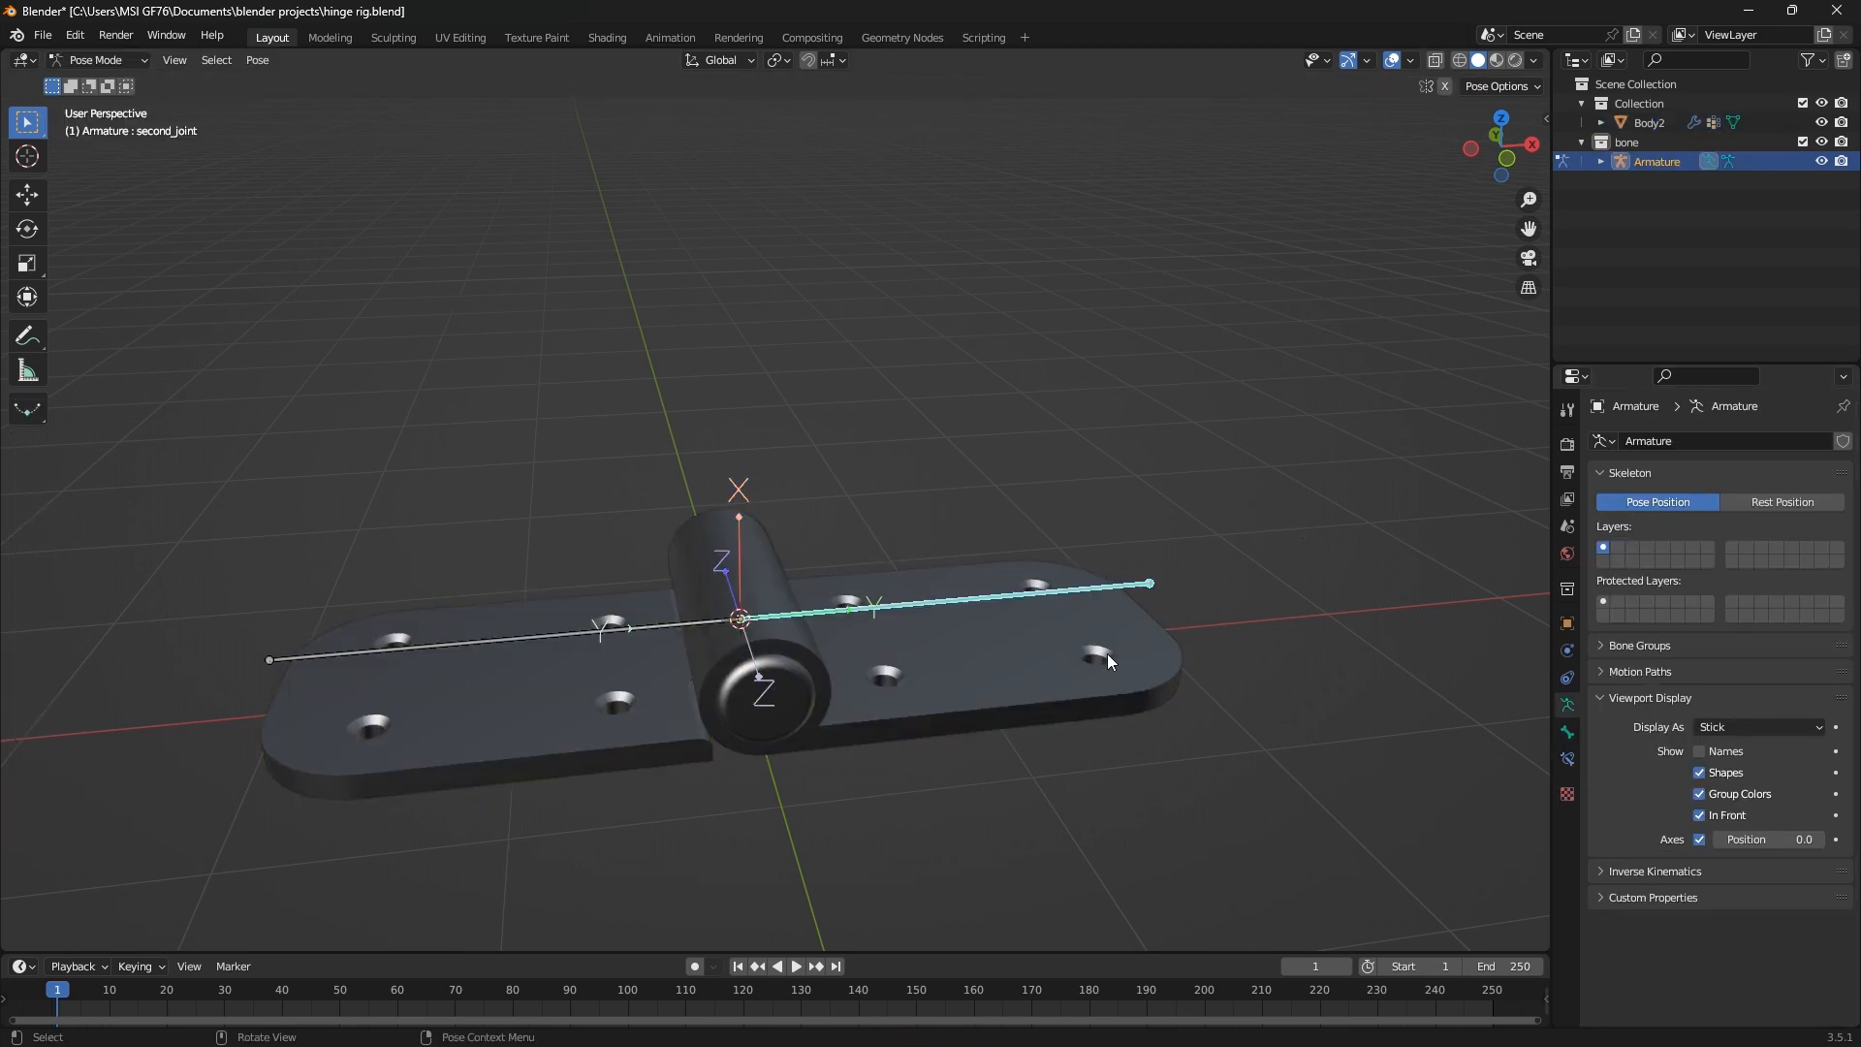
pyautogui.press('r')
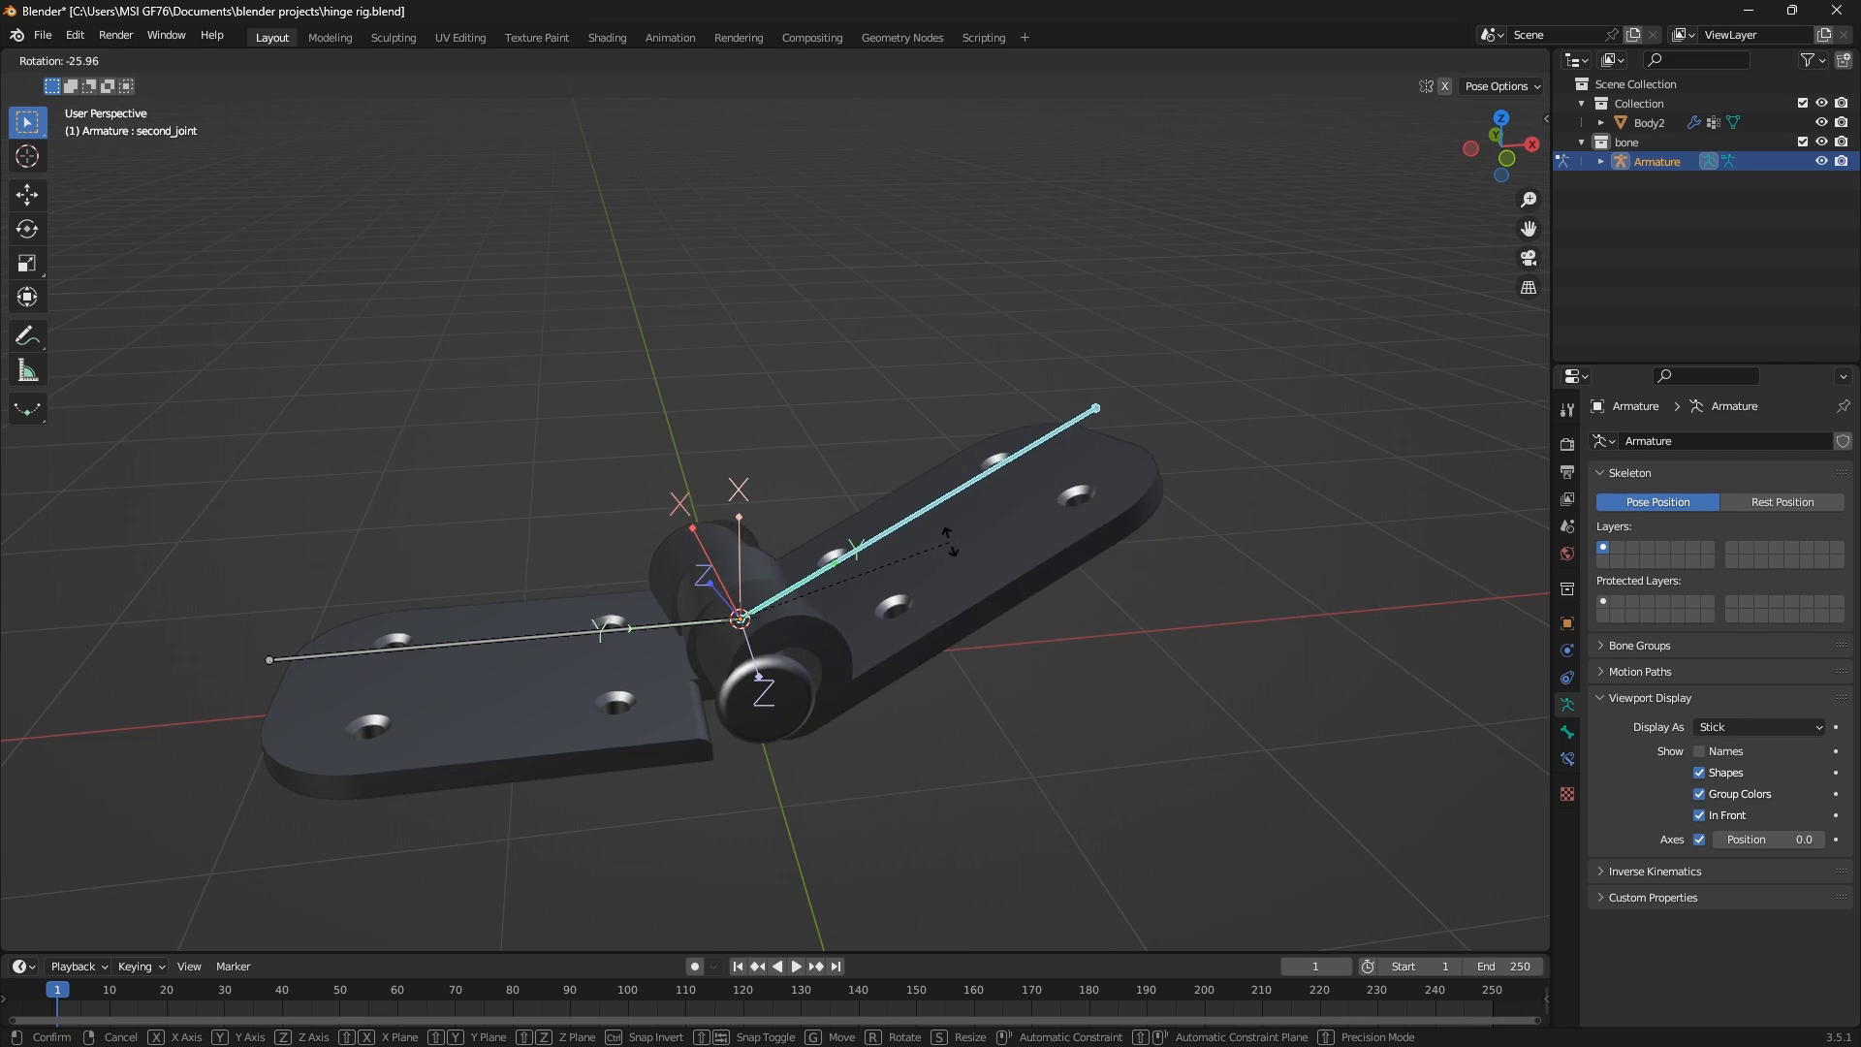
pyautogui.press('r')
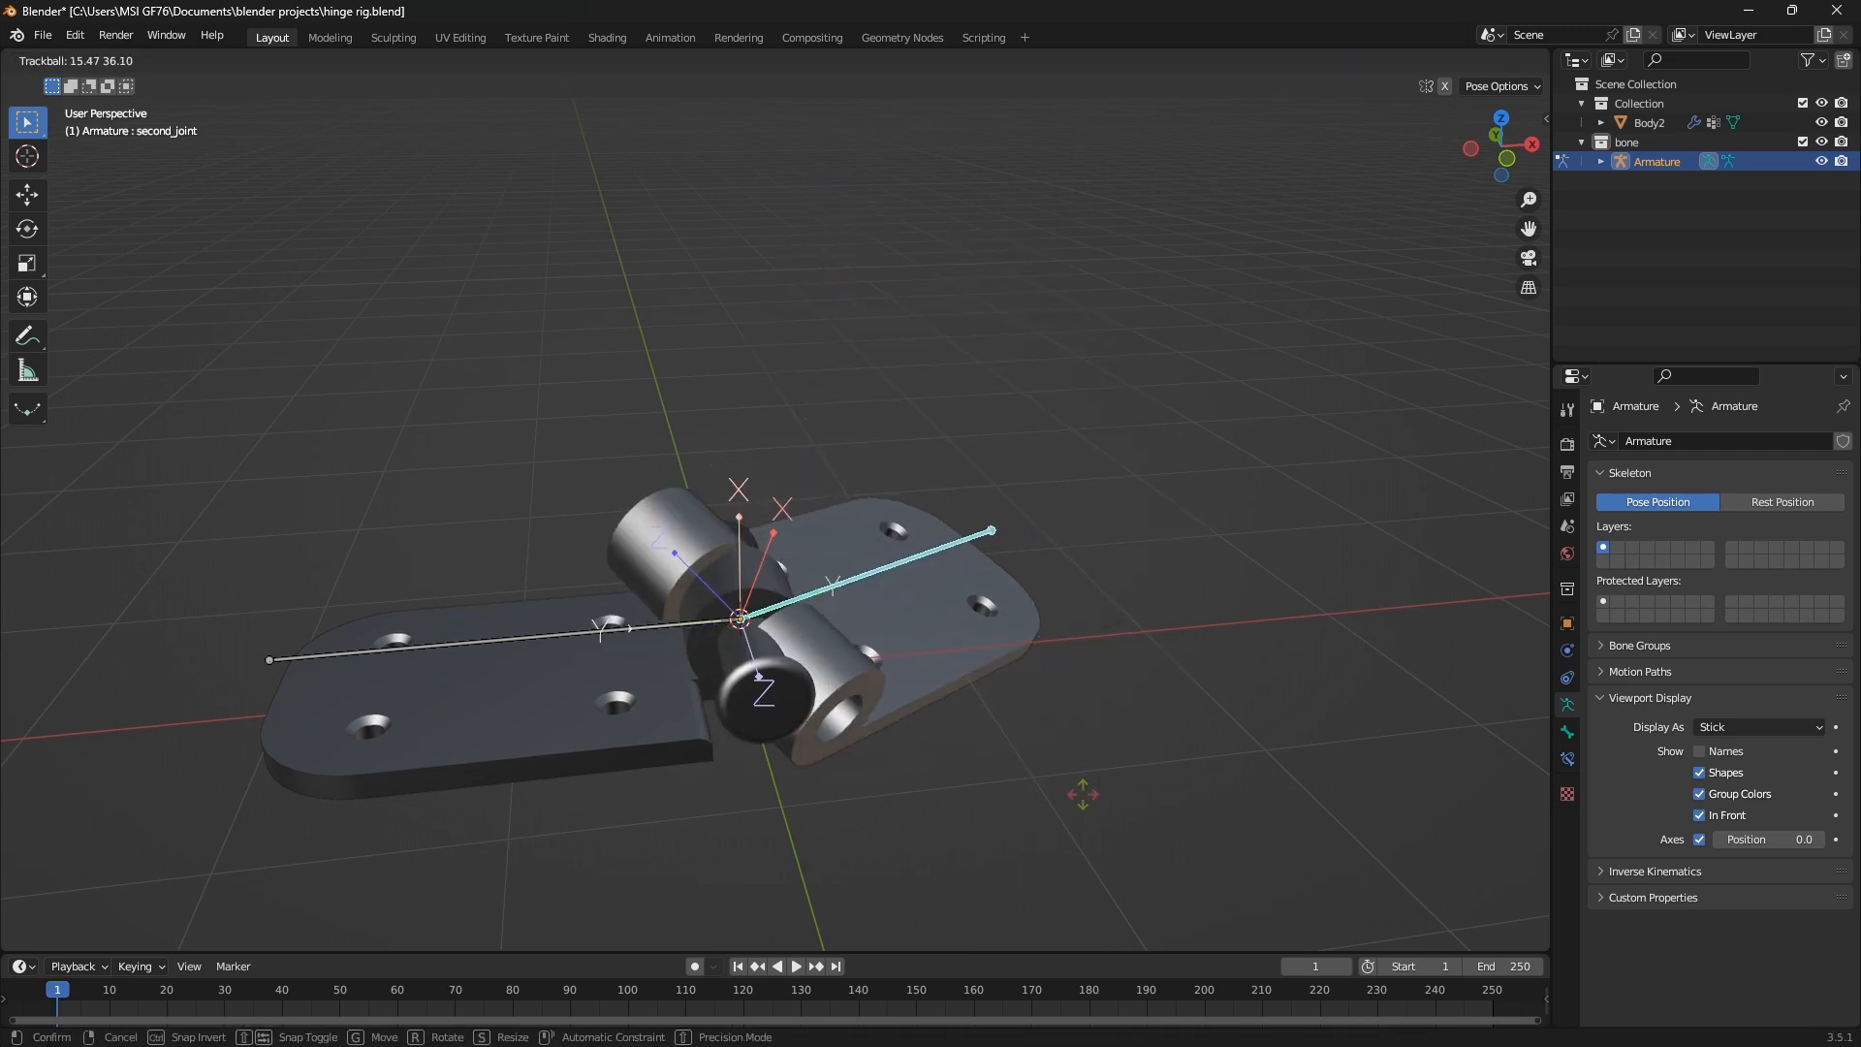
pyautogui.press('Escape')
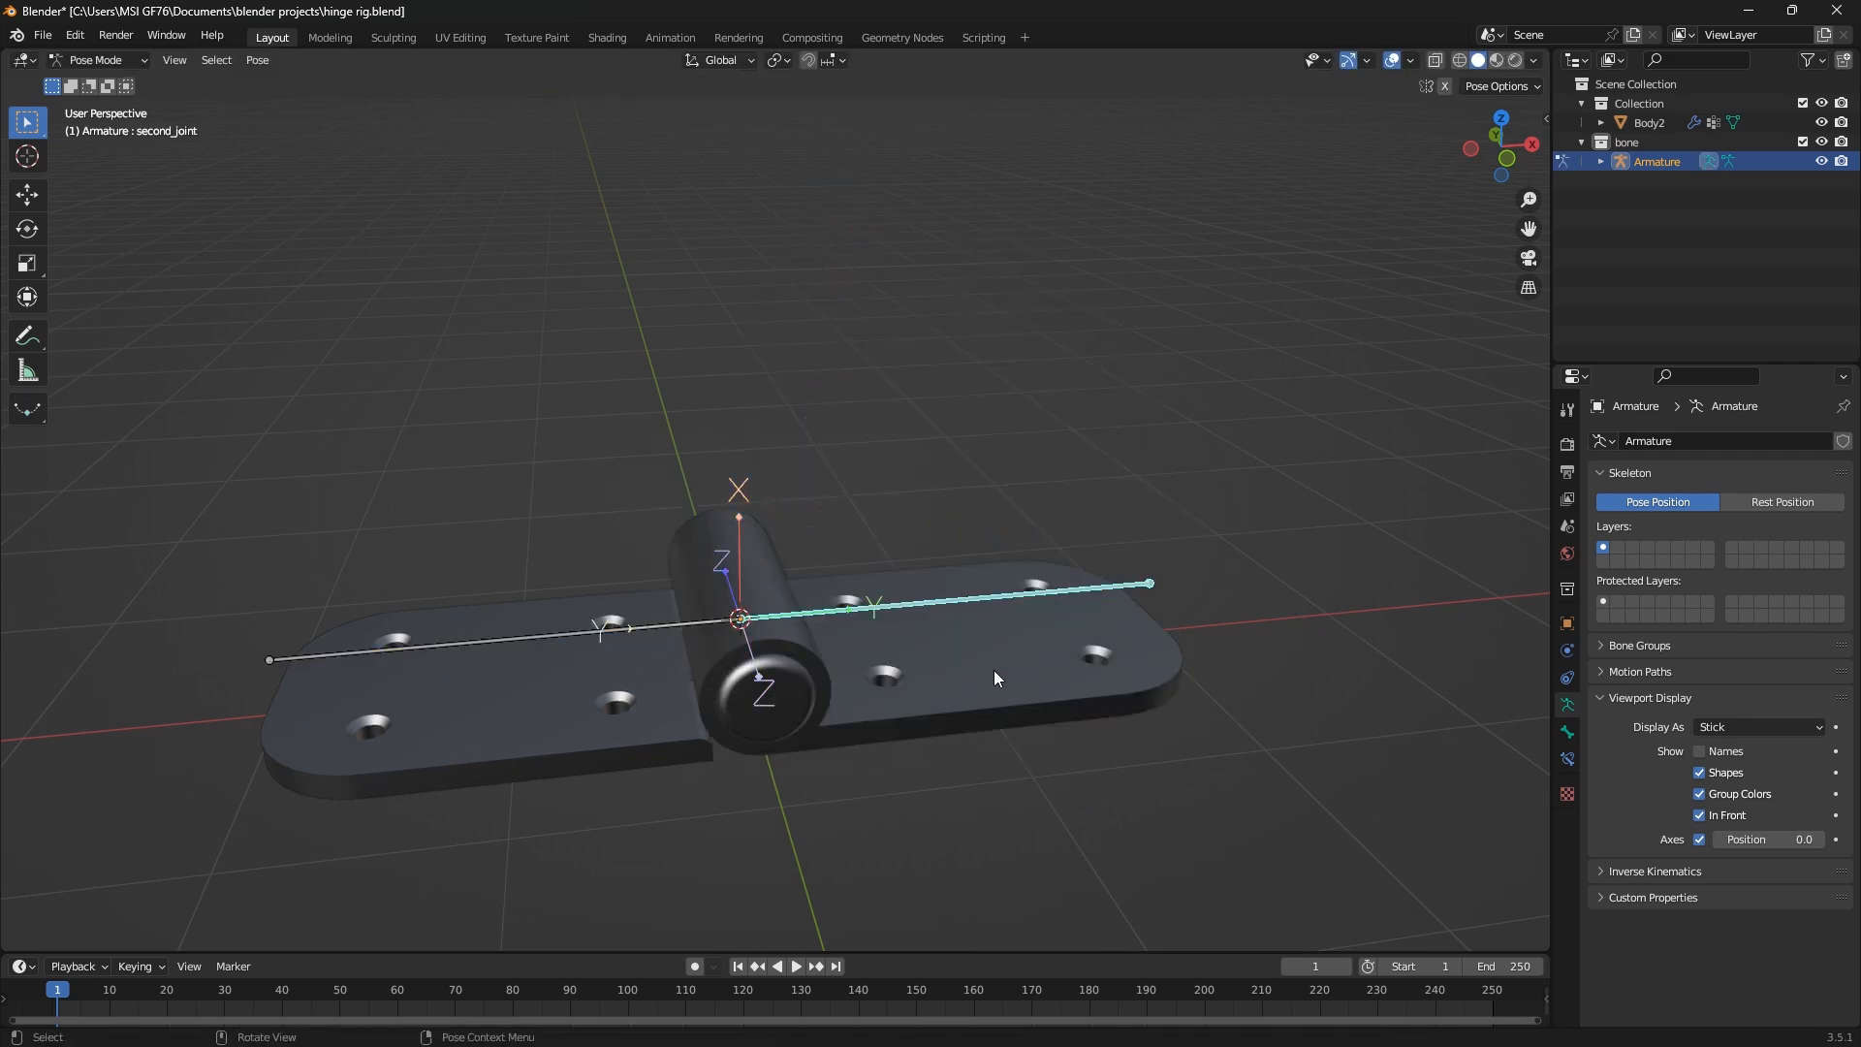
# Try a trackball rotation of the second_joint bone and a rotation constrained to the global Y axis
pyautogui.press('r')
pyautogui.press('r')
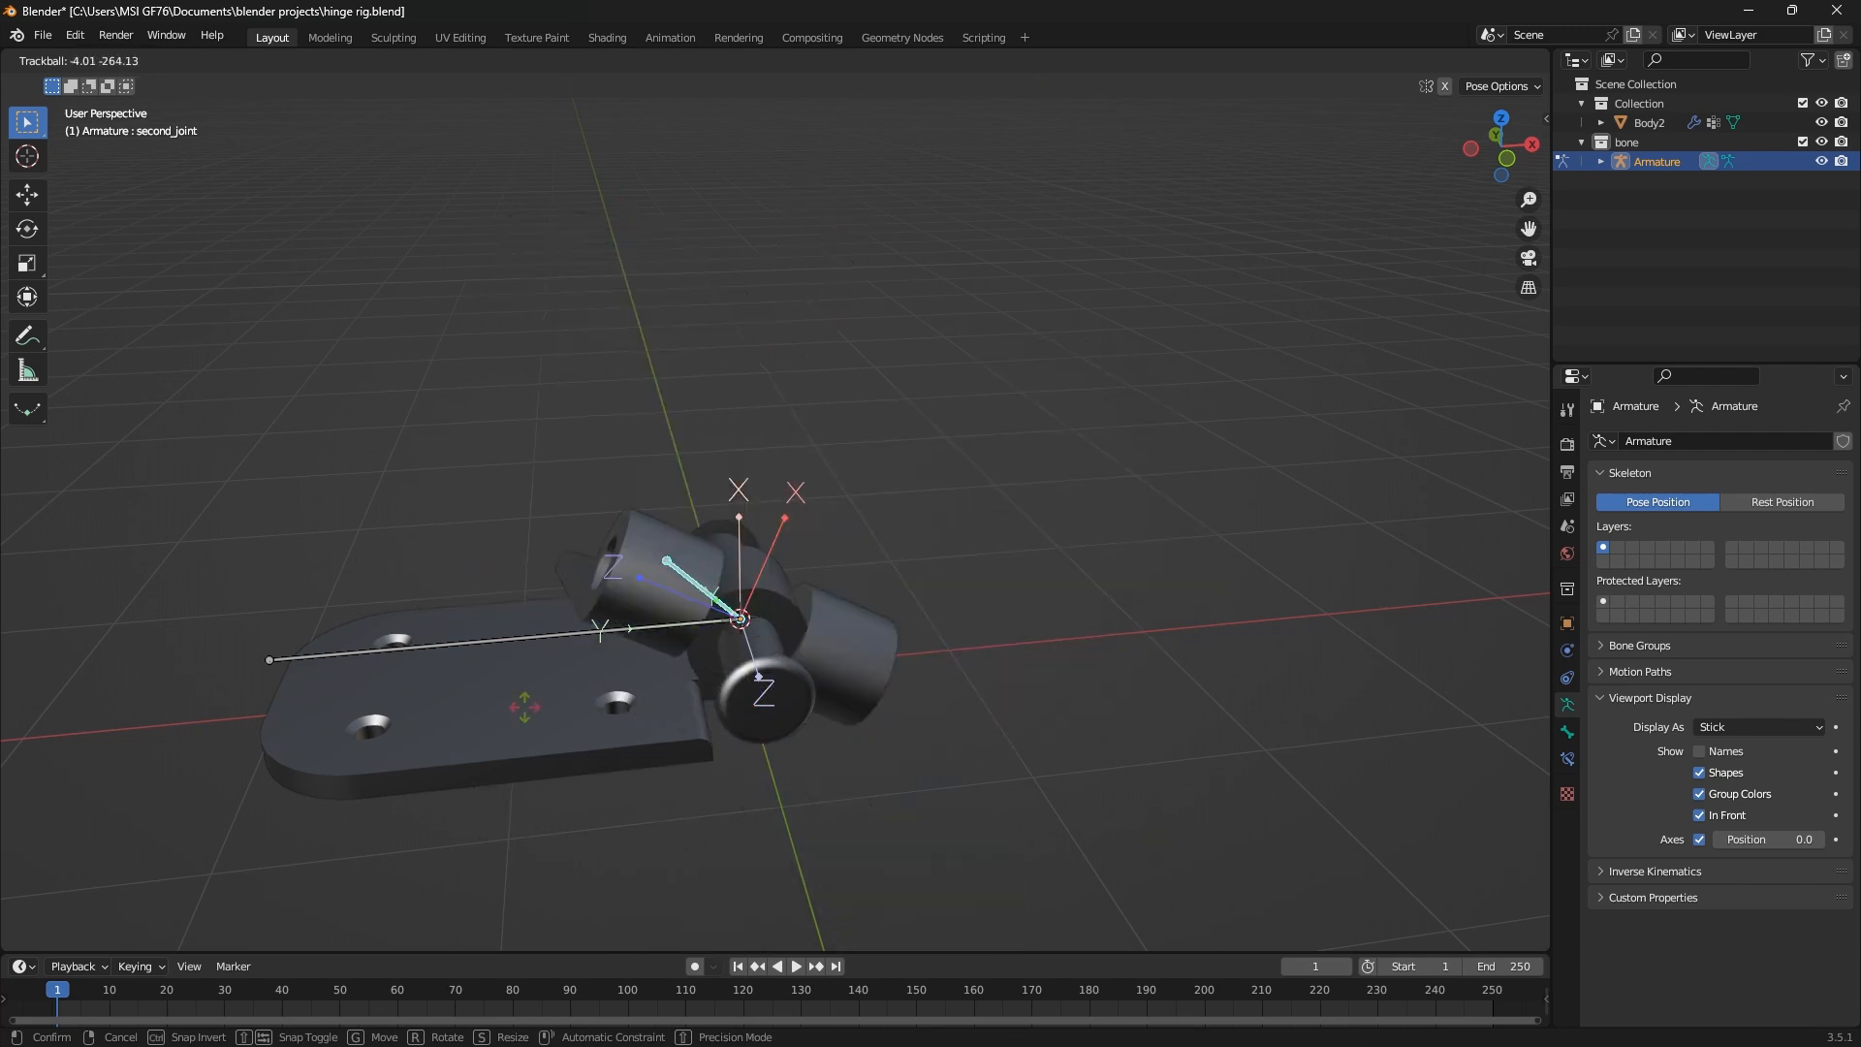
pyautogui.press('Escape')
pyautogui.press('r')
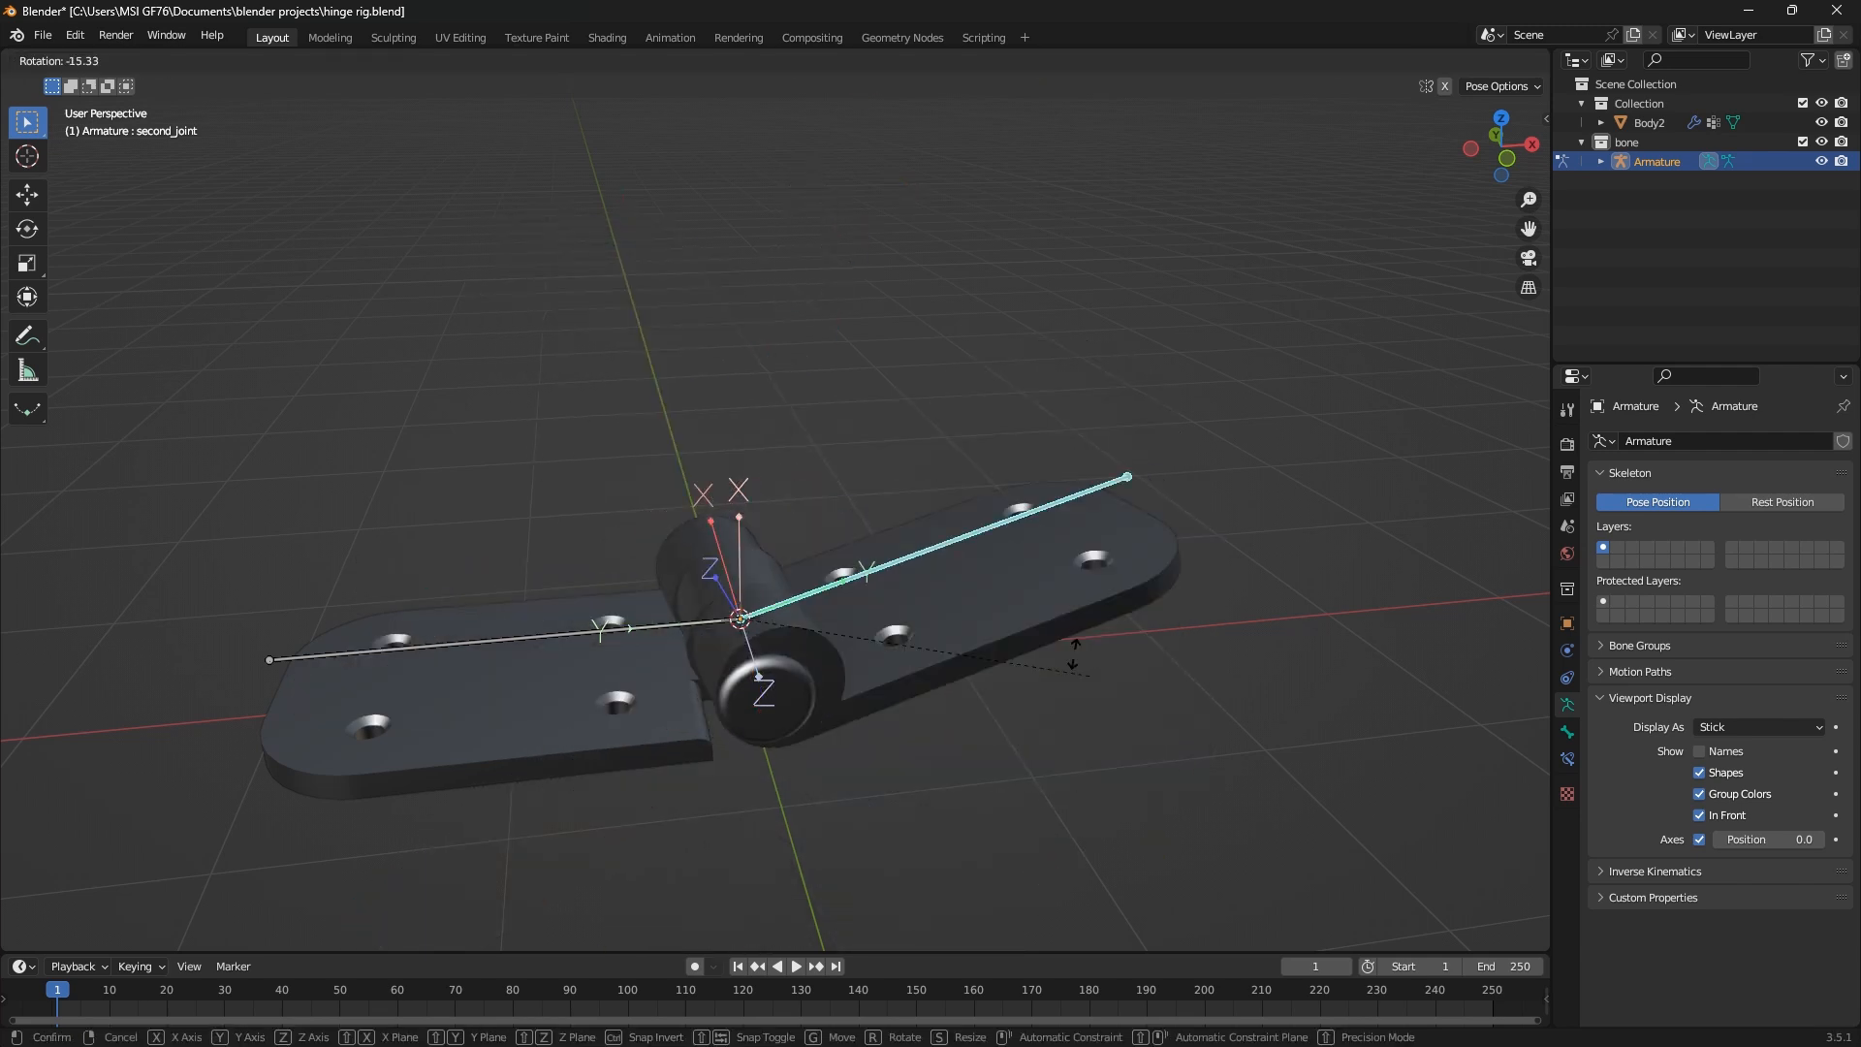
pyautogui.press('y')
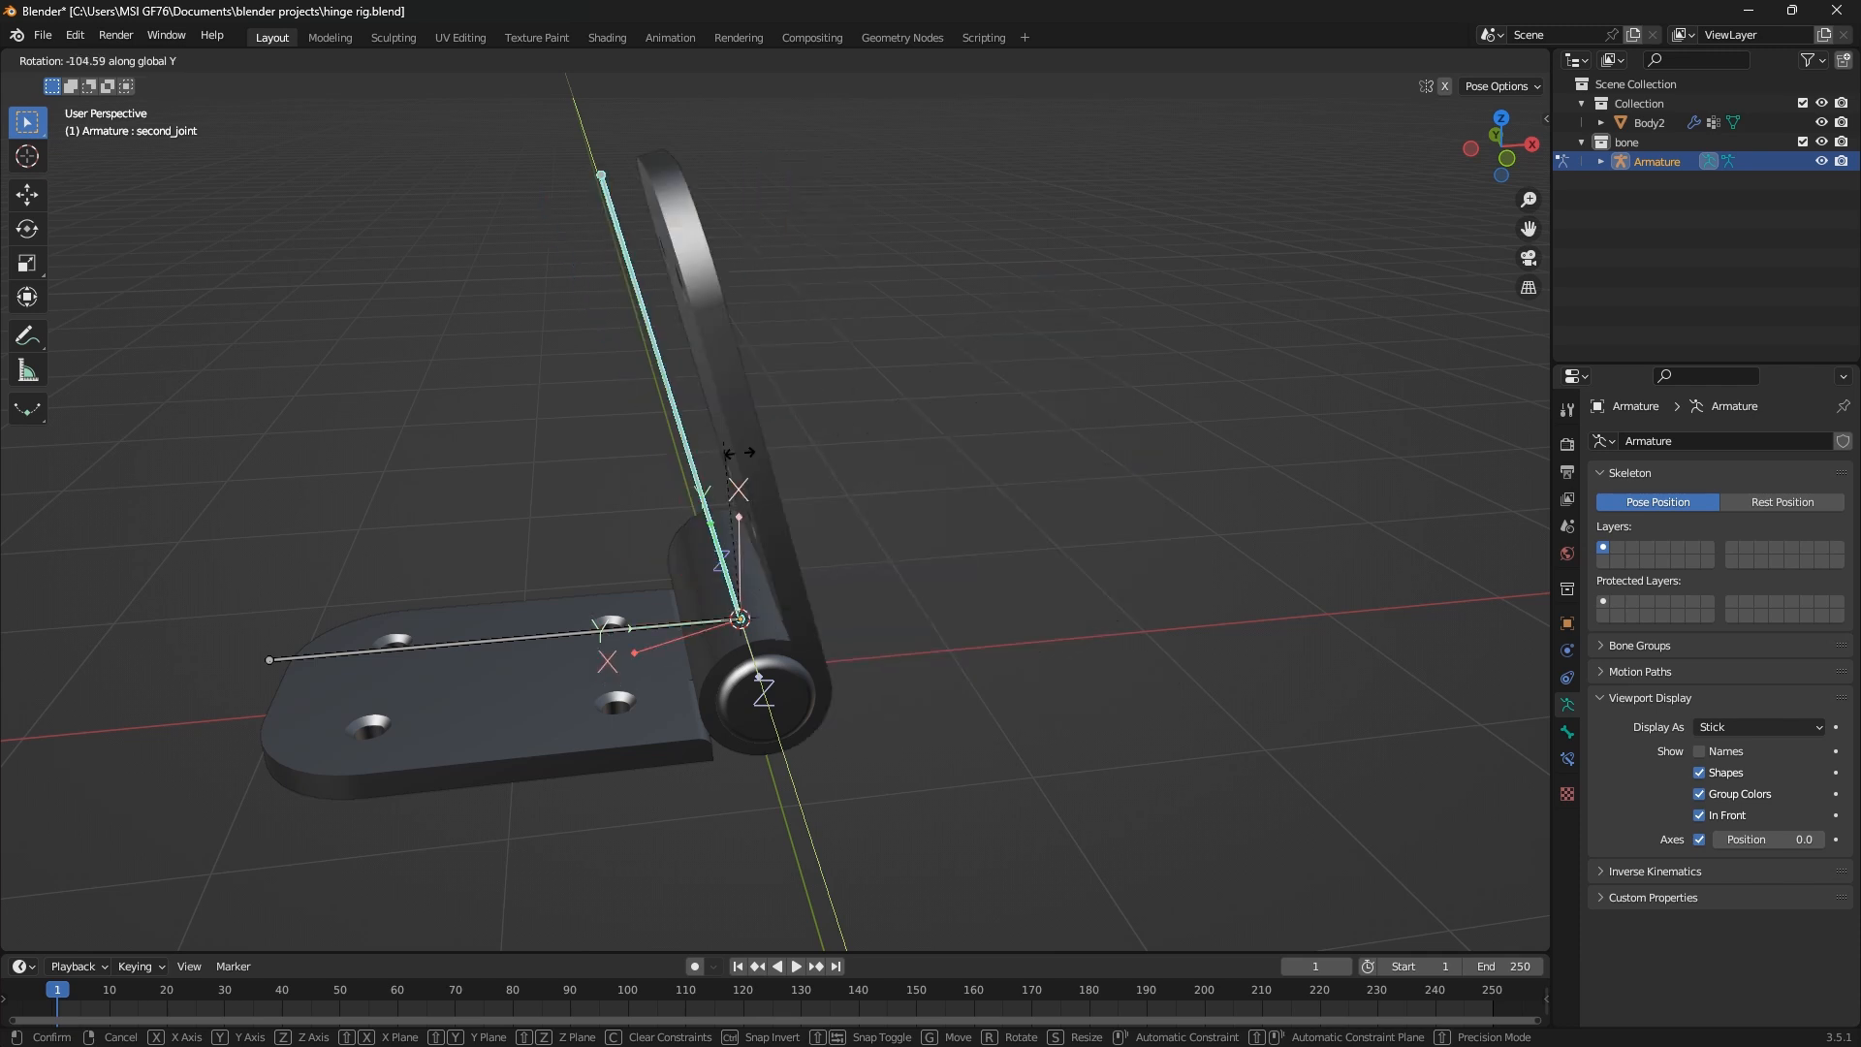
pyautogui.press('Escape')
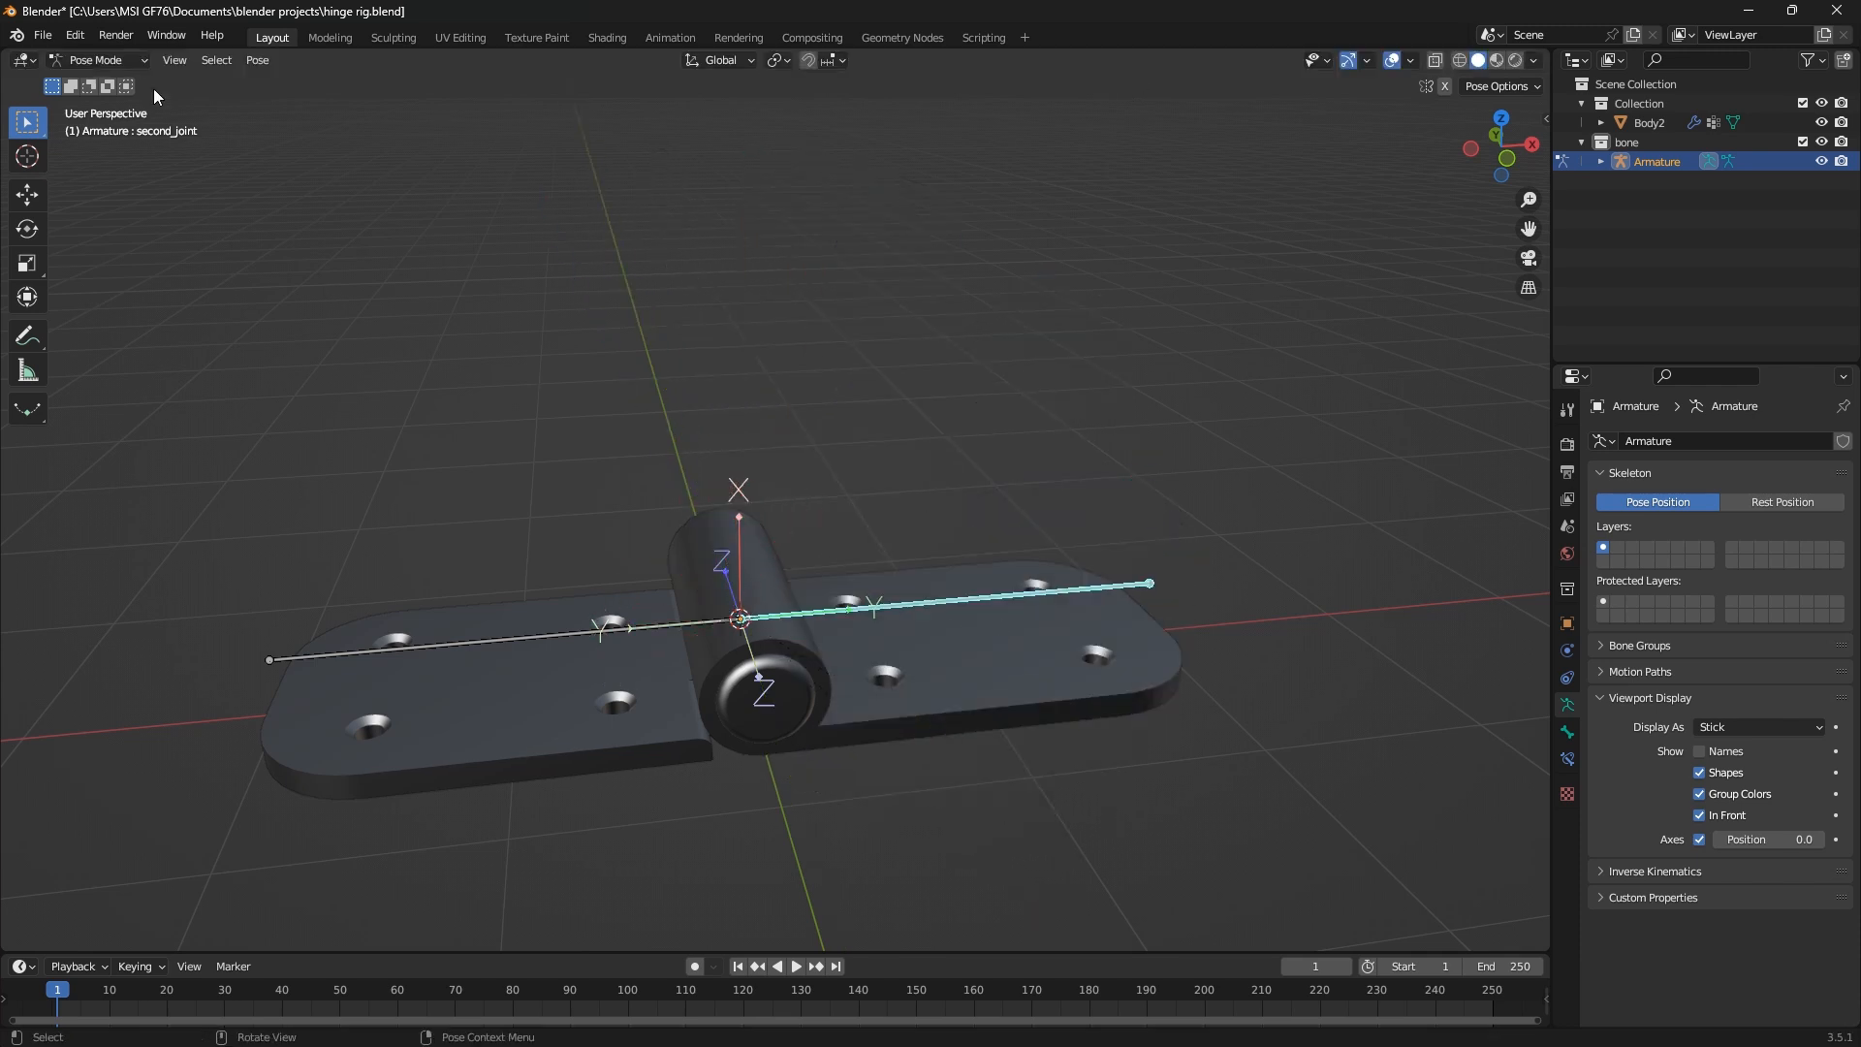
# Display the armature's transform properties from Object Mode and select the first_joint bone in Pose Mode
pyautogui.click(97, 60)
pyautogui.click(105, 83)
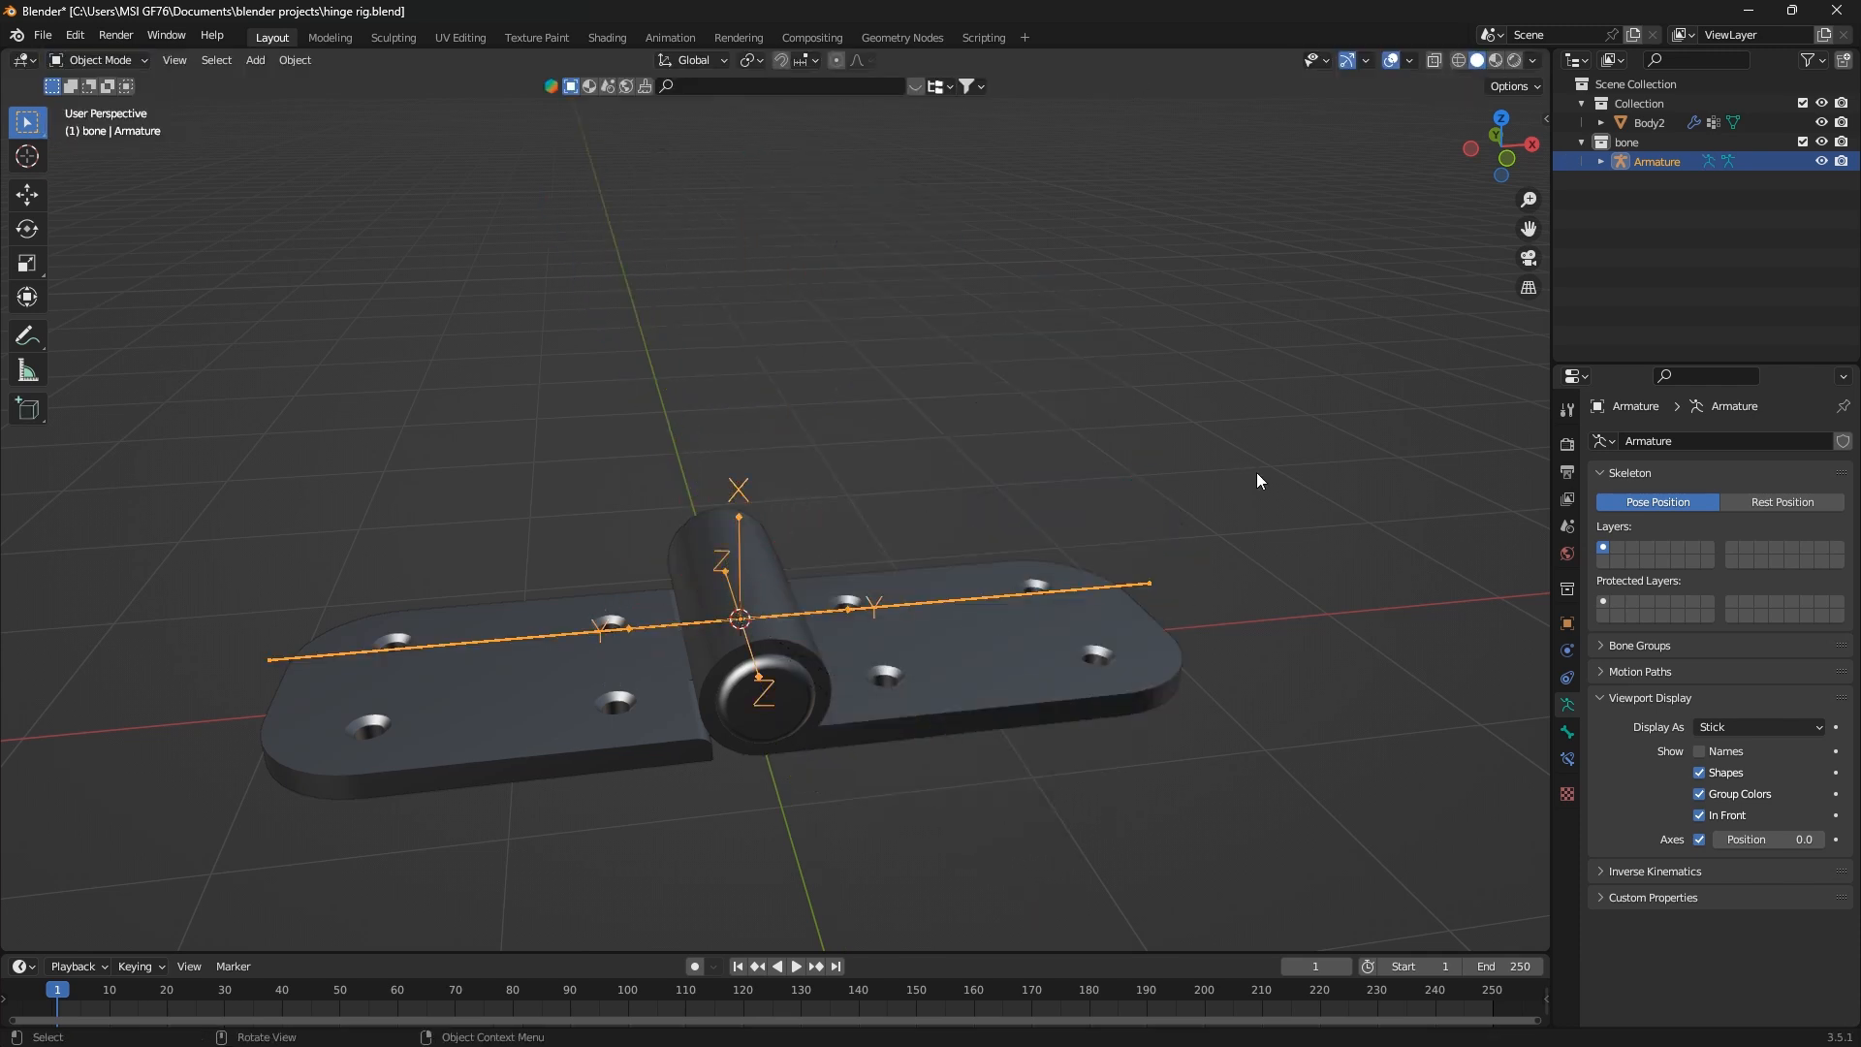
pyautogui.press('n')
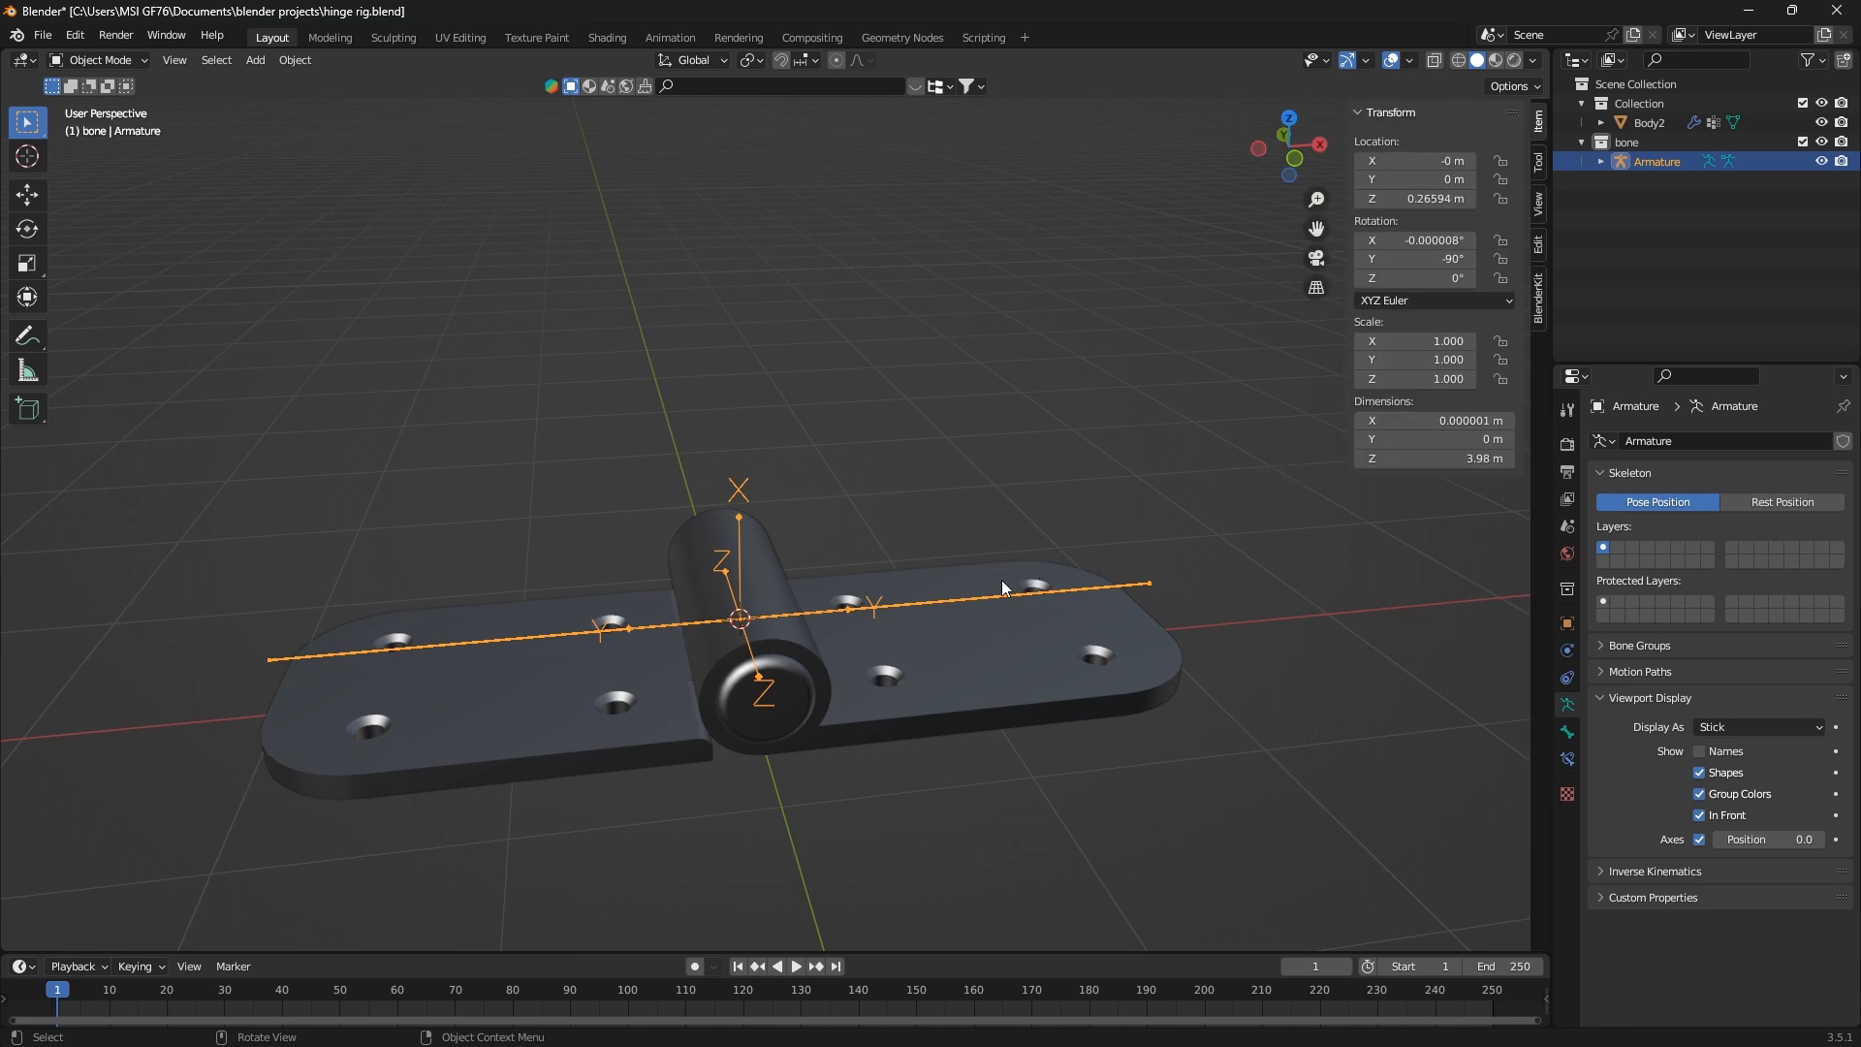
pyautogui.click(97, 60)
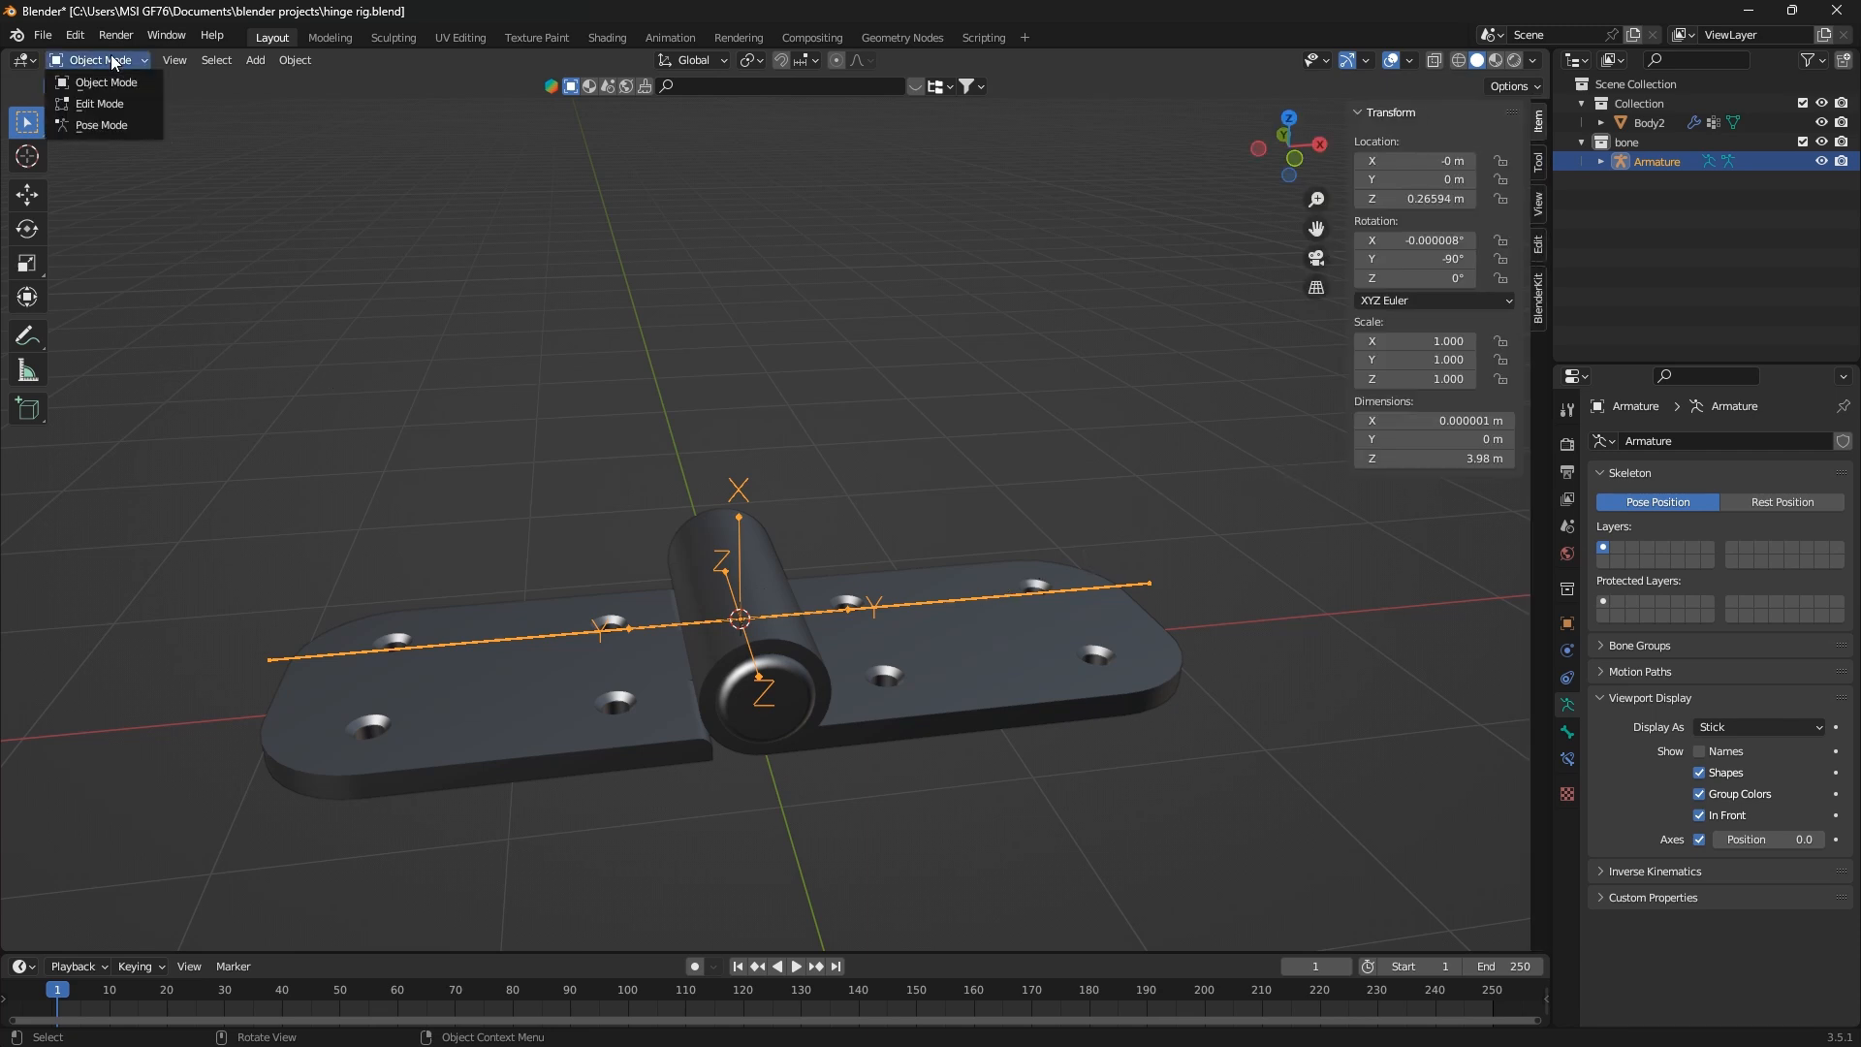
pyautogui.click(99, 122)
pyautogui.click(613, 634)
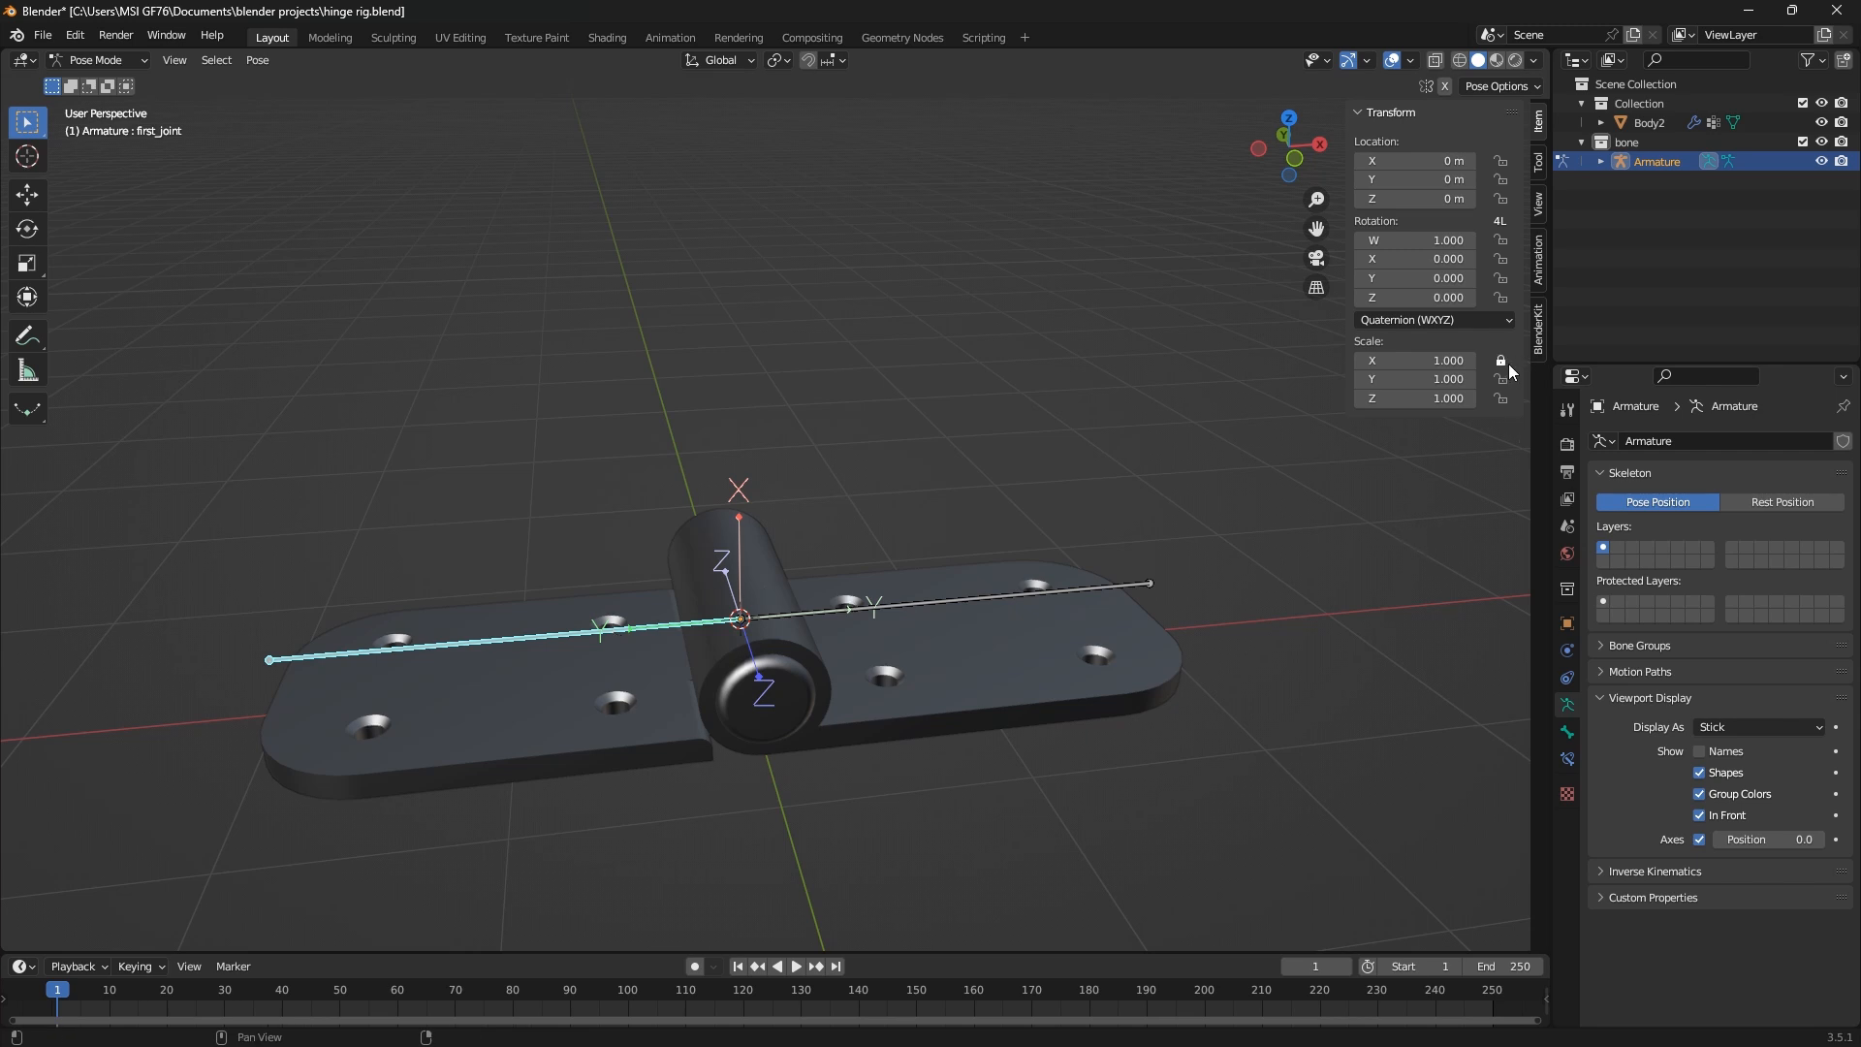
# Lock first_joint's scale and its W, X and Z rotation, switch it to XYZ Euler, and try rotating it
pyautogui.moveTo(1508, 363); pyautogui.dragTo(1504, 399)
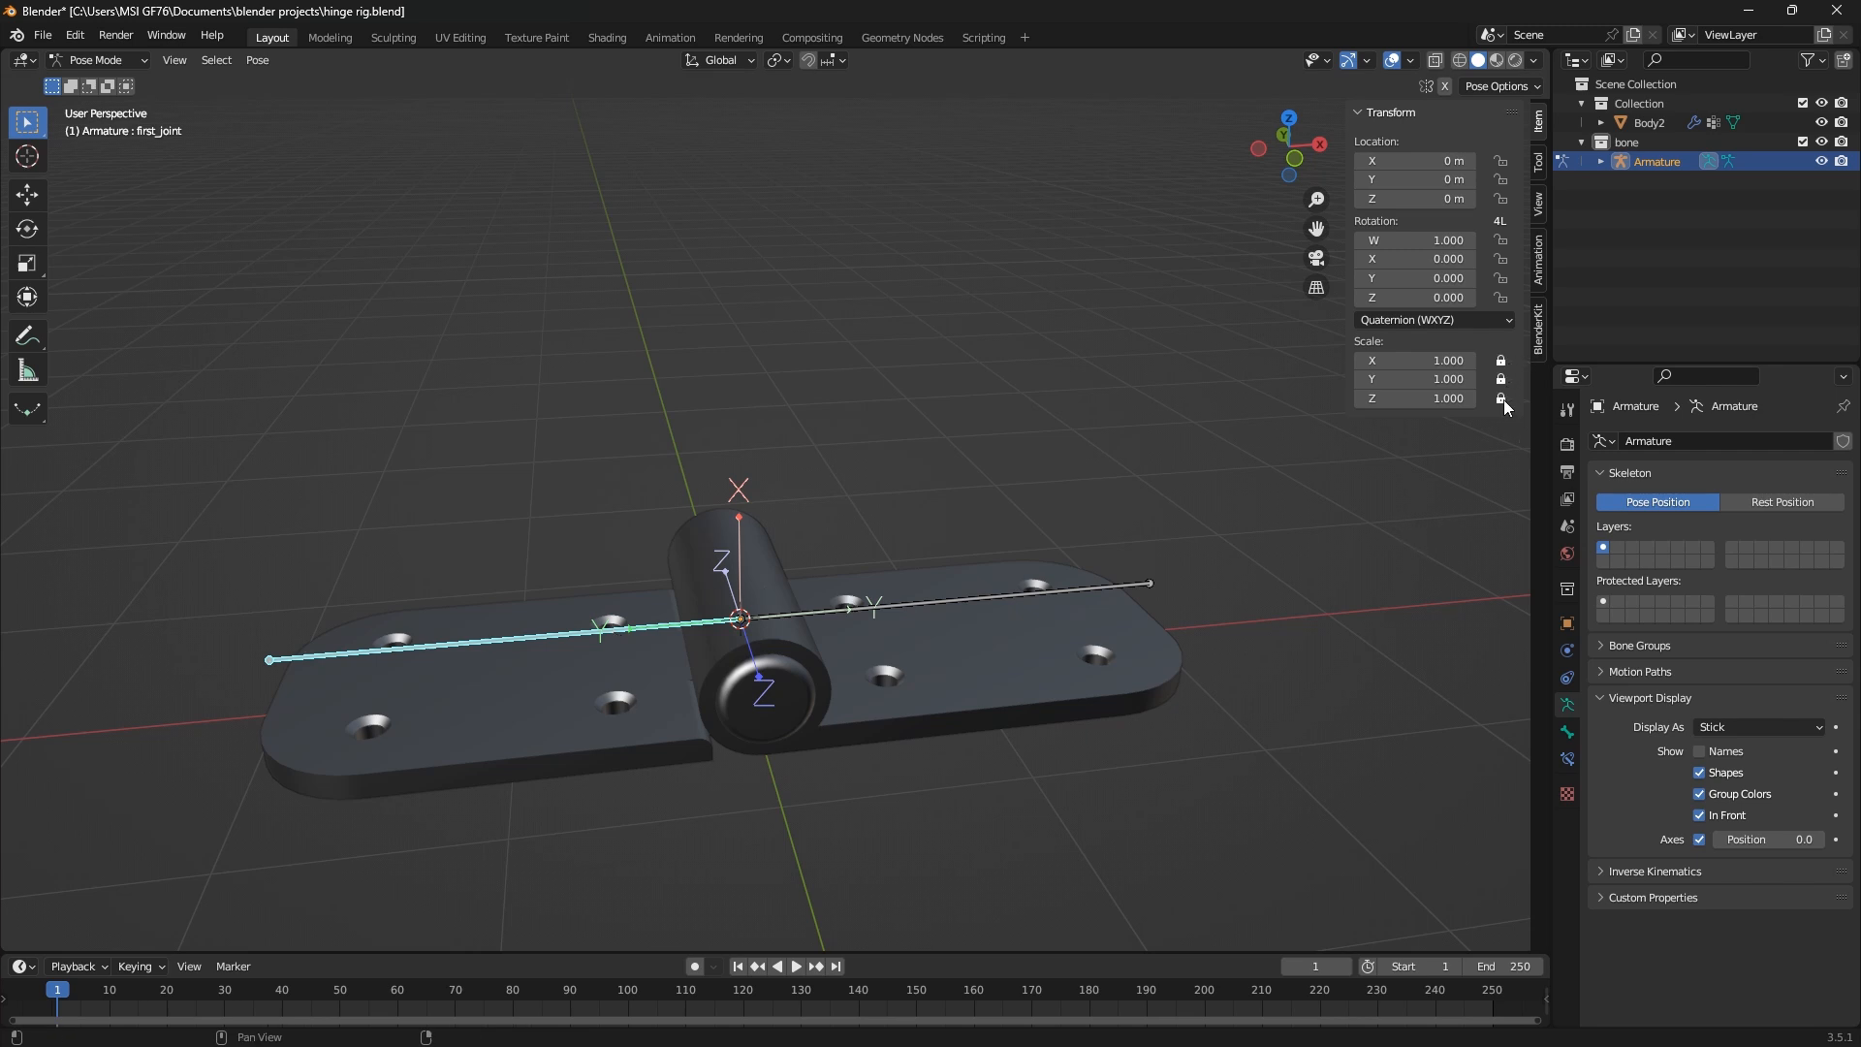
pyautogui.click(1501, 239)
pyautogui.click(1501, 259)
pyautogui.click(1501, 298)
pyautogui.click(1484, 320)
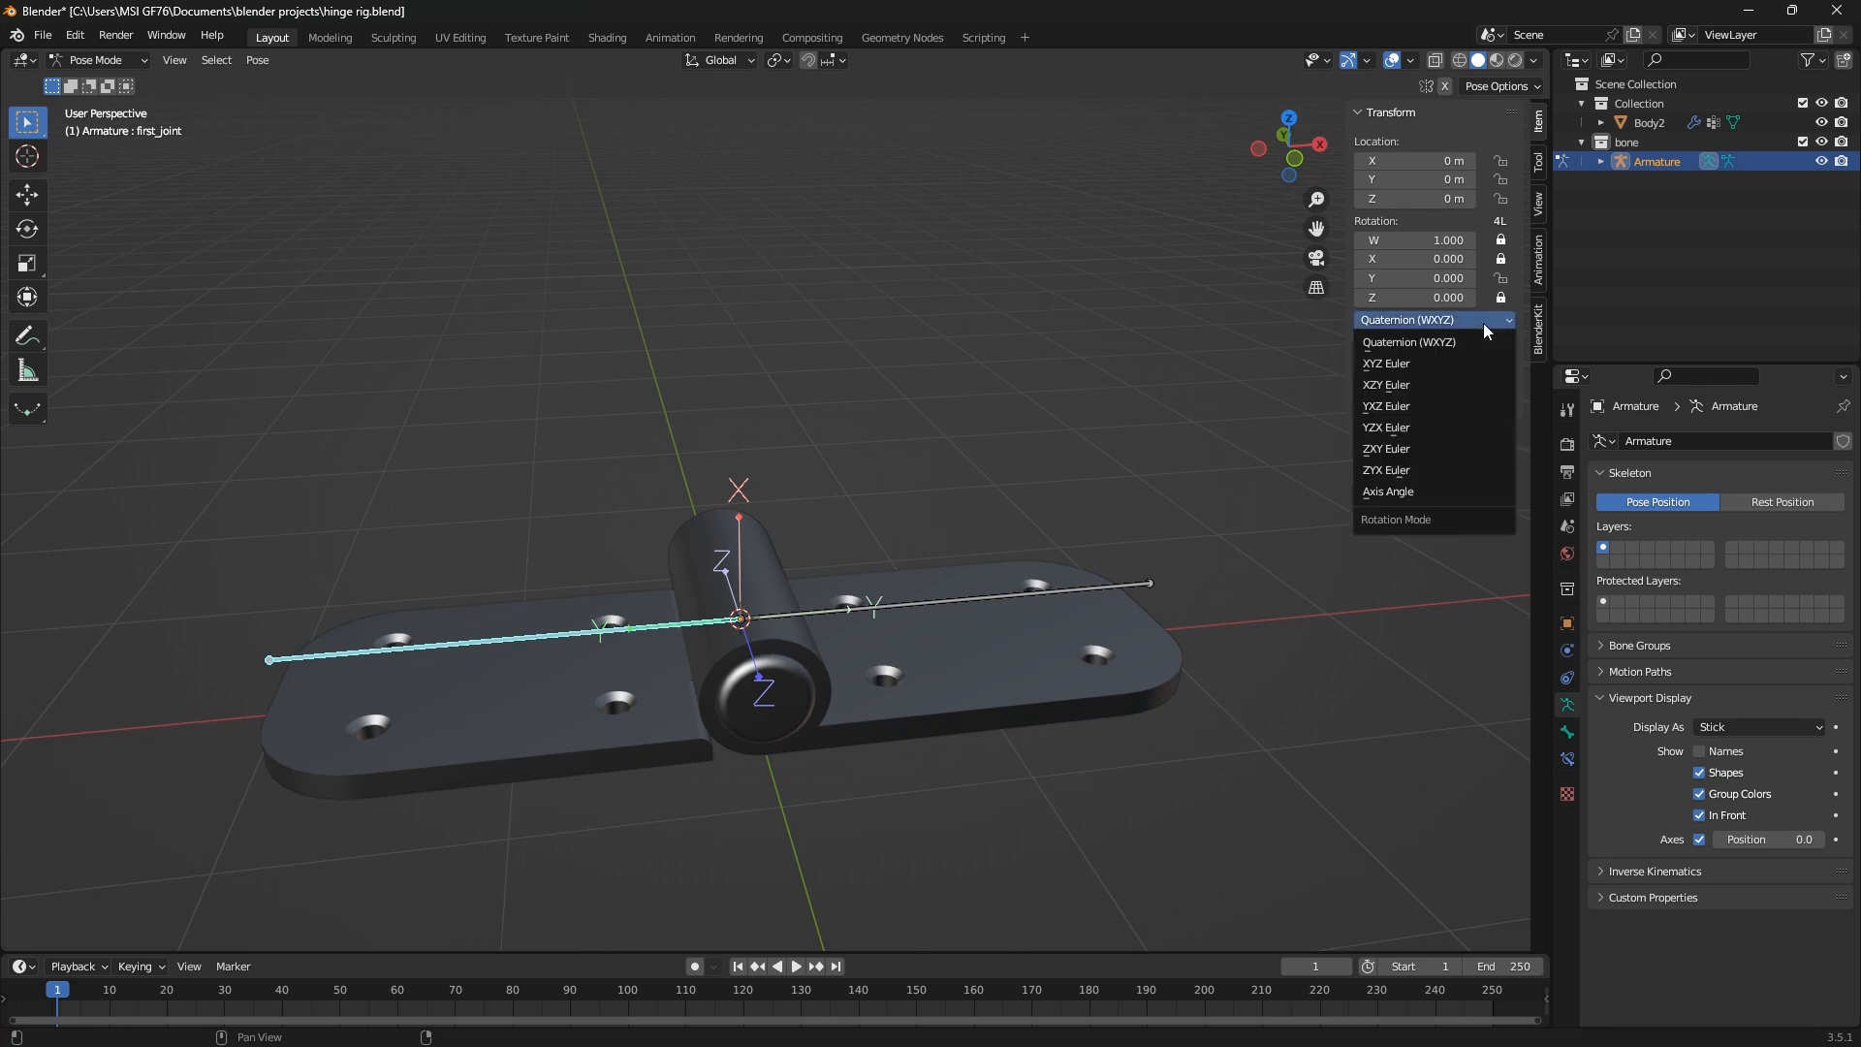
pyautogui.click(1432, 364)
pyautogui.press('r')
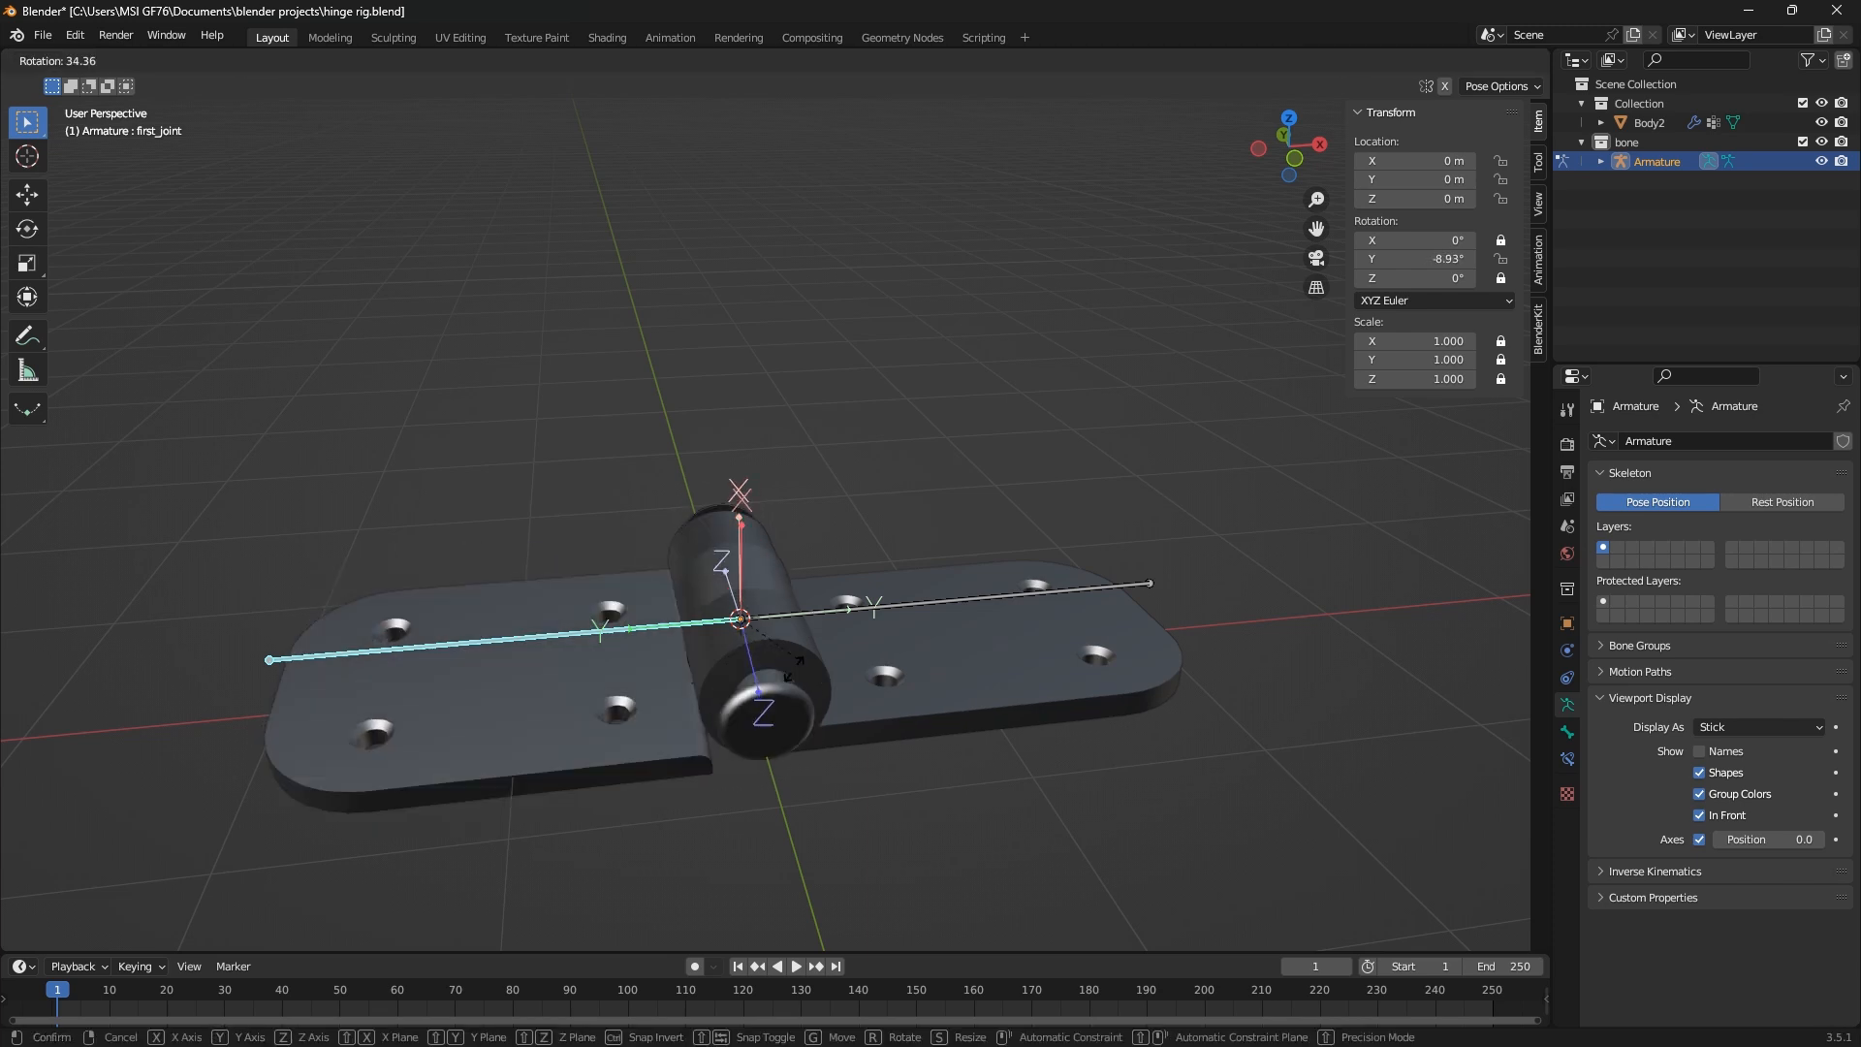
pyautogui.press('Escape')
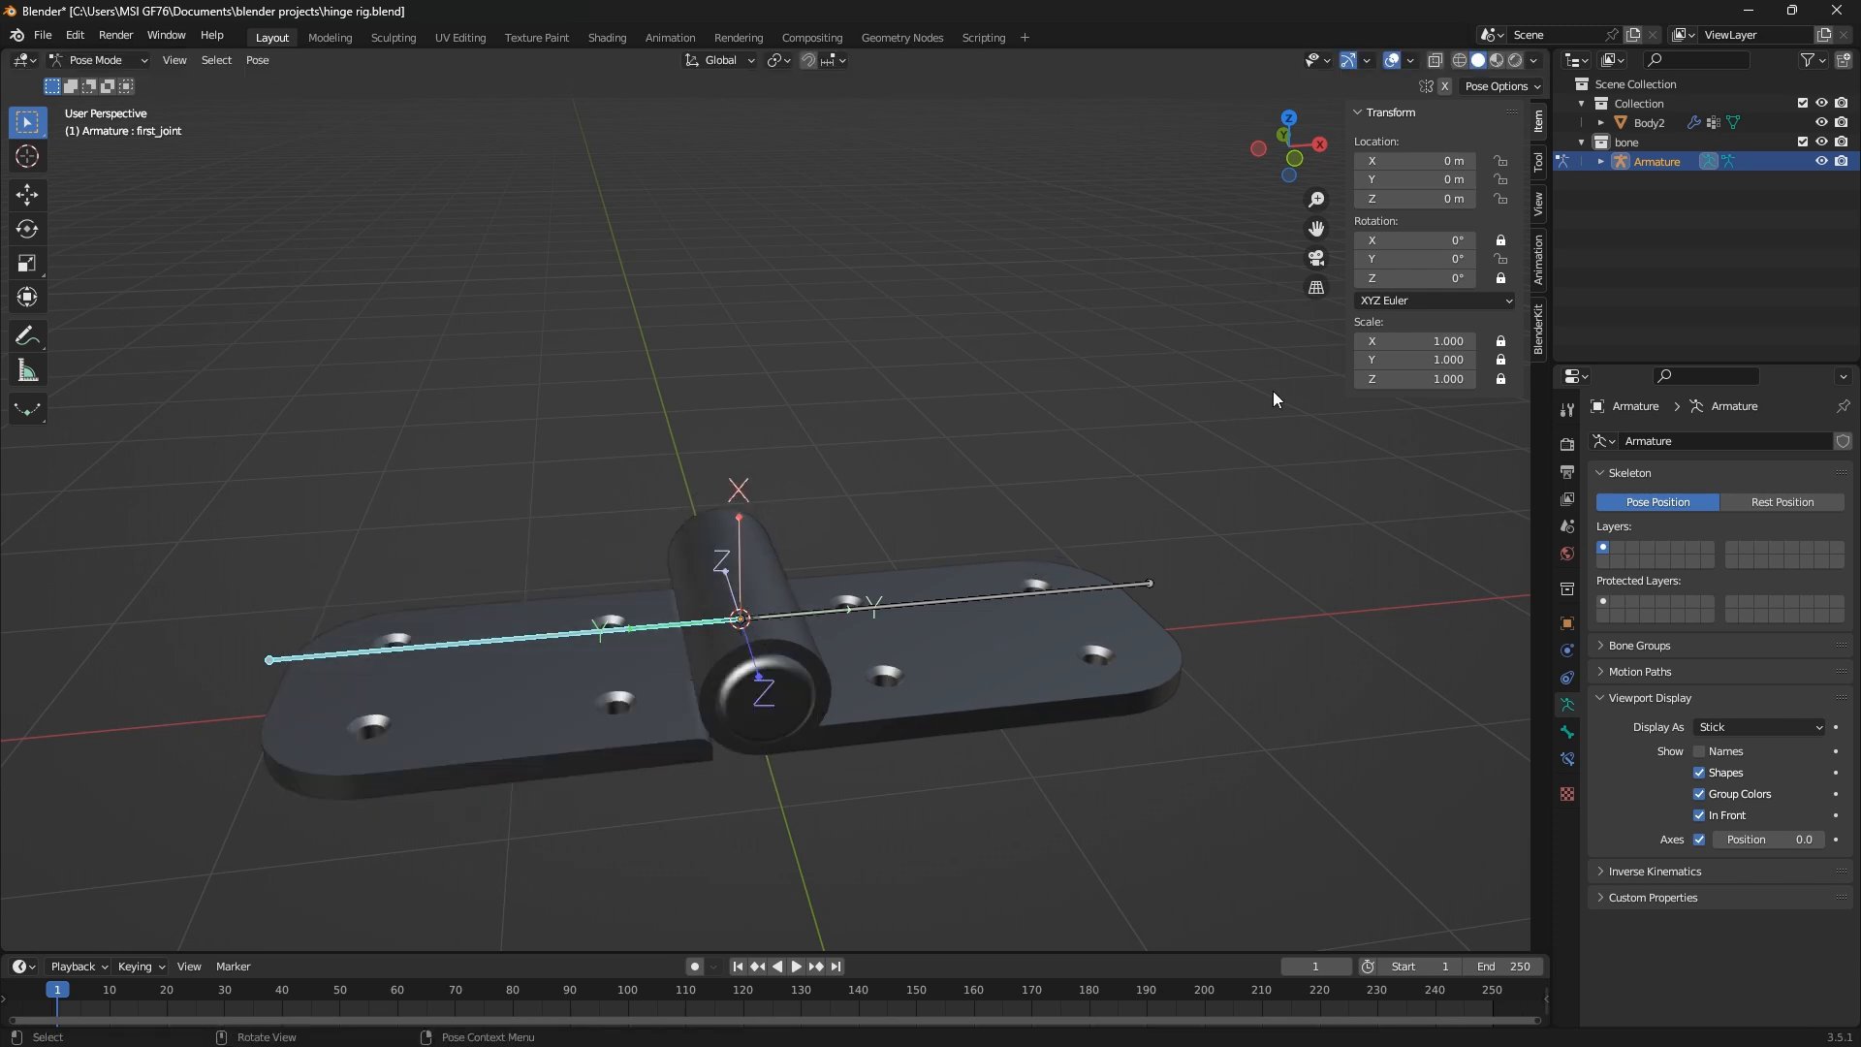
# Lock first_joint's Y rotation, try changing its X and Z rotation values, and set X back to 0°
pyautogui.click(1501, 259)
pyautogui.moveTo(1427, 242); pyautogui.dragTo(1413, 279)
pyautogui.click(1438, 242)
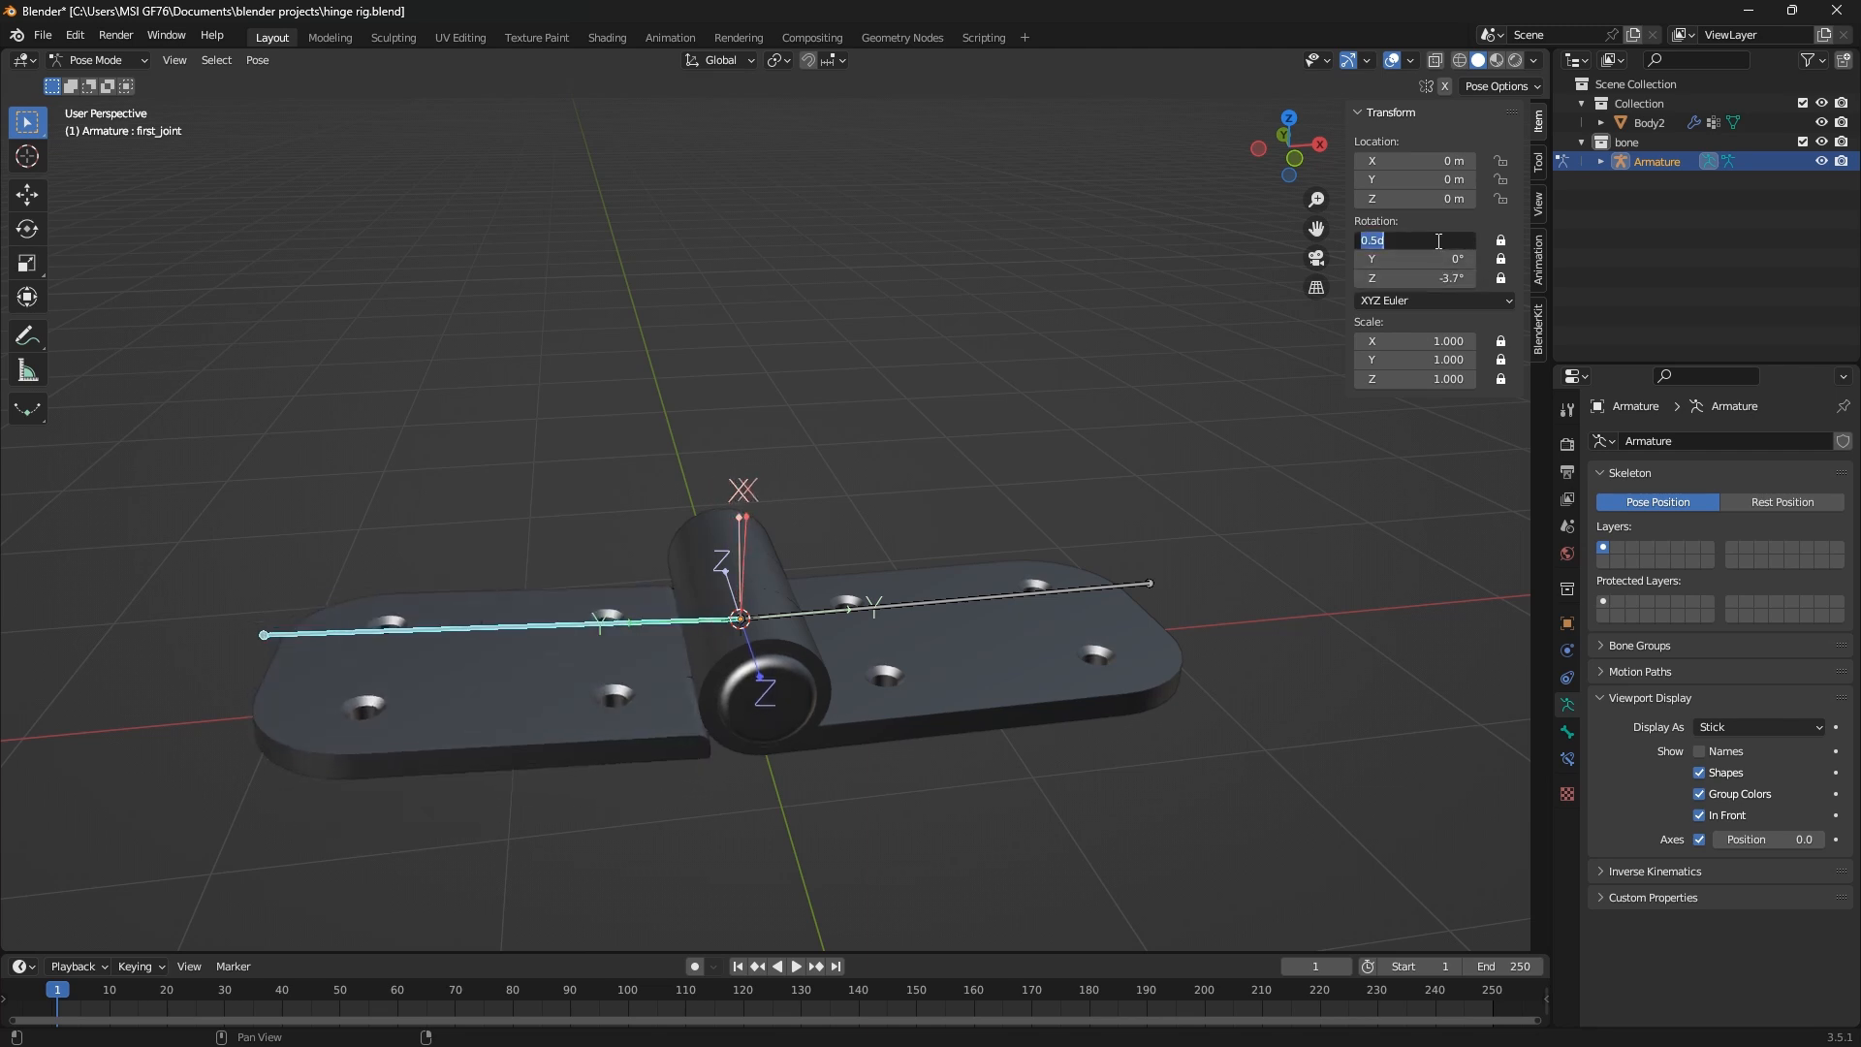
pyautogui.write('0')
pyautogui.press('Return')
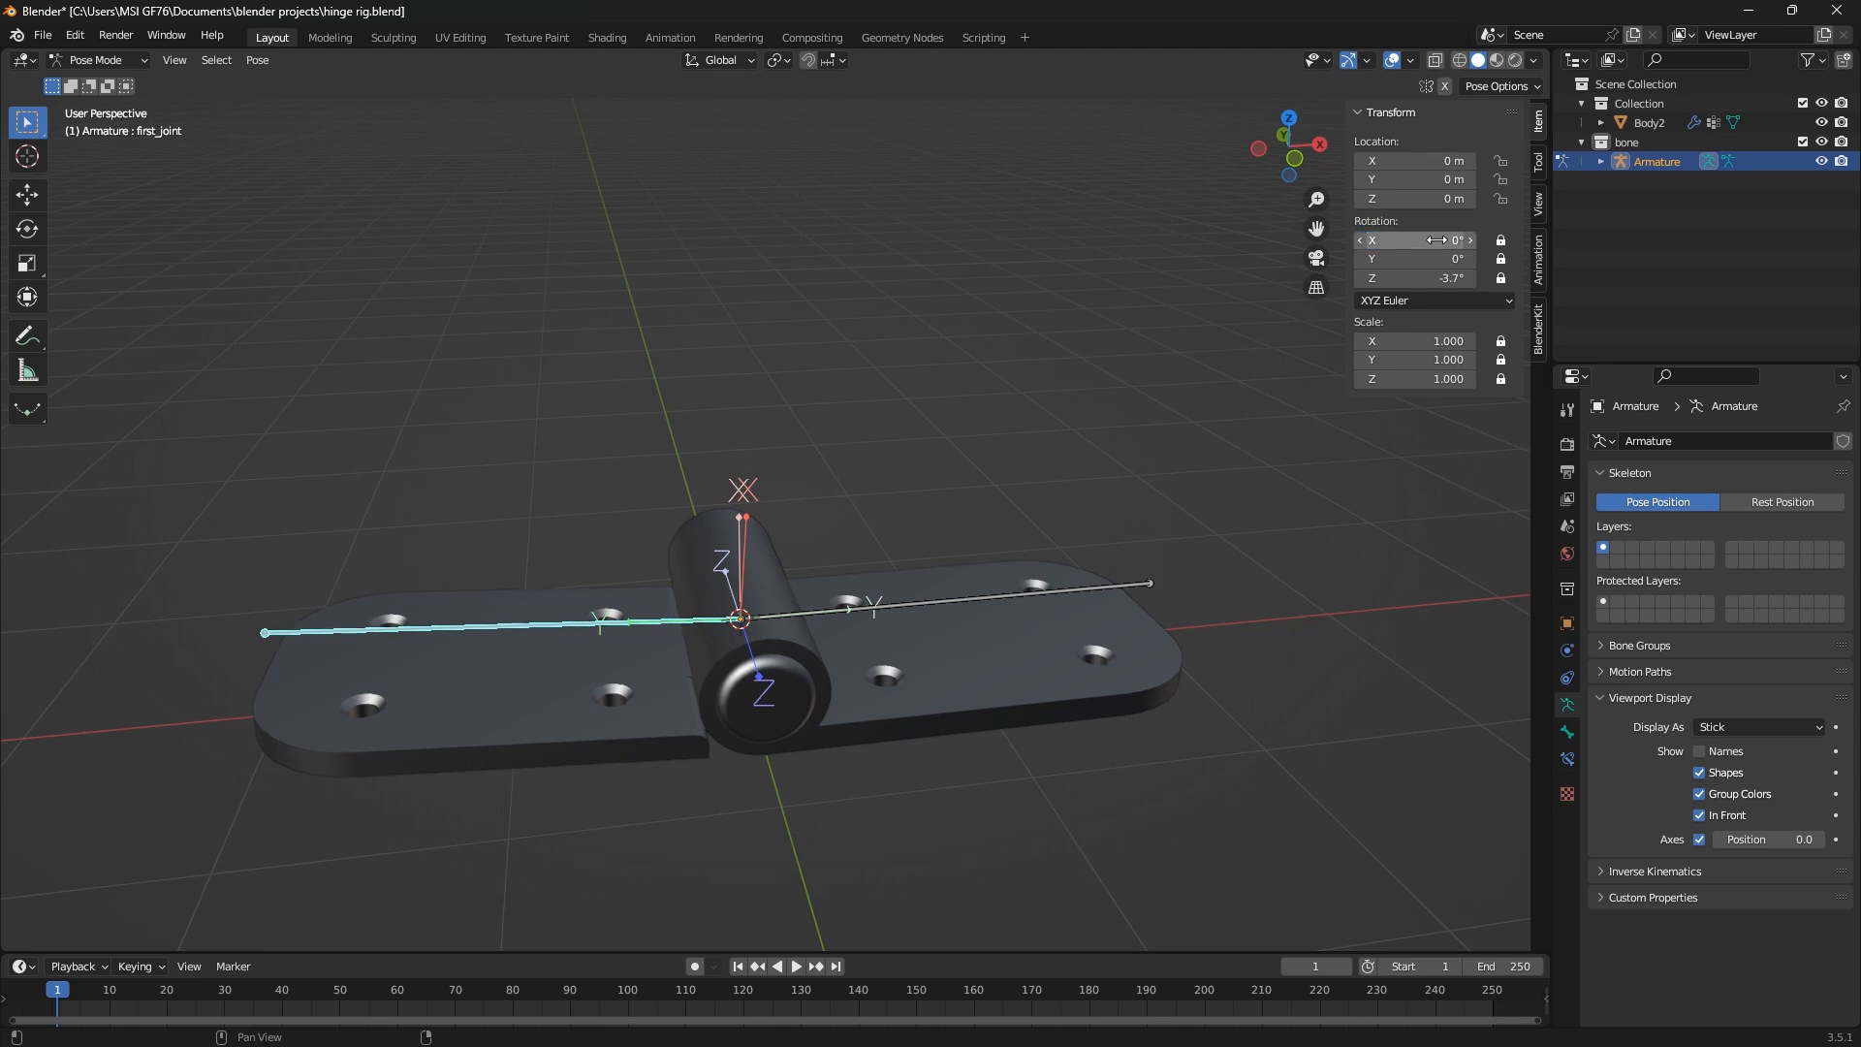
# Unlock first_joint's Z rotation and set it to 0°
pyautogui.click(1501, 279)
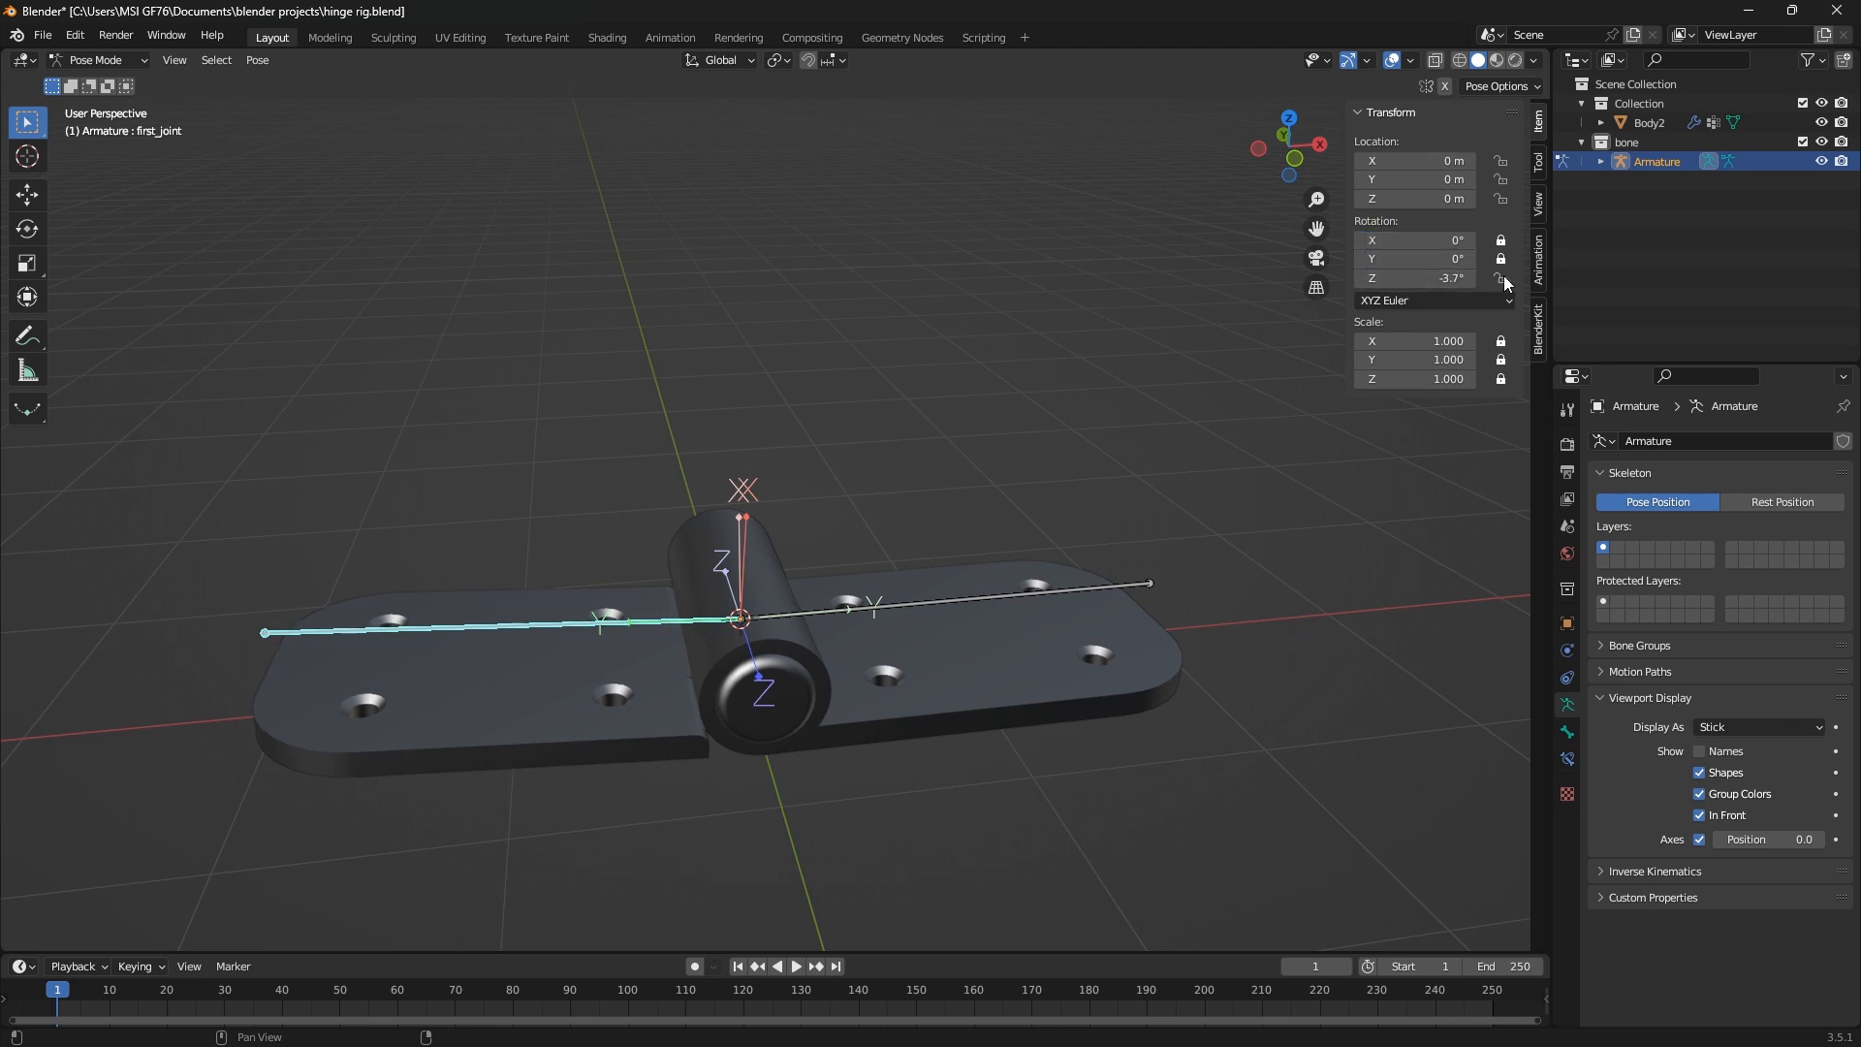
pyautogui.moveTo(581, 552); pyautogui.dragTo(543, 578, button='middle')
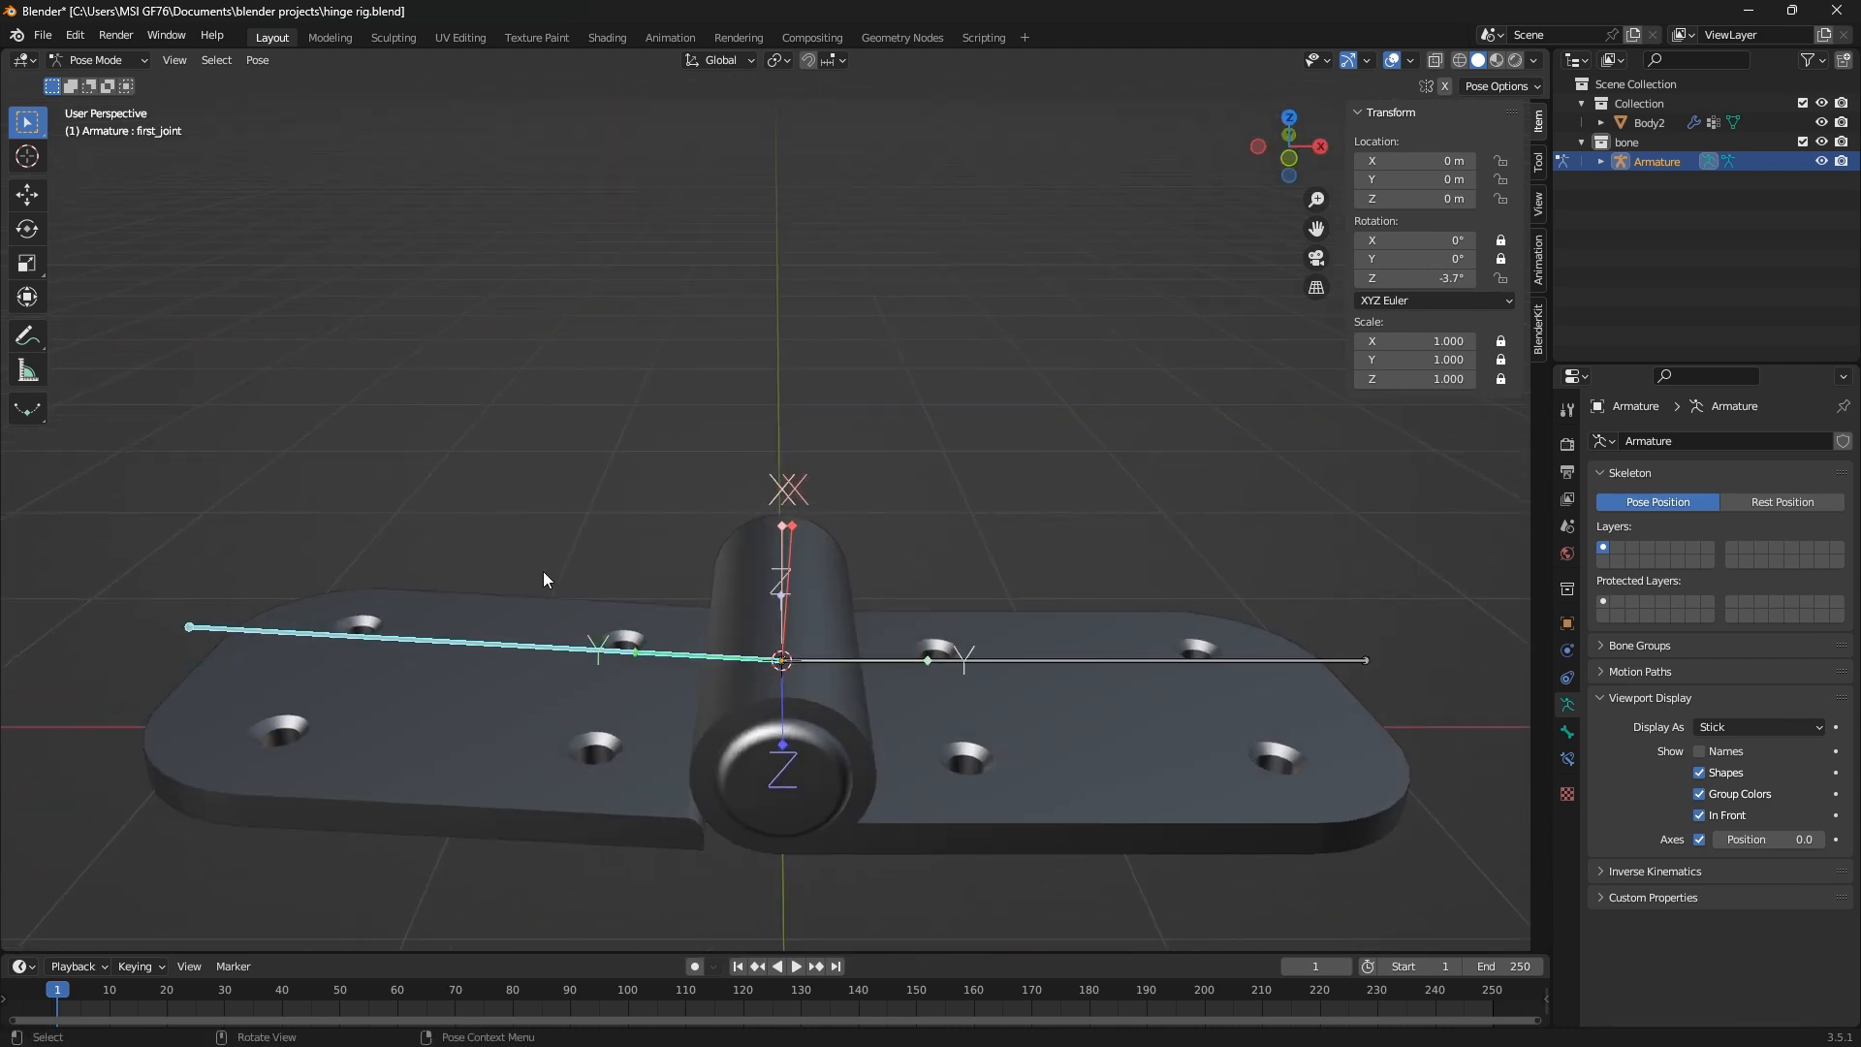
pyautogui.click(1423, 279)
pyautogui.write('0')
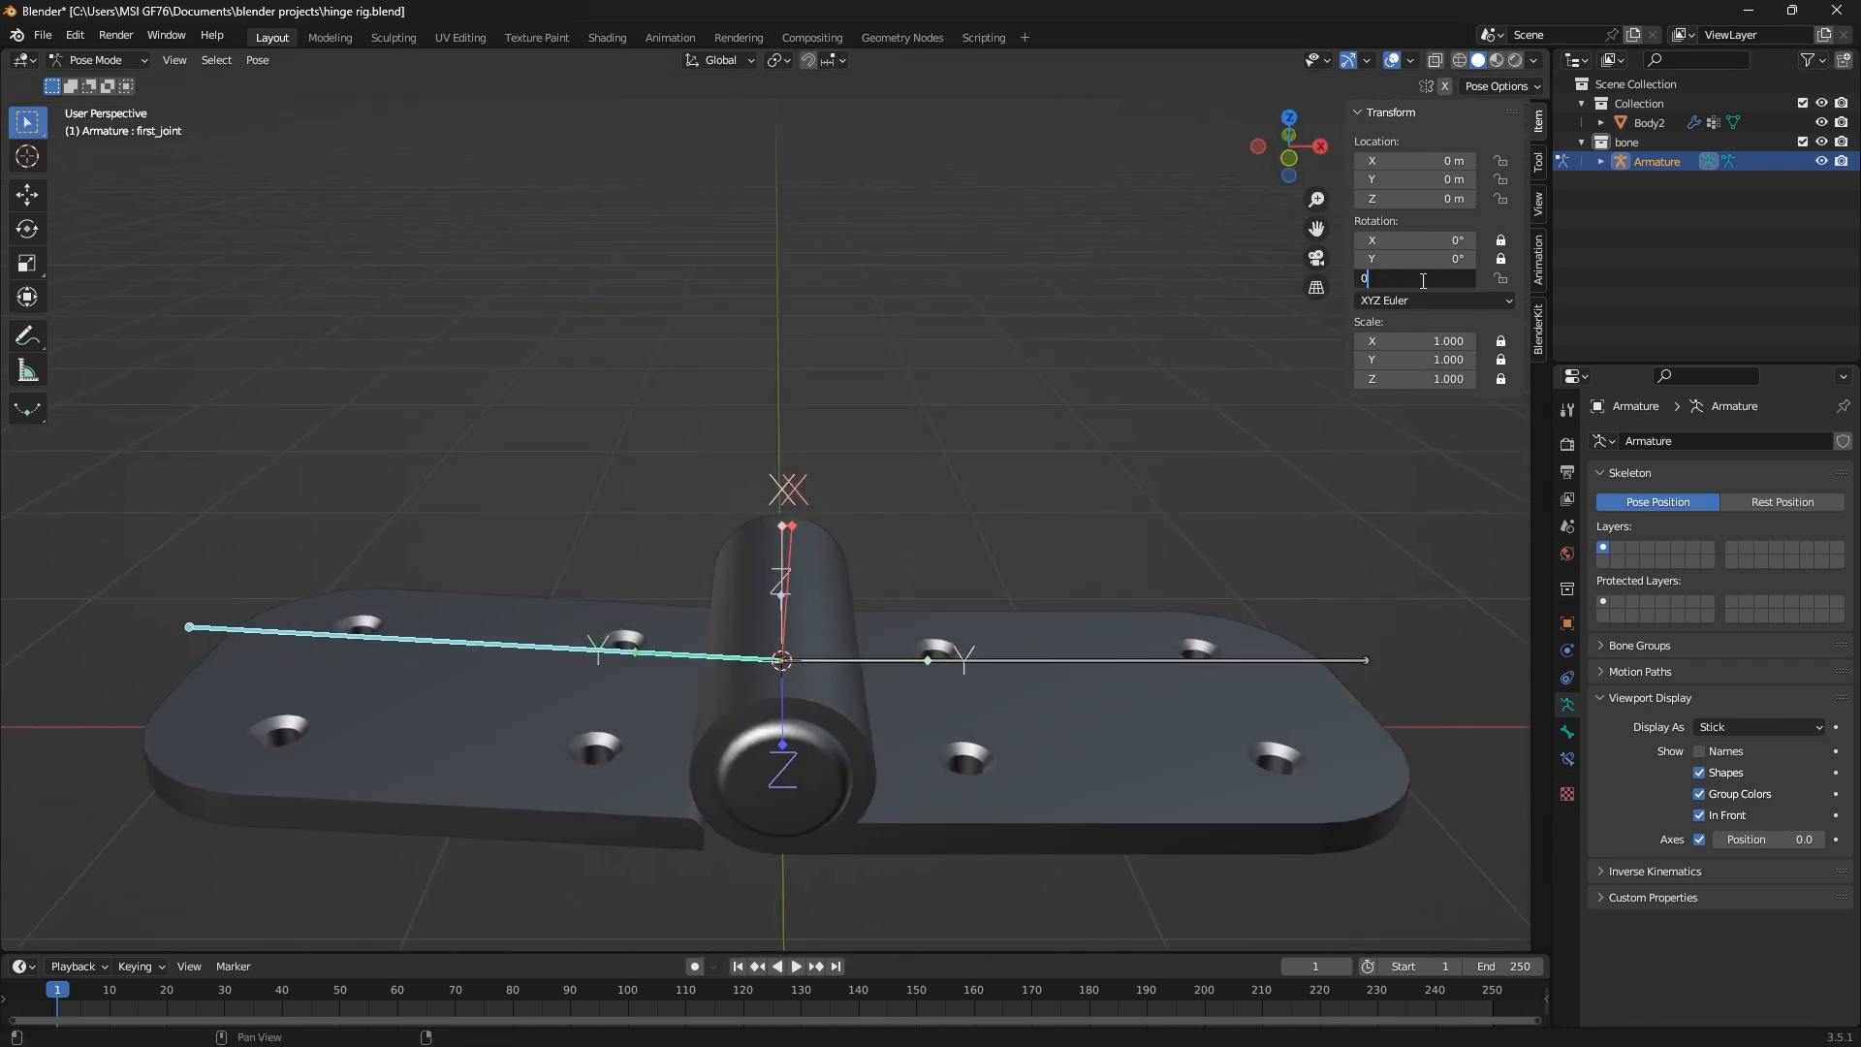
pyautogui.press('Return')
# Try rotating first_joint with only its Z axis unlocked, using both plain and trackball rotation
pyautogui.press('r')
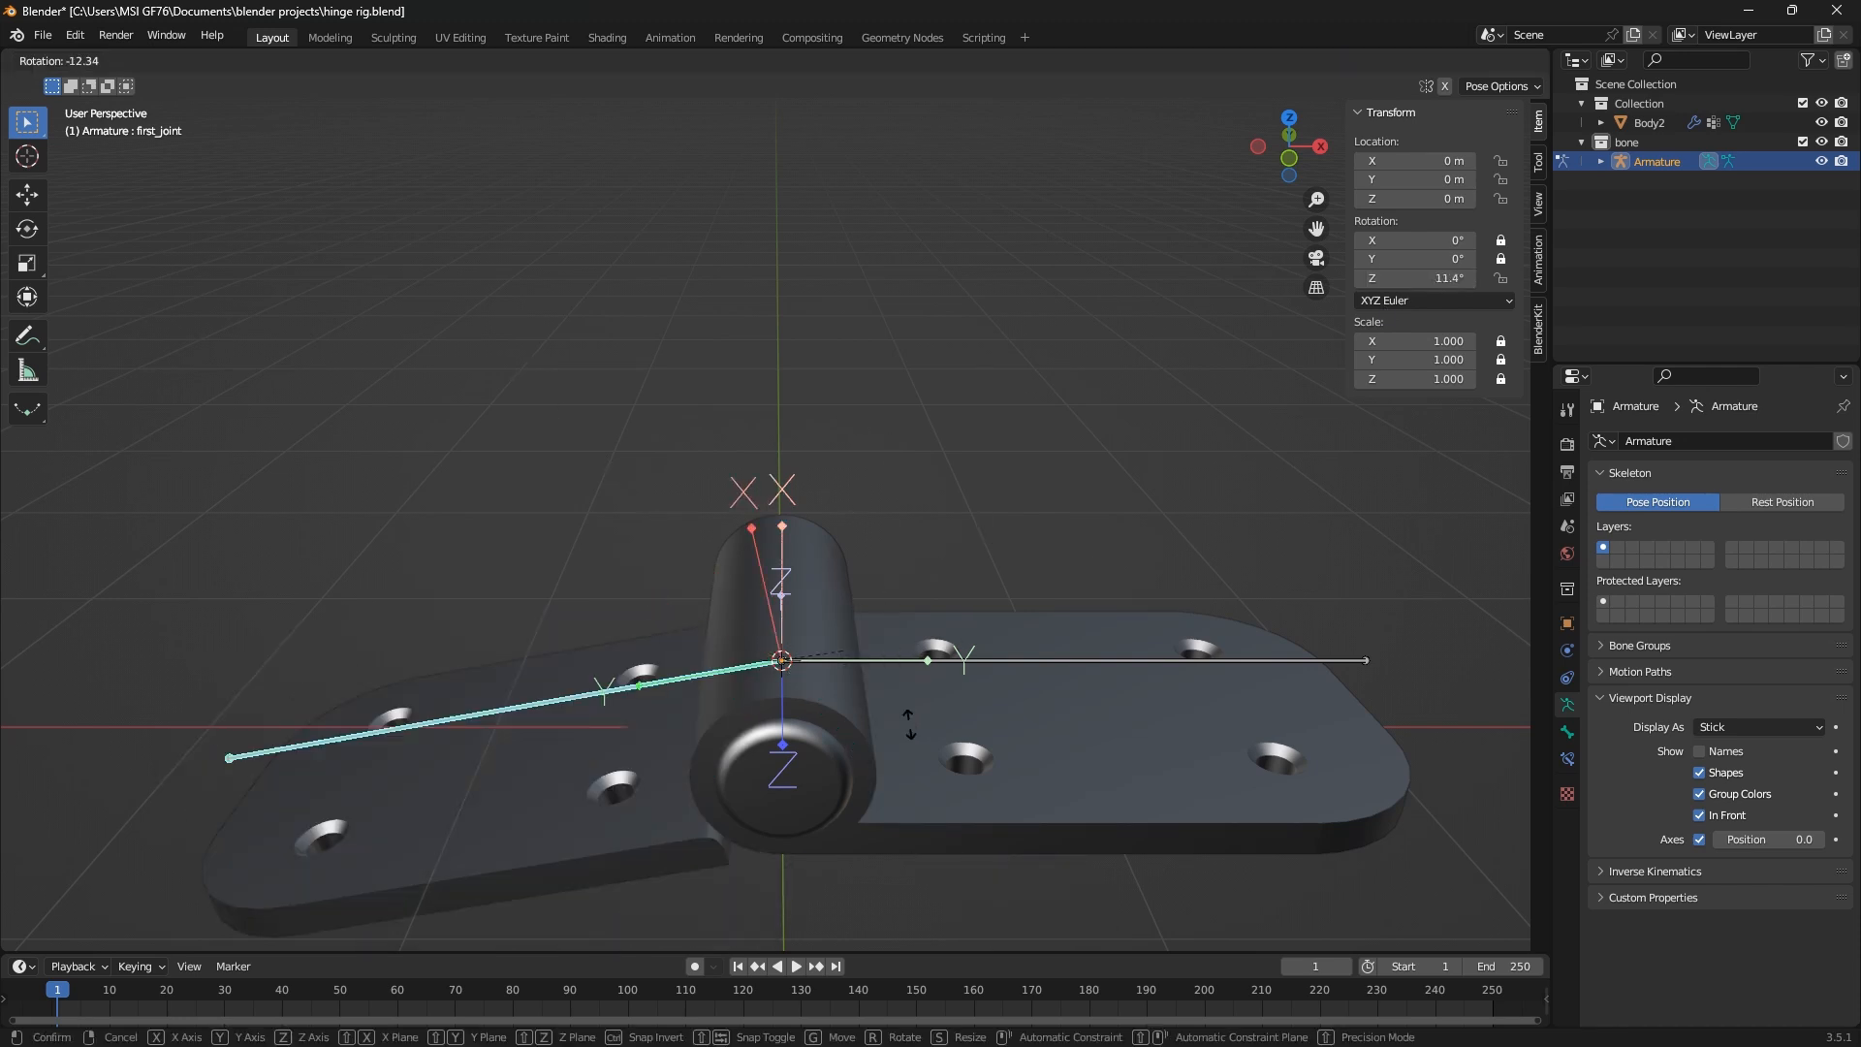
pyautogui.rightClick(899, 561)
pyautogui.scroll(-4, 892, 565)
pyautogui.keyDown('shift'); pyautogui.moveTo(816, 599); pyautogui.dragTo(712, 655, button='middle'); pyautogui.keyUp('shift')
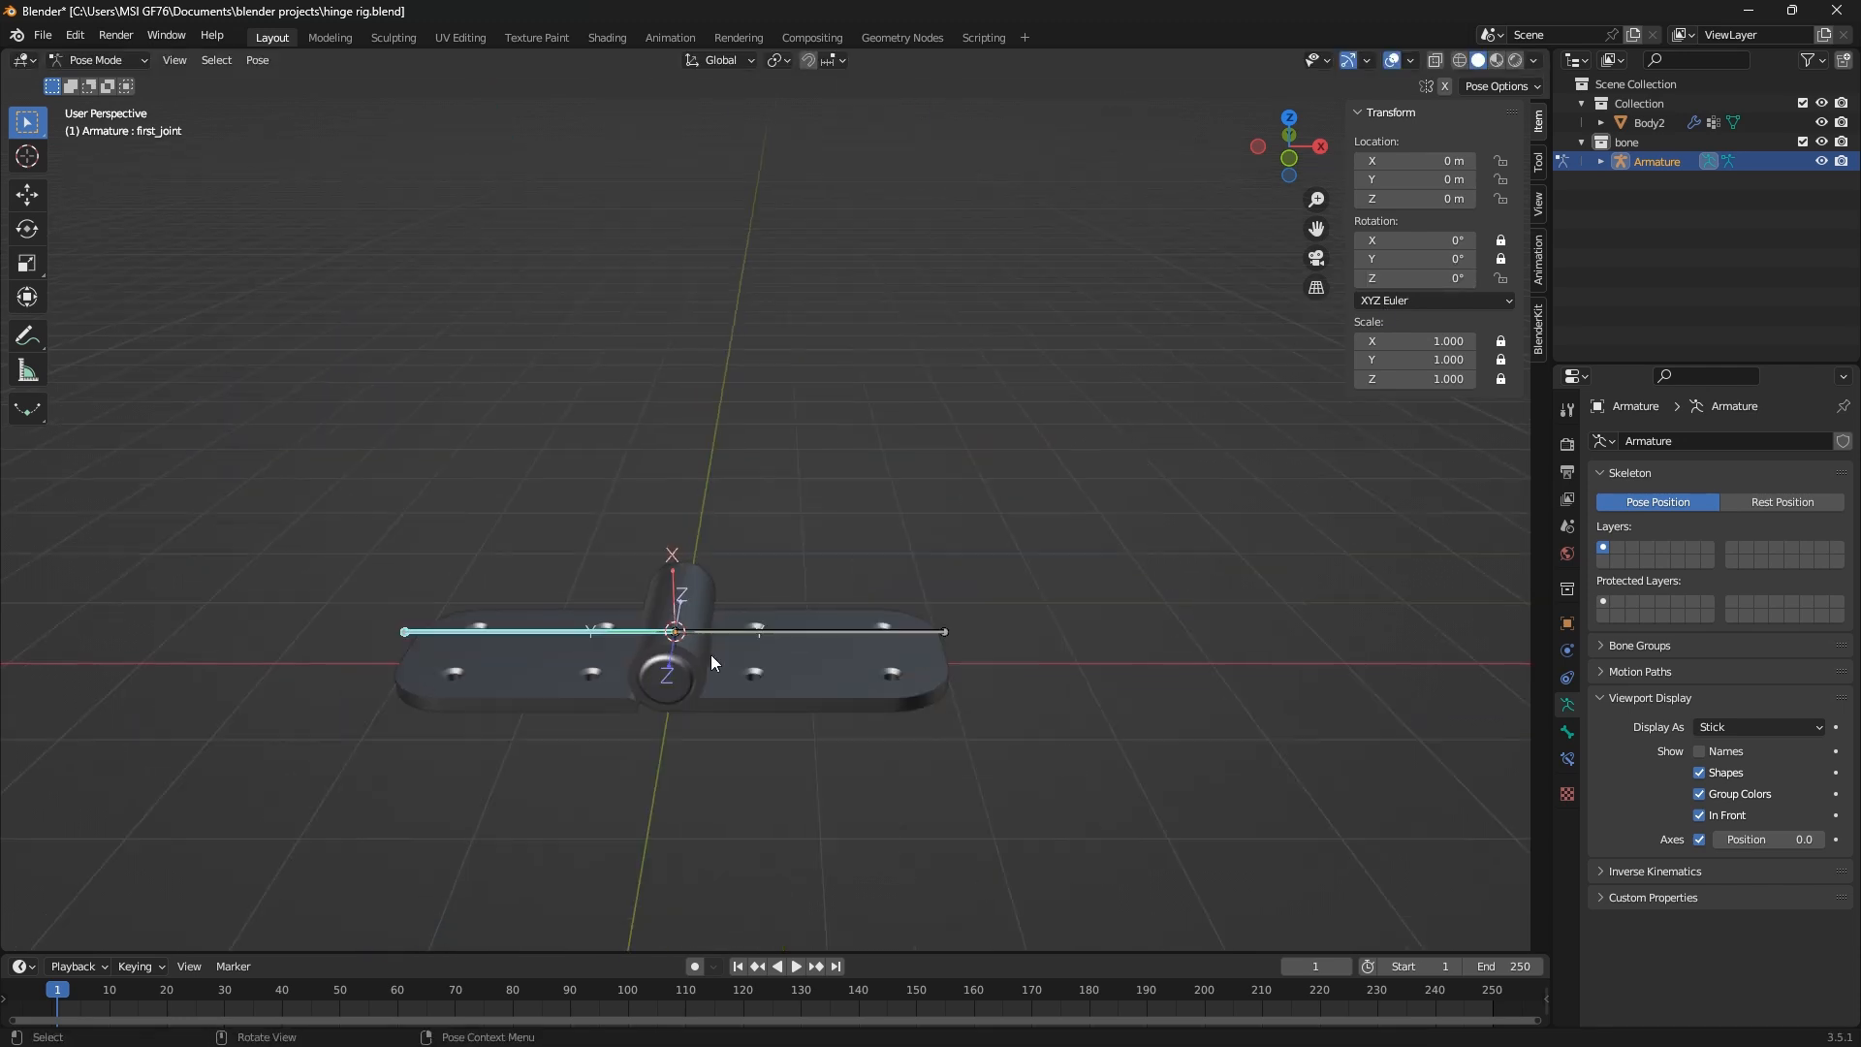
pyautogui.press('r')
pyautogui.press('r')
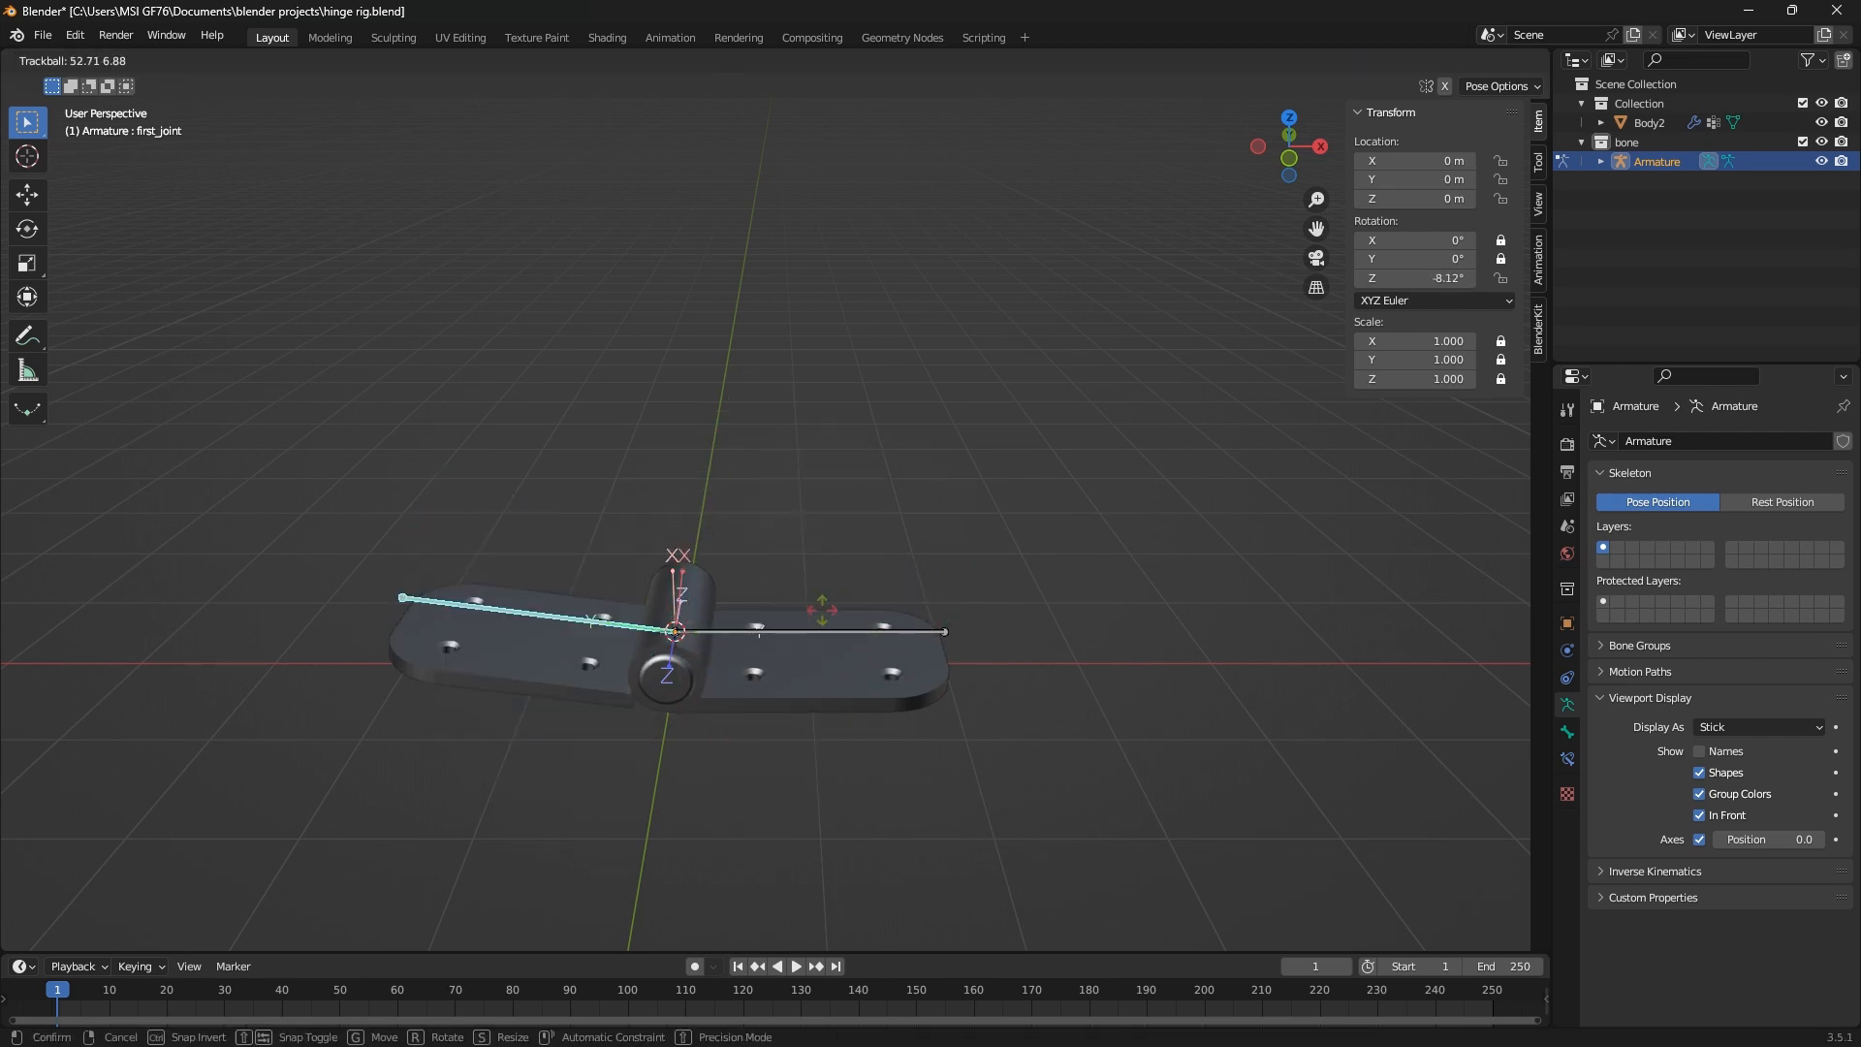
pyautogui.press('Escape')
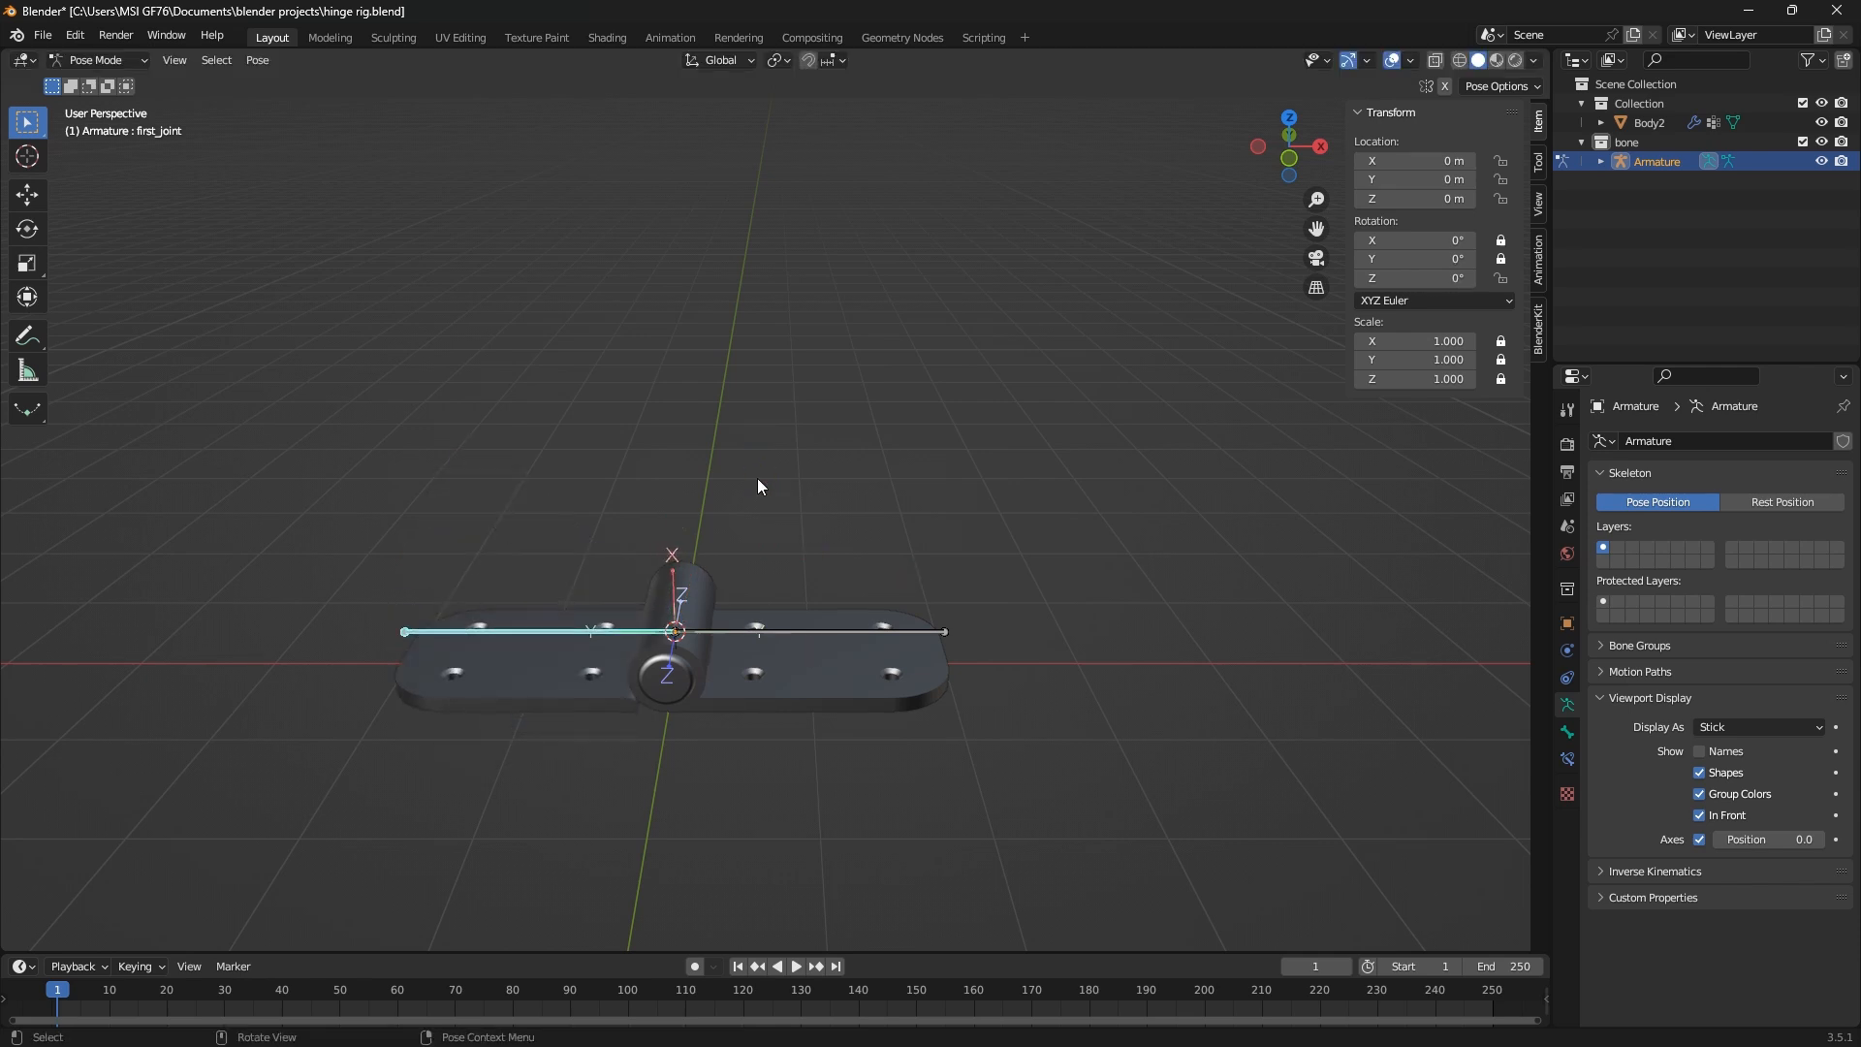
# Select the second_joint bone and lock its scale on all axes and its W, X and Y rotation
pyautogui.click(842, 633)
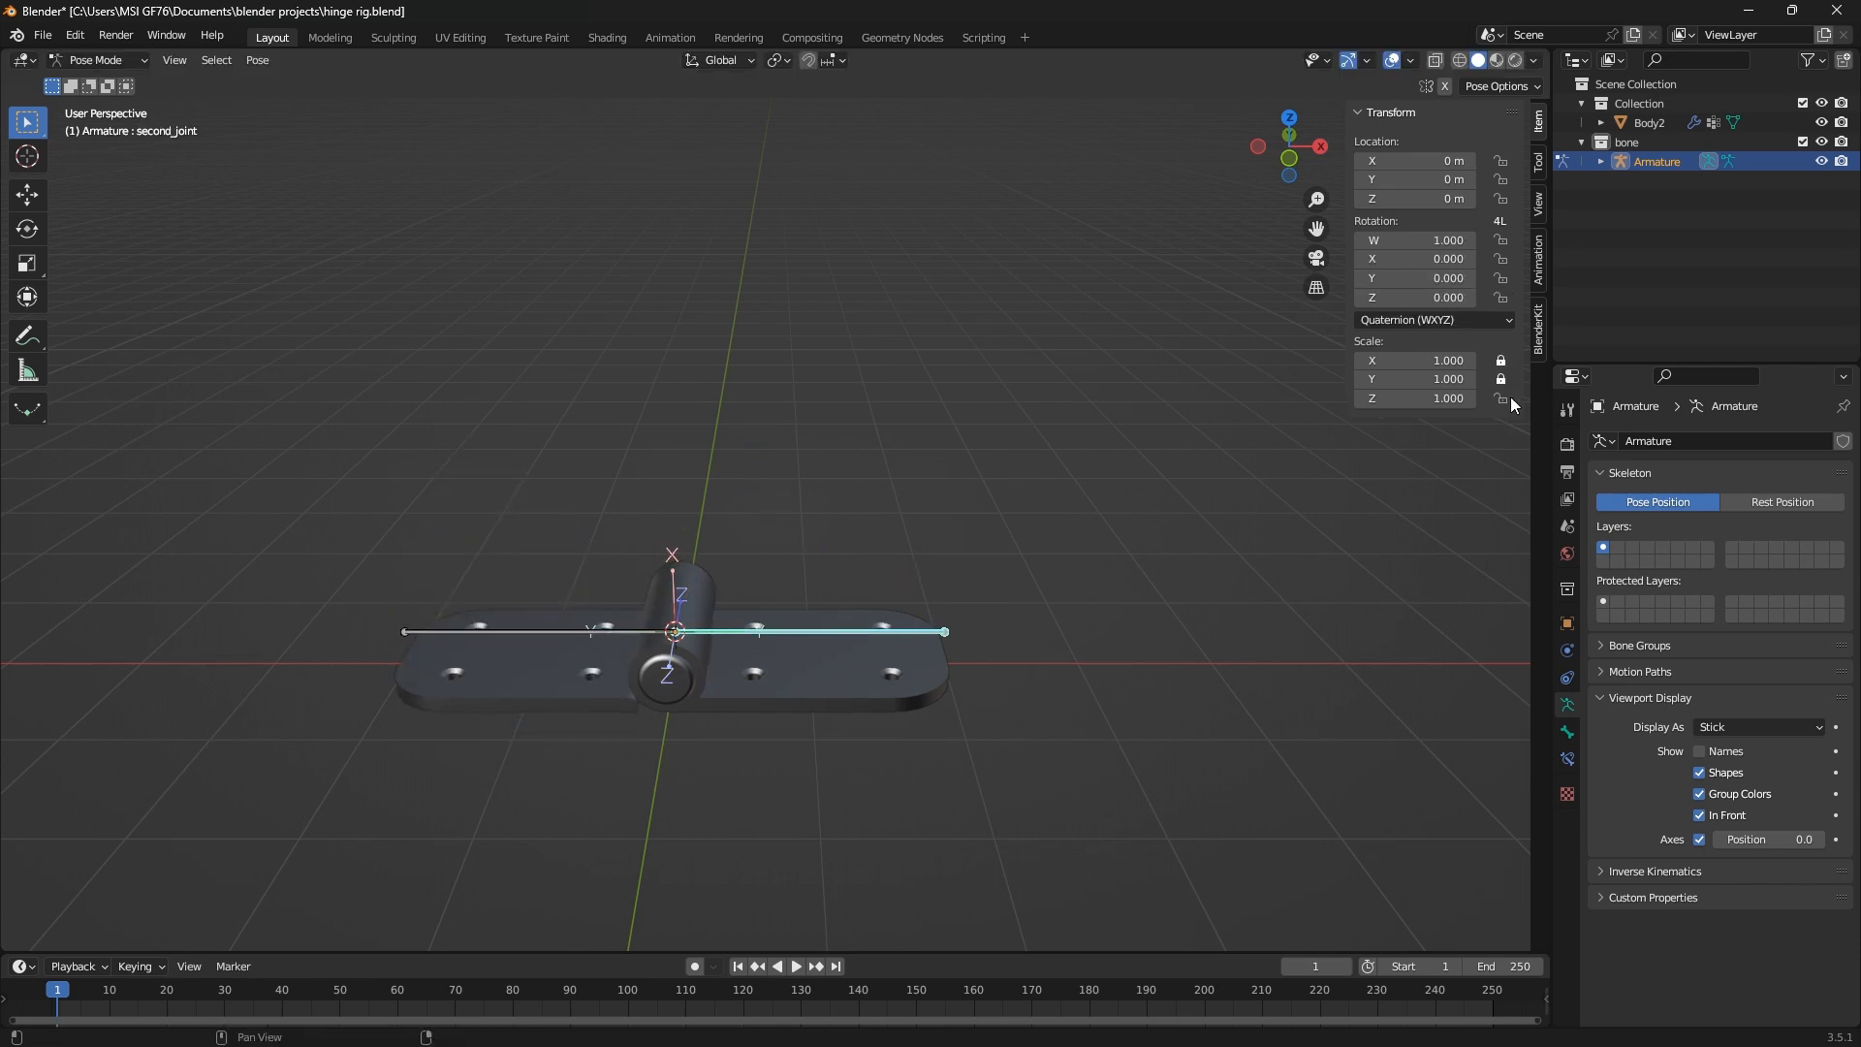
pyautogui.click(1506, 240)
pyautogui.click(1503, 259)
pyautogui.click(1504, 277)
# Try rotating second_joint with only Z unlocked, in perspective and from the front view
pyautogui.press('r')
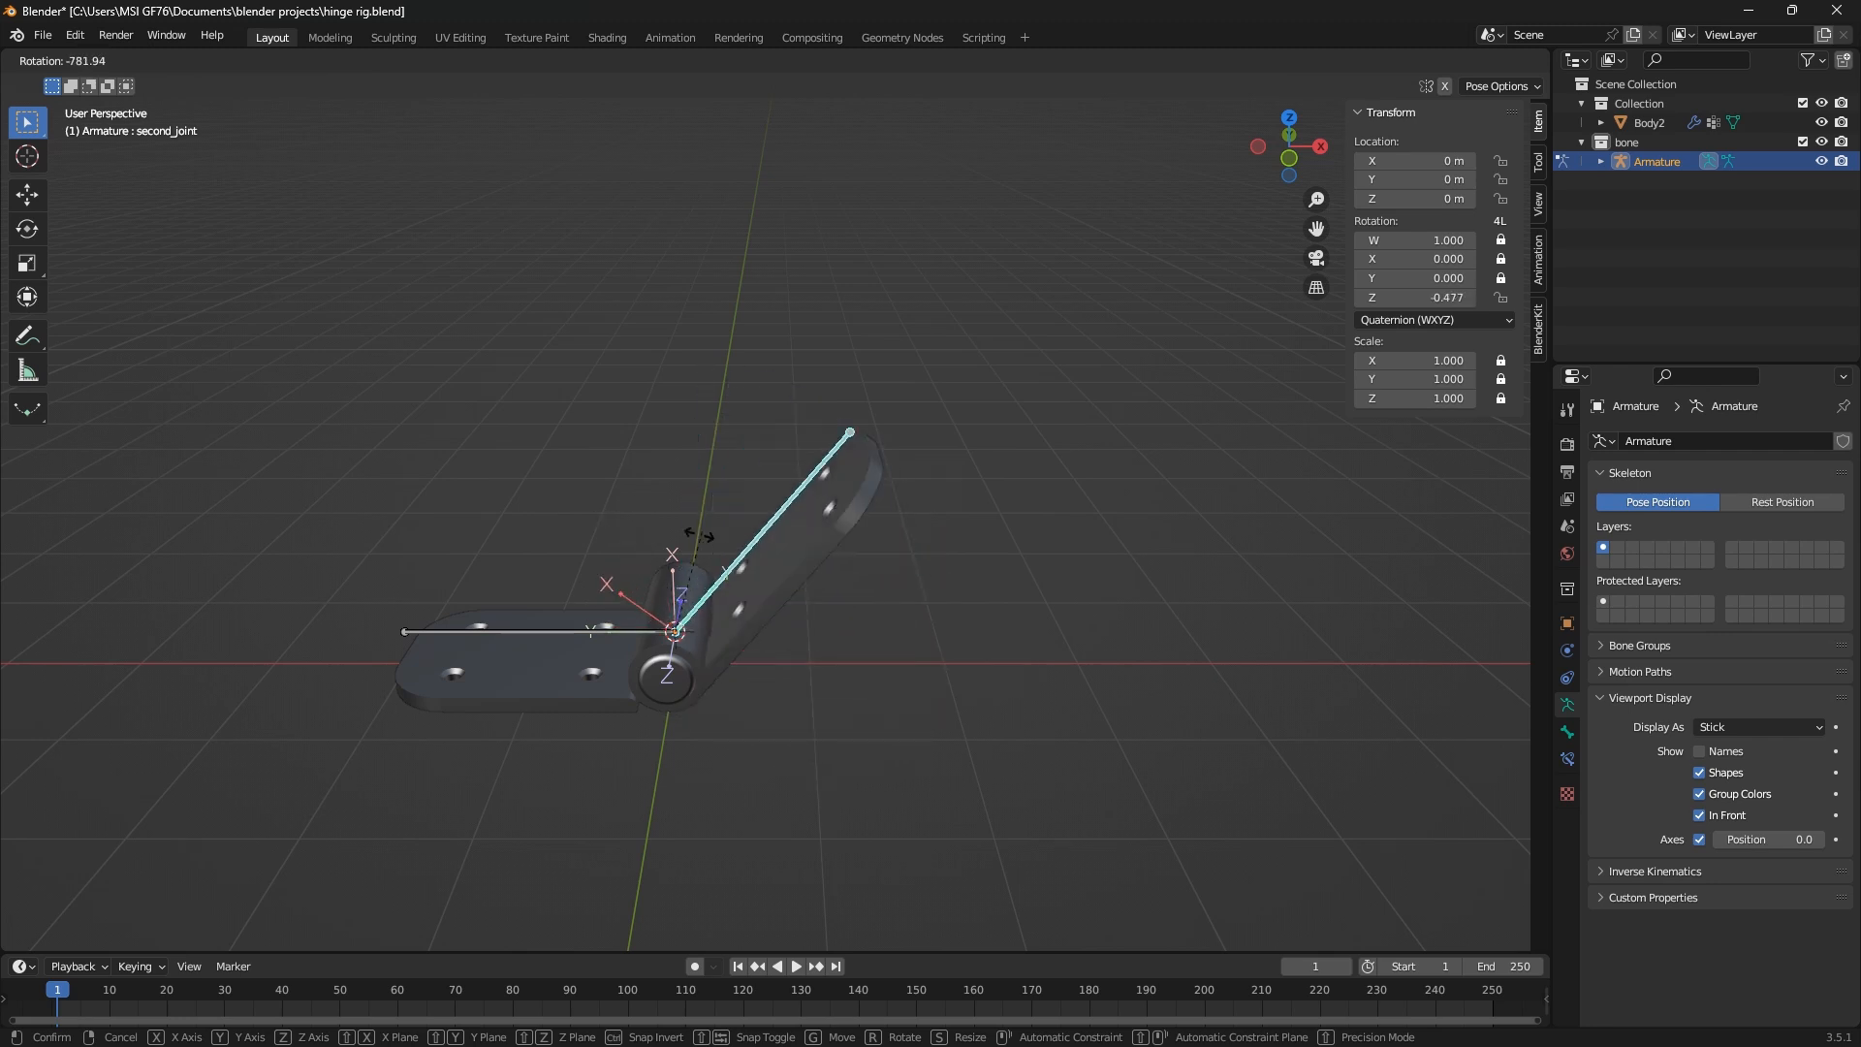
pyautogui.press('r')
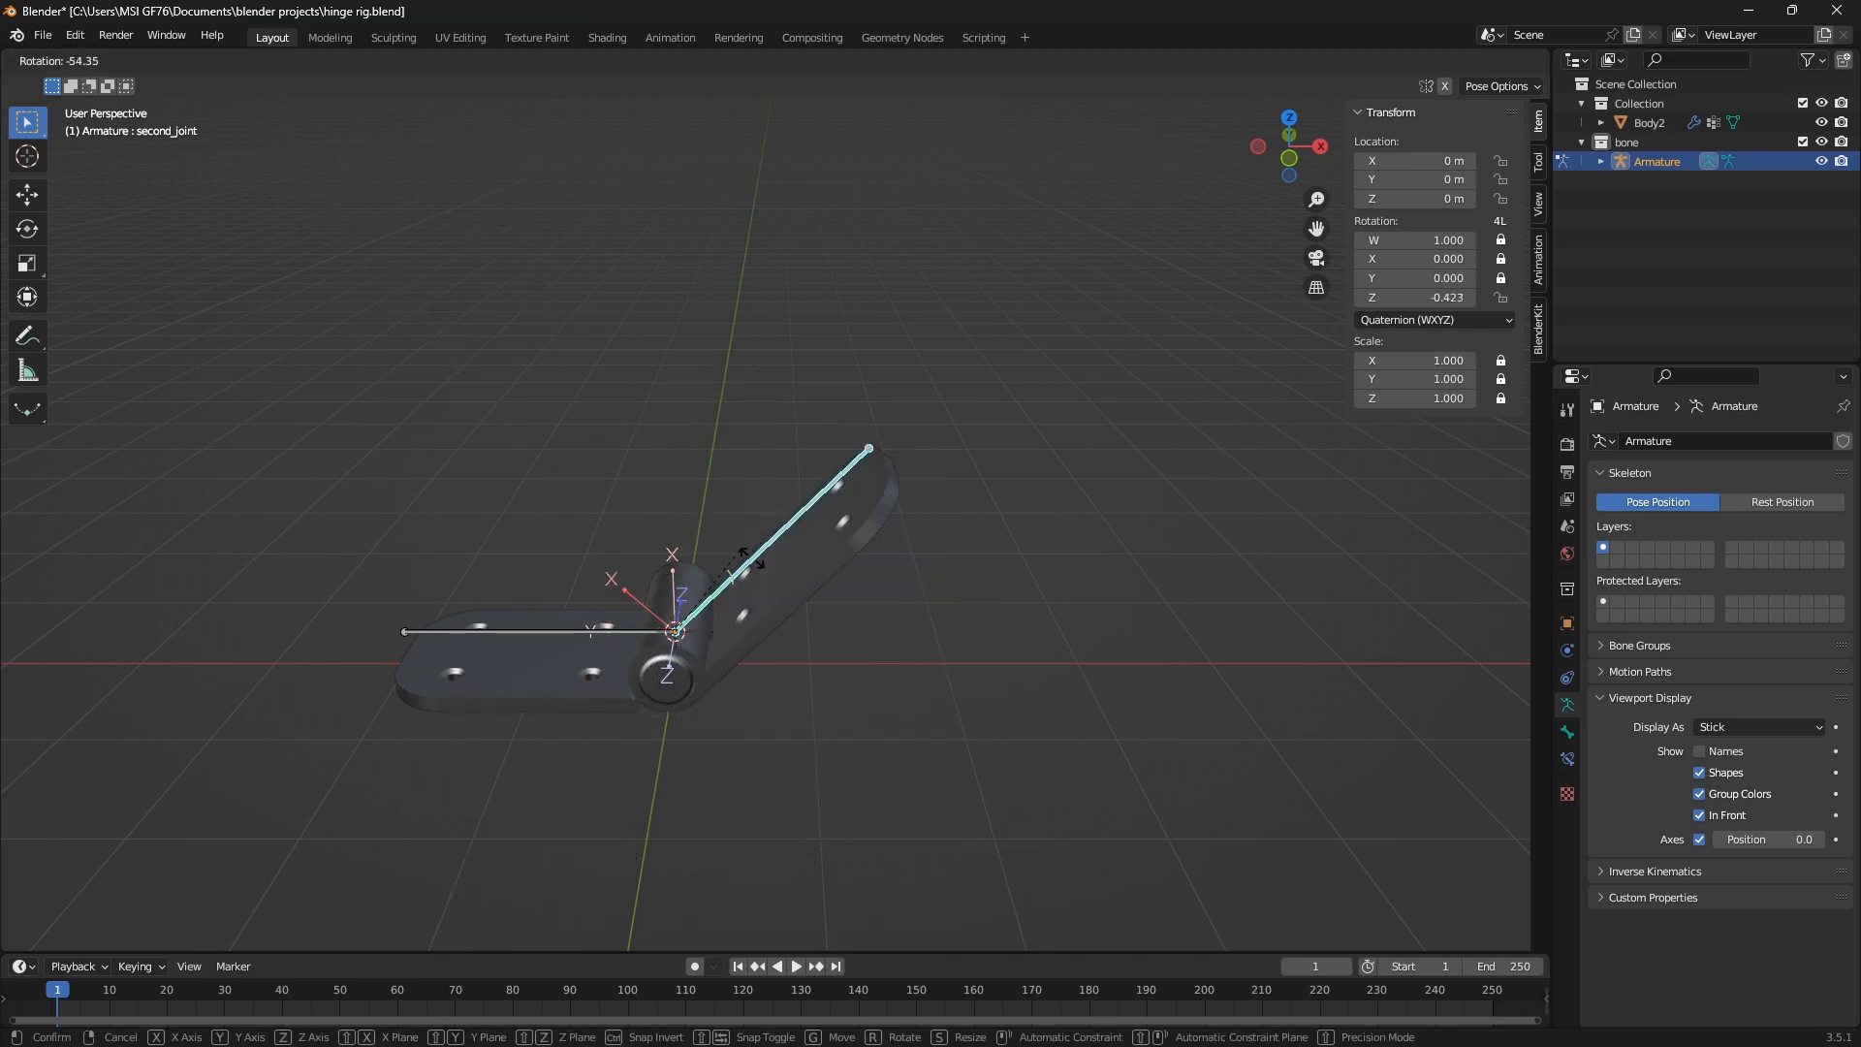
pyautogui.press('Escape')
pyautogui.press('KP_1')
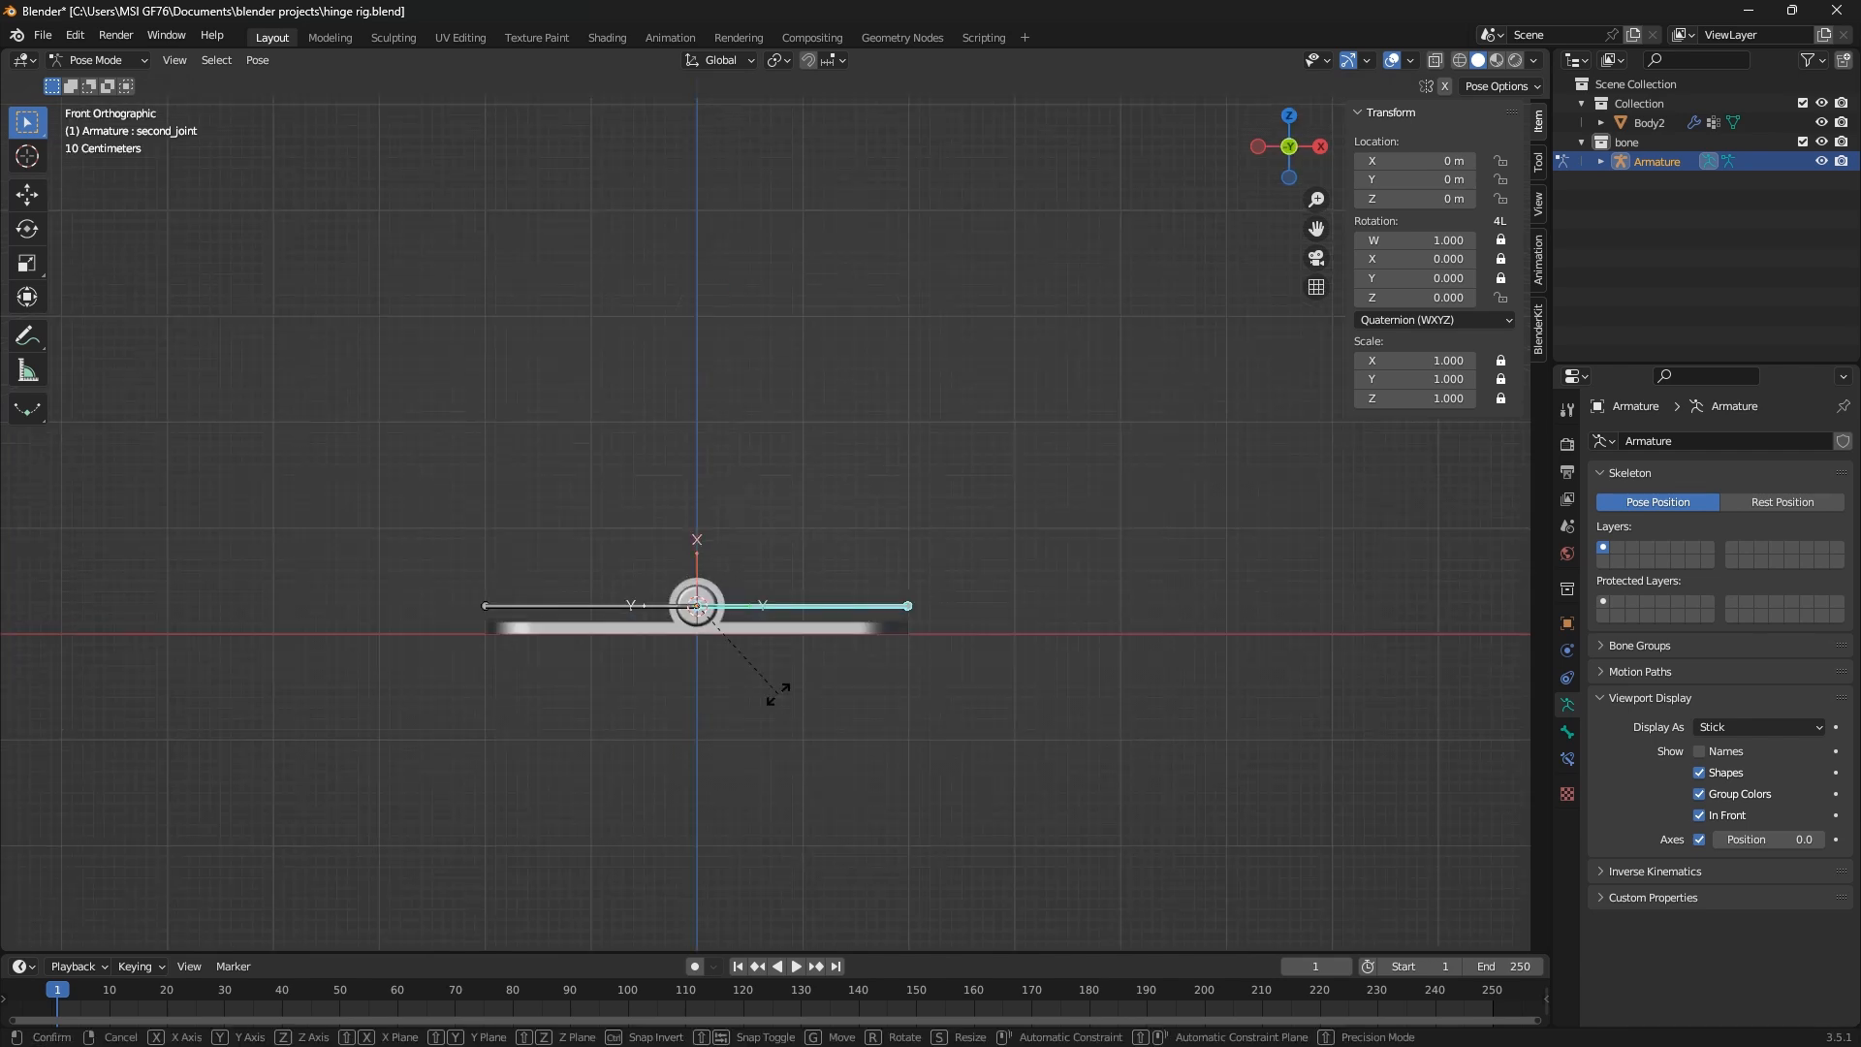
pyautogui.press('r')
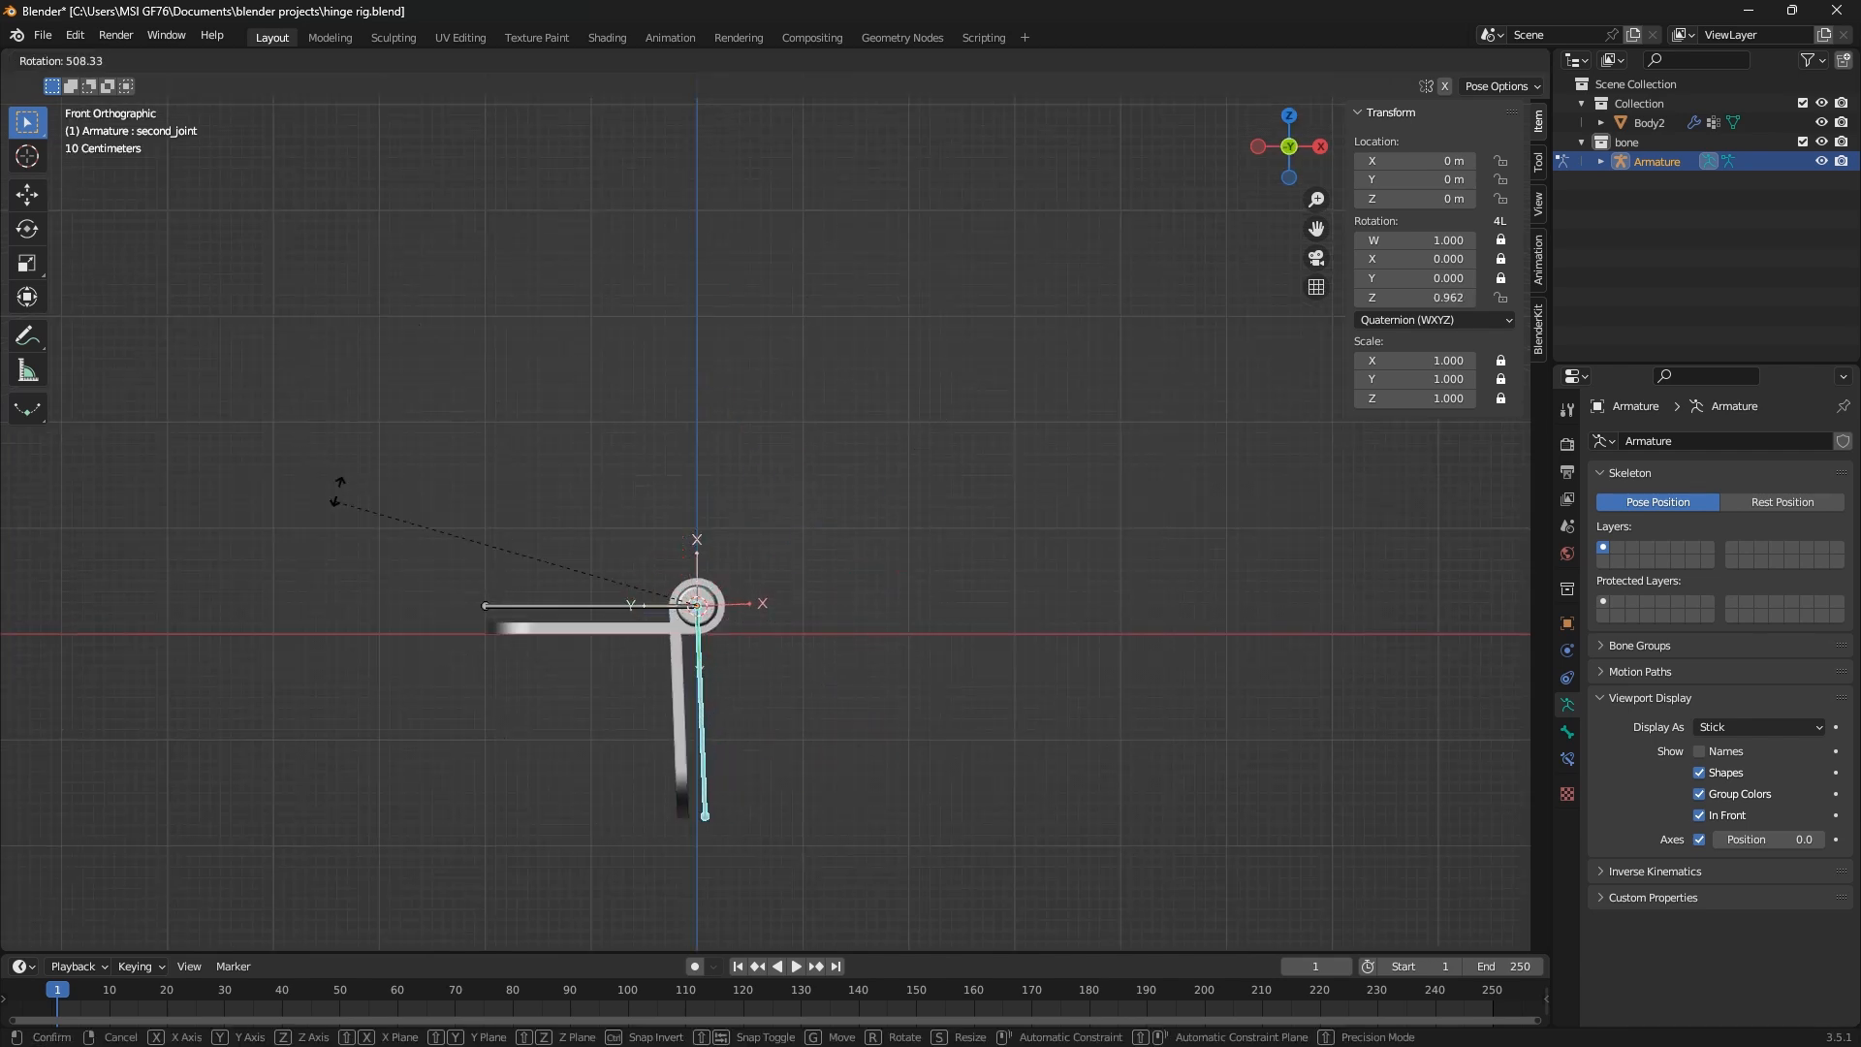
pyautogui.press('Escape')
pyautogui.press('r')
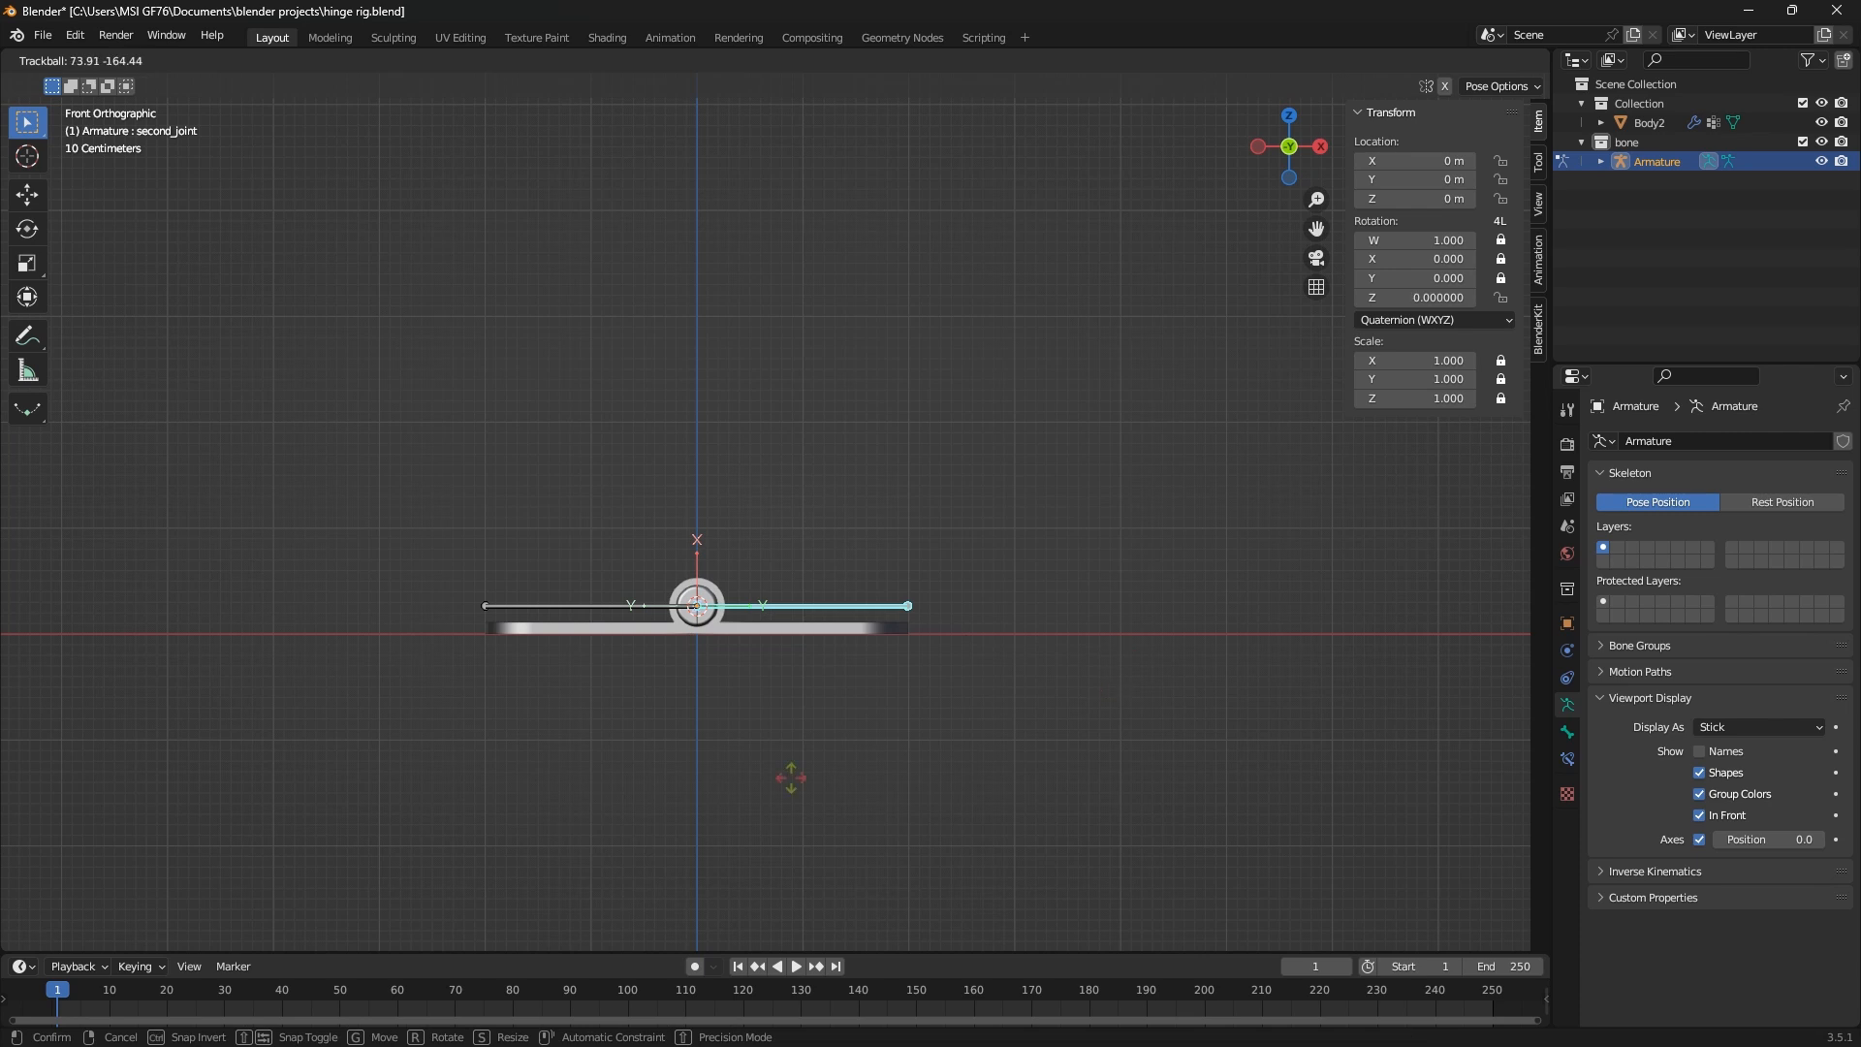
pyautogui.press('Escape')
pyautogui.press('r')
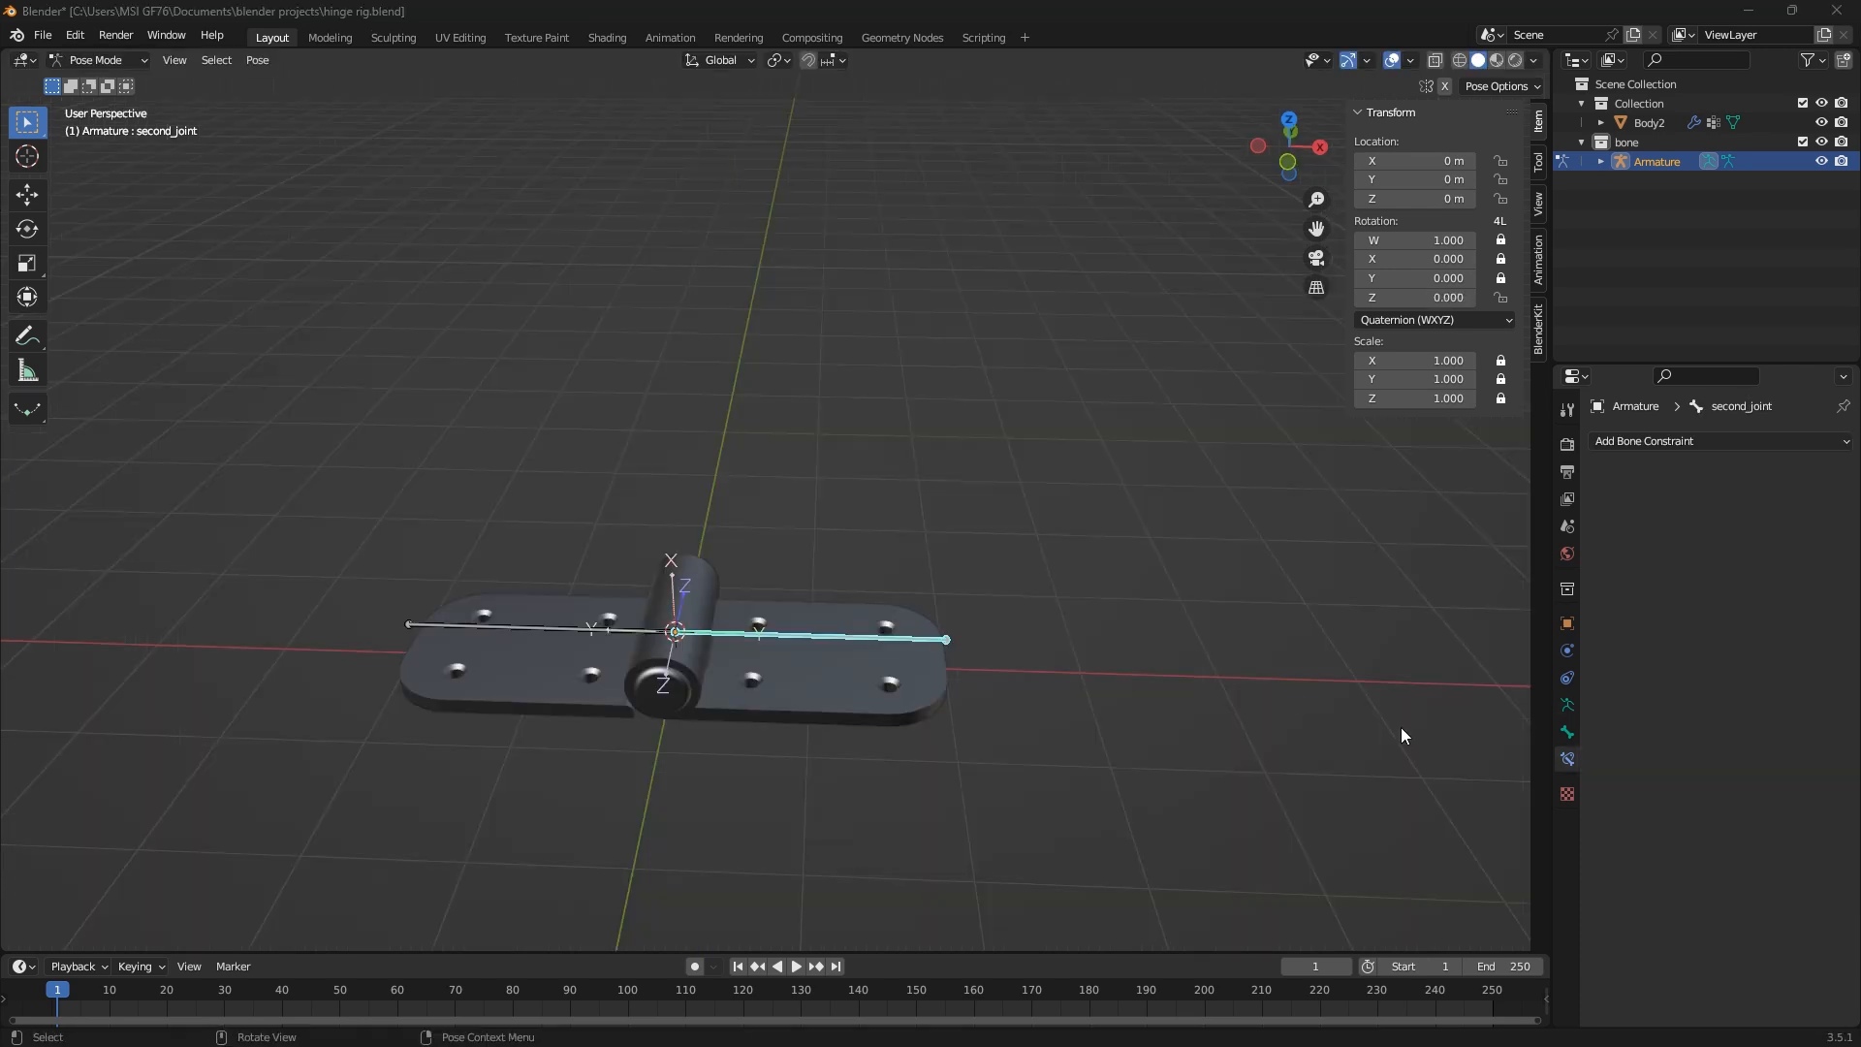
# Add a Limit Rotation constraint to second_joint, using the Local transform orientation and Local Space as the constraint's owner space
pyautogui.click(1674, 441)
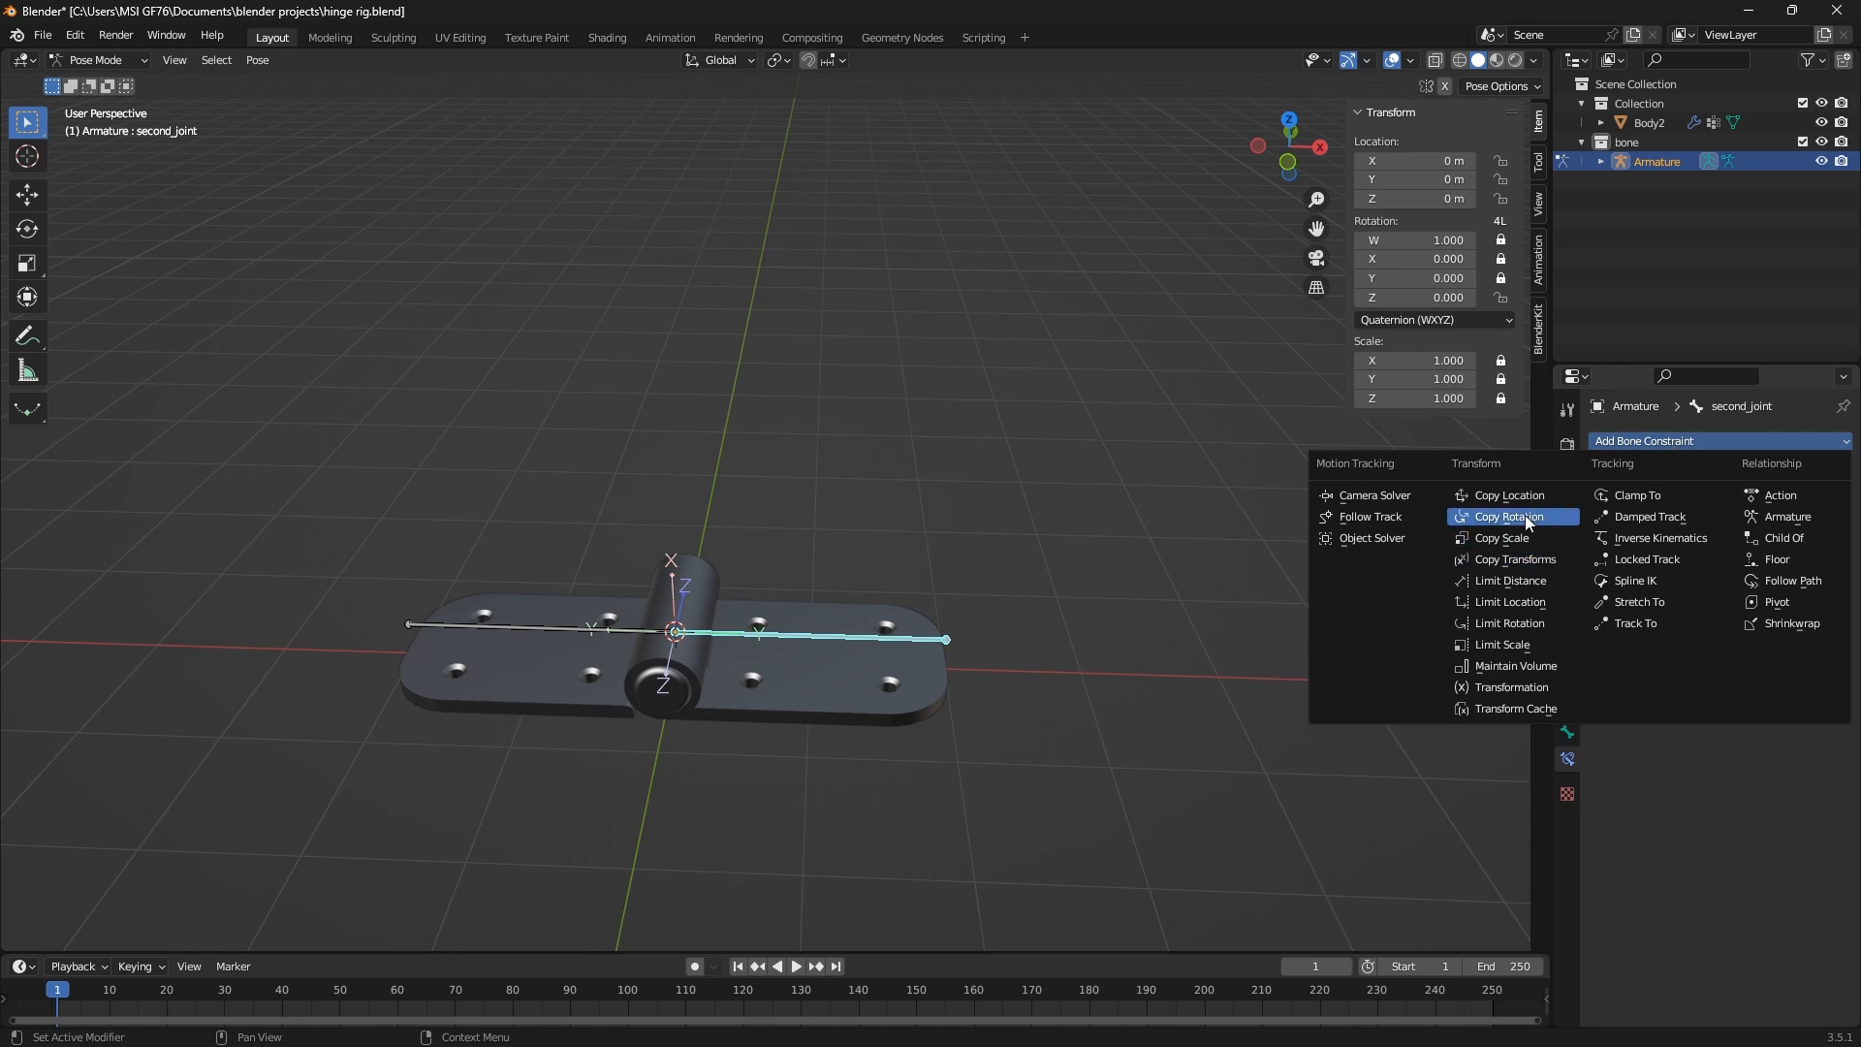
pyautogui.click(1531, 626)
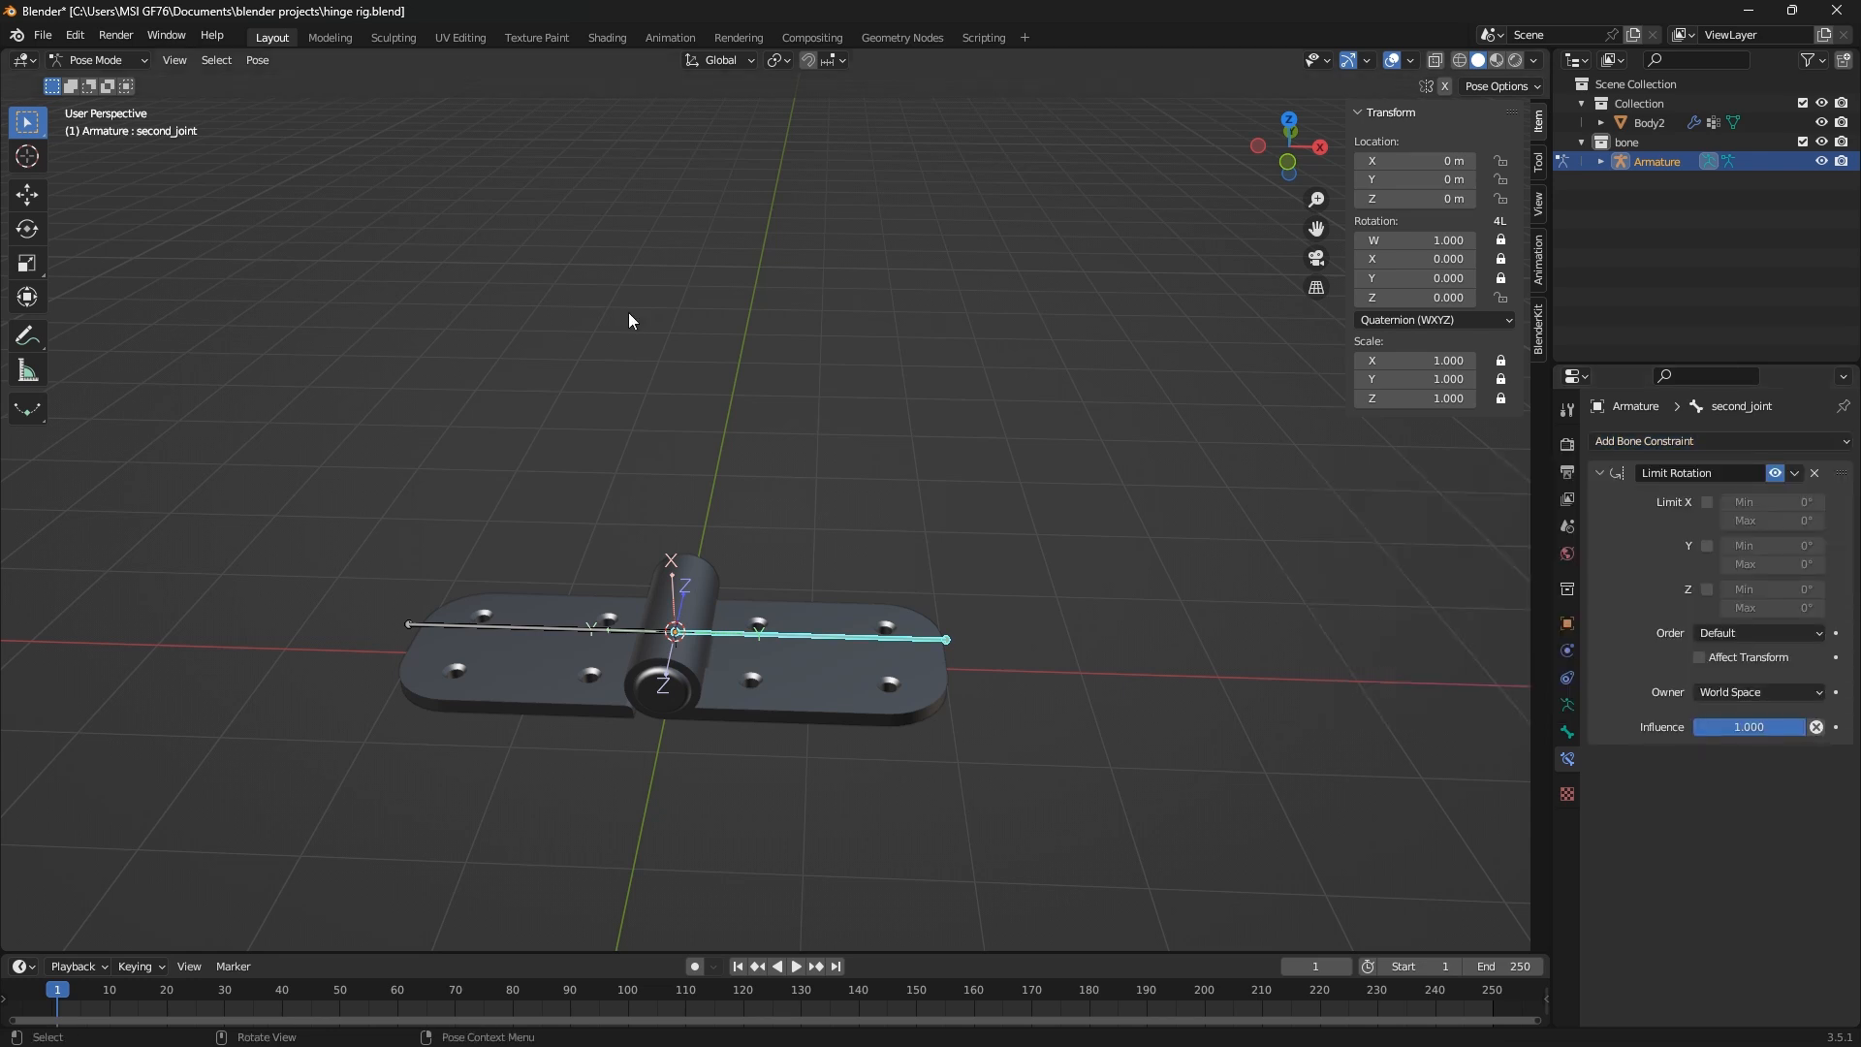
pyautogui.click(709, 62)
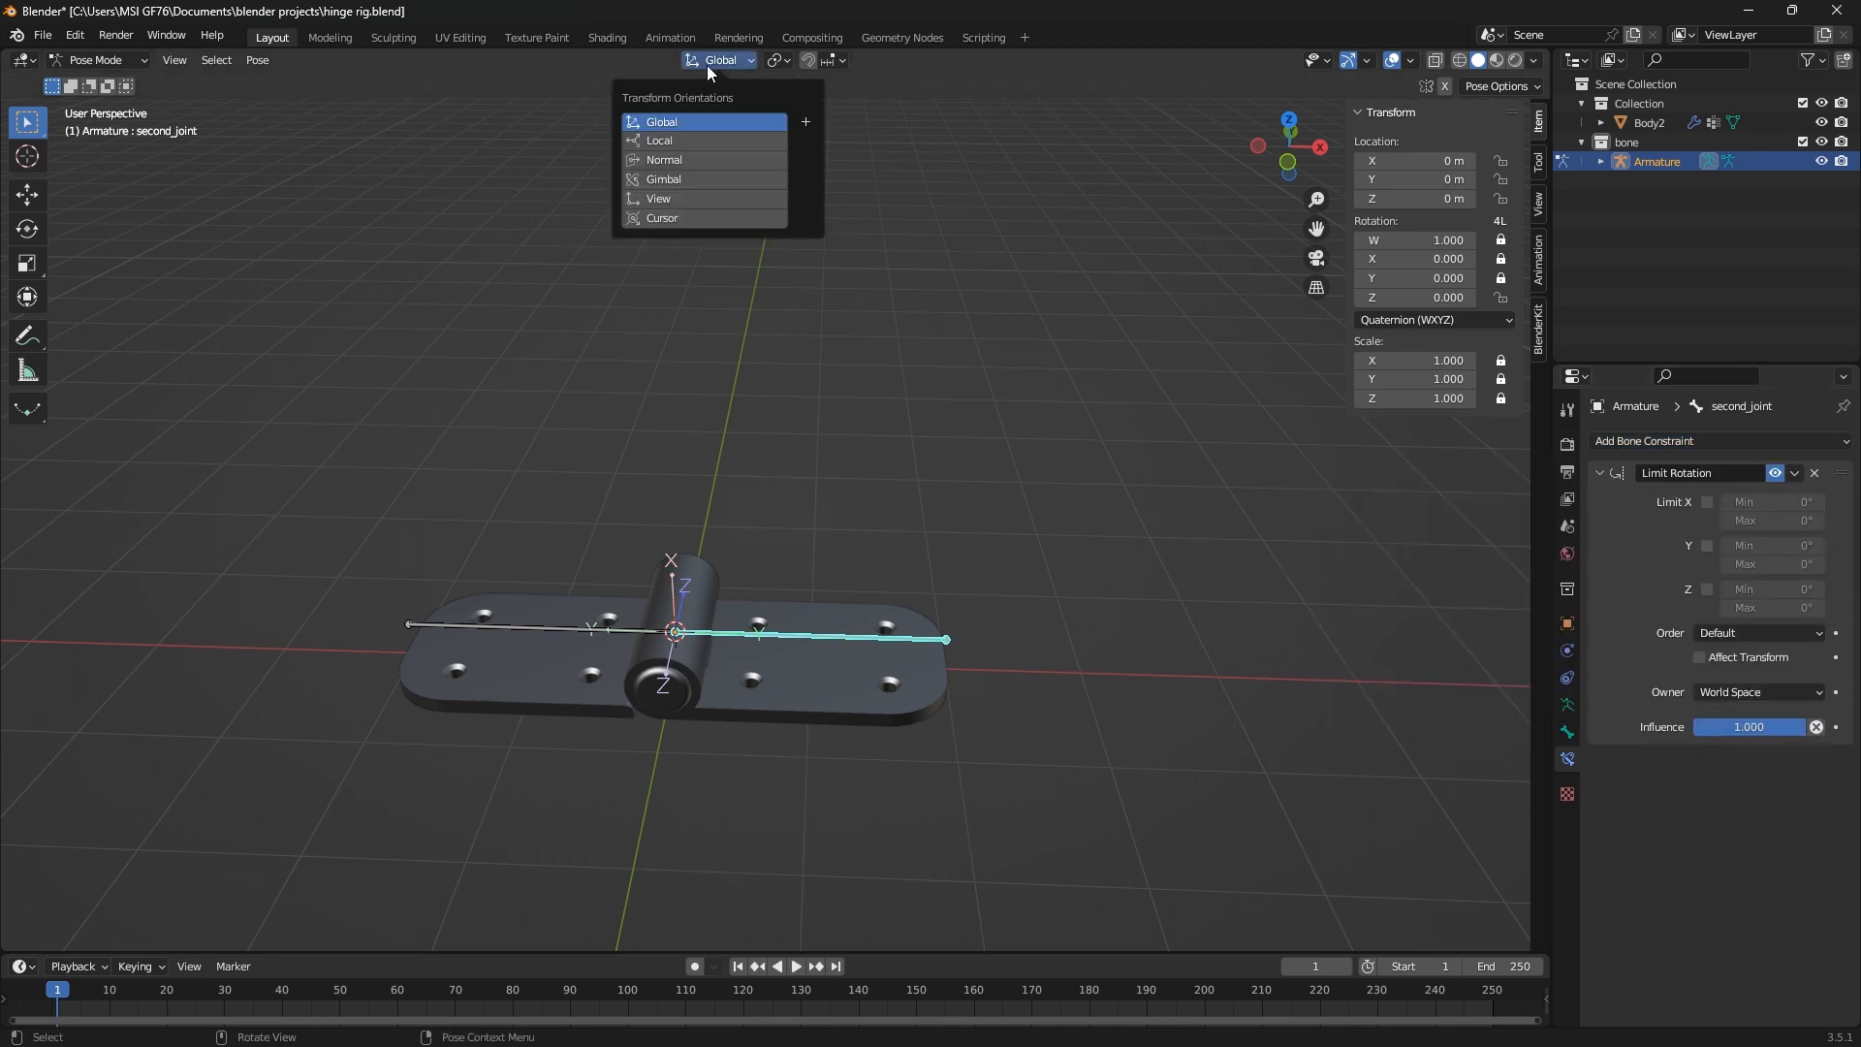
pyautogui.click(667, 142)
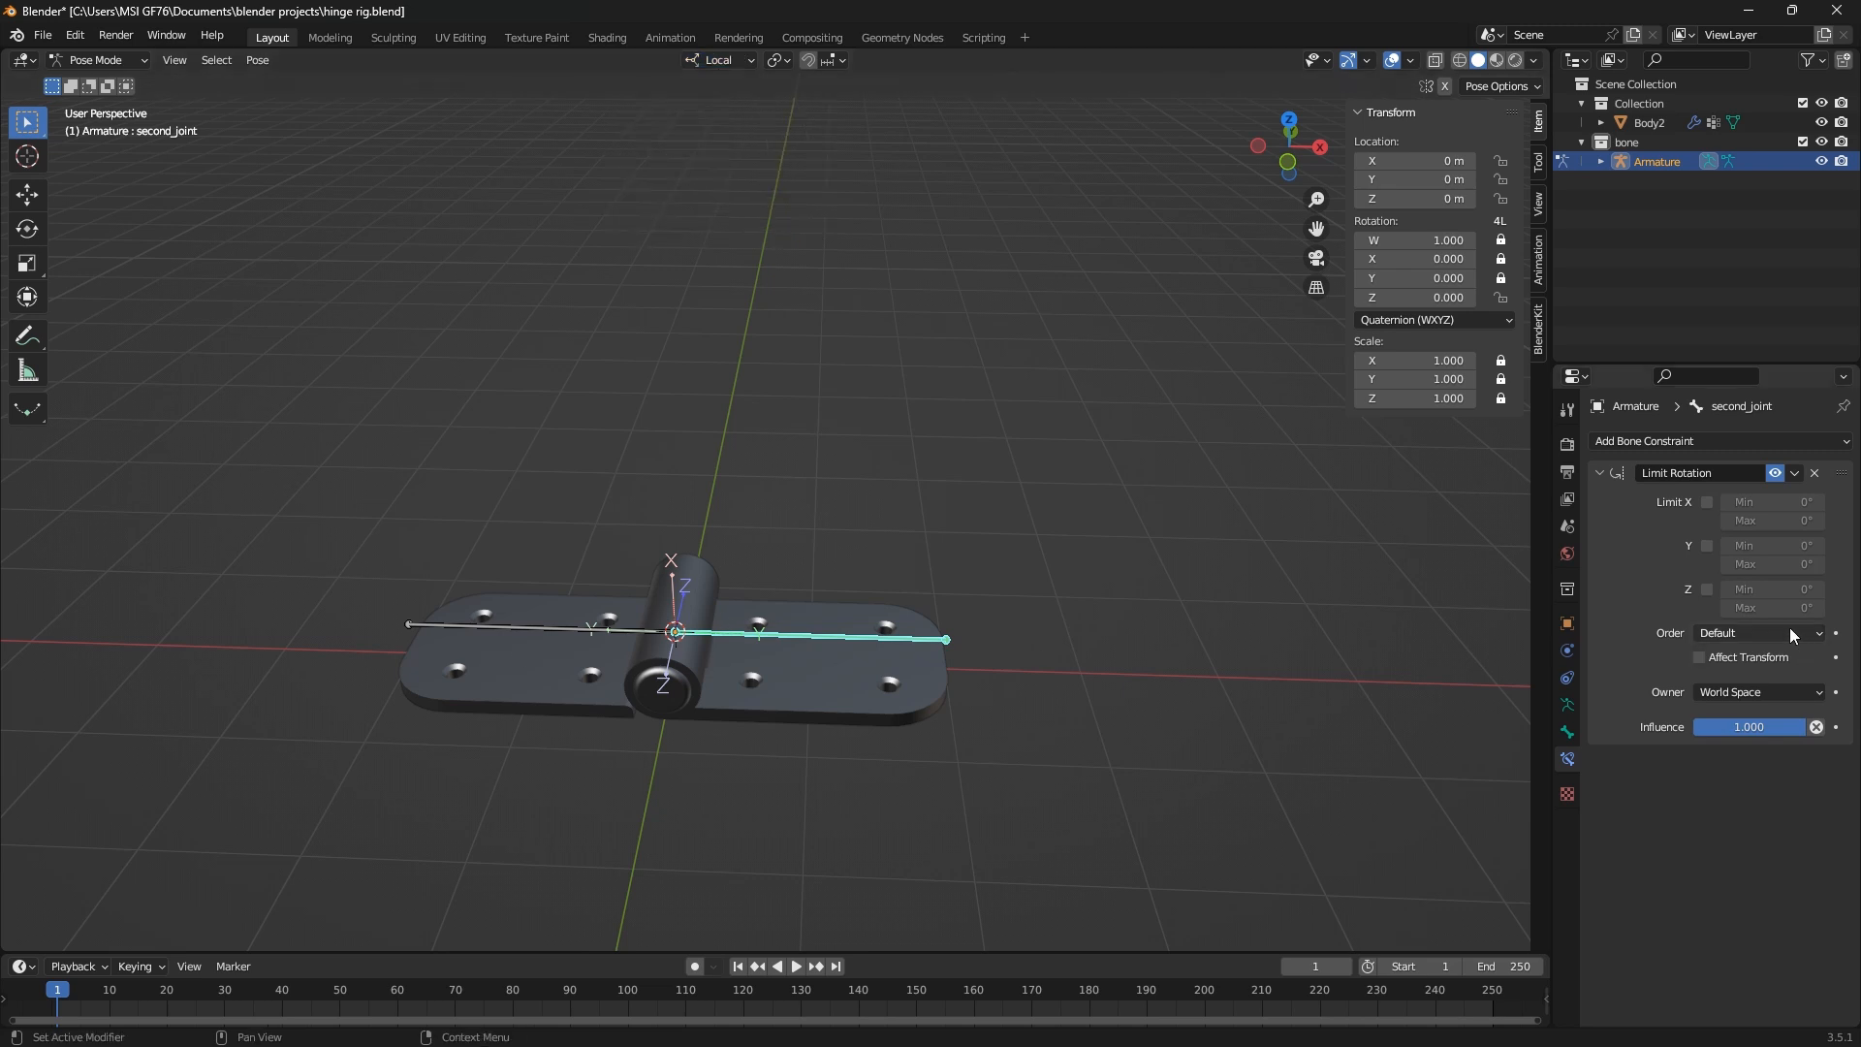
pyautogui.click(1760, 692)
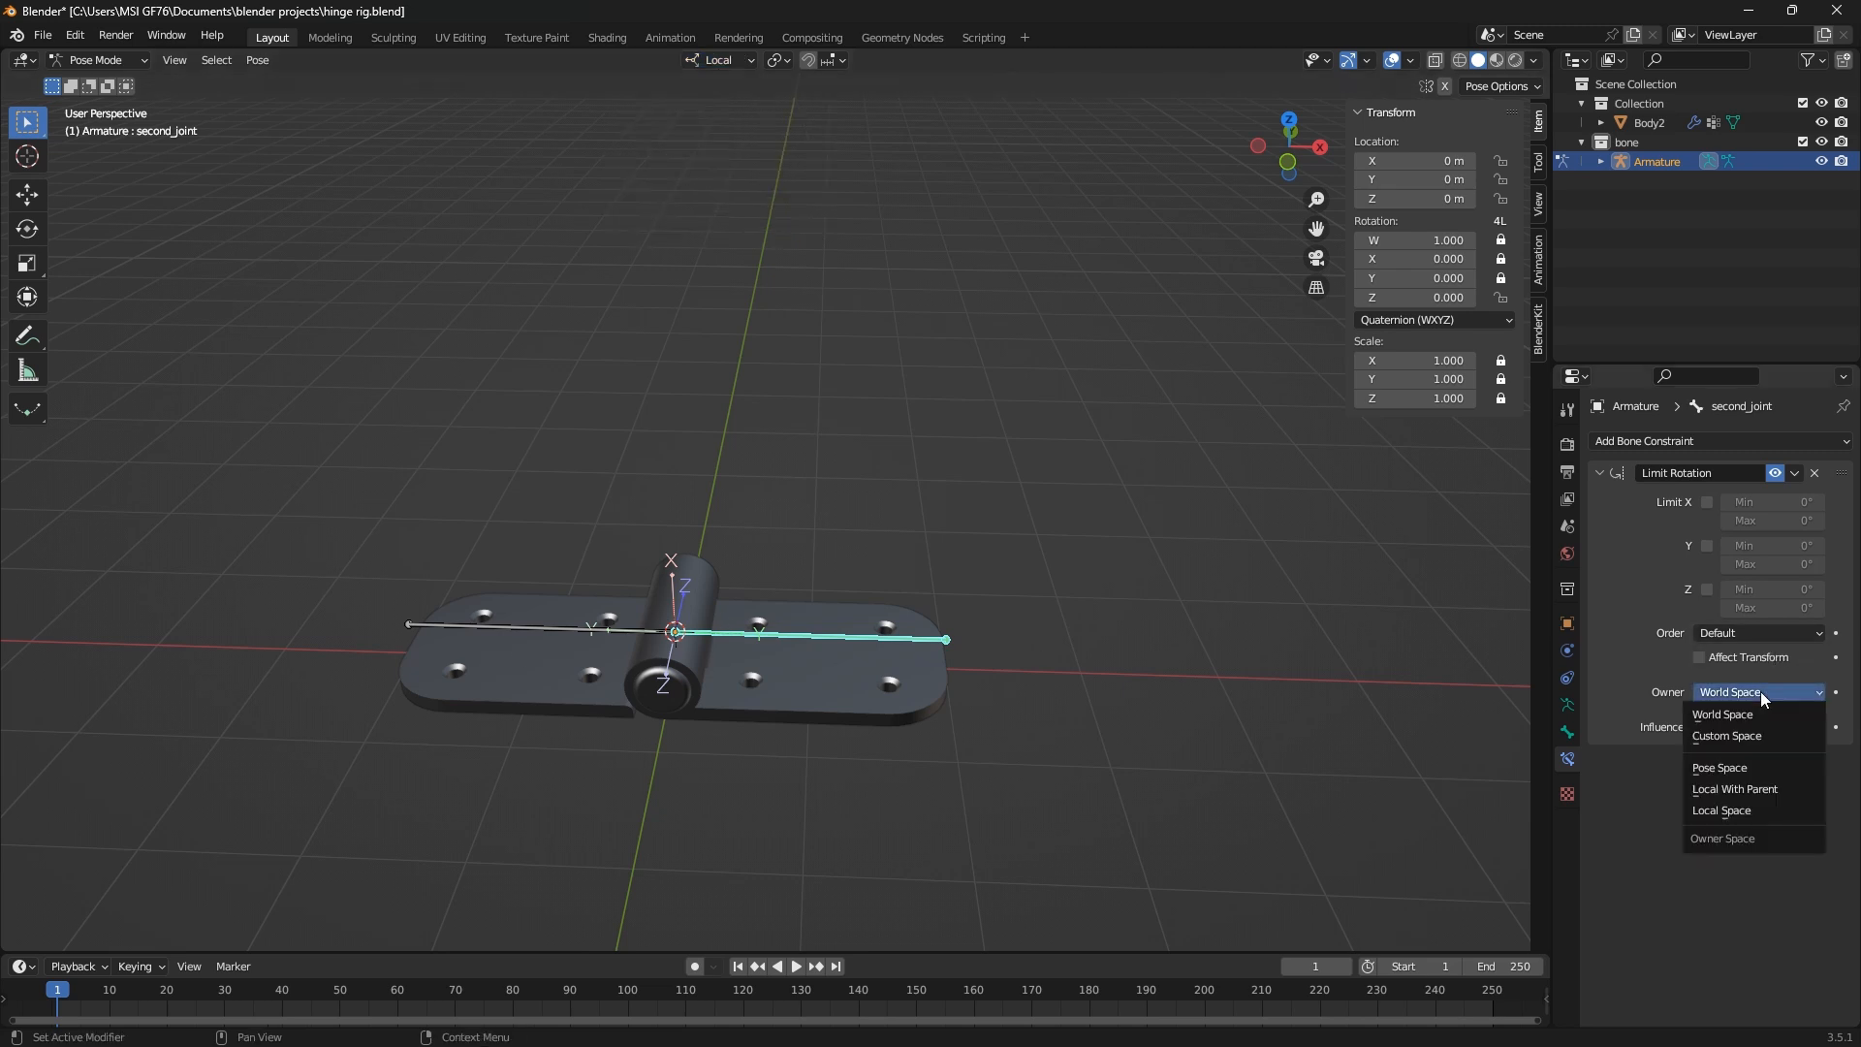
pyautogui.click(1730, 810)
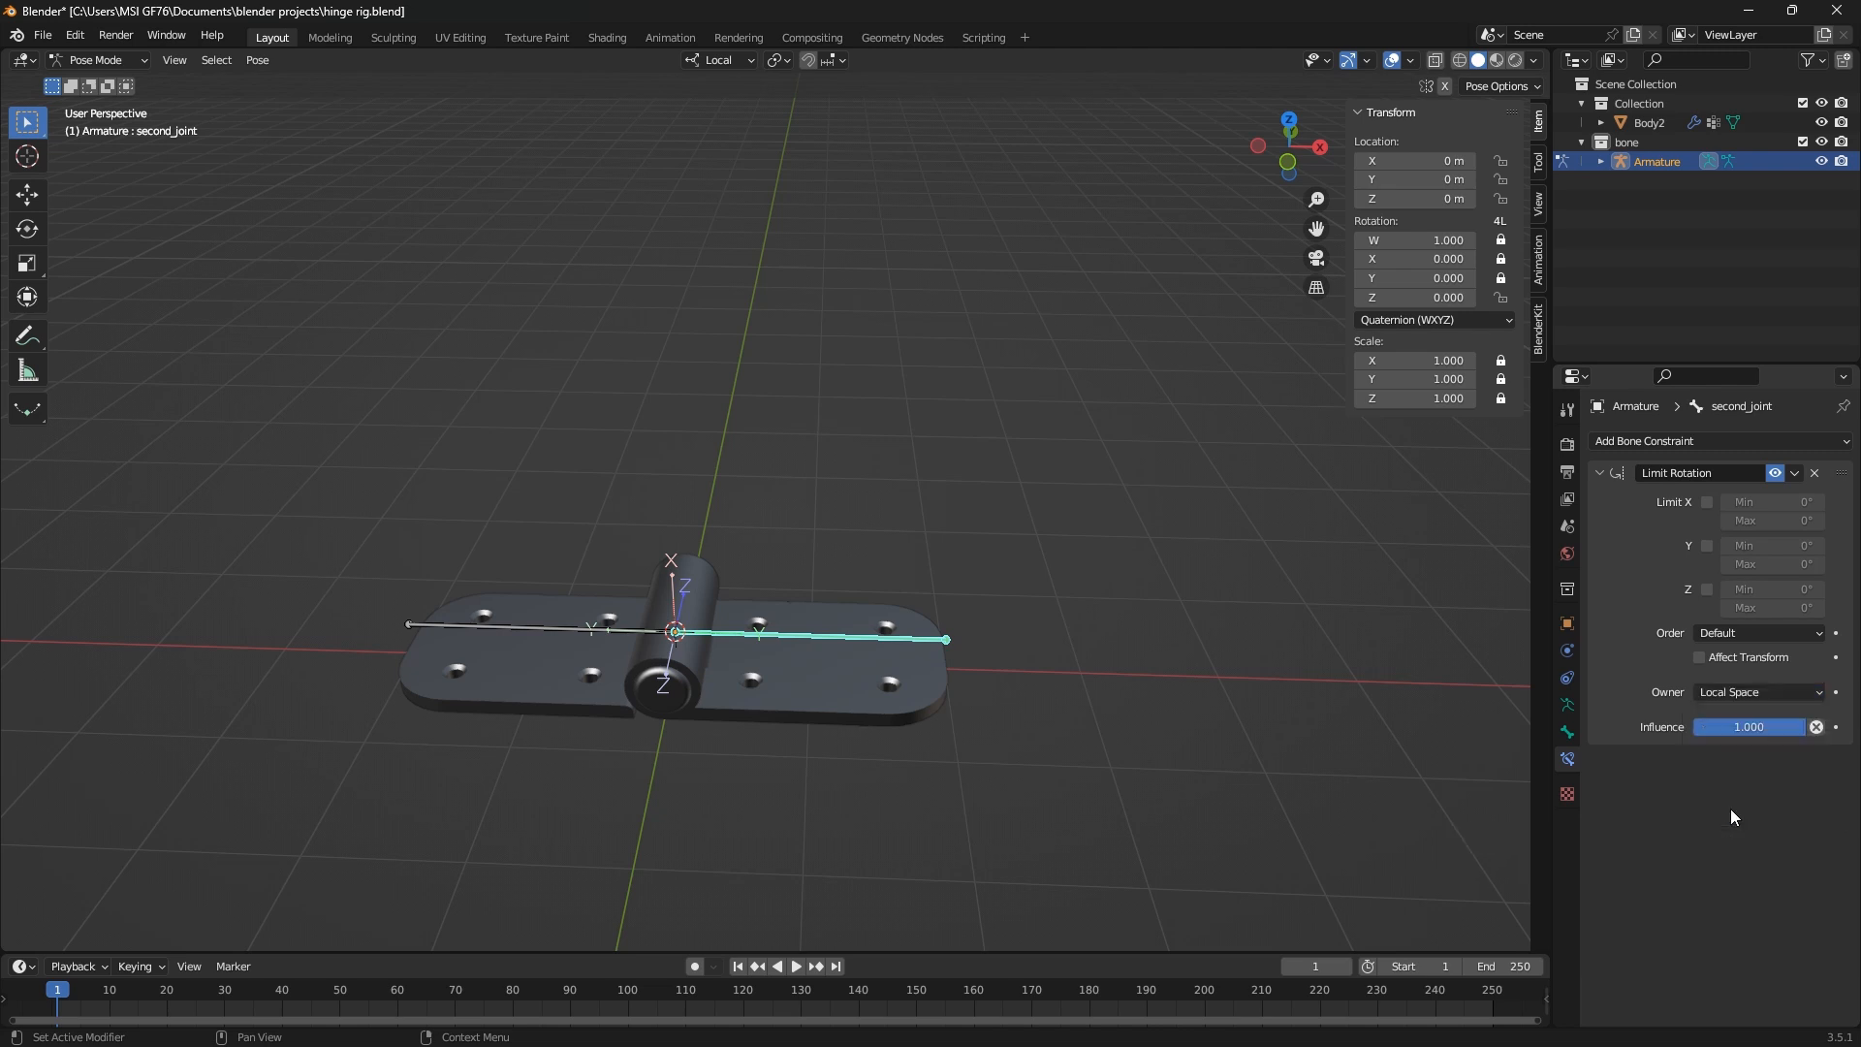
# Try rotating second_joint from the front view with the constraint's Z limit enabled at 0°, and disable that limit again
pyautogui.press('KP_1')
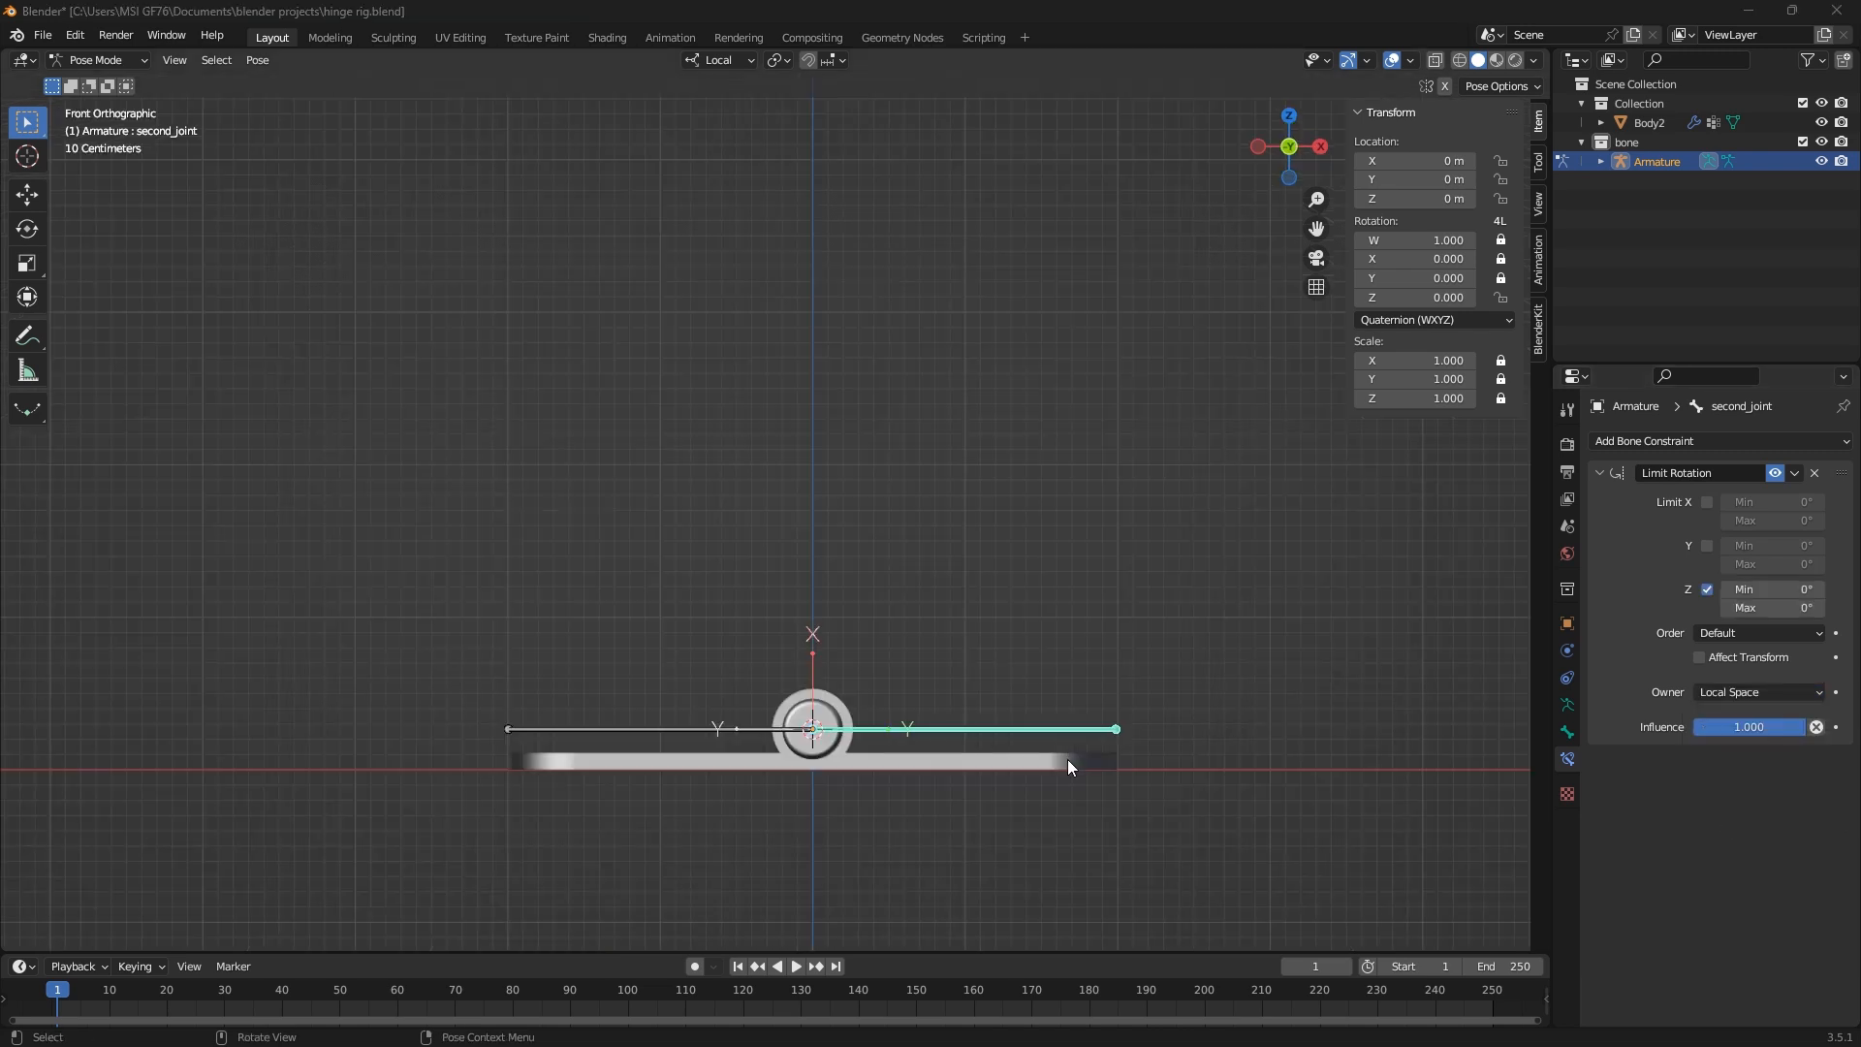
pyautogui.click(1117, 732)
pyautogui.press('r')
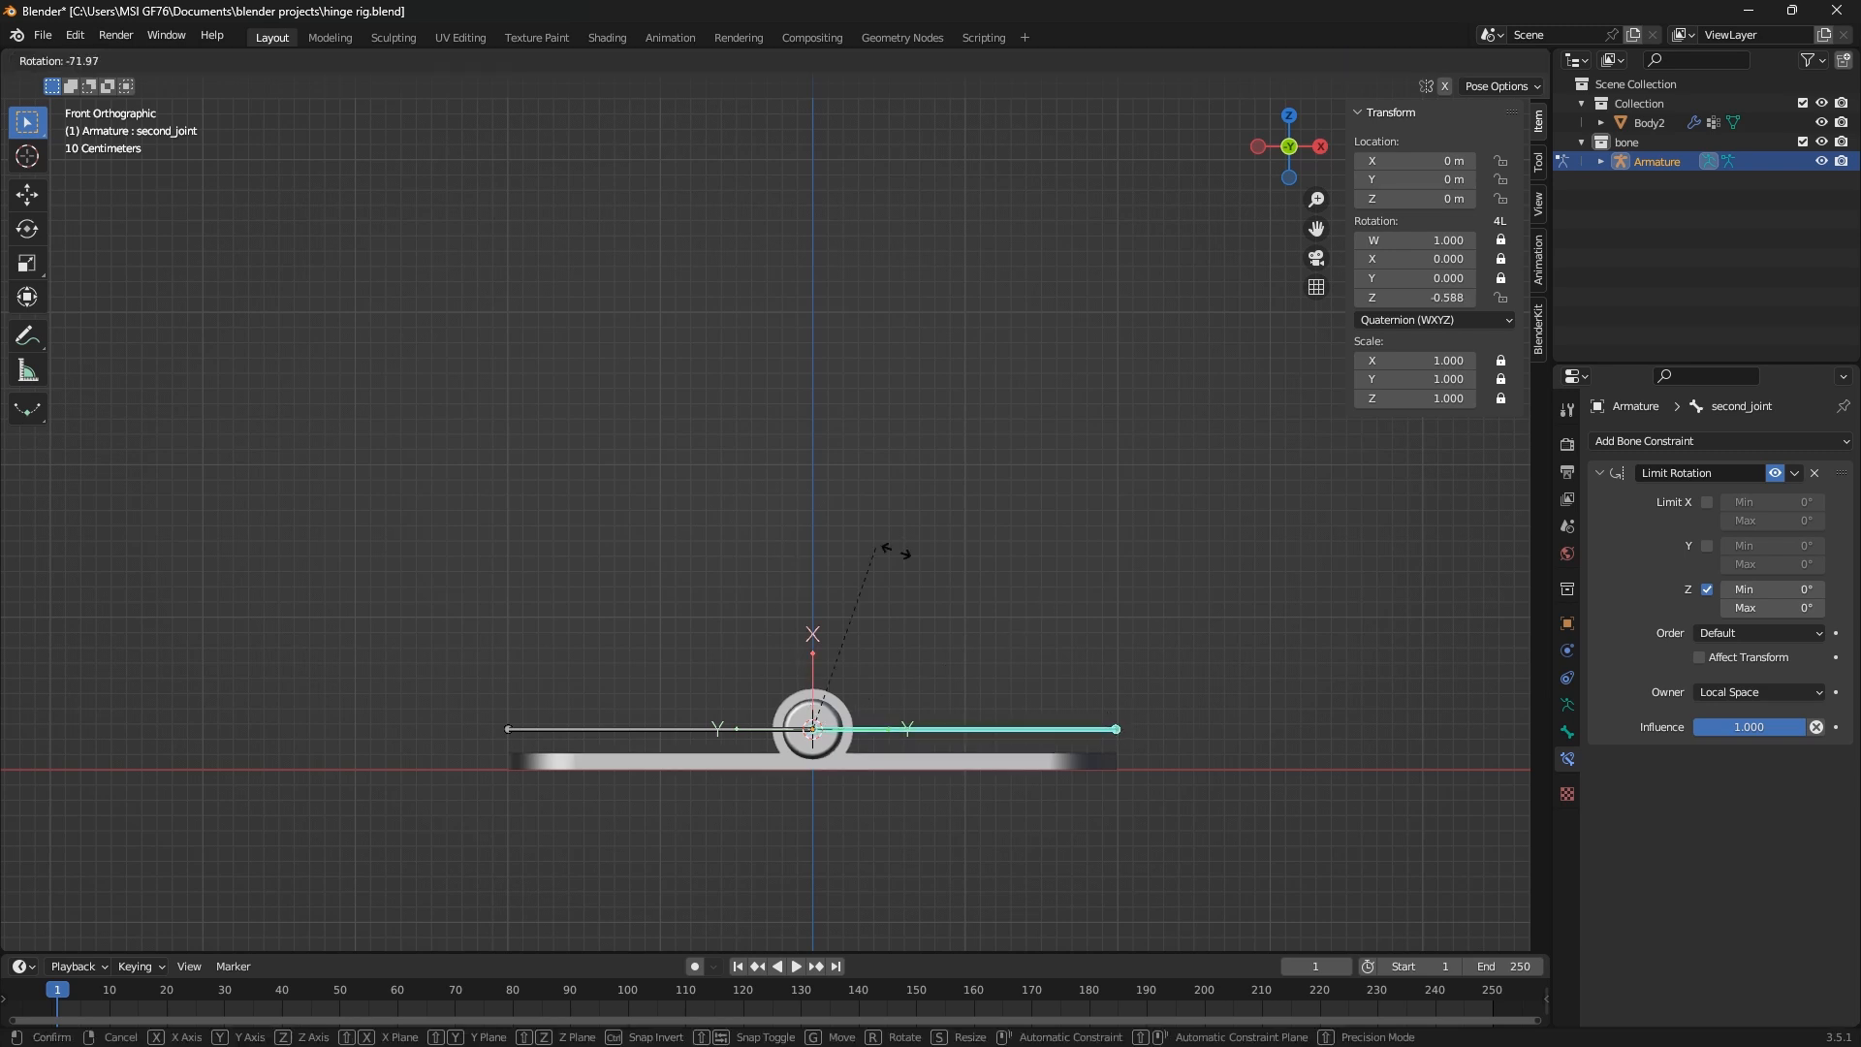
pyautogui.press('Escape')
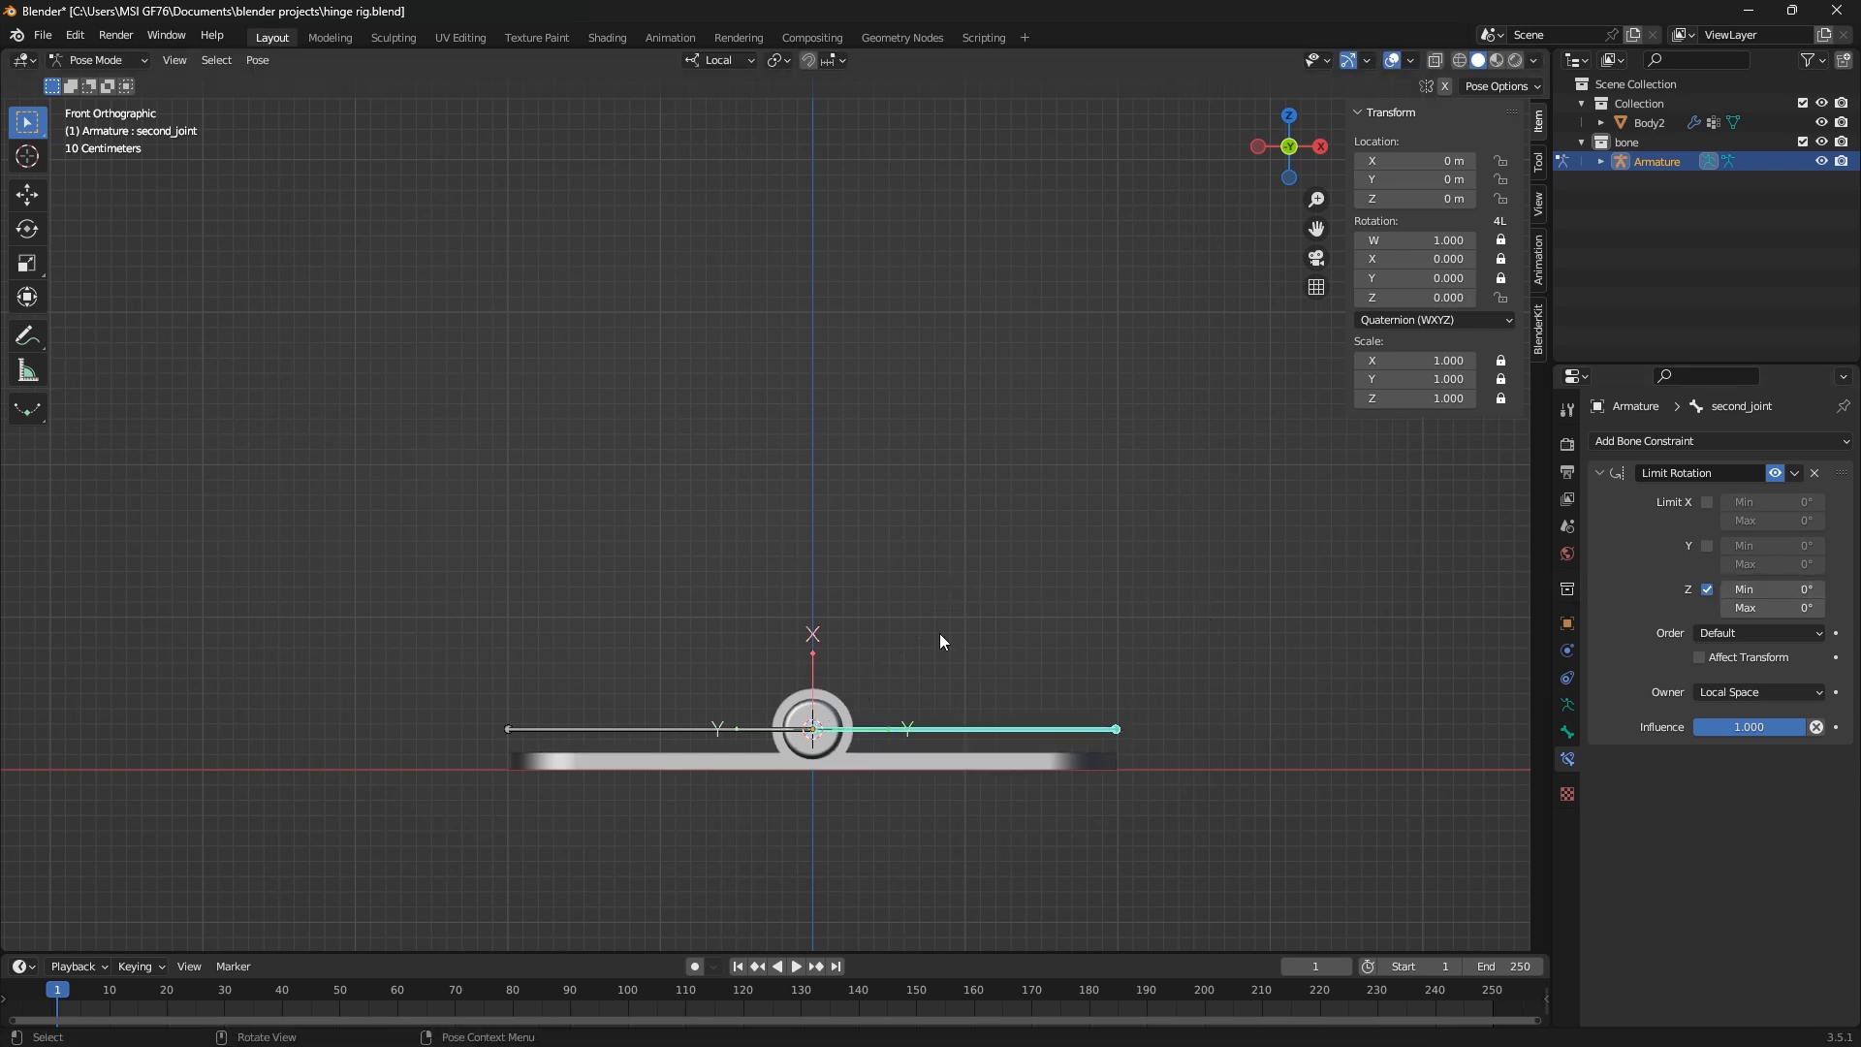
pyautogui.press('r')
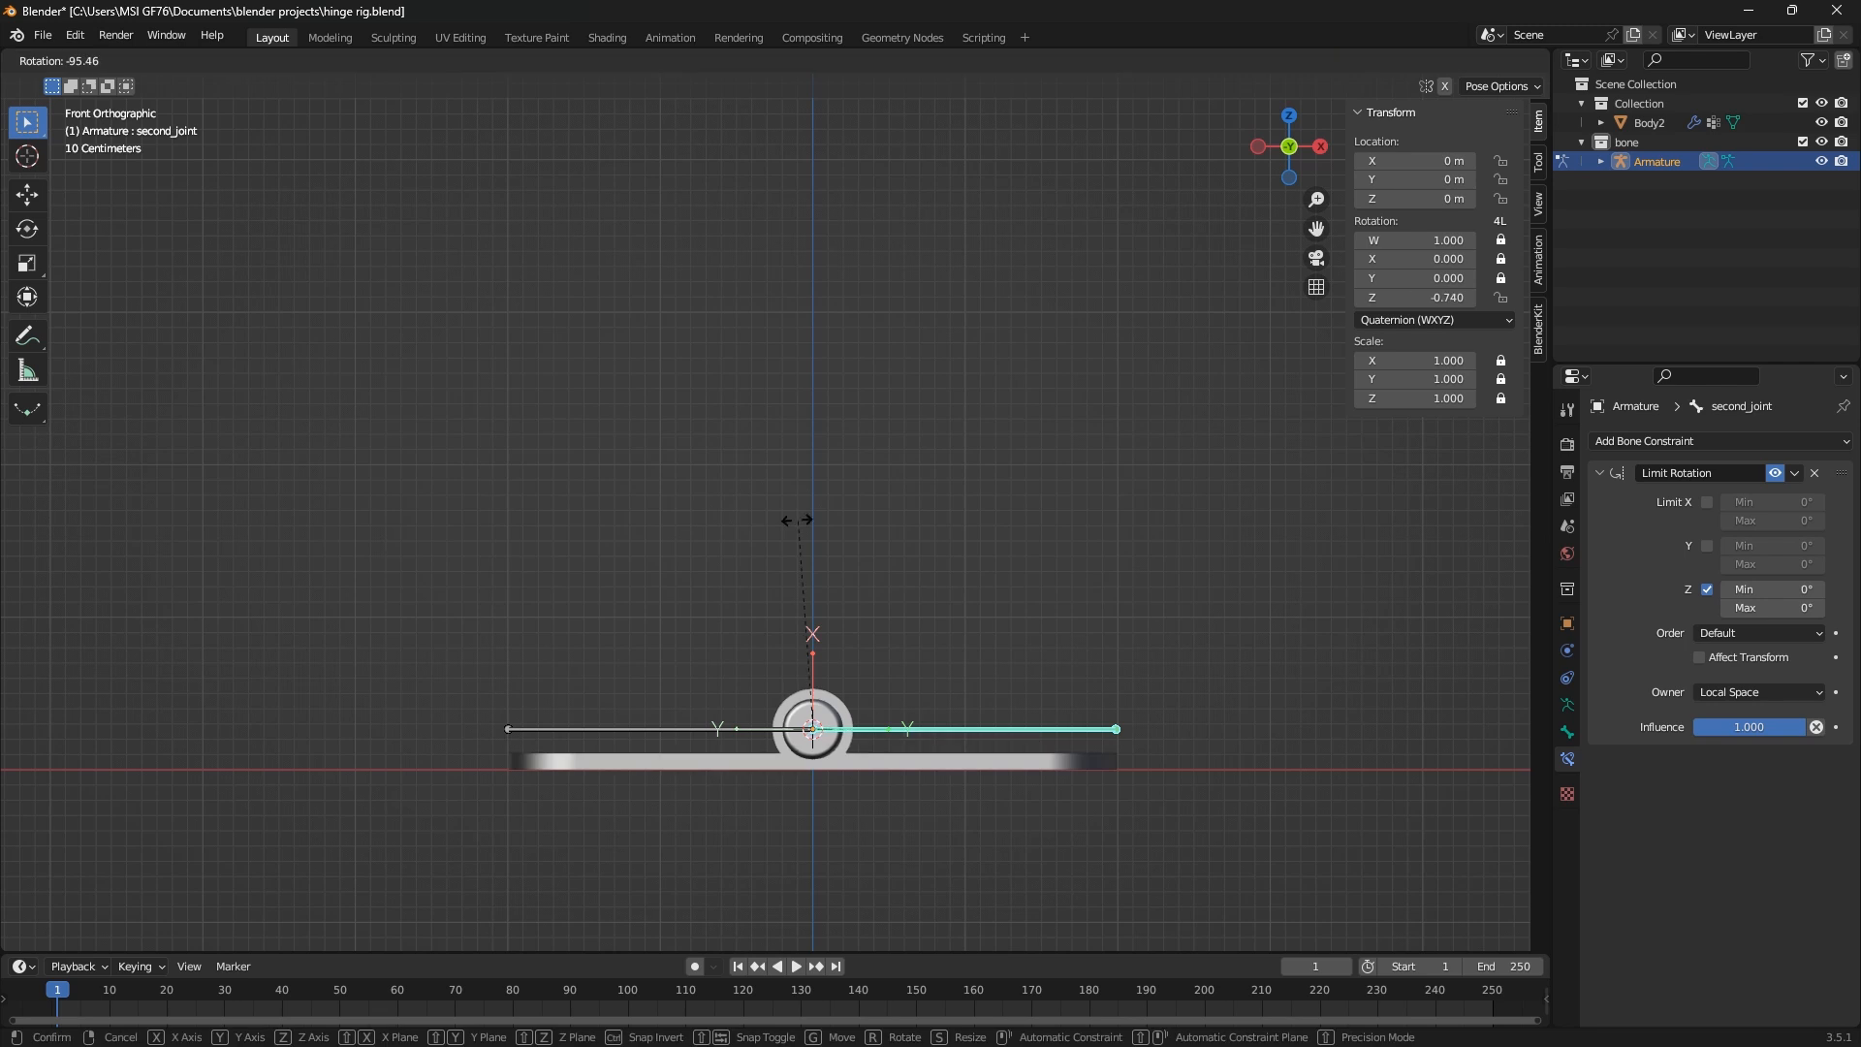
pyautogui.press('Escape')
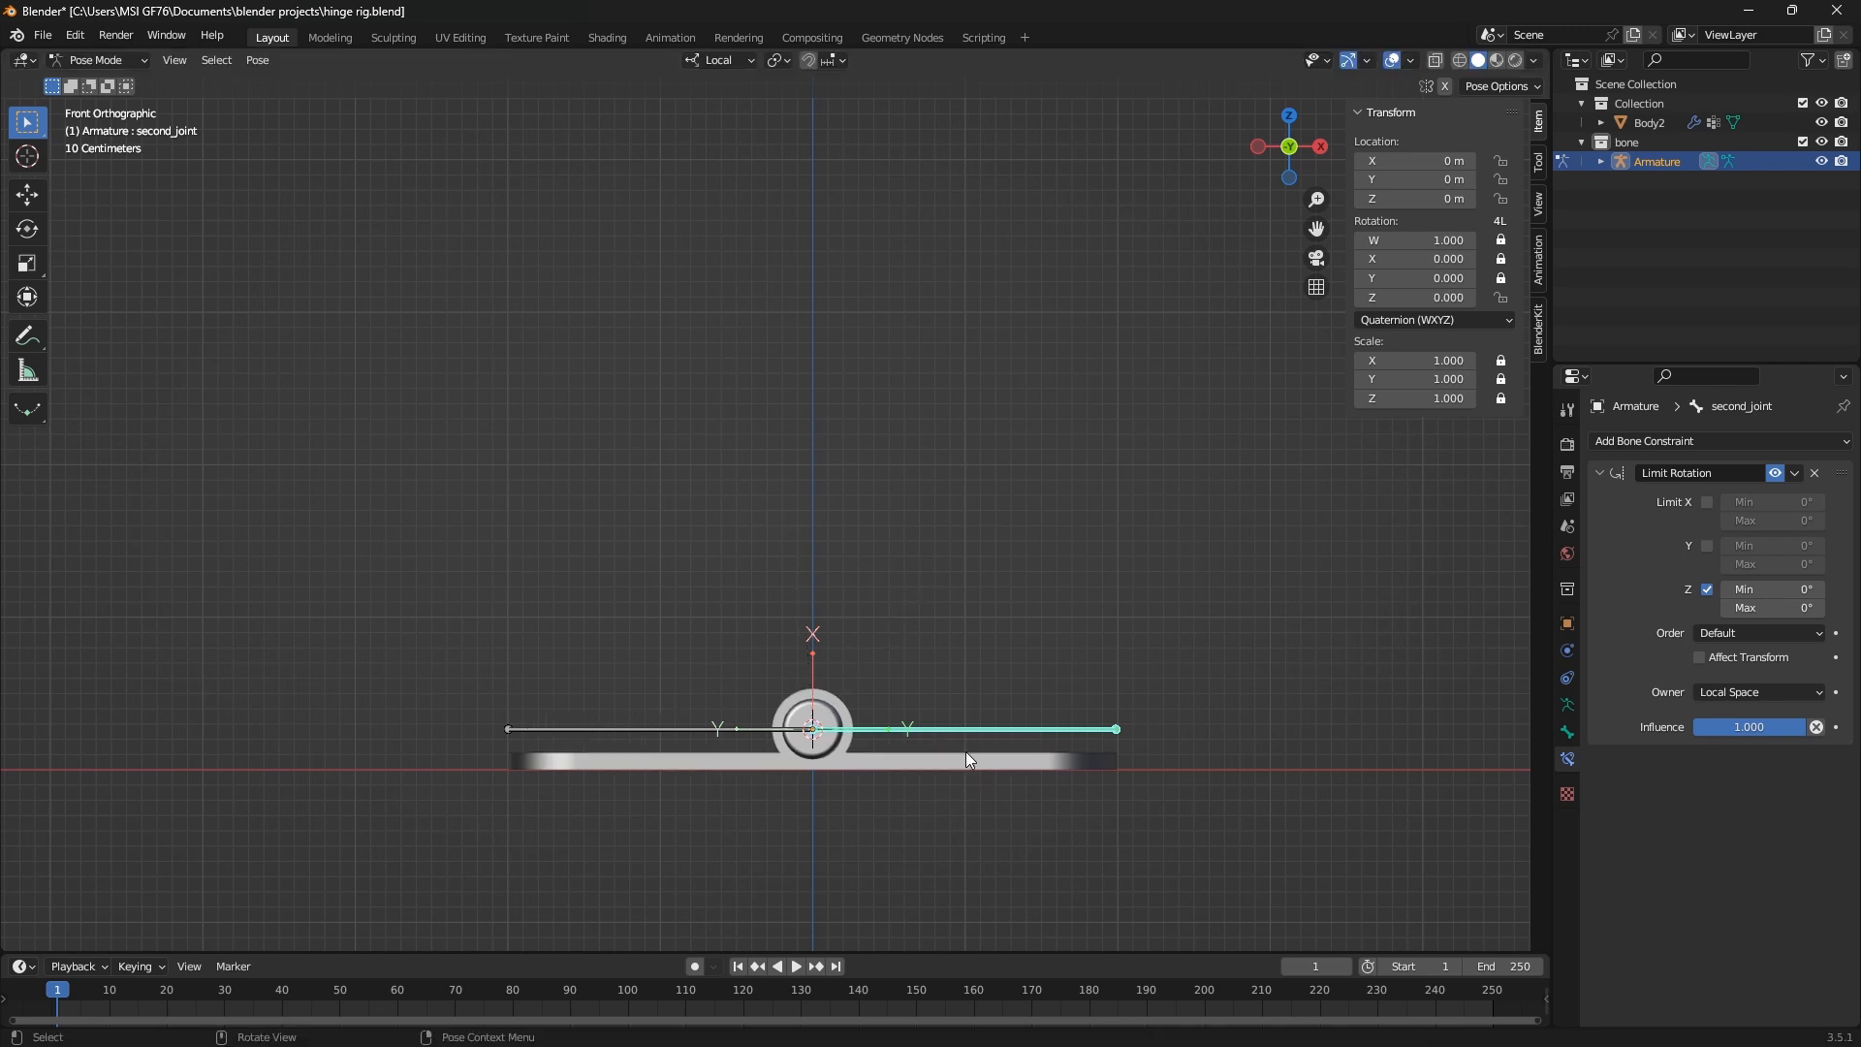
pyautogui.press('r')
pyautogui.press('Escape')
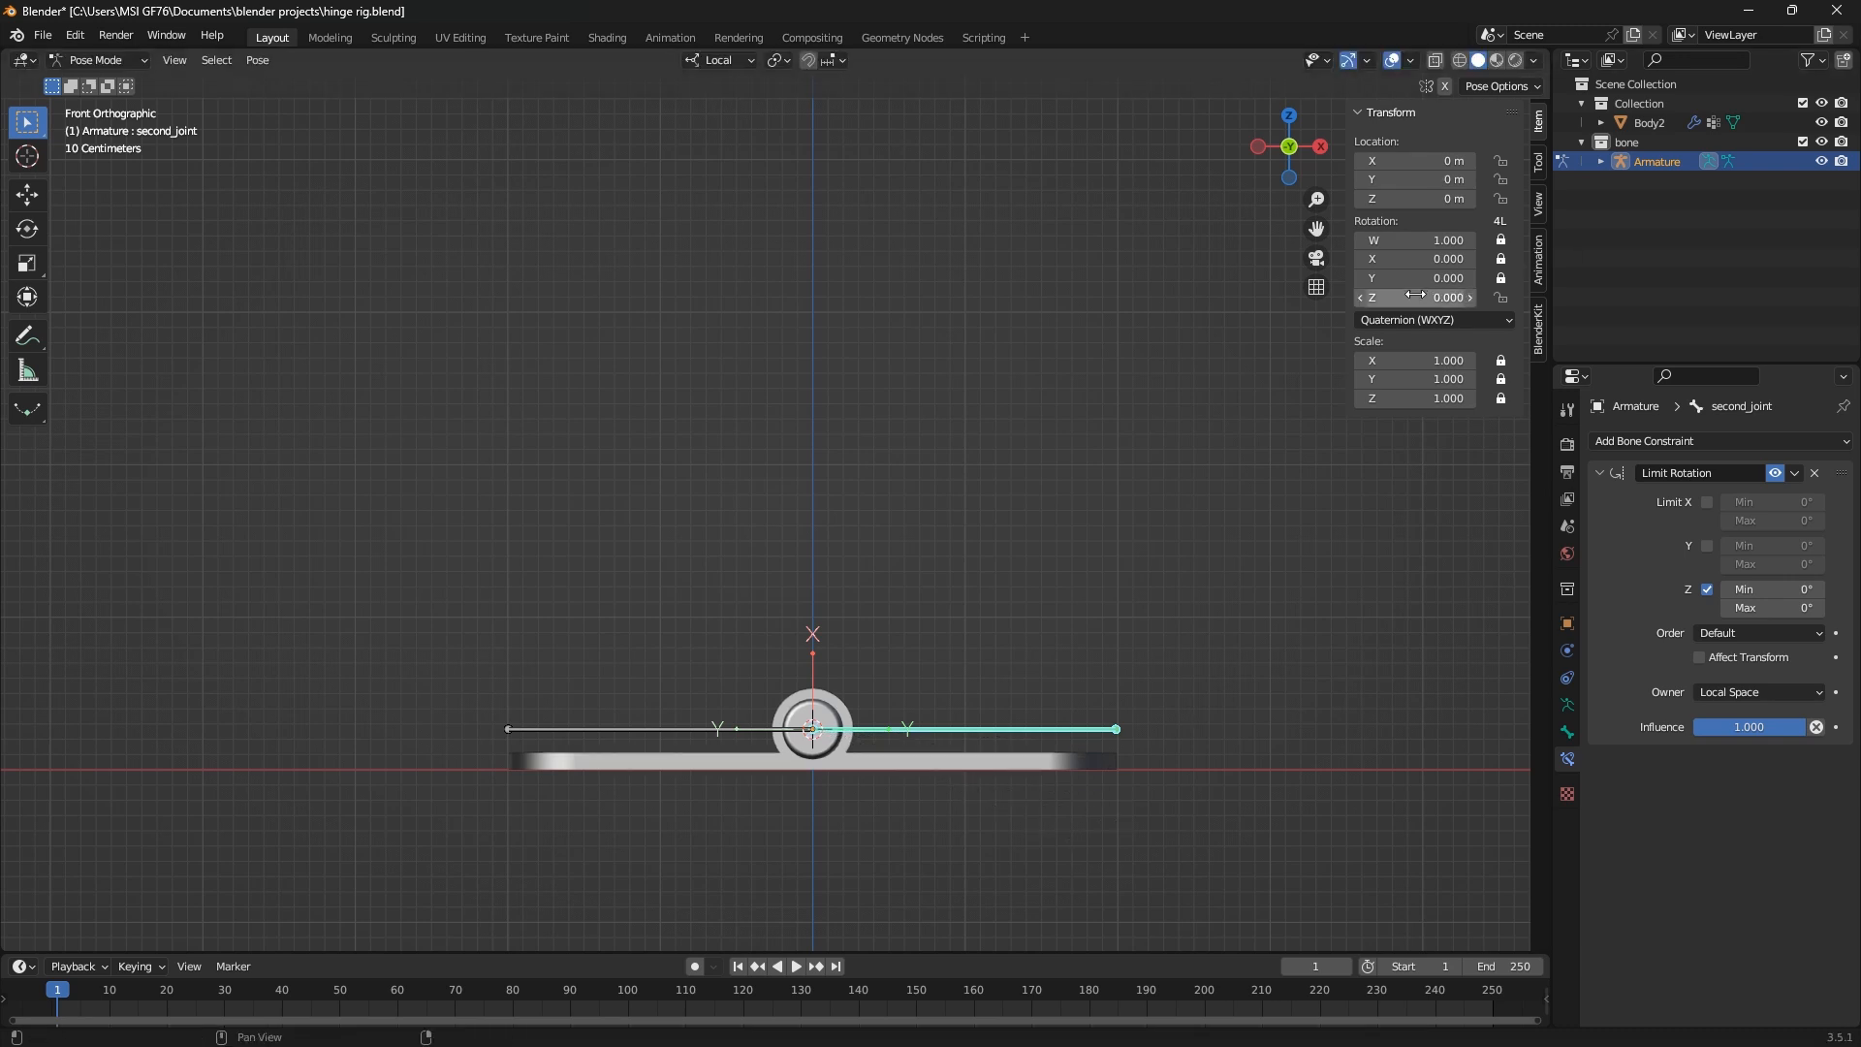
pyautogui.click(1706, 590)
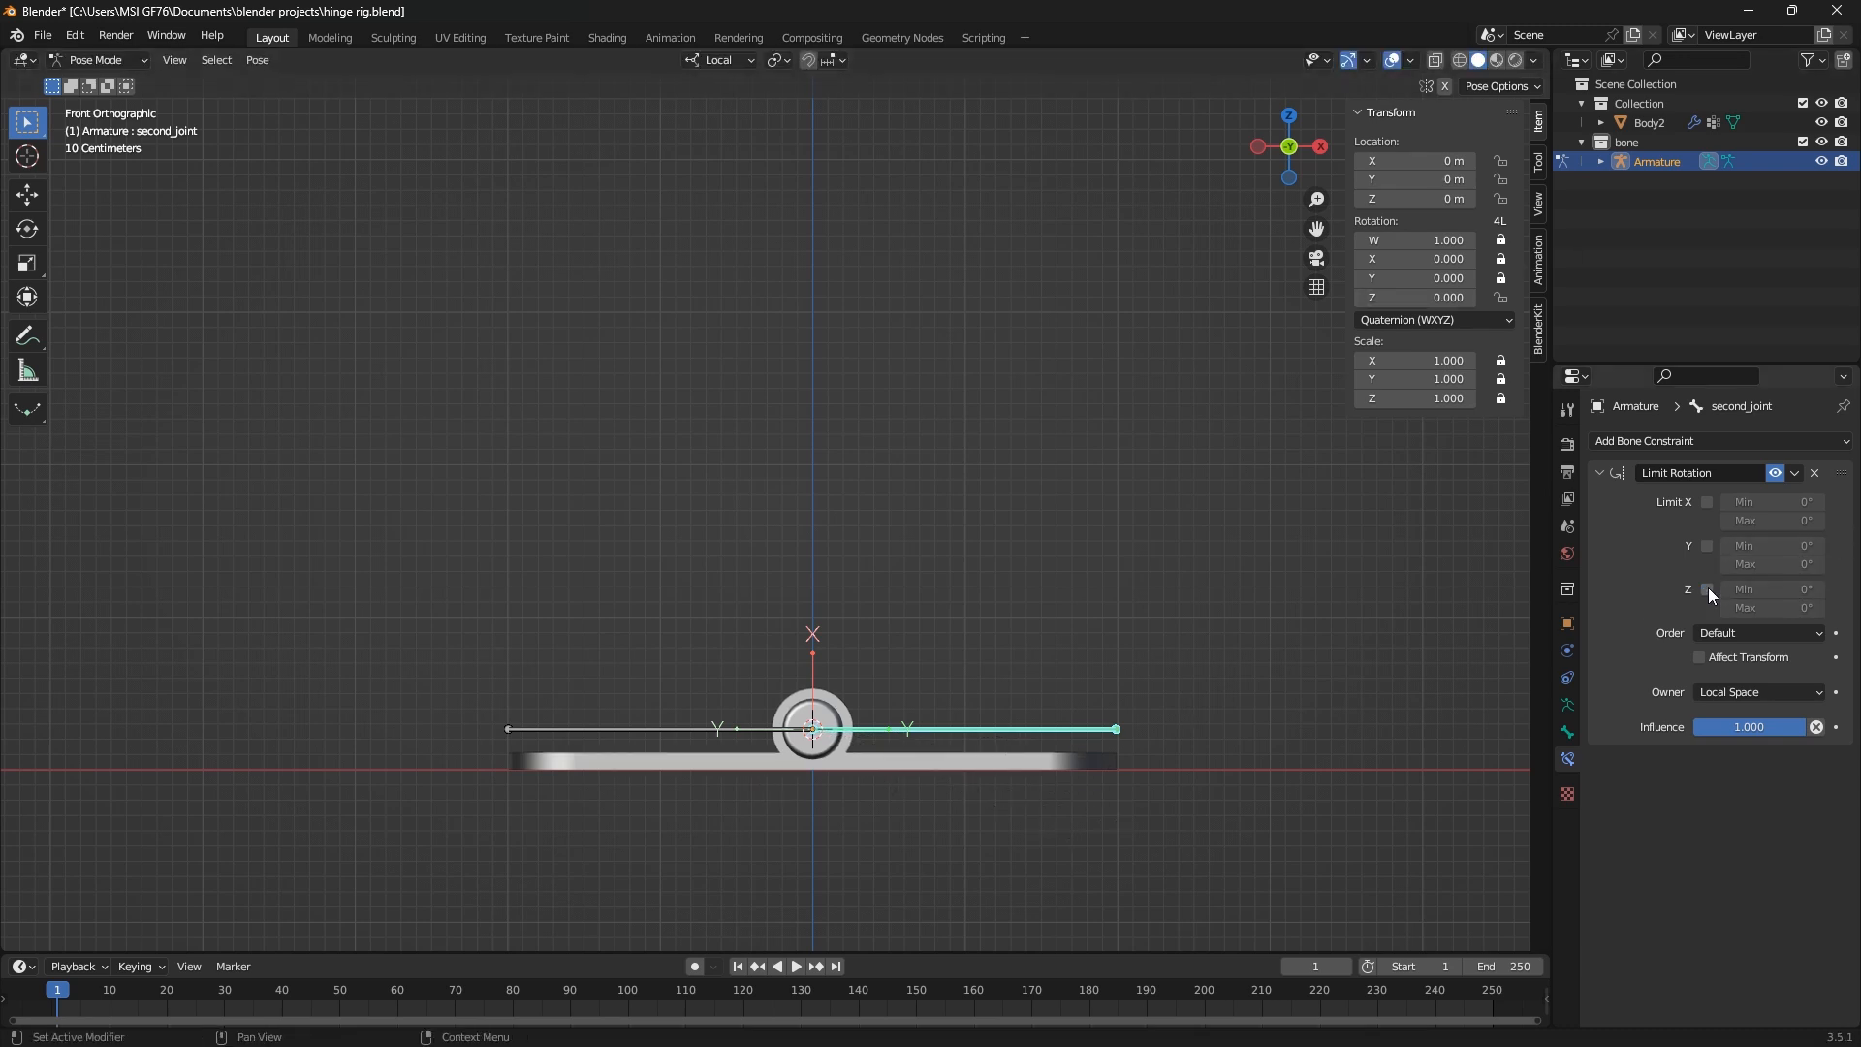
# Try rotating second_joint without the limit, both freely and through its quaternion Z value, and reset Z to 0
pyautogui.press('r')
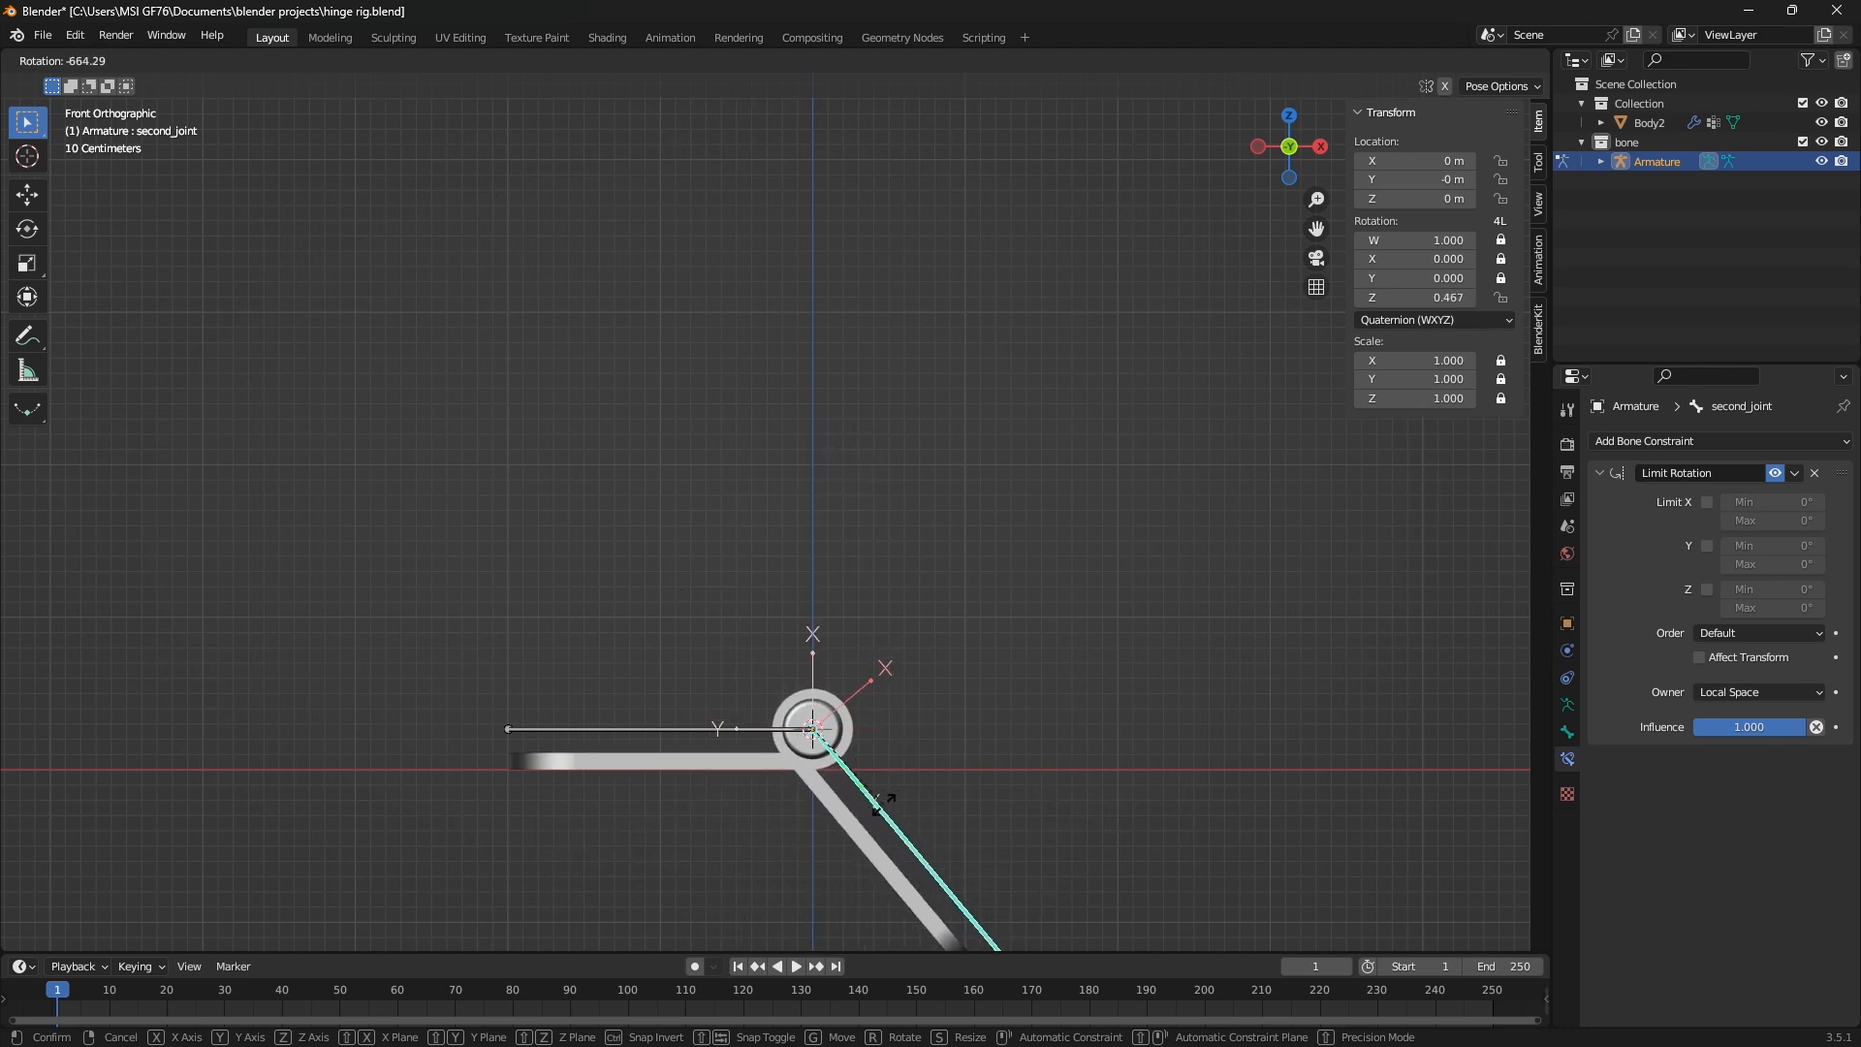
pyautogui.press('Escape')
pyautogui.moveTo(1437, 297); pyautogui.dragTo(1104, 297)
pyautogui.moveTo(1436, 301)
pyautogui.mouseDown()
pyautogui.moveTo(1364, 301)
pyautogui.moveTo(1415, 298)
pyautogui.mouseUp()
pyautogui.click(1415, 297)
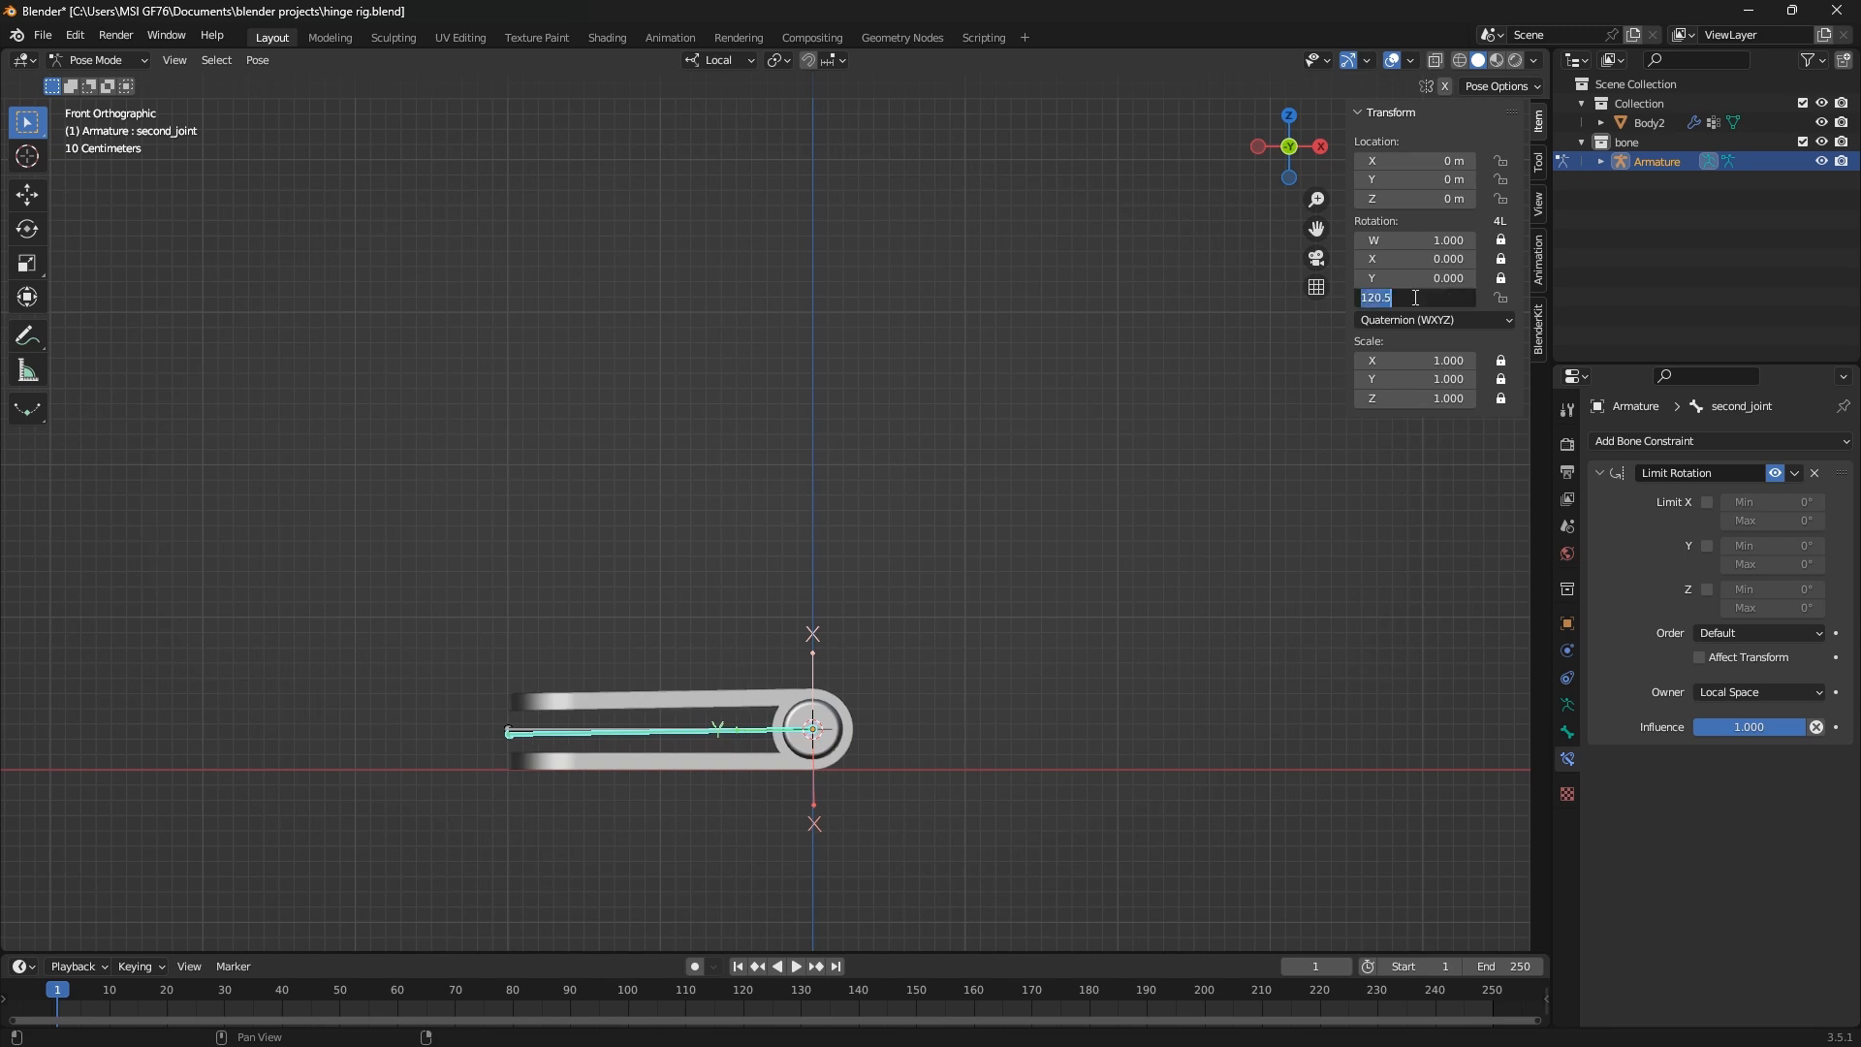
pyautogui.write('0')
pyautogui.press('Return')
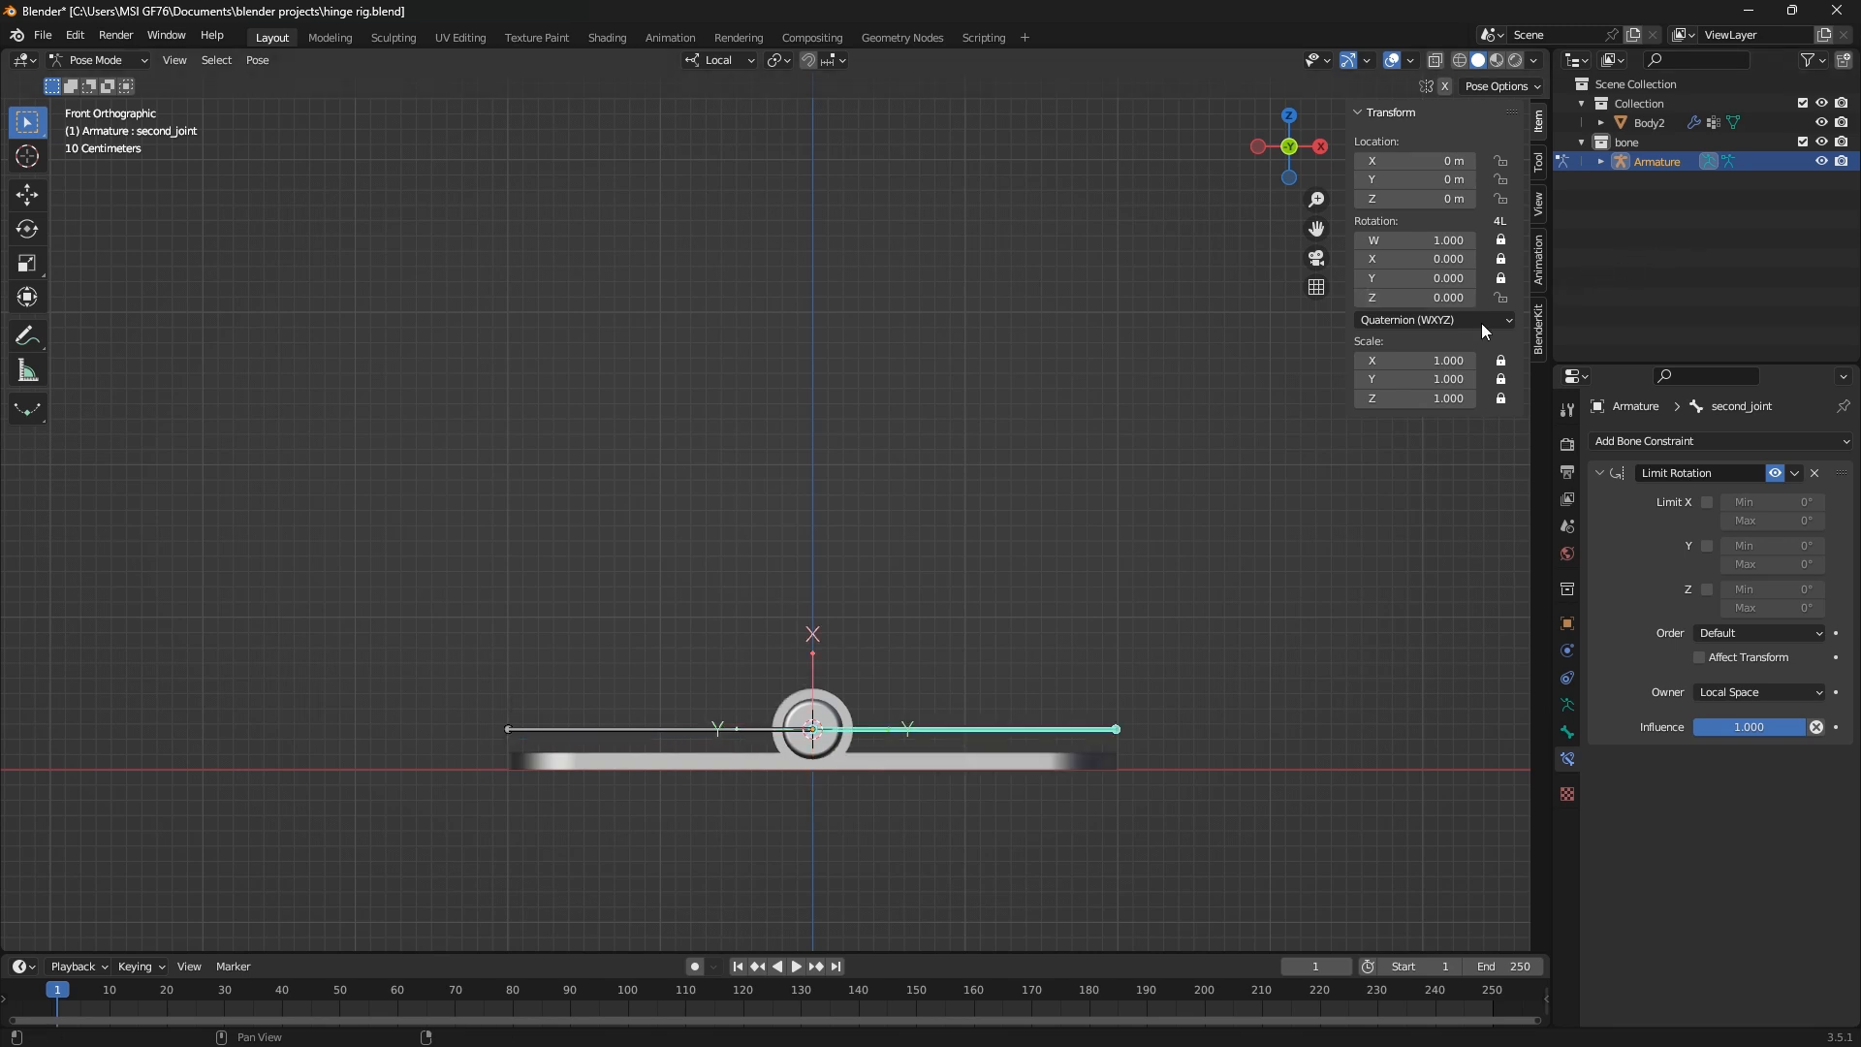
# Change second_joint's rotation mode to XYZ Euler and test its rotation to about -180° on Z
pyautogui.click(1451, 321)
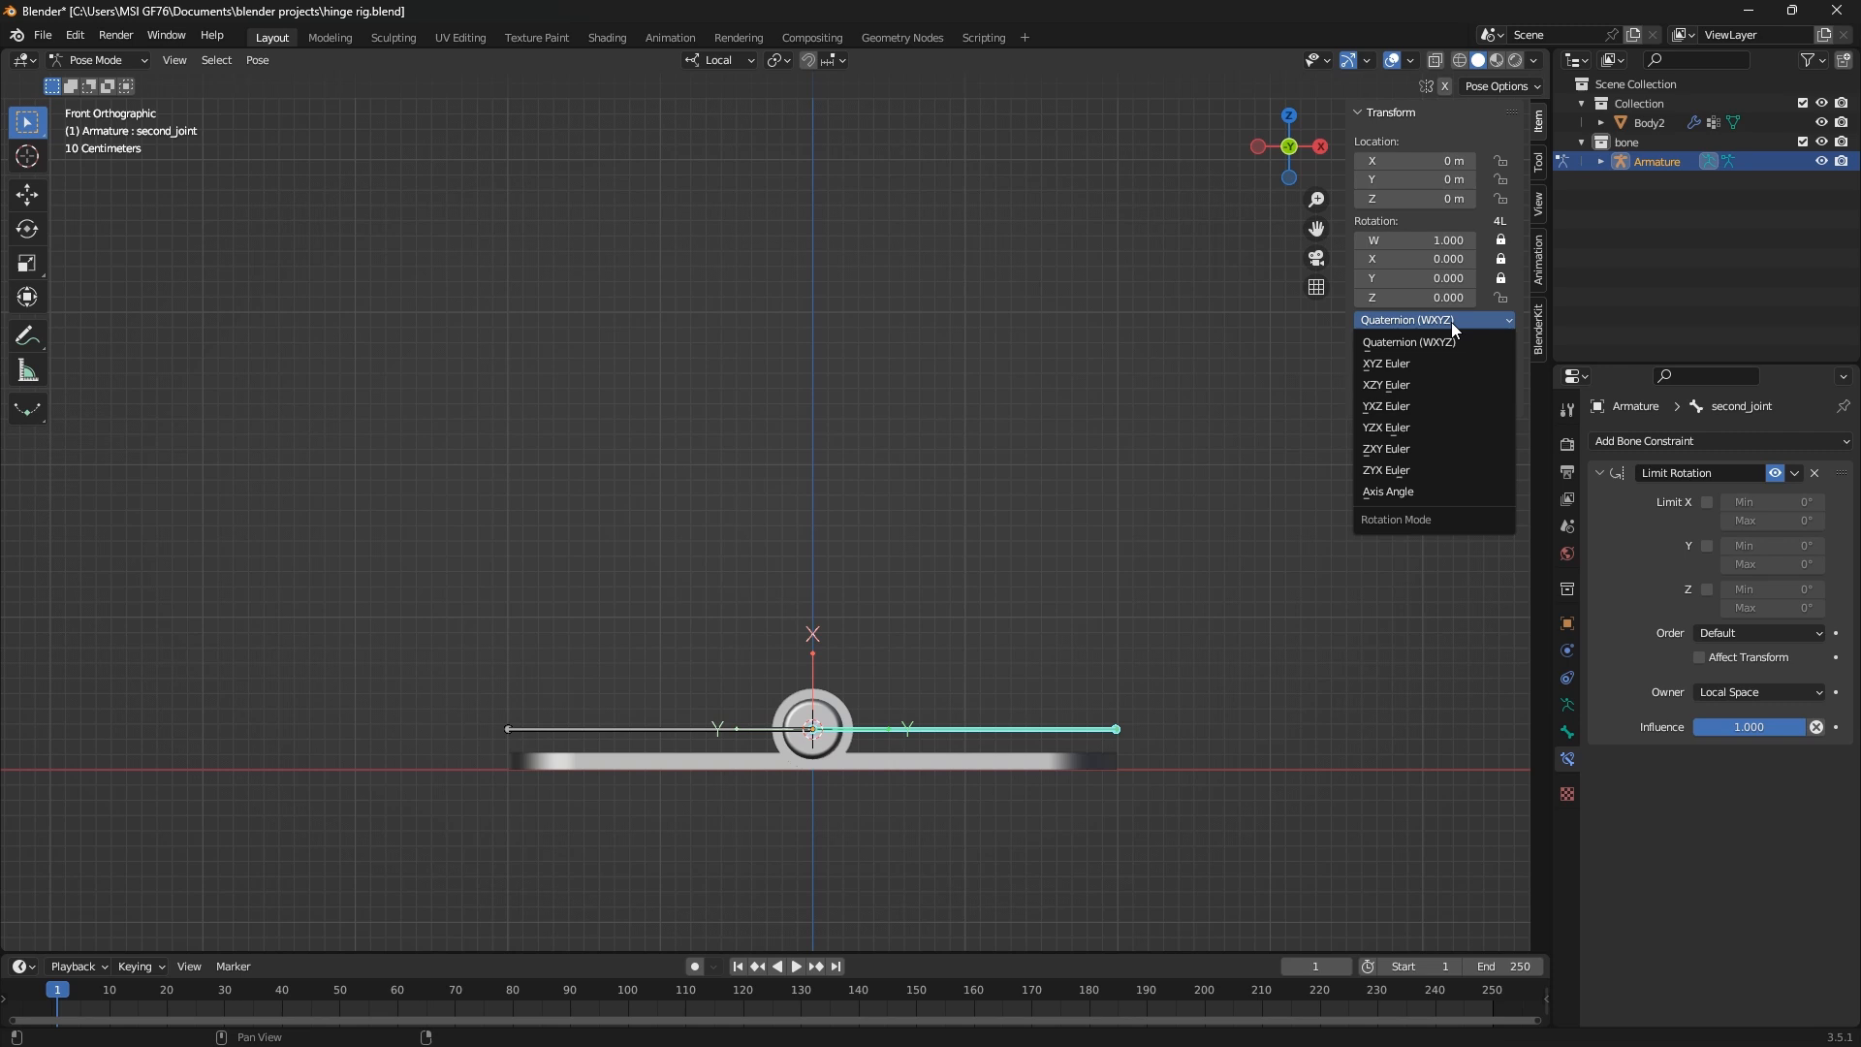
pyautogui.click(1425, 365)
pyautogui.press('r')
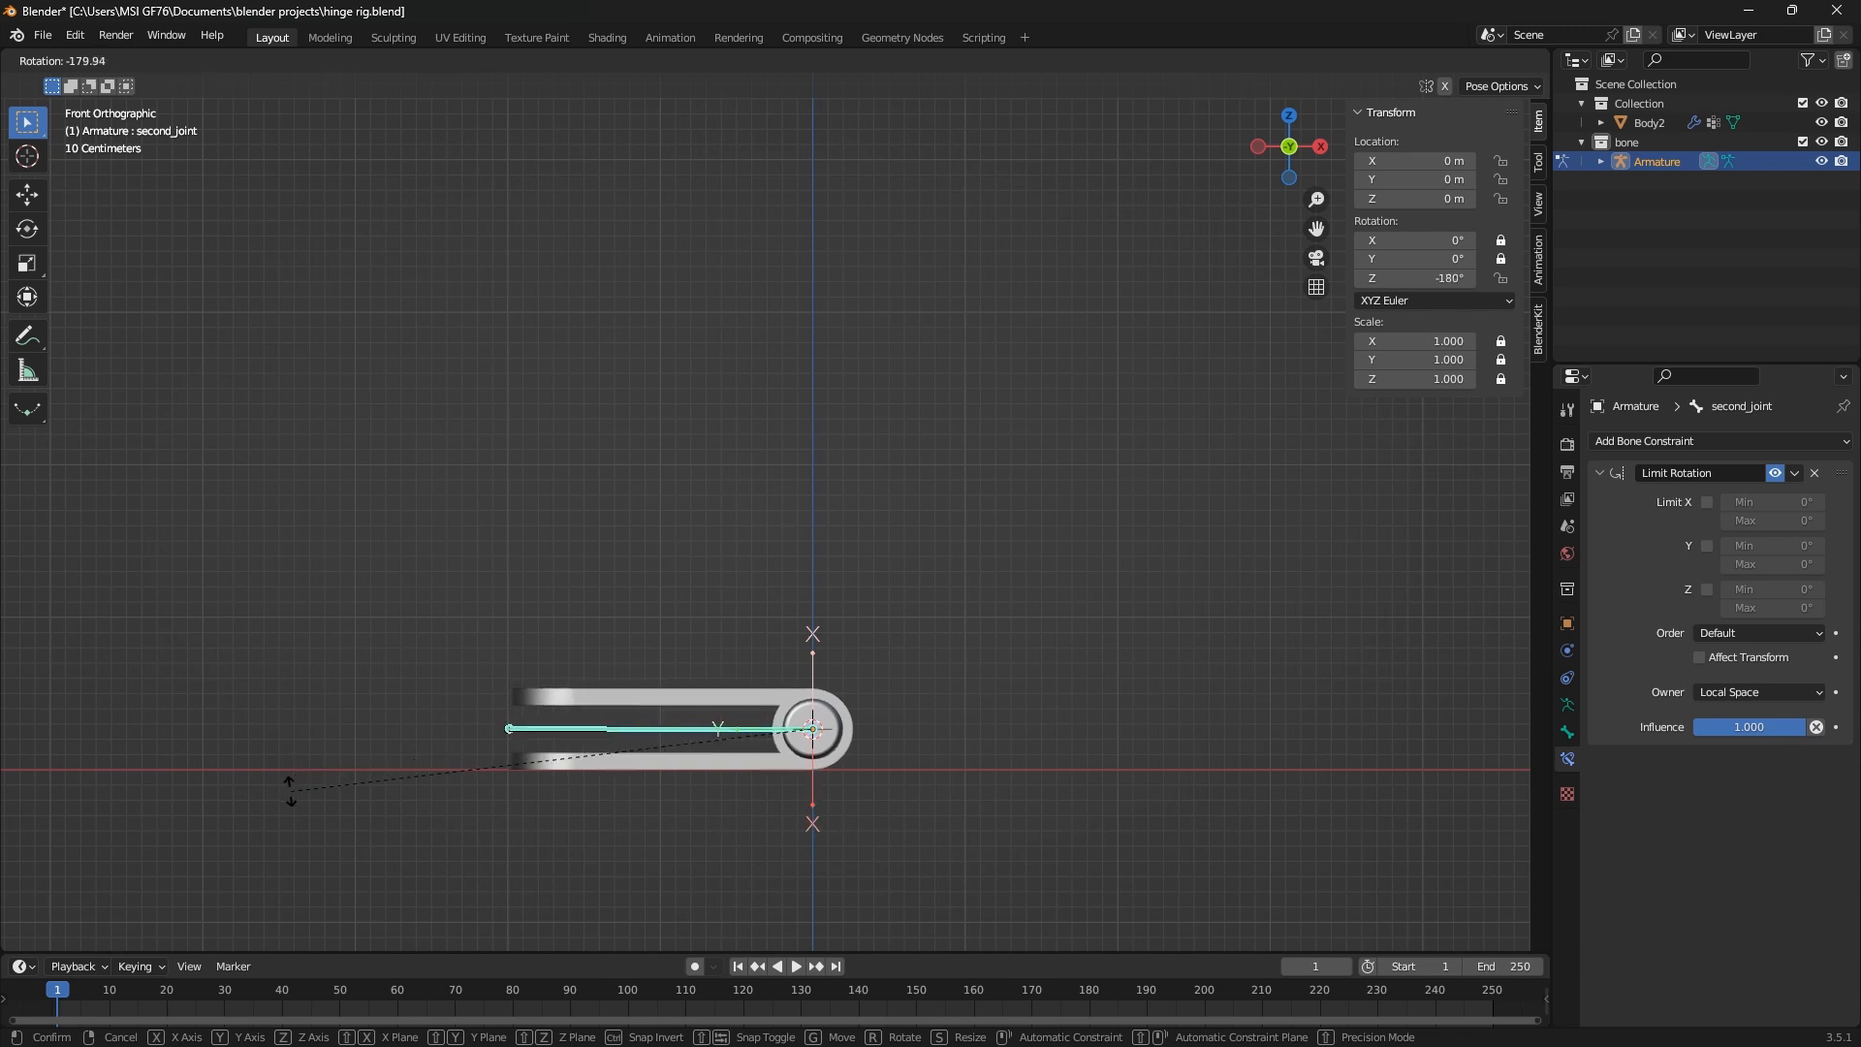
pyautogui.press('Escape')
# Set the Limit Rotation constraint's Euler order to XYZ Euler and test the bone's rotation again
pyautogui.click(1770, 630)
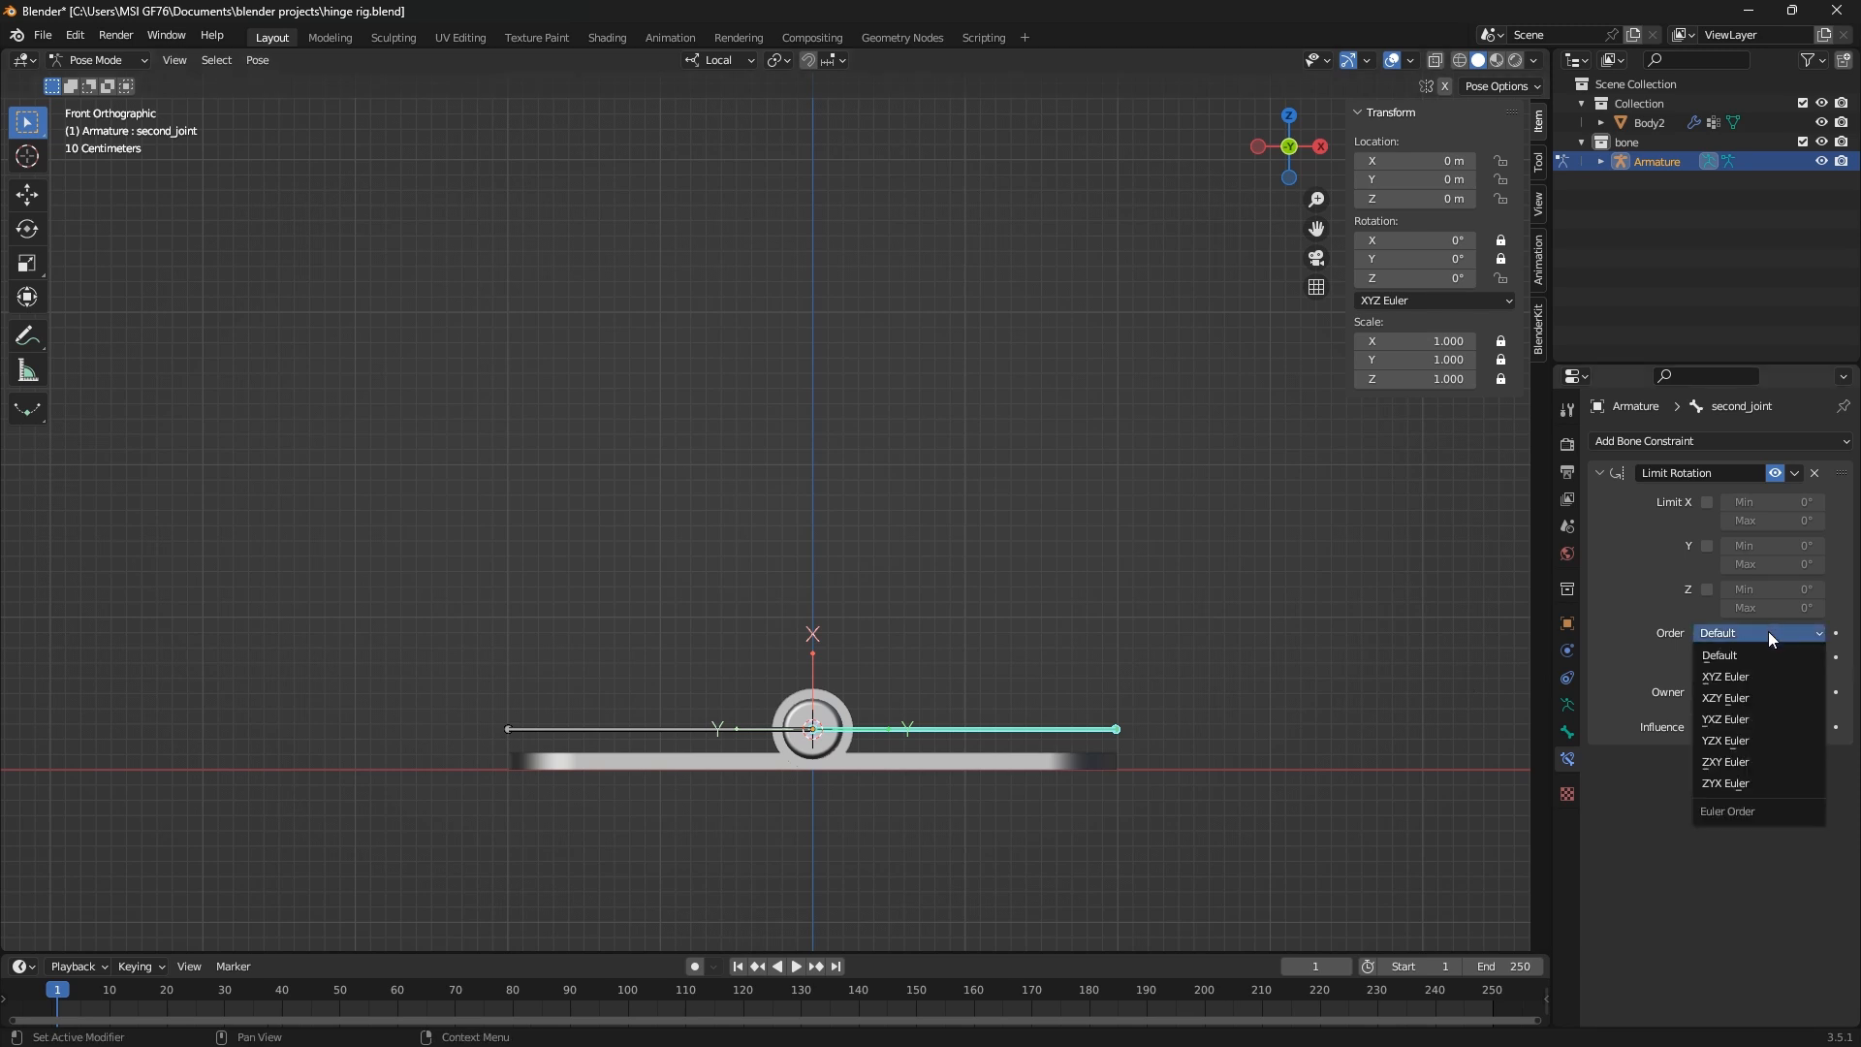
pyautogui.click(1758, 675)
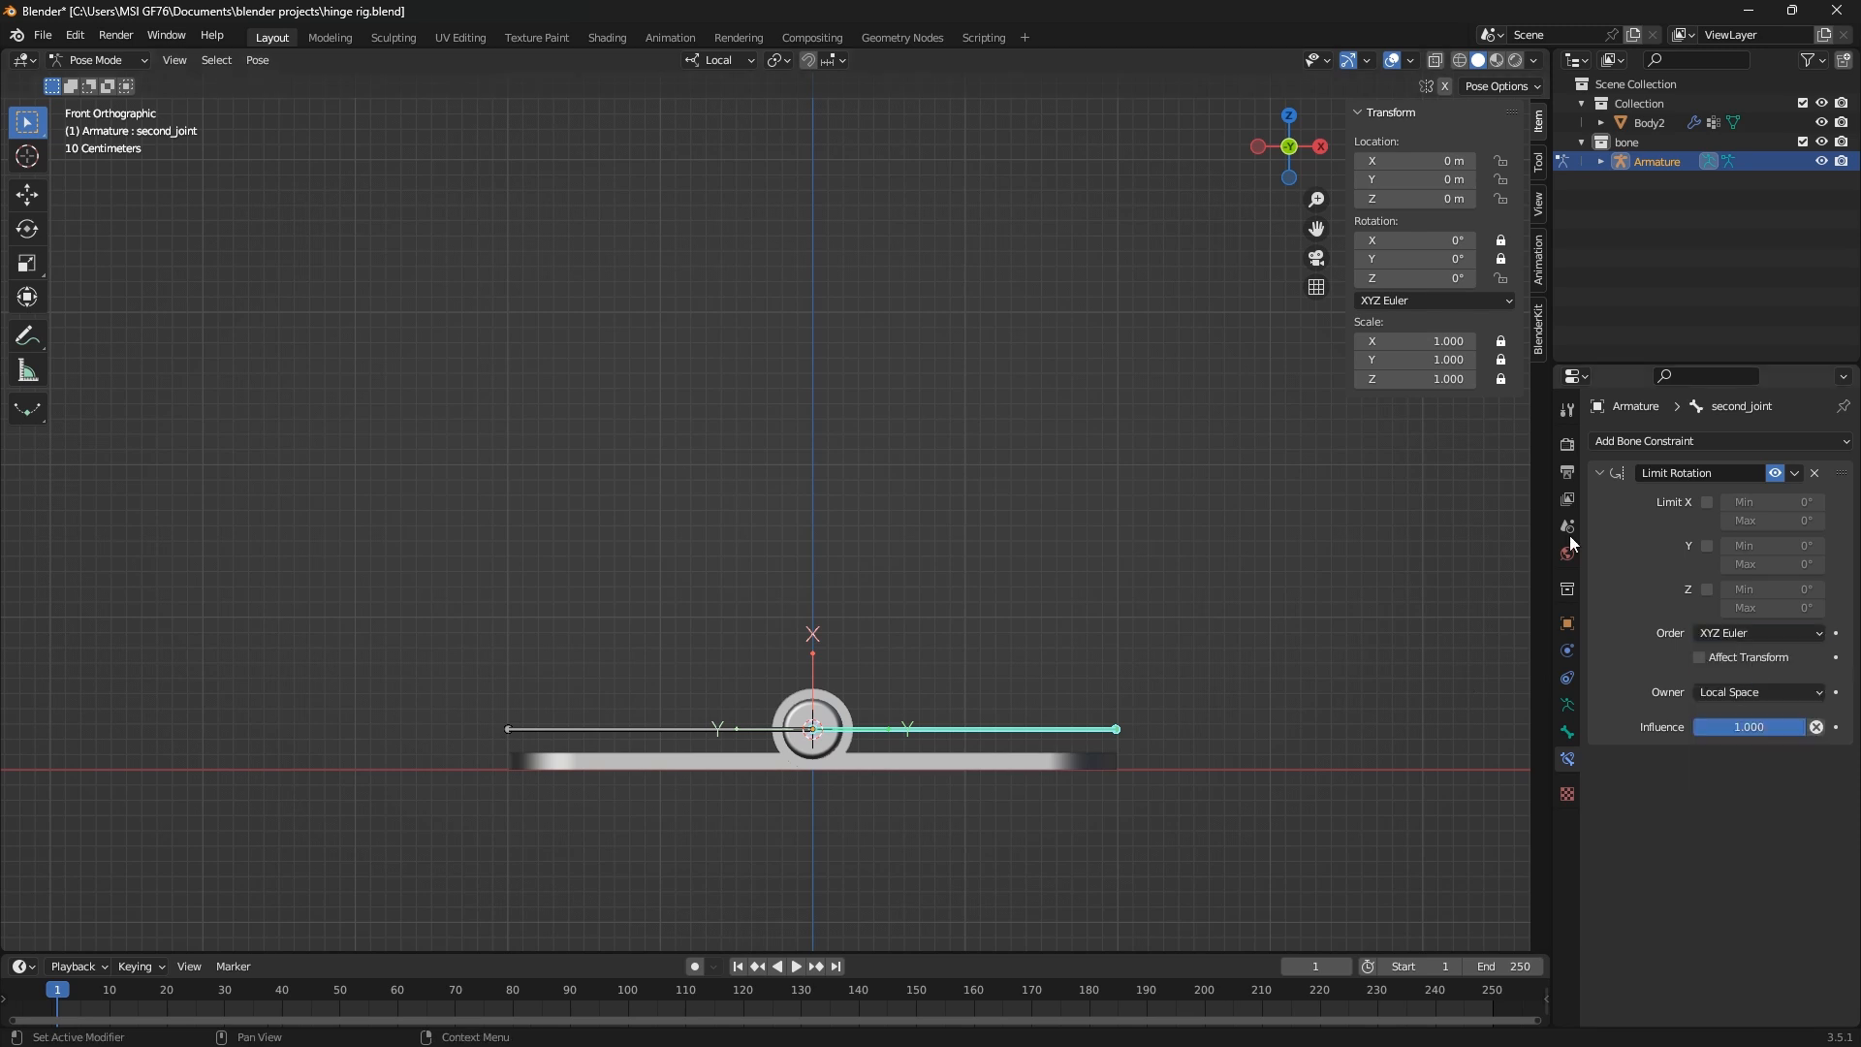
pyautogui.press('r')
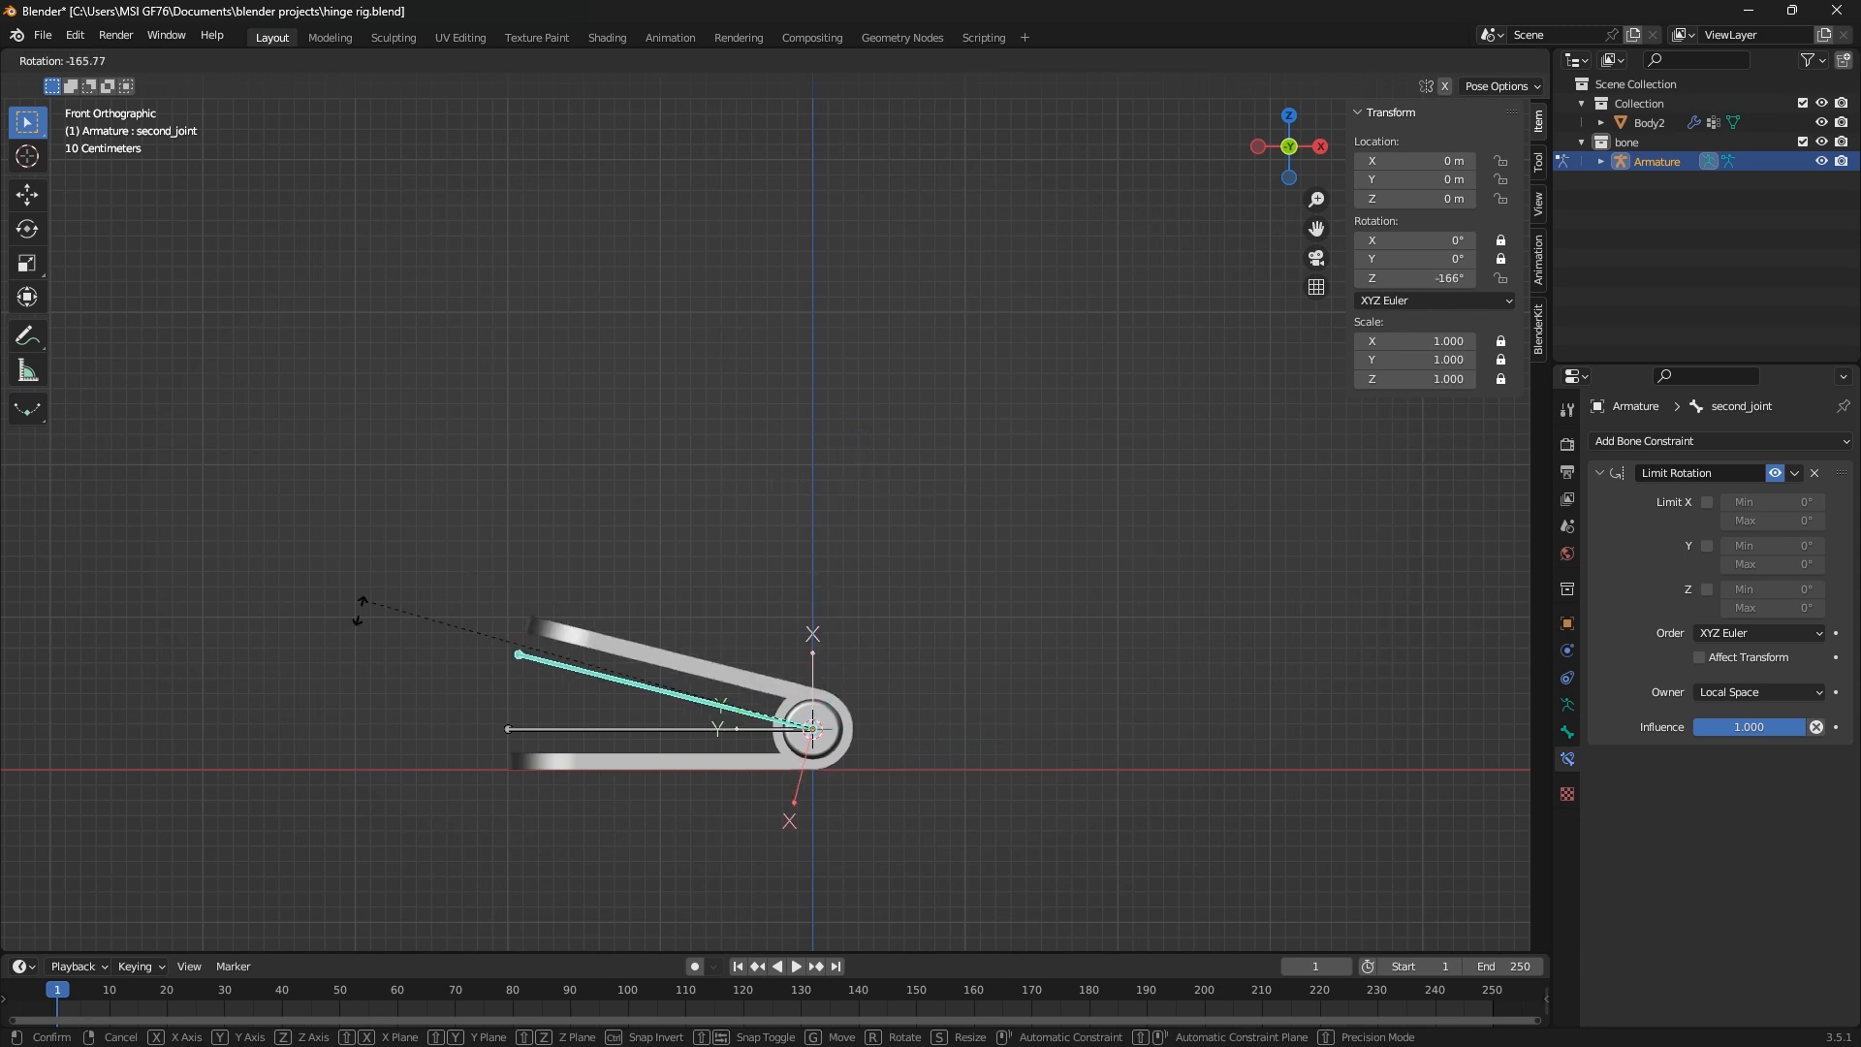
pyautogui.rightClick(1179, 792)
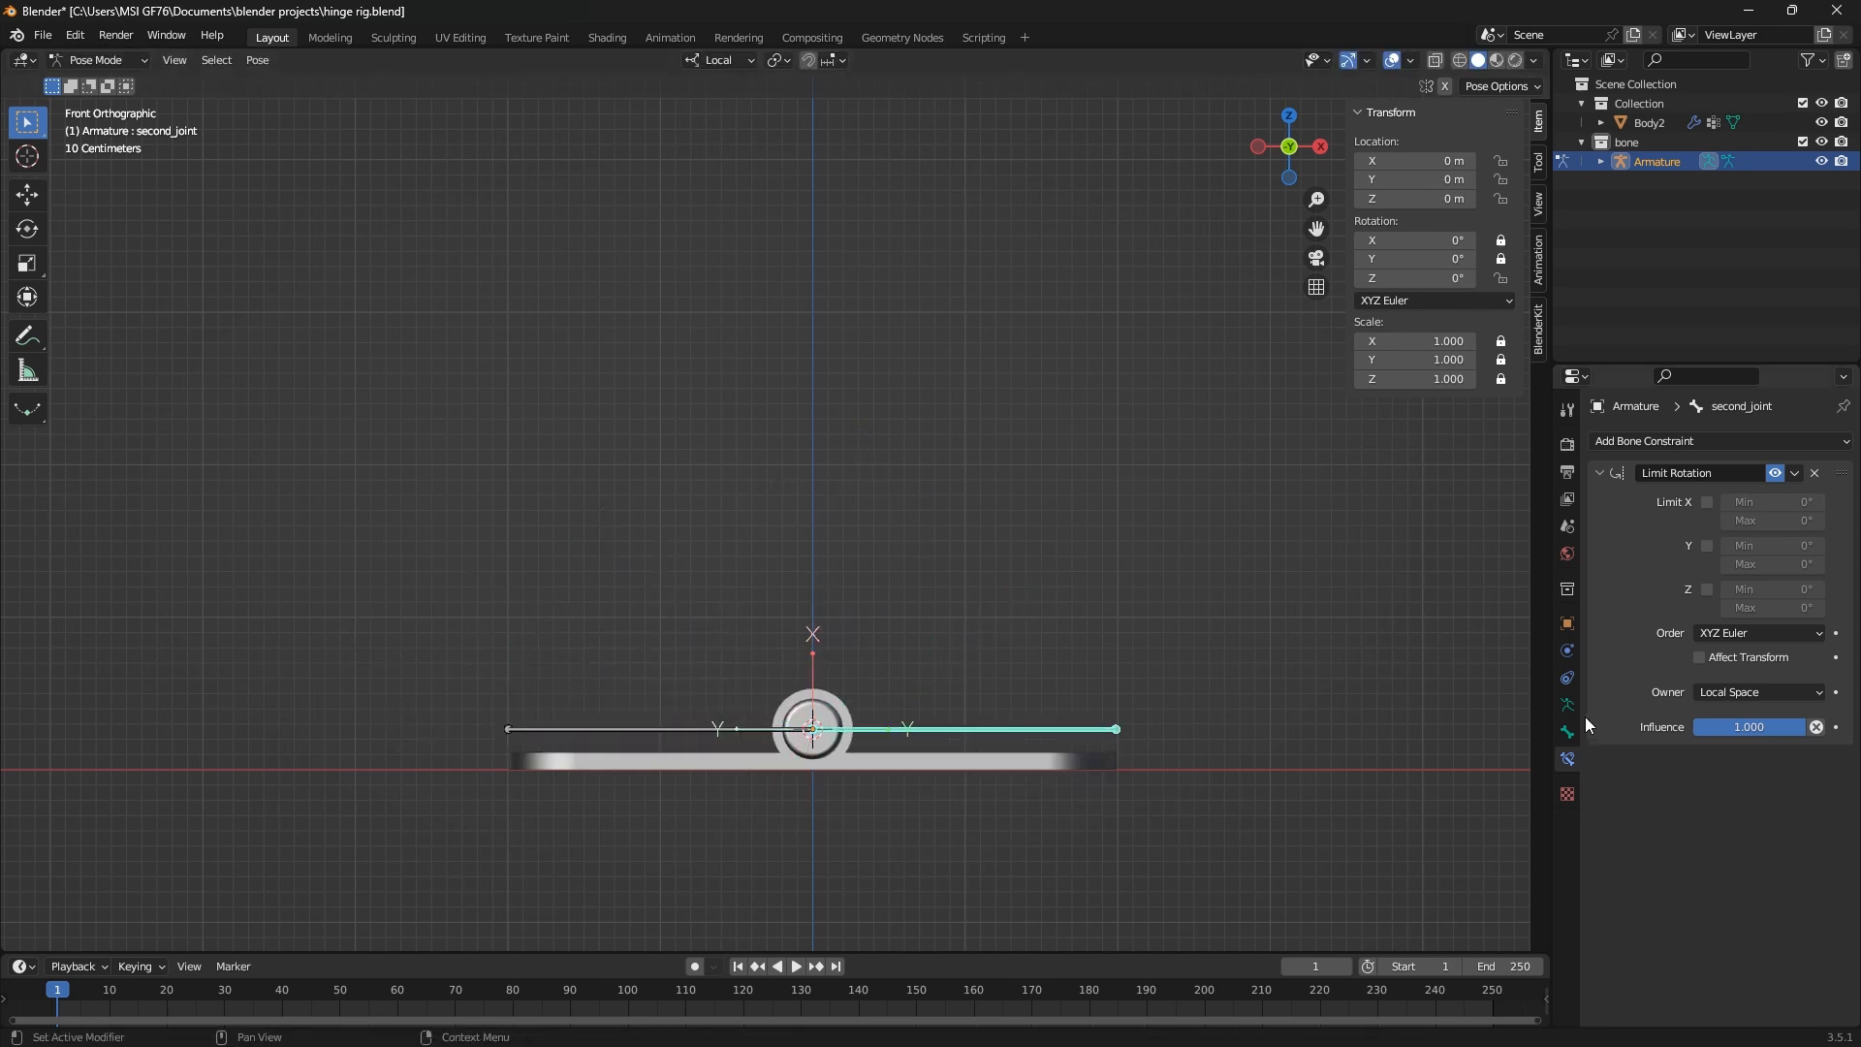
# Enable the constraint's Z limit with a minimum of -180° and try rotating second_joint past it
pyautogui.click(1707, 589)
pyautogui.doubleClick(1764, 589)
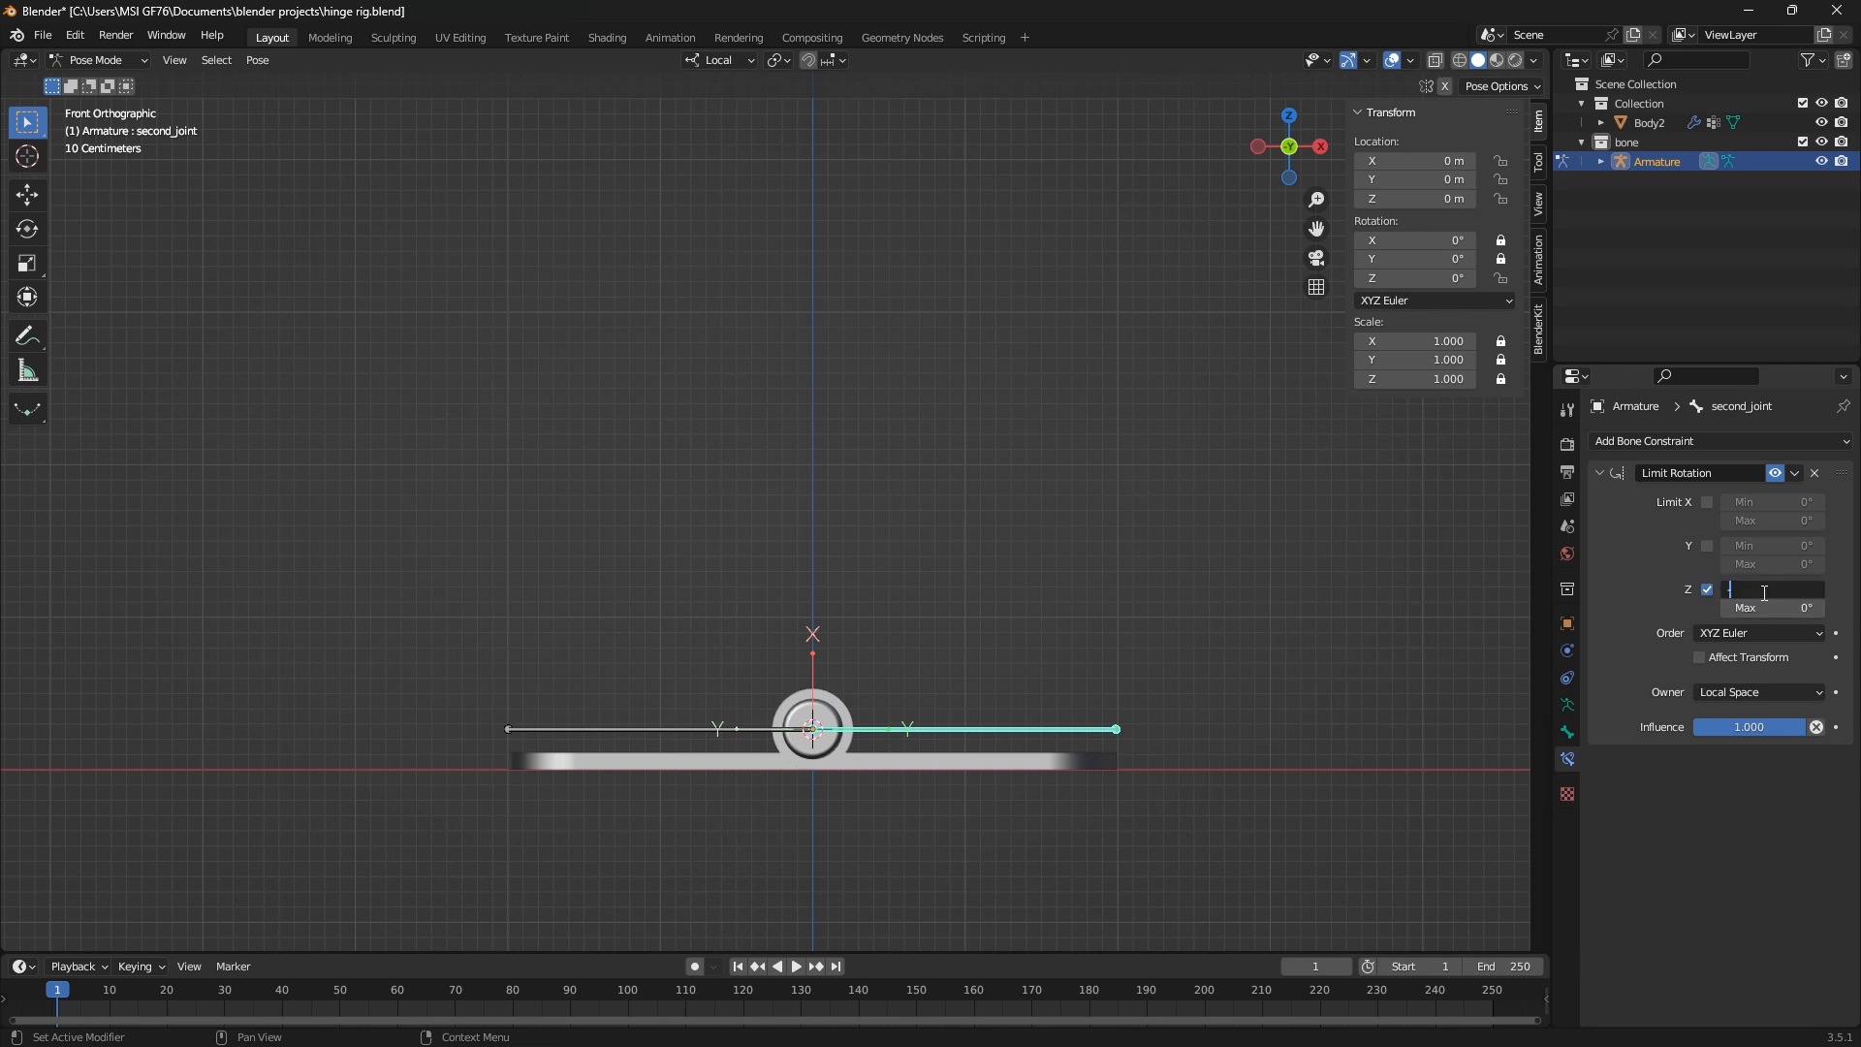
pyautogui.write('-180')
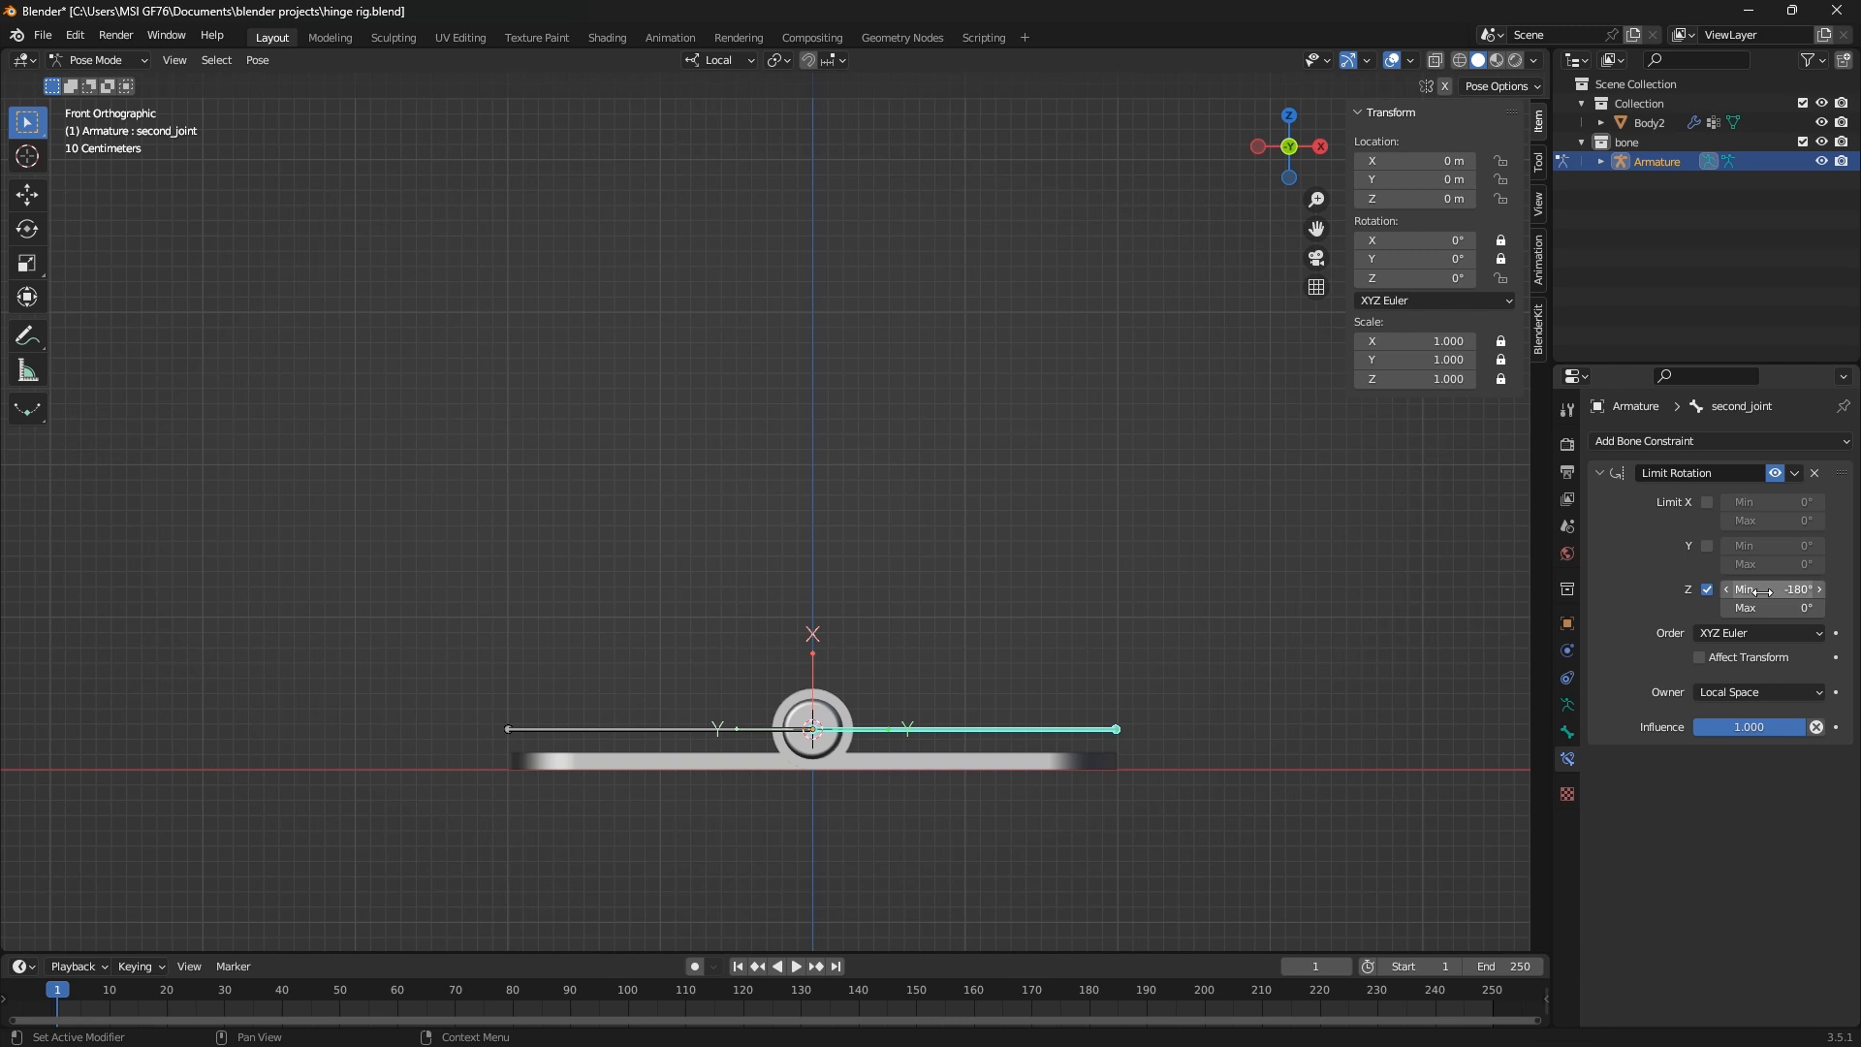
pyautogui.press('Return')
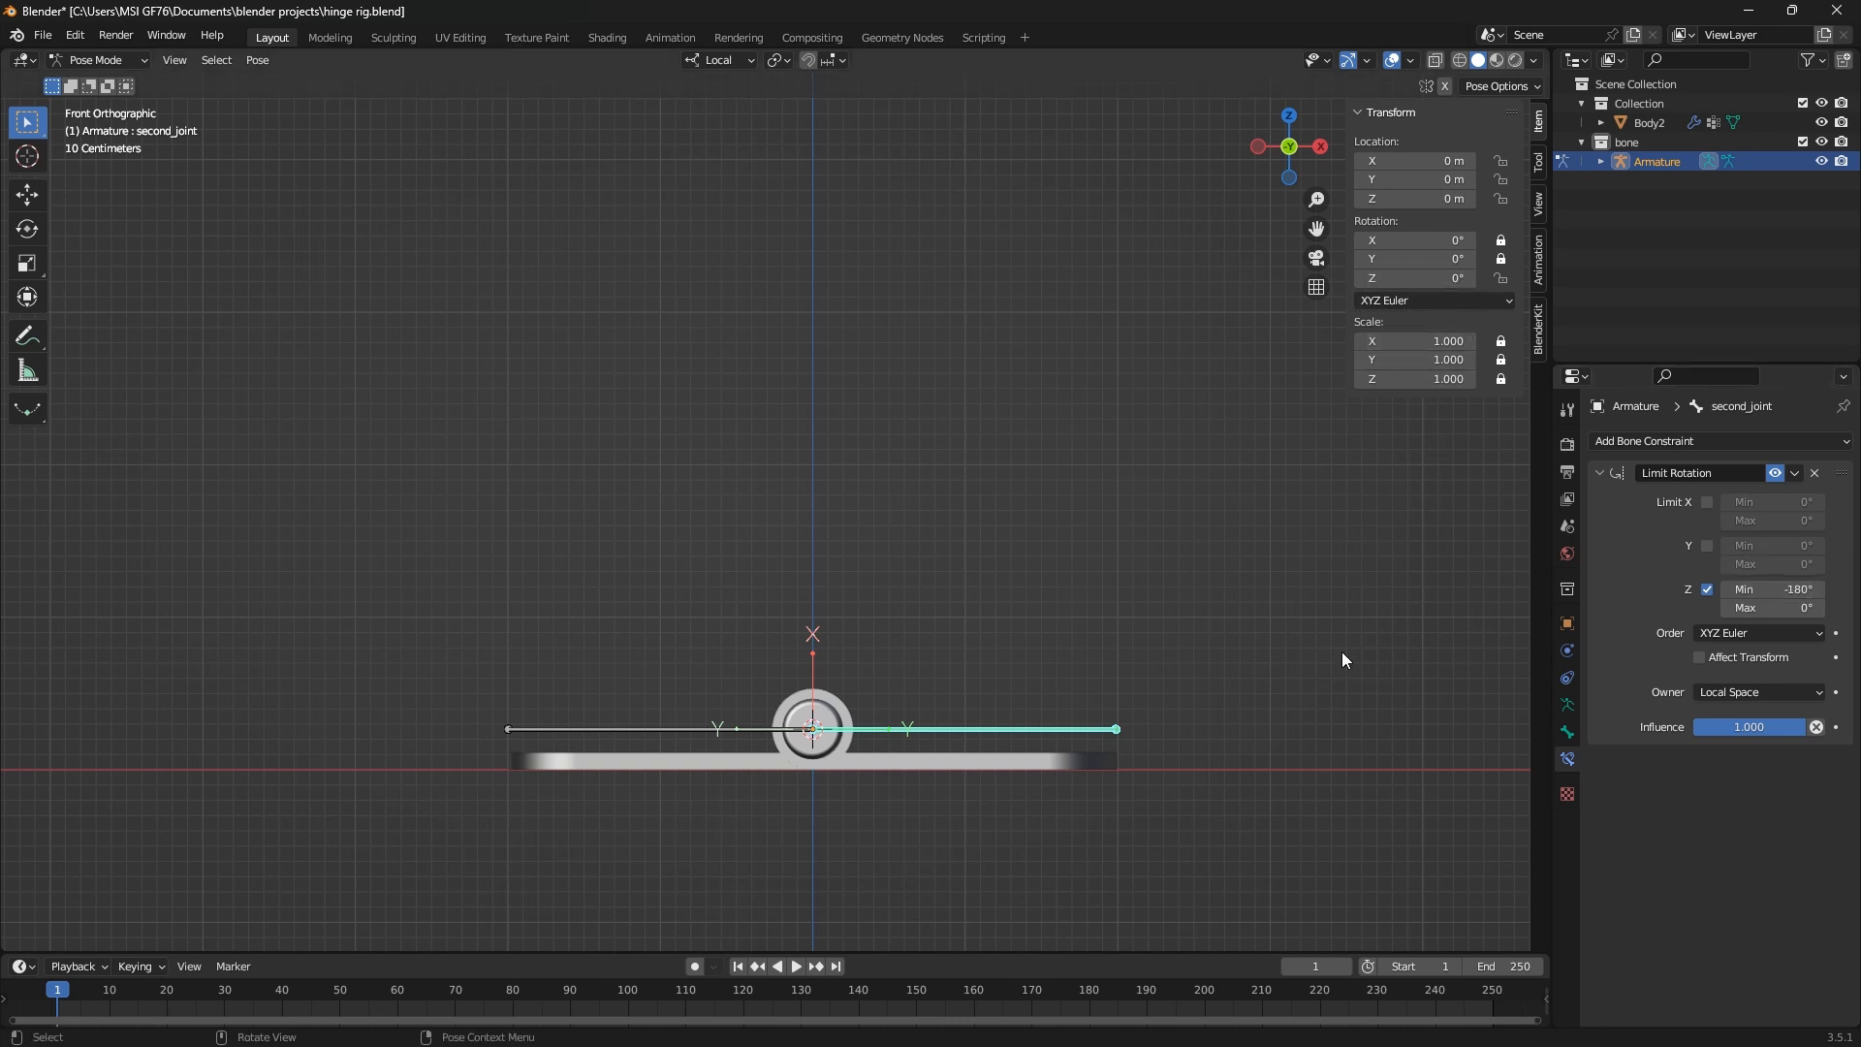
pyautogui.press('r')
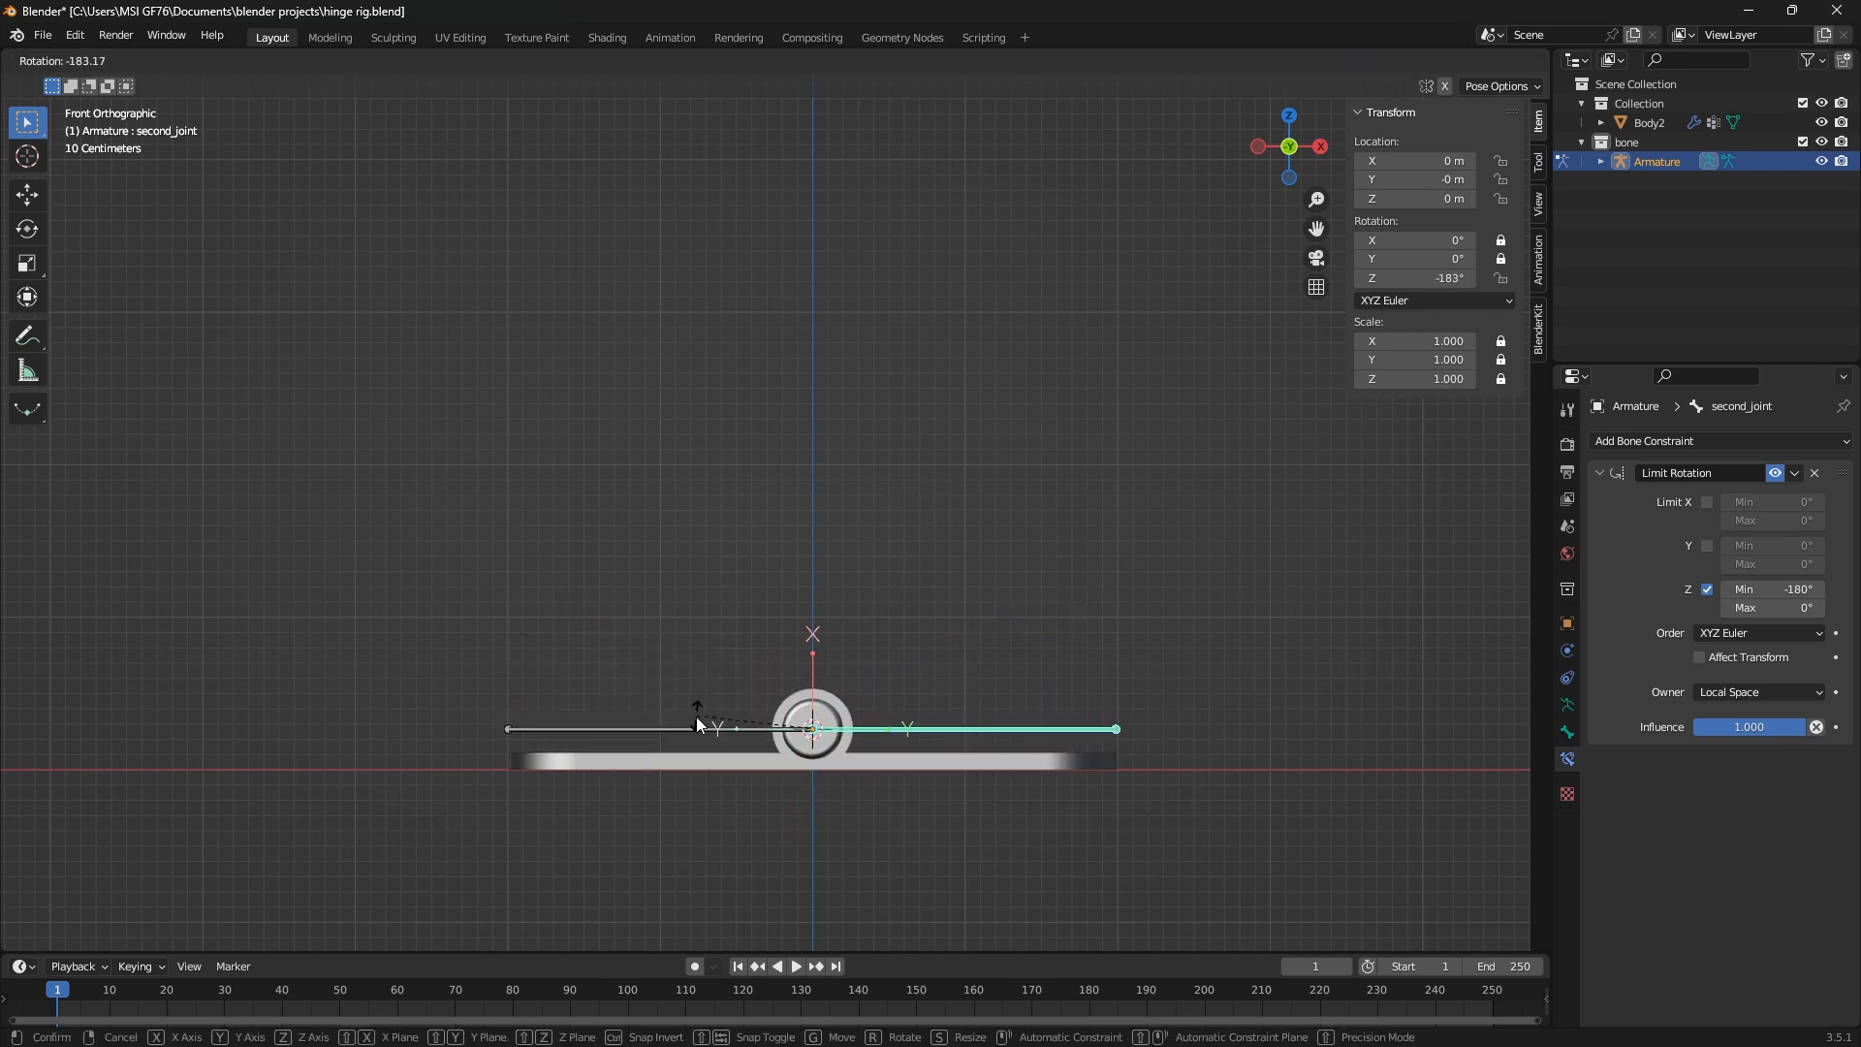
# Try changing second_joint's Z rotation through its rotation value, and reset Z to 0°
pyautogui.rightClick(549, 687)
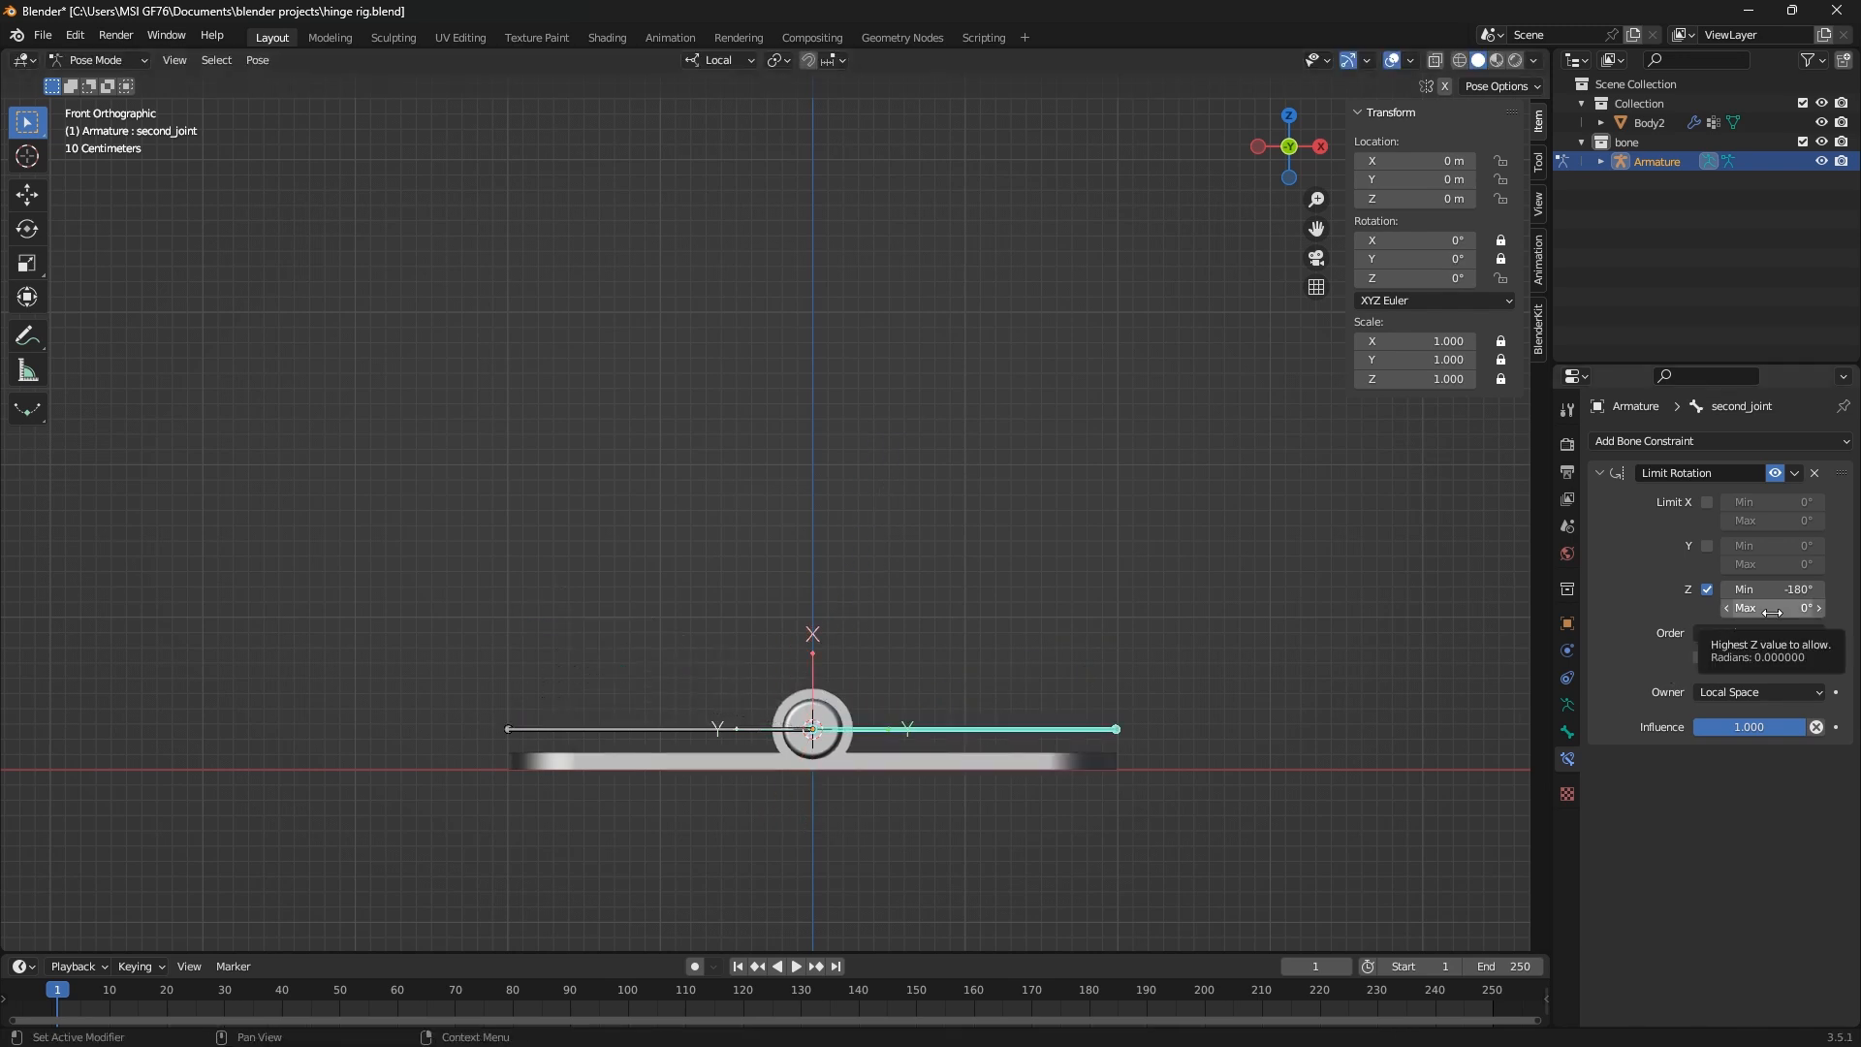
pyautogui.moveTo(1419, 278); pyautogui.dragTo(1441, 280)
pyautogui.click(1441, 280)
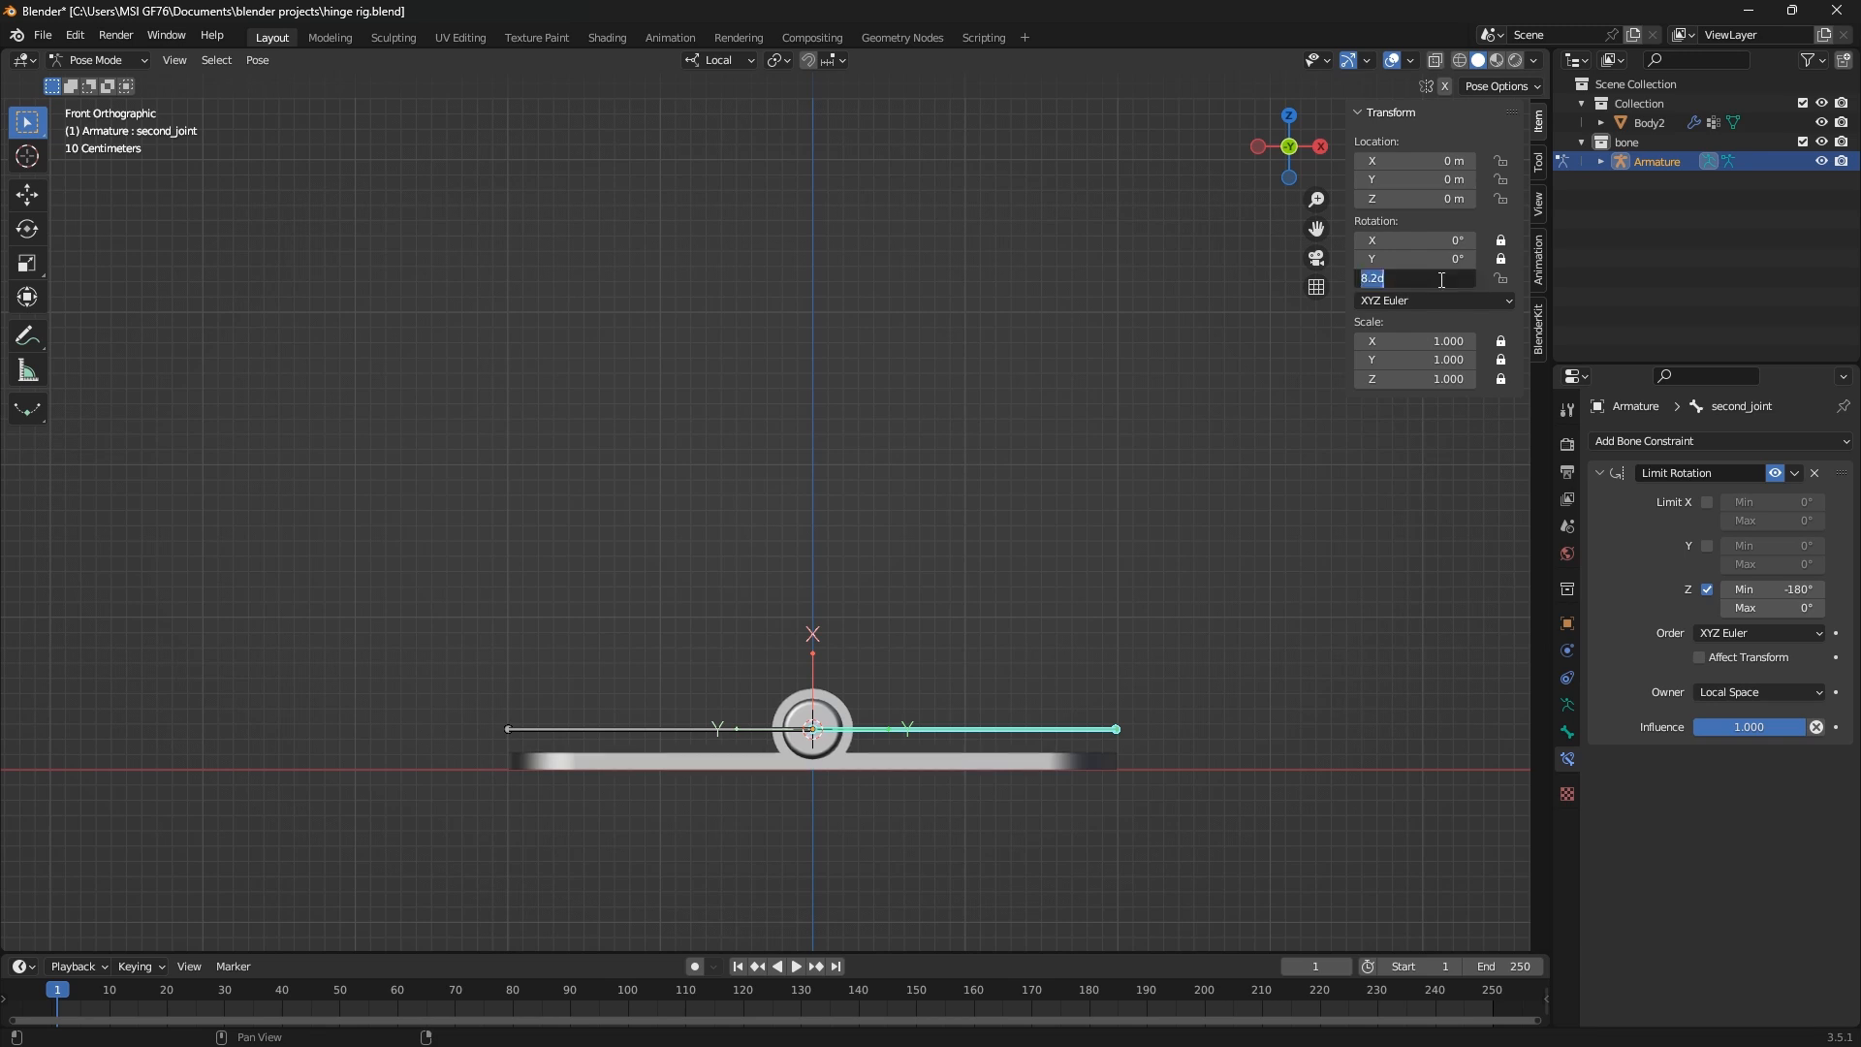
pyautogui.press('Return')
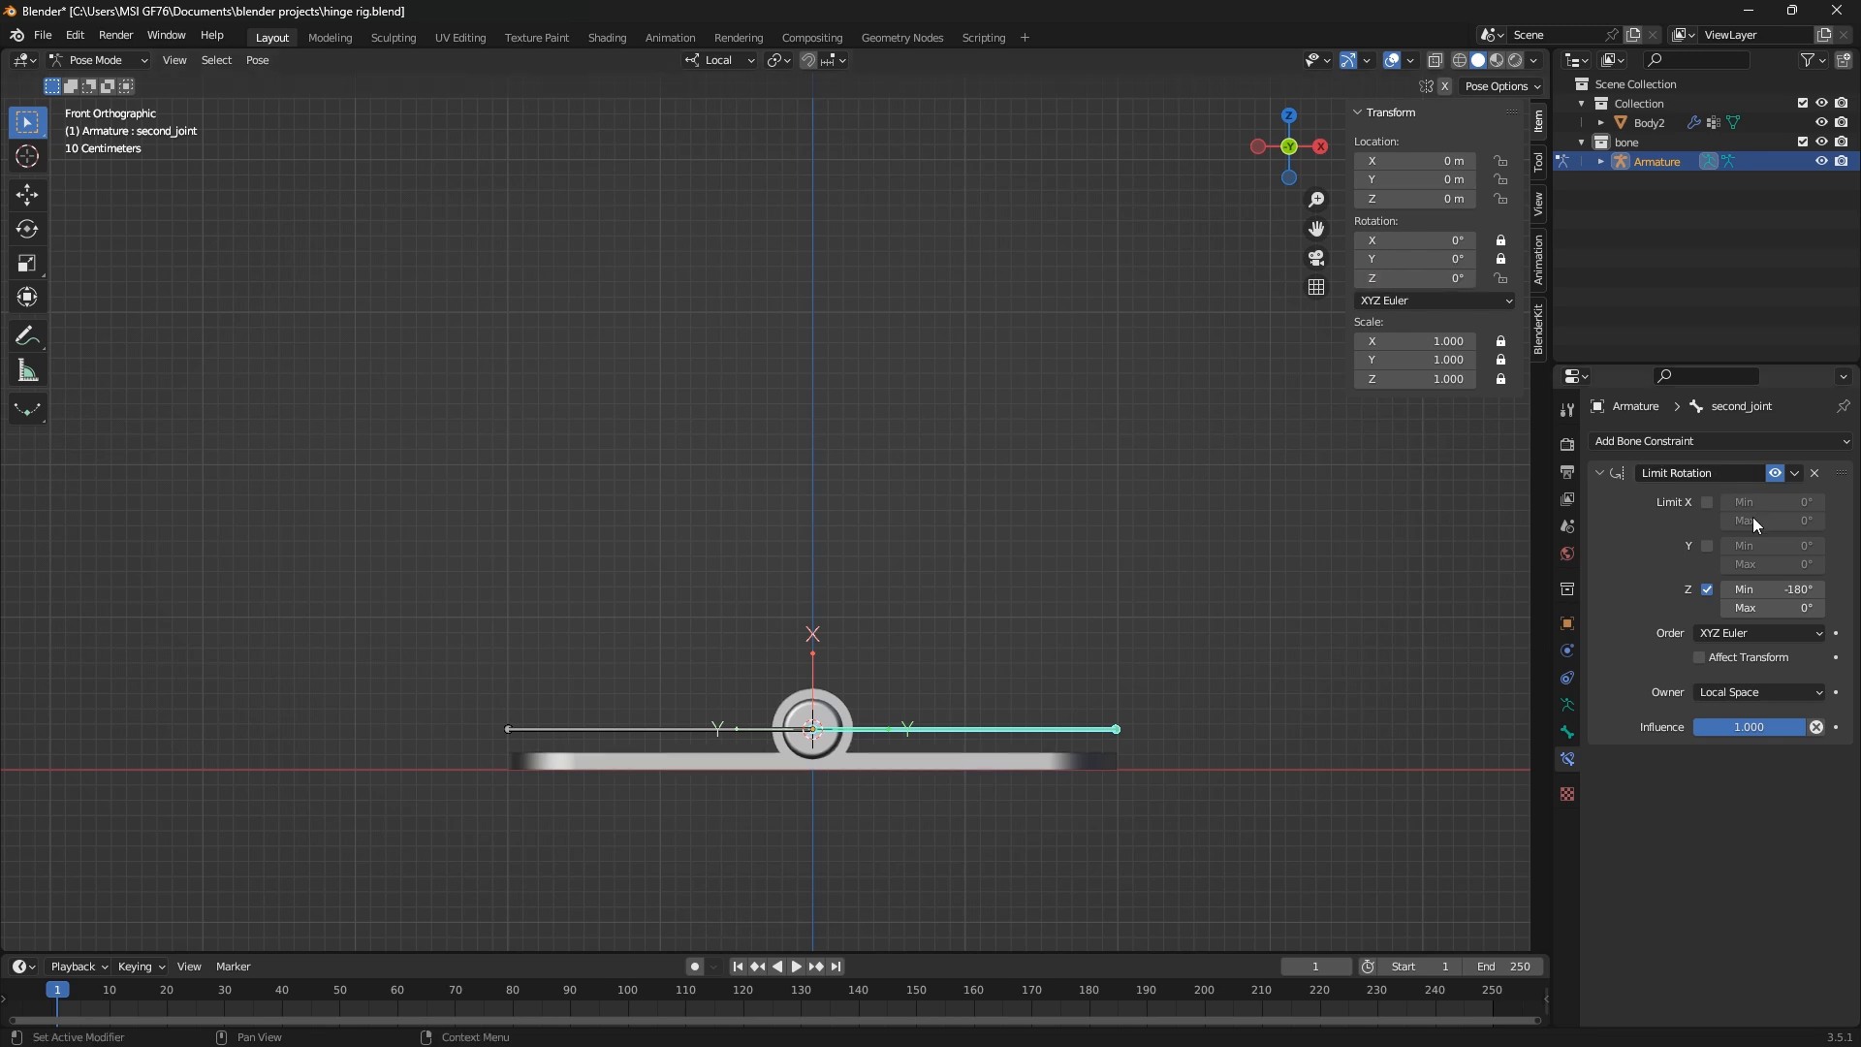
# Set the maximum of second_joint's Z rotation limit to 60° and test rotating the bone in both directions
pyautogui.click(1776, 611)
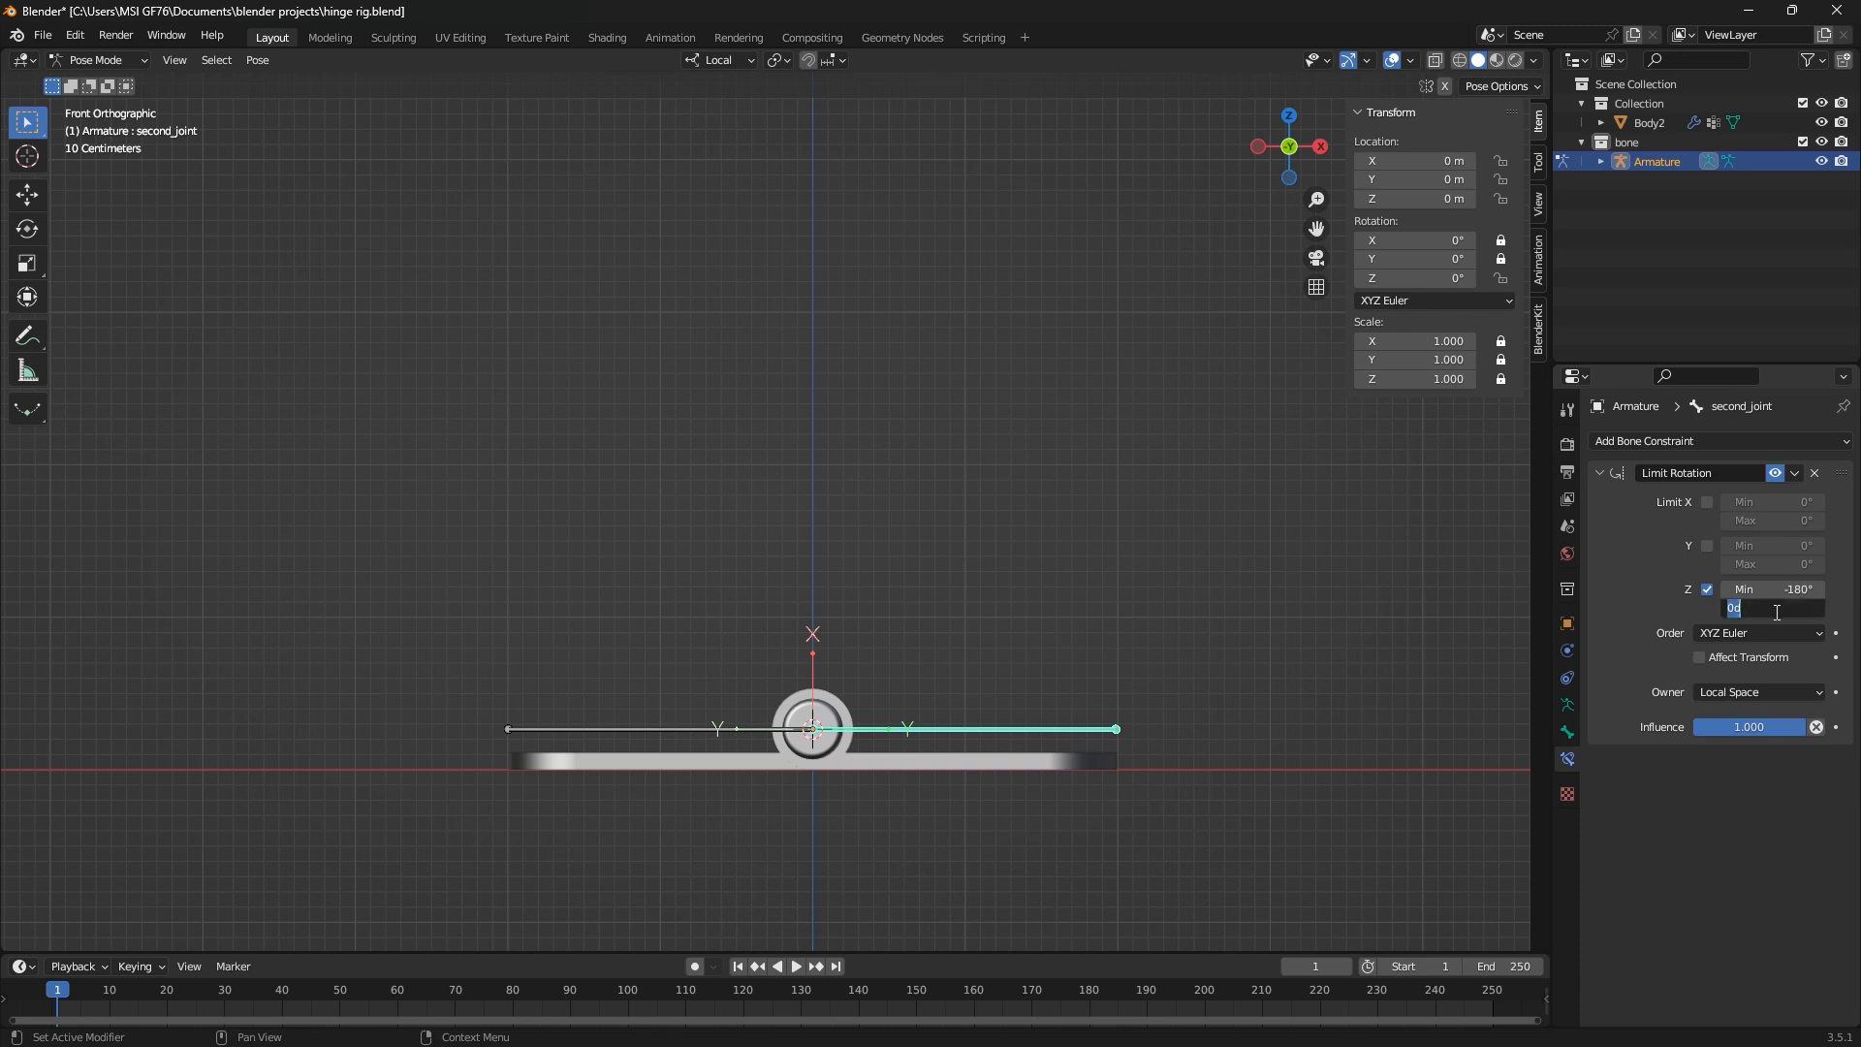
pyautogui.press('Return')
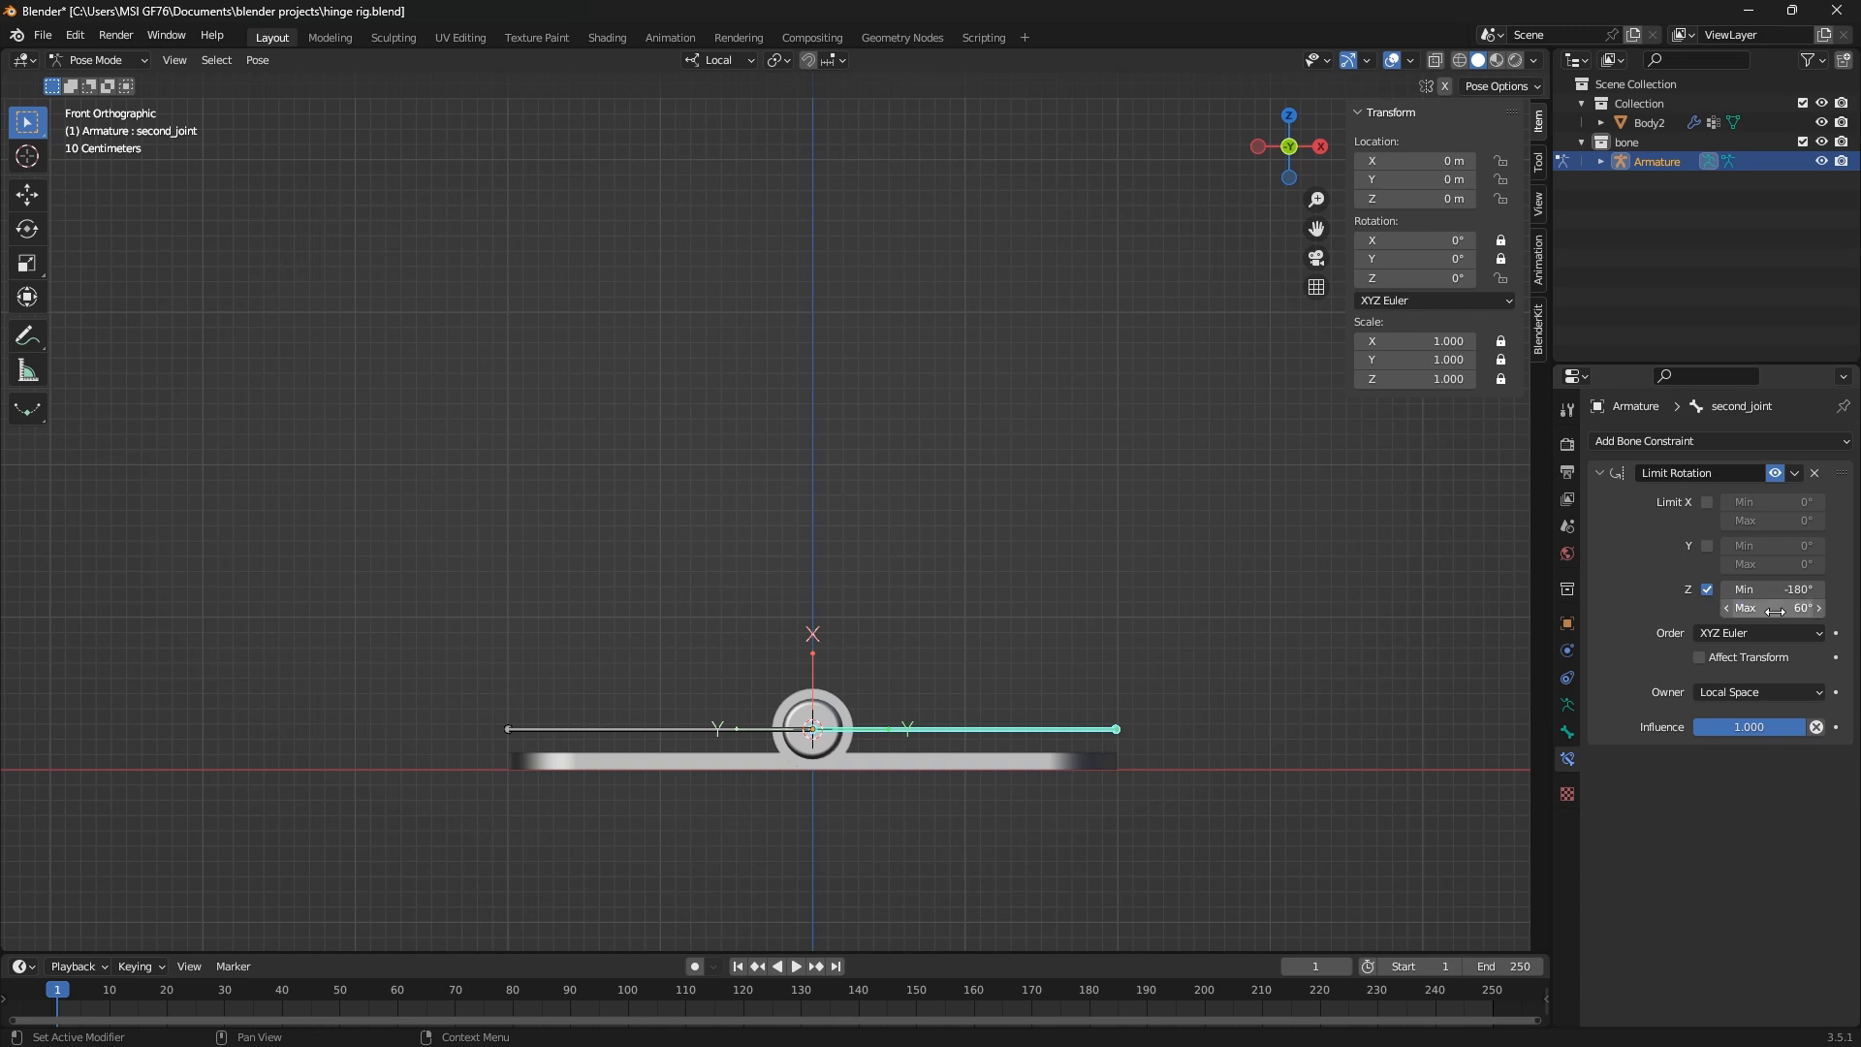
pyautogui.press('r')
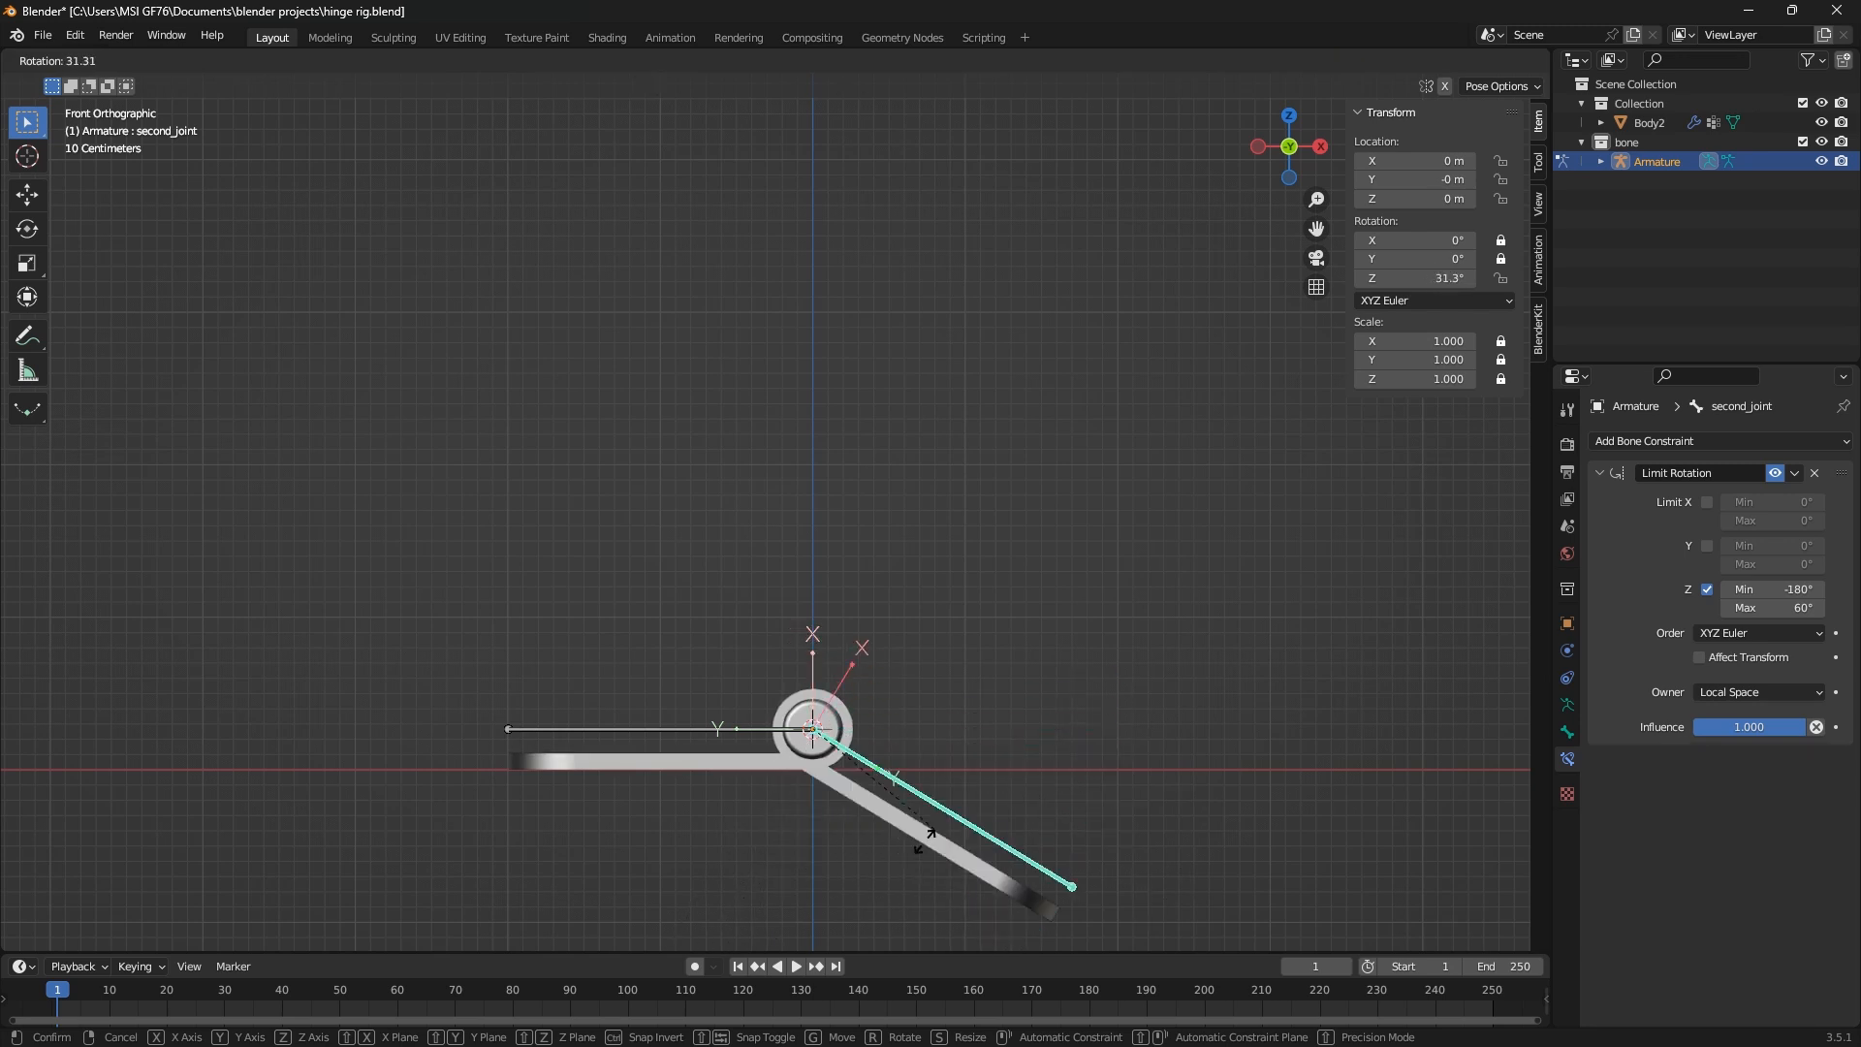
pyautogui.rightClick(843, 886)
pyautogui.scroll(-3, 843, 886)
pyautogui.press('r')
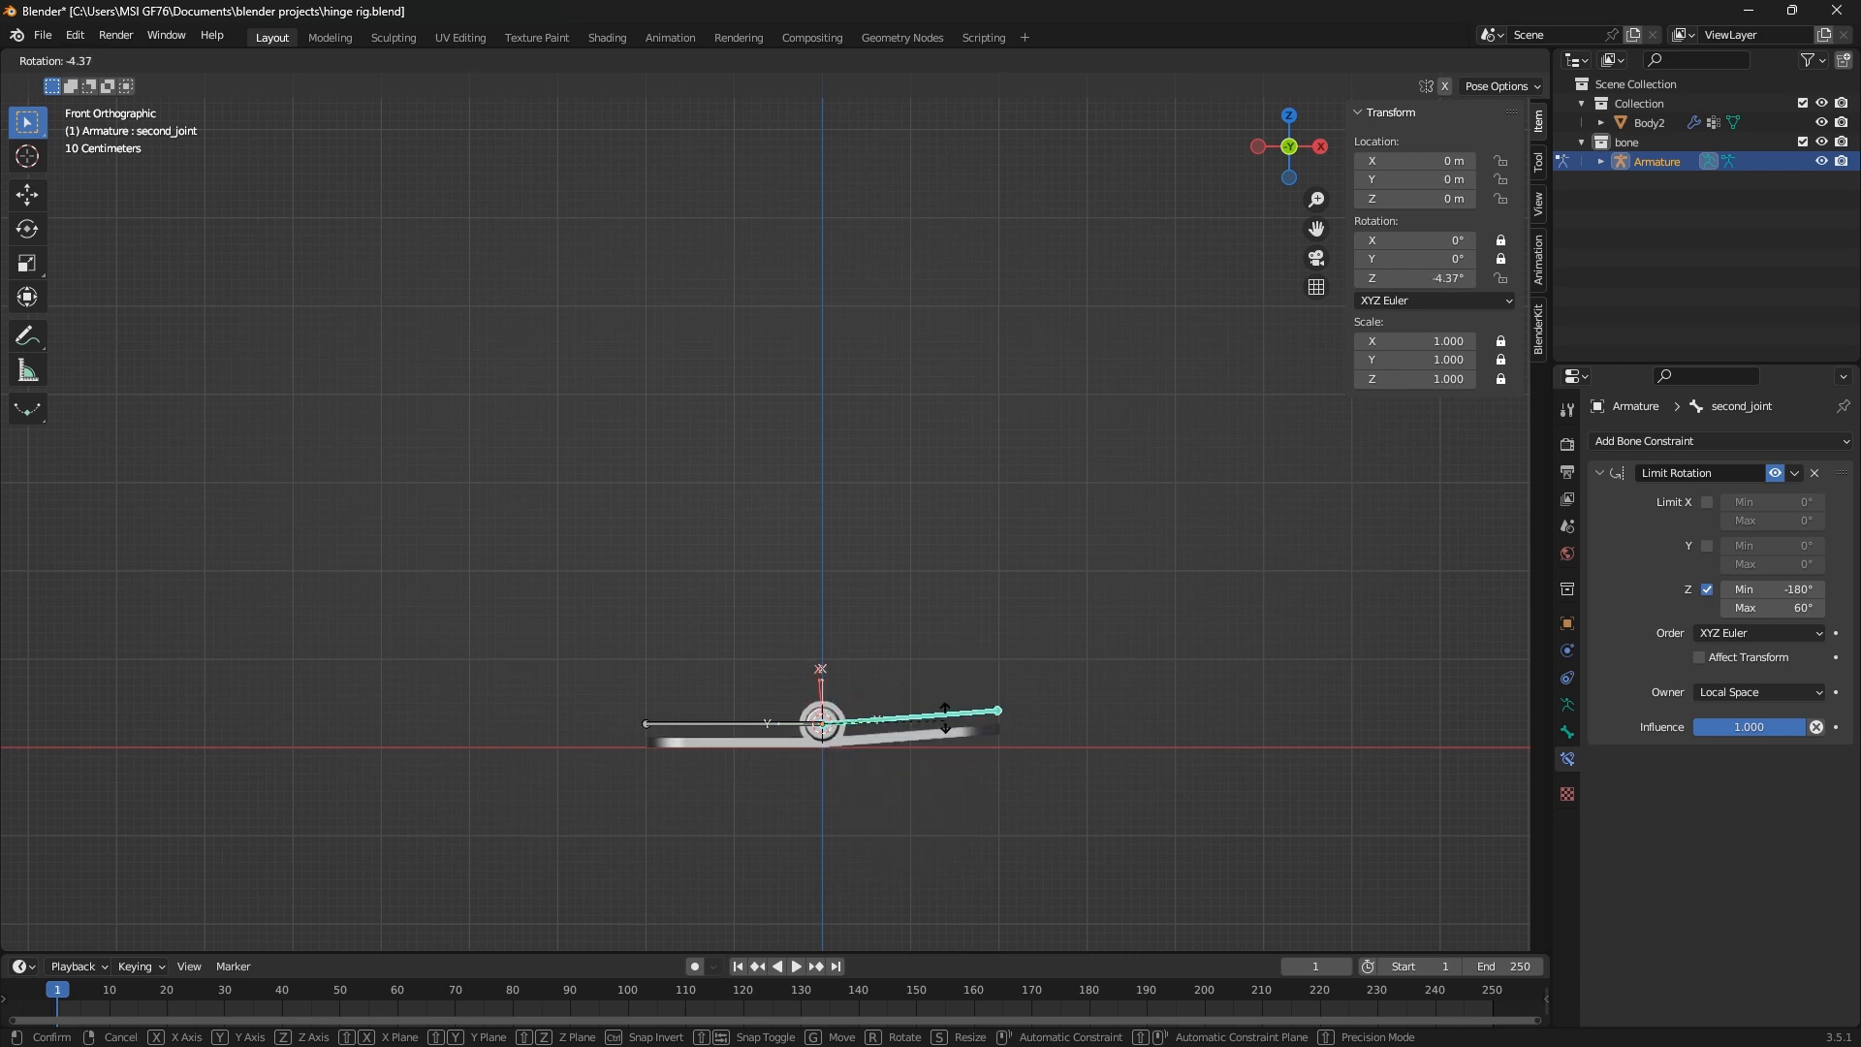
pyautogui.press('Escape')
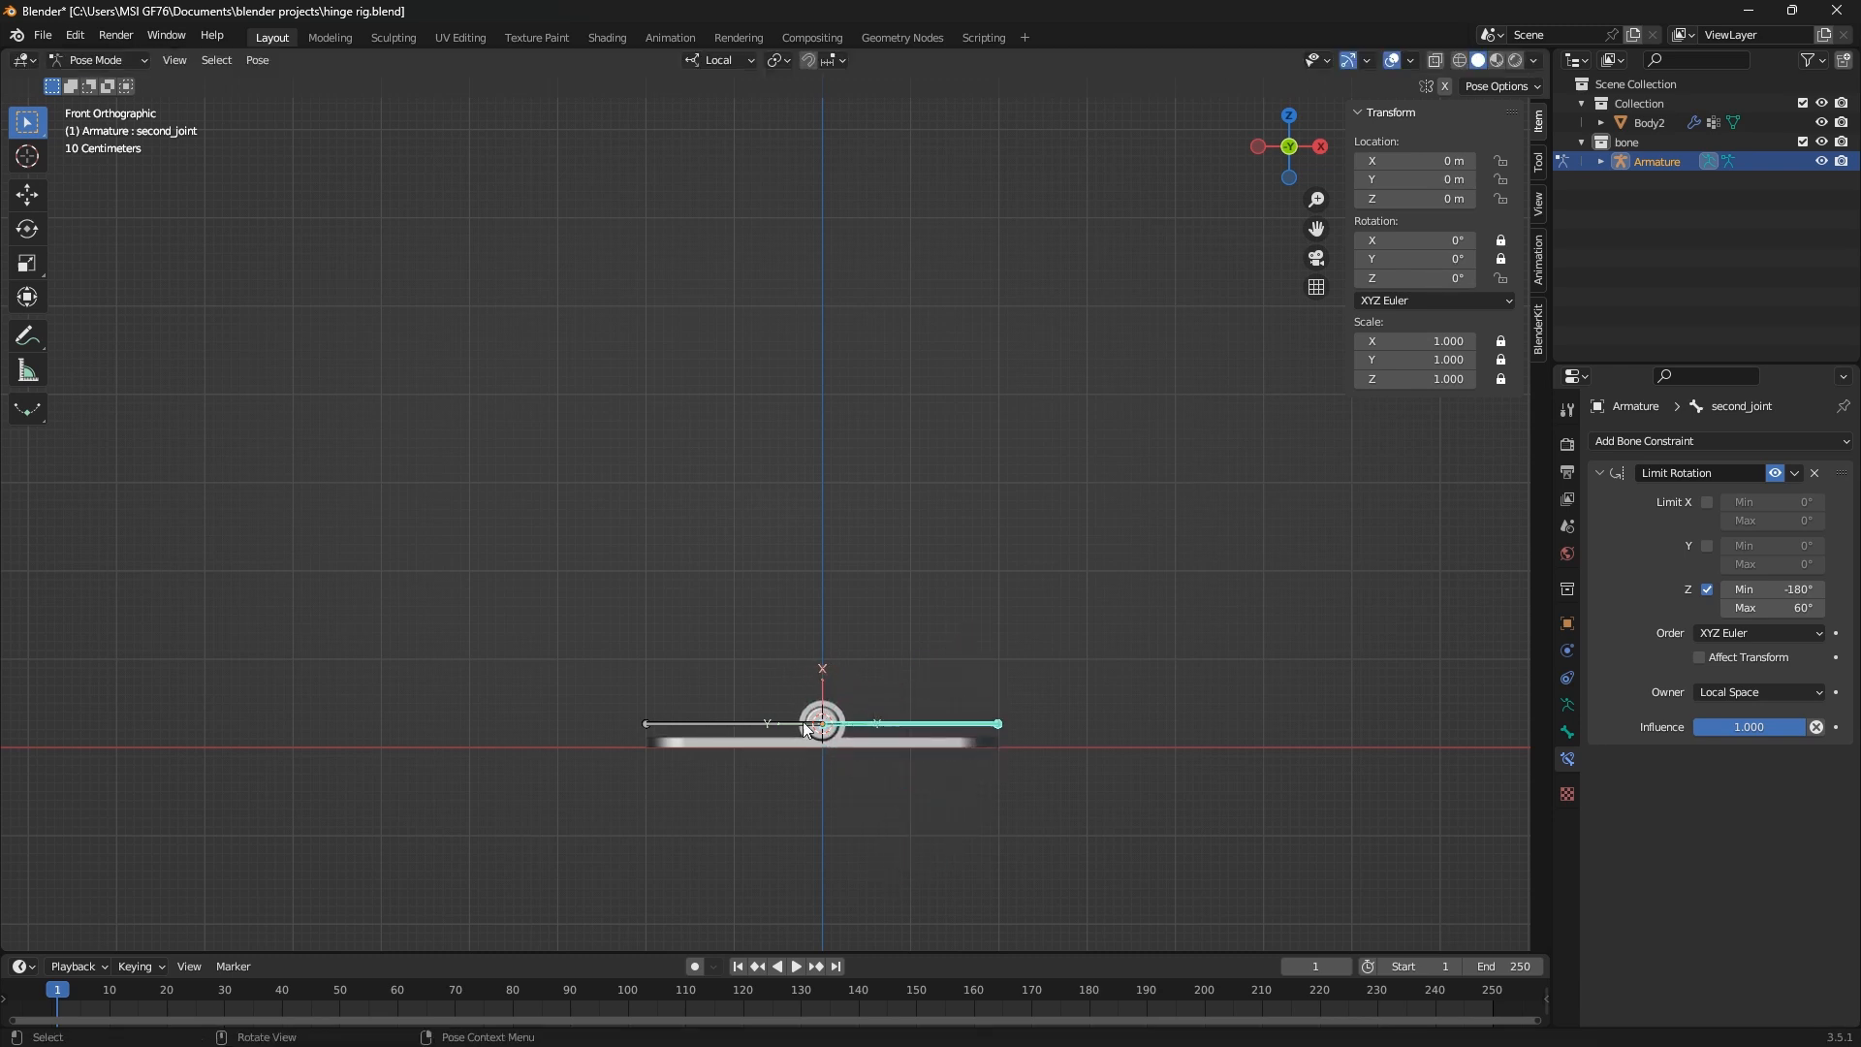
# Select the first_joint bone and try rotating it without any limit
pyautogui.click(708, 723)
pyautogui.press('r')
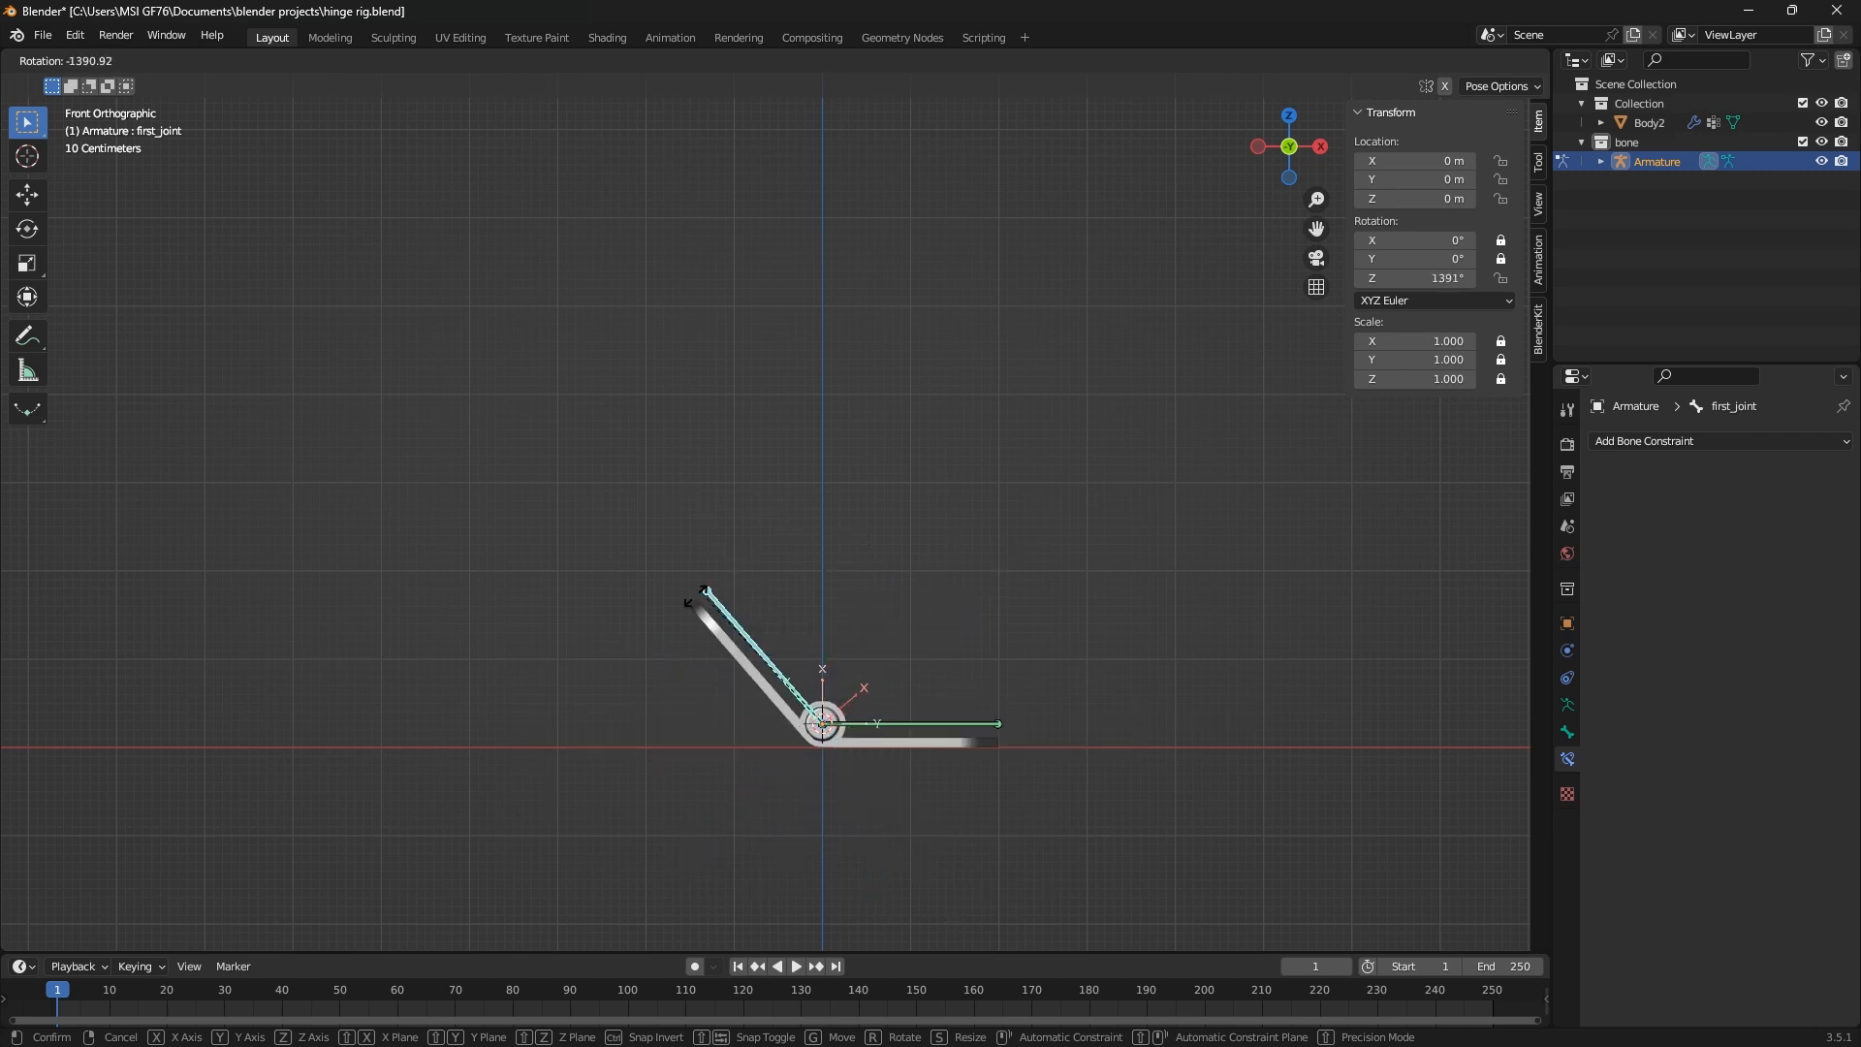
pyautogui.press('Escape')
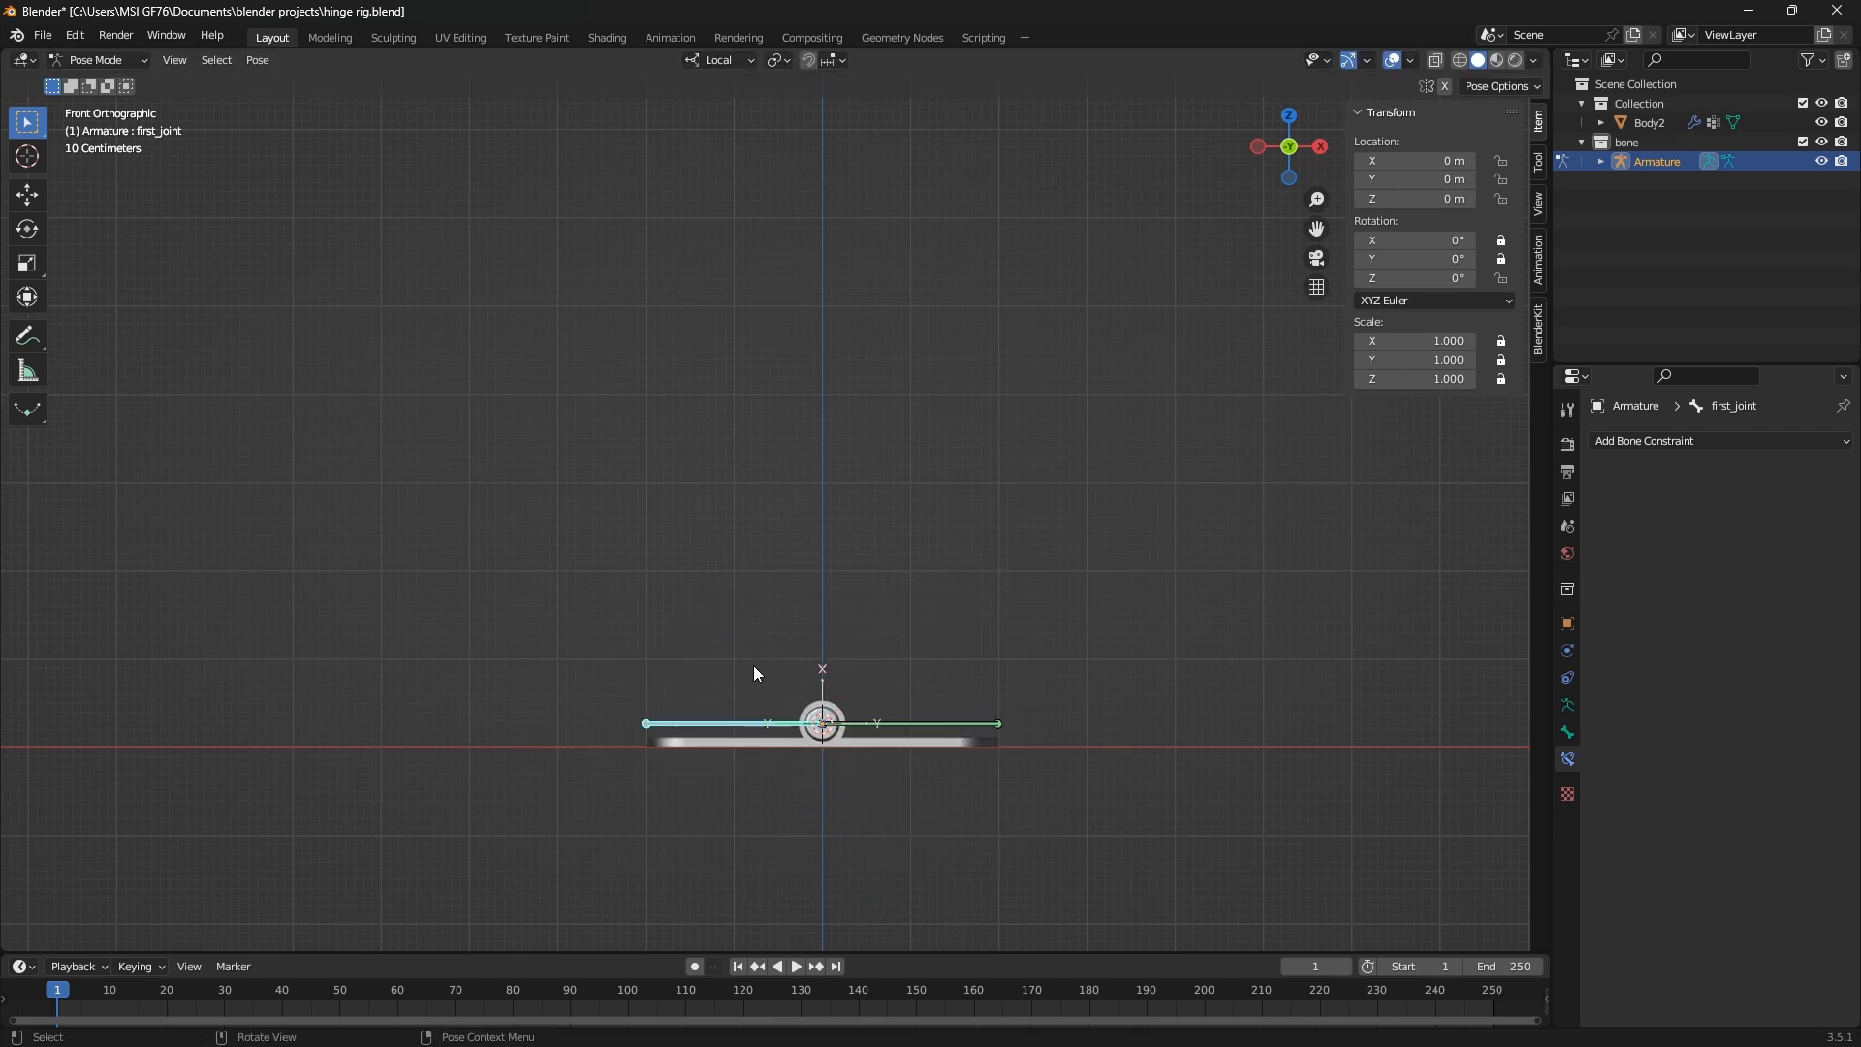
pyautogui.scroll(4, 789, 701)
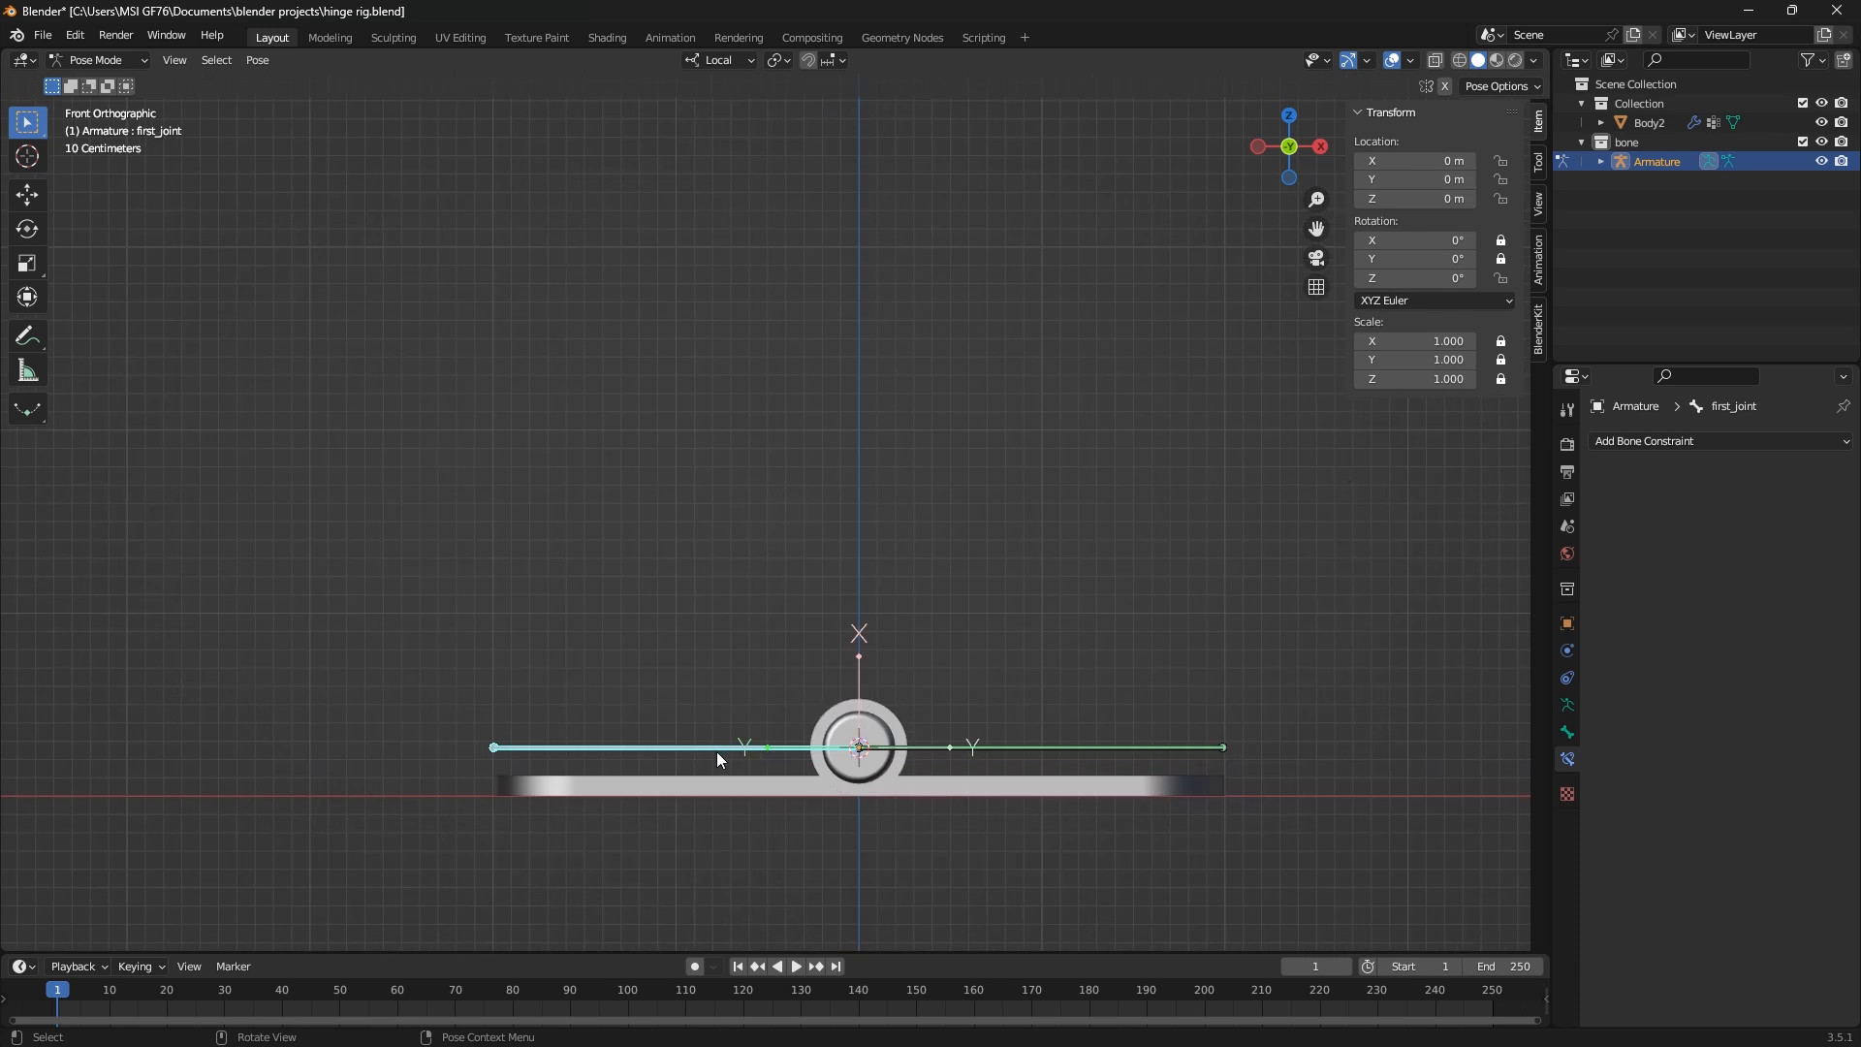
# Add a Limit Rotation constraint to first_joint with XYZ Euler order and Local Space as owner
pyautogui.click(1642, 442)
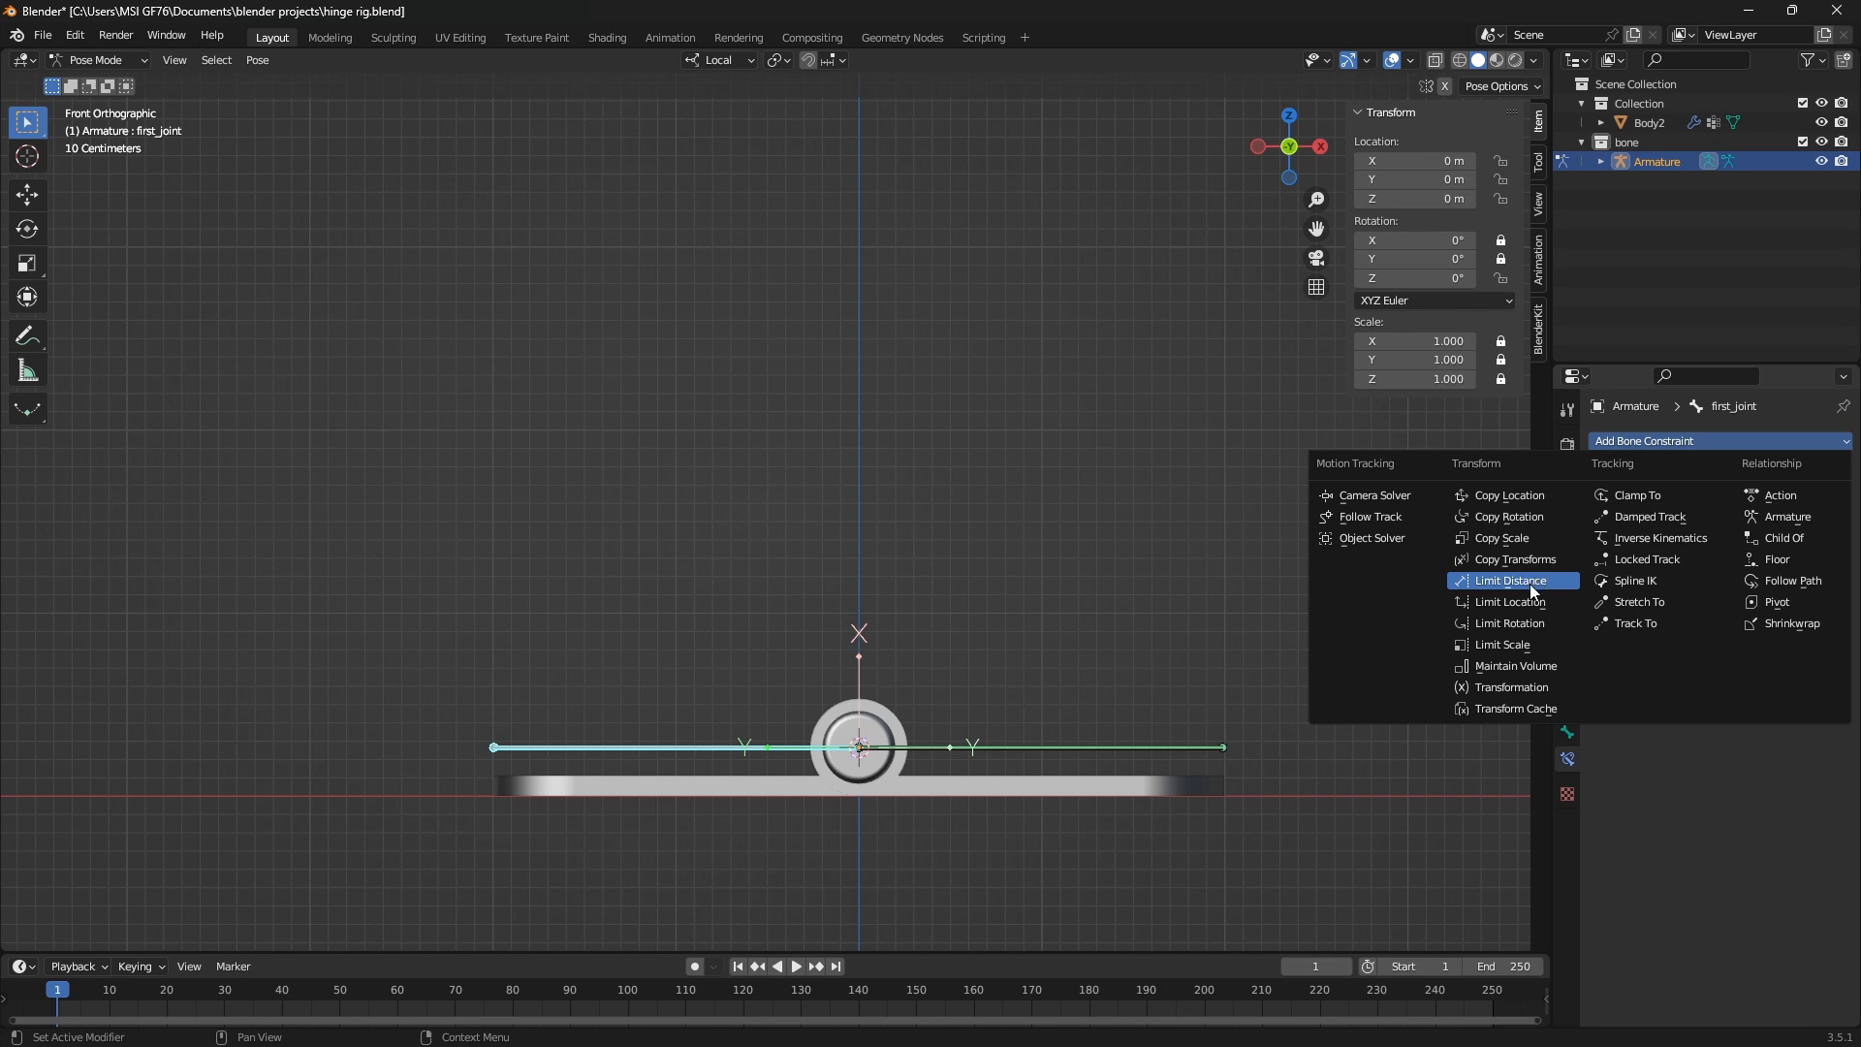
pyautogui.click(1526, 624)
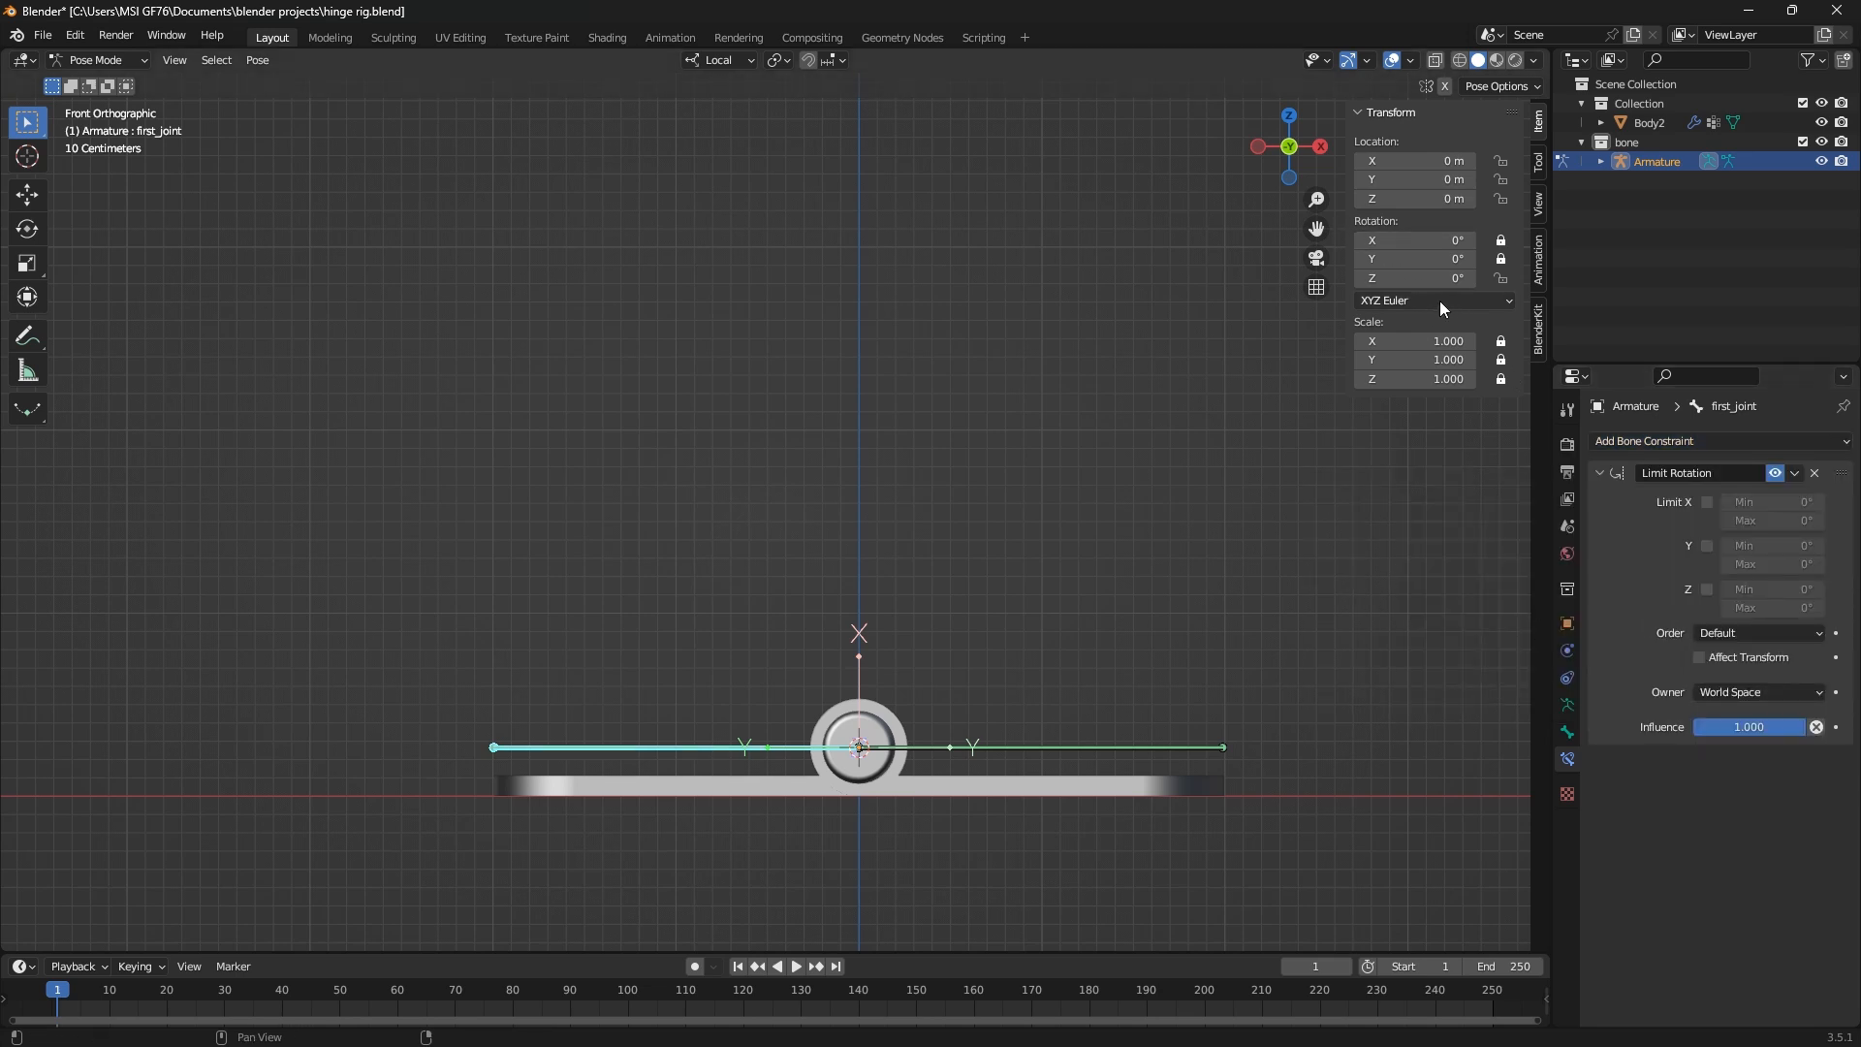
pyautogui.click(1768, 633)
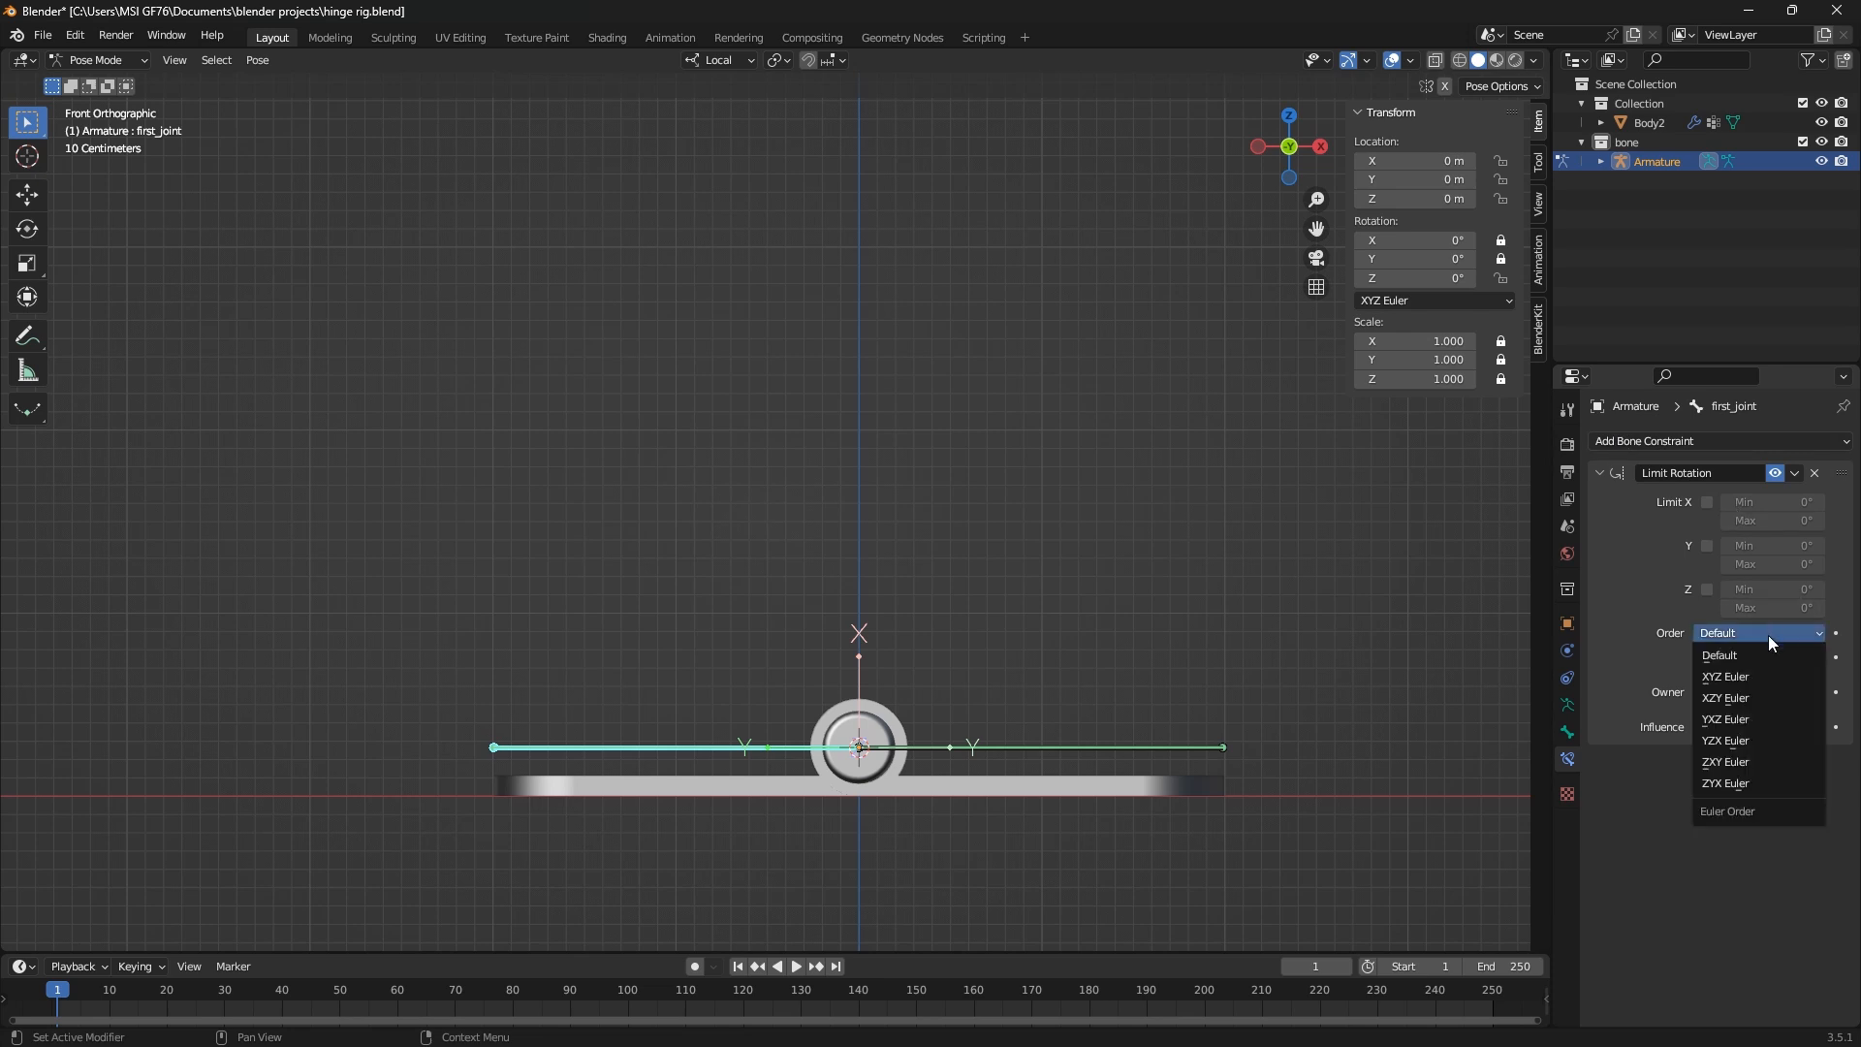
pyautogui.click(1768, 674)
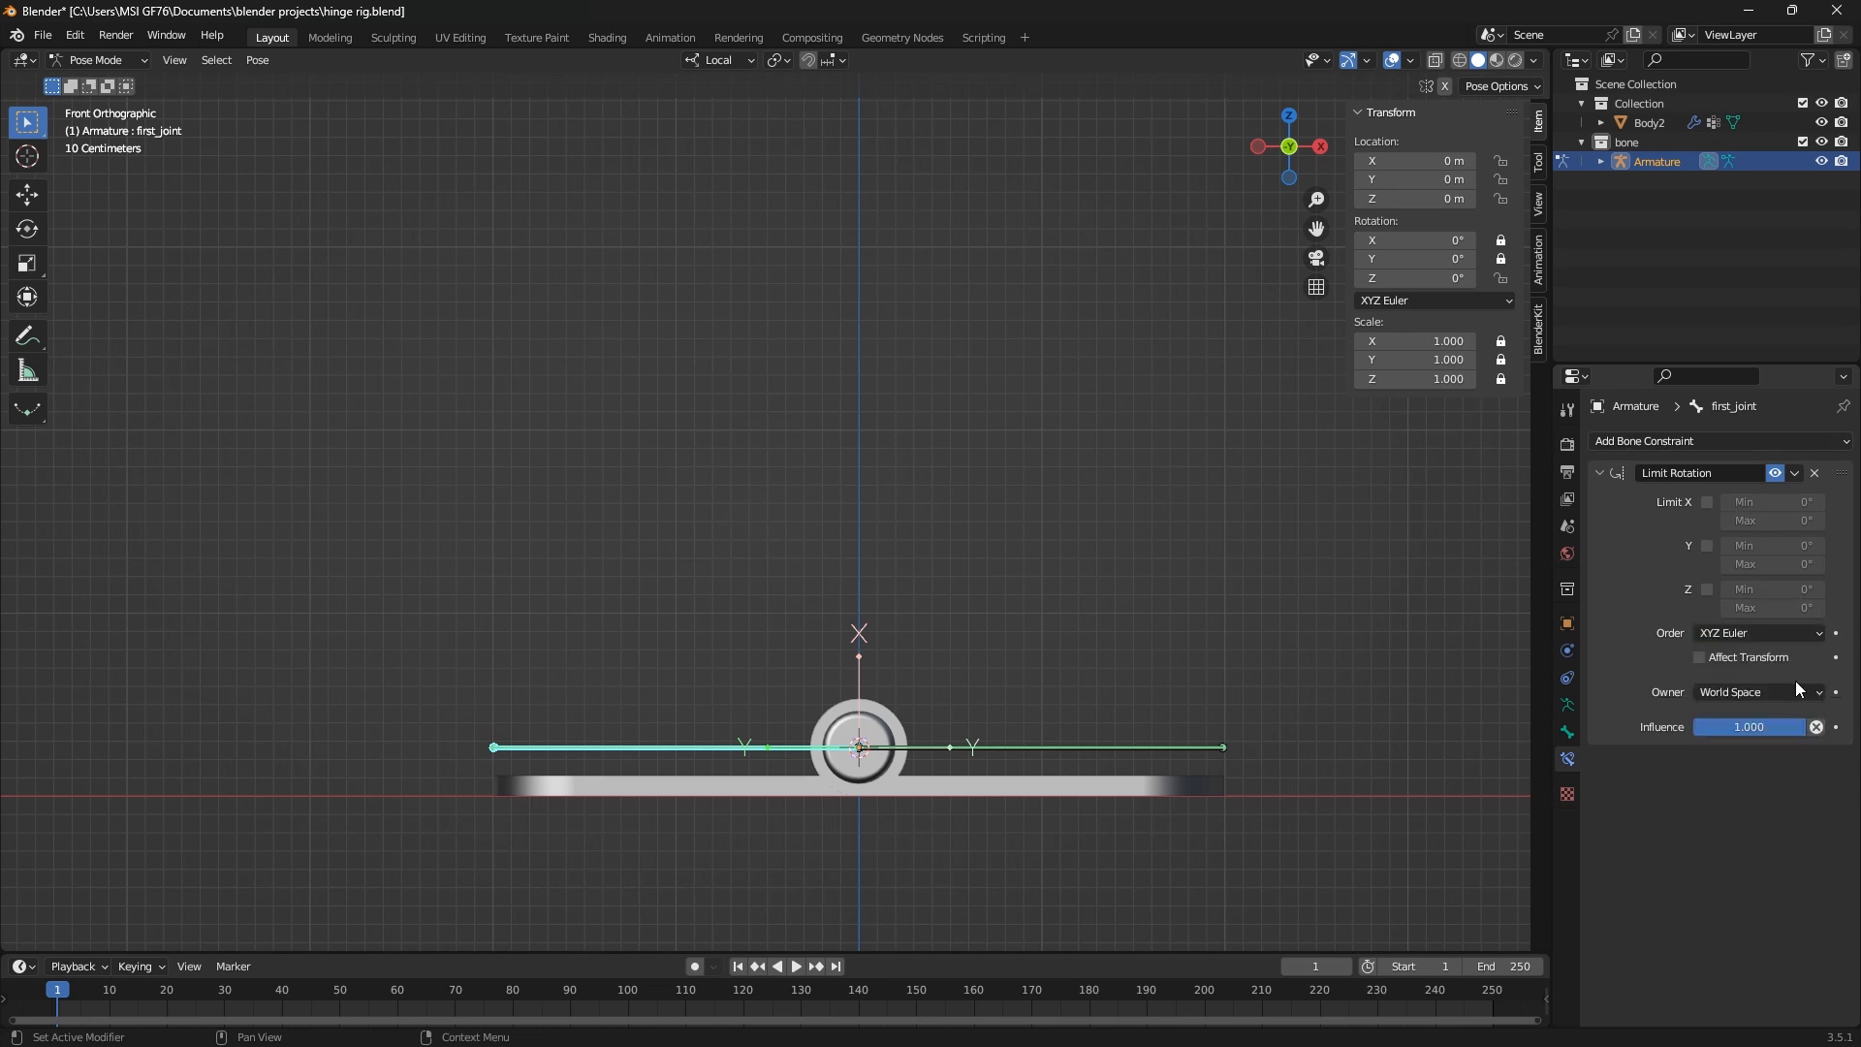
pyautogui.click(1768, 690)
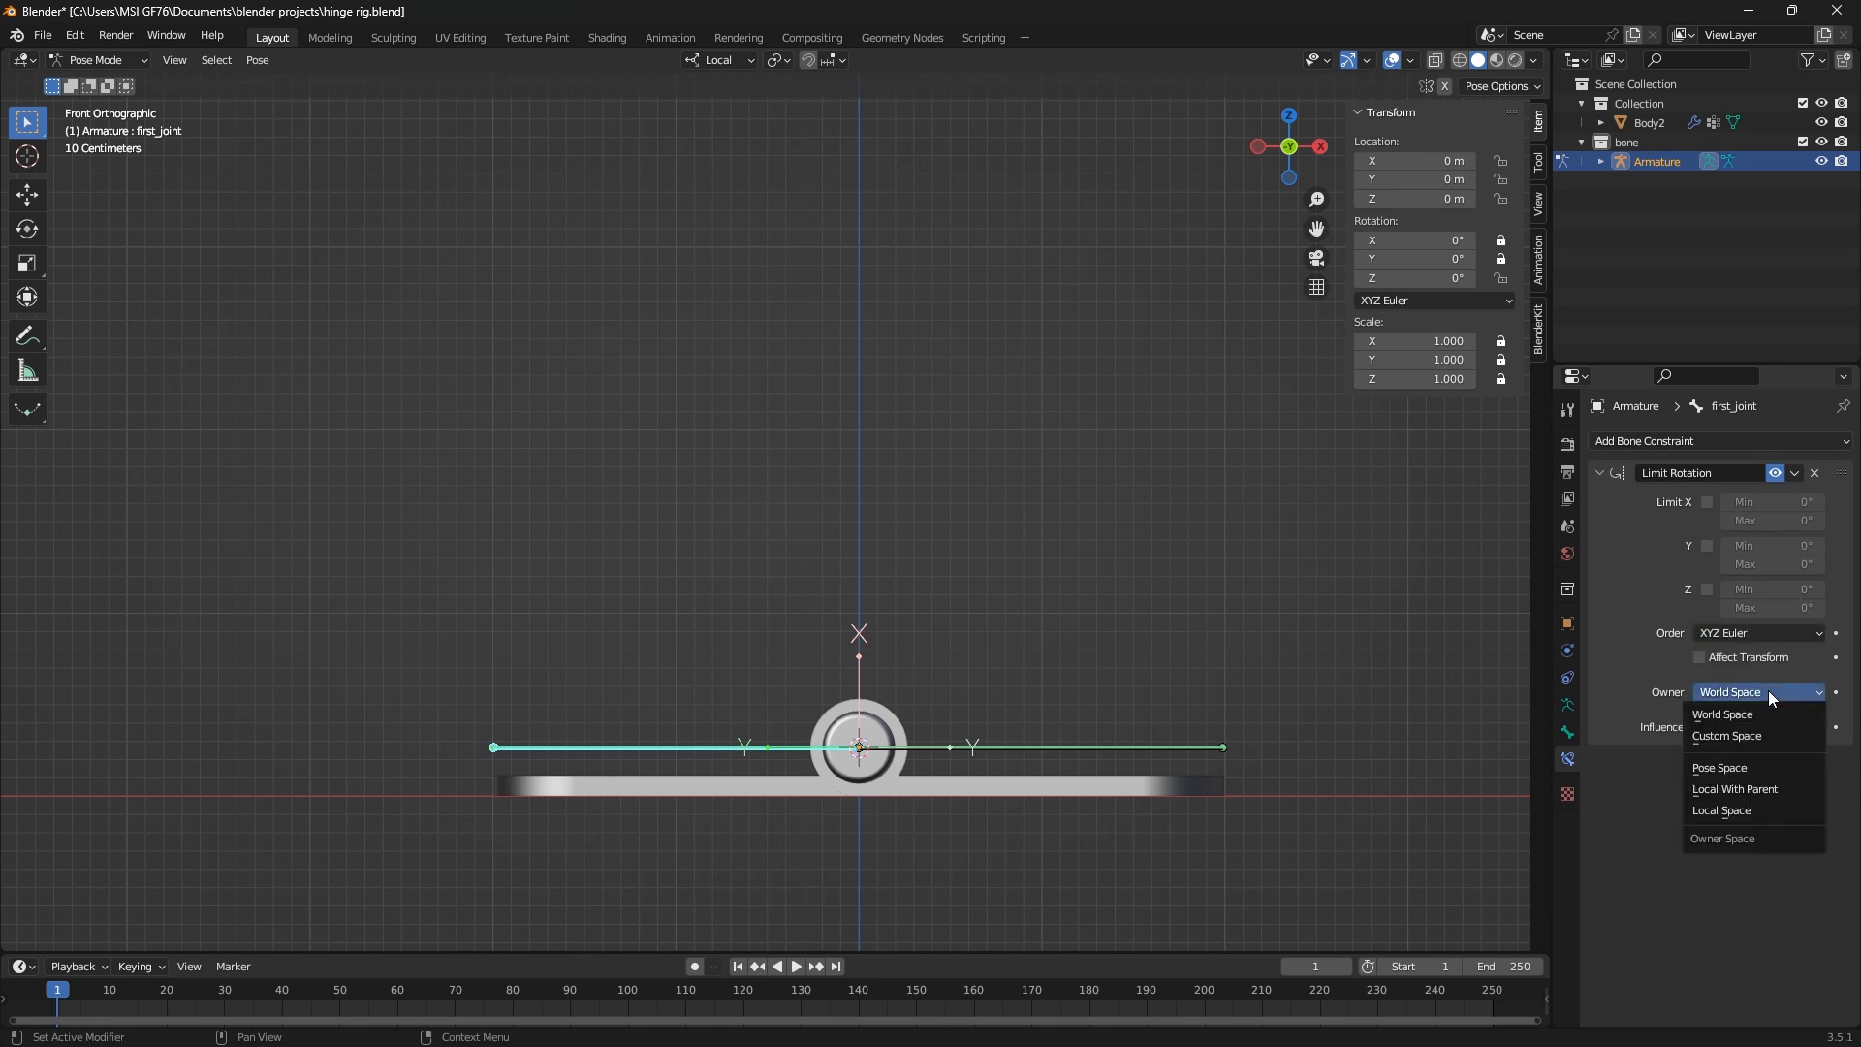
pyautogui.click(1725, 812)
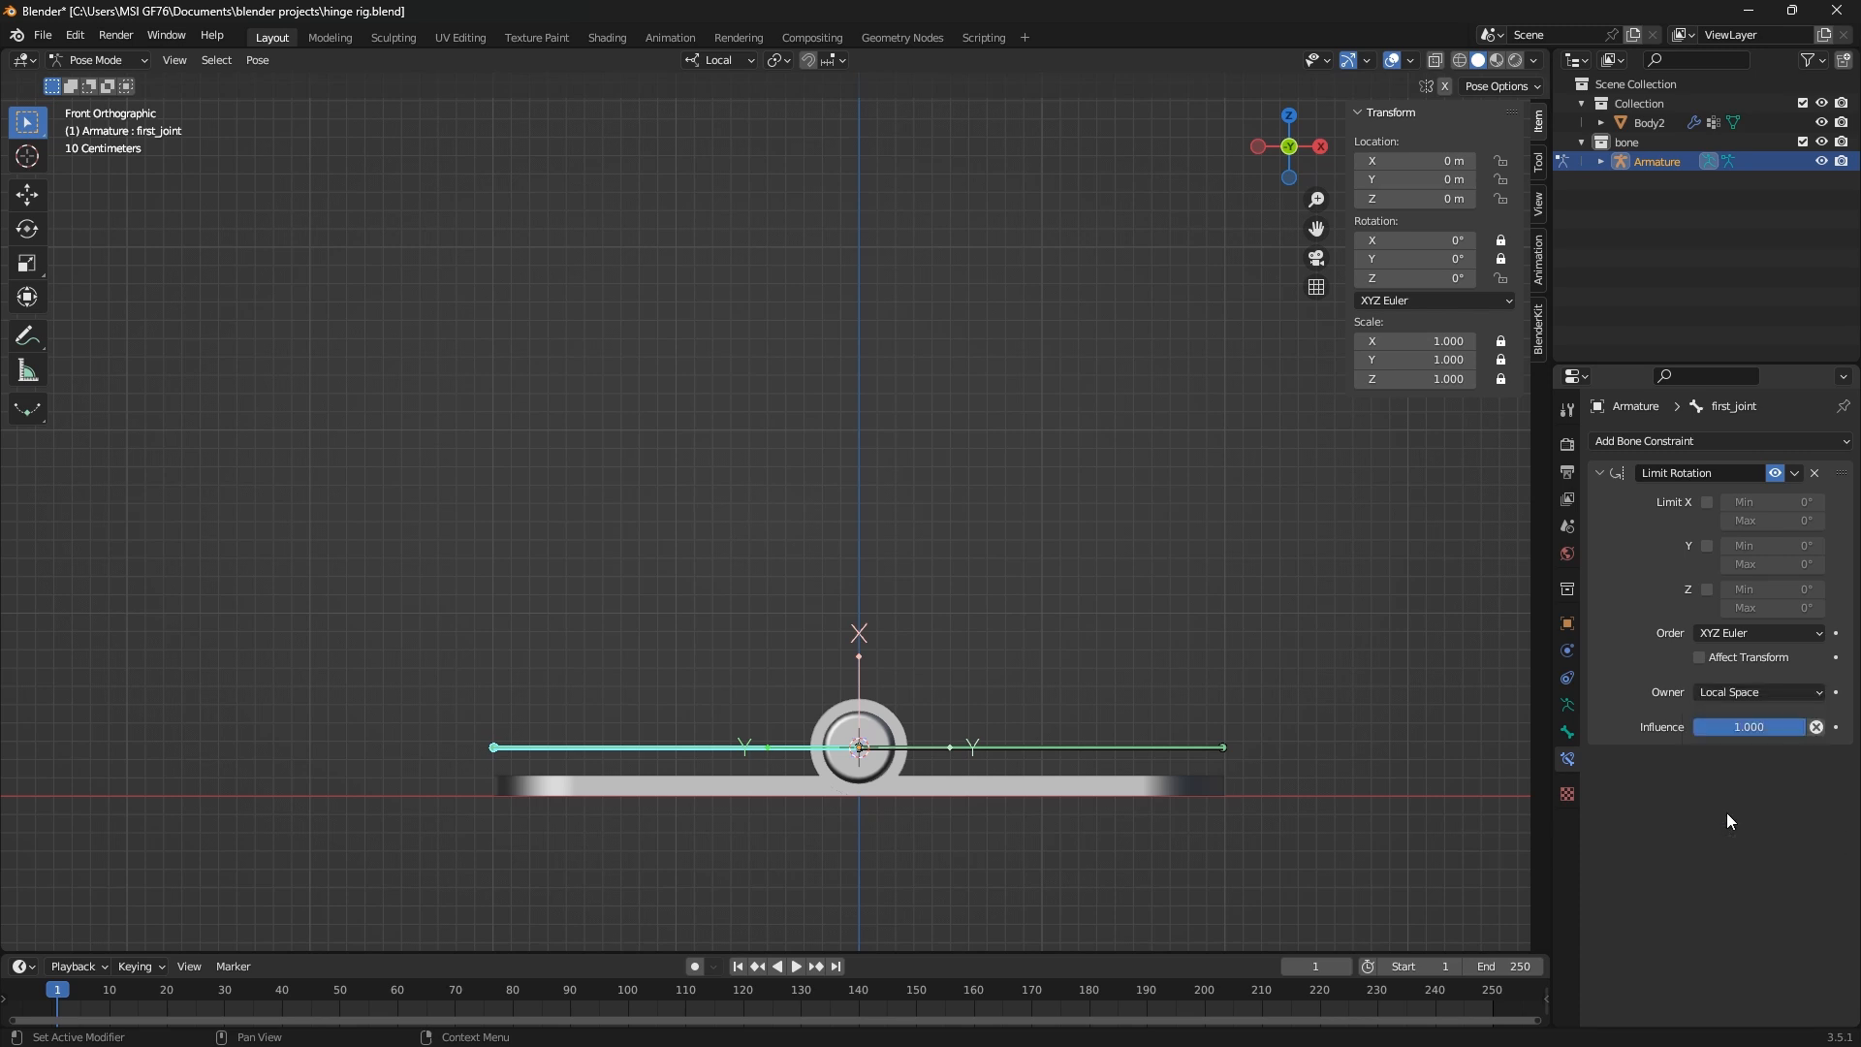
# Enable the constraint's Z limit, turn first_joint to -15° on Z, and try a limit minimum of 180°
pyautogui.click(1708, 589)
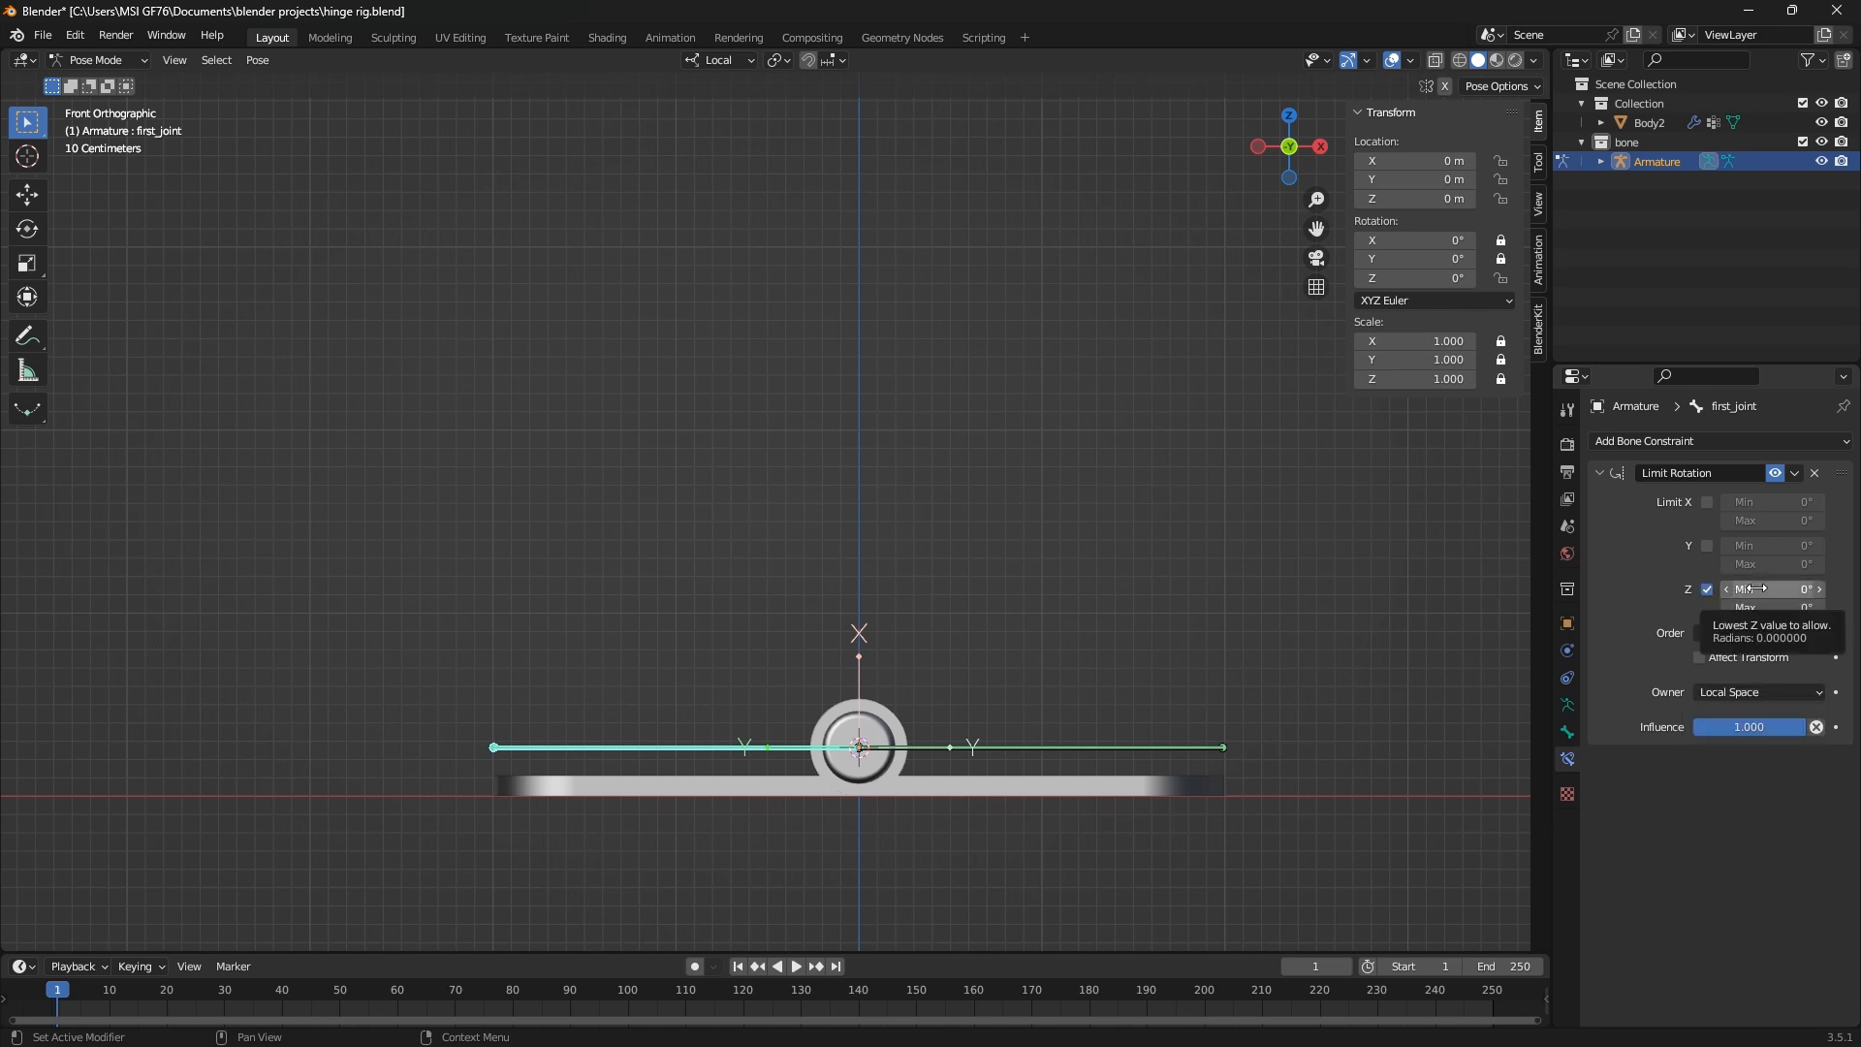
pyautogui.moveTo(1396, 278); pyautogui.dragTo(1424, 278)
pyautogui.click(1770, 595)
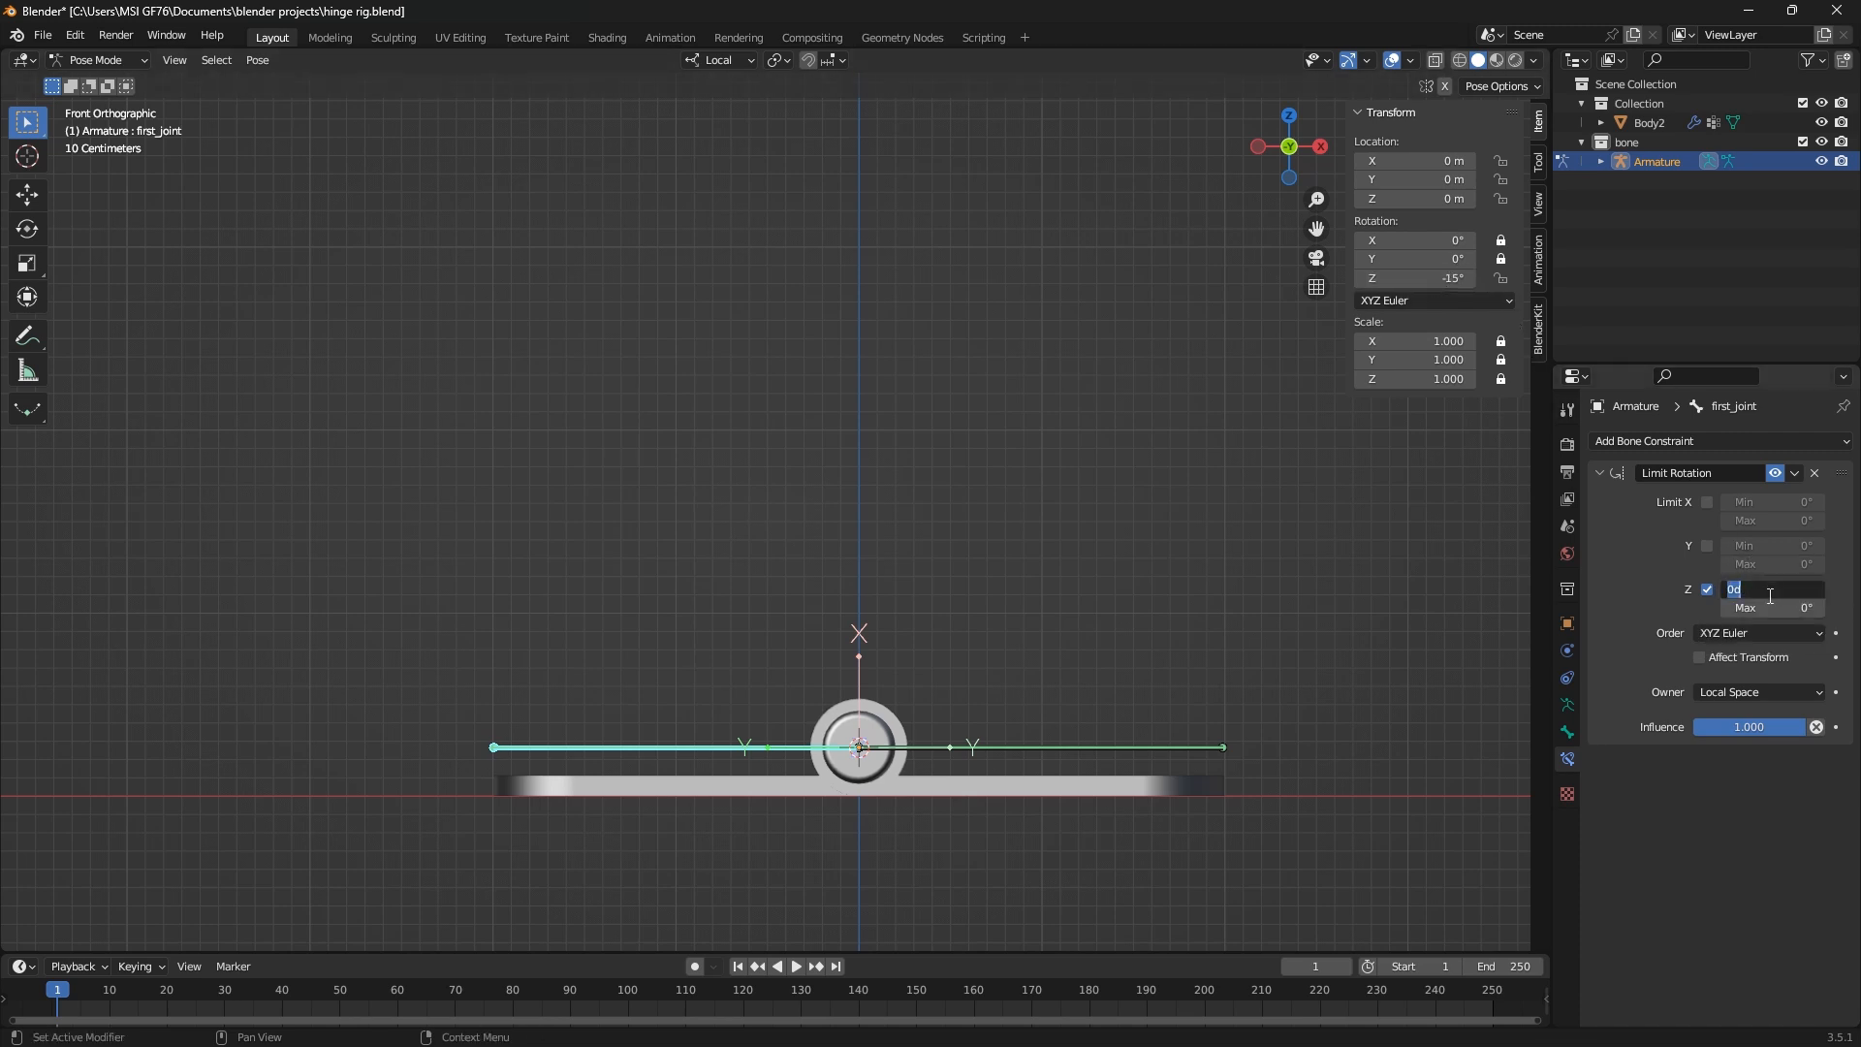
pyautogui.write('180')
pyautogui.press('Return')
pyautogui.press('r')
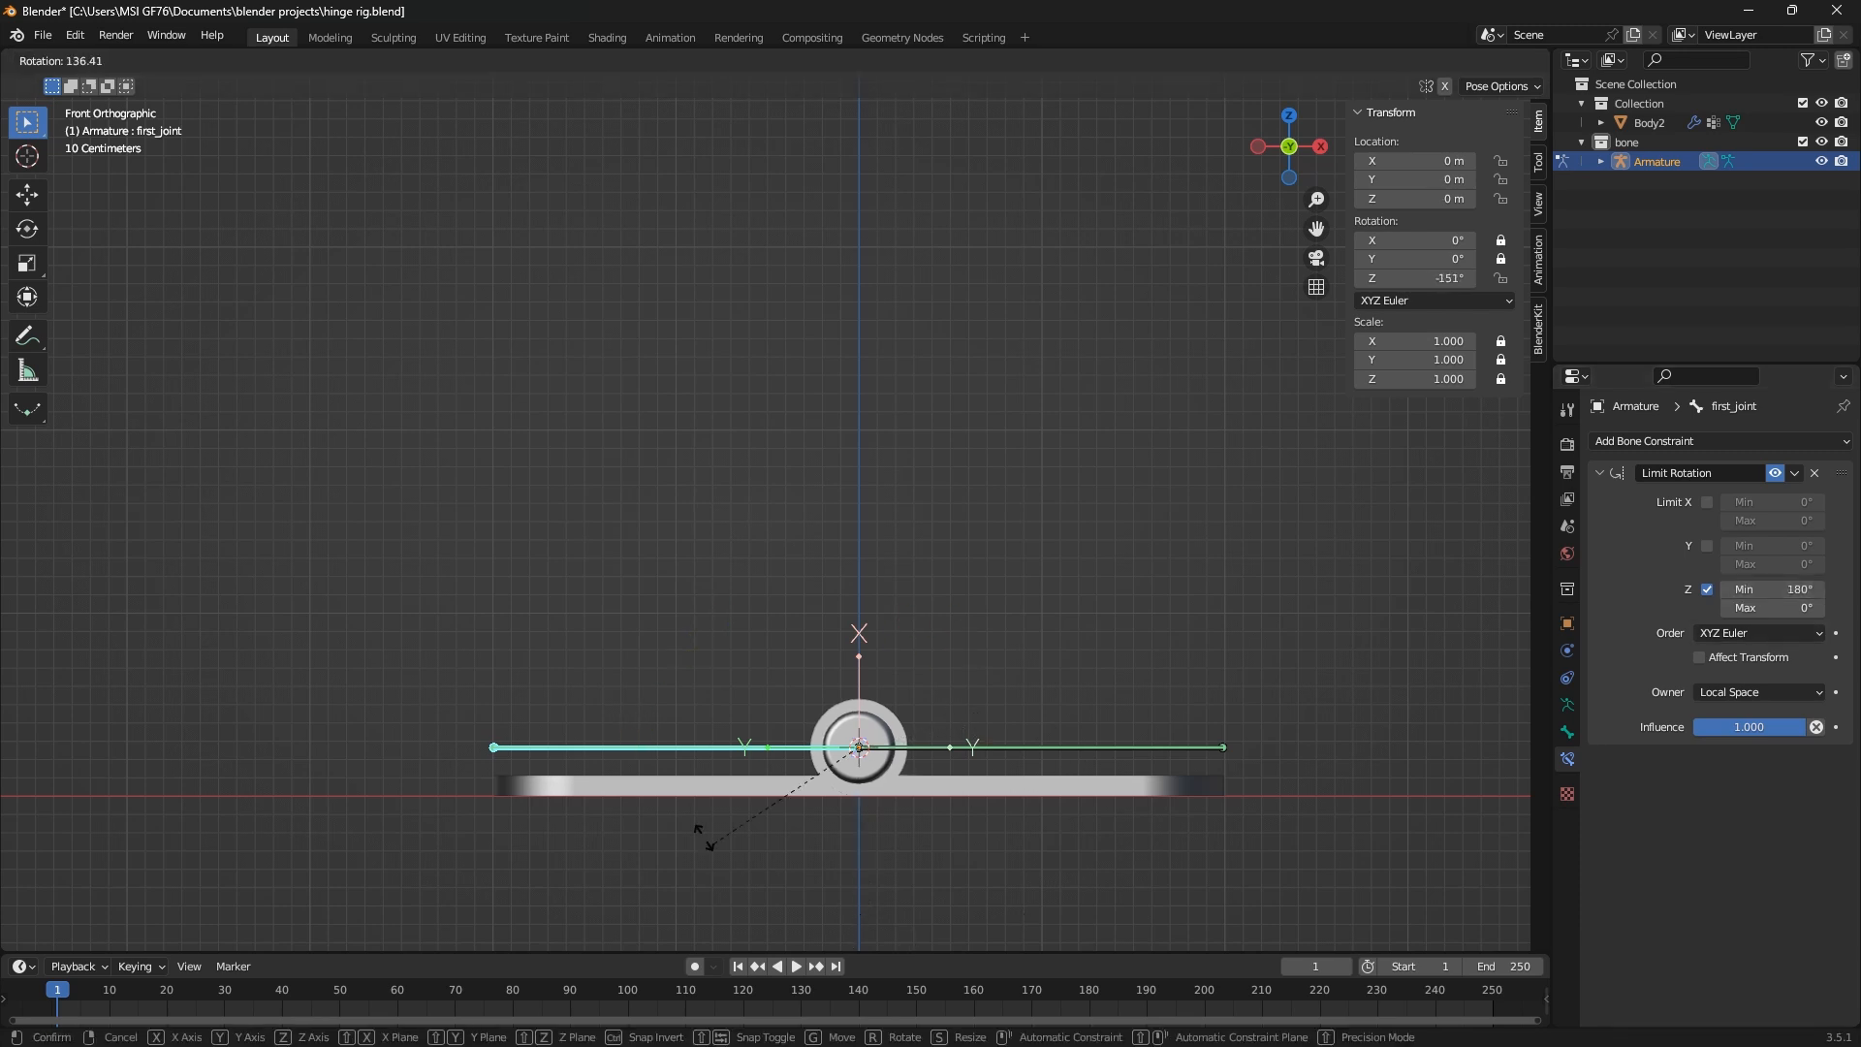
pyautogui.press('Escape')
# Set the Z limit minimum to -180° and test rotating first_joint
pyautogui.click(1749, 591)
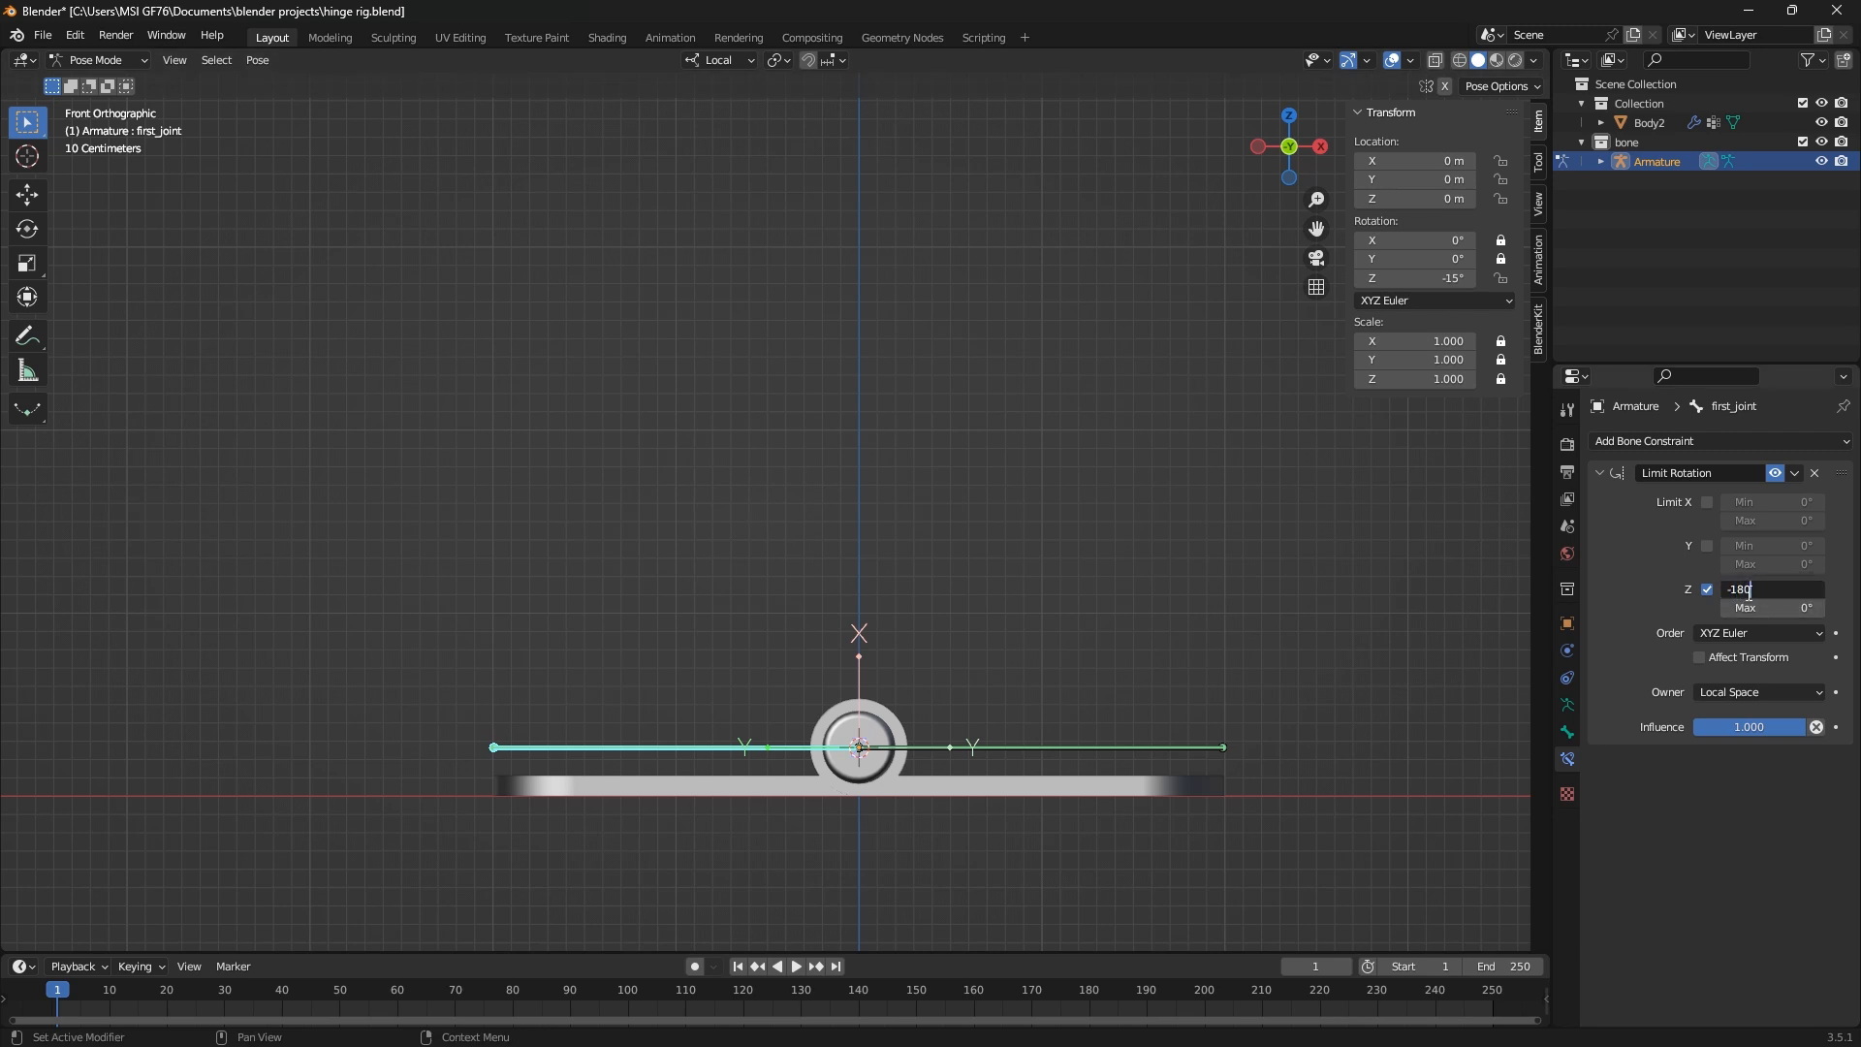
pyautogui.press('Return')
pyautogui.press('r')
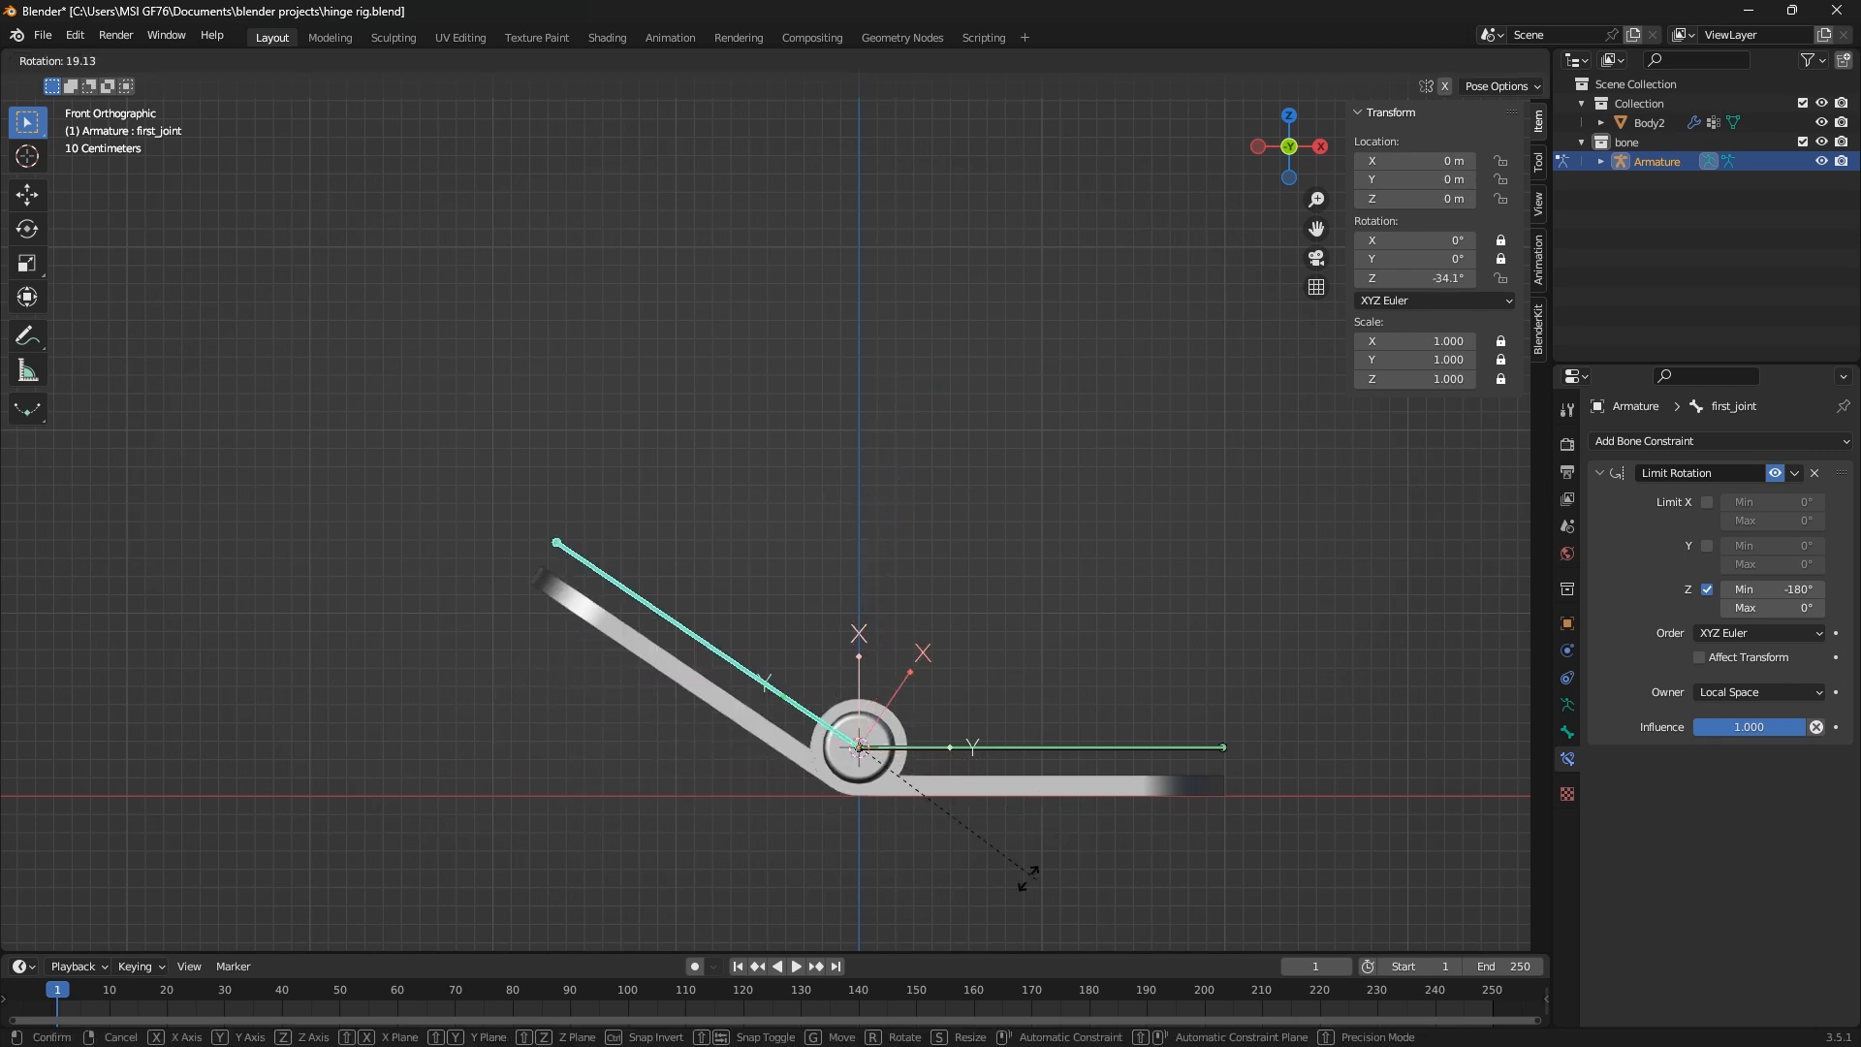
pyautogui.click(828, 754)
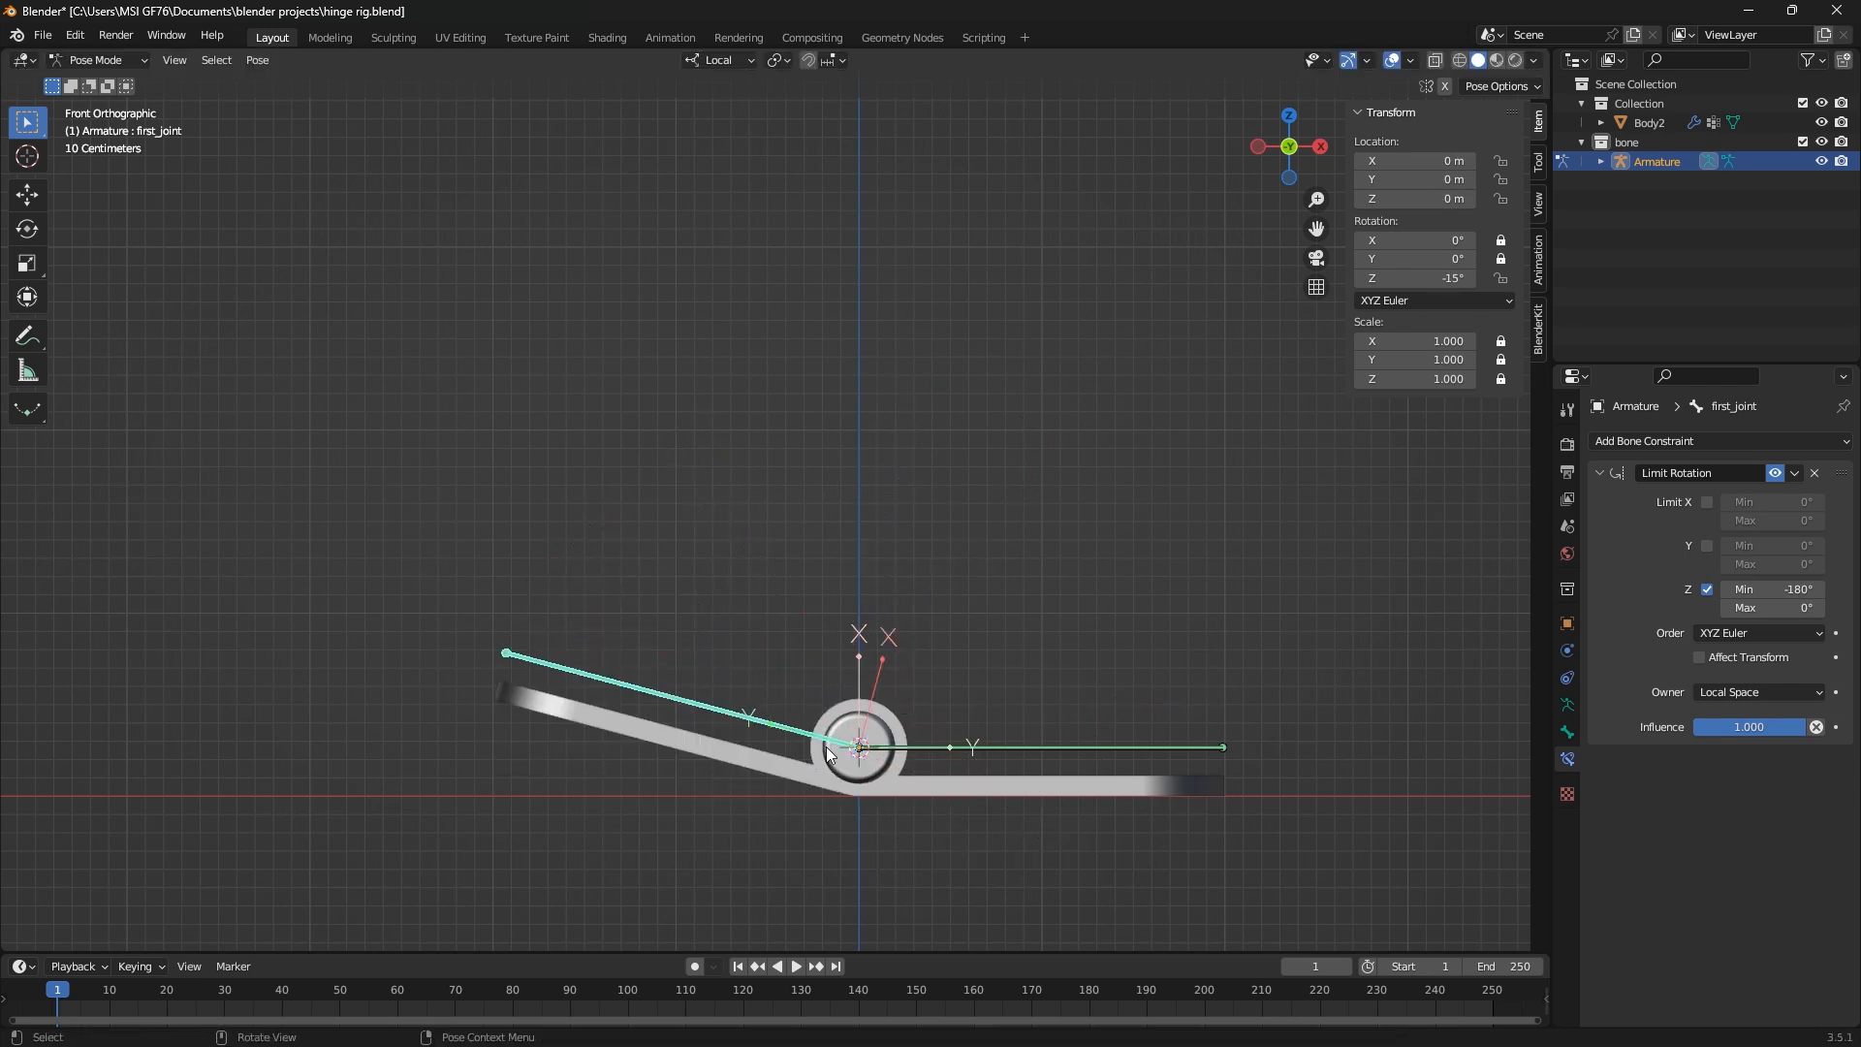
# Set the Z limit maximum to 60° and try rotating first_joint beyond it
pyautogui.click(1780, 609)
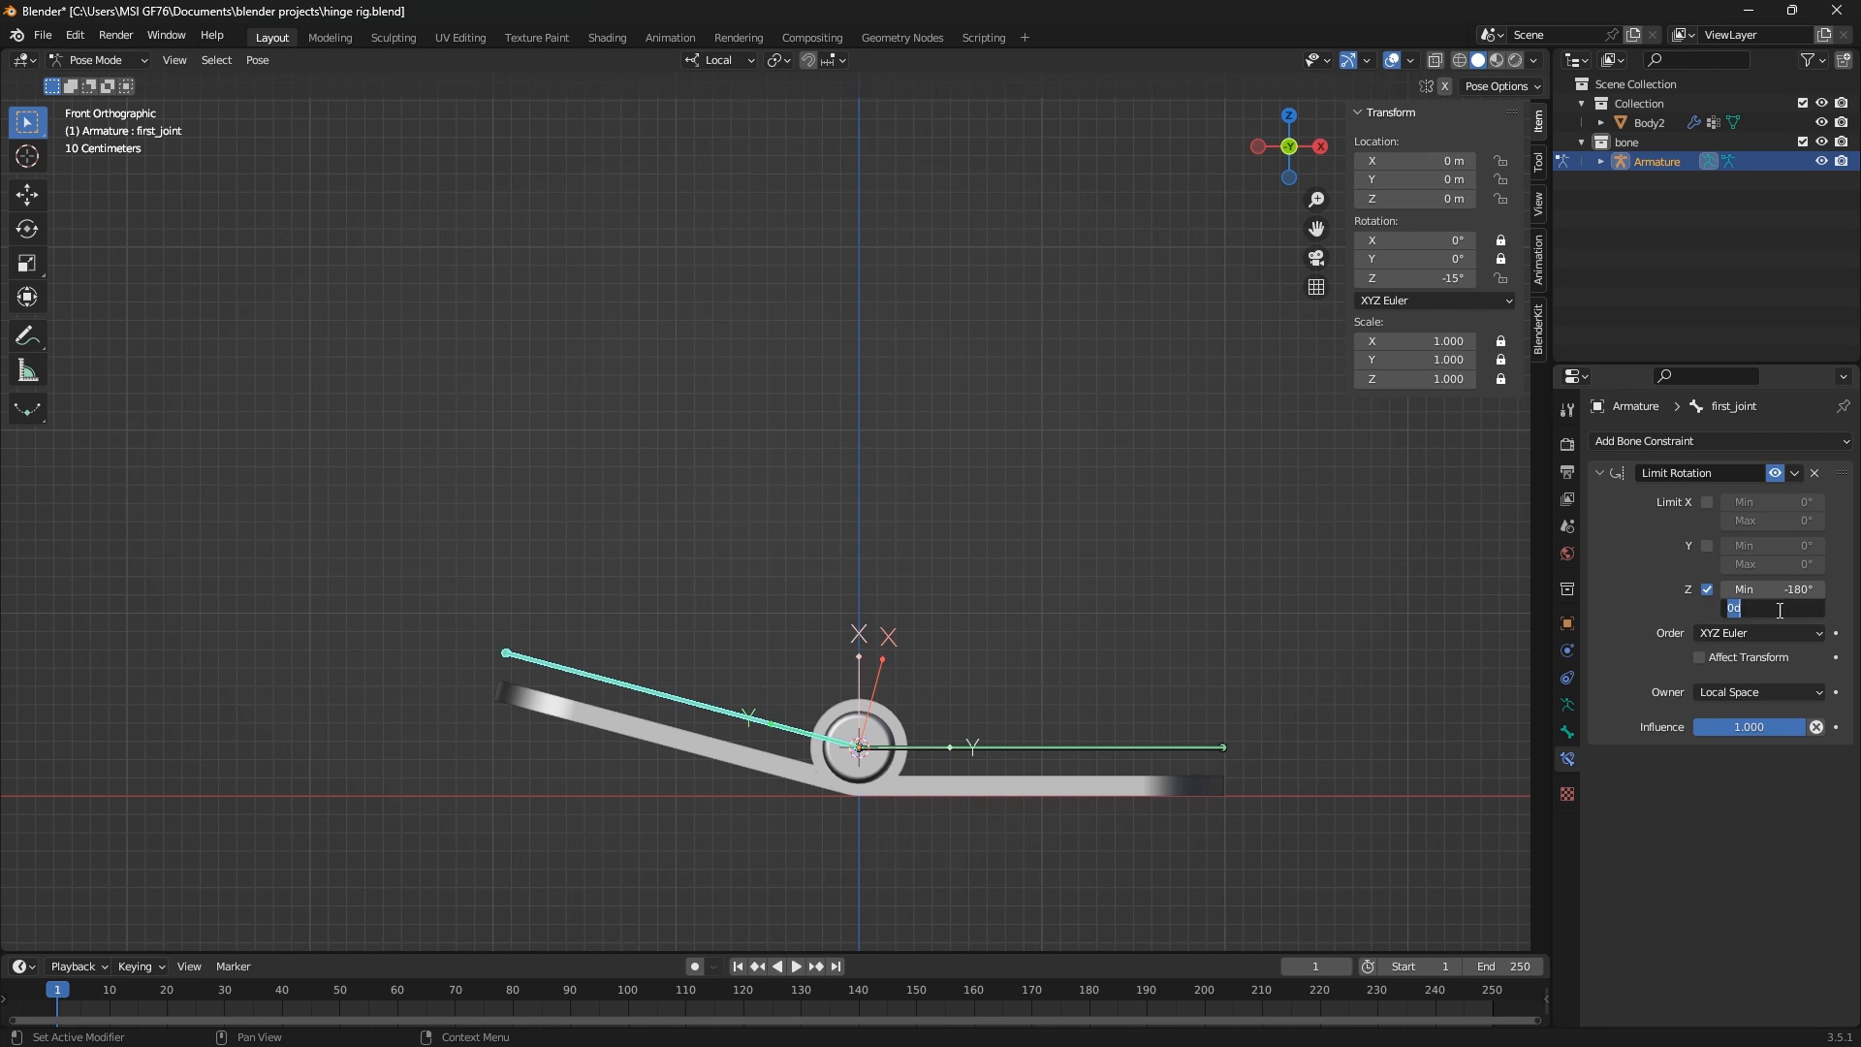
pyautogui.write('60')
pyautogui.press('Return')
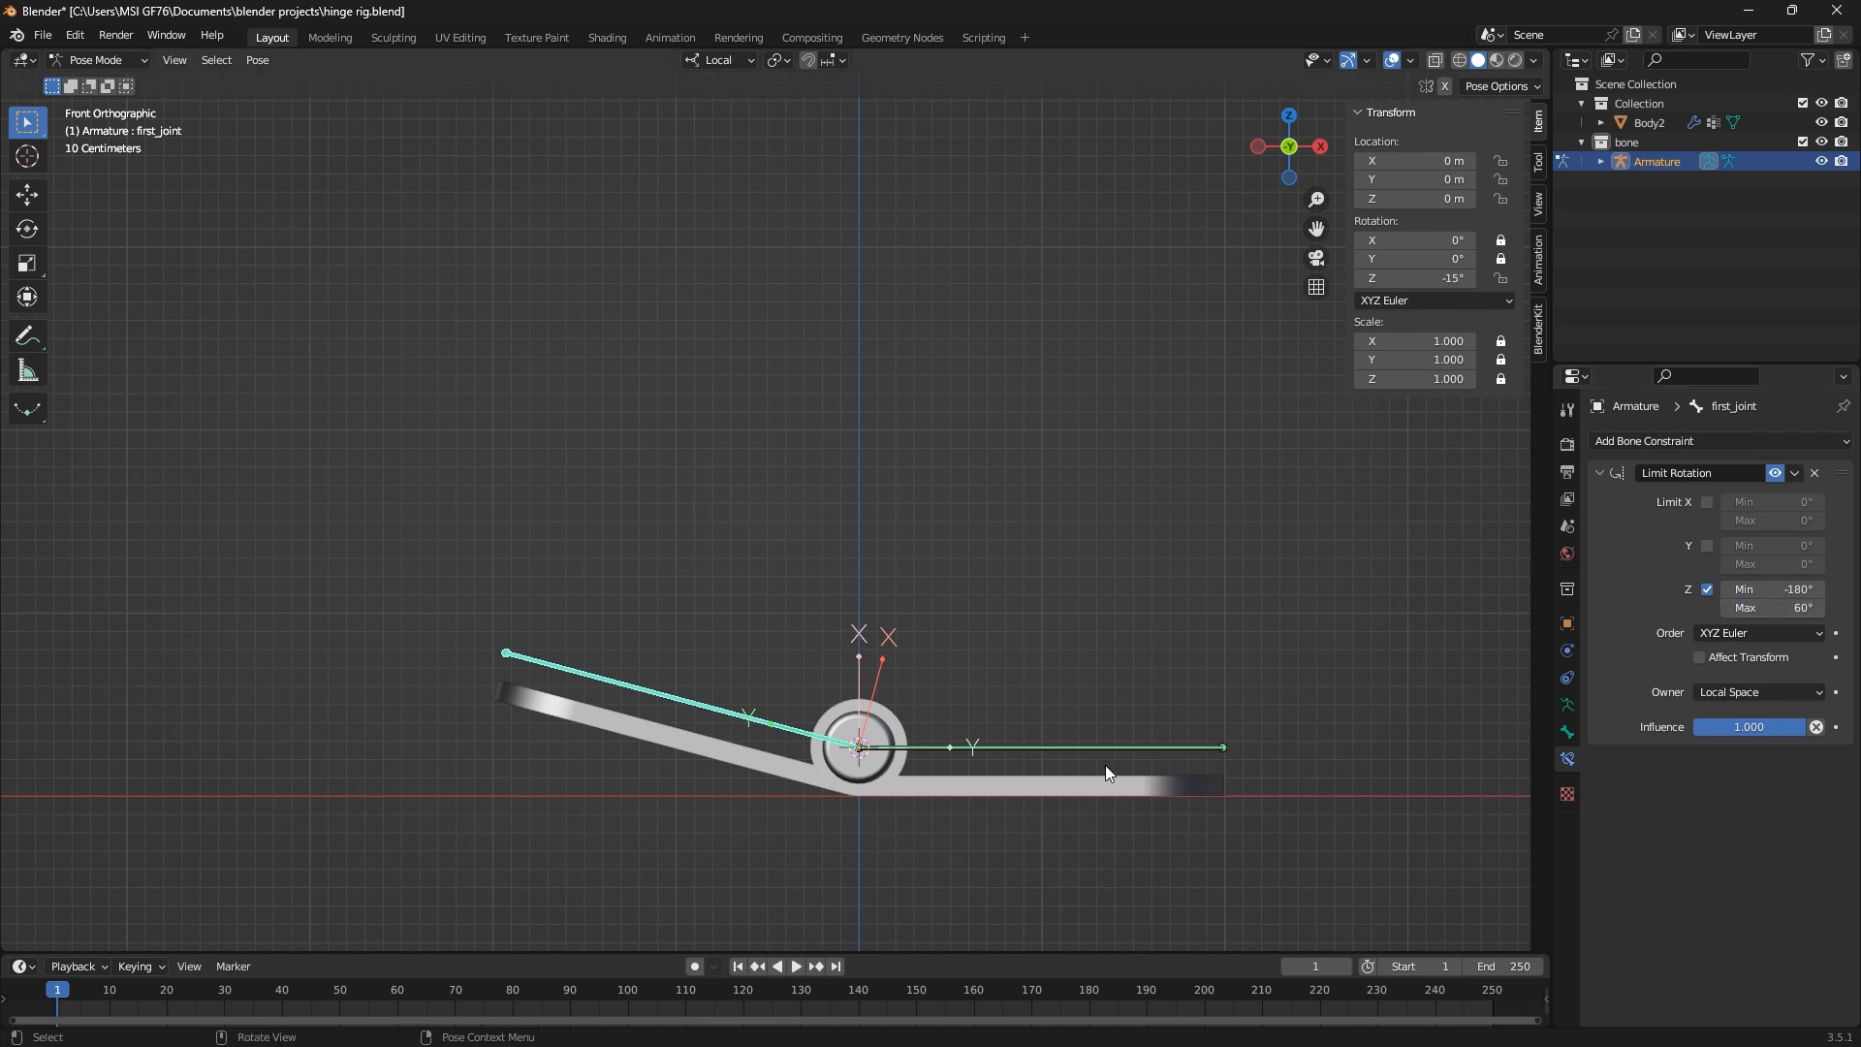
pyautogui.press('r')
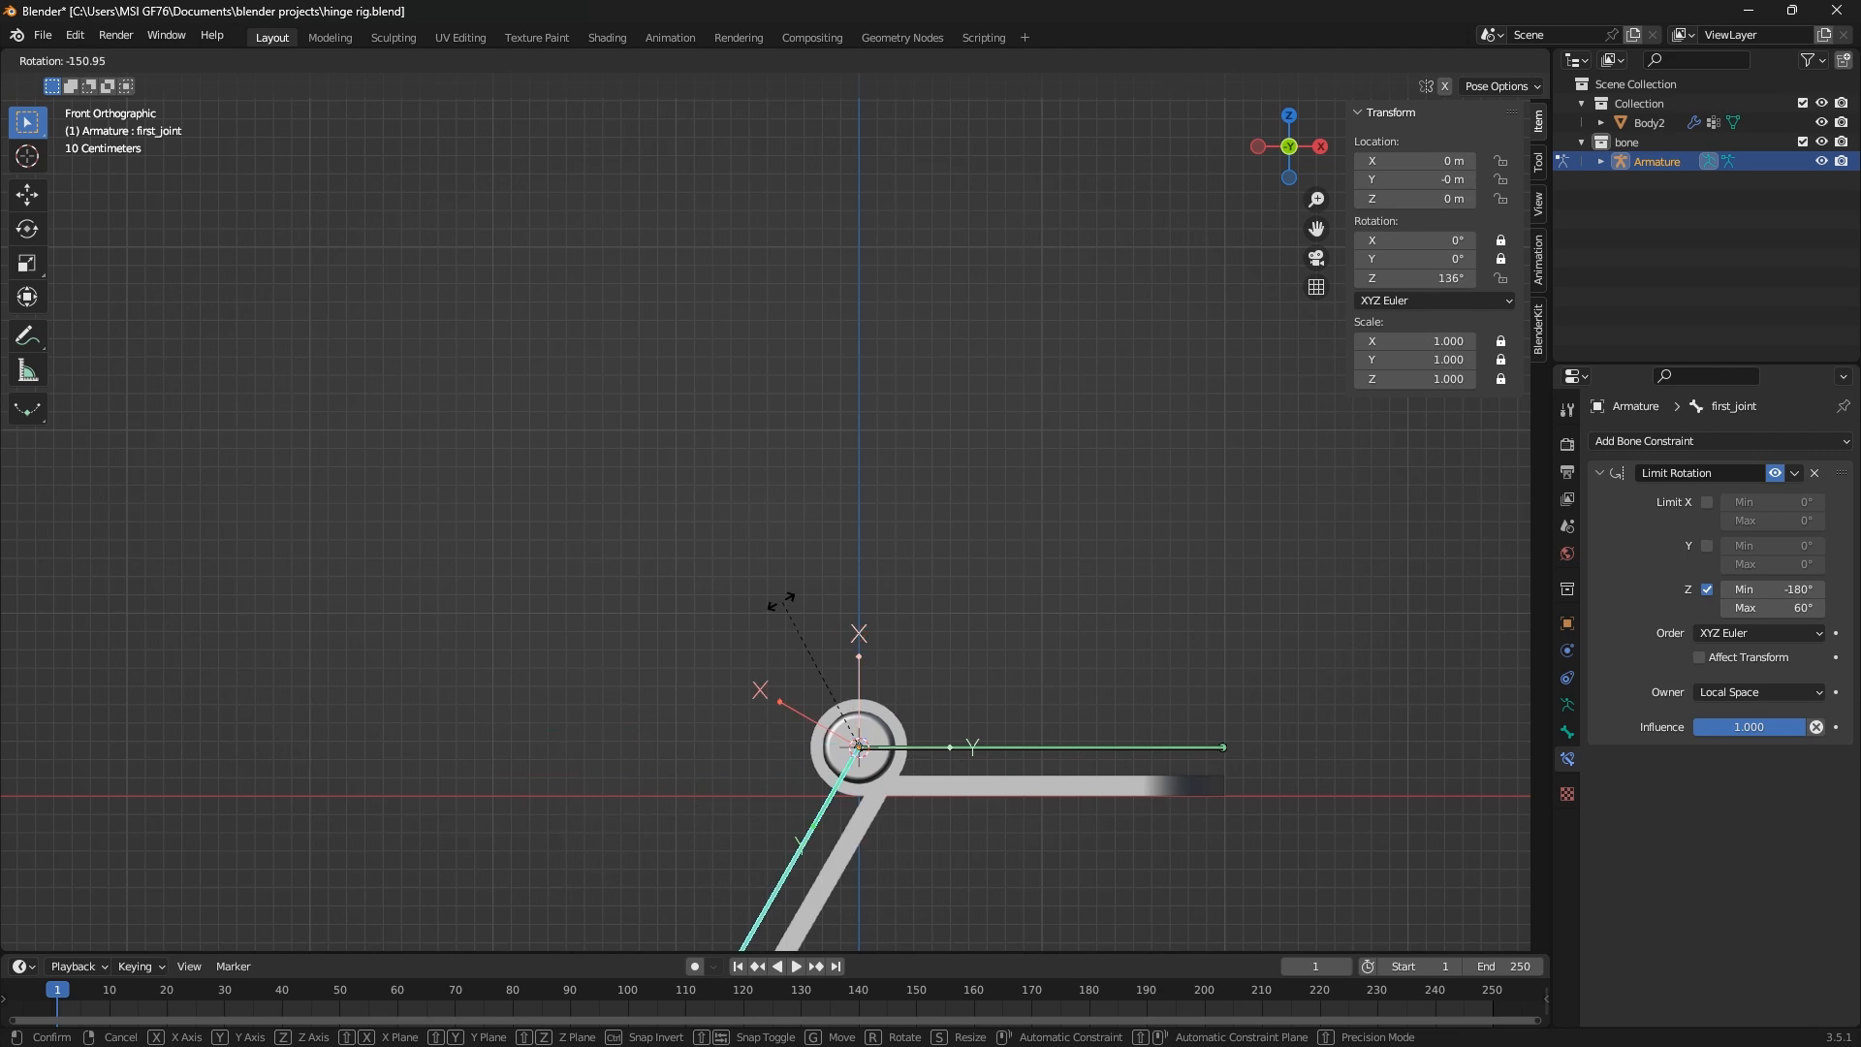
pyautogui.click(996, 749)
# Rotate first_joint back until its hinge leaf lies level with the other leaf, fine-tuning the angle
pyautogui.press('r')
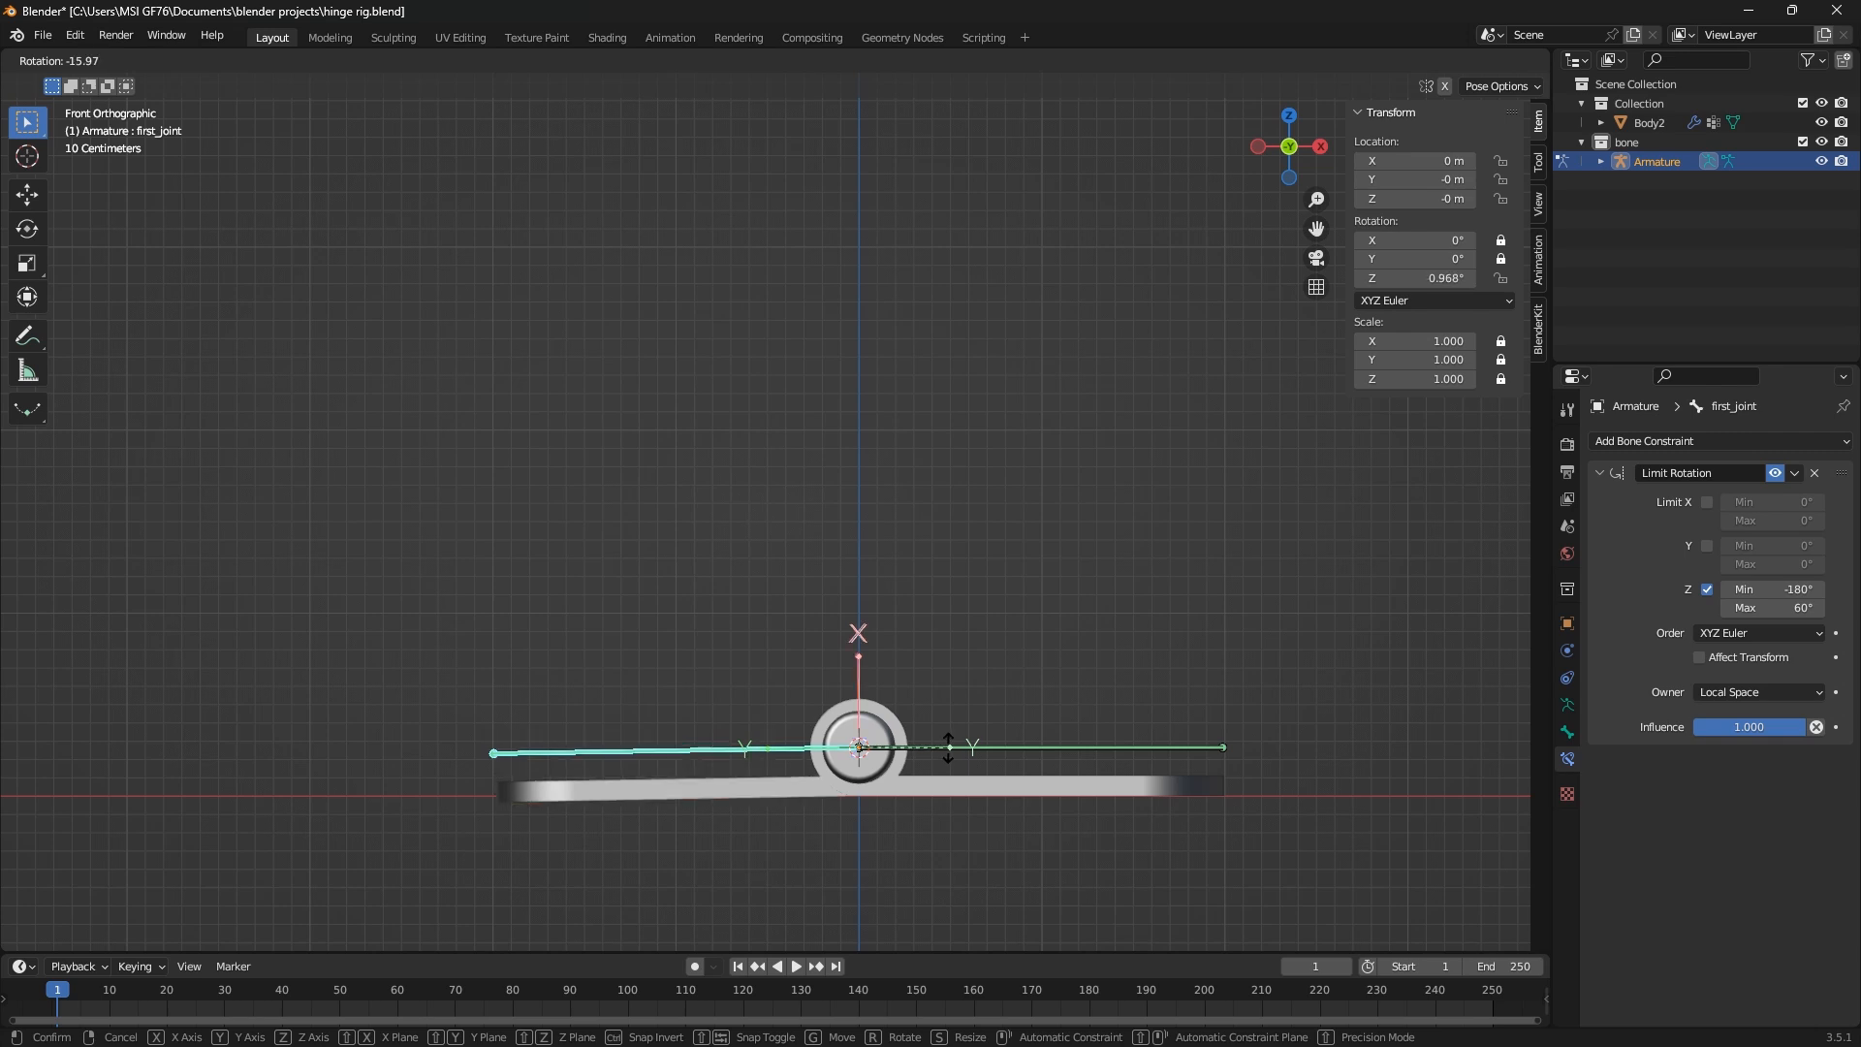
pyautogui.click(956, 747)
pyautogui.scroll(5, 456, 873)
pyautogui.press('r')
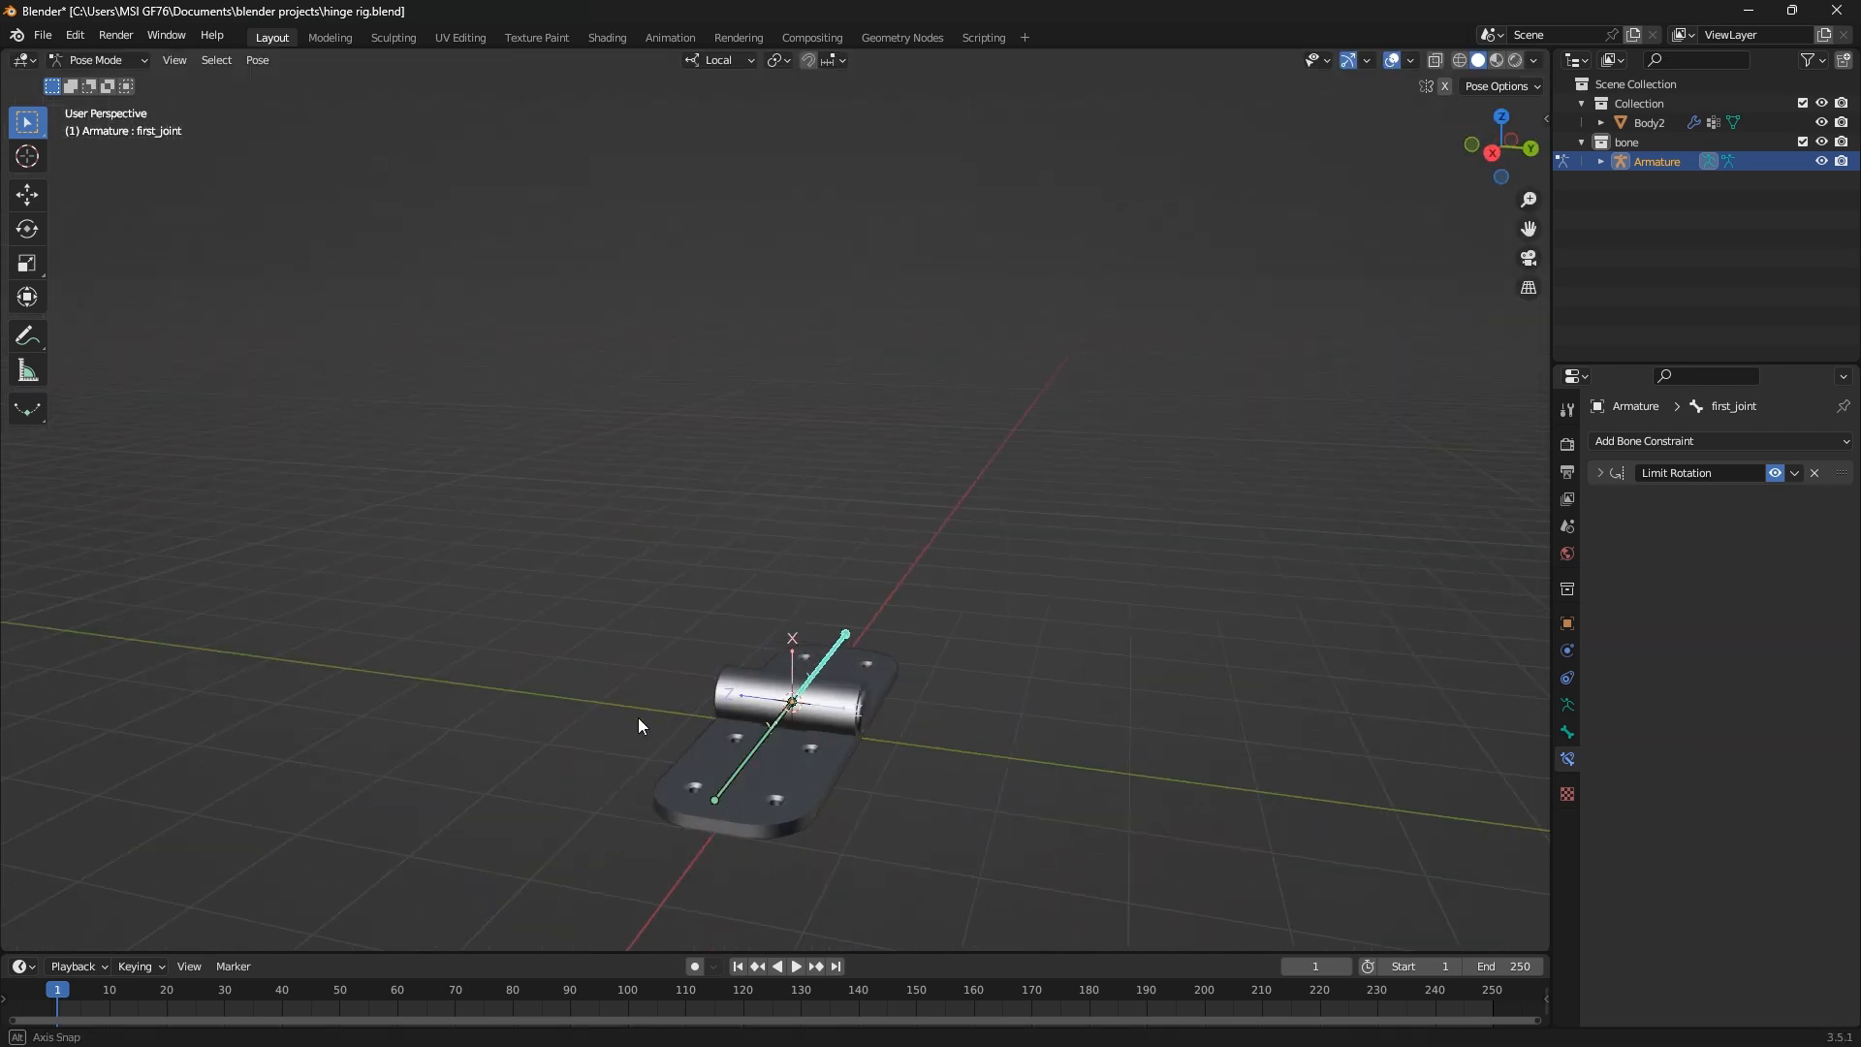
pyautogui.moveTo(638, 717); pyautogui.dragTo(934, 741, button='middle')
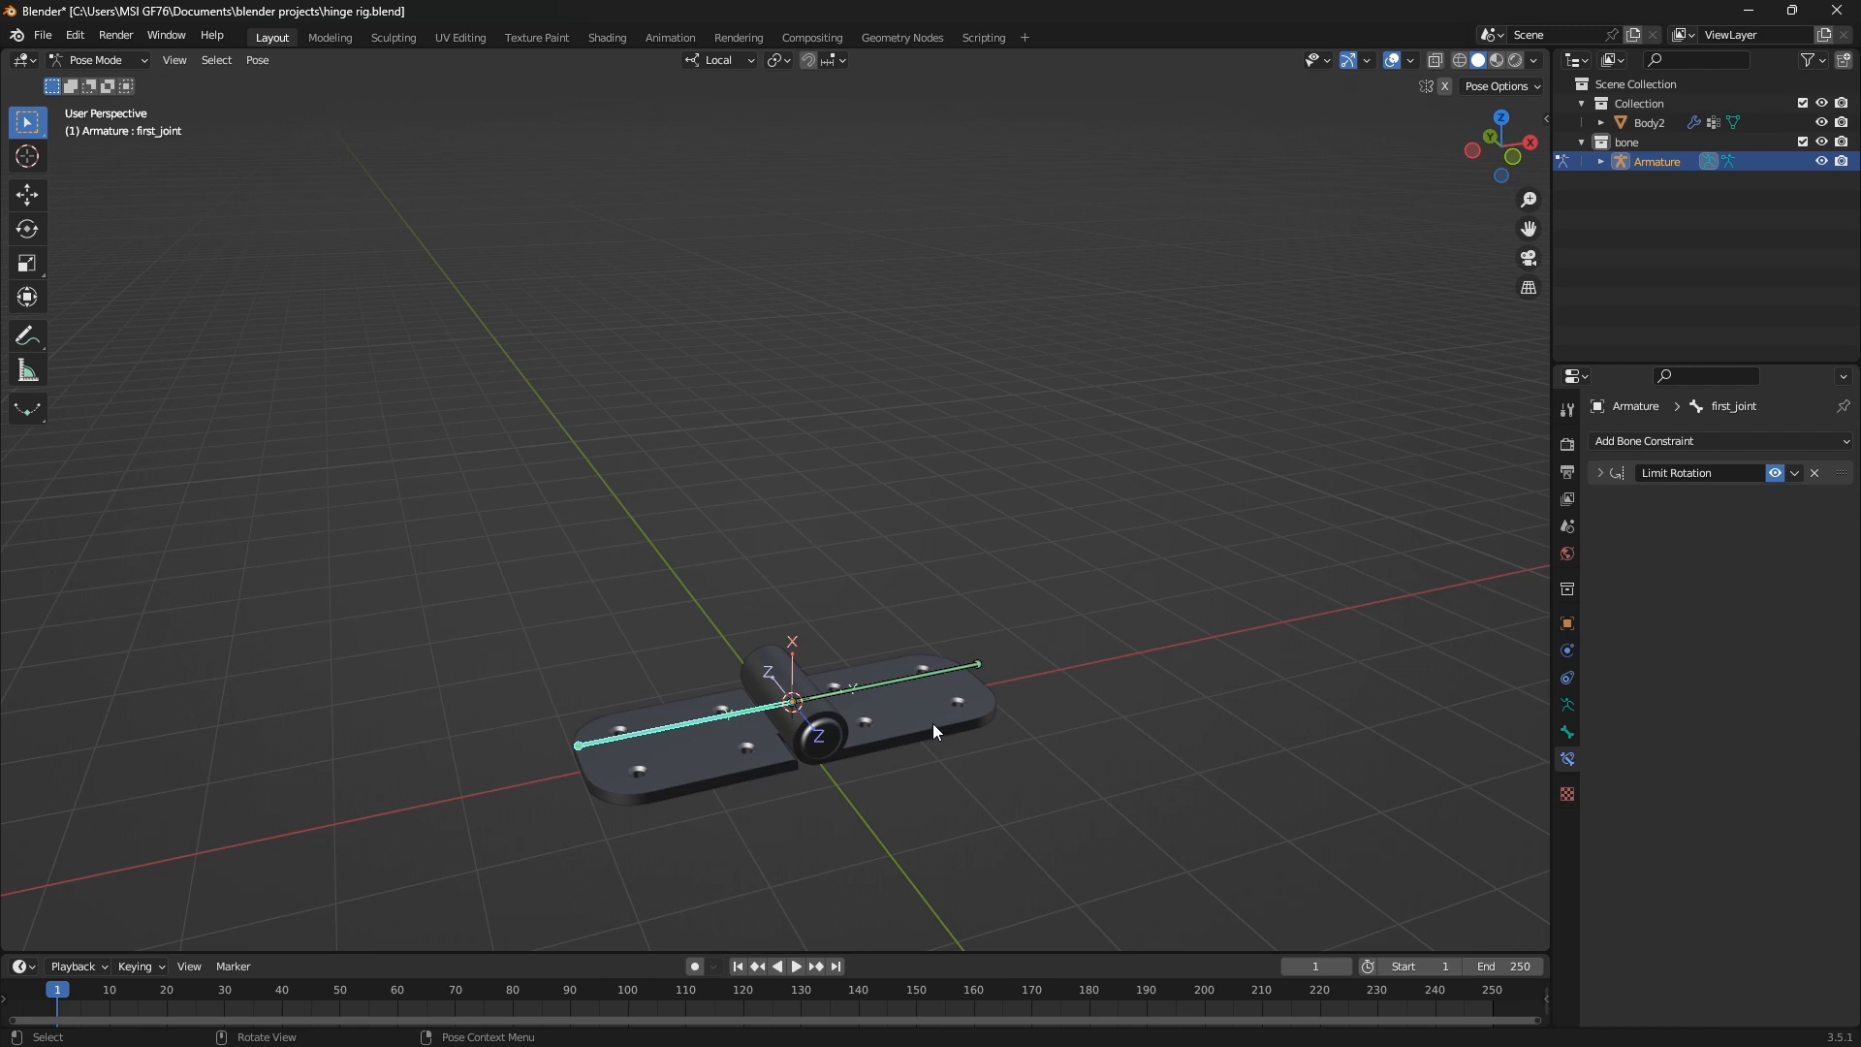
# Switch the armature to Object Mode and add a mesh circle at the hinge pivot
pyautogui.click(107, 61)
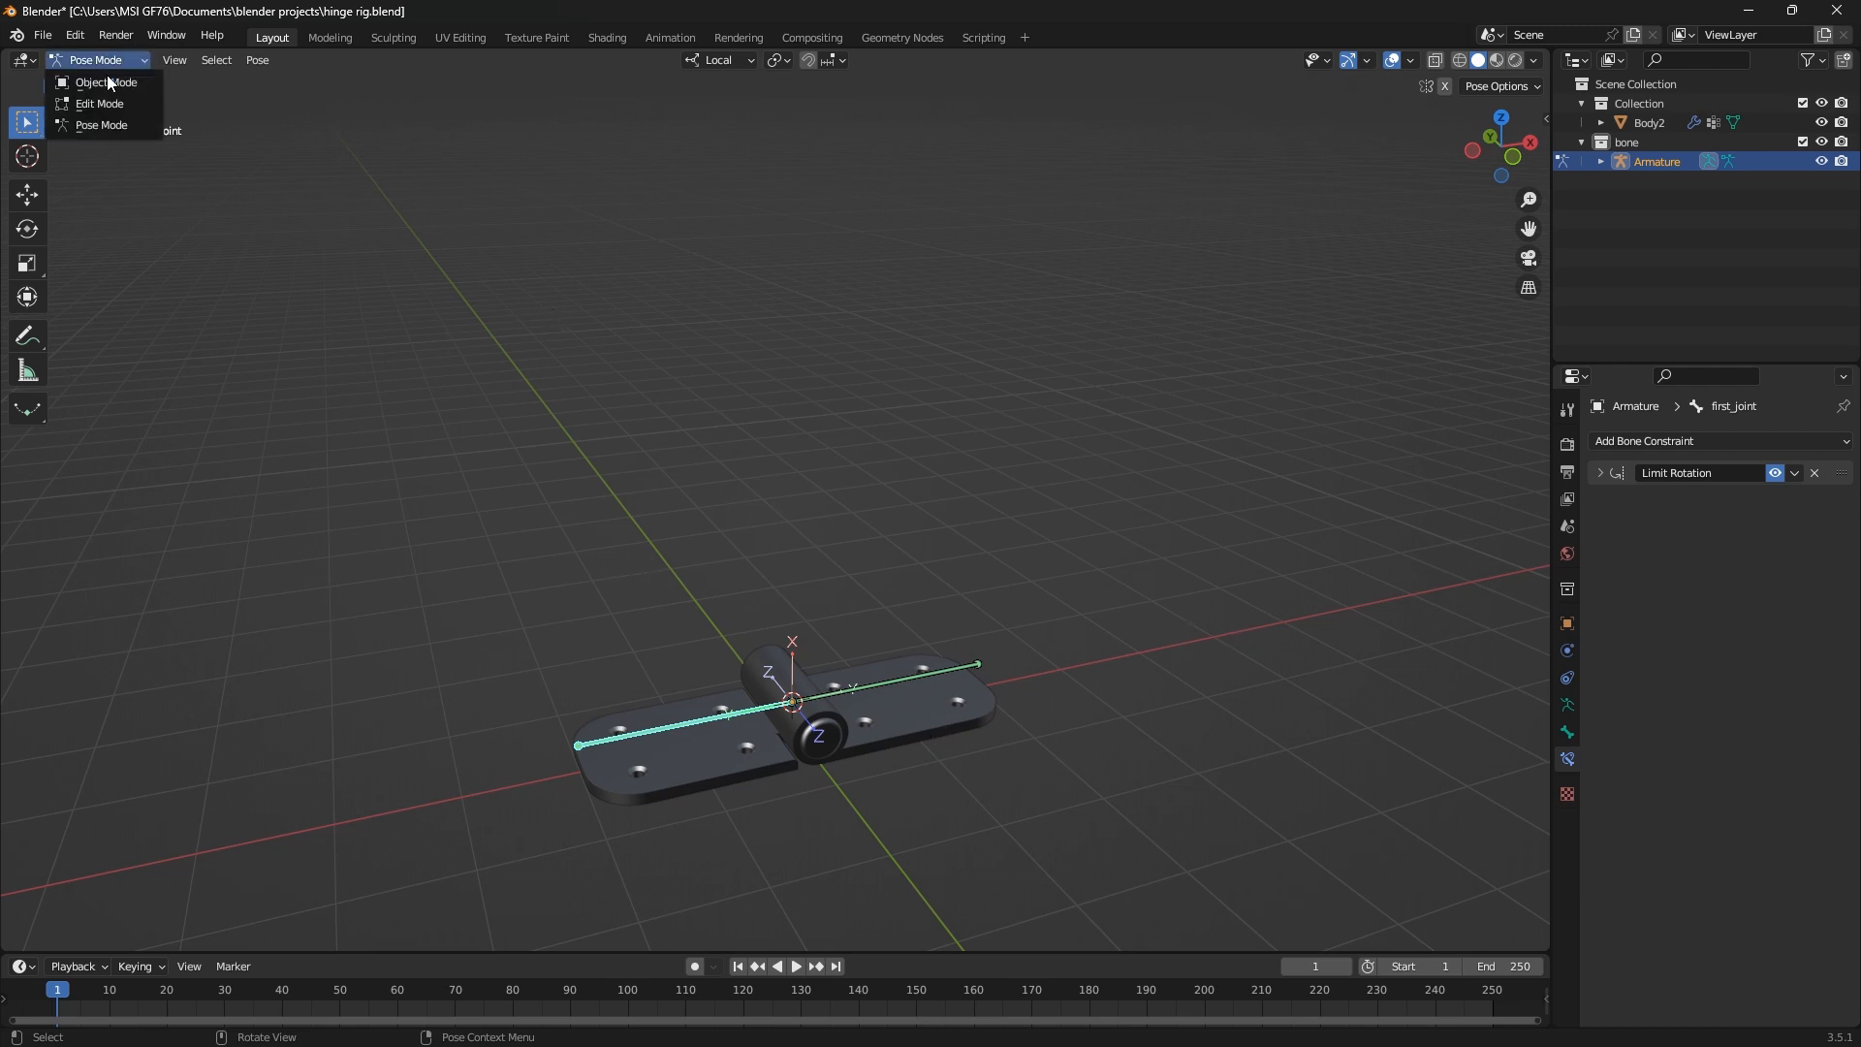
pyautogui.click(107, 74)
pyautogui.moveTo(789, 548); pyautogui.dragTo(936, 739, button='middle')
pyautogui.scroll(3, 934, 737)
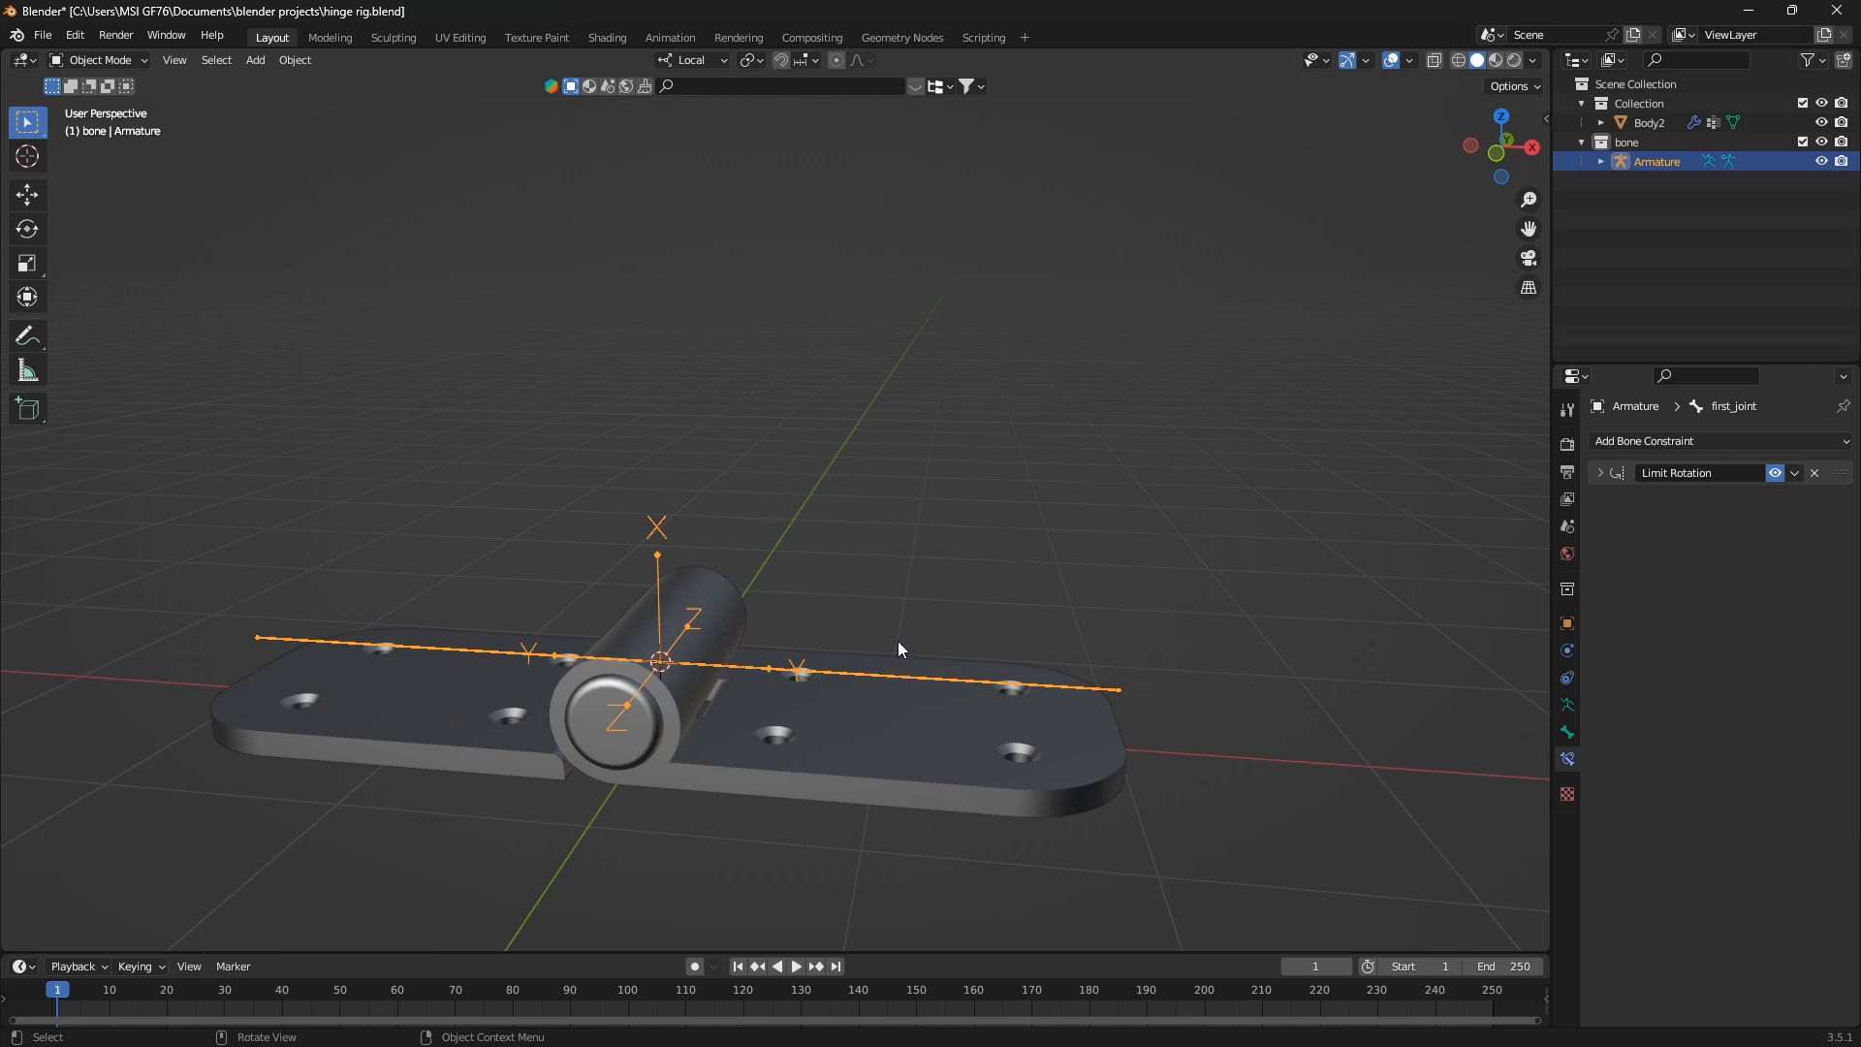
pyautogui.hotkey('shift', 'a')
pyautogui.moveTo(836, 494)
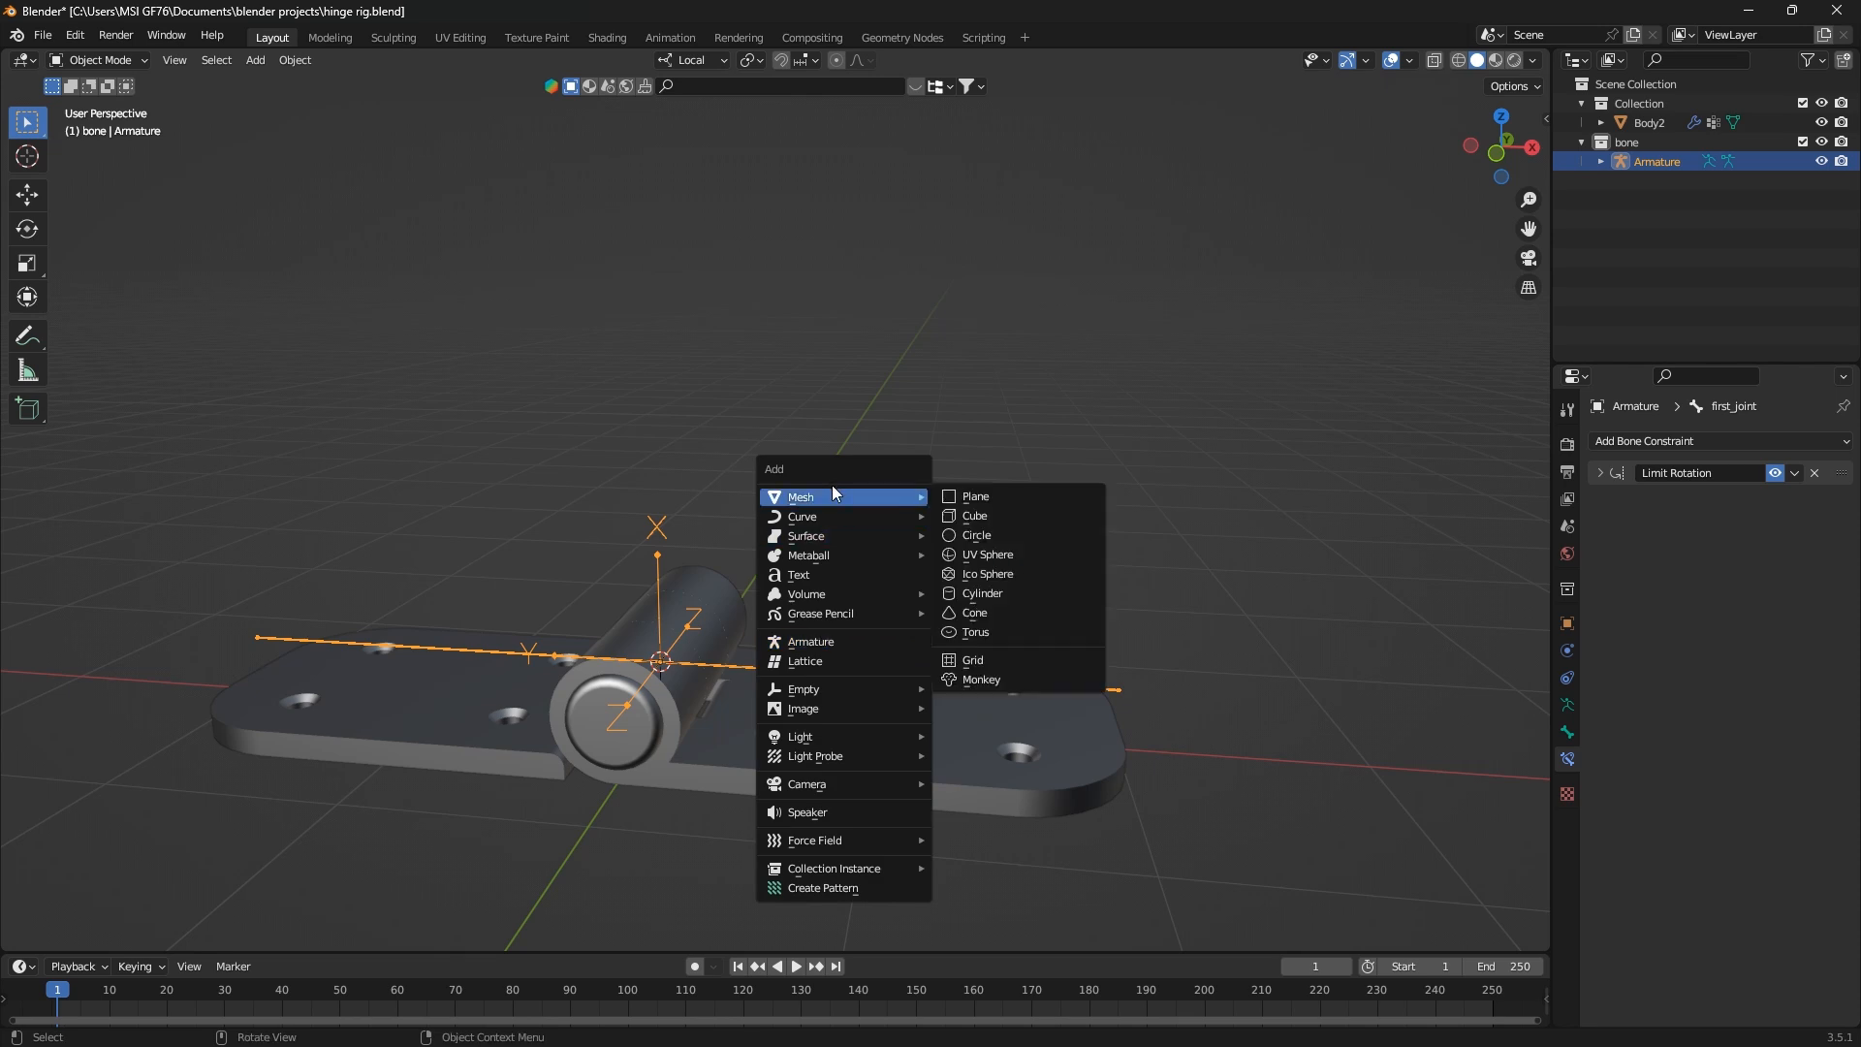
pyautogui.click(1014, 535)
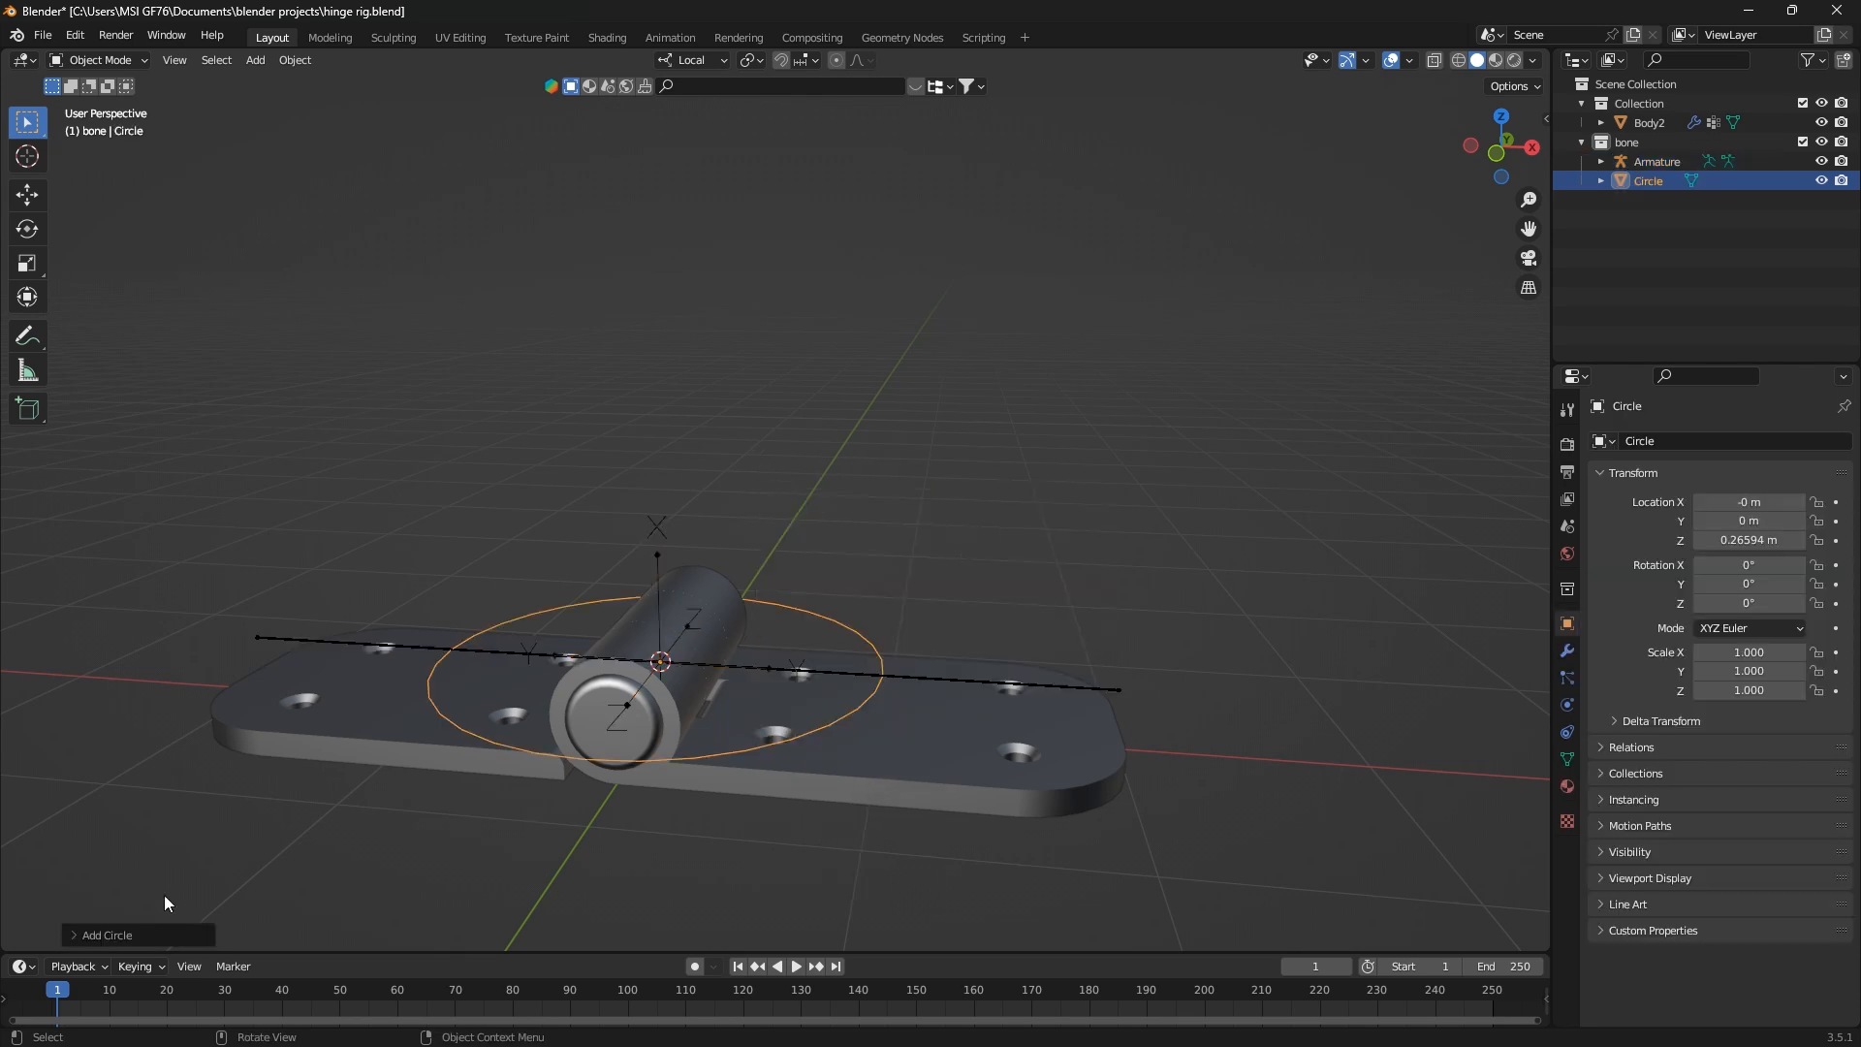
# Reduce the new circle to 6 vertices
pyautogui.click(81, 935)
pyautogui.click(279, 724)
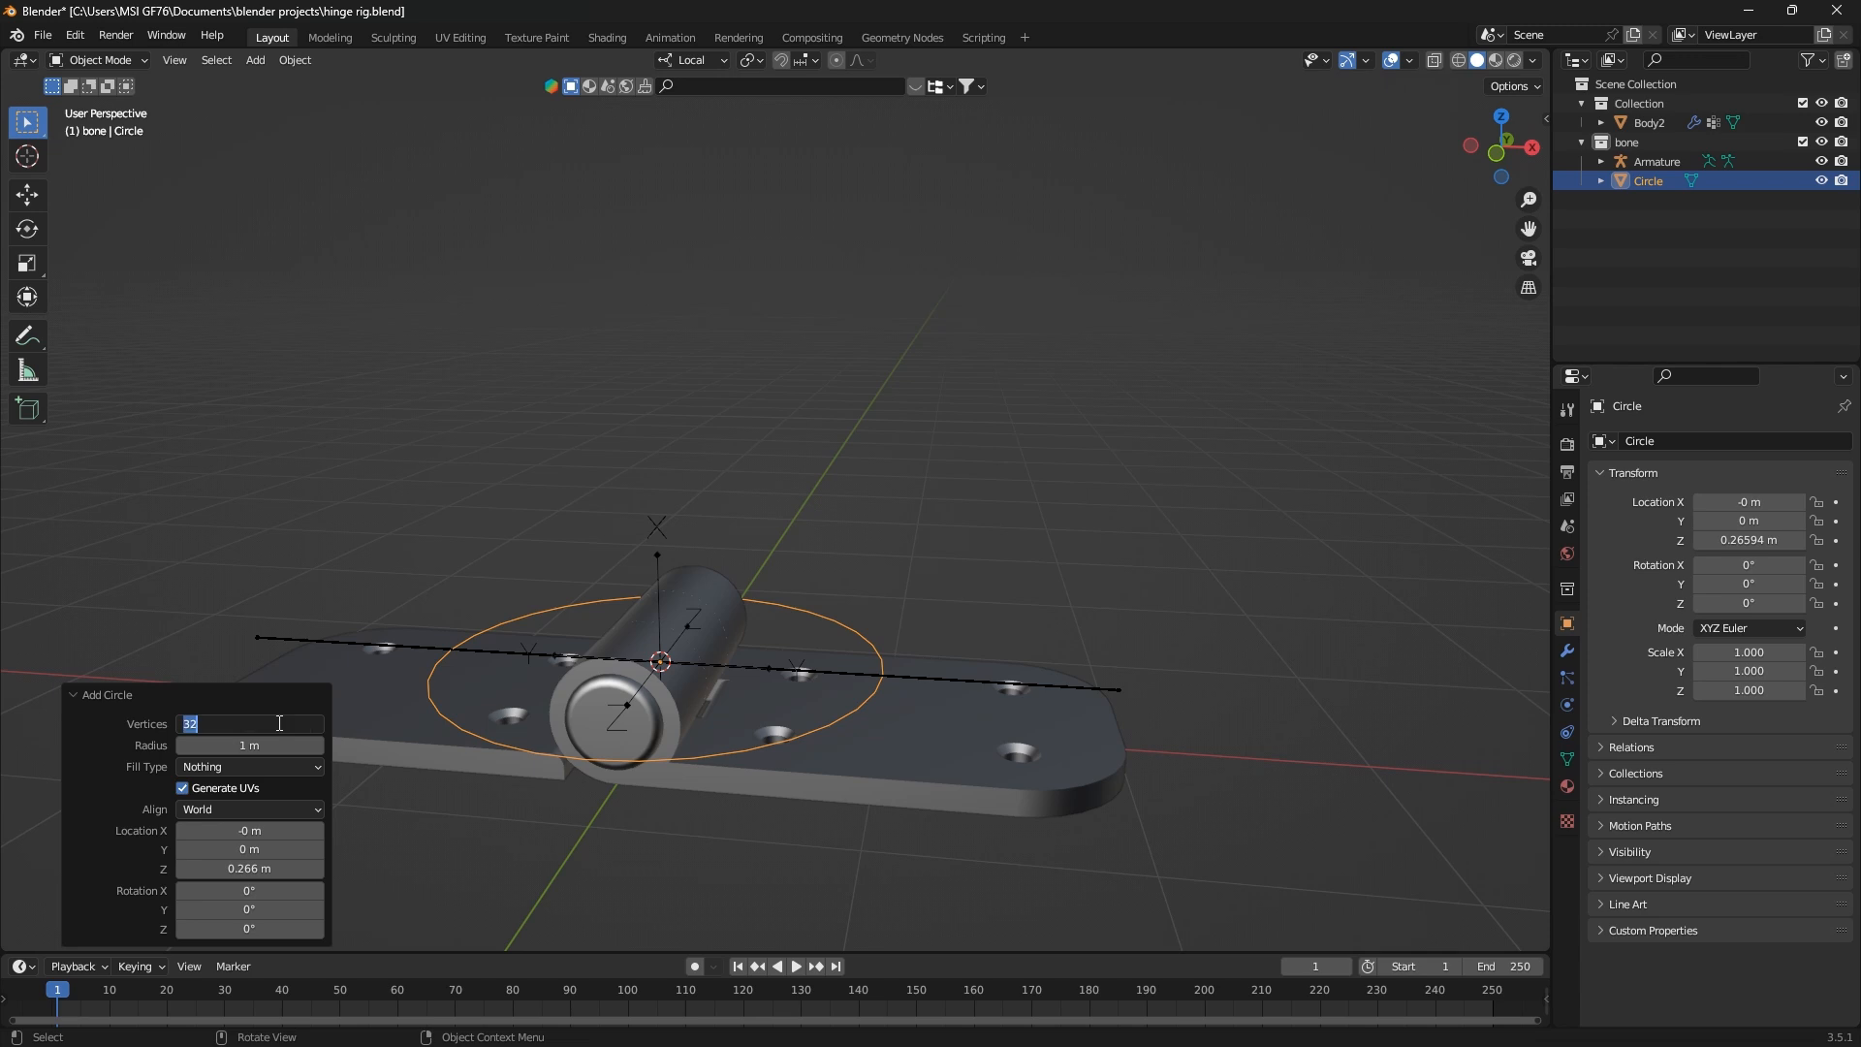
pyautogui.write('6')
pyautogui.press('Return')
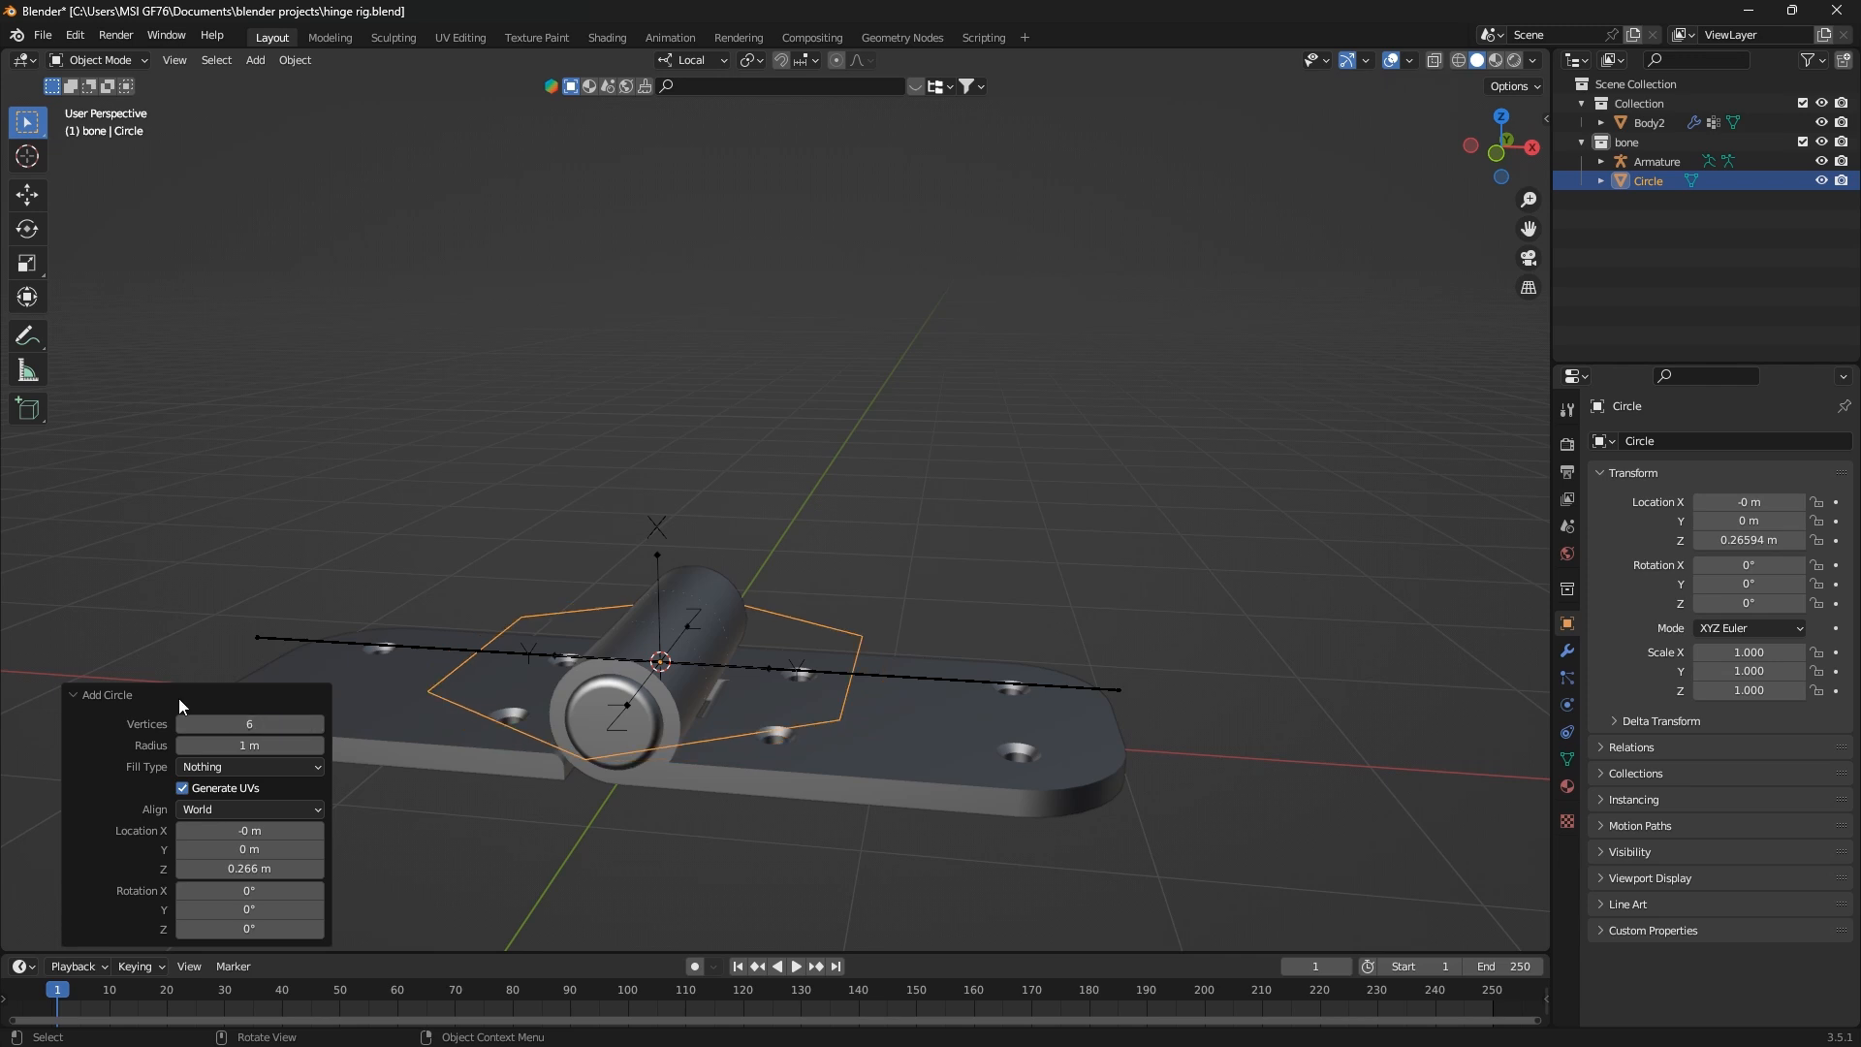
# Add a second mesh circle with 6 vertices at the hinge pivot
pyautogui.click(87, 696)
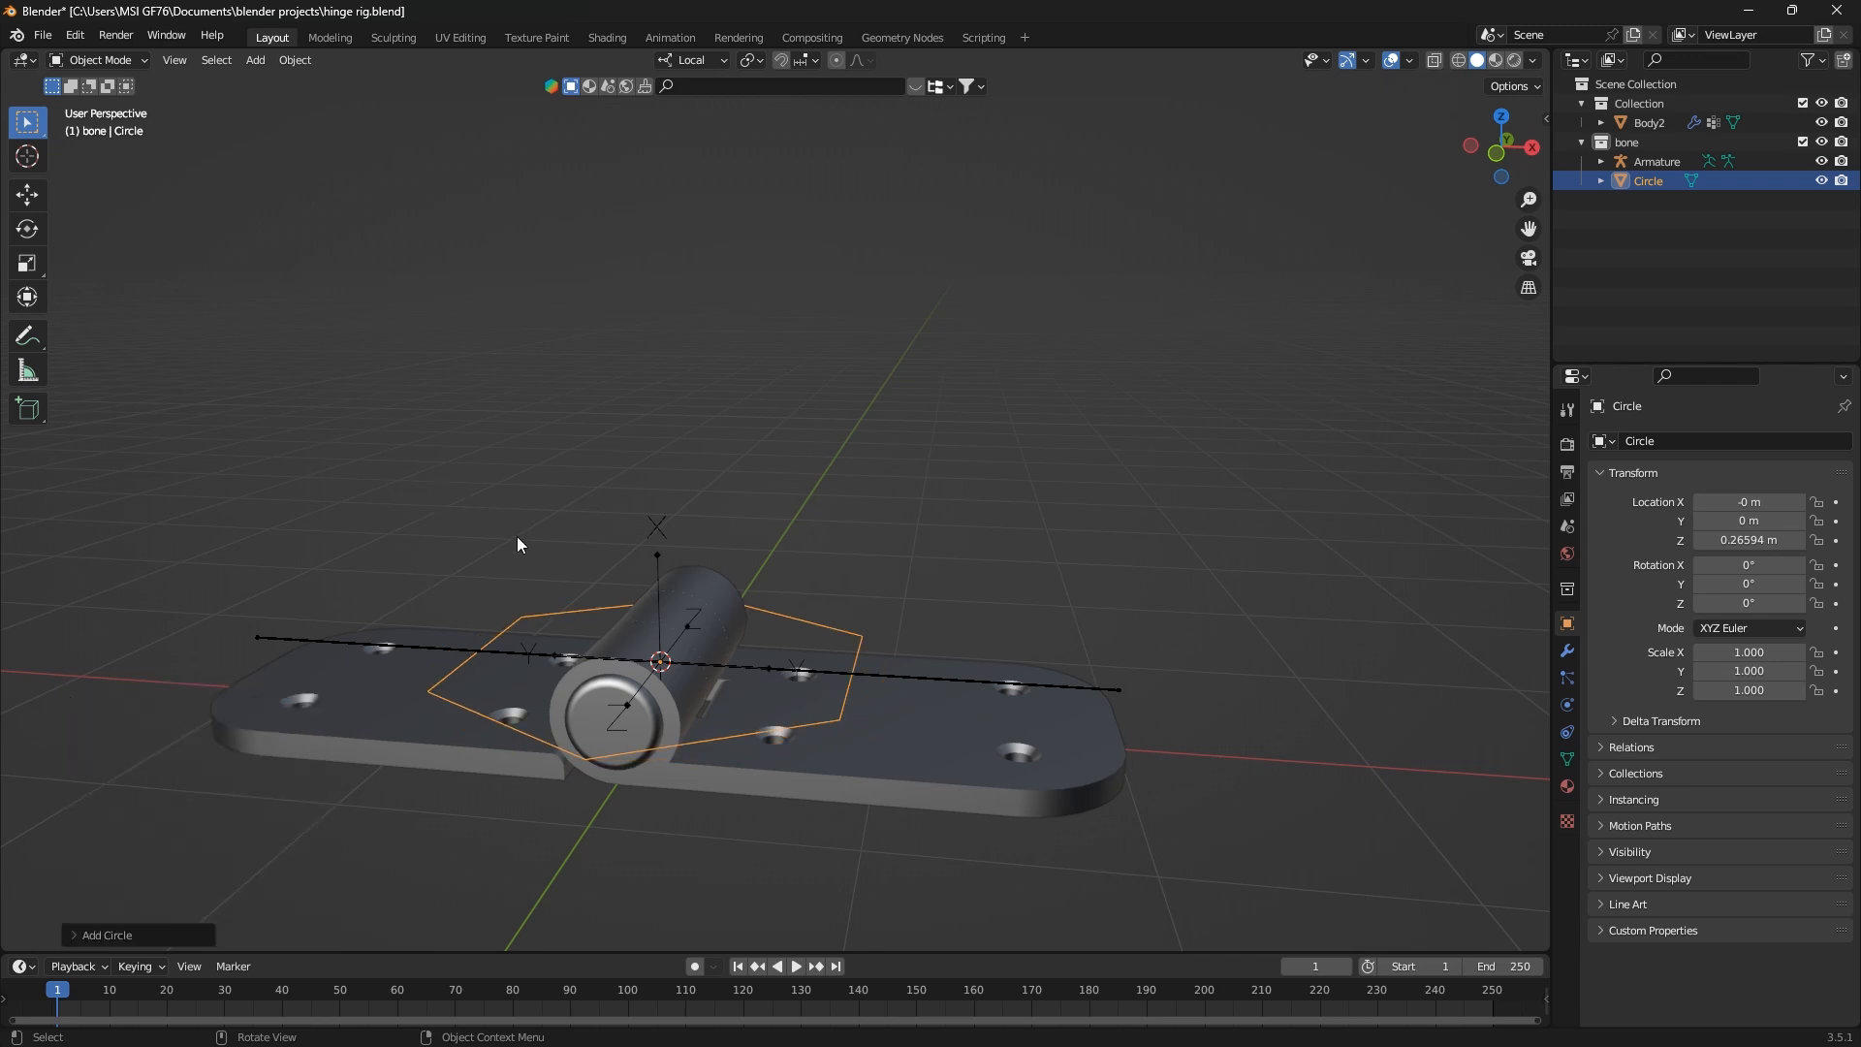
pyautogui.hotkey('shift', 'a')
pyautogui.moveTo(533, 549)
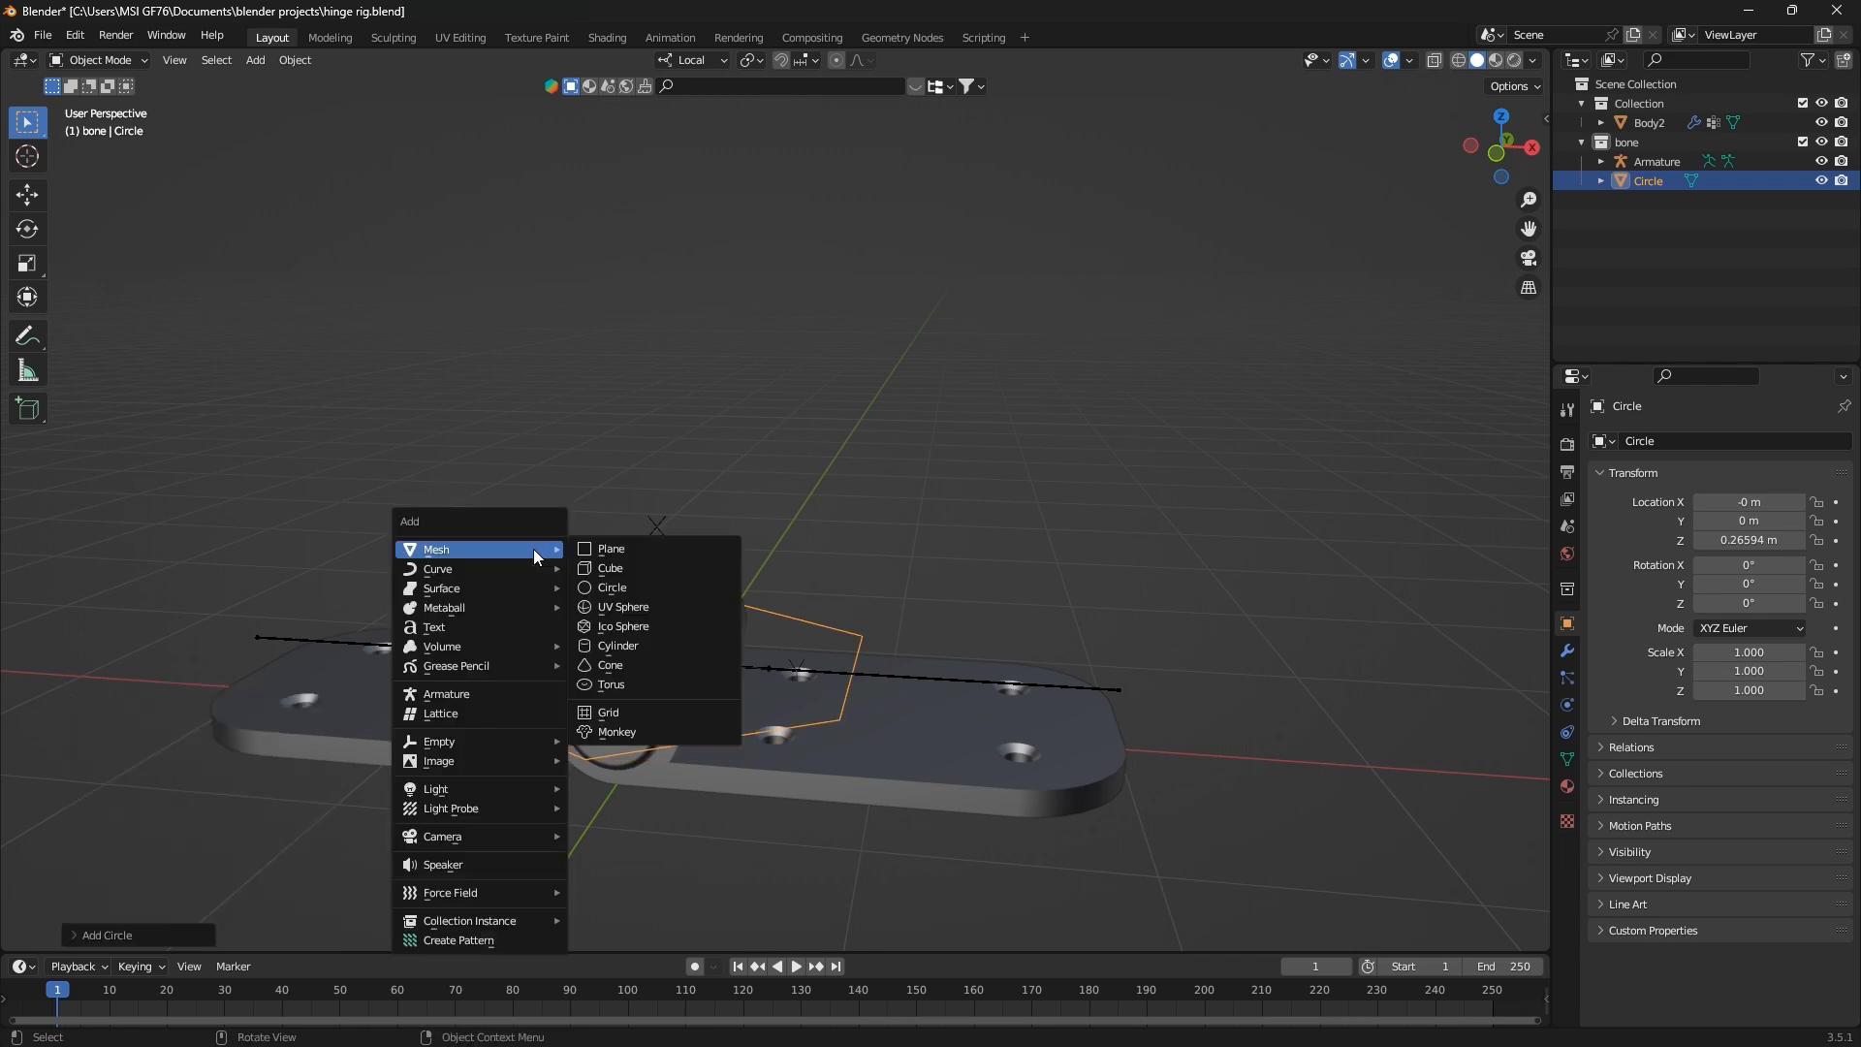
pyautogui.click(628, 587)
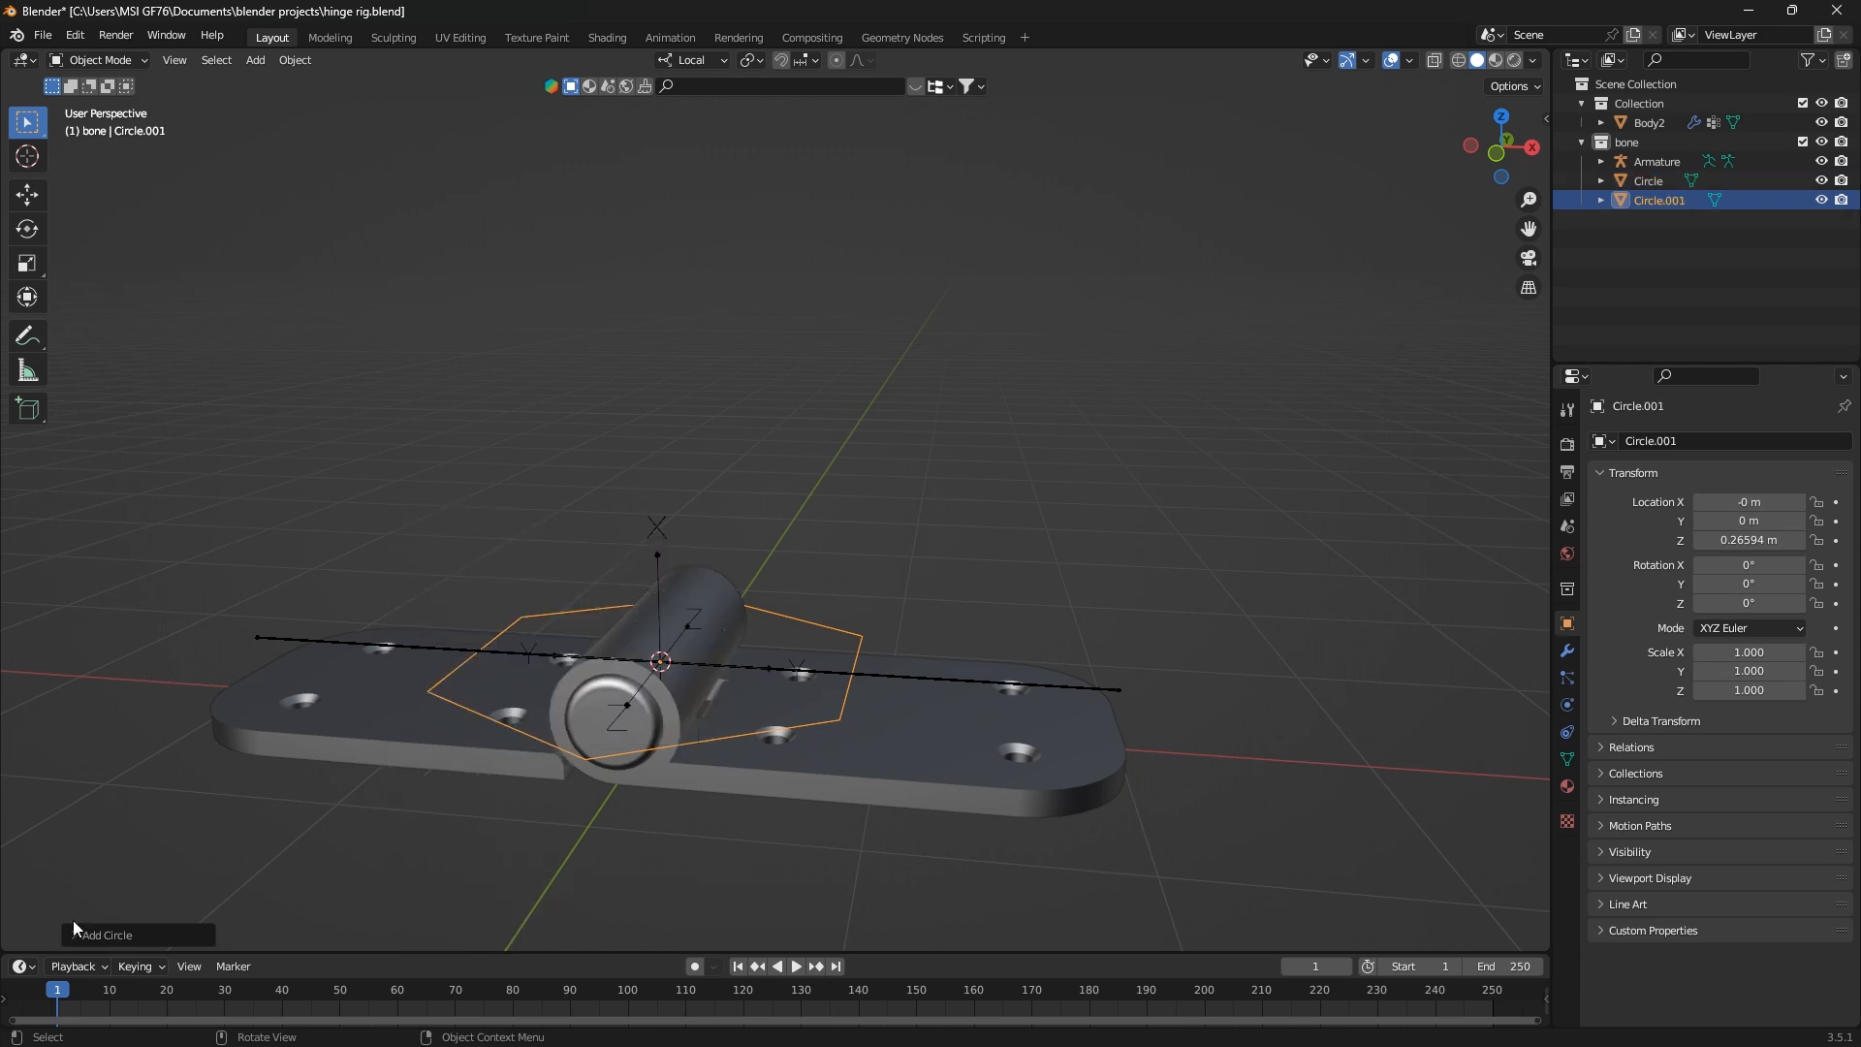
pyautogui.click(67, 934)
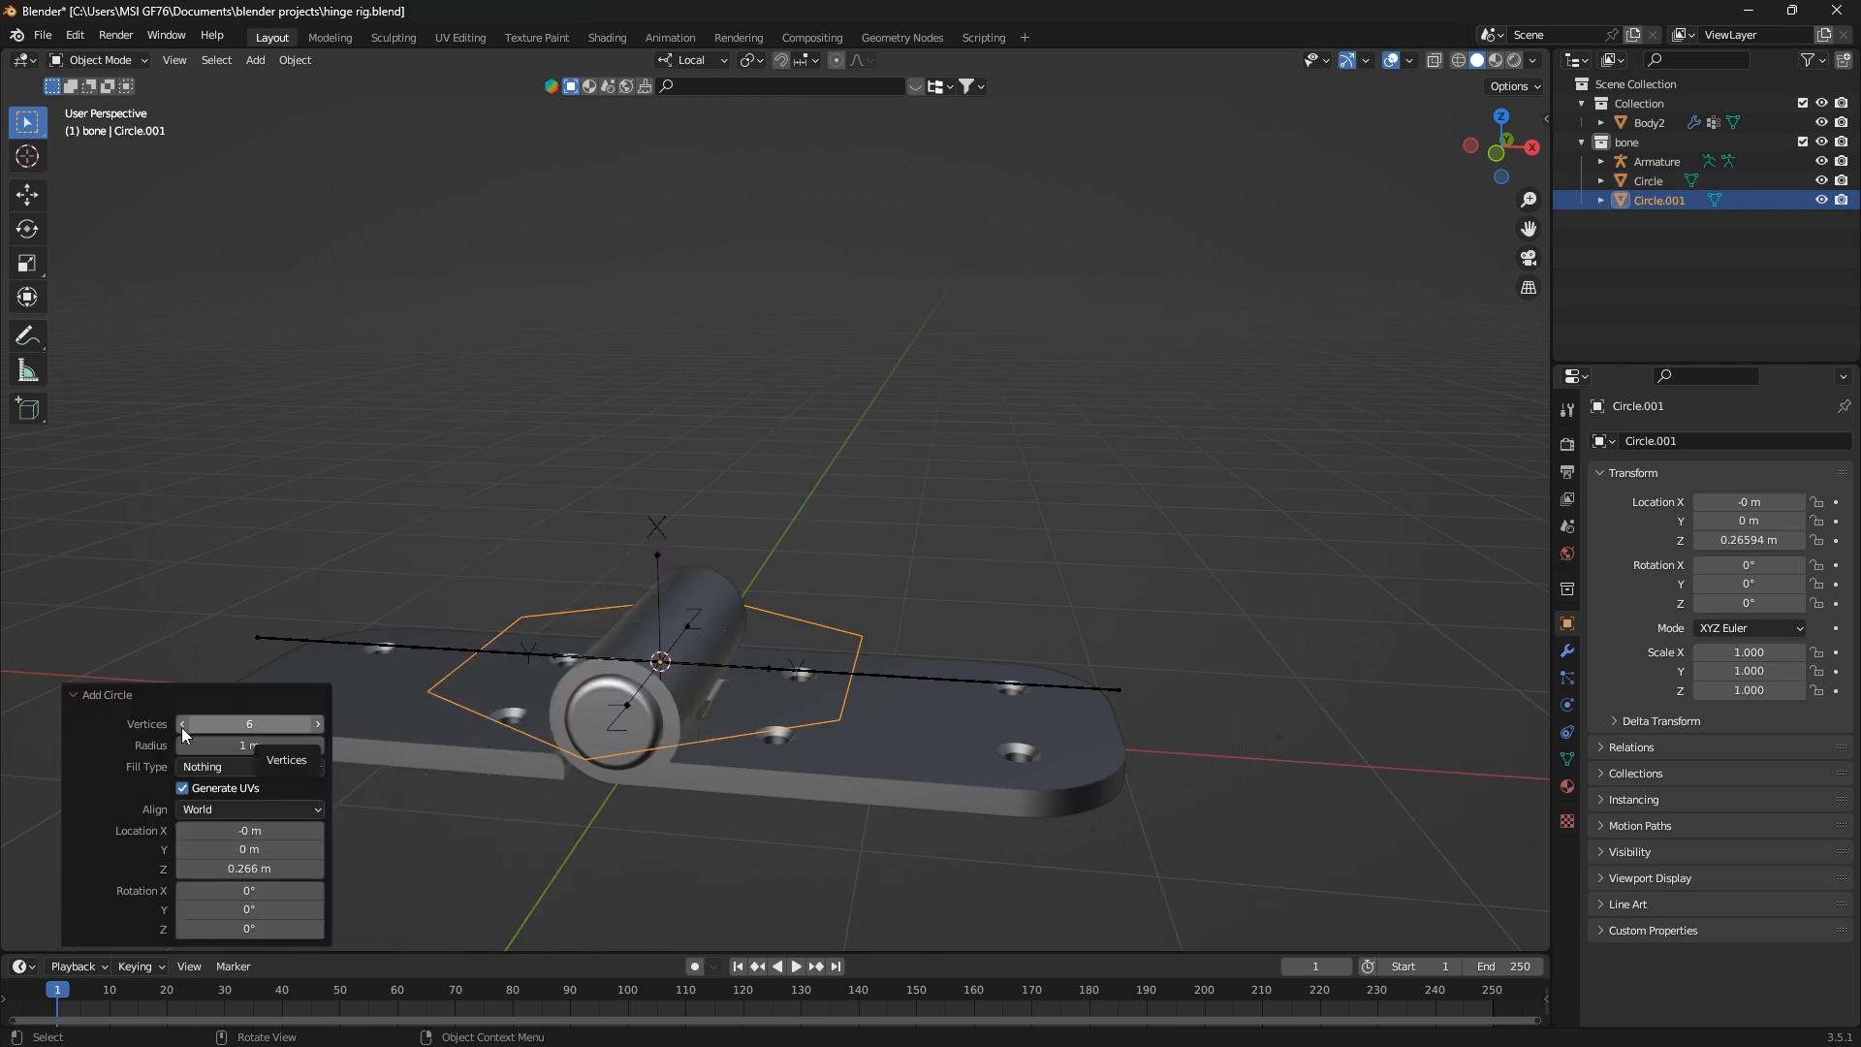
pyautogui.click(80, 698)
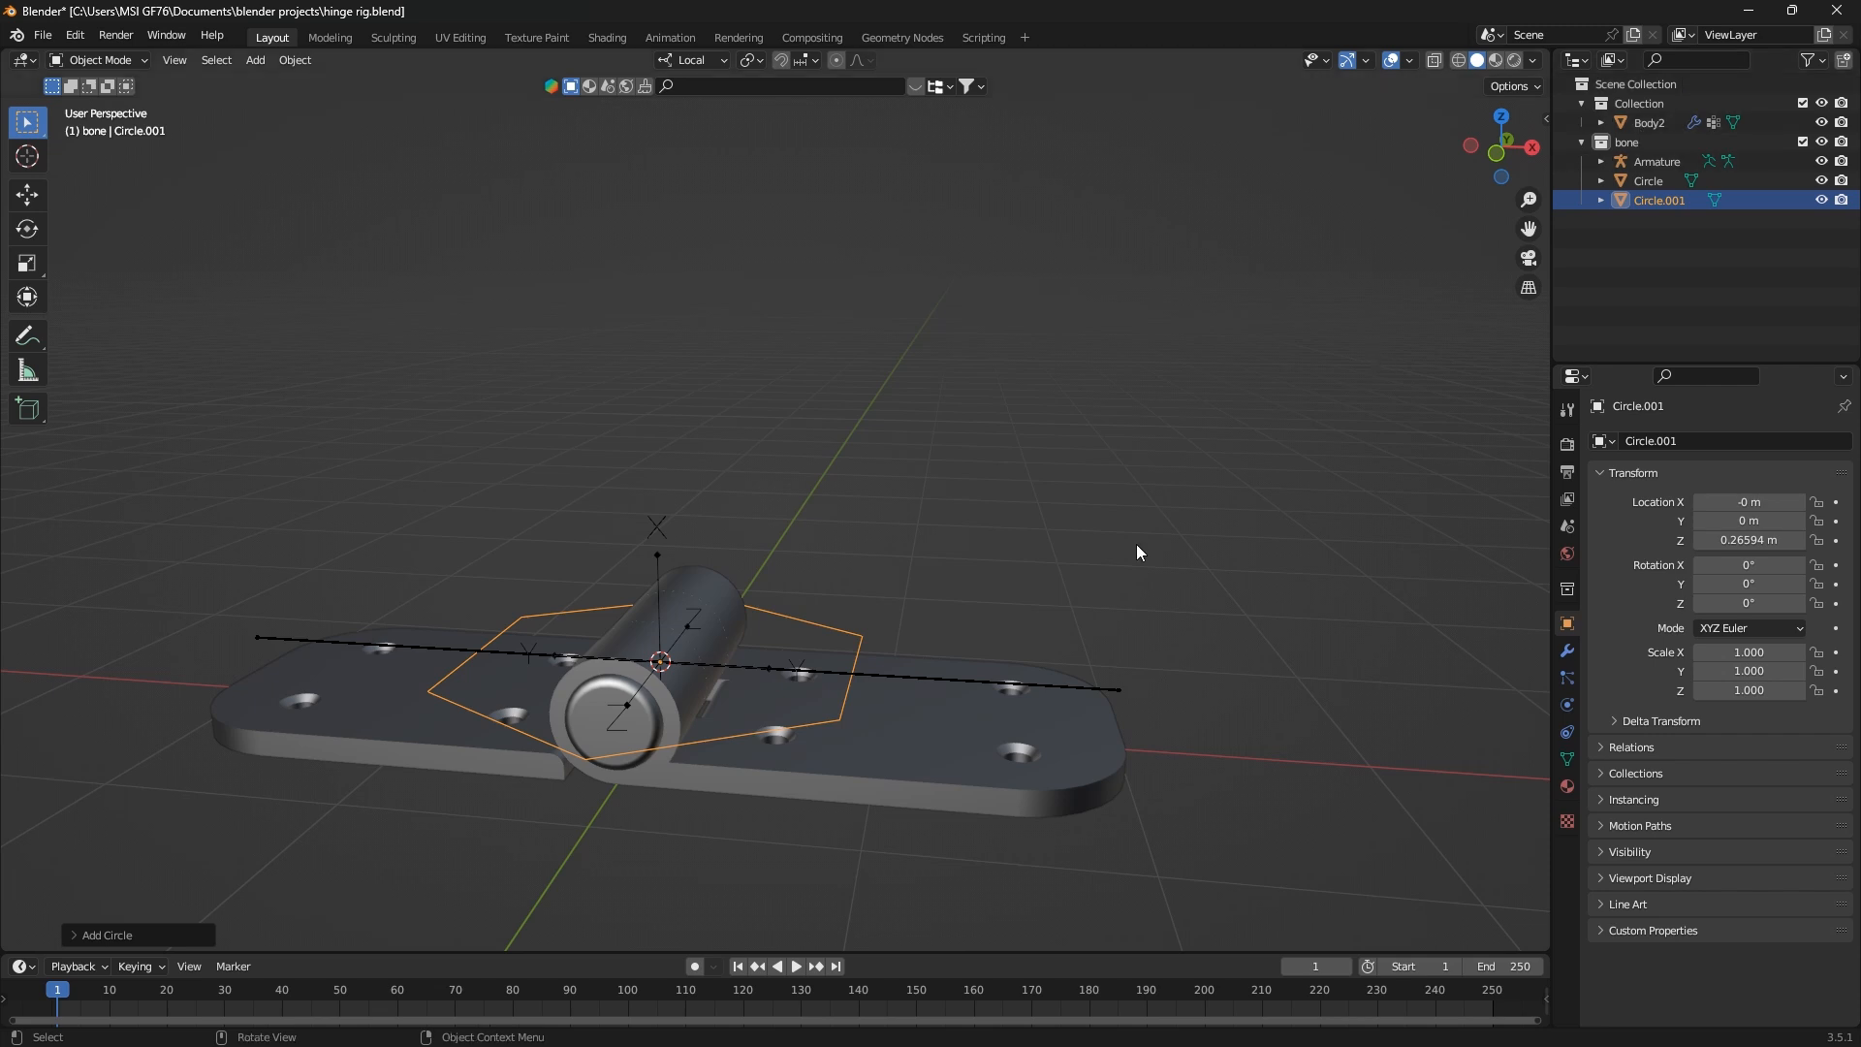
# Move both circles into a new collection named controller and save the file
pyautogui.keyDown('shift'); pyautogui.moveTo(807, 602); pyautogui.dragTo(892, 644); pyautogui.keyUp('shift')
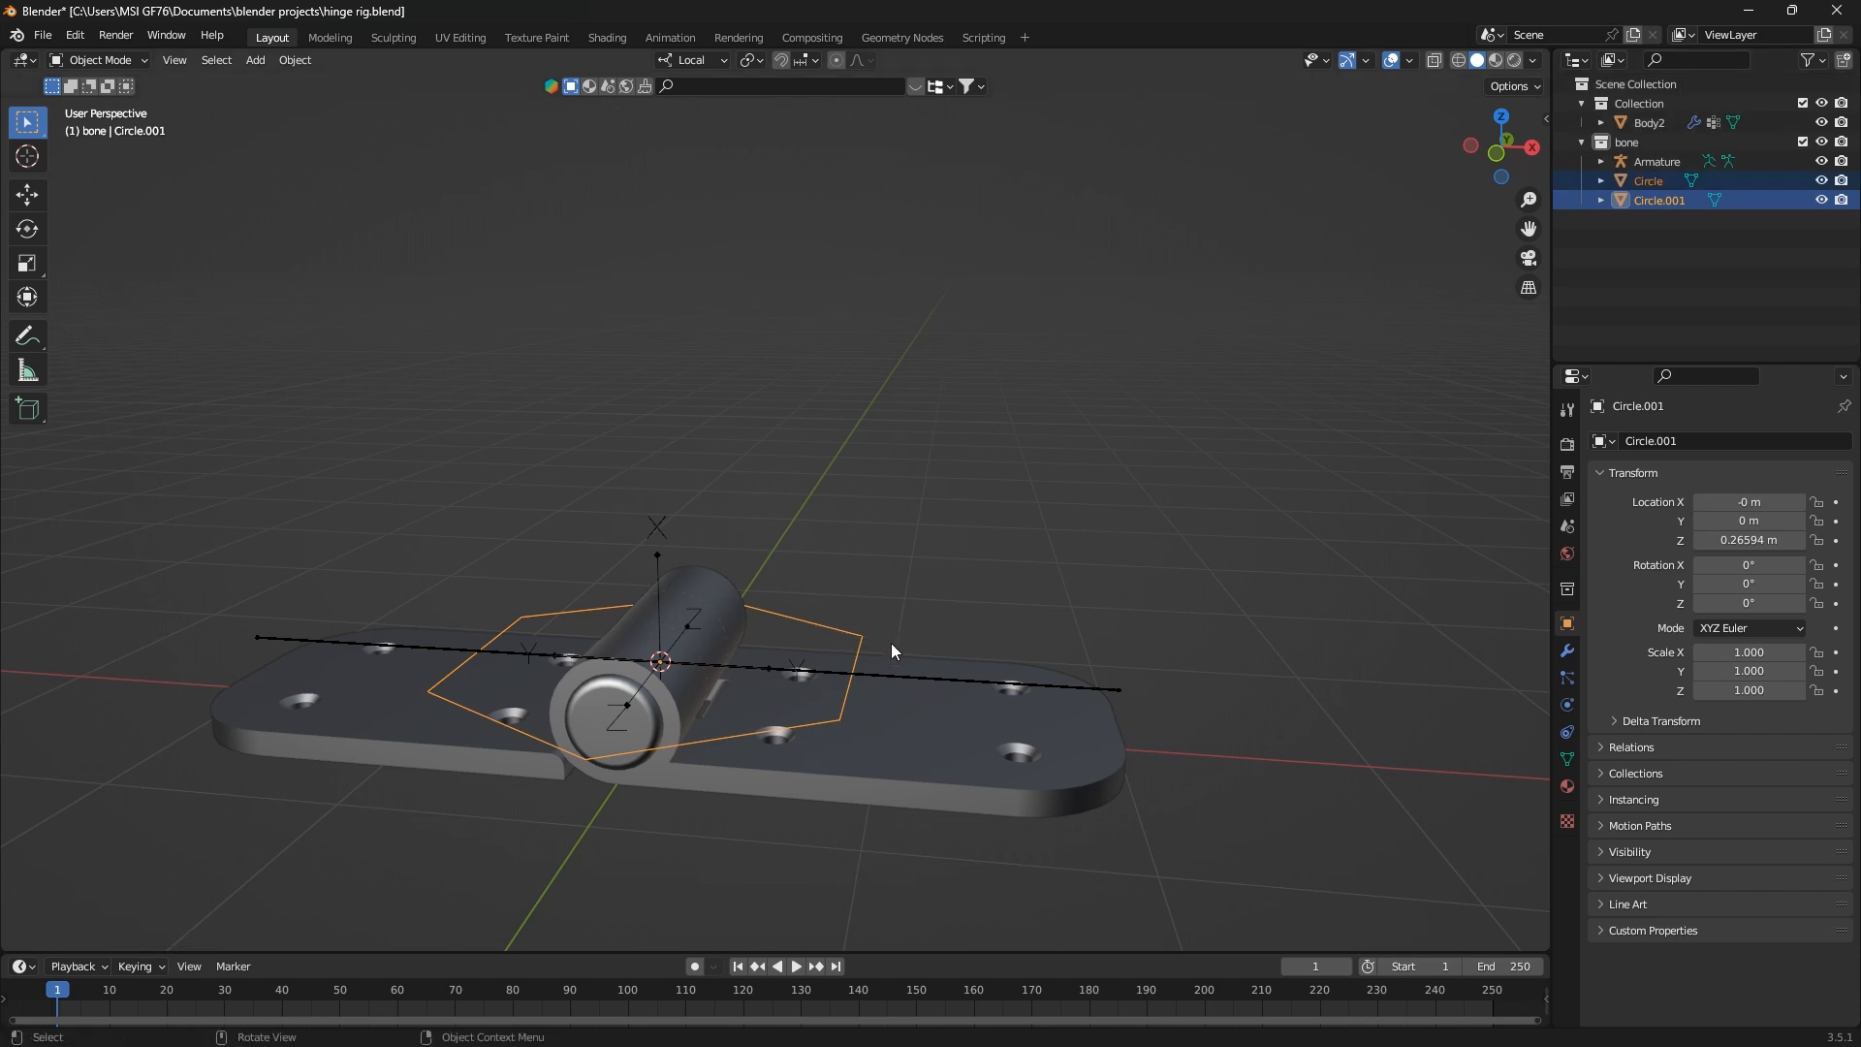
pyautogui.press('m')
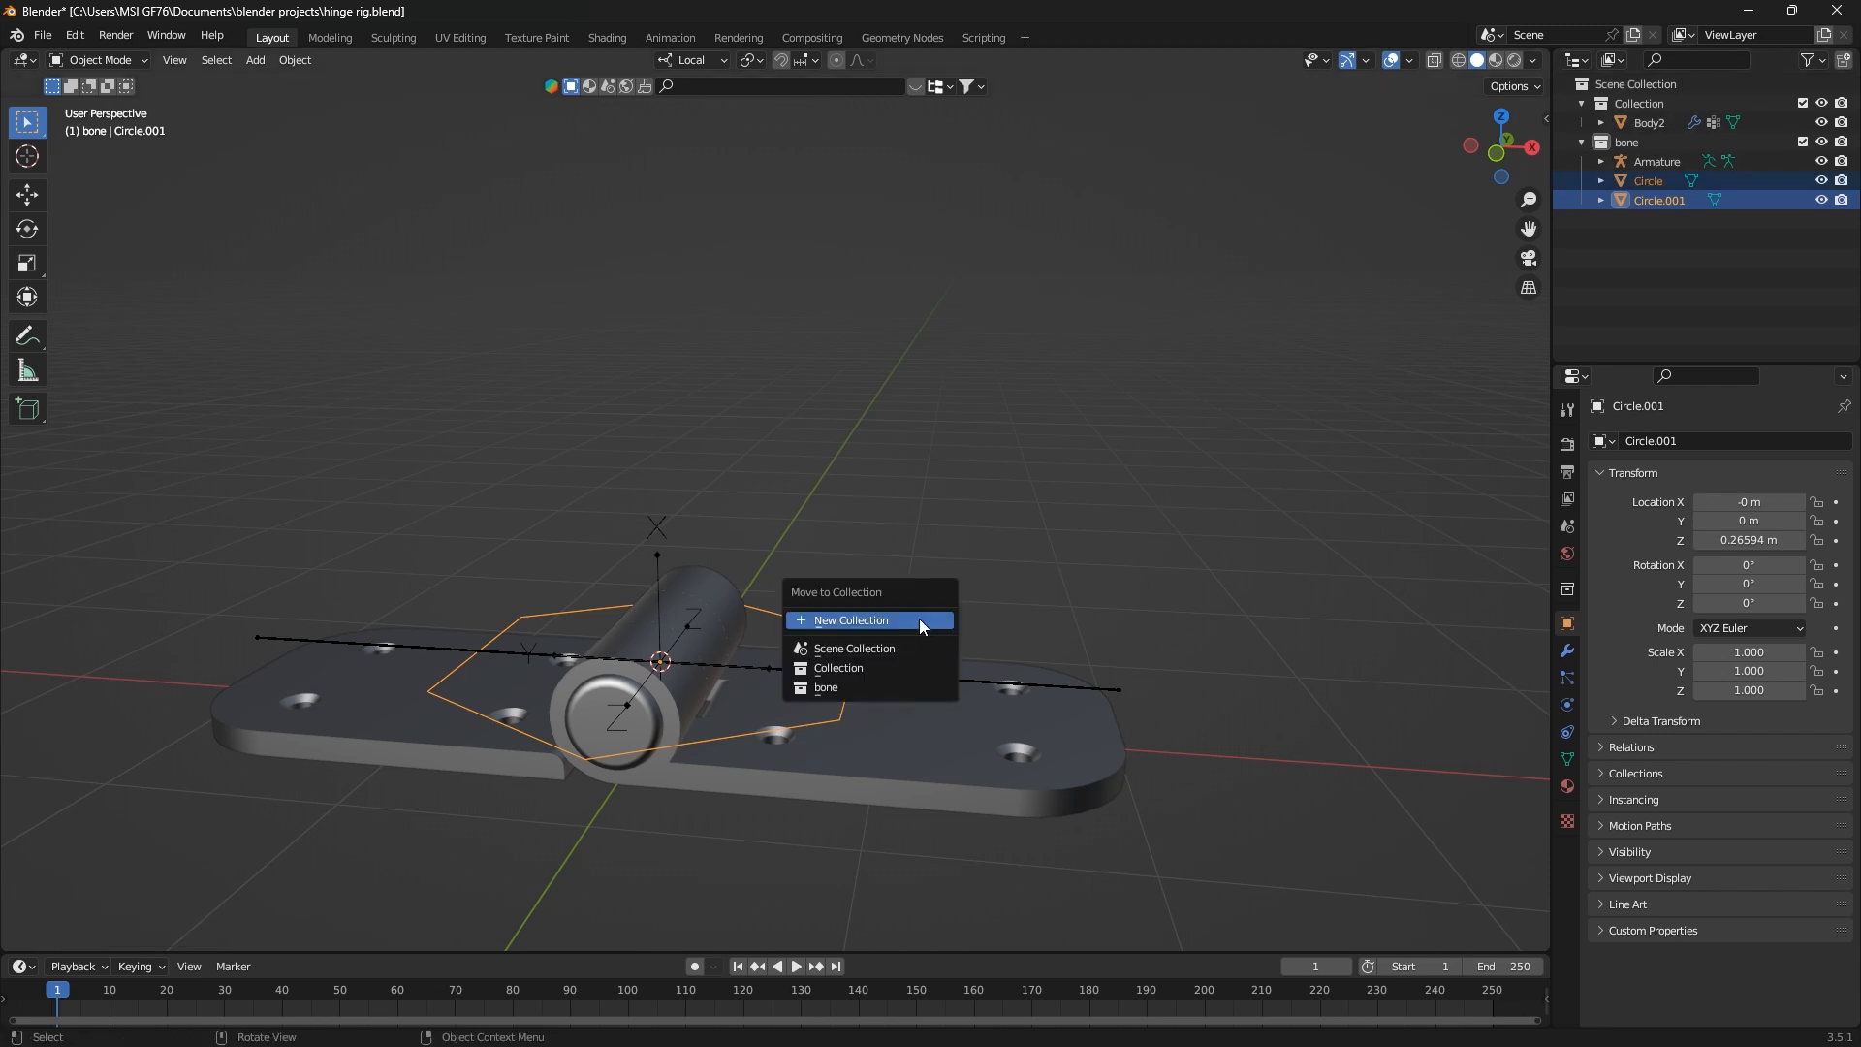
pyautogui.click(892, 620)
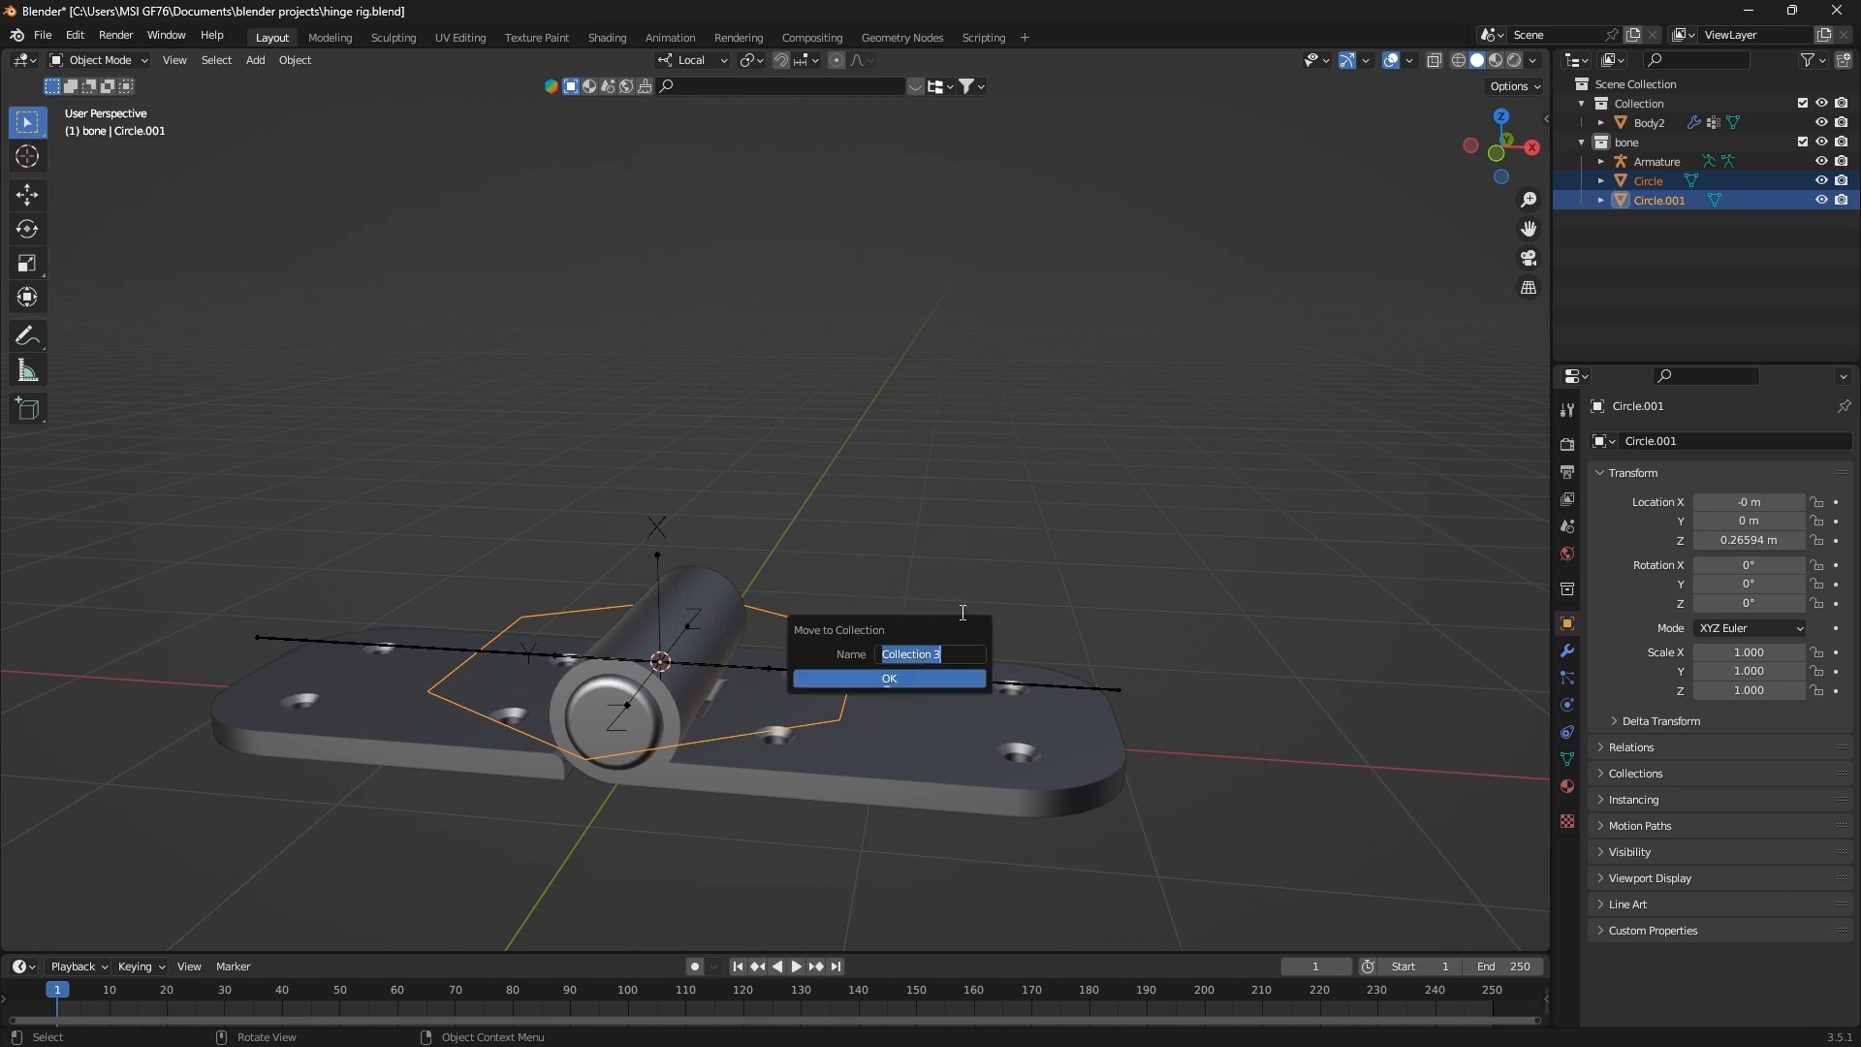
pyautogui.write('CONTRO')
pyautogui.press('BackSpace')
pyautogui.press('BackSpace')
pyautogui.press('BackSpace')
pyautogui.press('BackSpace')
pyautogui.press('BackSpace')
pyautogui.press('BackSpace')
pyautogui.write('controller')
pyautogui.click(905, 675)
pyautogui.hotkey('ctrl', 's')
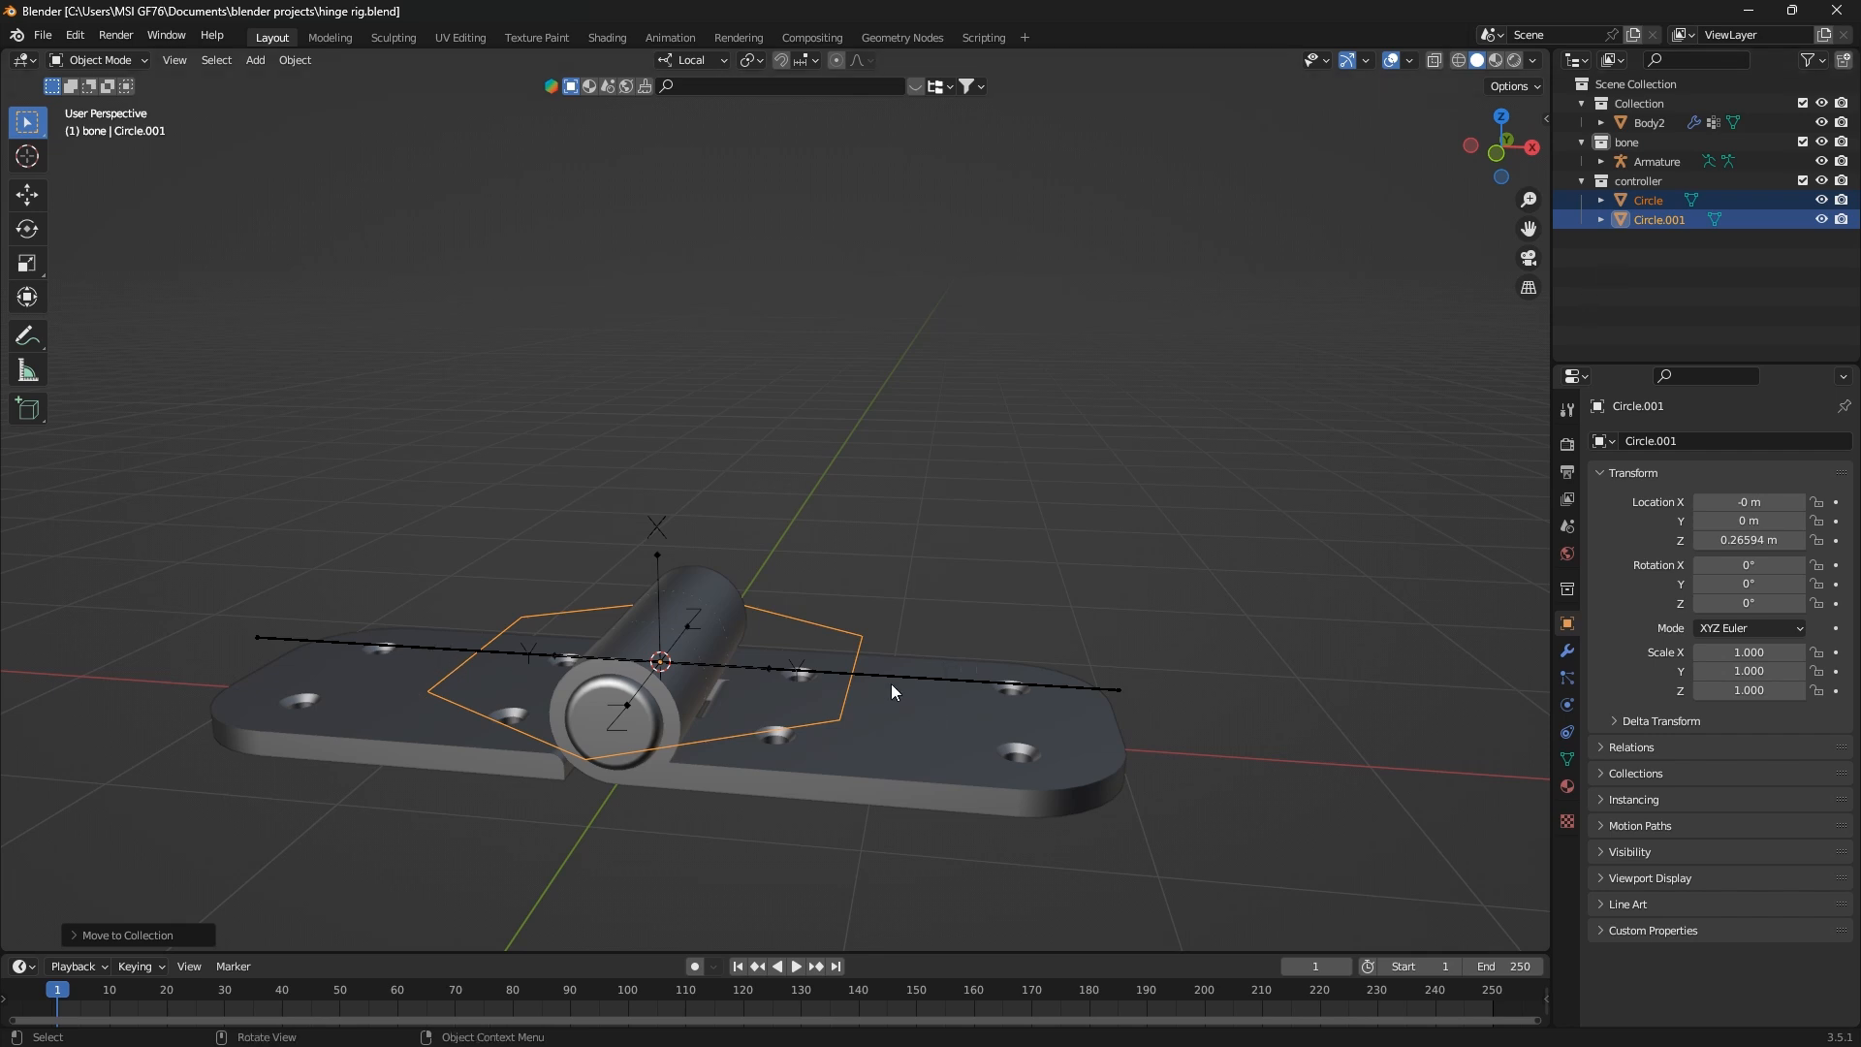
# Rename the first circle object as first_joint
pyautogui.doubleClick(1650, 200)
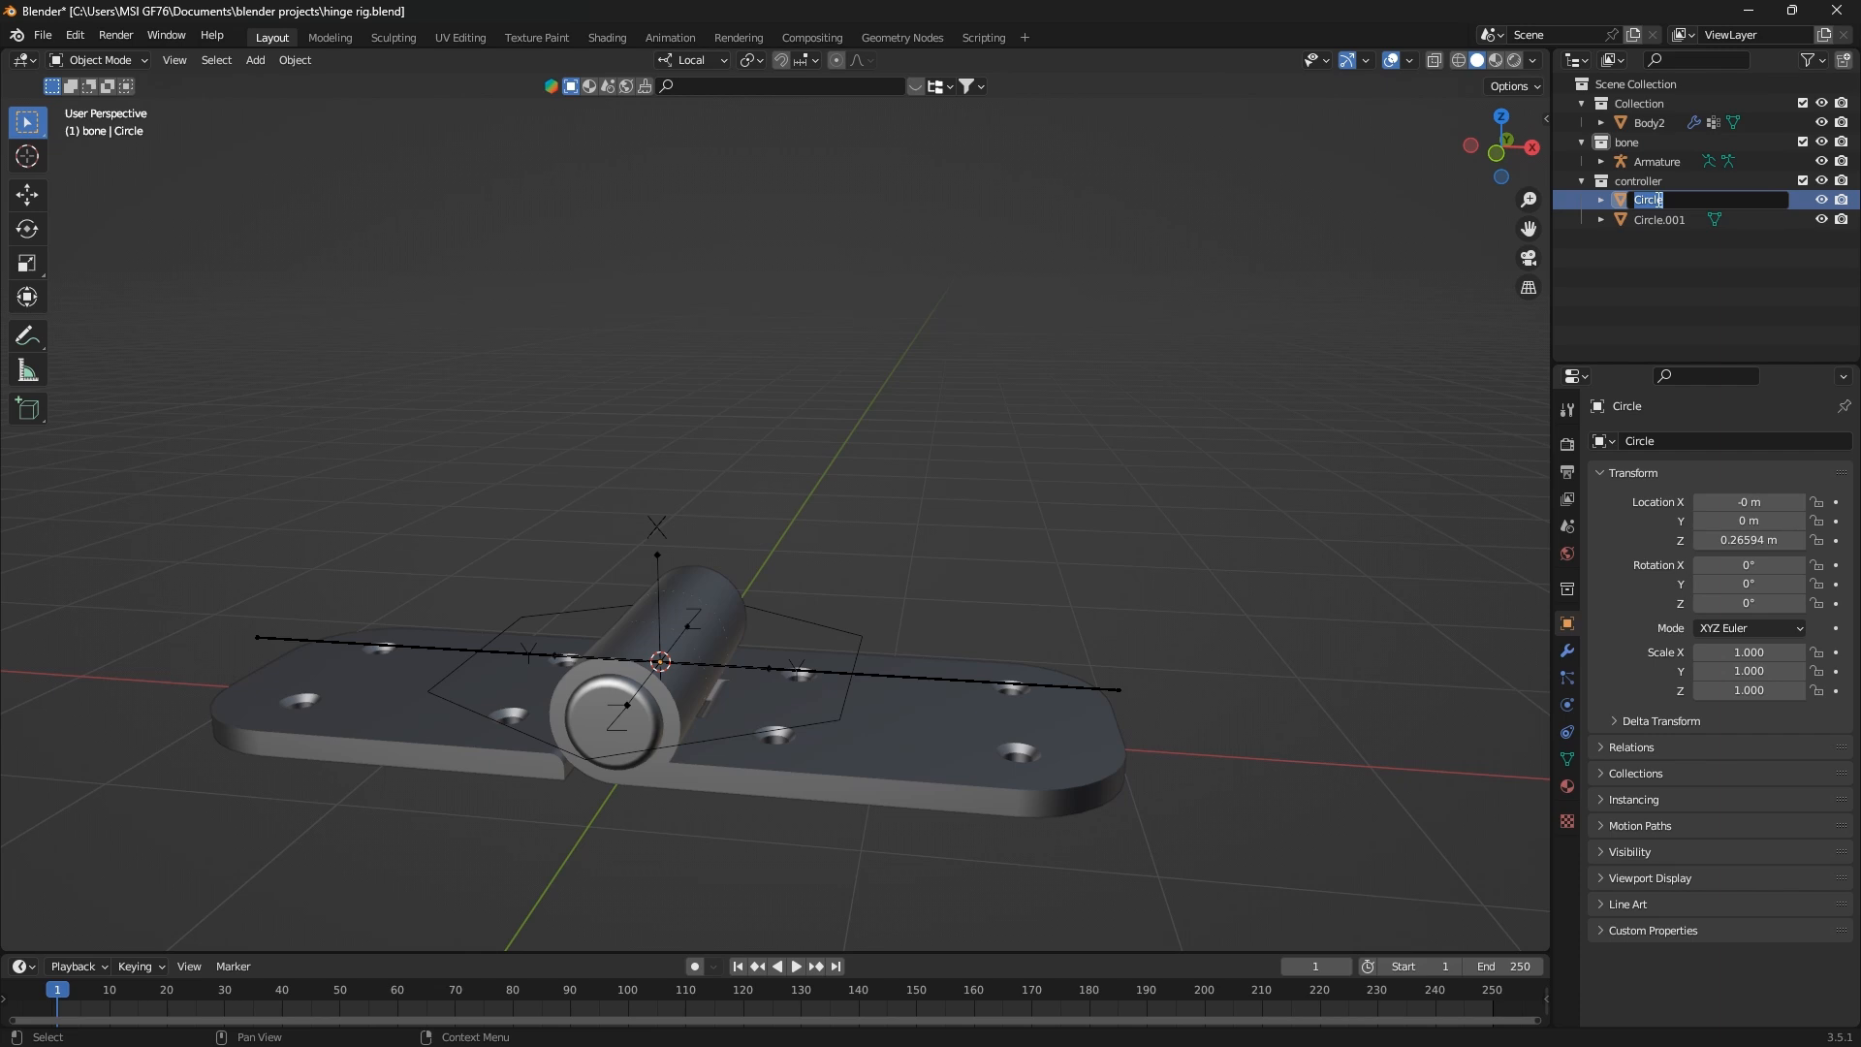
pyautogui.write('first_joint')
pyautogui.press('Return')
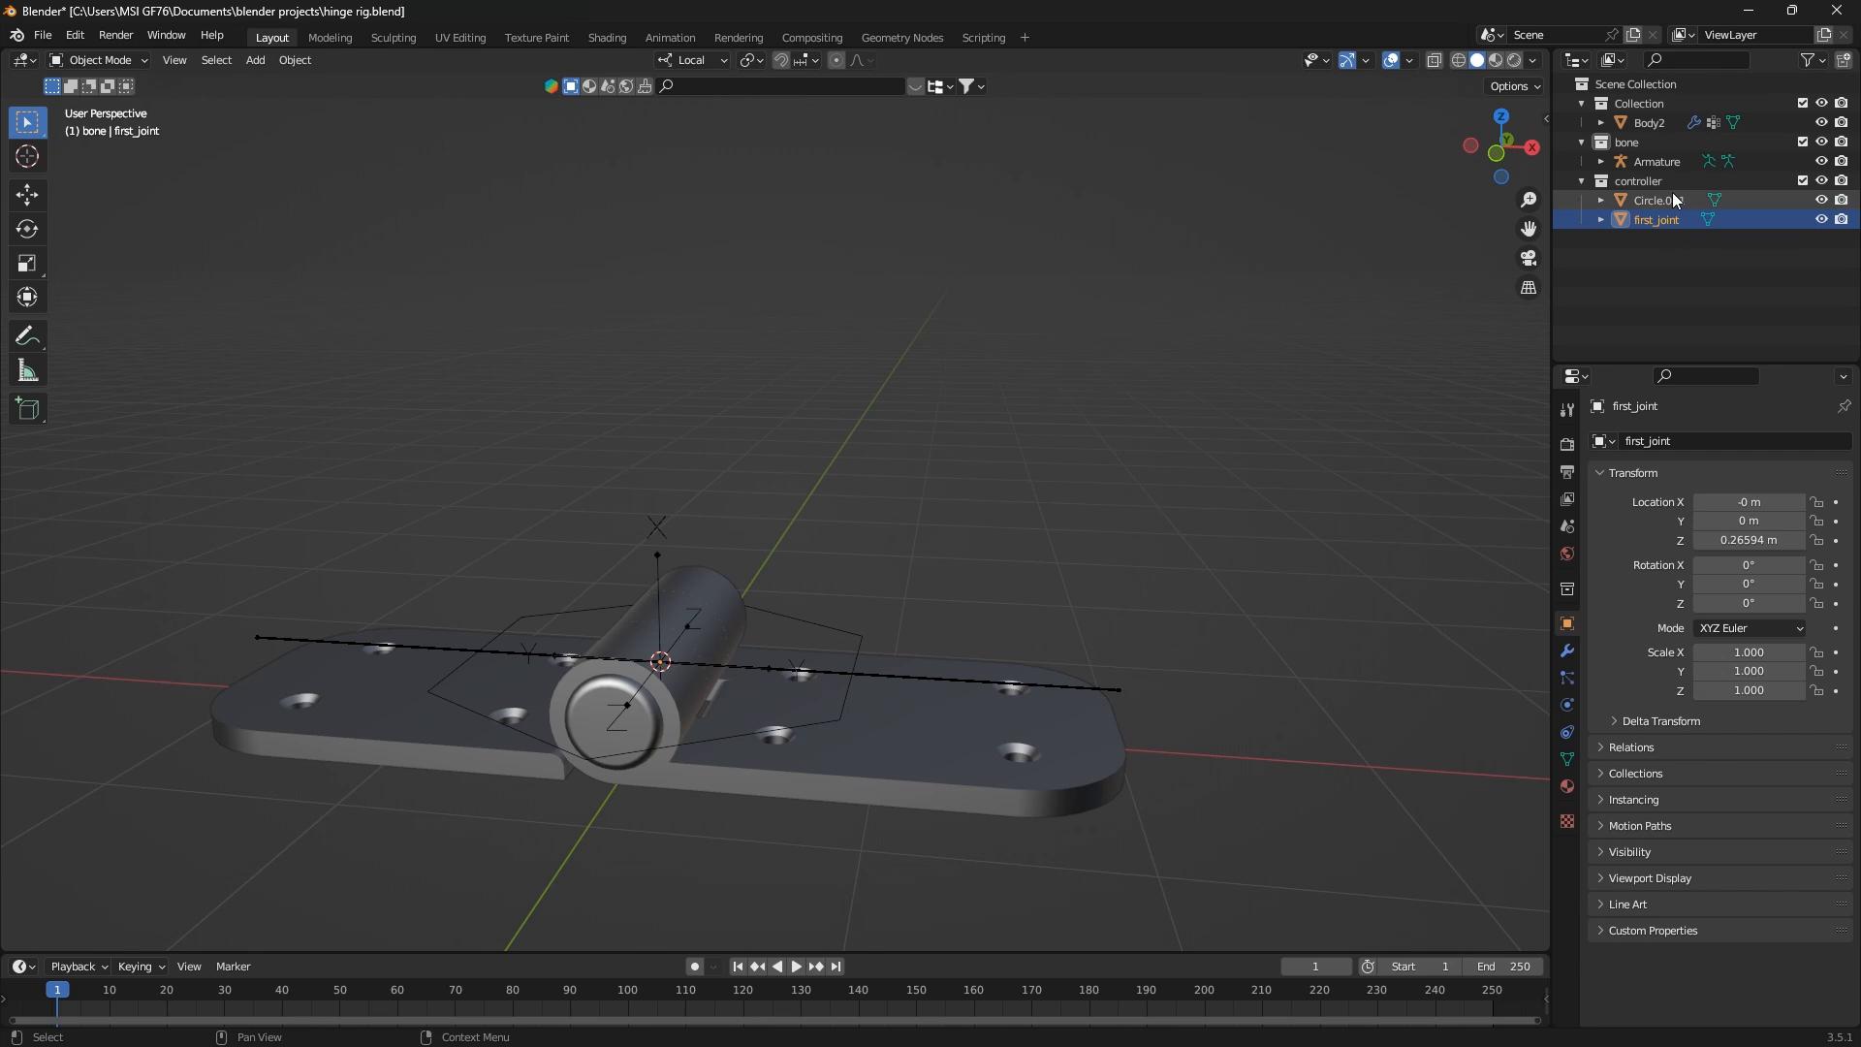
# Rename the remaining circle, Circle.001, as second_joint and save the file
pyautogui.click(1670, 201)
pyautogui.doubleClick(1667, 184)
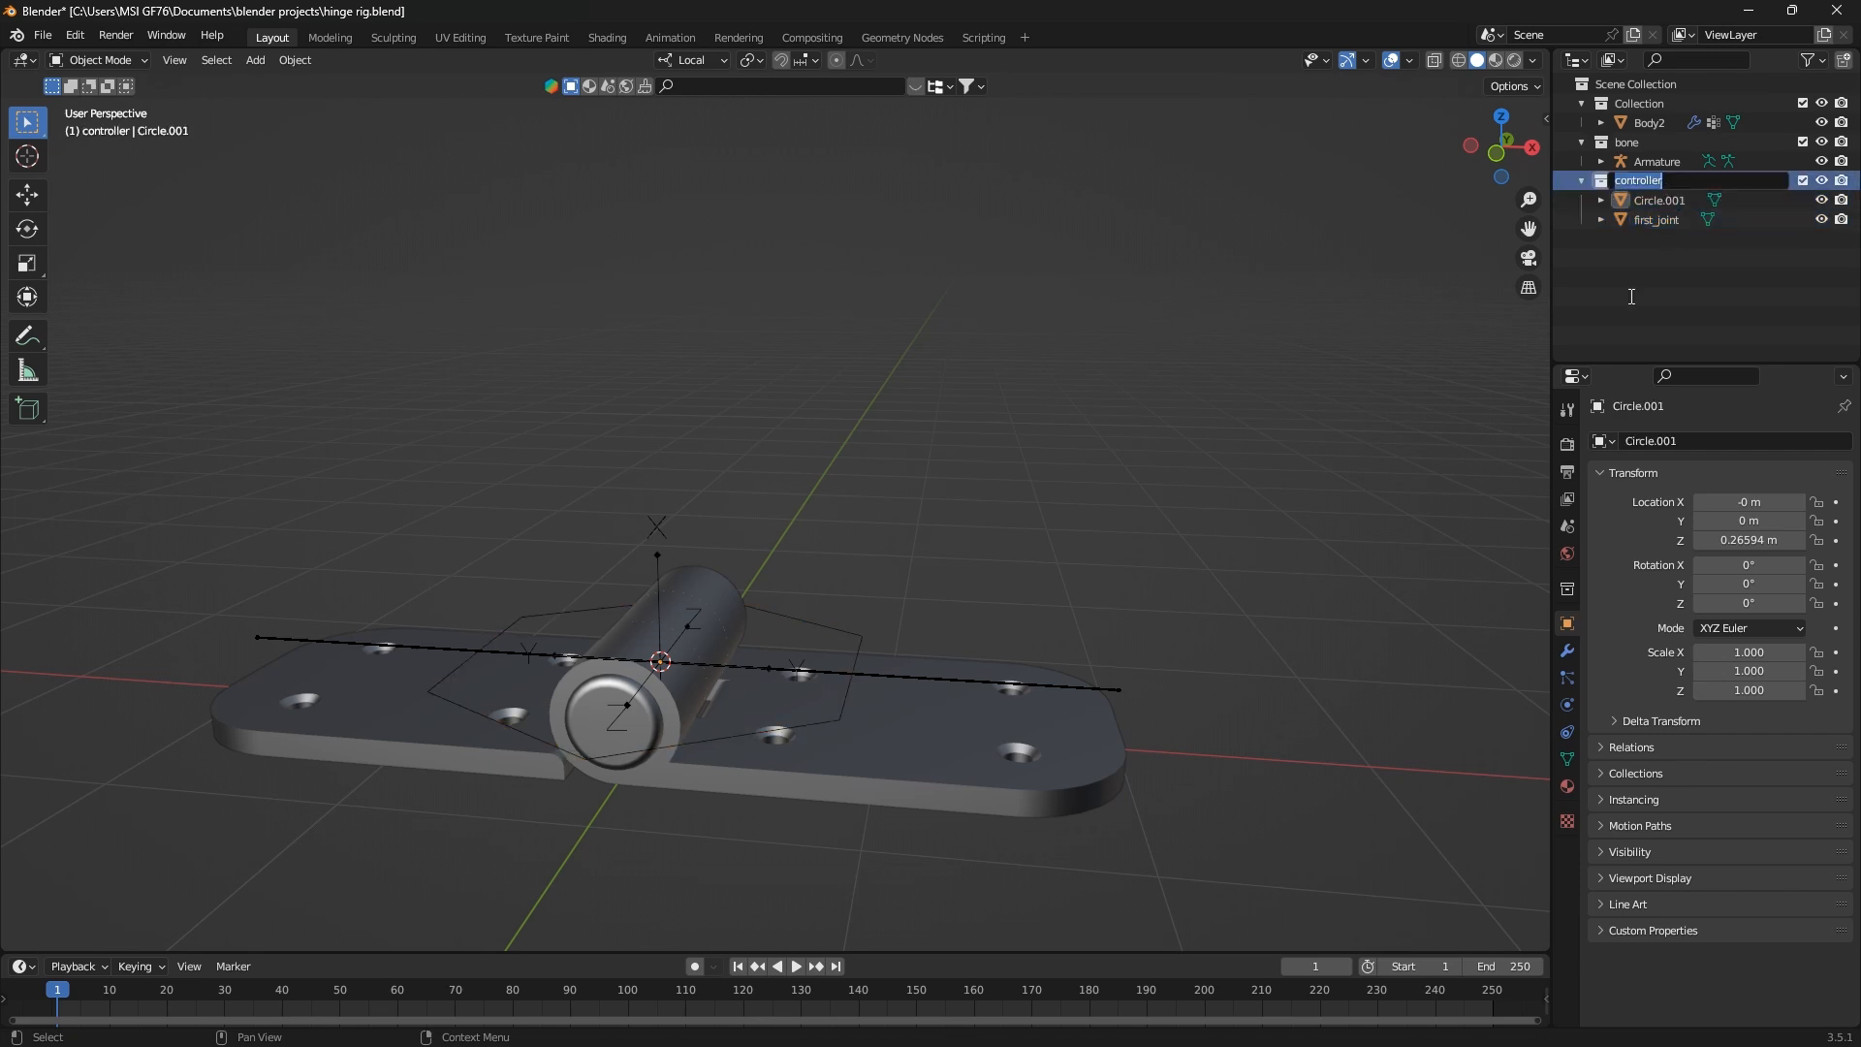
pyautogui.doubleClick(1665, 200)
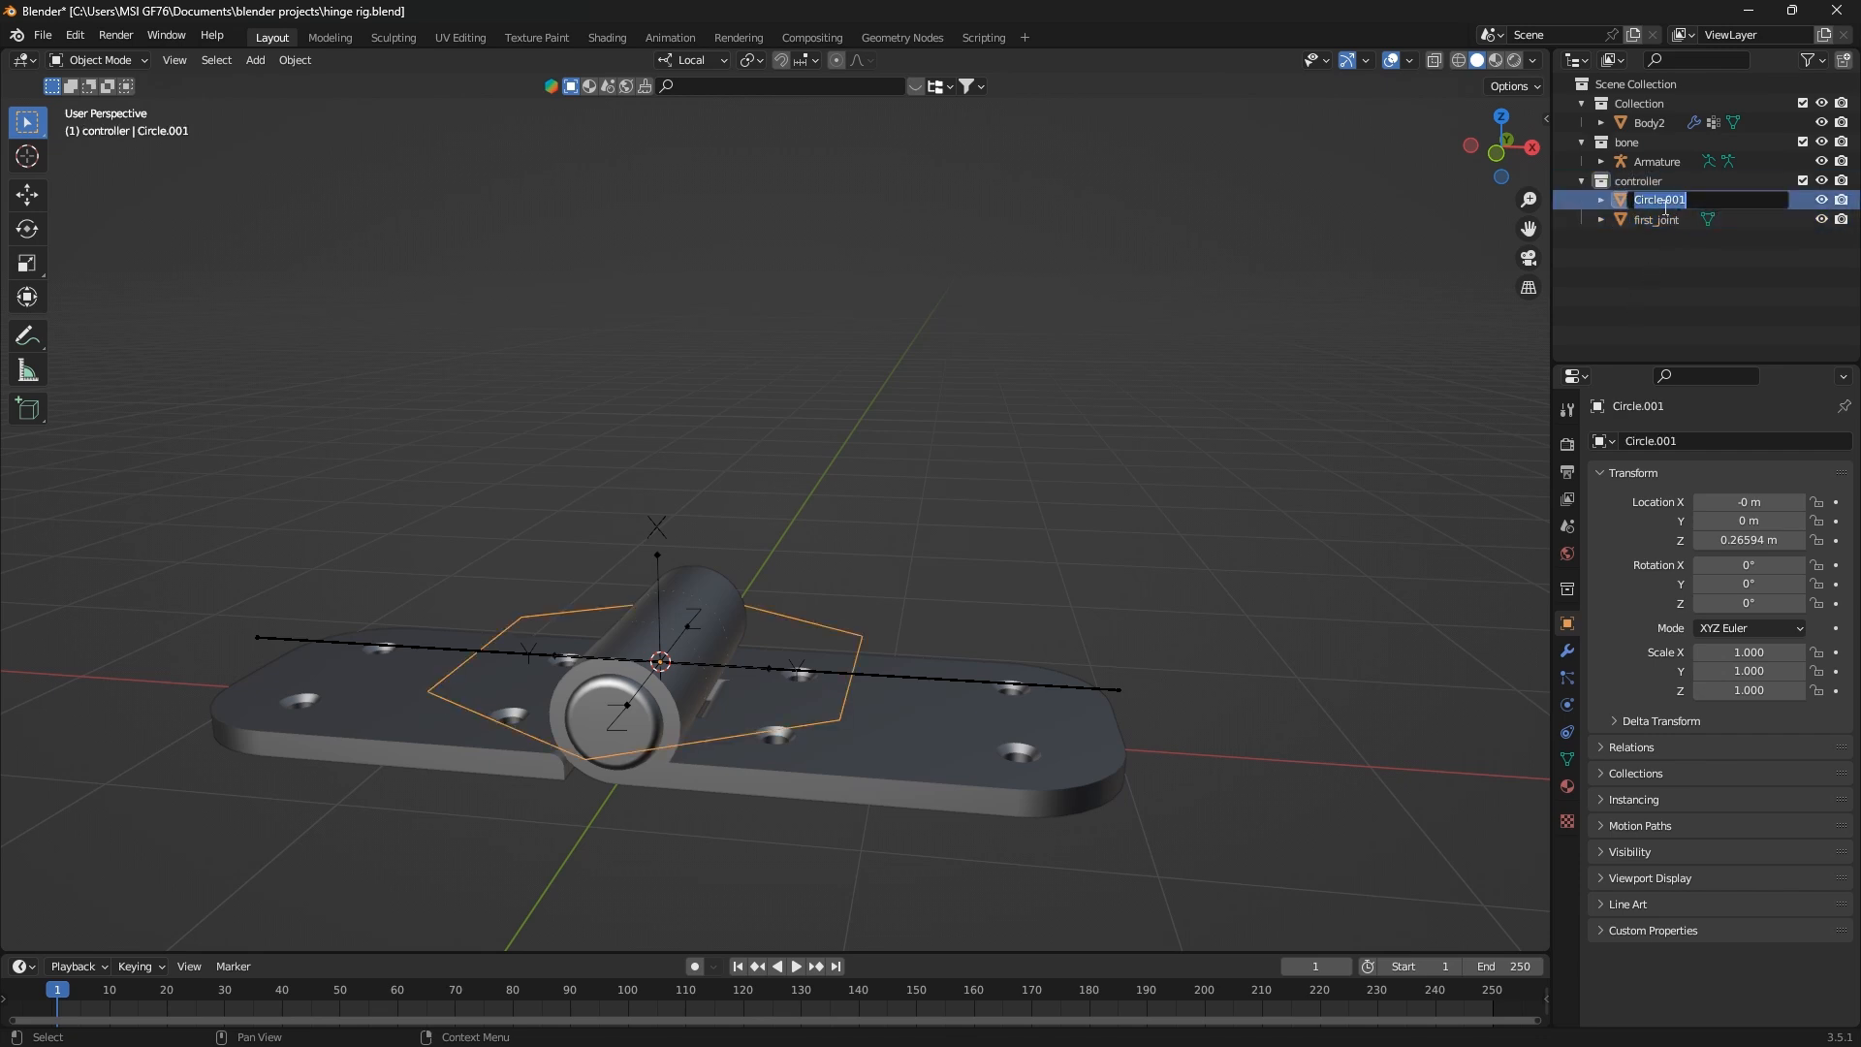
pyautogui.write('second')
pyautogui.press('BackSpace')
pyautogui.press('BackSpace')
pyautogui.press('BackSpace')
pyautogui.press('BackSpace')
pyautogui.press('BackSpace')
pyautogui.press('BackSpace')
pyautogui.write('SECOND')
pyautogui.press('BackSpace')
pyautogui.press('BackSpace')
pyautogui.press('BackSpace')
pyautogui.press('BackSpace')
pyautogui.press('BackSpace')
pyautogui.press('BackSpace')
pyautogui.press('BackSpace')
pyautogui.write('second')
pyautogui.write('_joint')
pyautogui.press('Return')
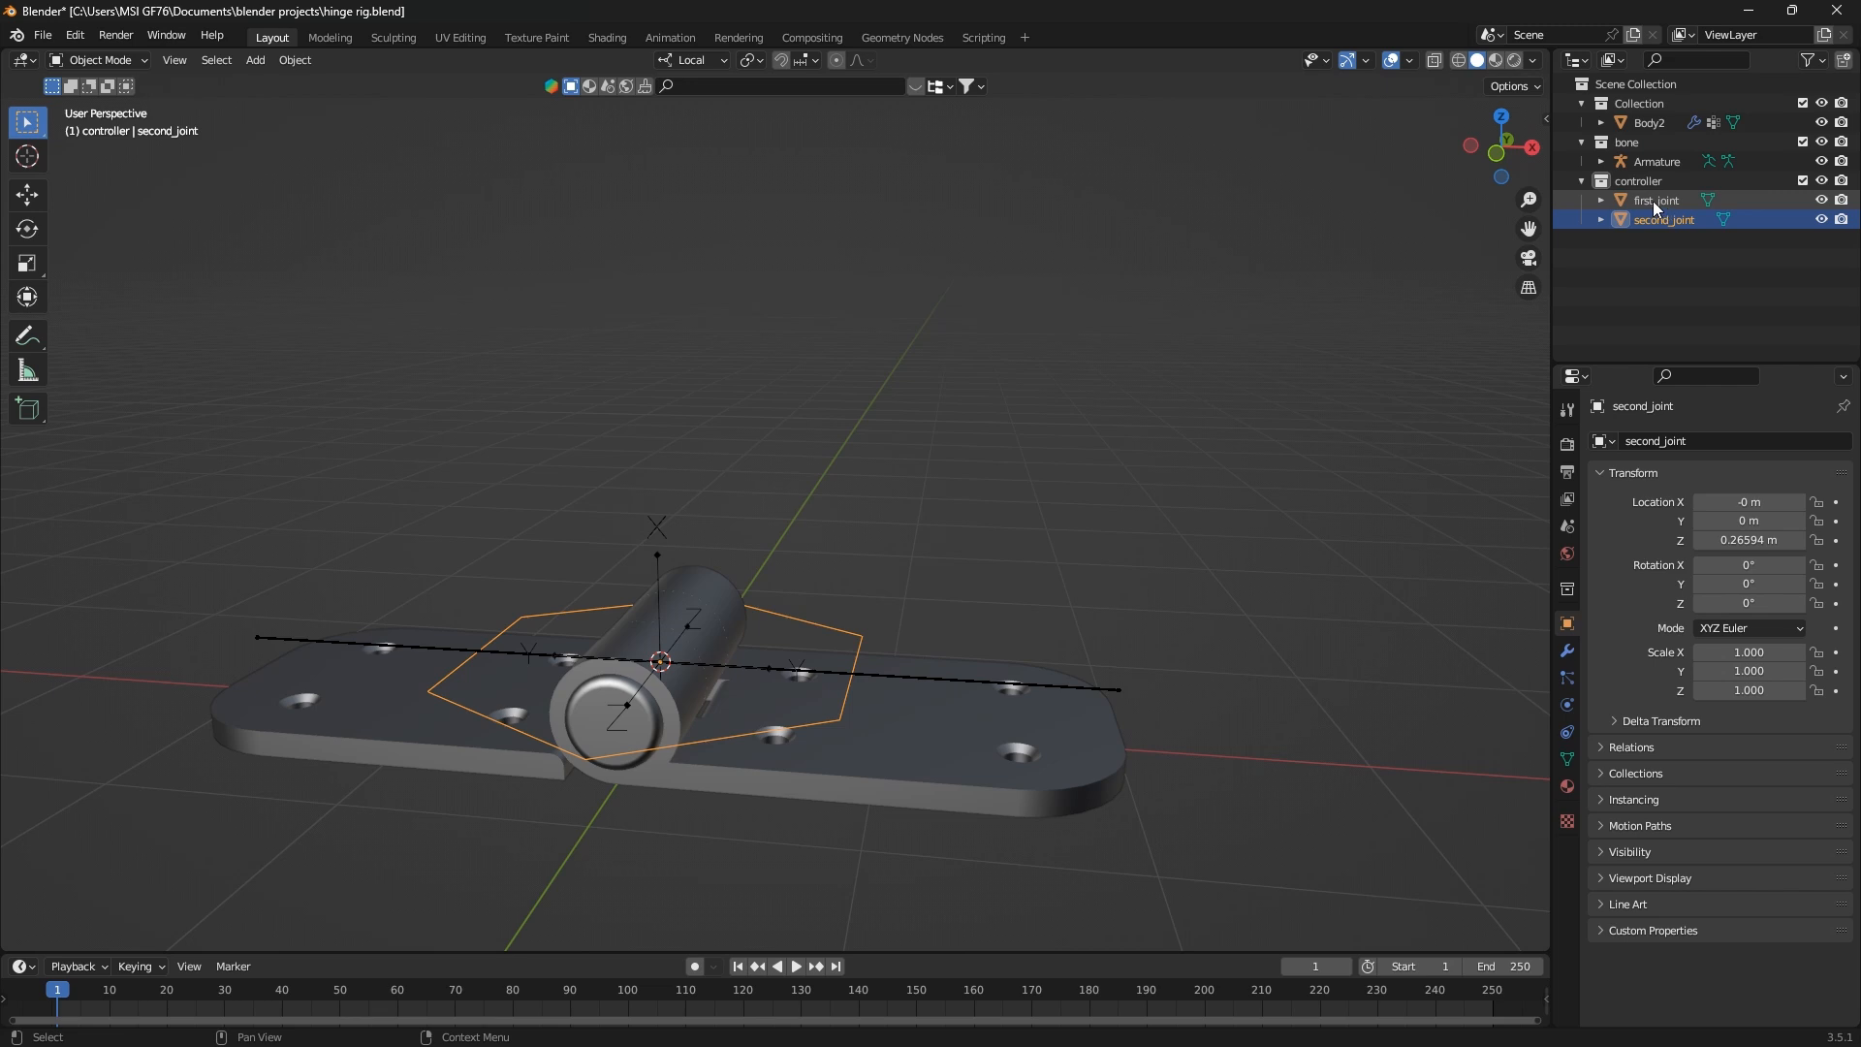
pyautogui.hotkey('ctrl', 's')
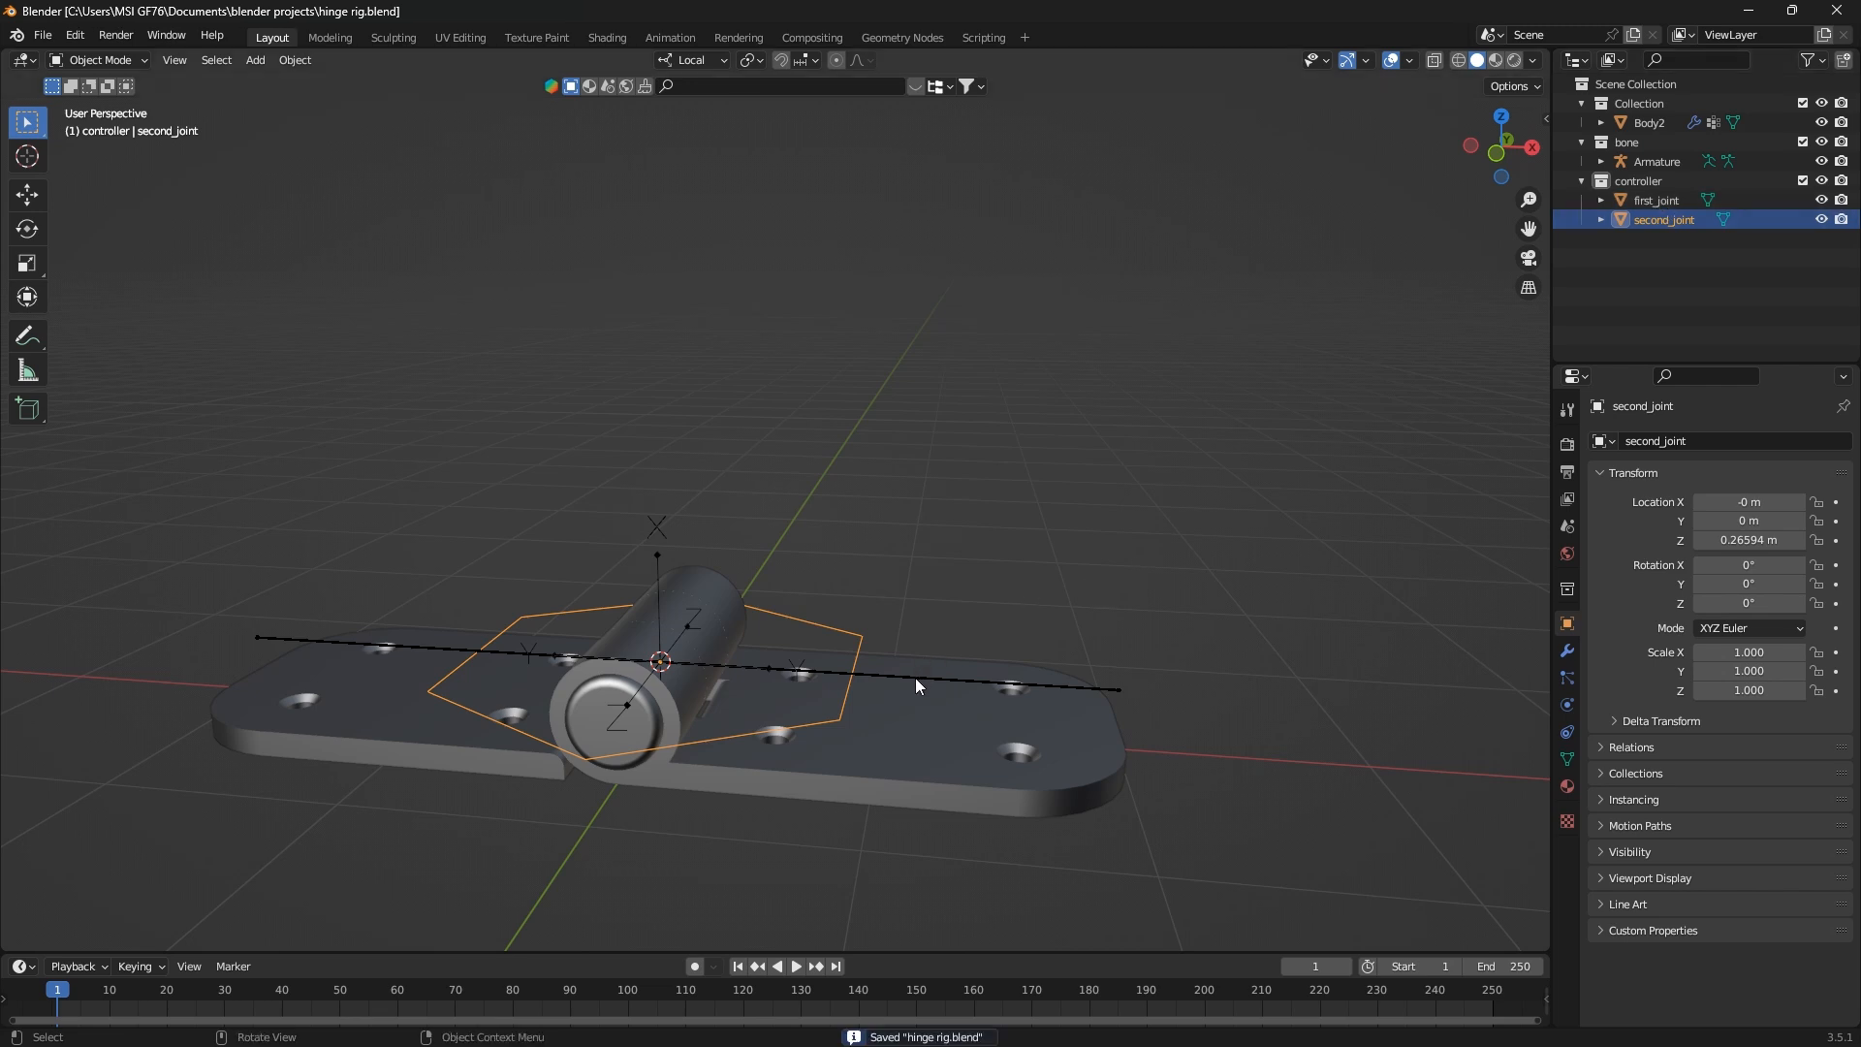
# Put the armature in Pose Mode and assign the first_joint circle as the first_joint bone's custom shape
pyautogui.click(925, 679)
pyautogui.click(838, 723)
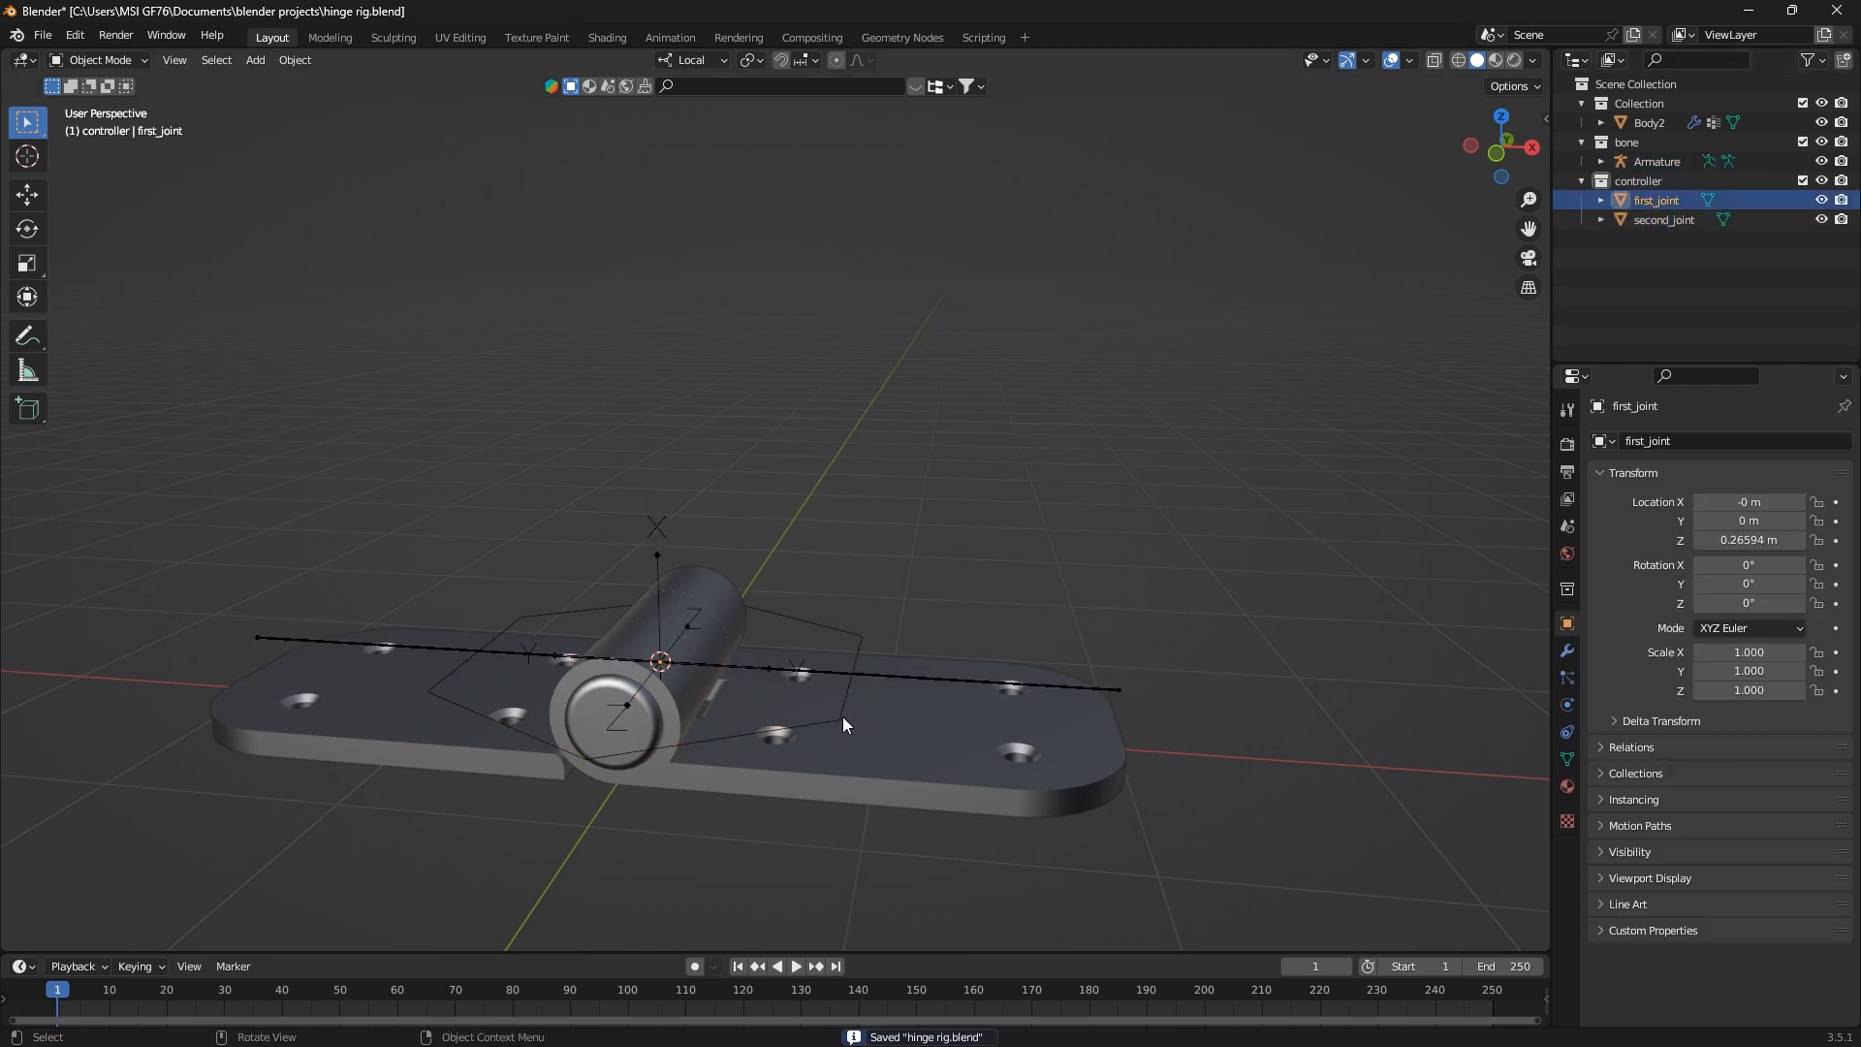
pyautogui.click(900, 678)
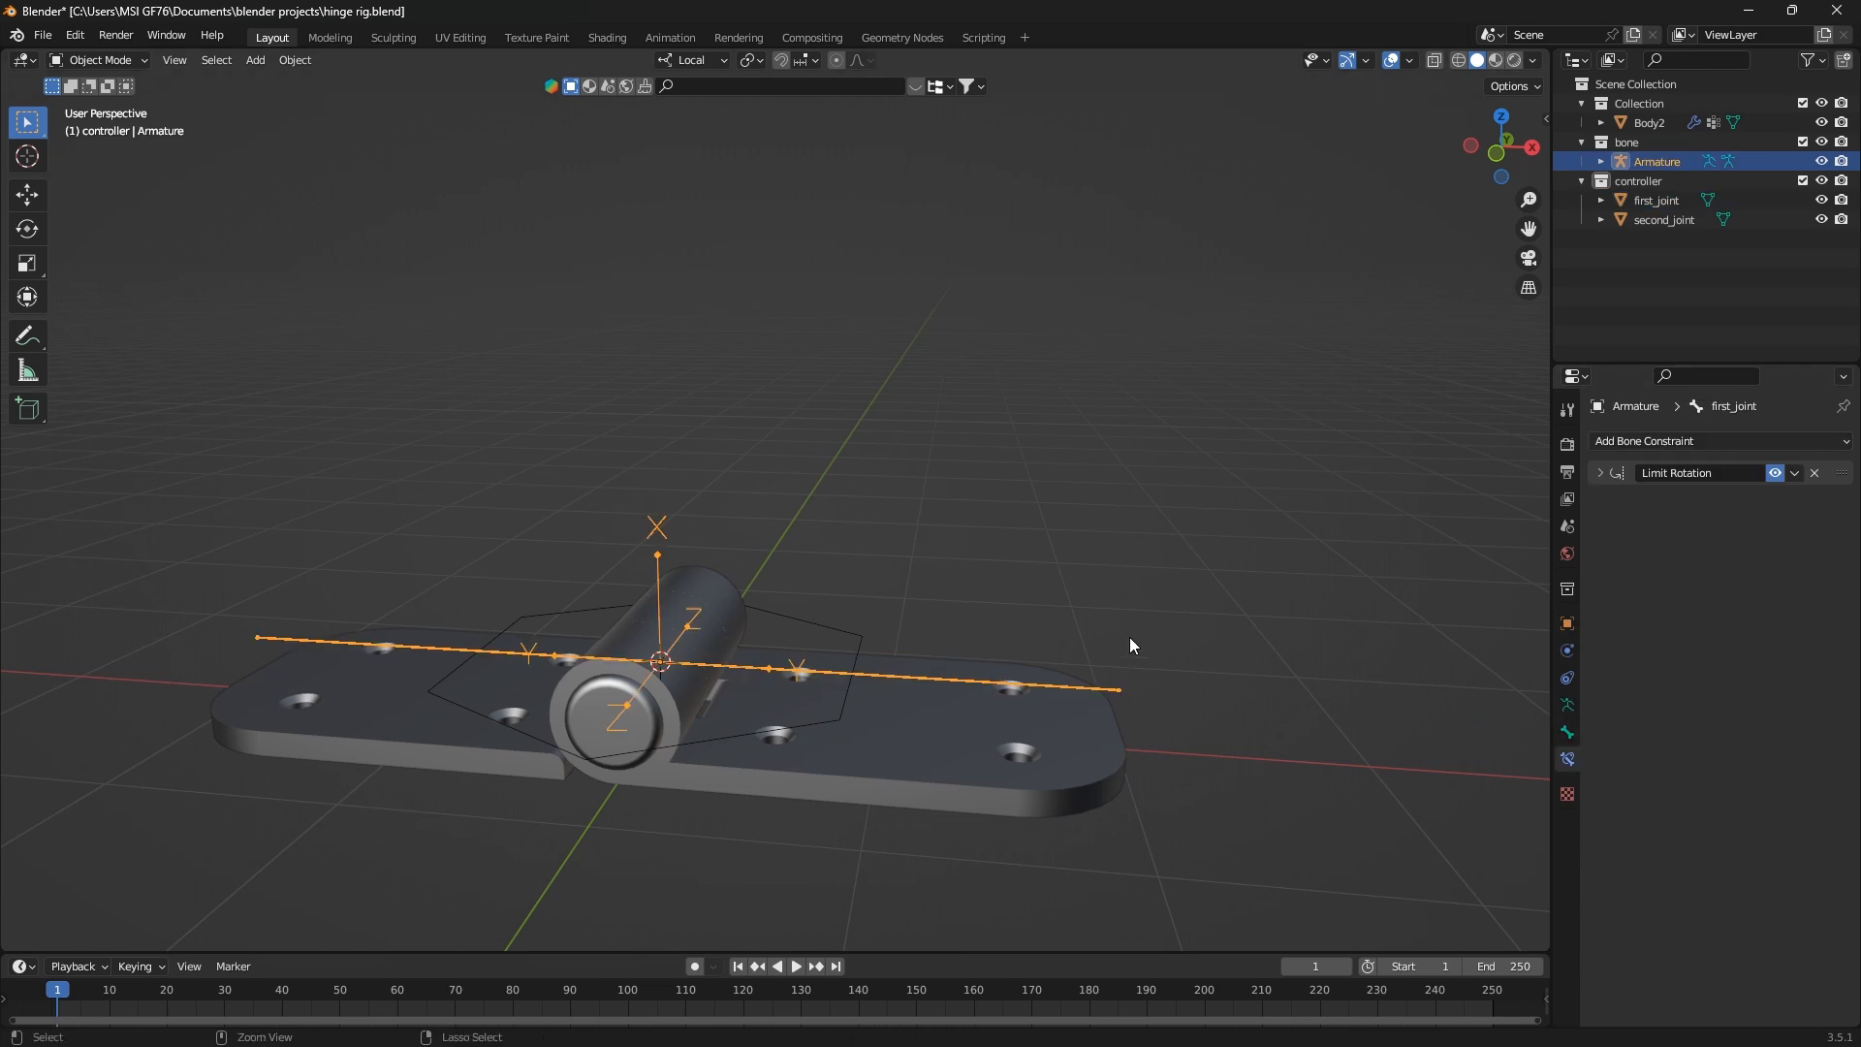
pyautogui.hotkey('ctrl', 'Tab')
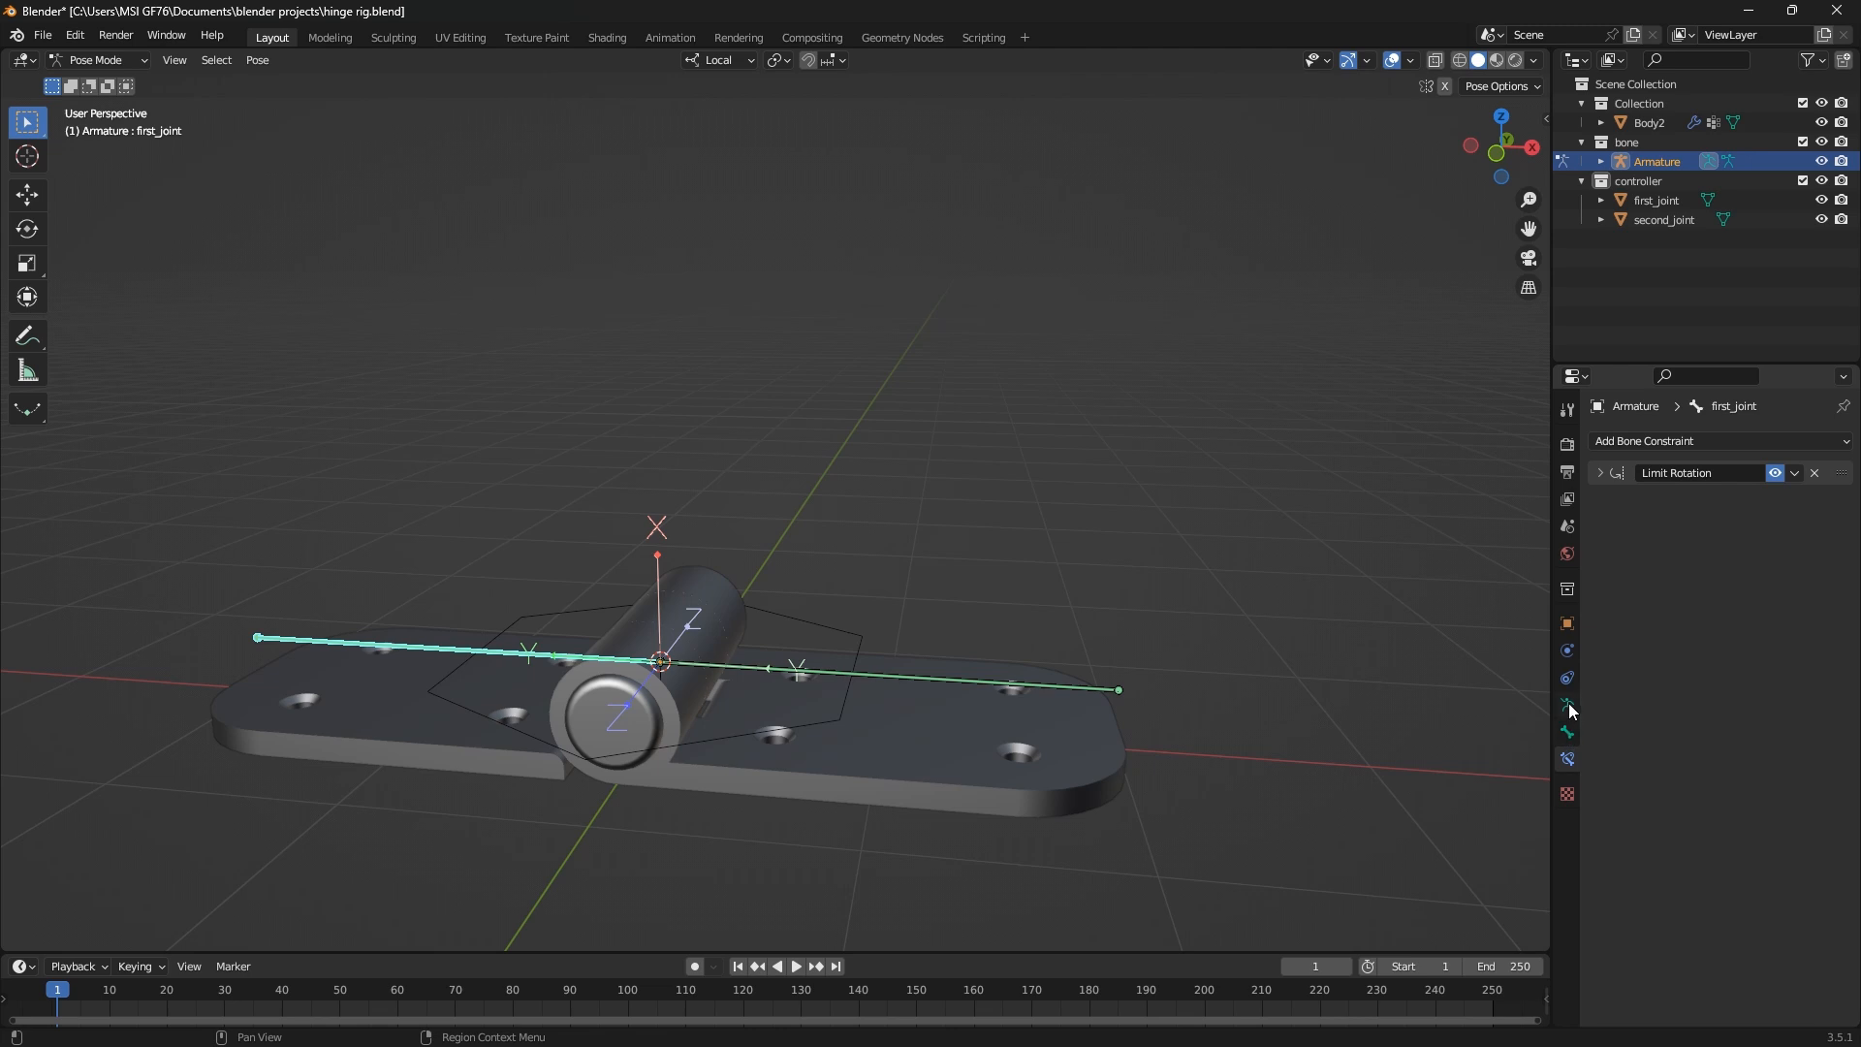
pyautogui.click(1568, 733)
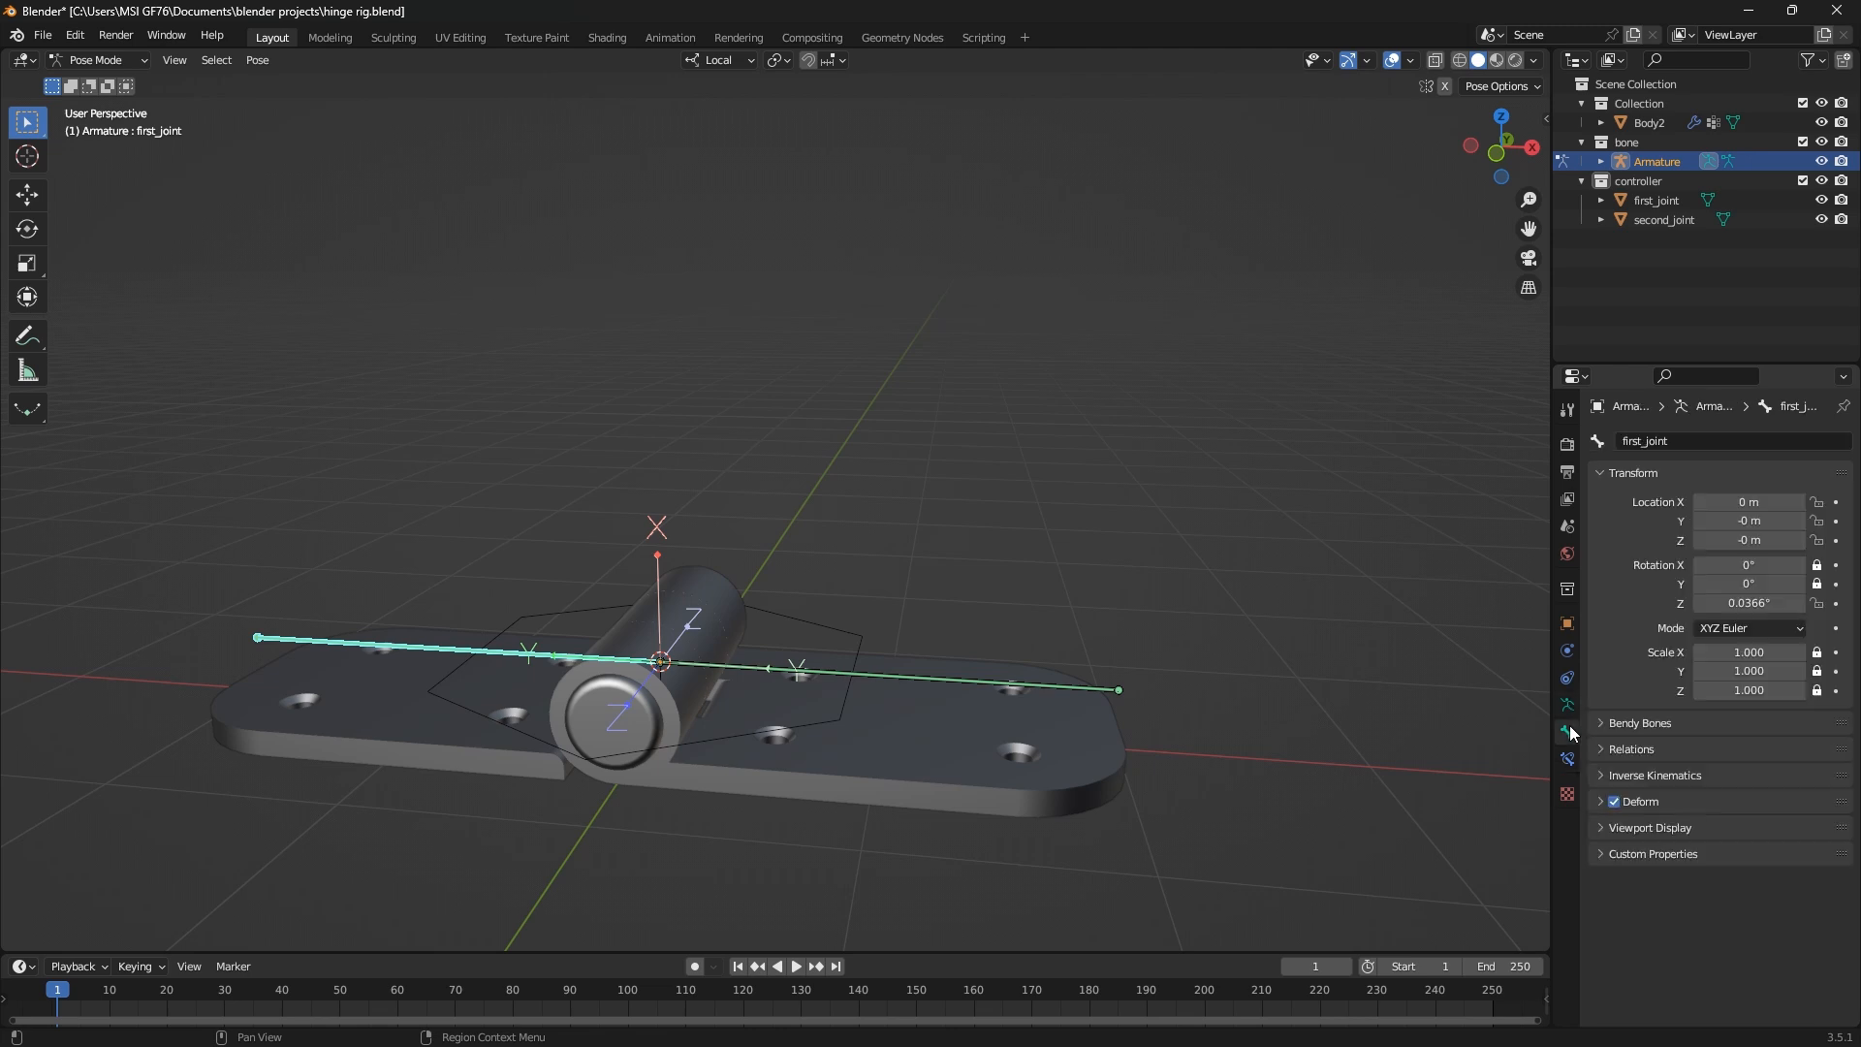
pyautogui.click(1611, 829)
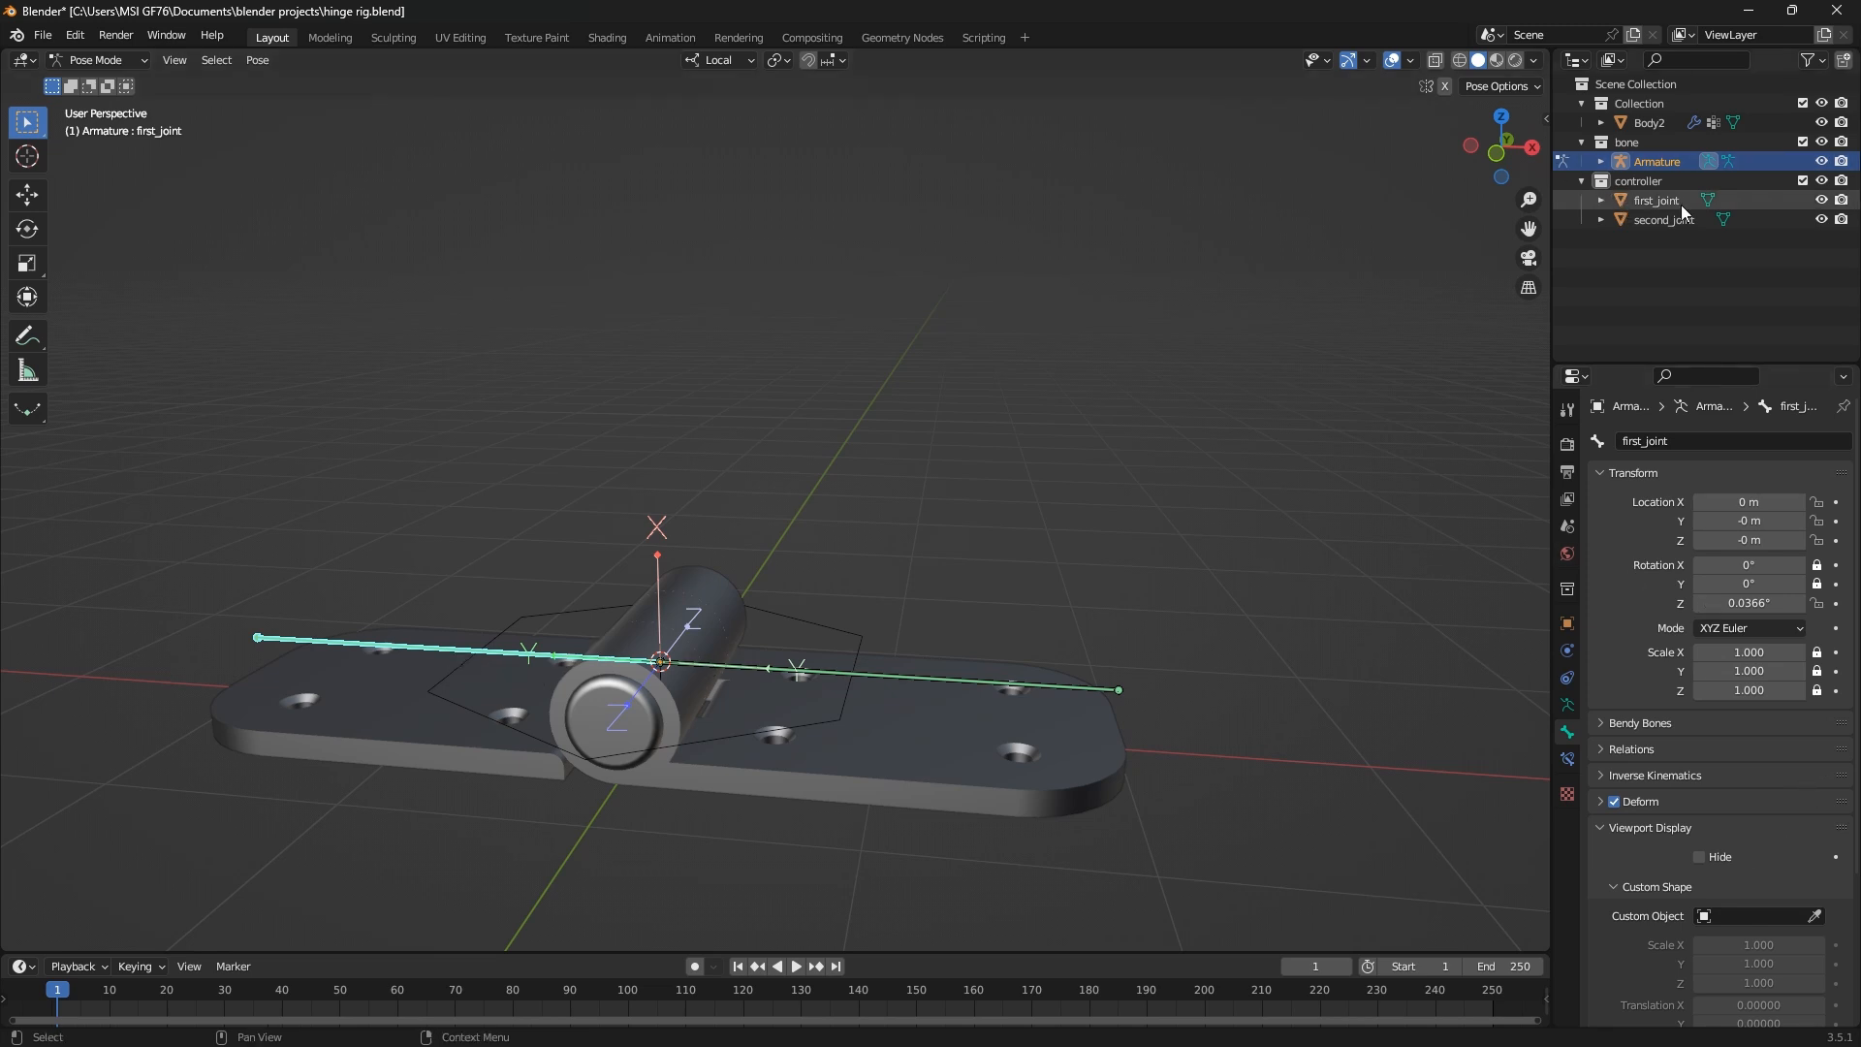
pyautogui.click(1708, 916)
pyautogui.click(1702, 751)
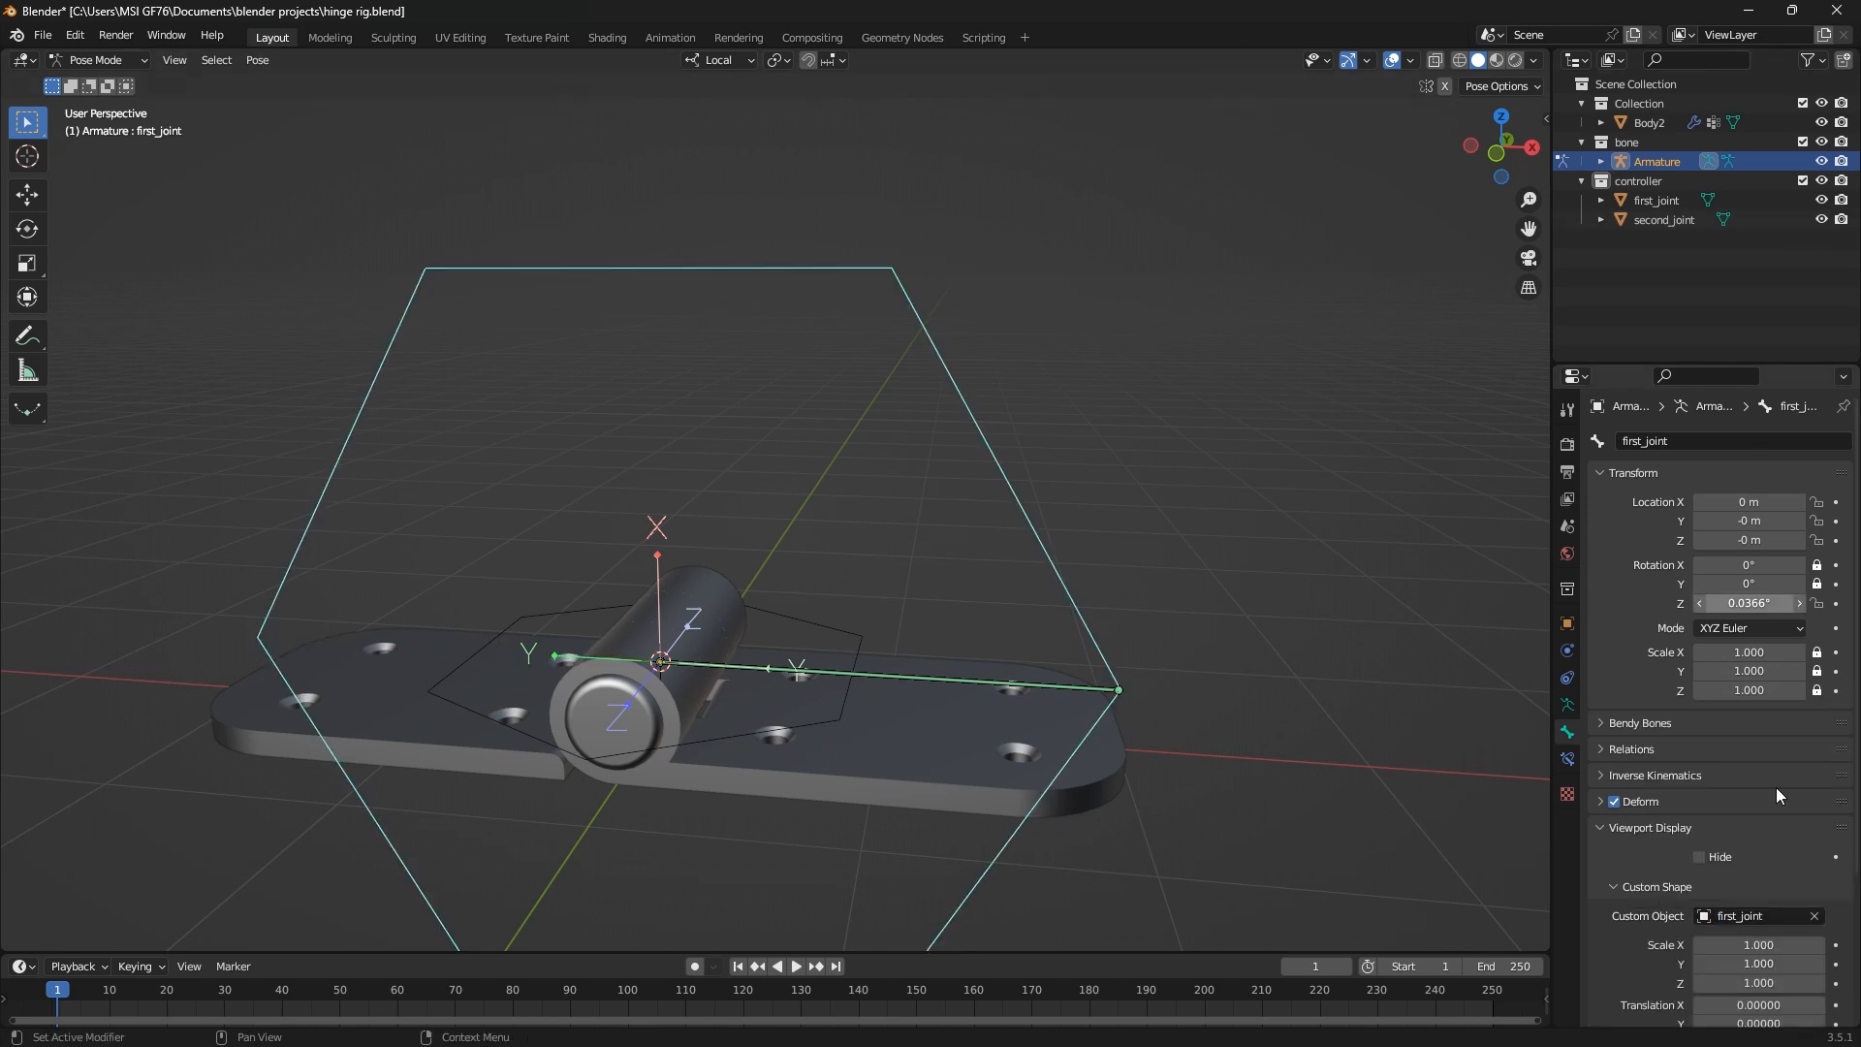
# Assign the second_joint circle as the custom shape of the second_joint bone
pyautogui.click(956, 676)
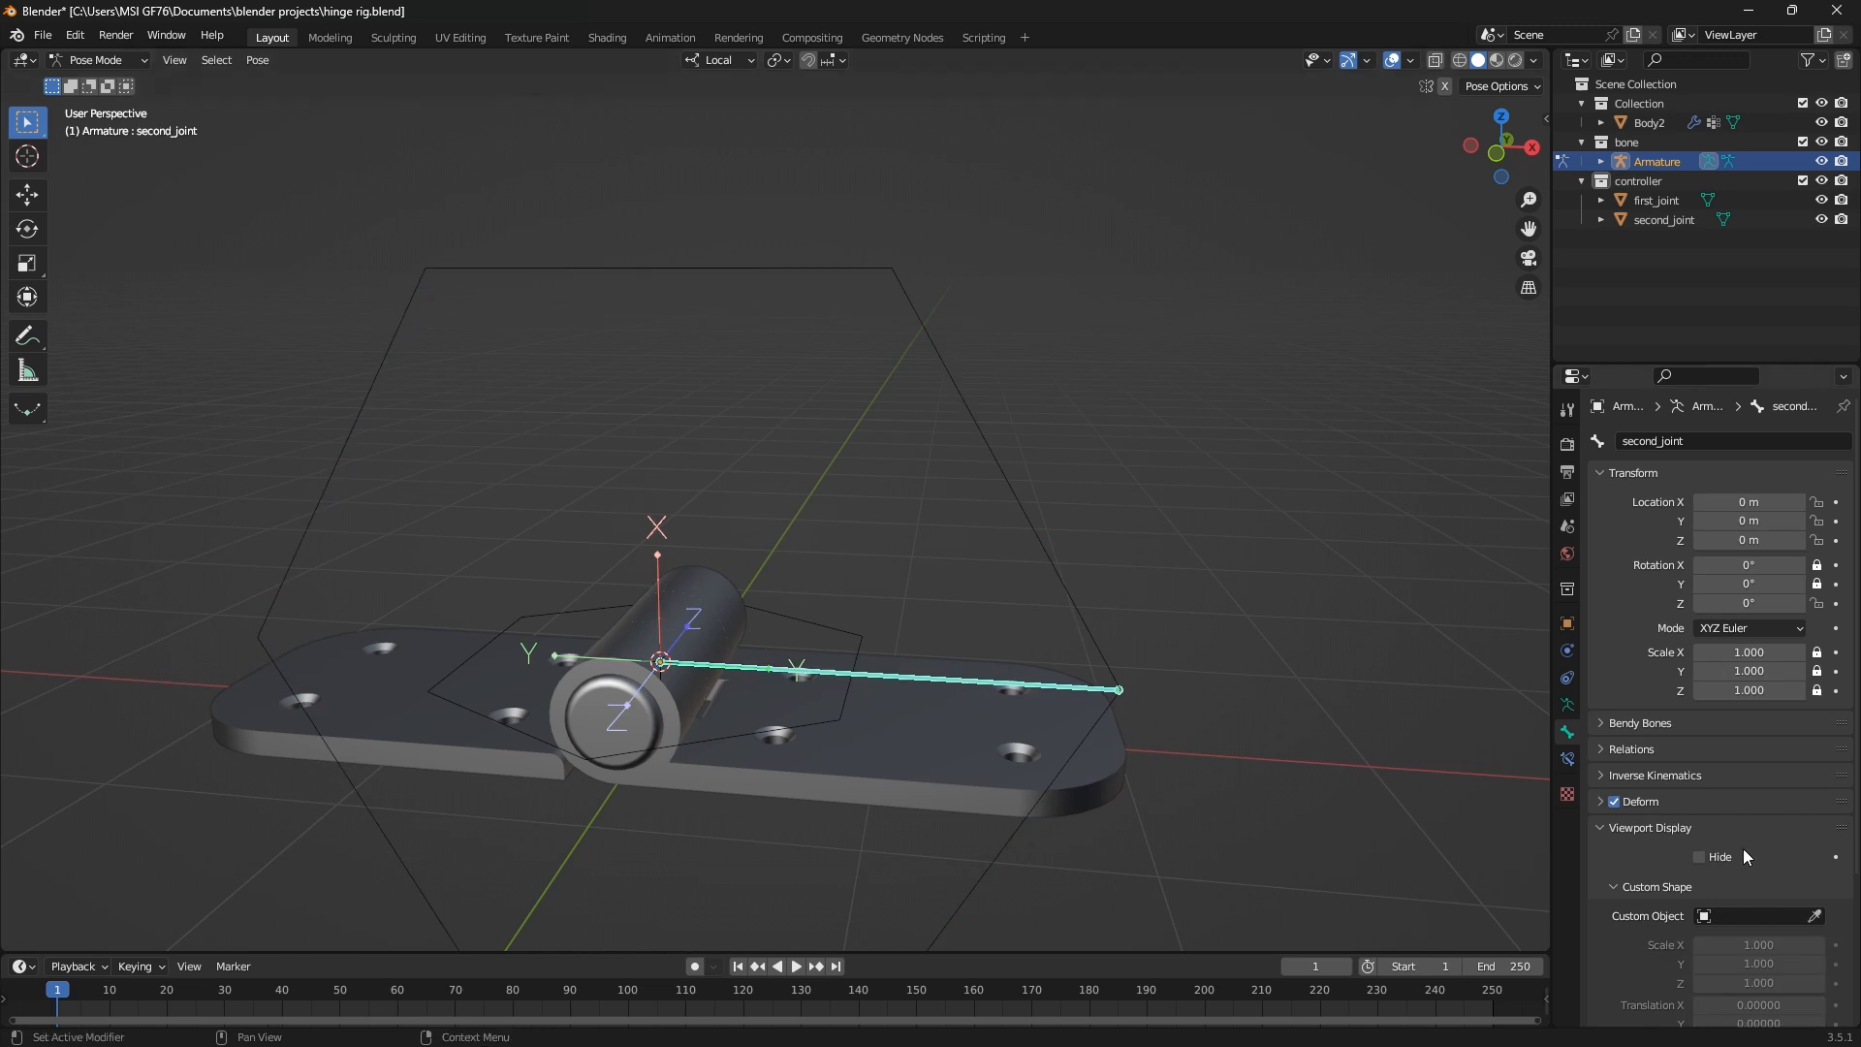
pyautogui.click(1714, 916)
pyautogui.click(1686, 769)
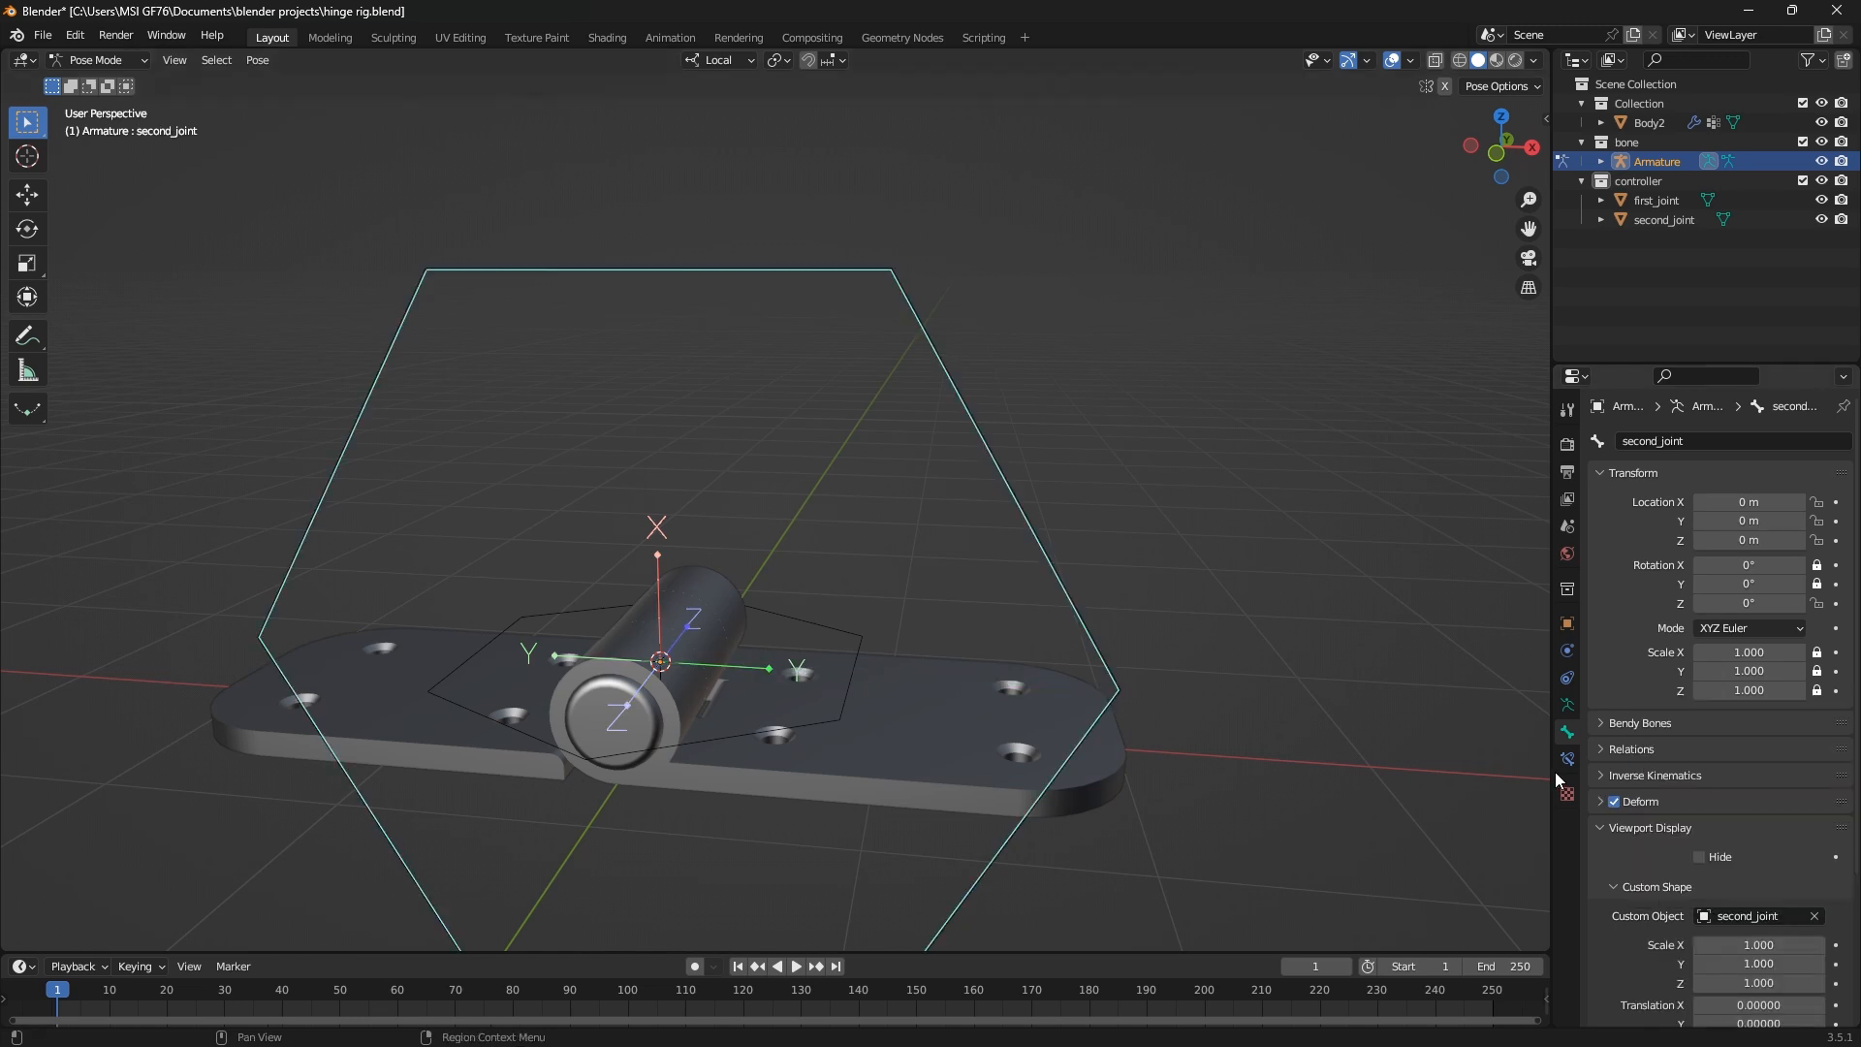
# Return the armature to Object Mode and open both controller circles together in Edit Mode
pyautogui.moveTo(669, 667); pyautogui.dragTo(763, 729, button='middle')
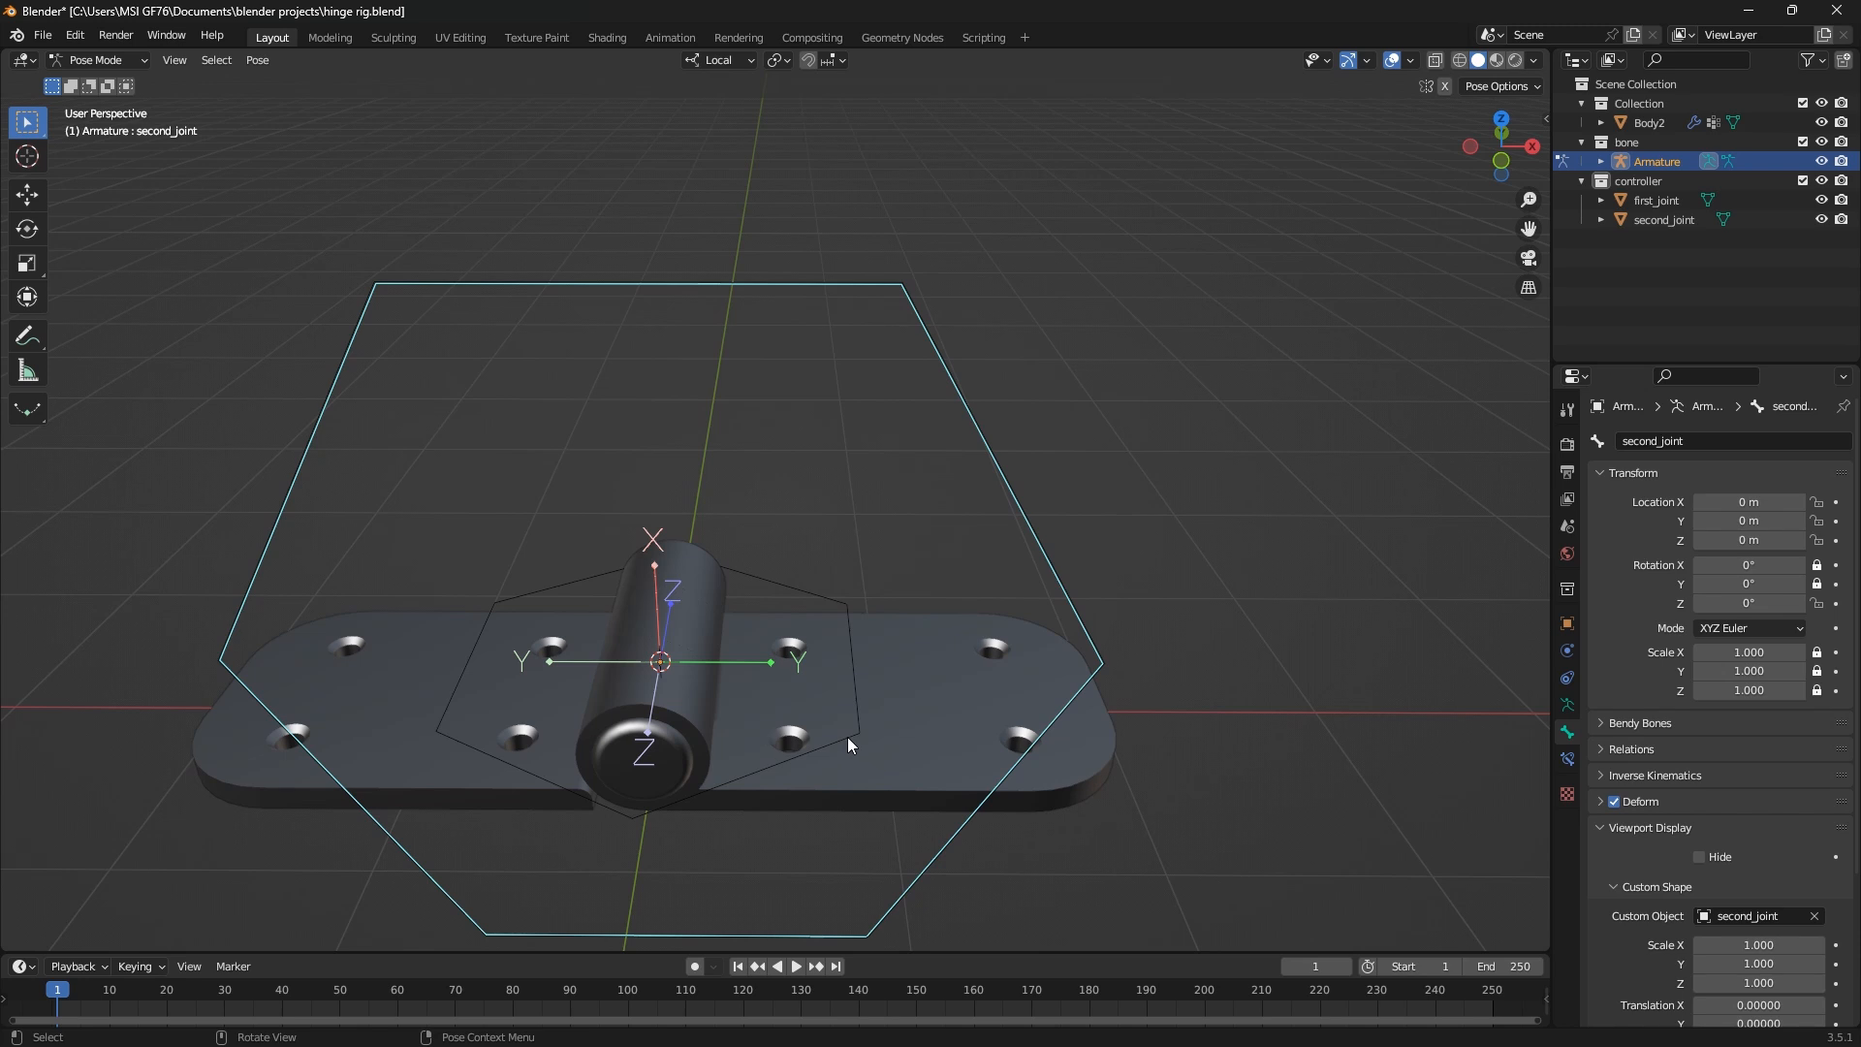
pyautogui.click(102, 61)
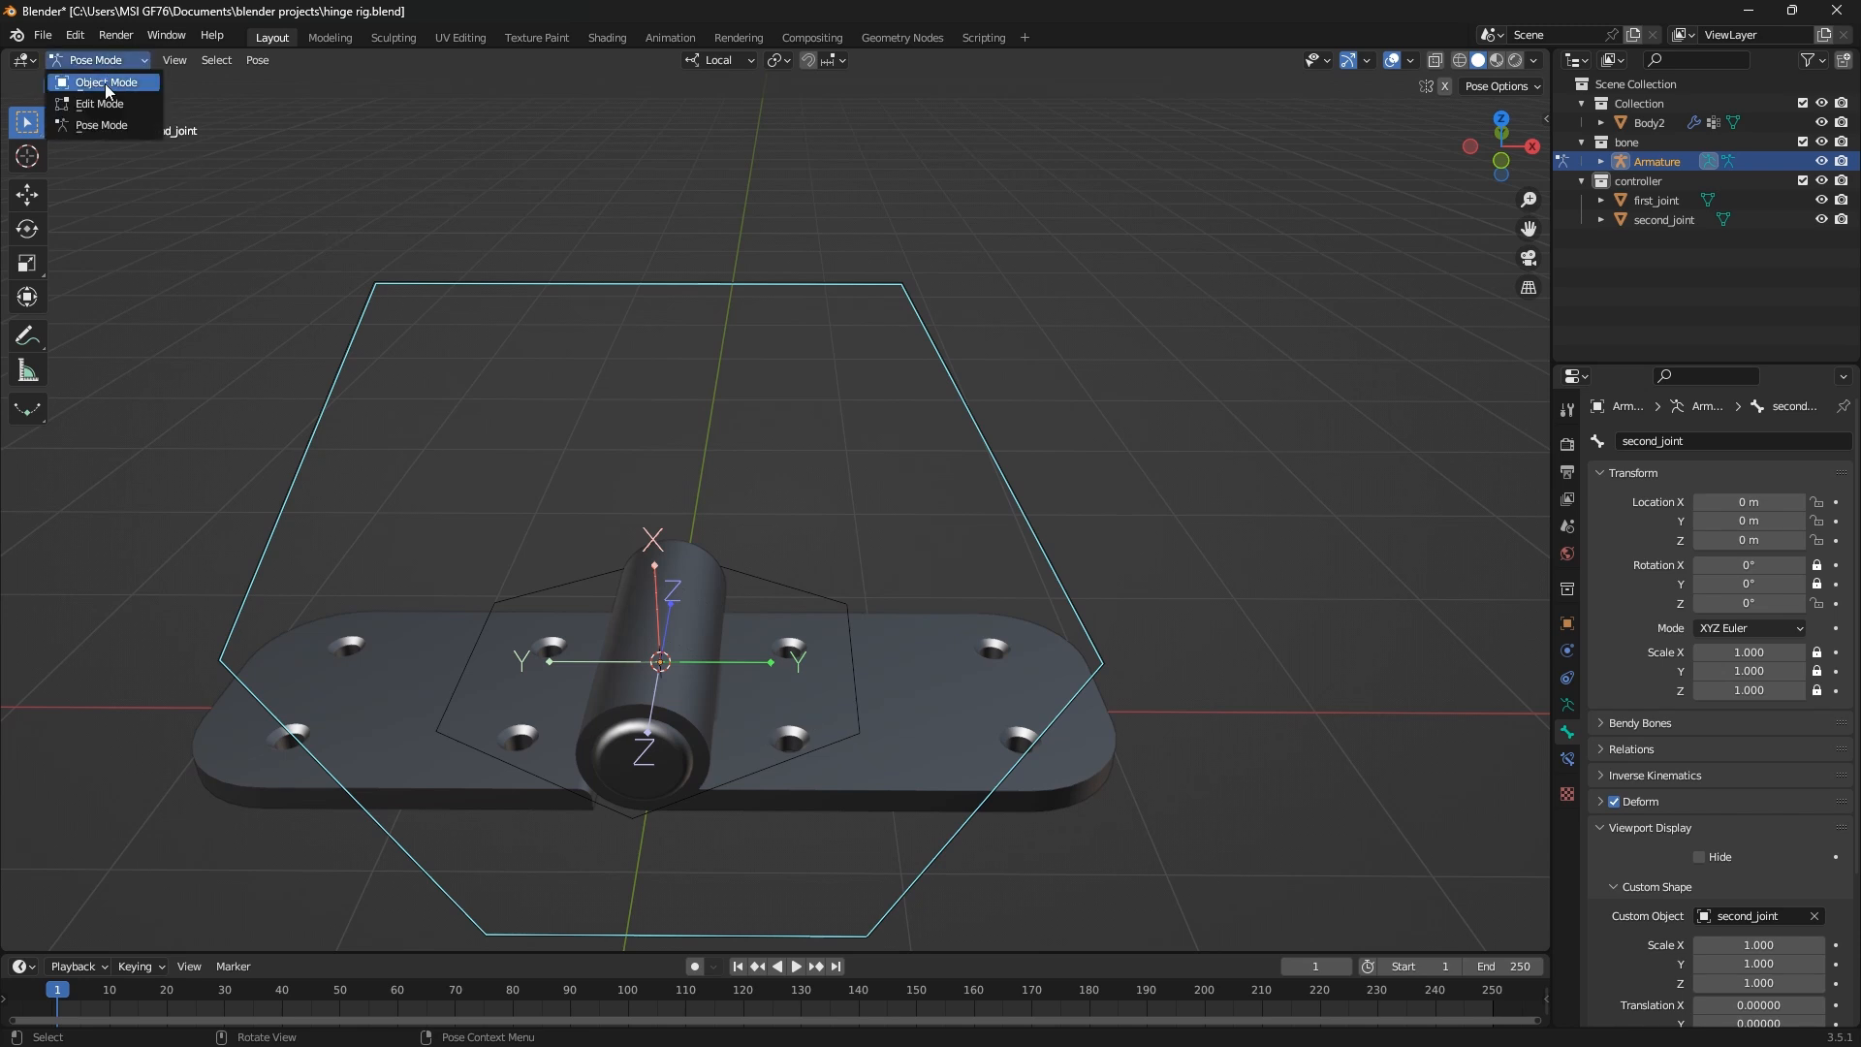
pyautogui.click(104, 83)
pyautogui.moveTo(768, 555); pyautogui.dragTo(823, 608)
pyautogui.moveTo(788, 529); pyautogui.dragTo(882, 641, button='middle')
pyautogui.scroll(2, 843, 638)
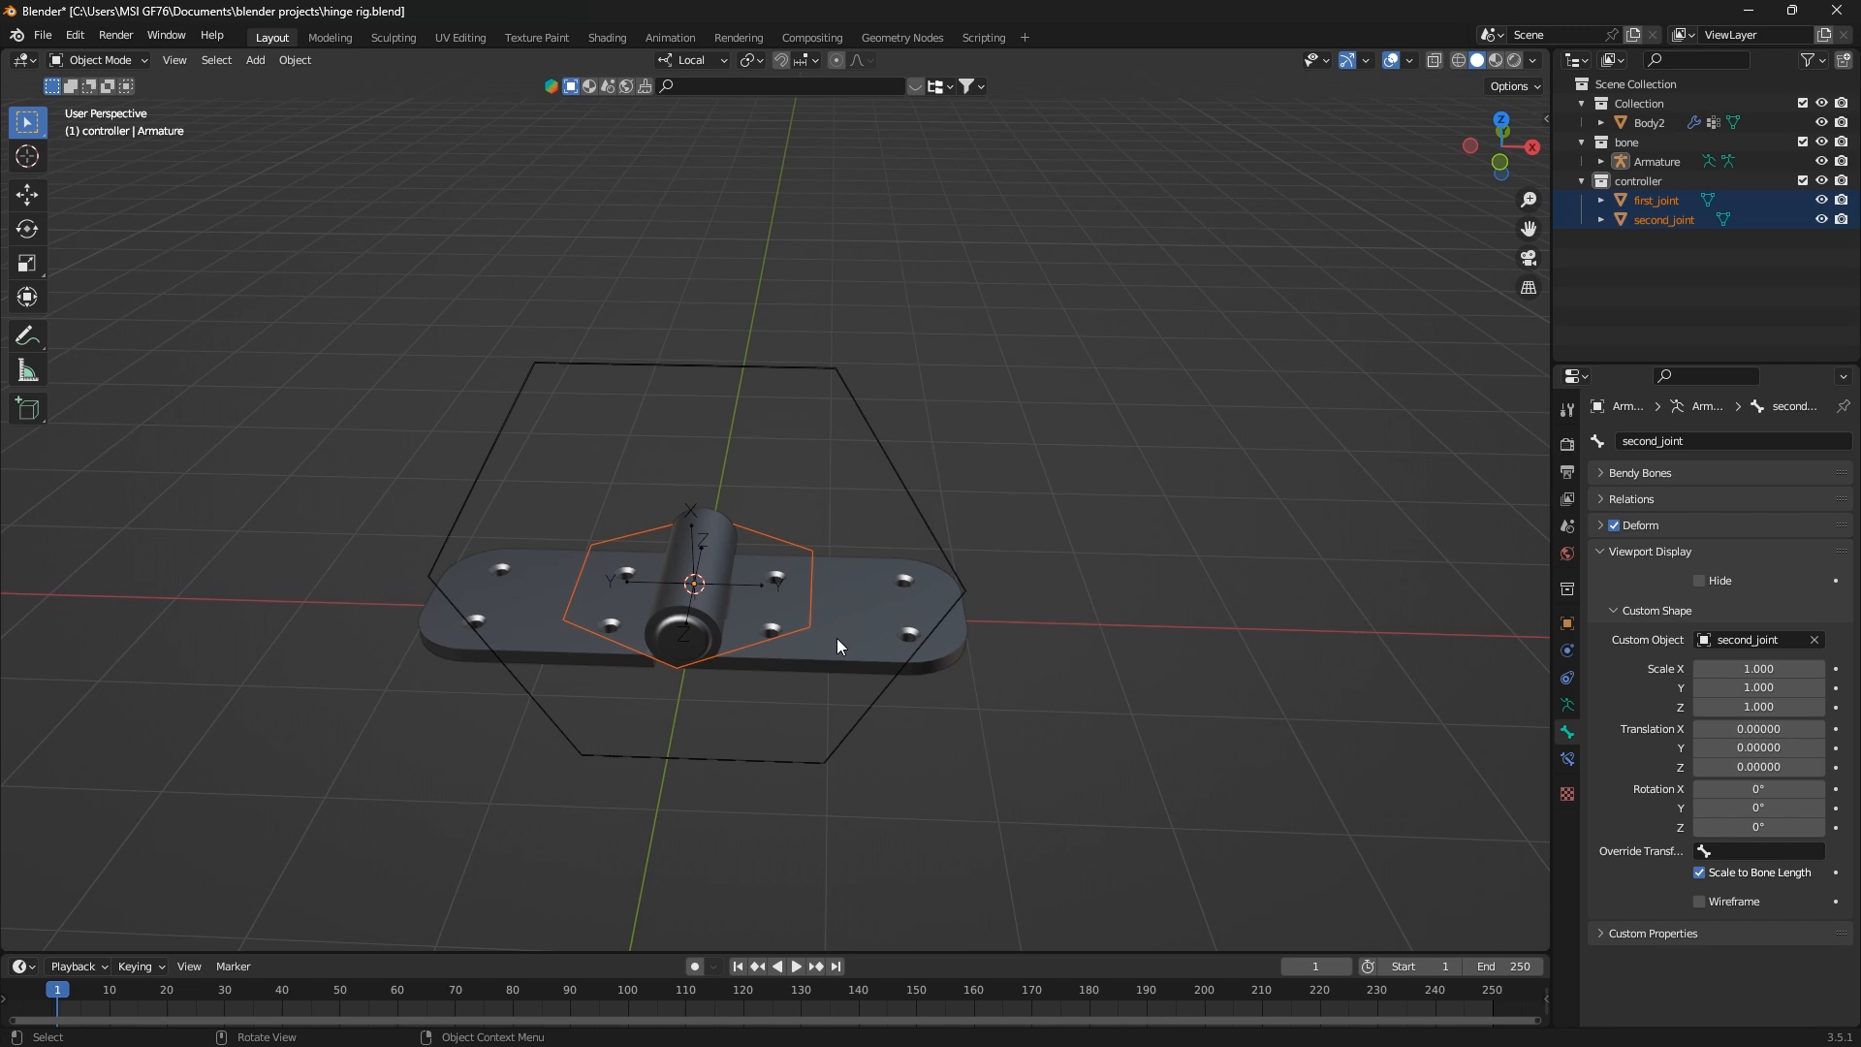
pyautogui.press('Tab')
pyautogui.press('Tab')
pyautogui.click(1275, 612)
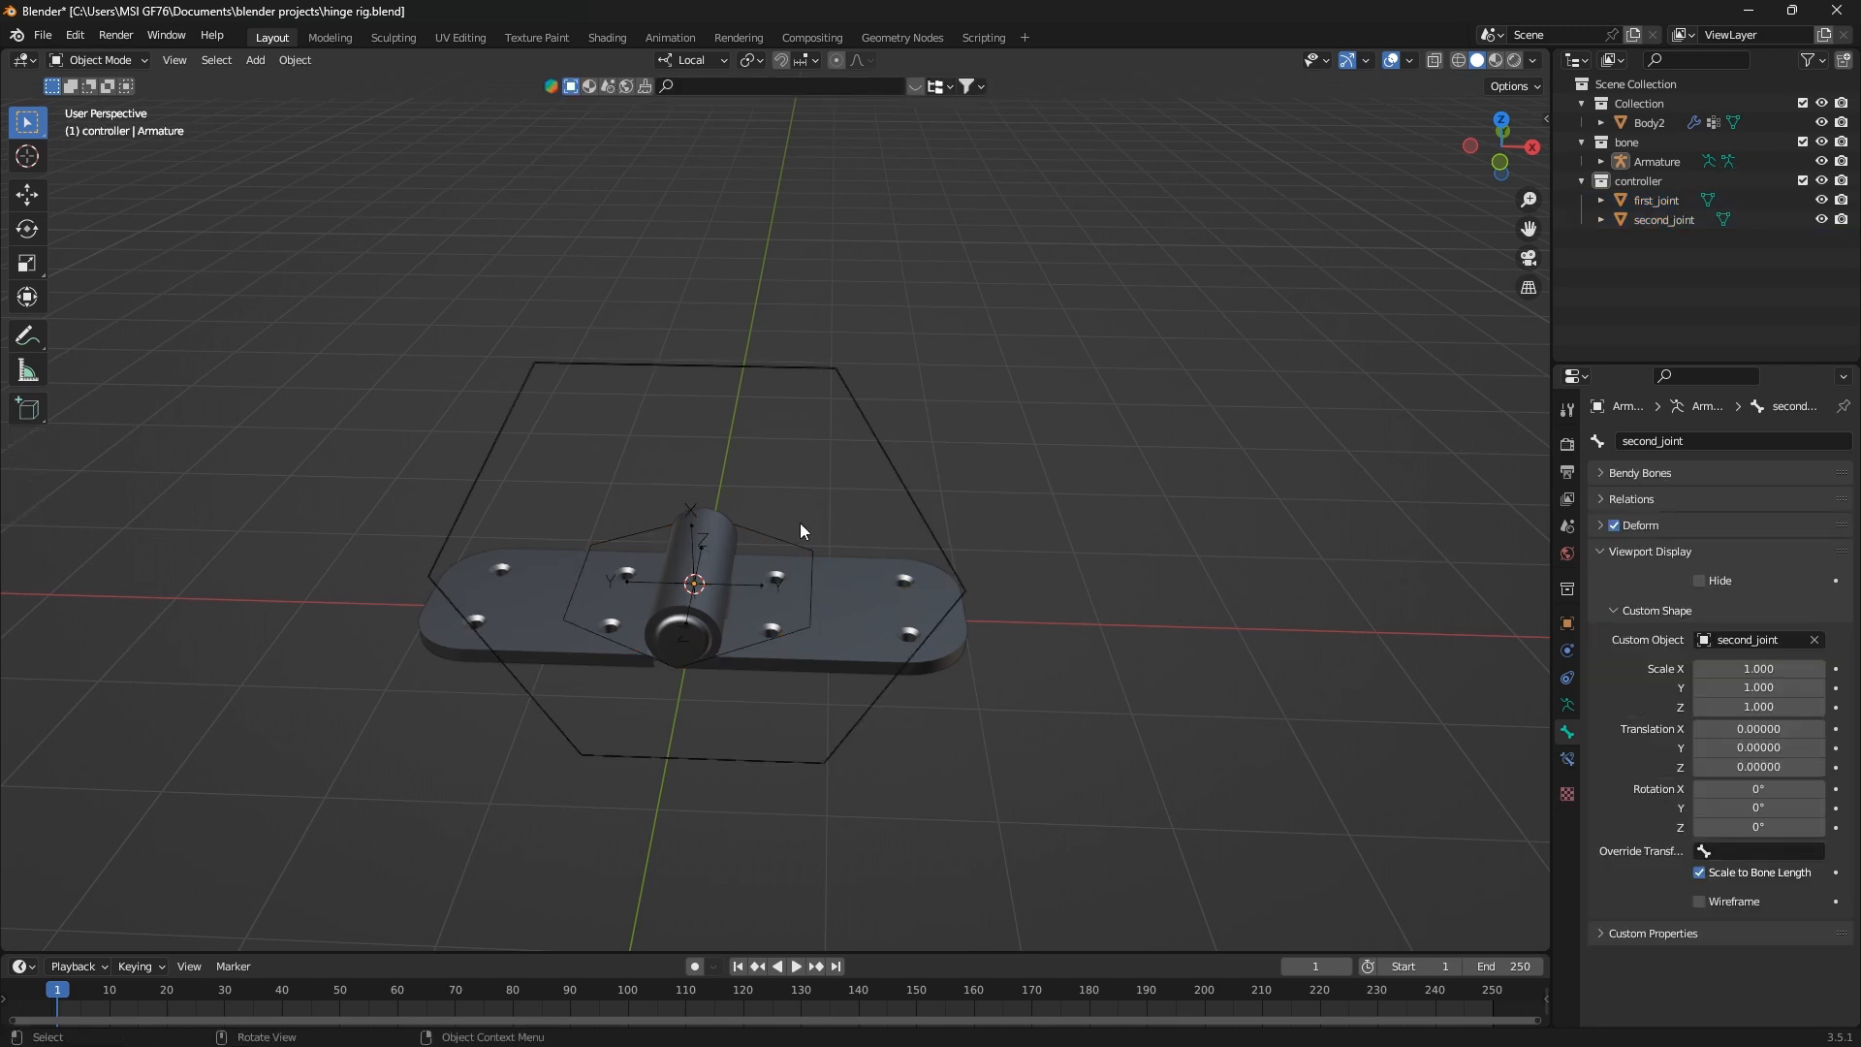
pyautogui.moveTo(744, 501); pyautogui.dragTo(811, 549)
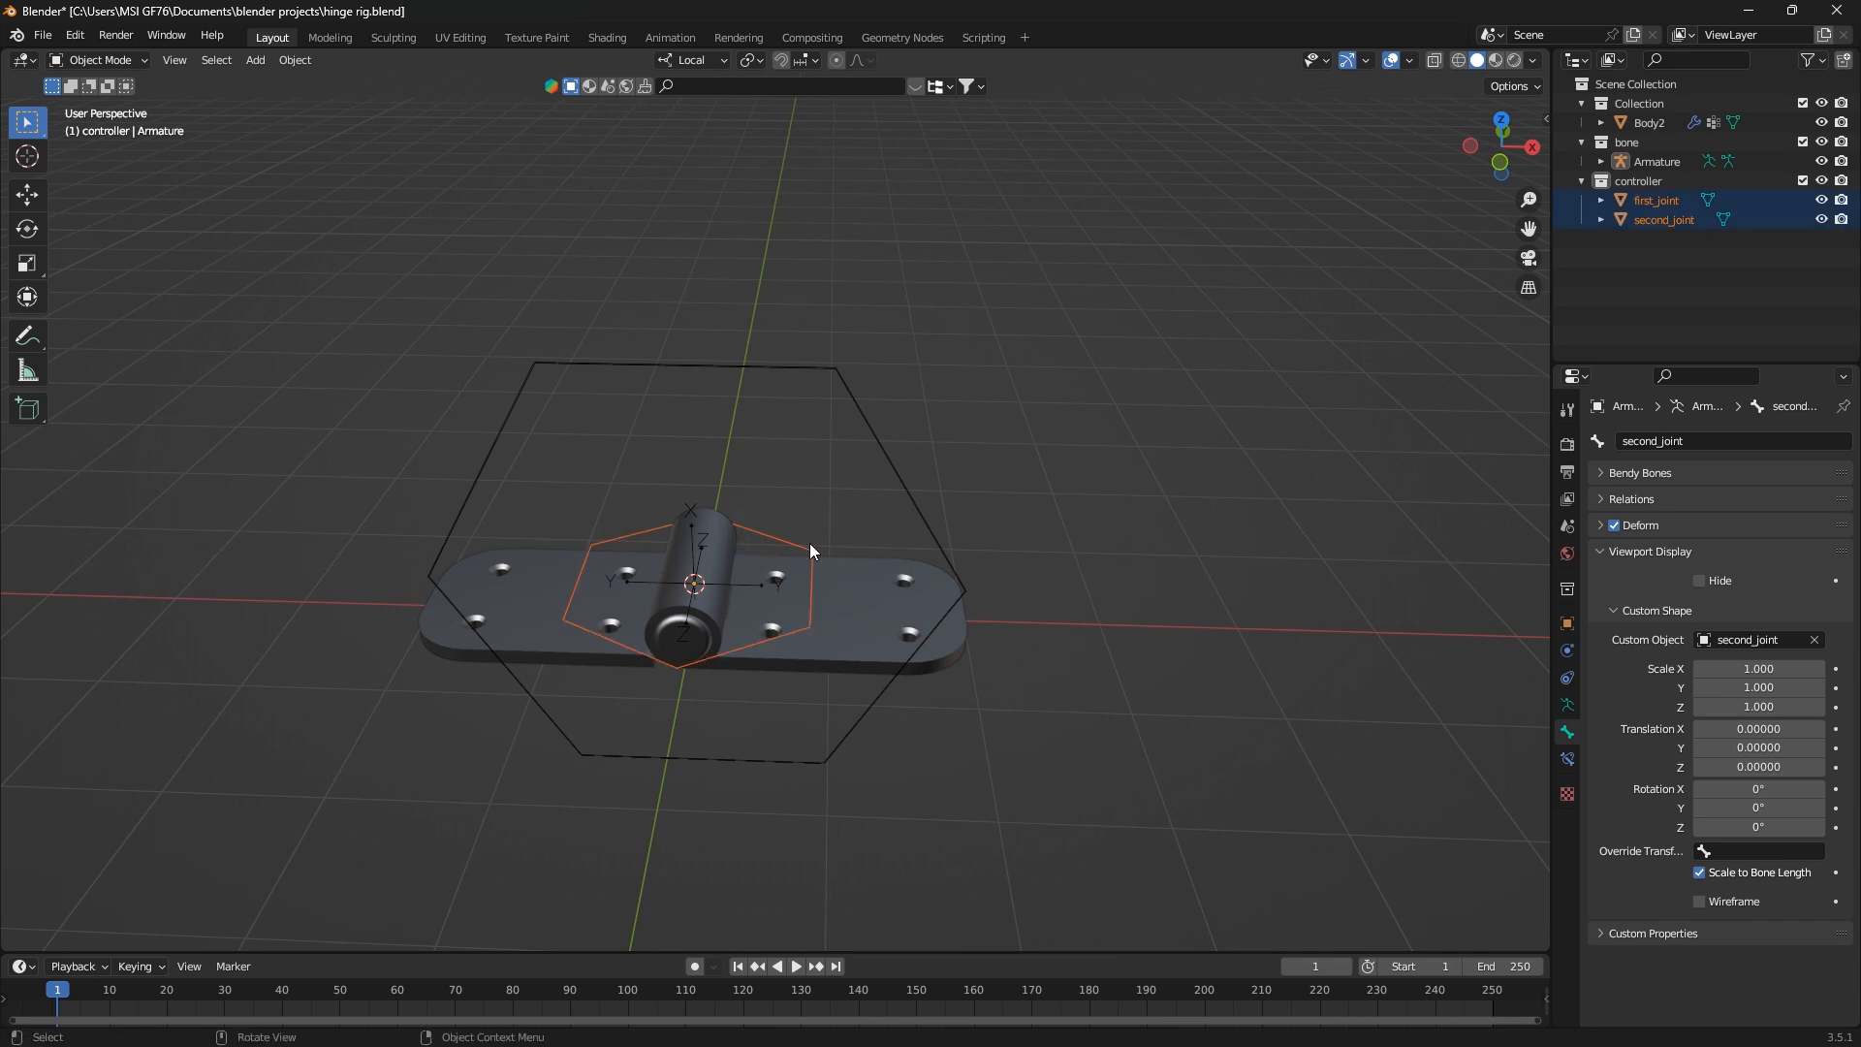
pyautogui.keyDown('shift'); pyautogui.click(795, 543); pyautogui.keyUp('shift')
pyautogui.press('Tab')
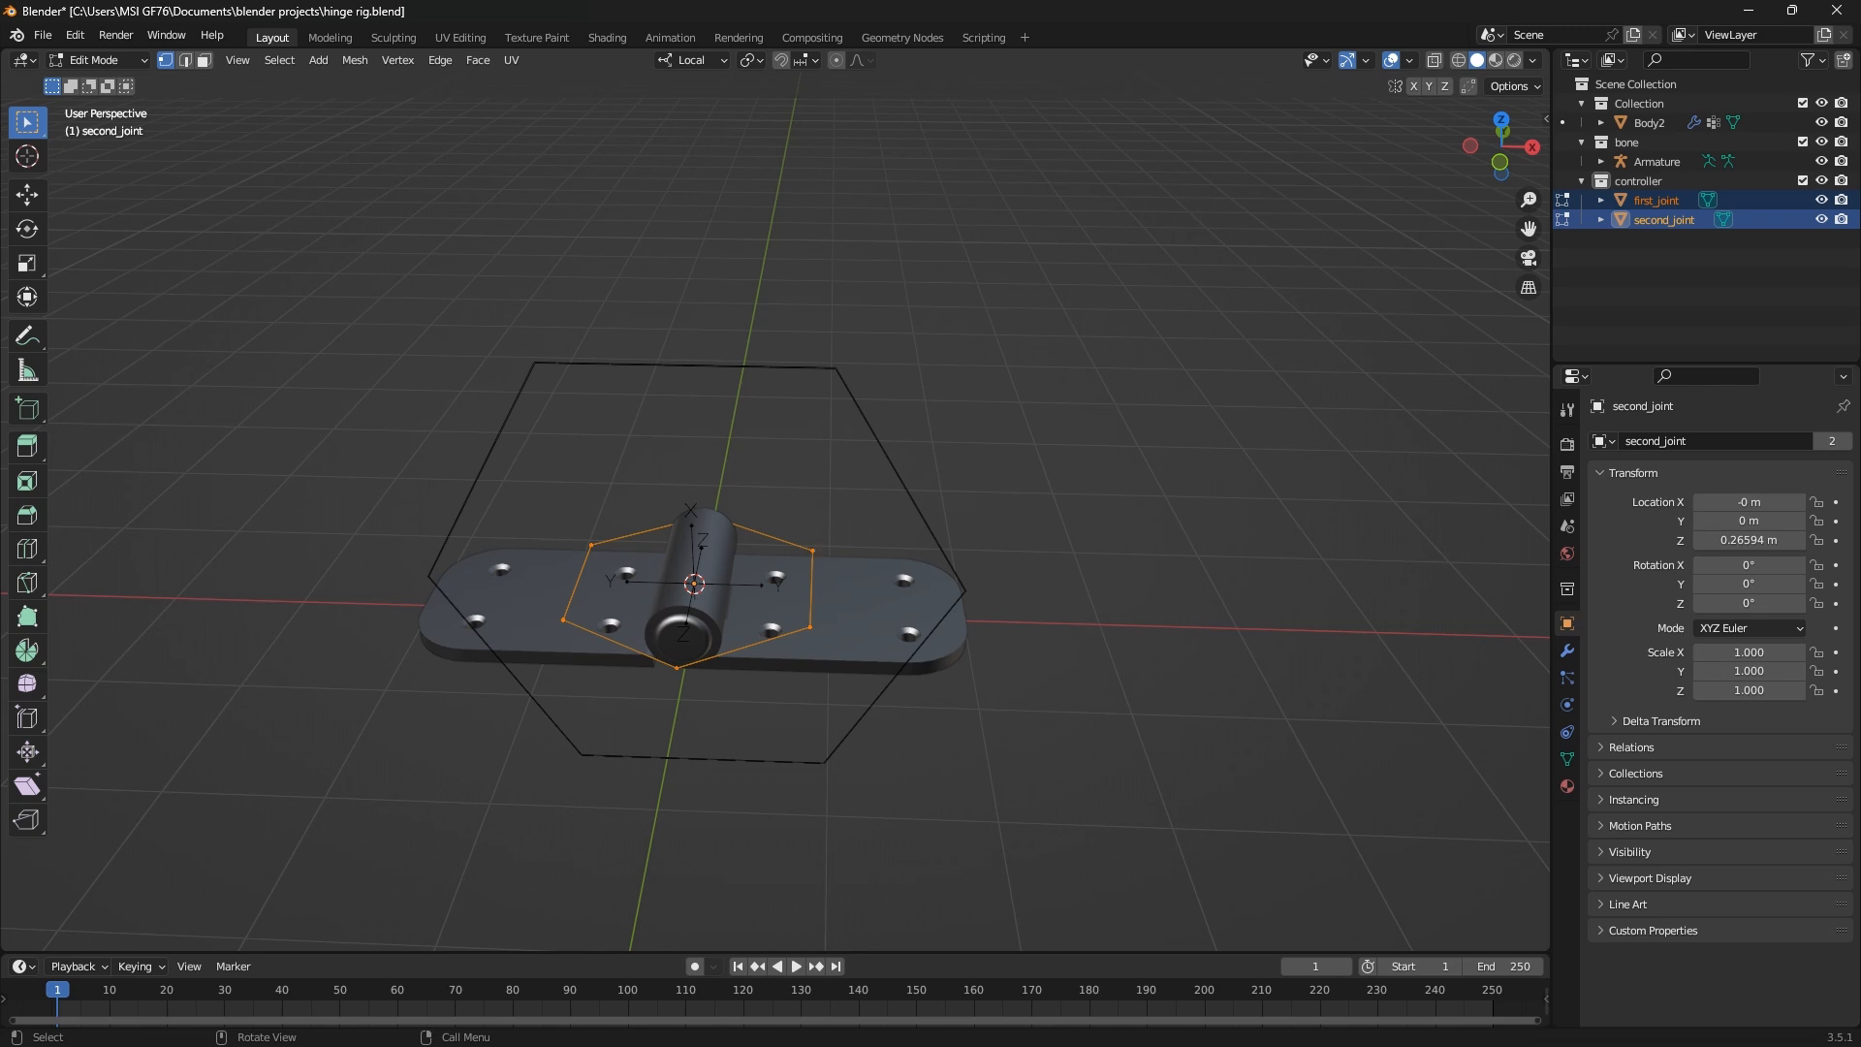
# Try rotating both controller circles 90° about the local X axis and about the local Y axis
pyautogui.write('rx')
pyautogui.write('90')
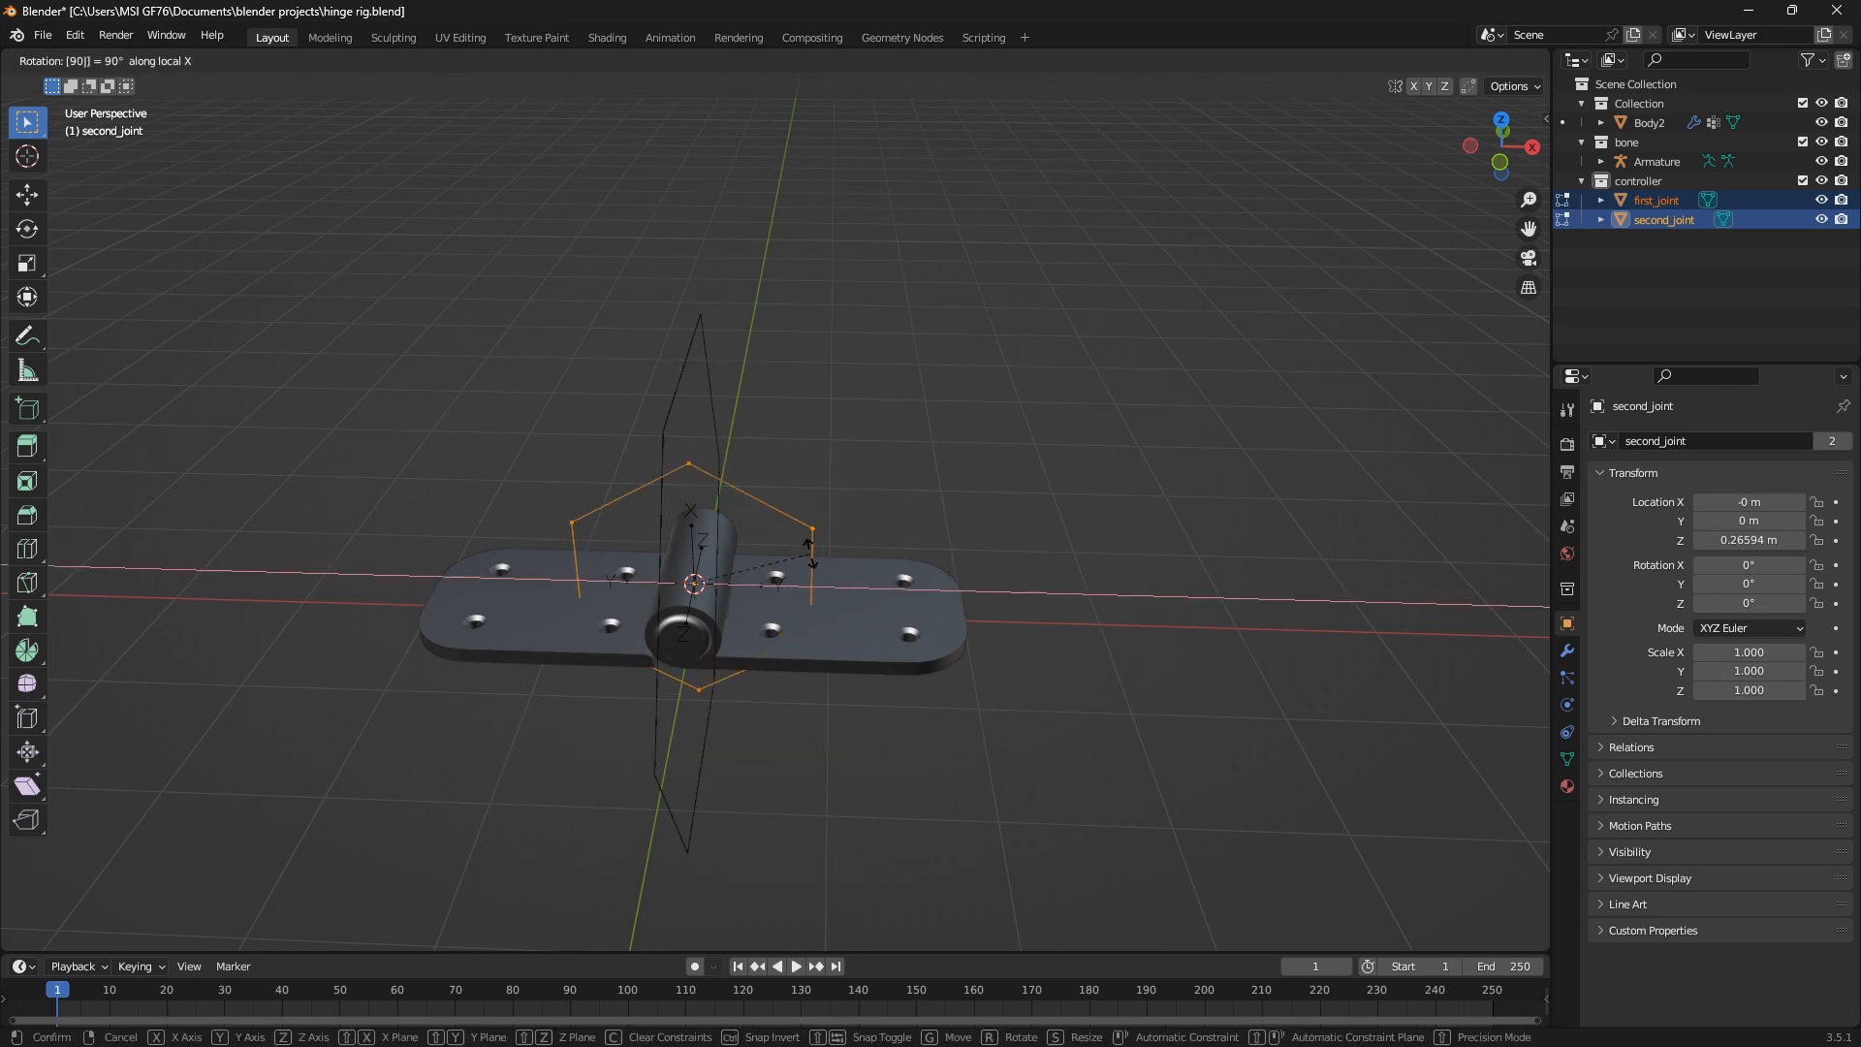
pyautogui.press('Escape')
pyautogui.write('r')
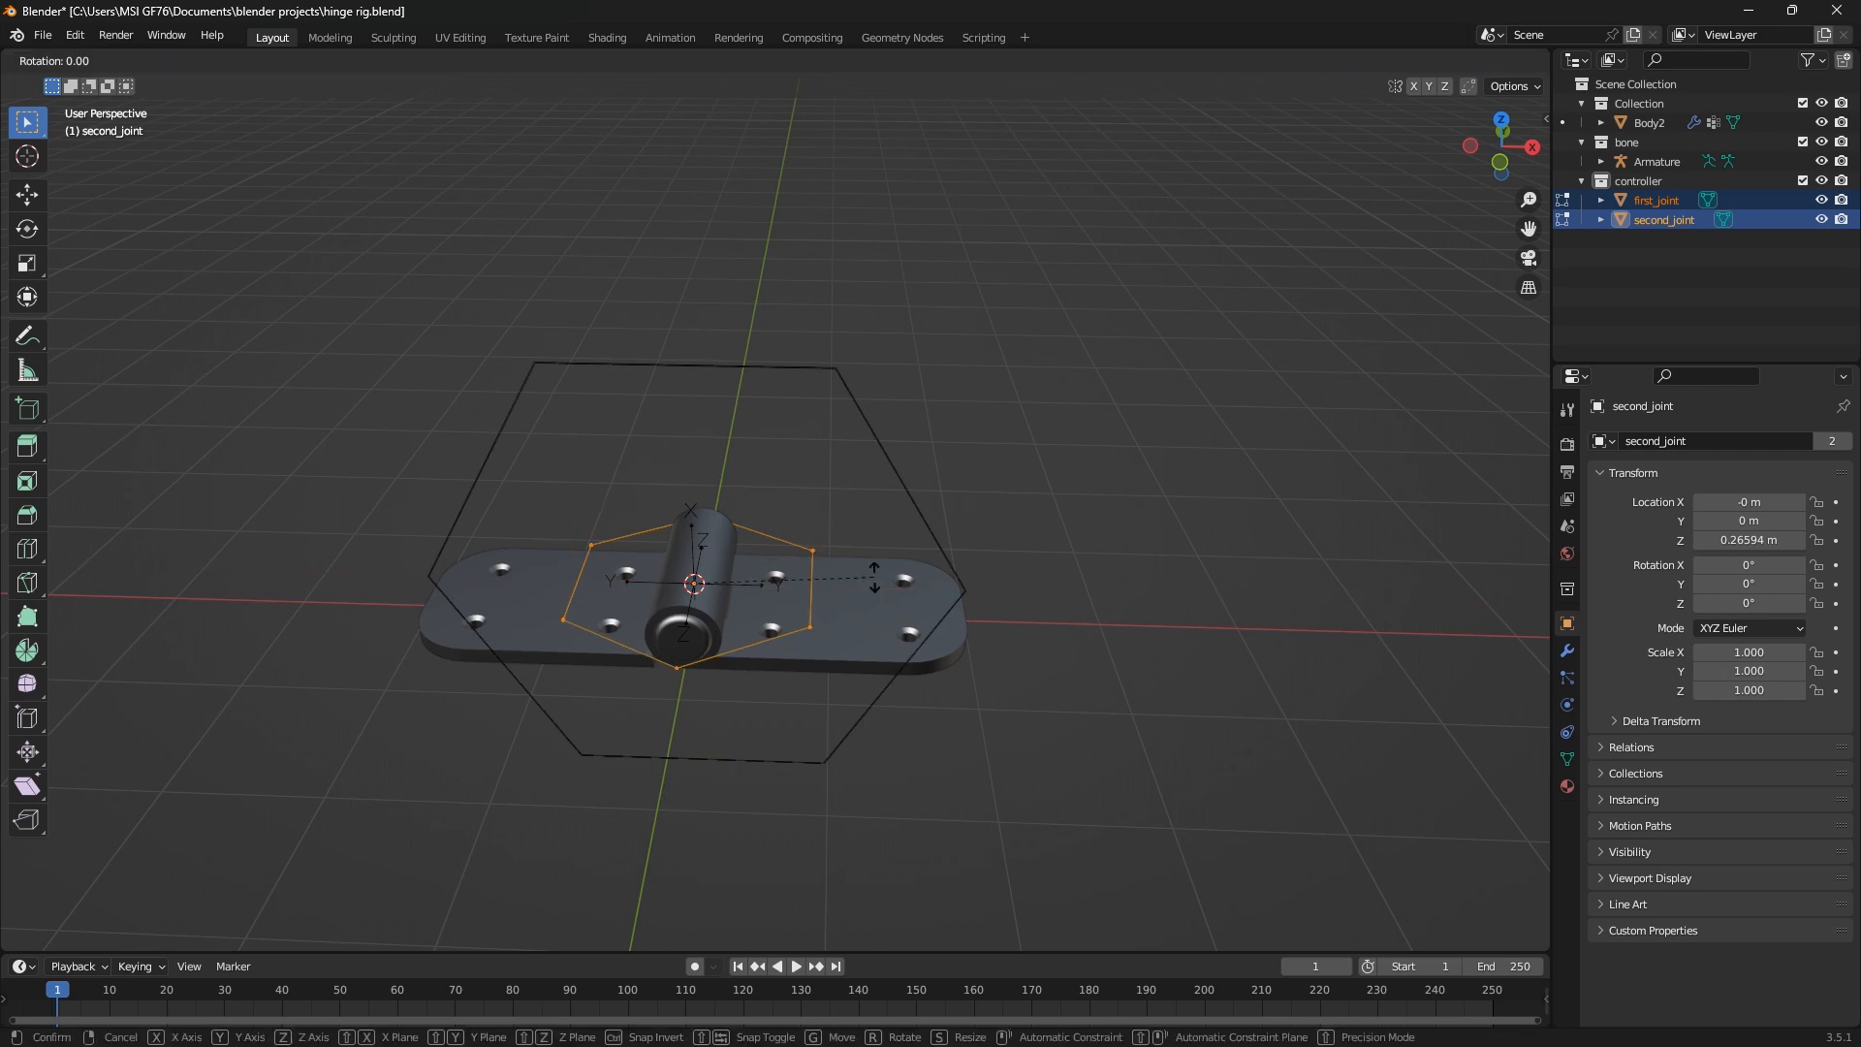
pyautogui.write('y90')
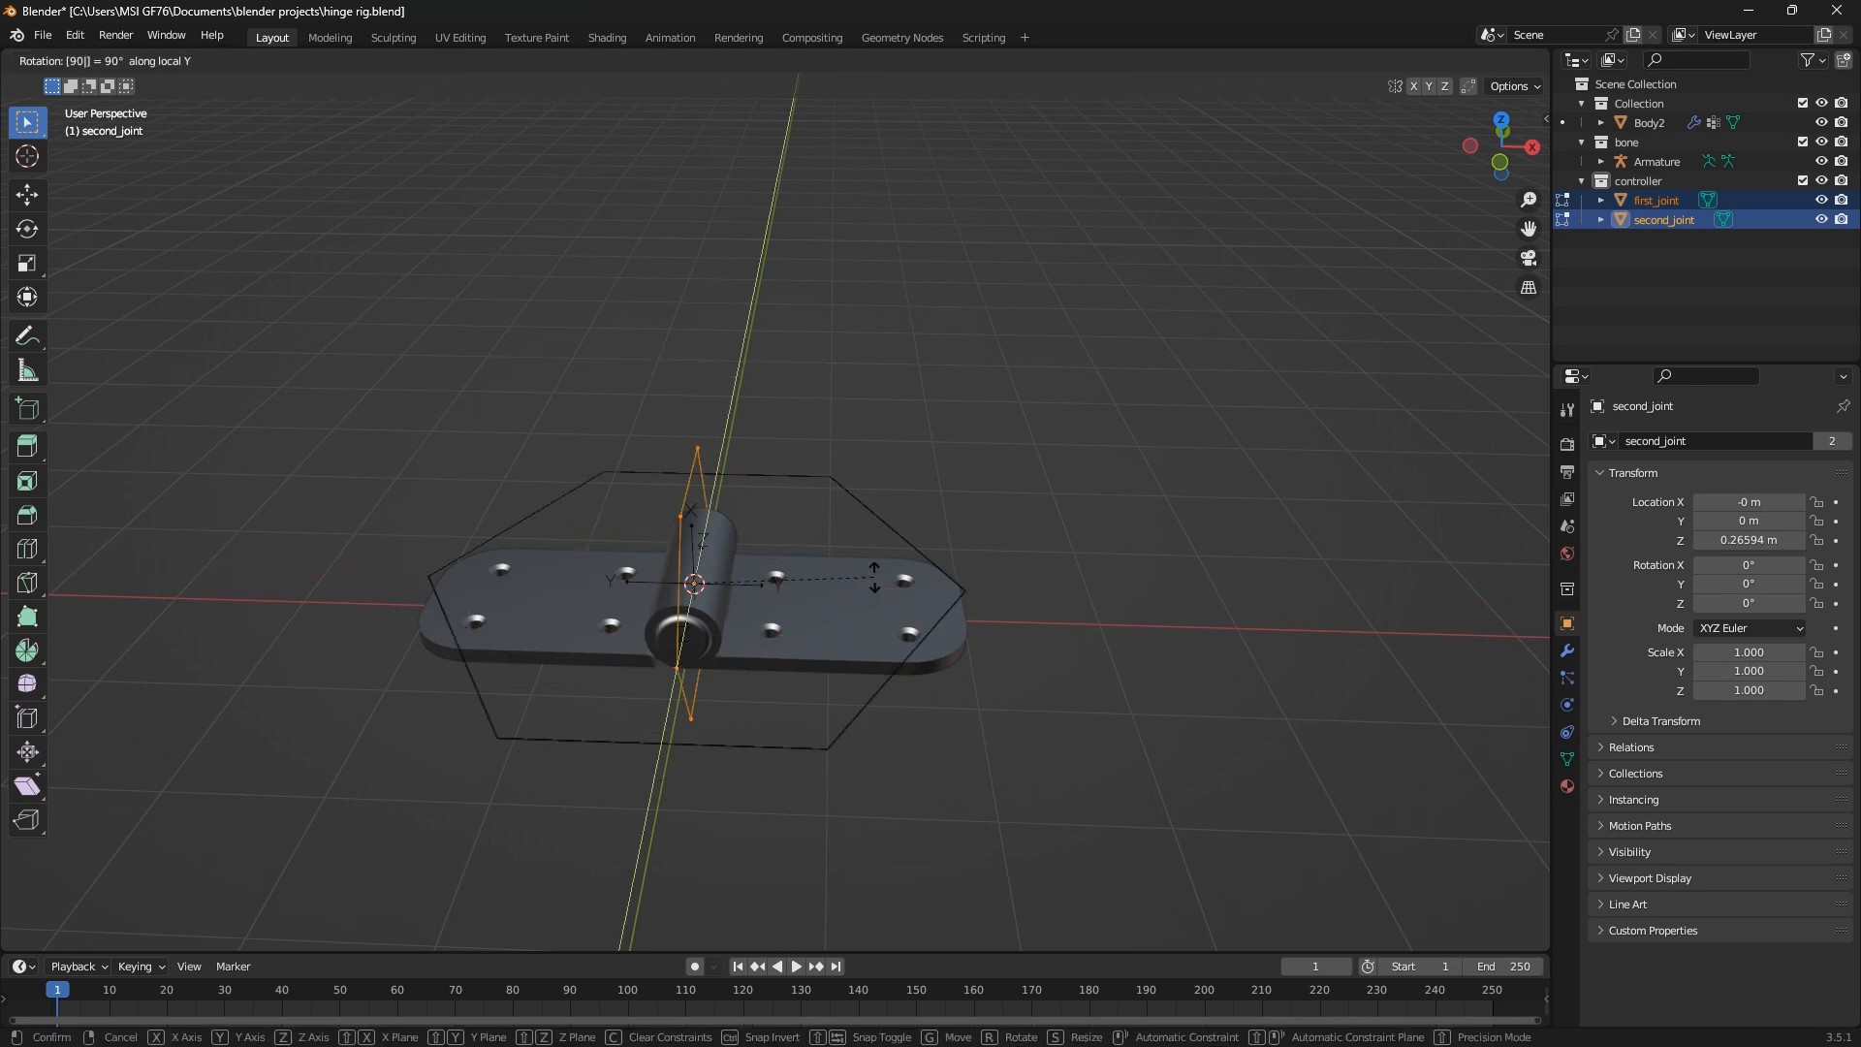
pyautogui.press('BackSpace')
pyautogui.press('BackSpace')
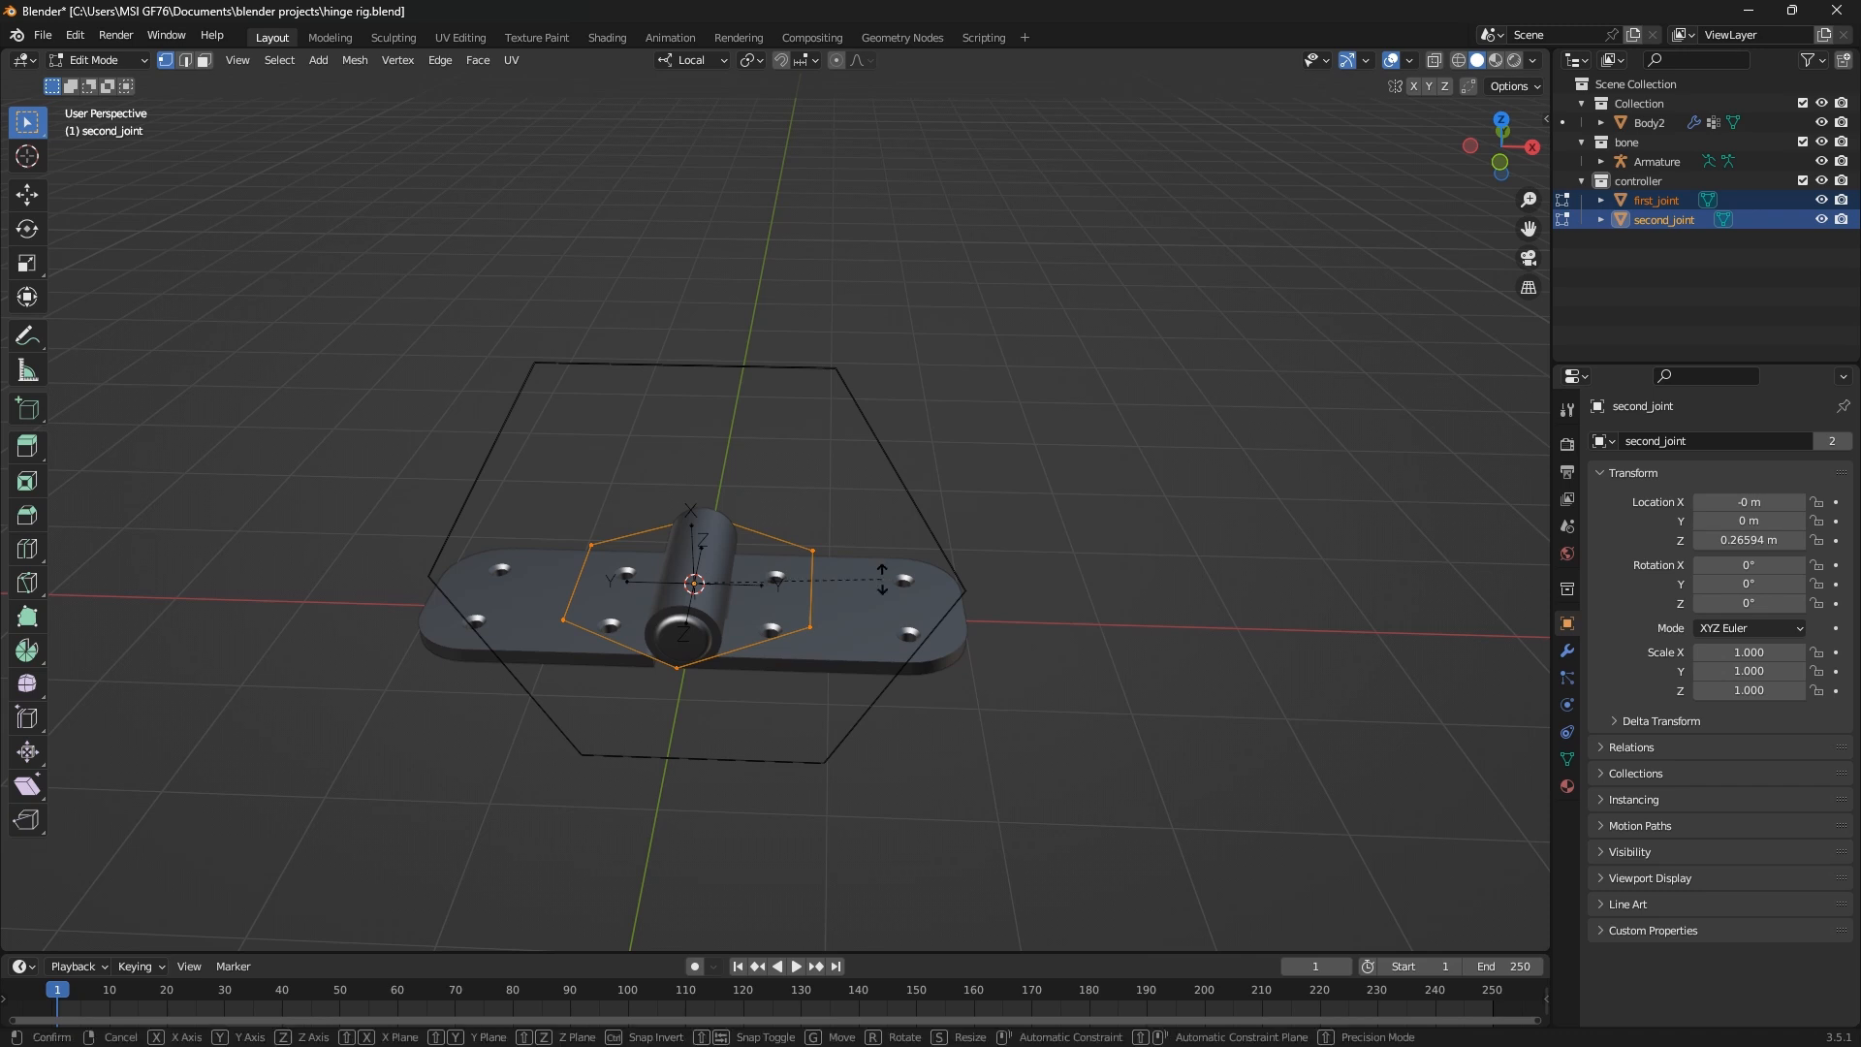
# Rotate both controller circles' geometry 90° about the local Z axis and inspect the bone shapes' orientation
pyautogui.write('z')
pyautogui.write('90')
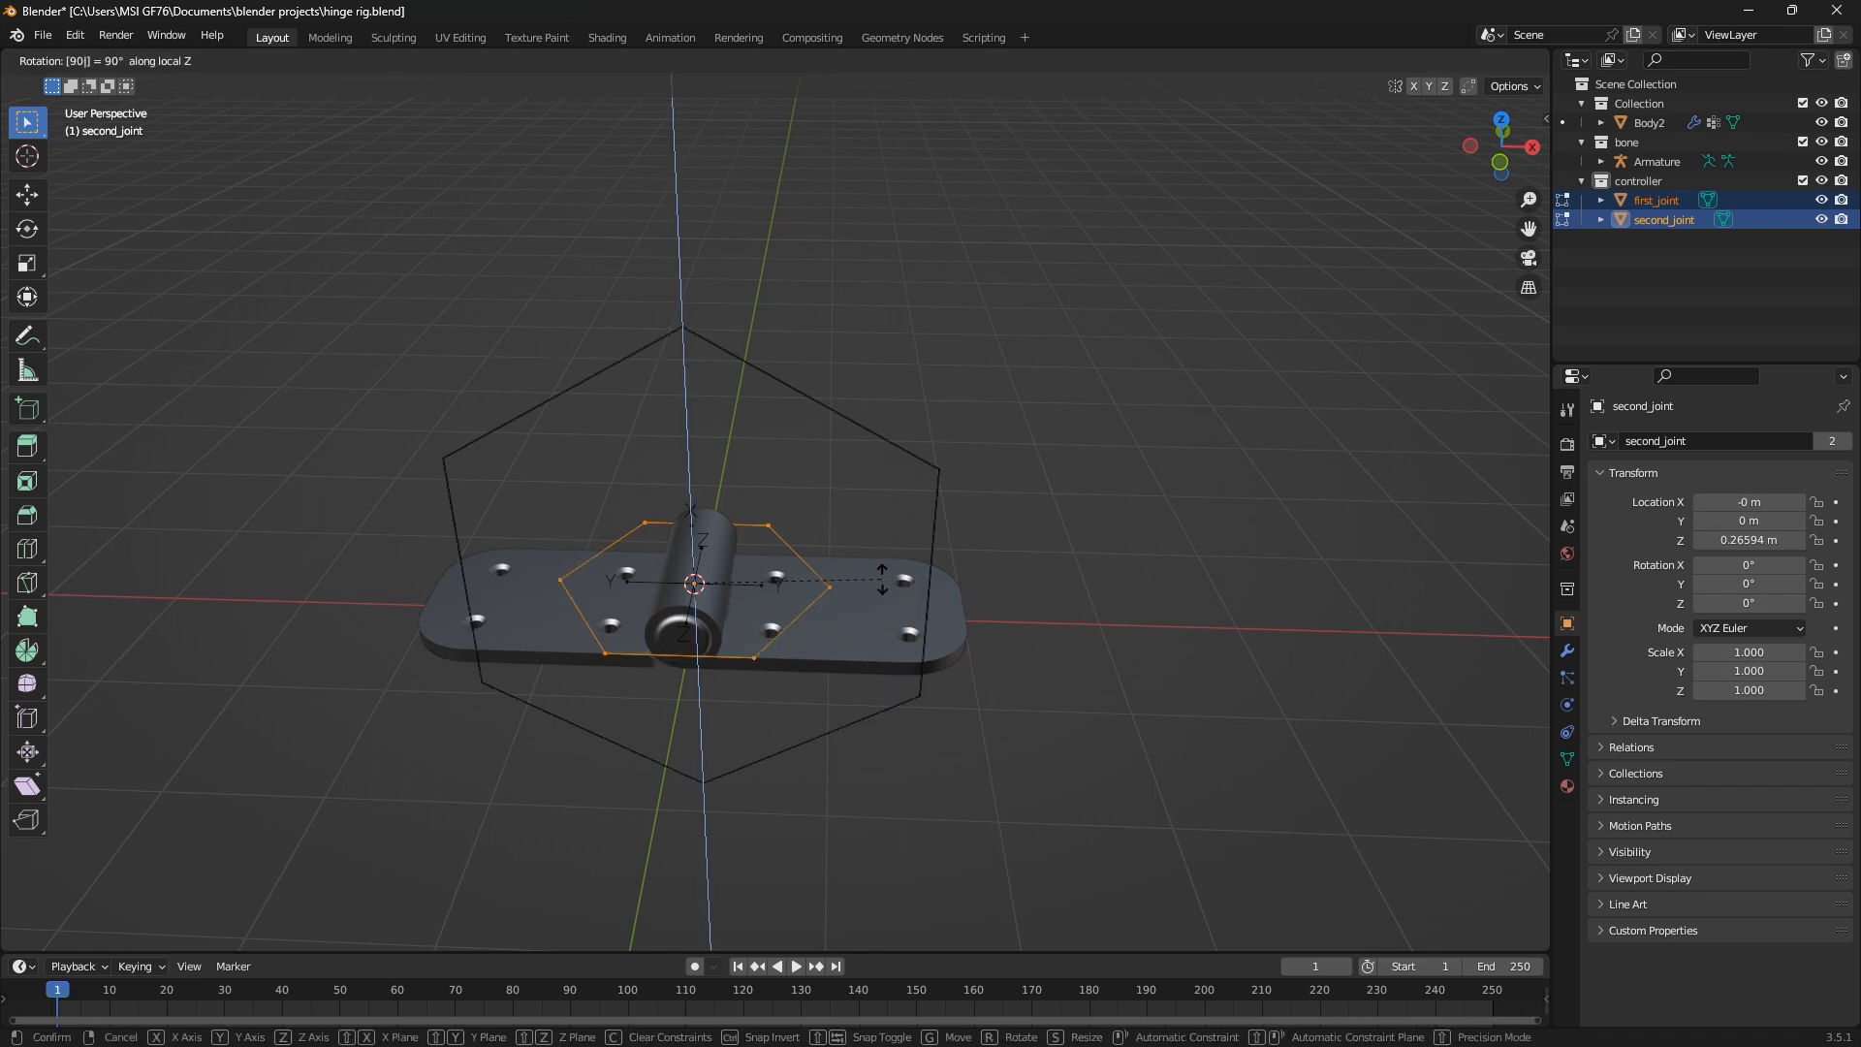
pyautogui.press('Return')
pyautogui.moveTo(947, 665); pyautogui.dragTo(852, 610, button='middle')
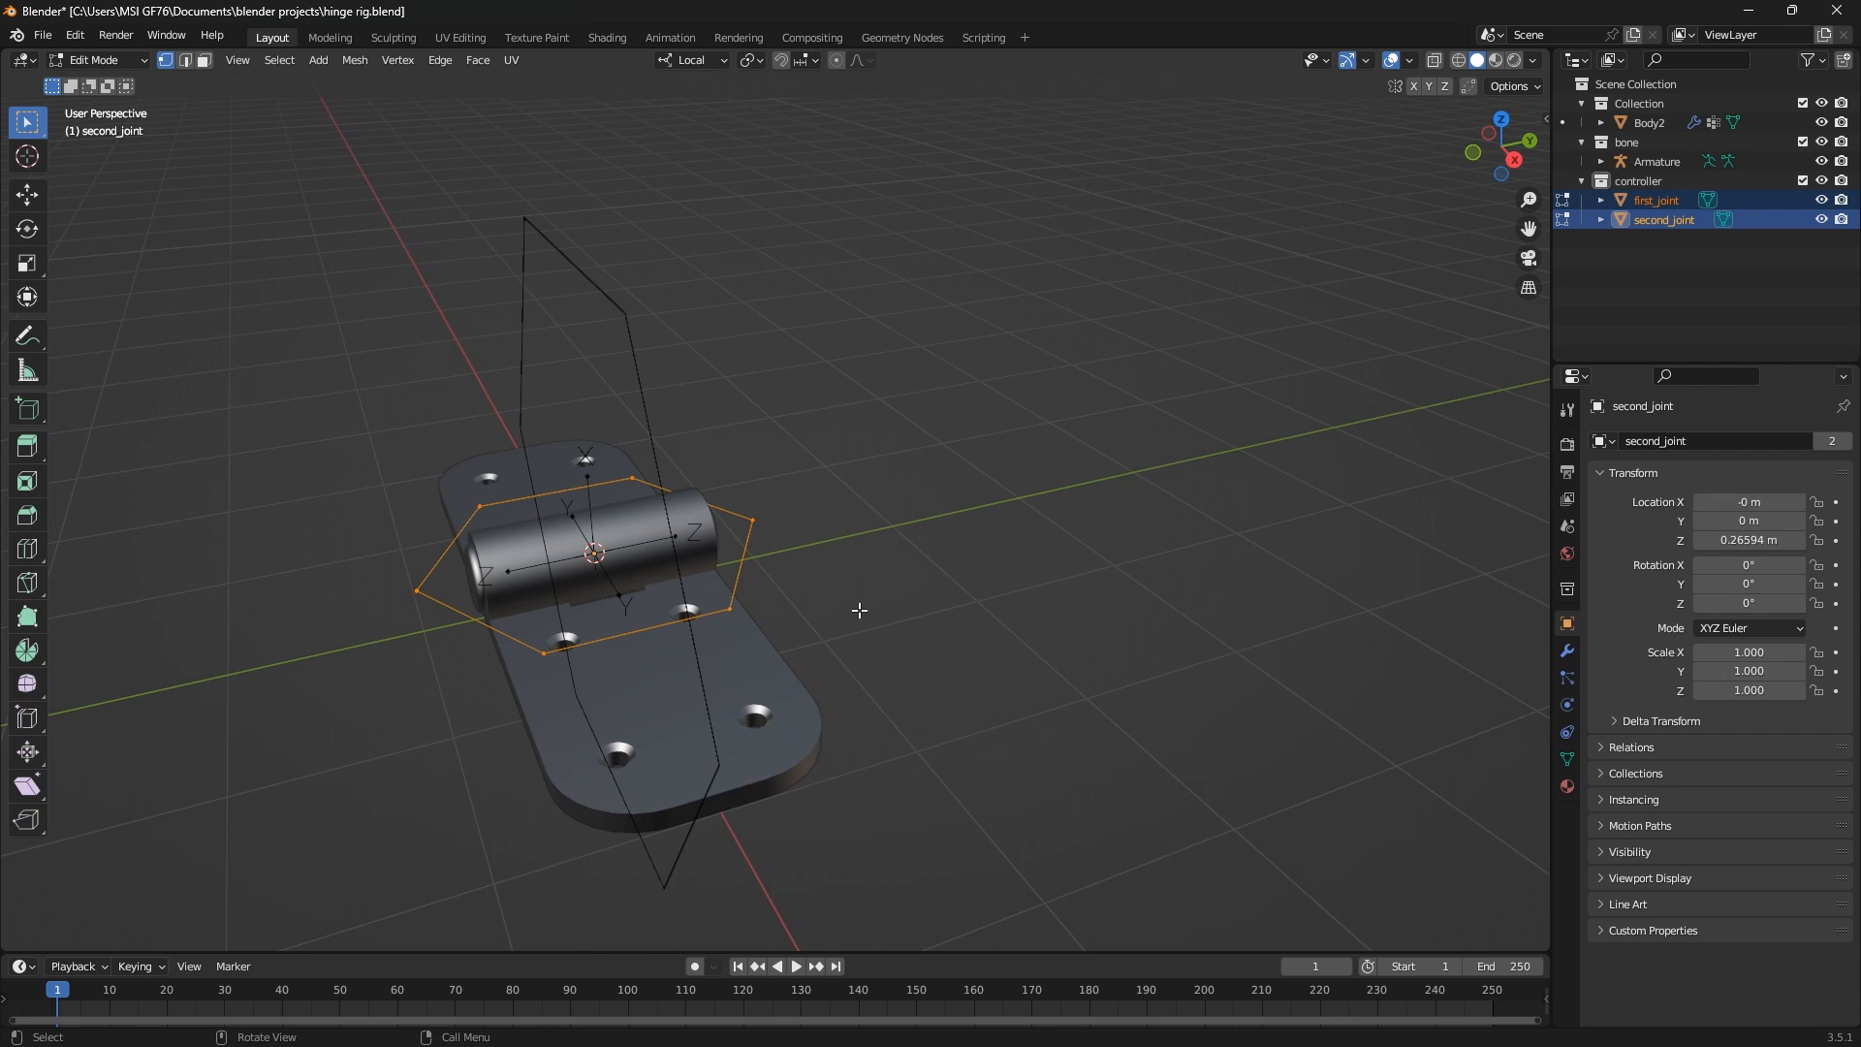
# Rotate both controller circles' geometry 90° about the local X axis
pyautogui.press('r')
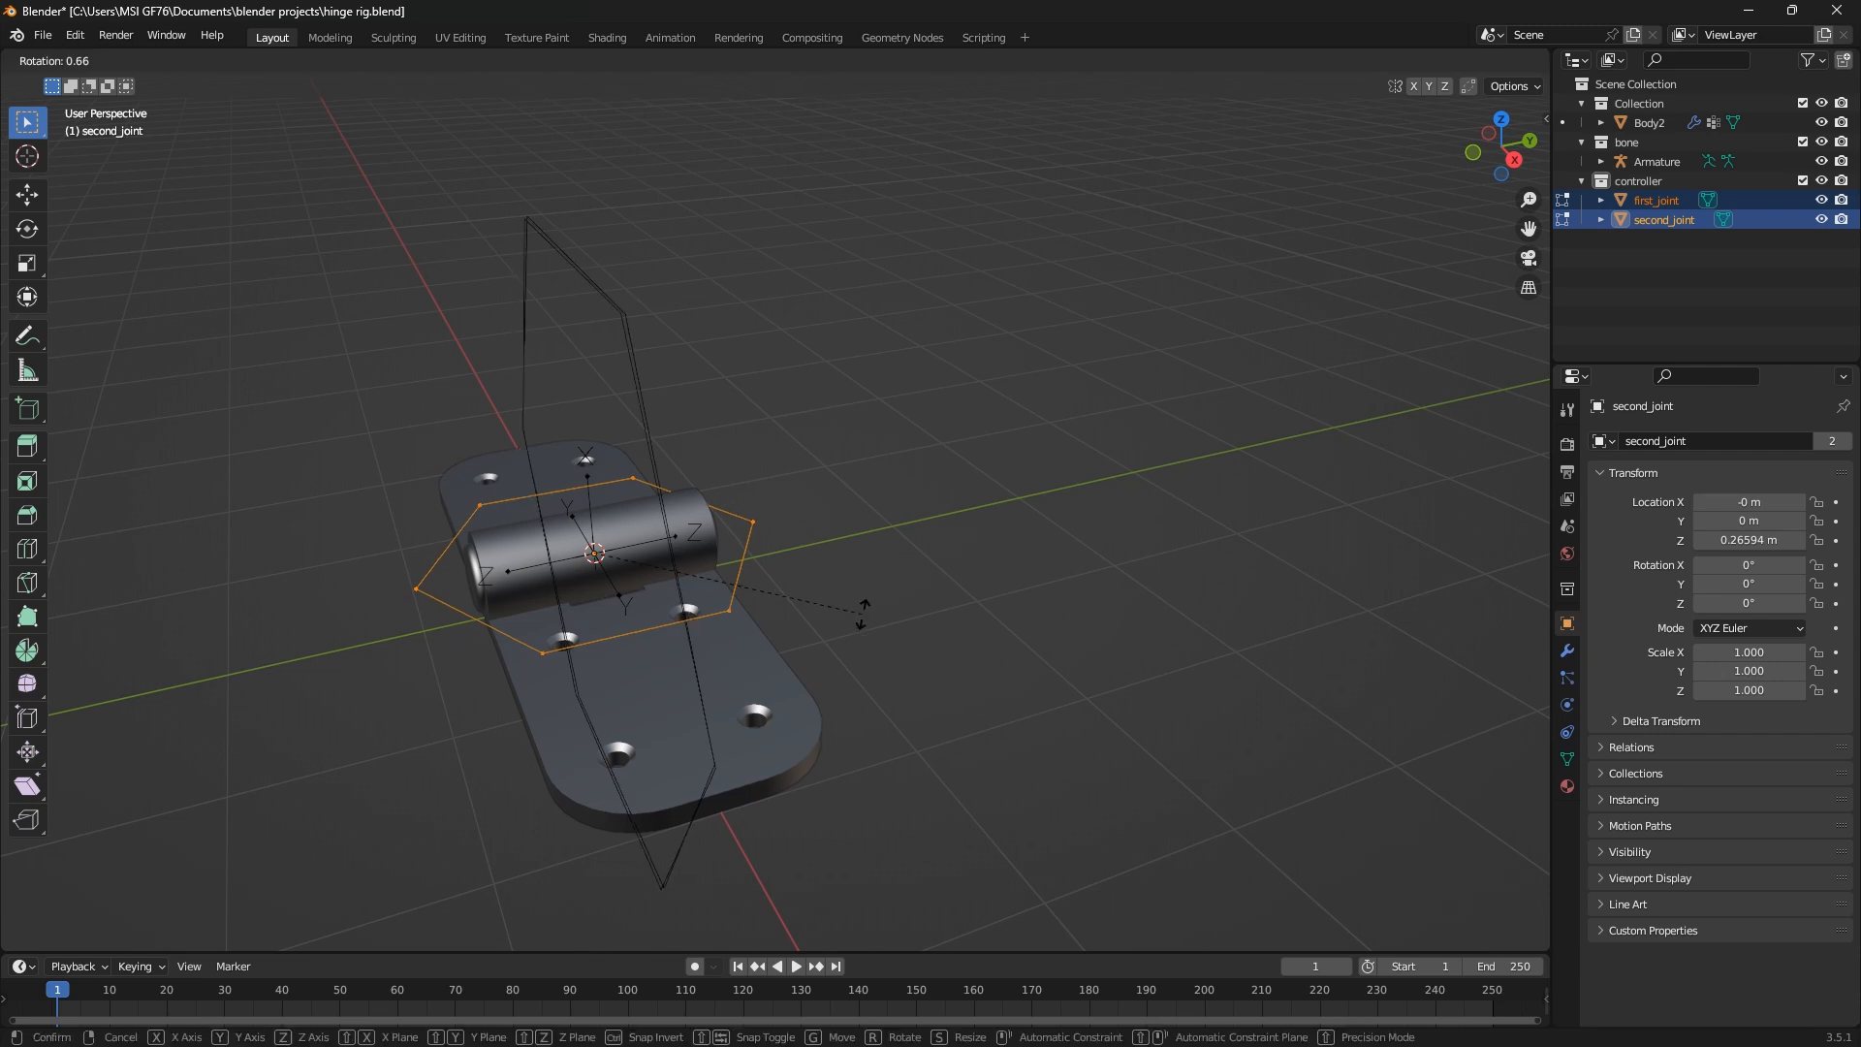
pyautogui.press('x')
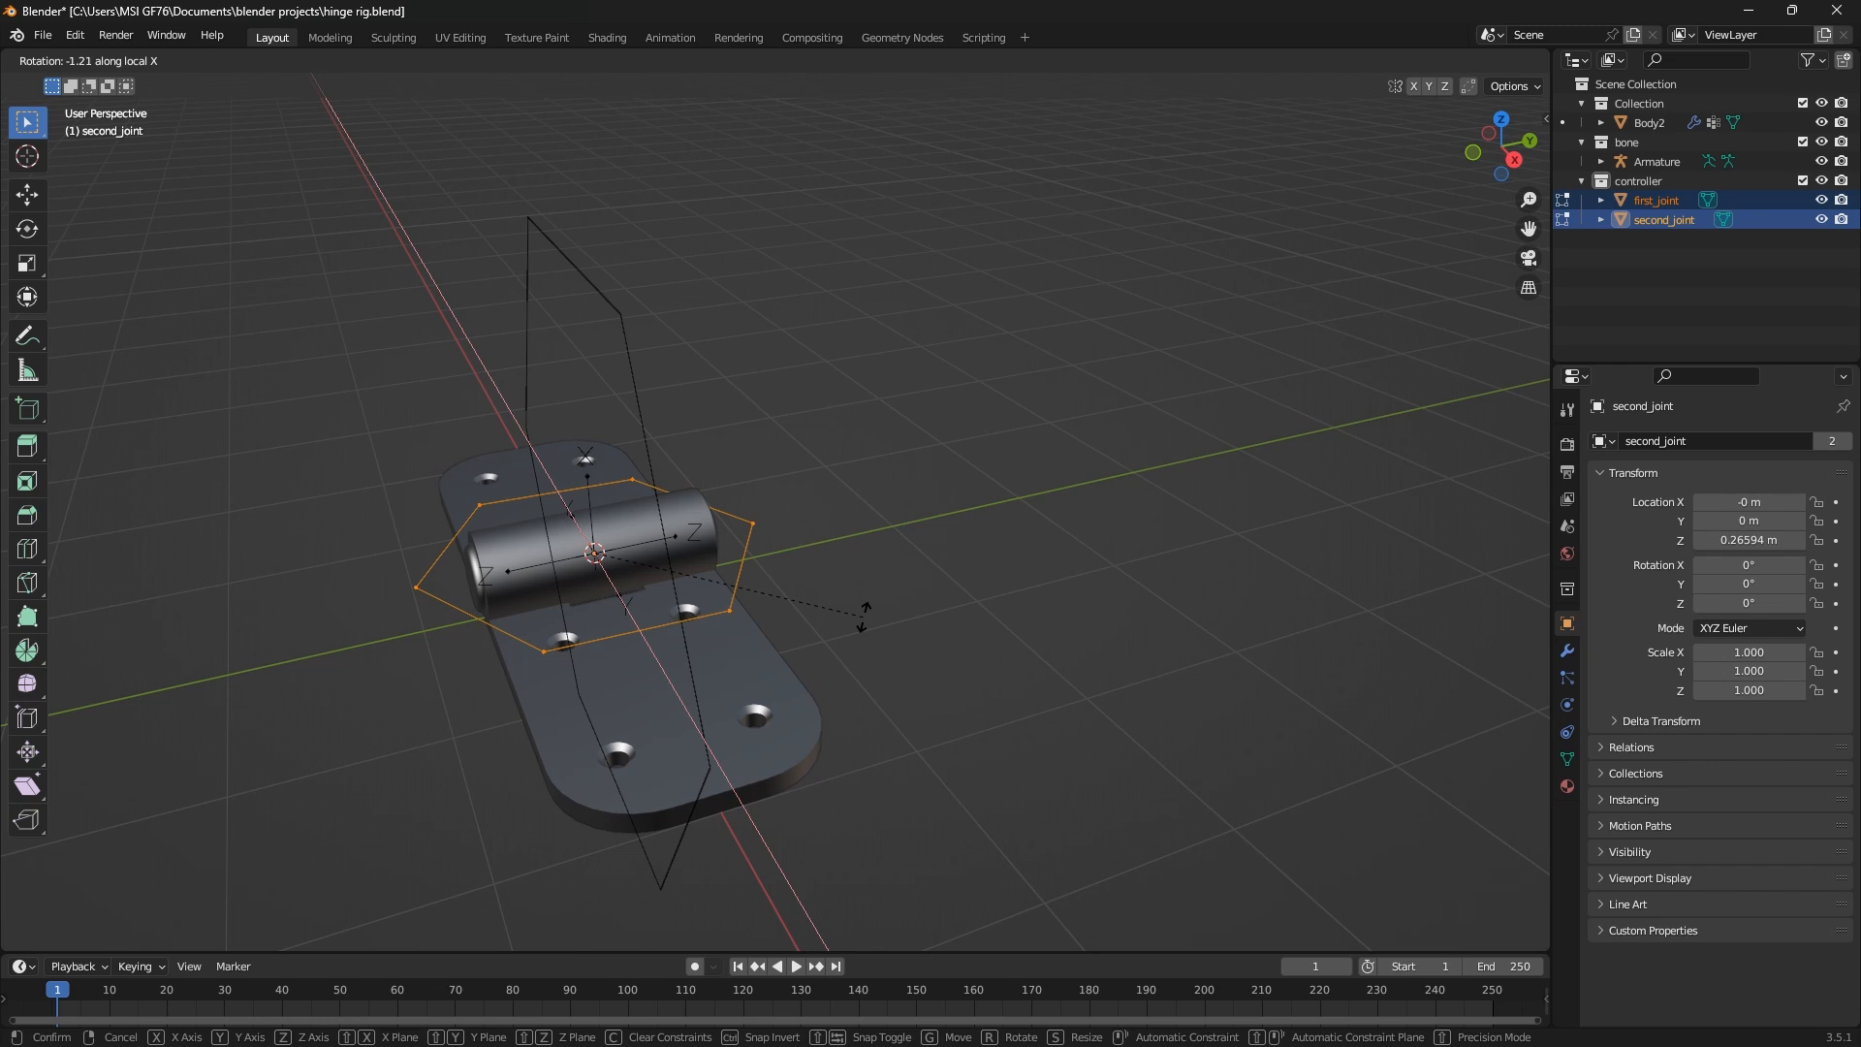
pyautogui.write('90')
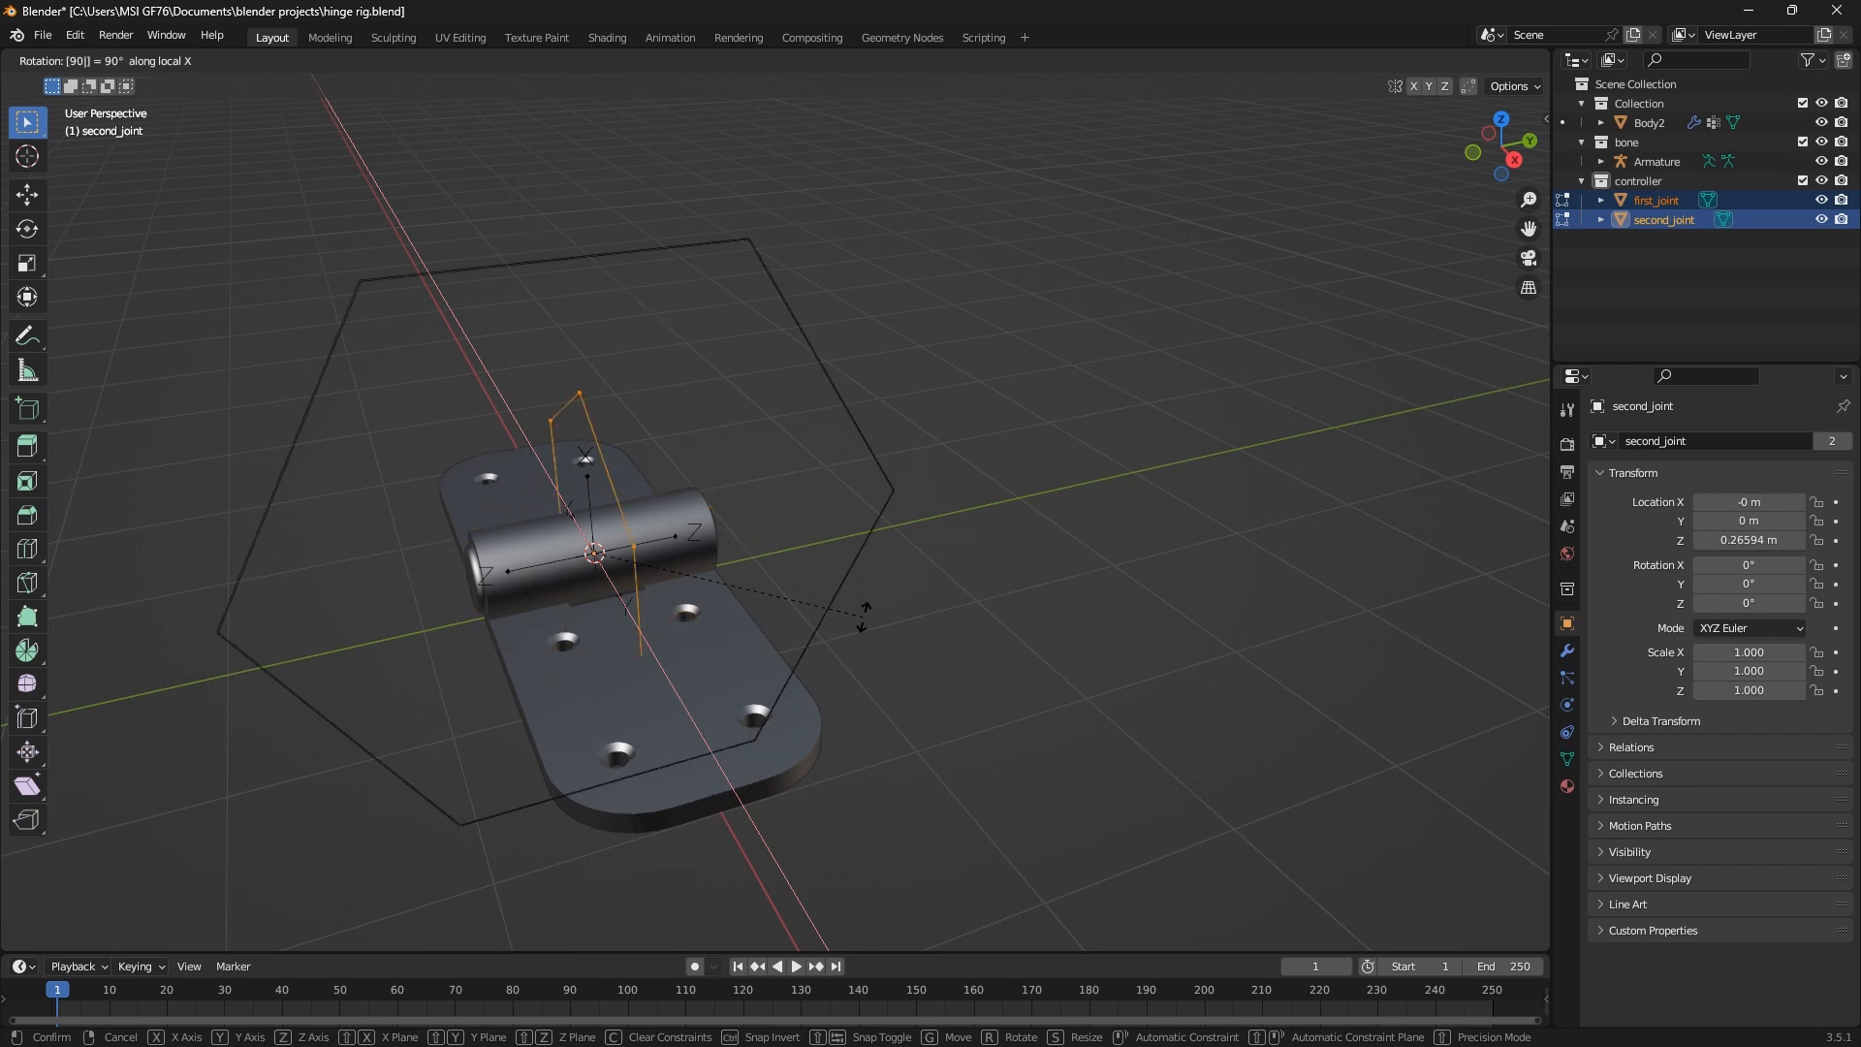
pyautogui.press('Return')
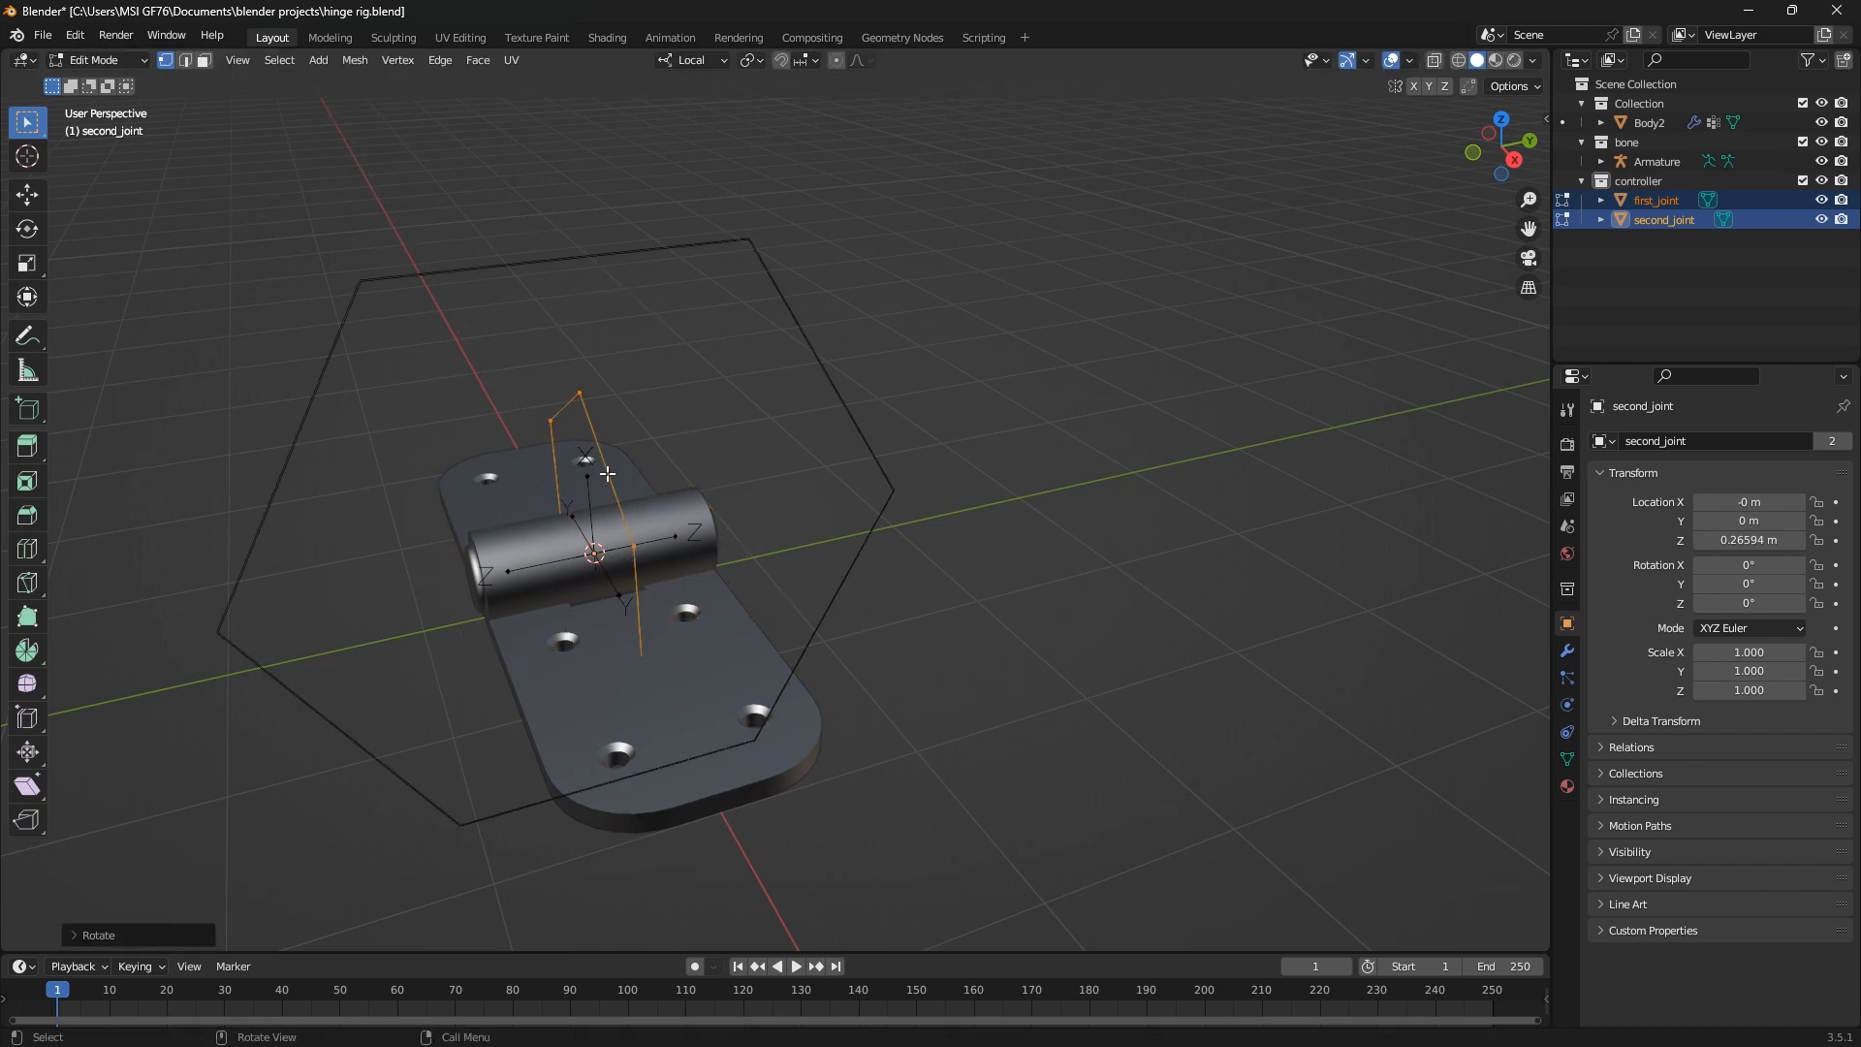
pyautogui.click(579, 395)
pyautogui.press('l')
pyautogui.press('g')
pyautogui.press('y')
pyautogui.press('y')
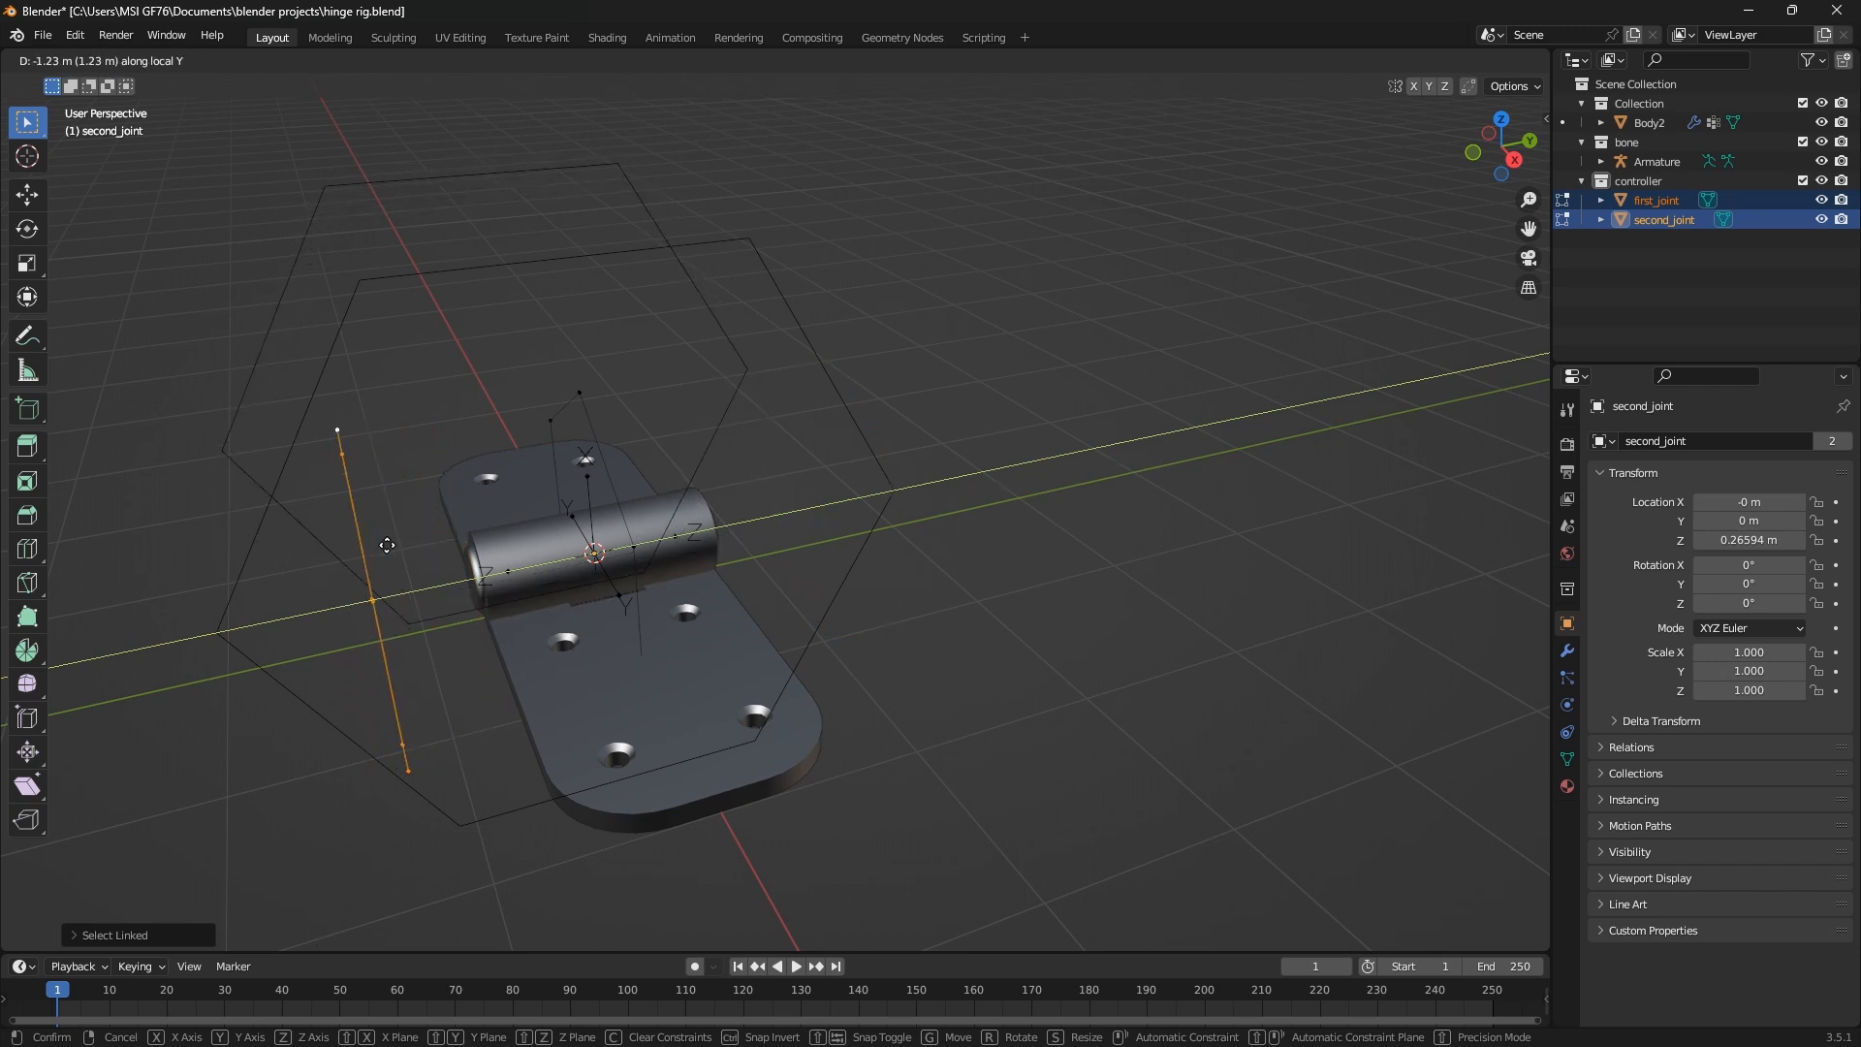
pyautogui.press('Escape')
# Return the controller circles to Object Mode and select only the second_joint circle
pyautogui.press('Tab')
pyautogui.moveTo(506, 613); pyautogui.dragTo(322, 243, button='middle')
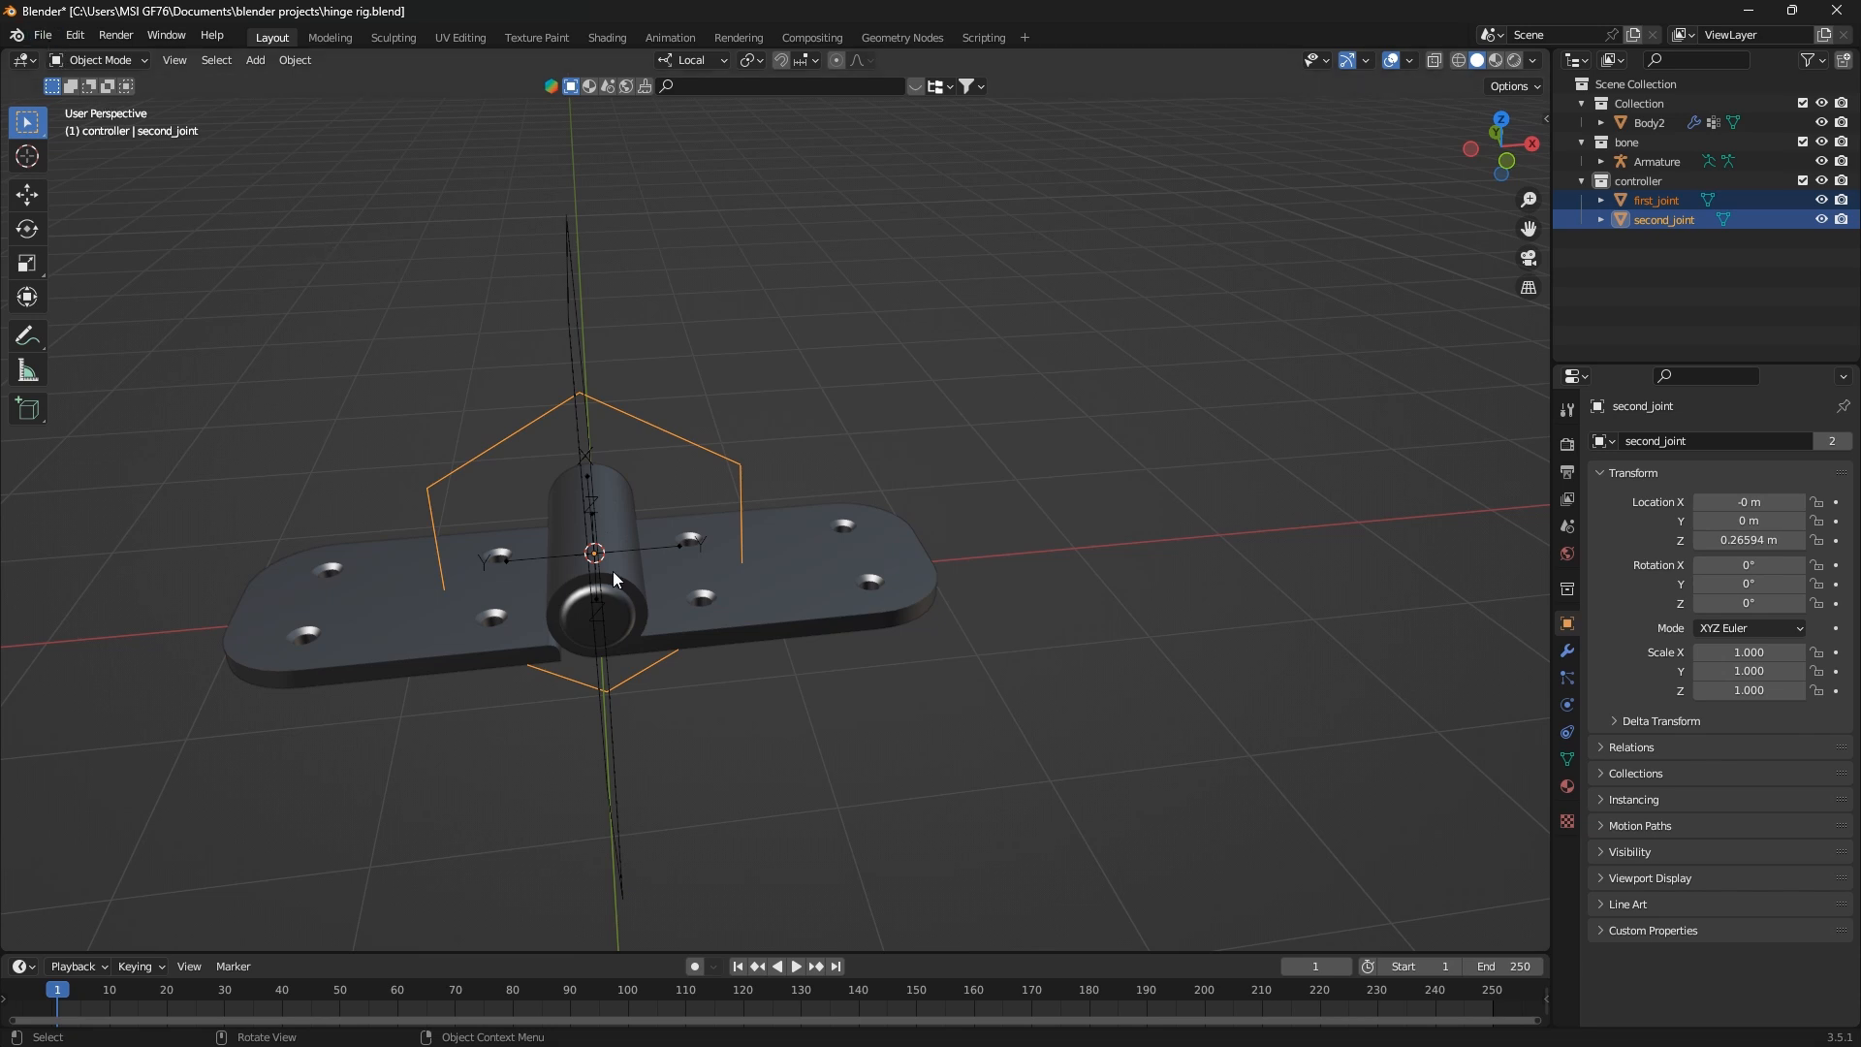
pyautogui.moveTo(612, 571)
pyautogui.mouseDown(button='middle')
pyautogui.moveTo(676, 582)
pyautogui.moveTo(636, 581)
pyautogui.mouseUp(button='middle')
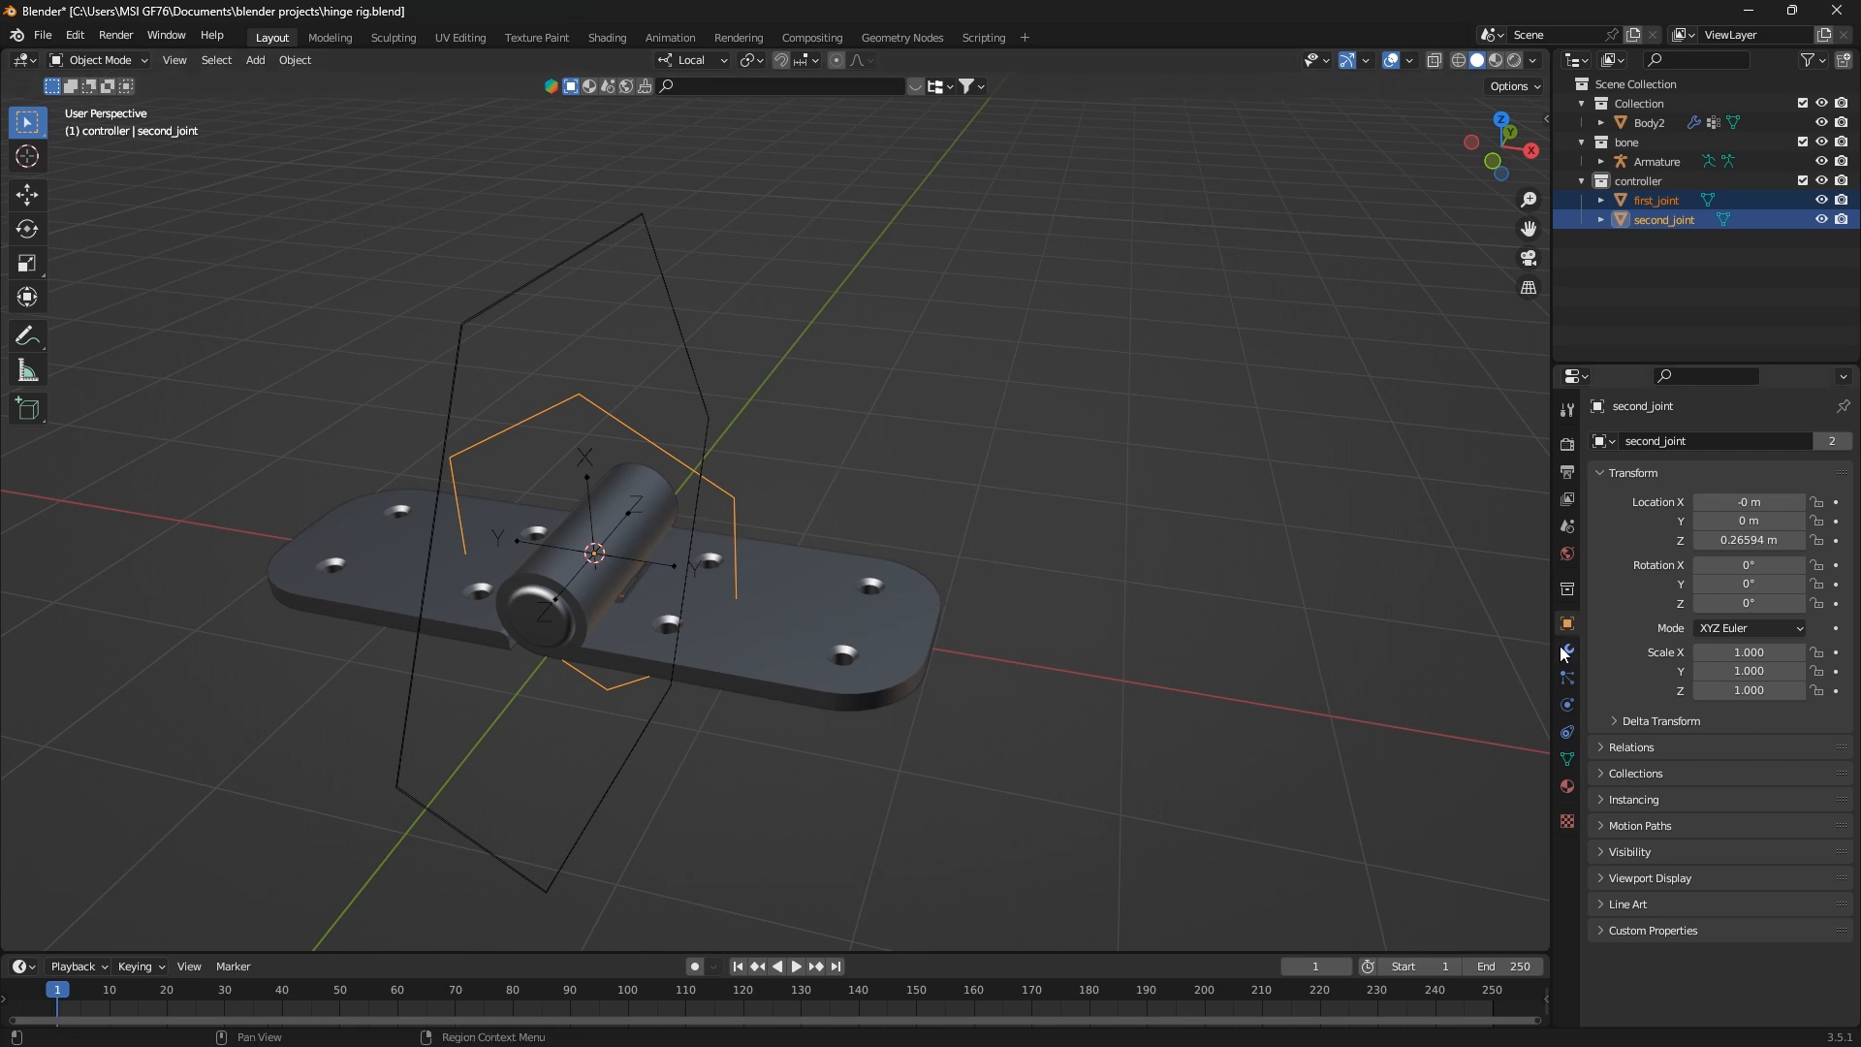
pyautogui.moveTo(857, 488); pyautogui.dragTo(927, 522, button='middle')
pyautogui.click(1669, 199)
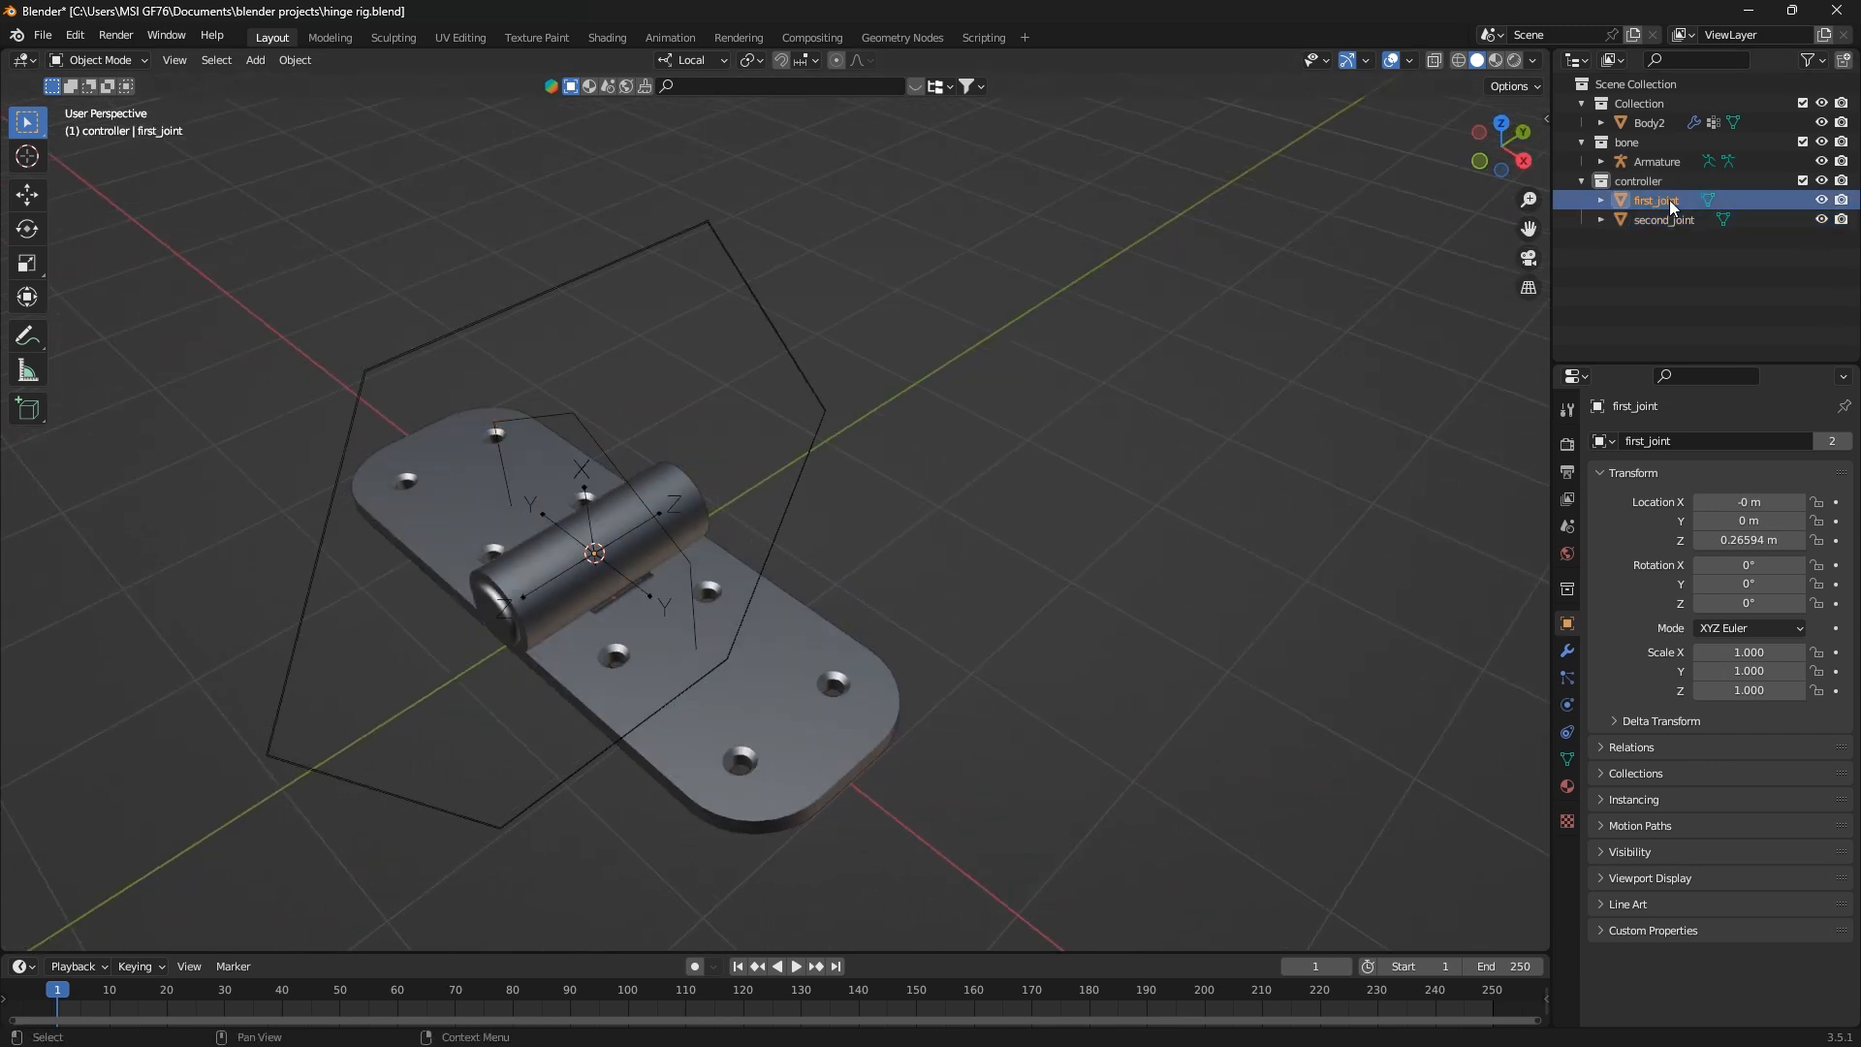
pyautogui.click(101, 60)
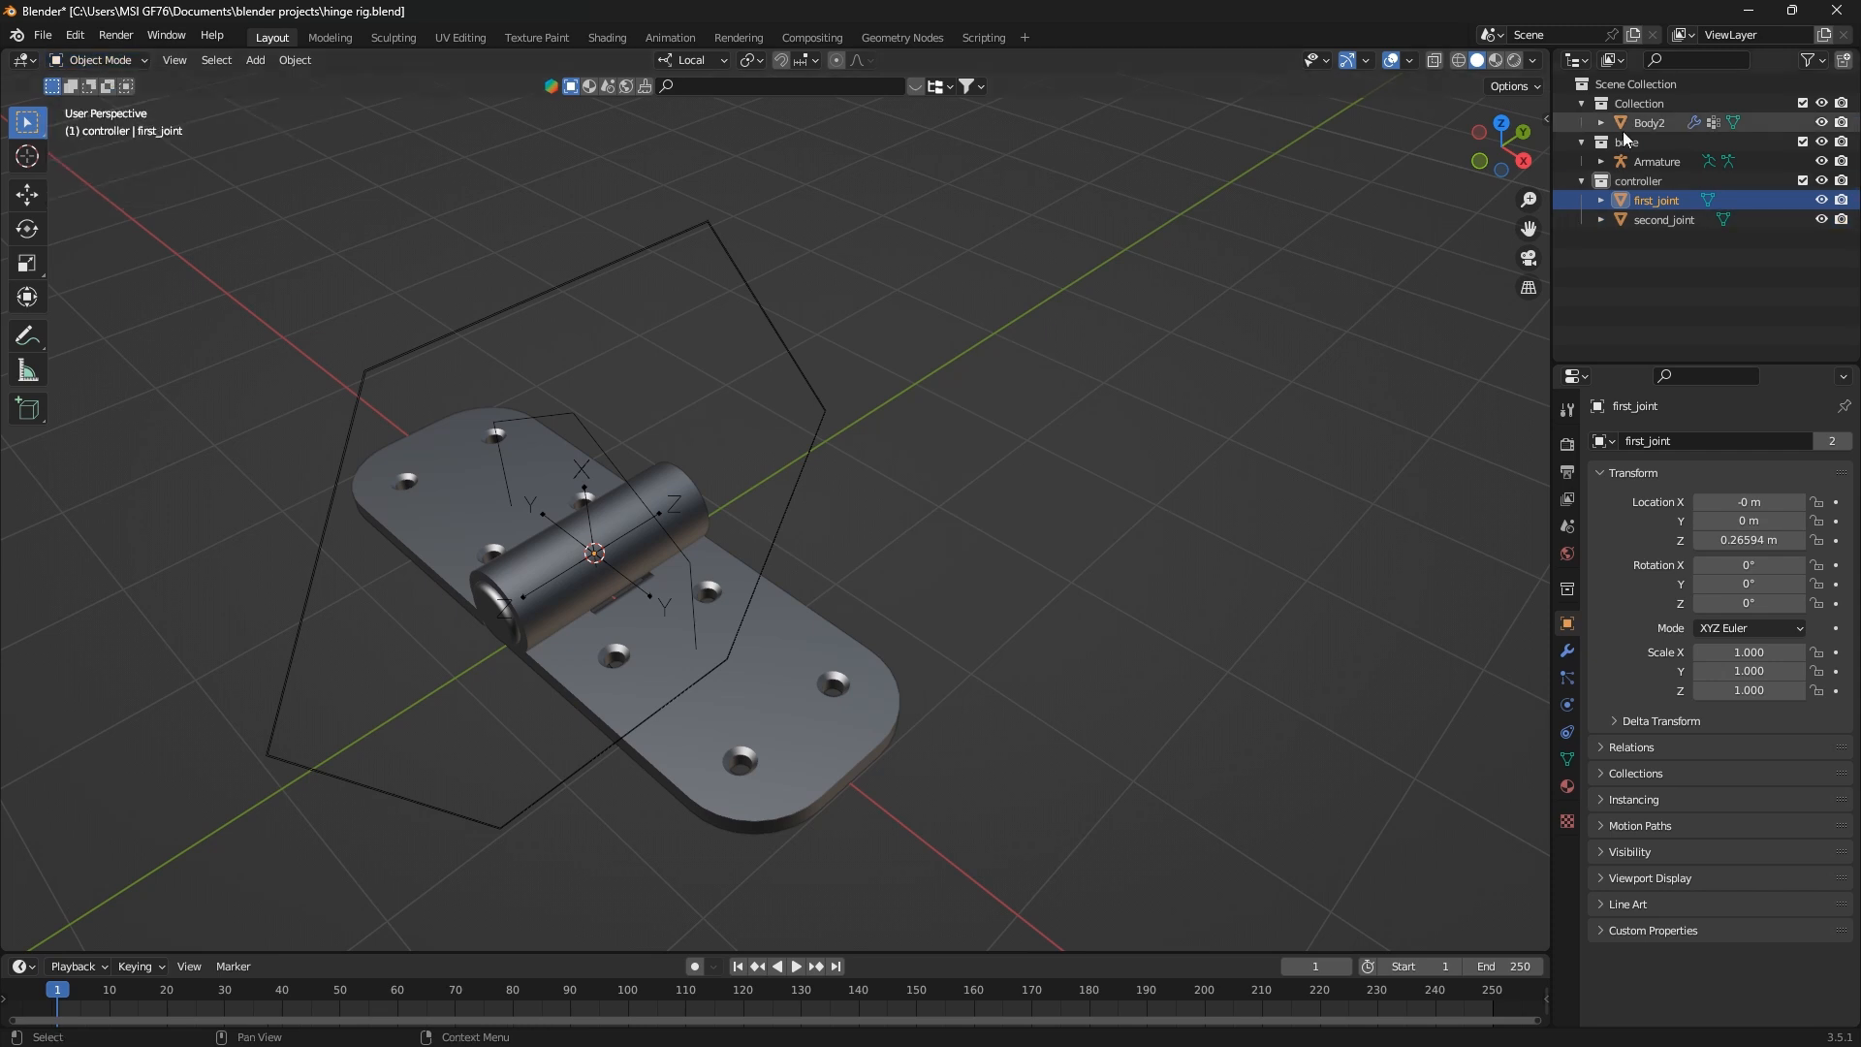
pyautogui.press('Tab')
pyautogui.press('Tab')
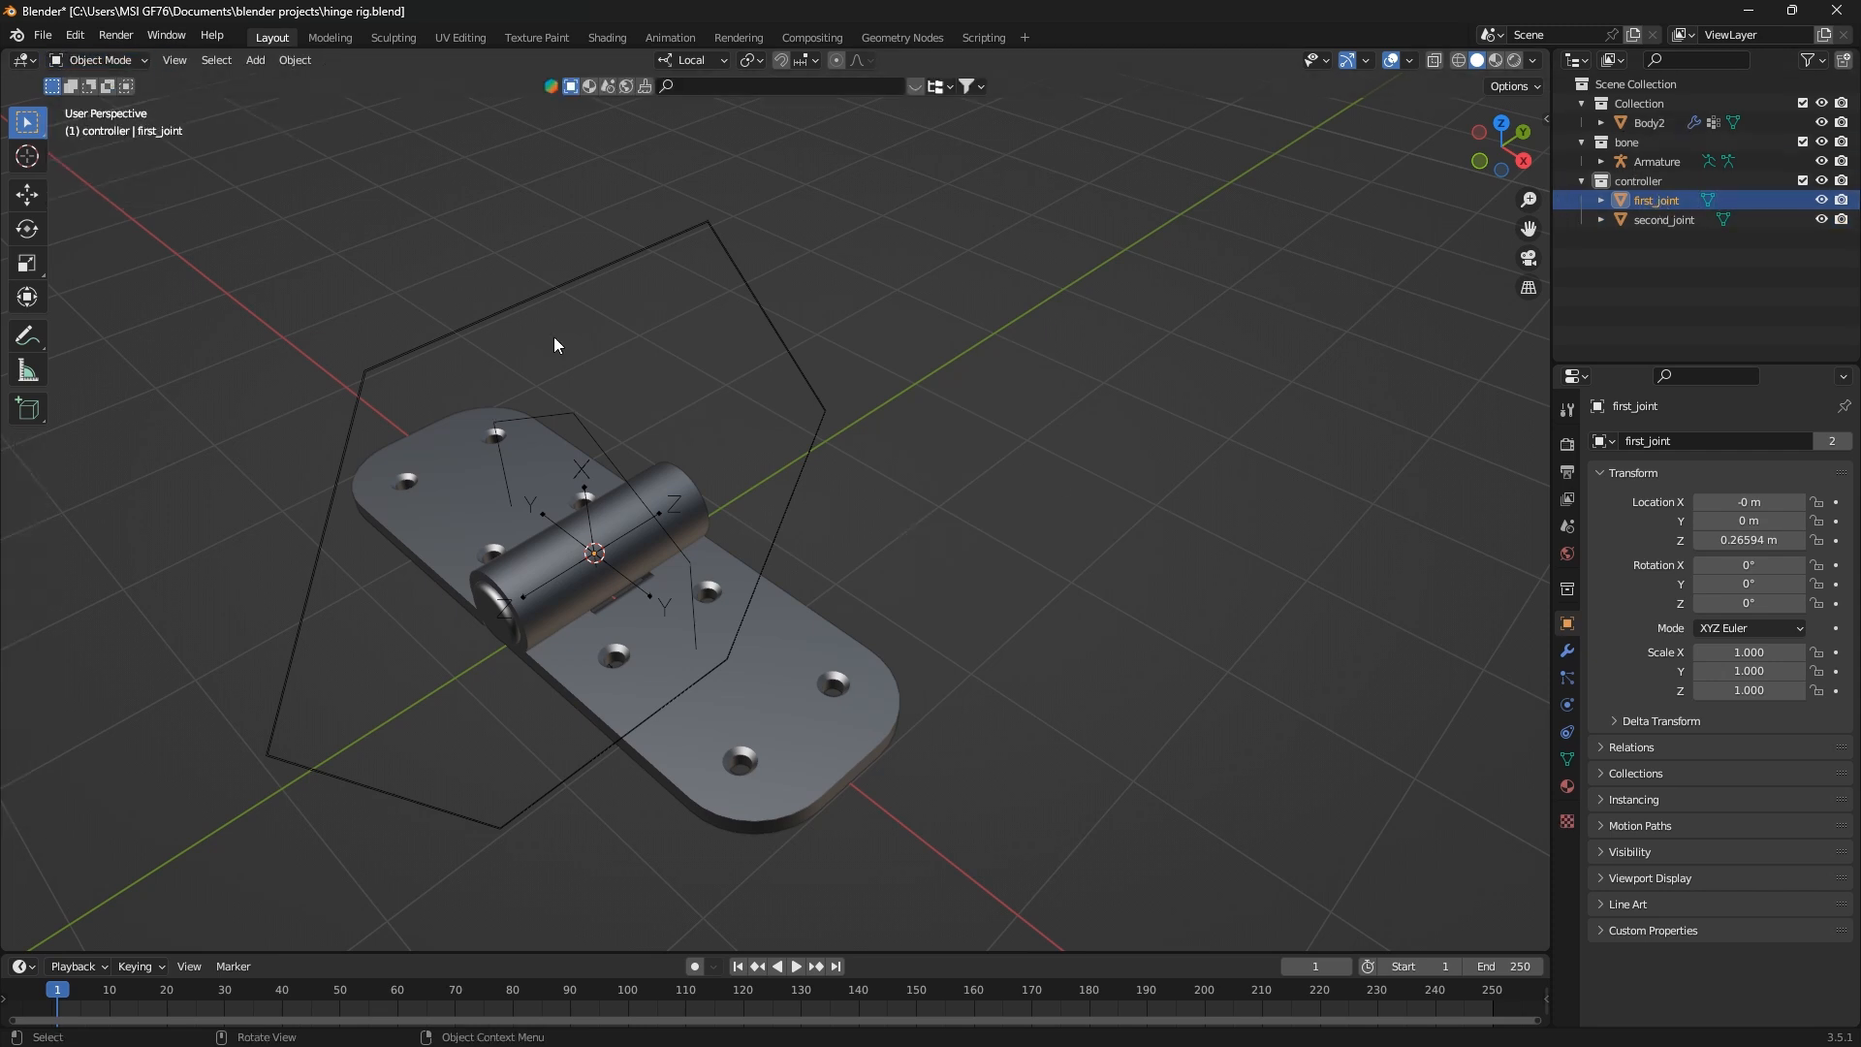
pyautogui.click(566, 428)
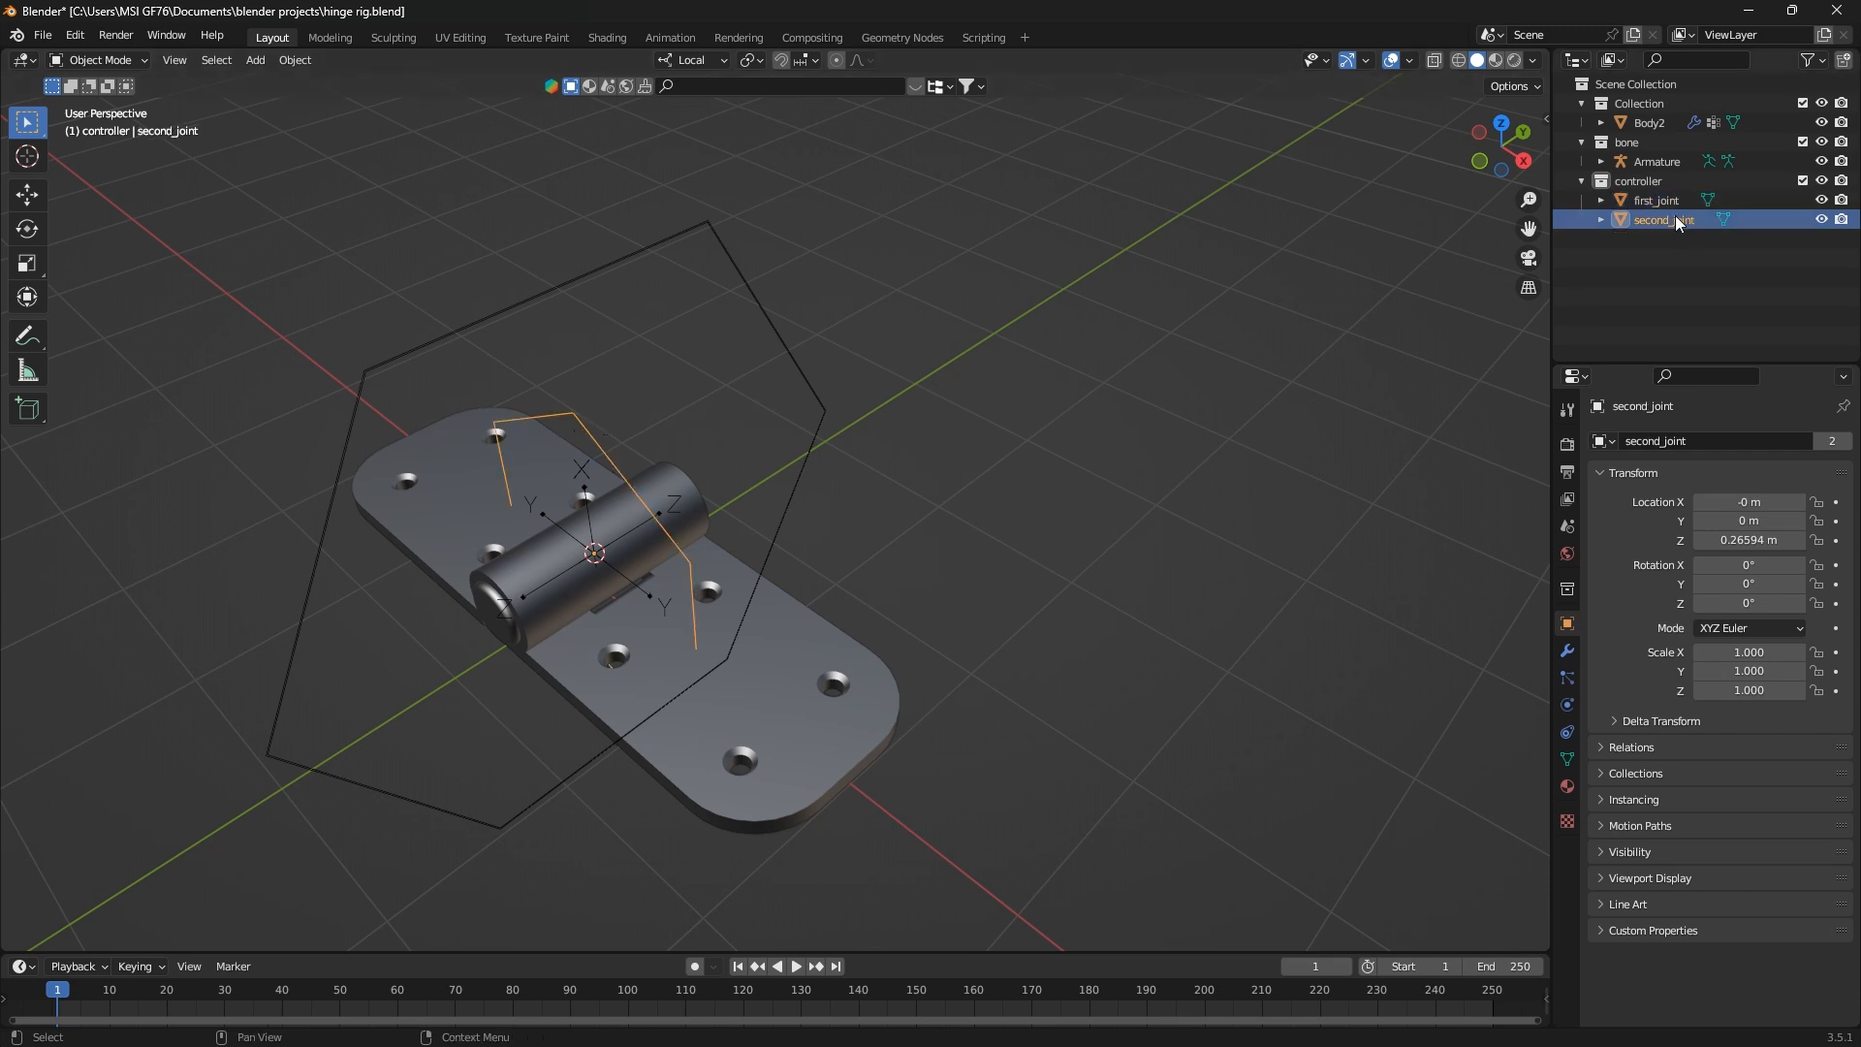
# Move the second_joint circle's geometry in the positive local Y direction, shifting its bone shape outward along the hinge leaf
pyautogui.press('Tab')
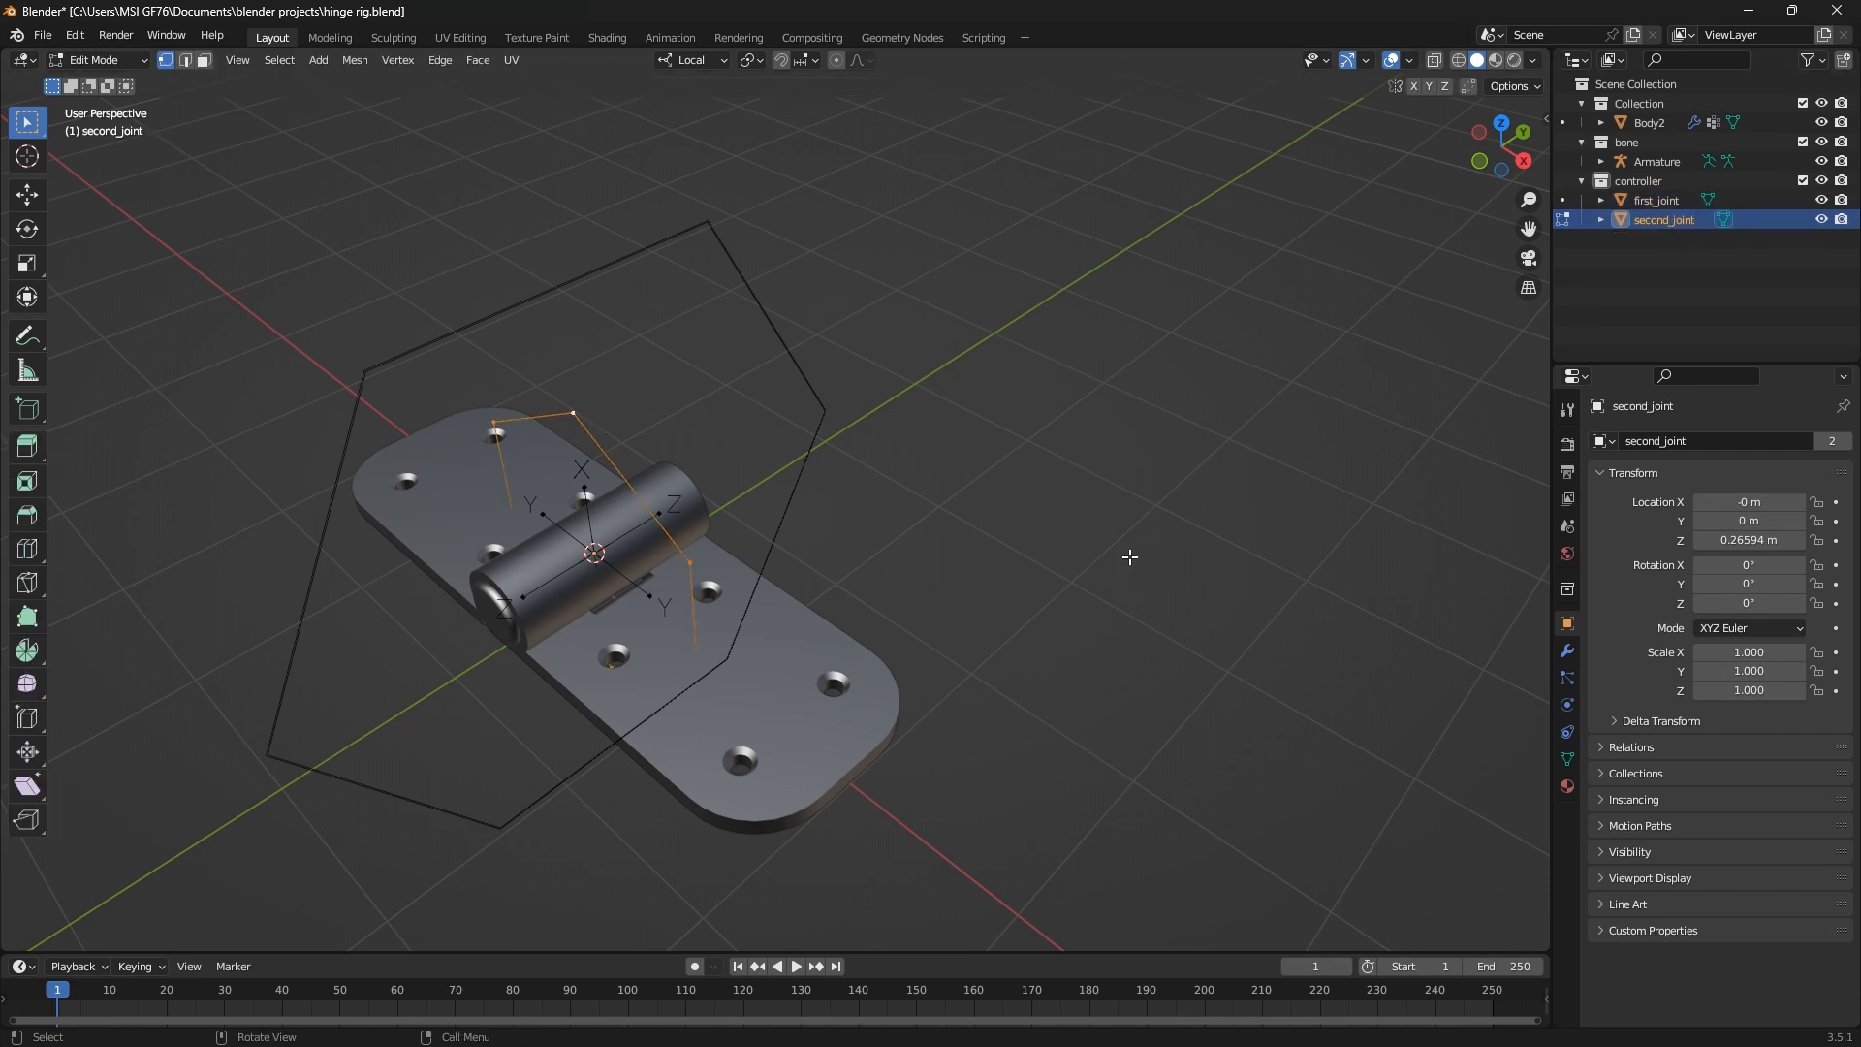
pyautogui.press('g')
pyautogui.press('y')
pyautogui.press('y')
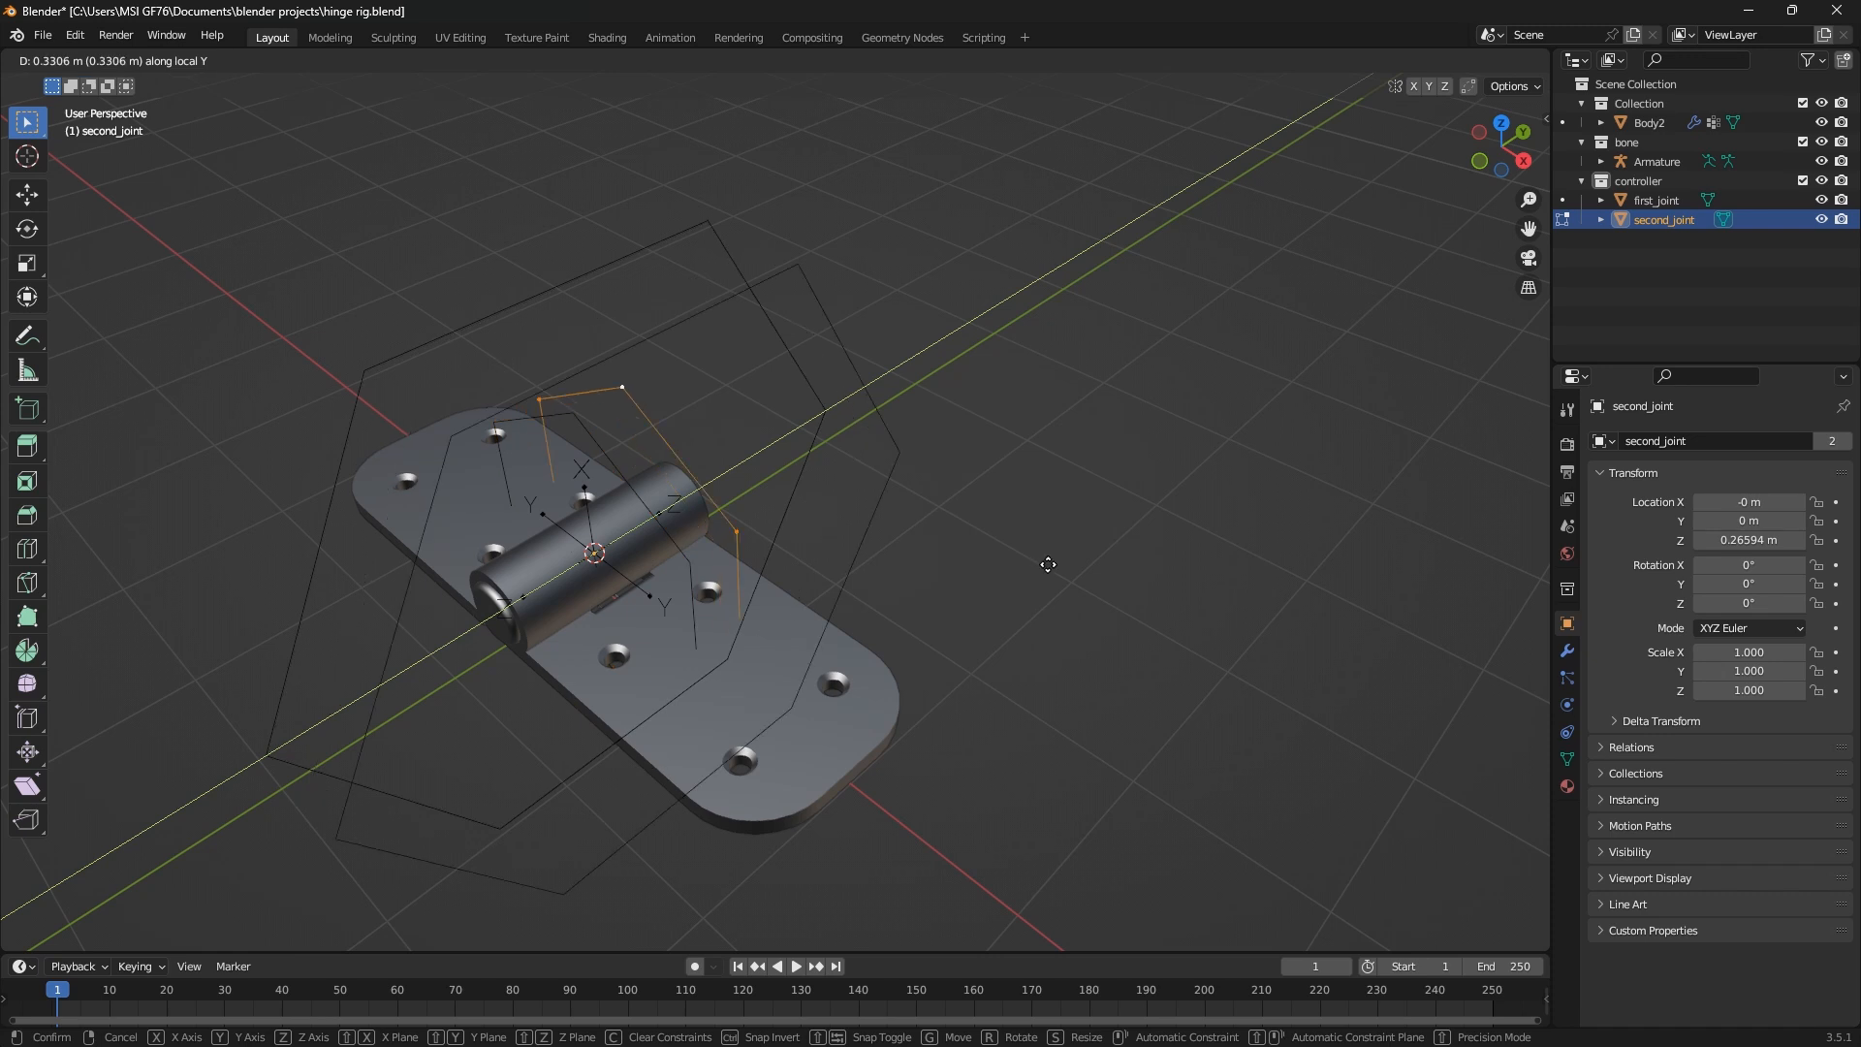
pyautogui.click(1056, 563)
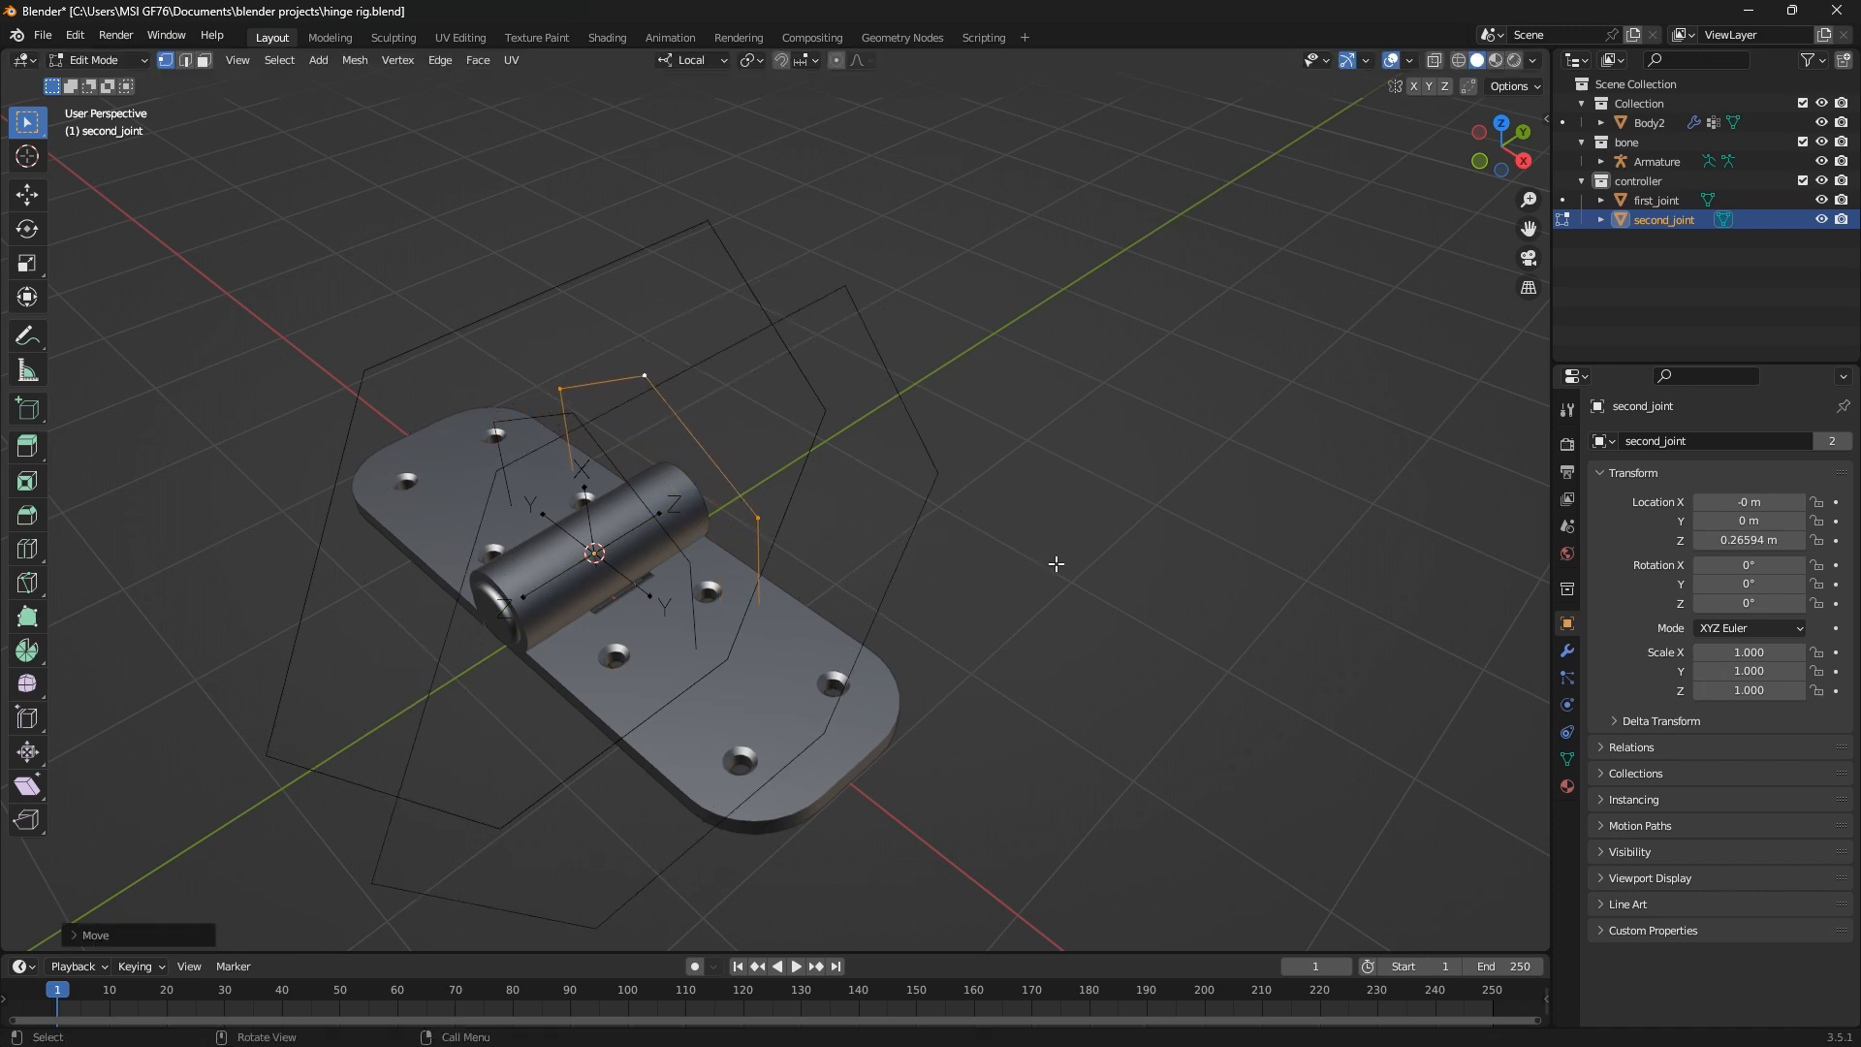
pyautogui.press('Tab')
# Move the first_joint circle's whole geometry about 1.1 m in the positive local Y direction in Edit Mode
pyautogui.click(685, 566)
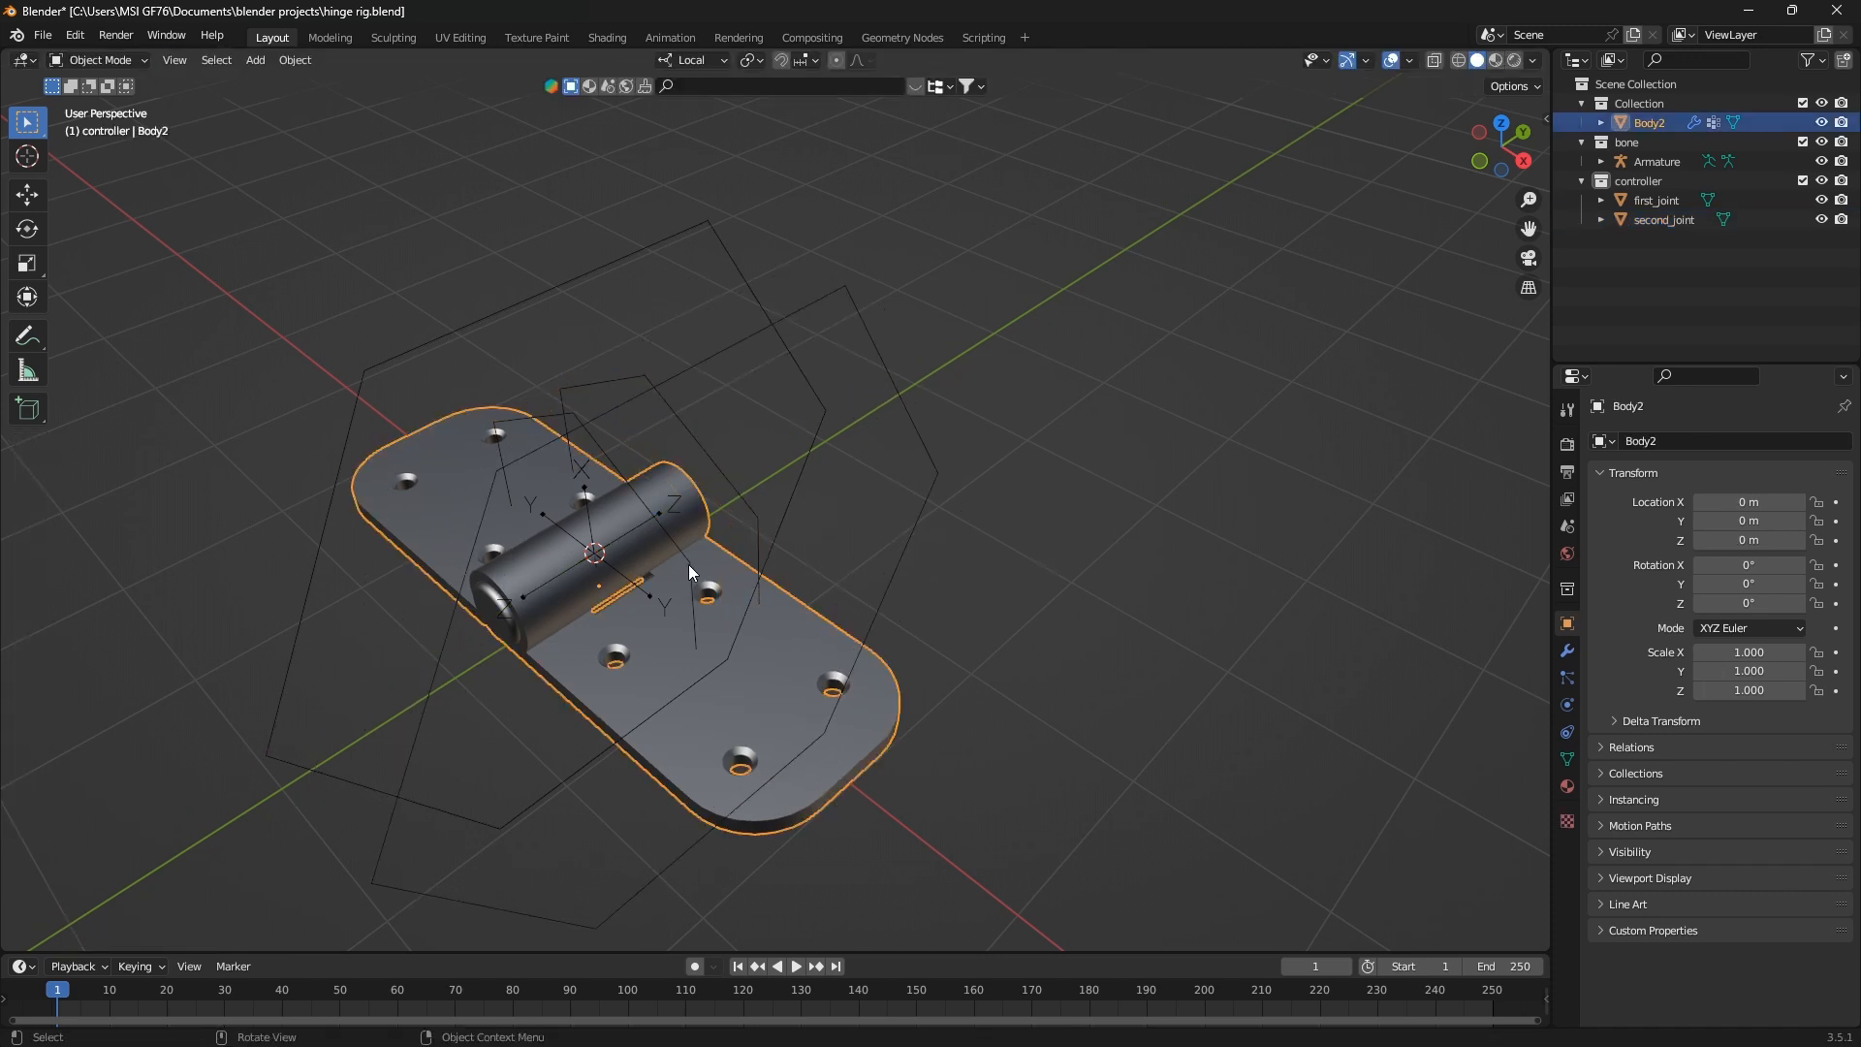
pyautogui.click(688, 564)
pyautogui.press('Tab')
pyautogui.press('a')
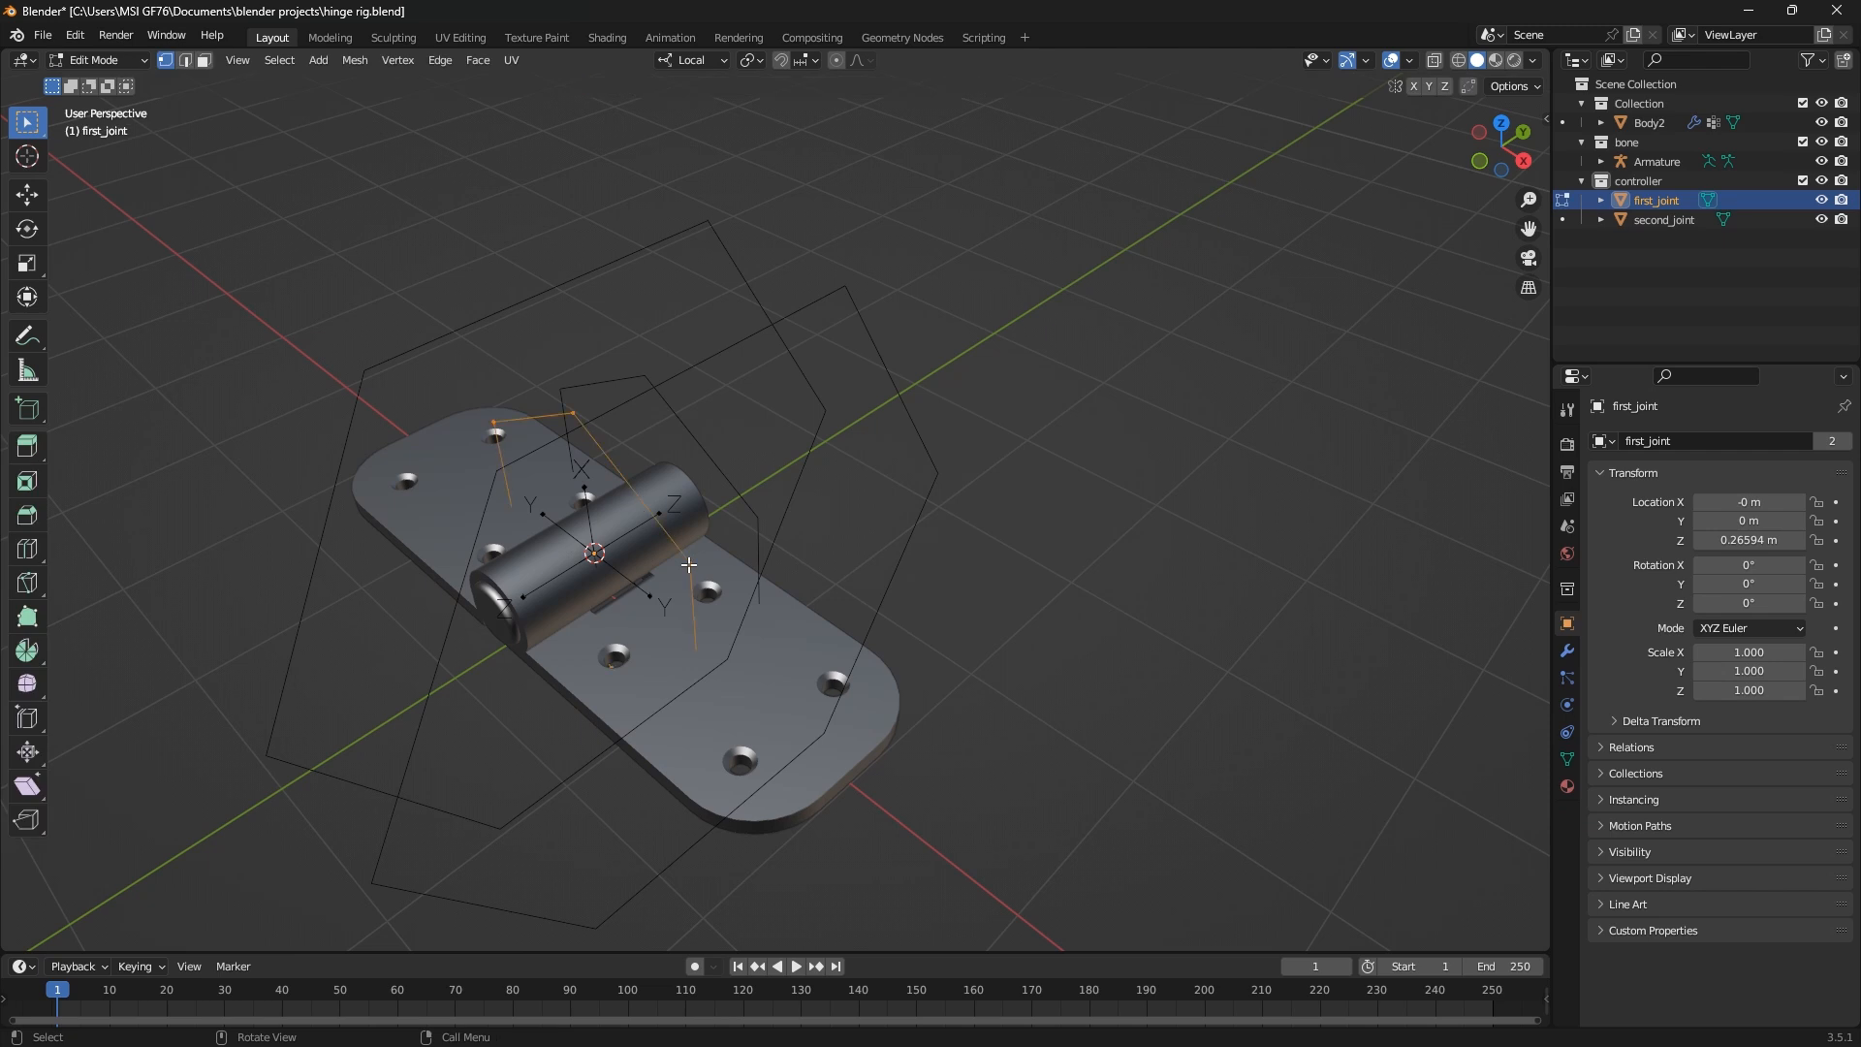
pyautogui.press('g')
pyautogui.press('y')
pyautogui.press('y')
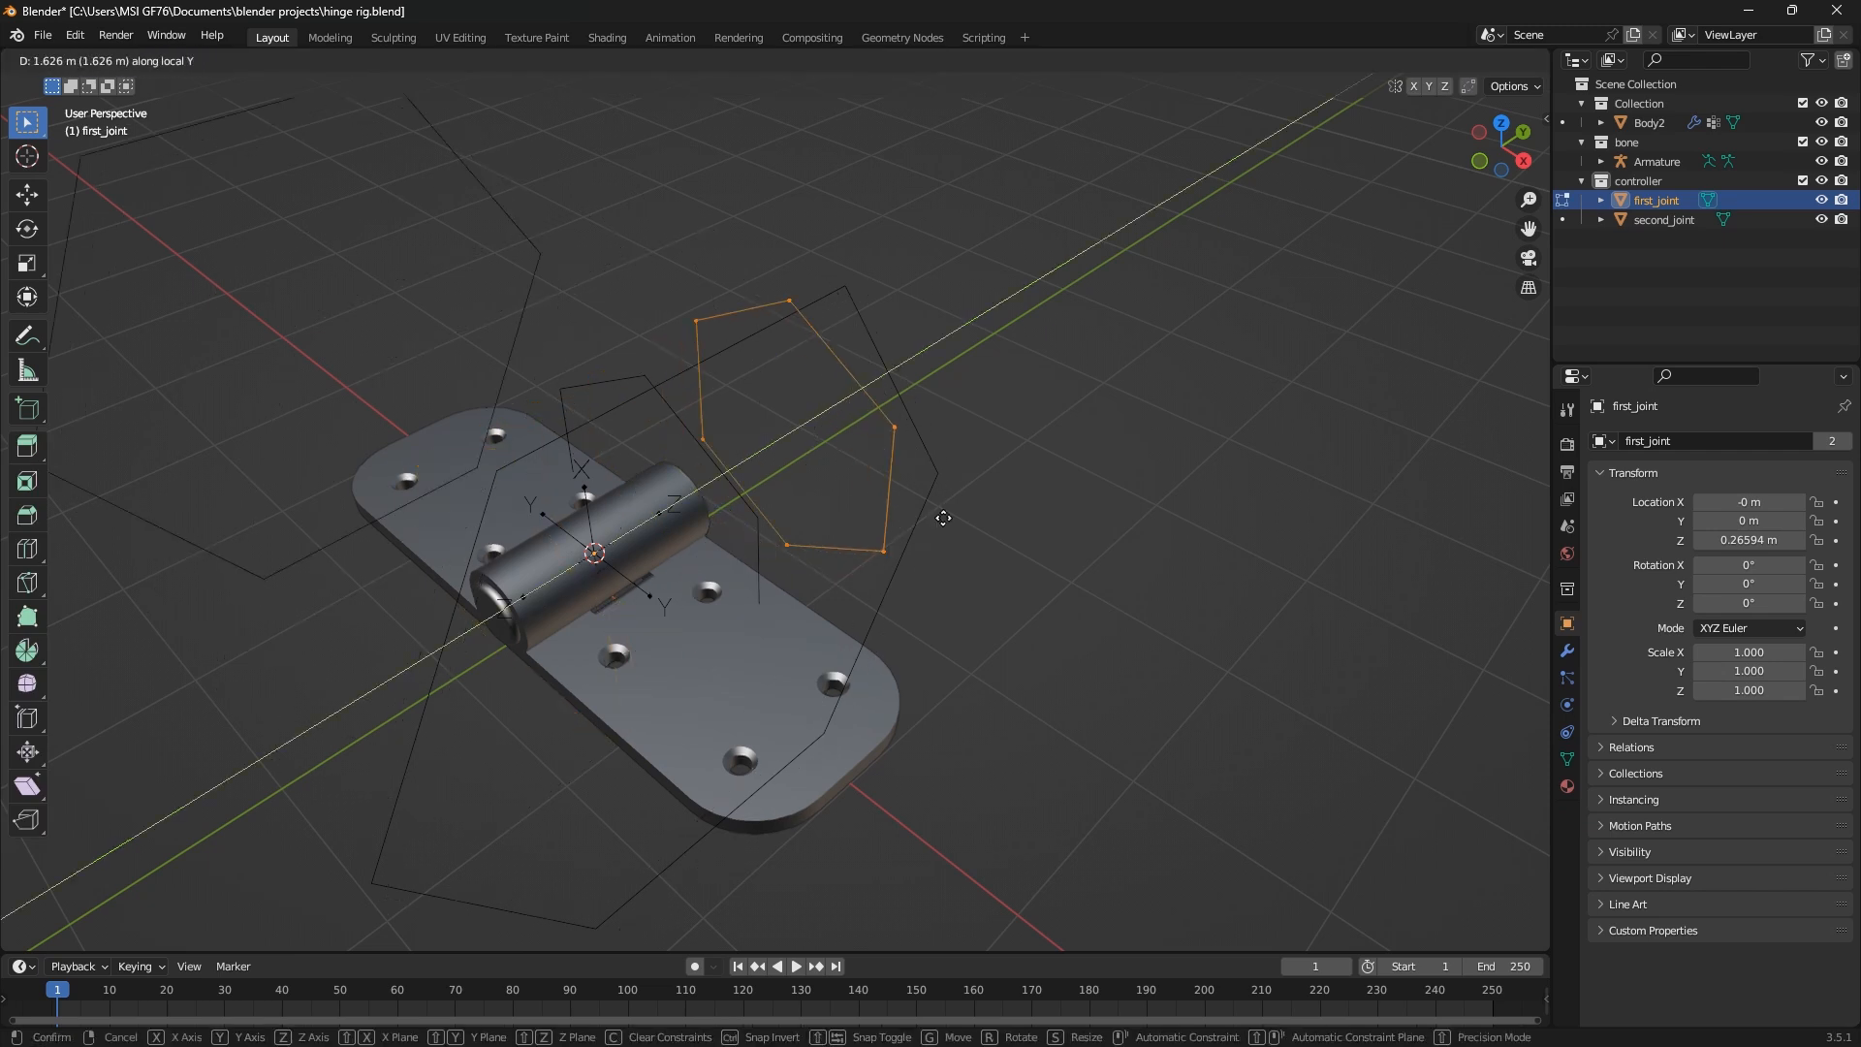
pyautogui.click(862, 548)
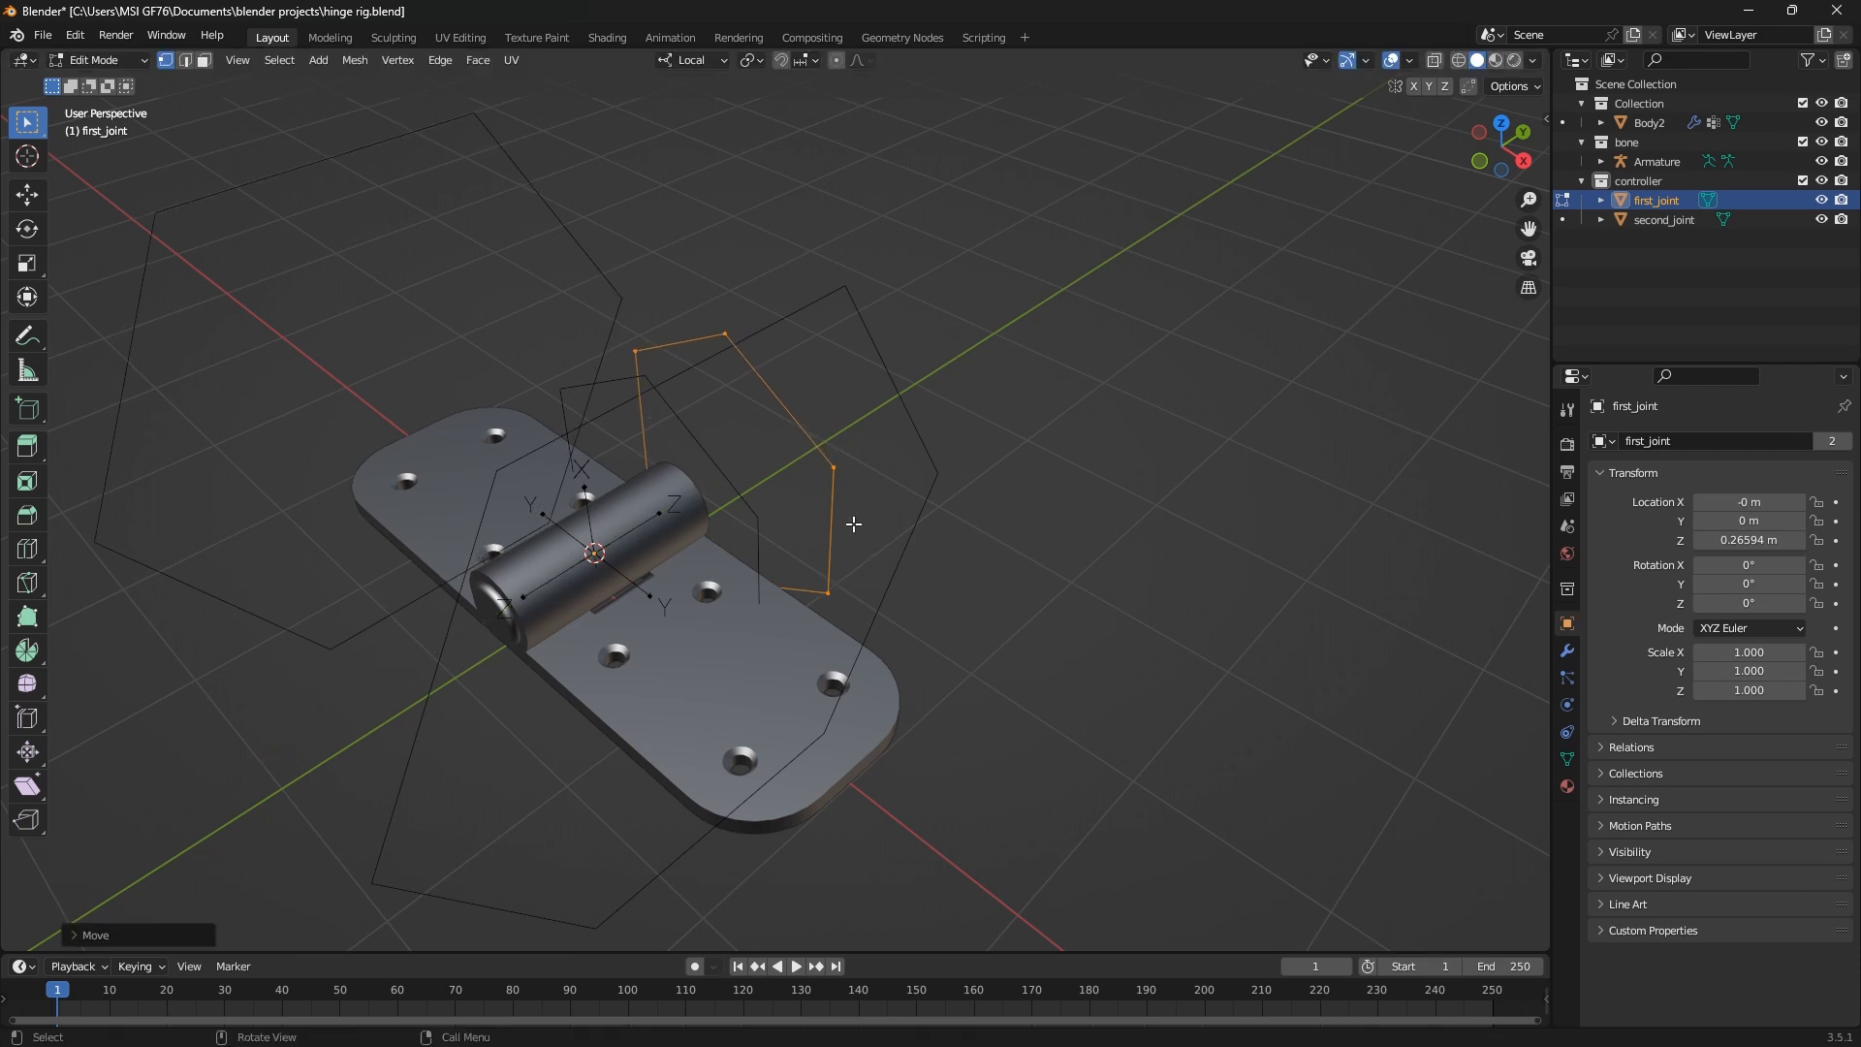
pyautogui.press('Tab')
# Open both controller circles together in Edit Mode and scale their geometry down to less than half size
pyautogui.click(719, 461)
pyautogui.keyDown('shift'); pyautogui.click(788, 417); pyautogui.keyUp('shift')
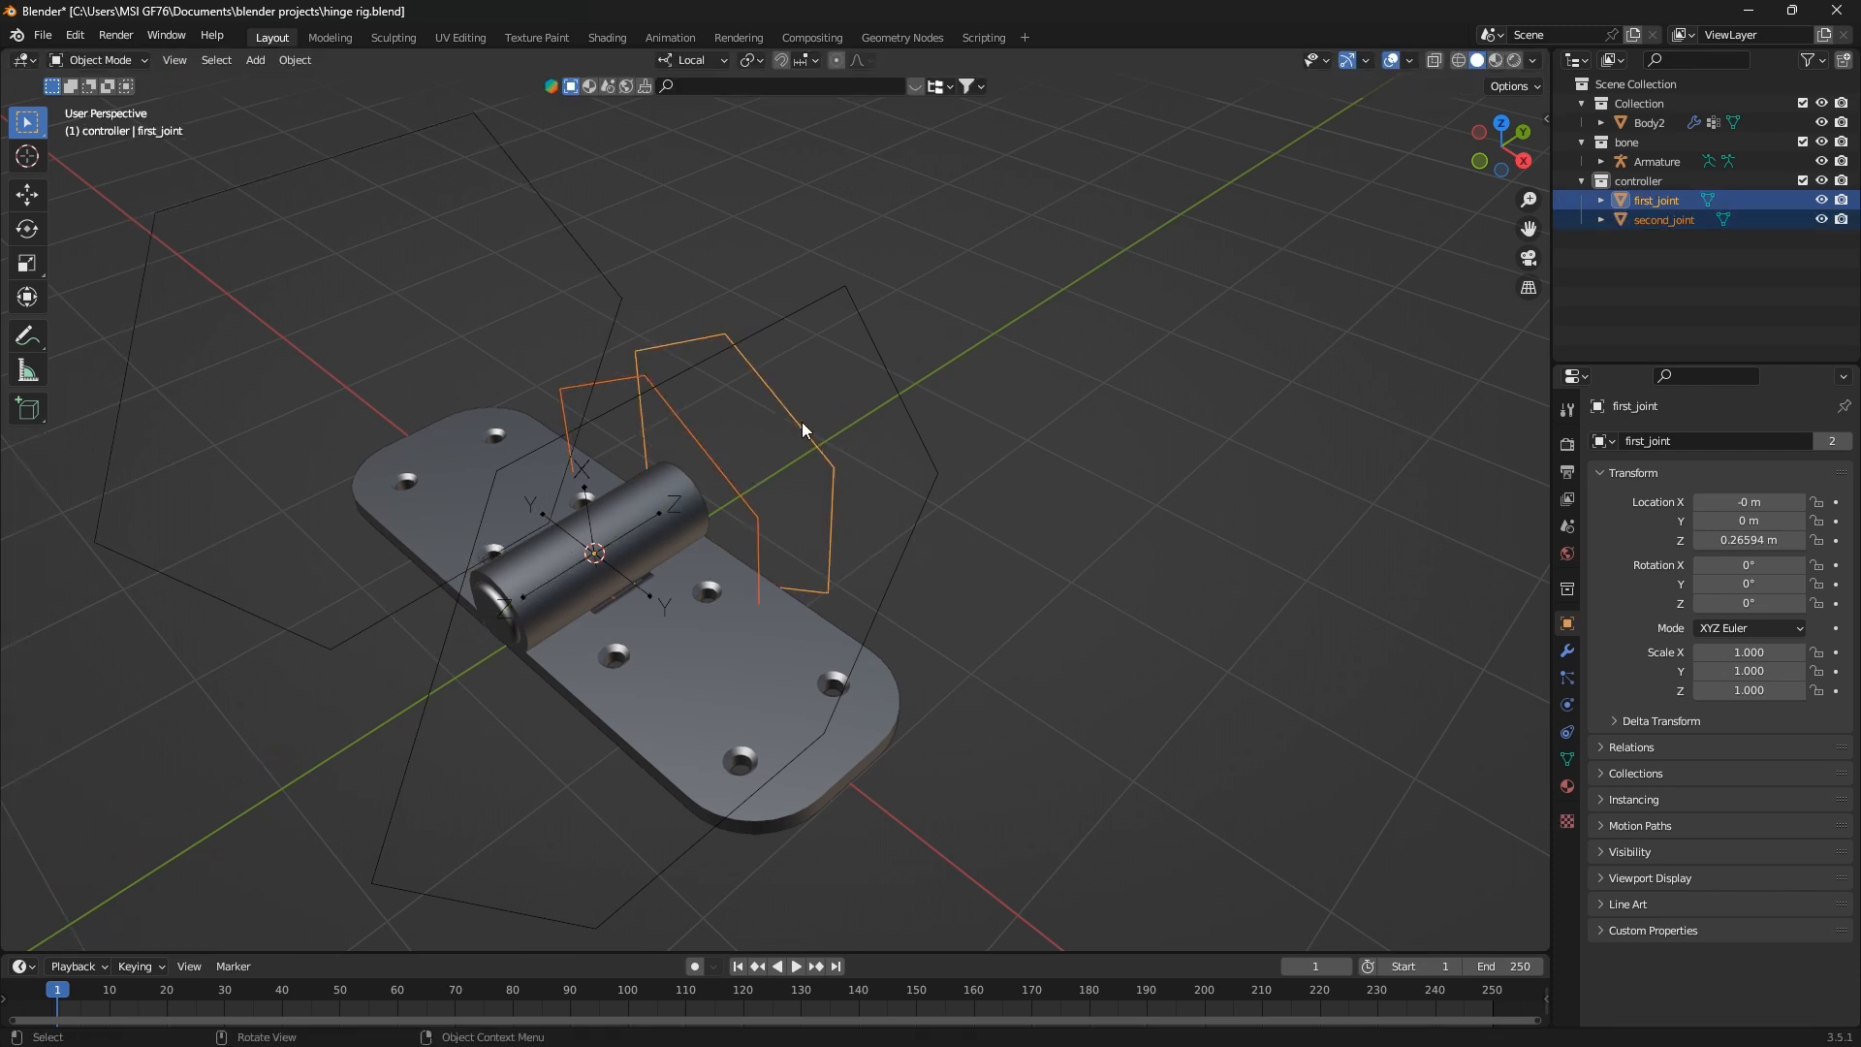
pyautogui.press('Tab')
pyautogui.press('s')
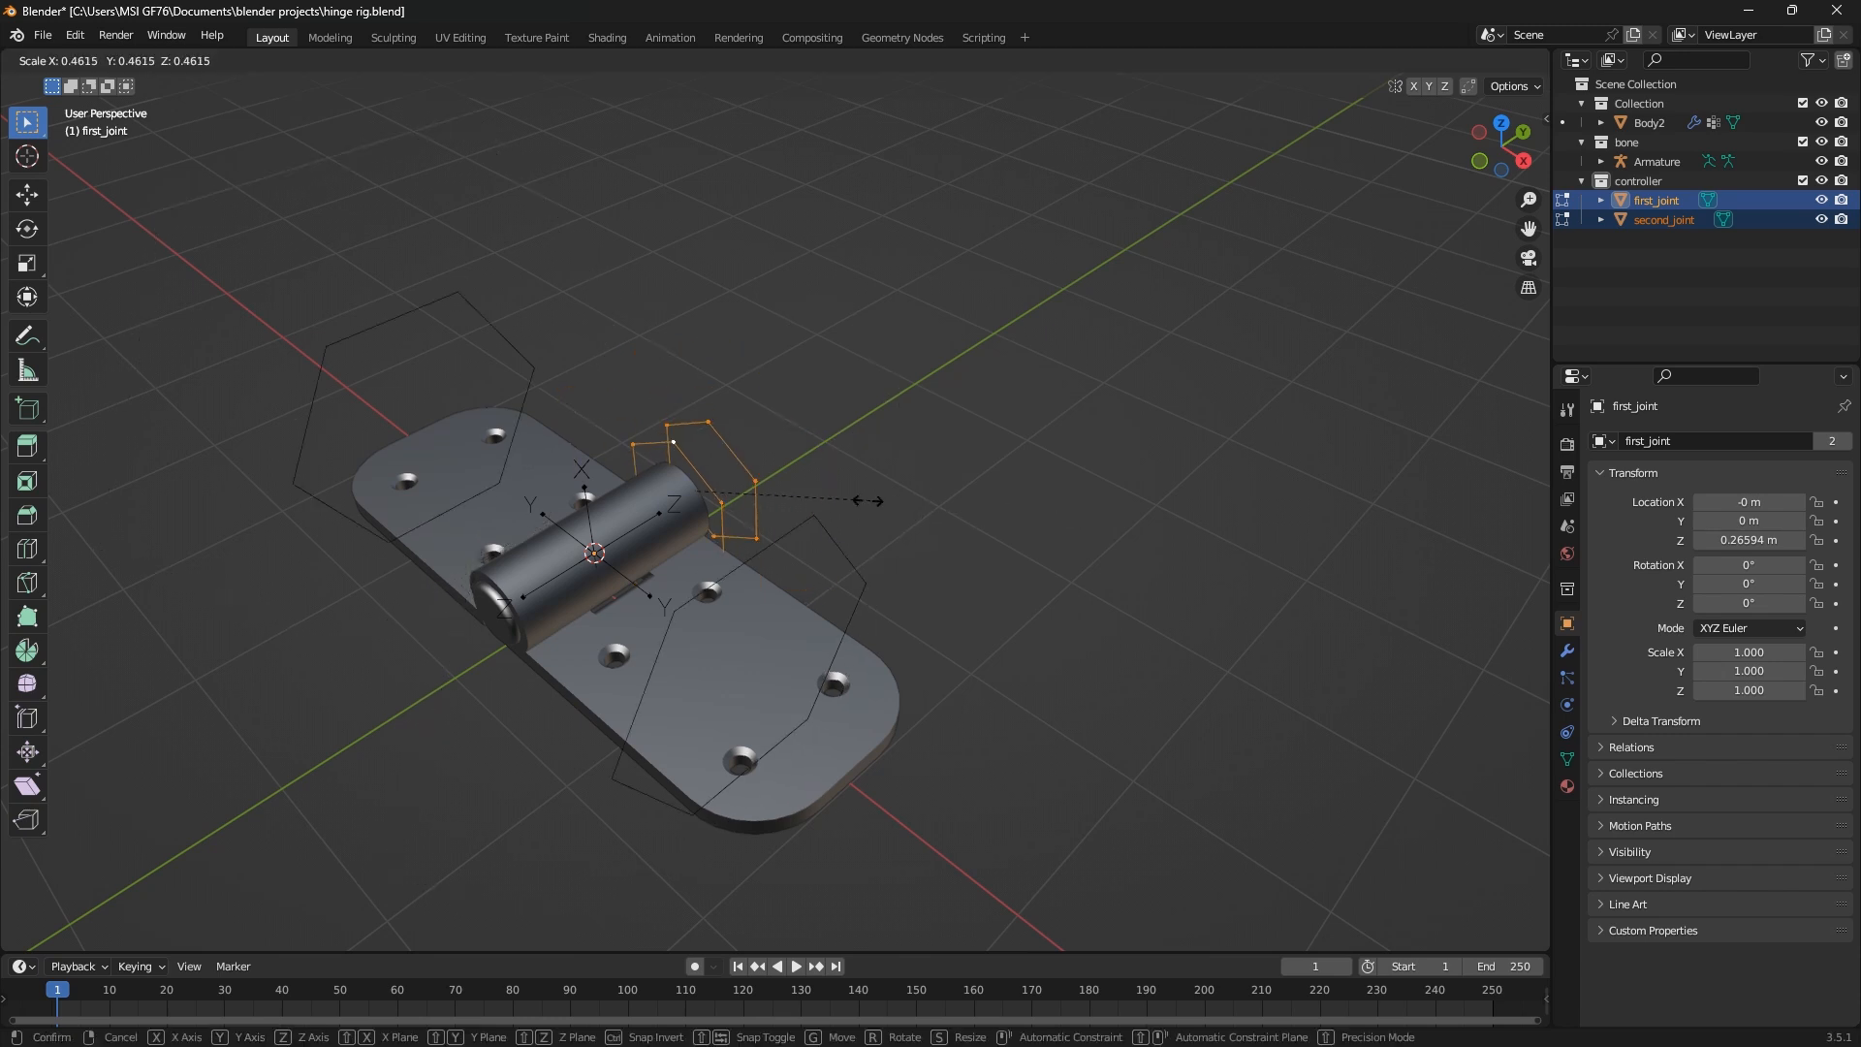
pyautogui.click(820, 506)
pyautogui.moveTo(819, 507); pyautogui.dragTo(764, 469, button='middle')
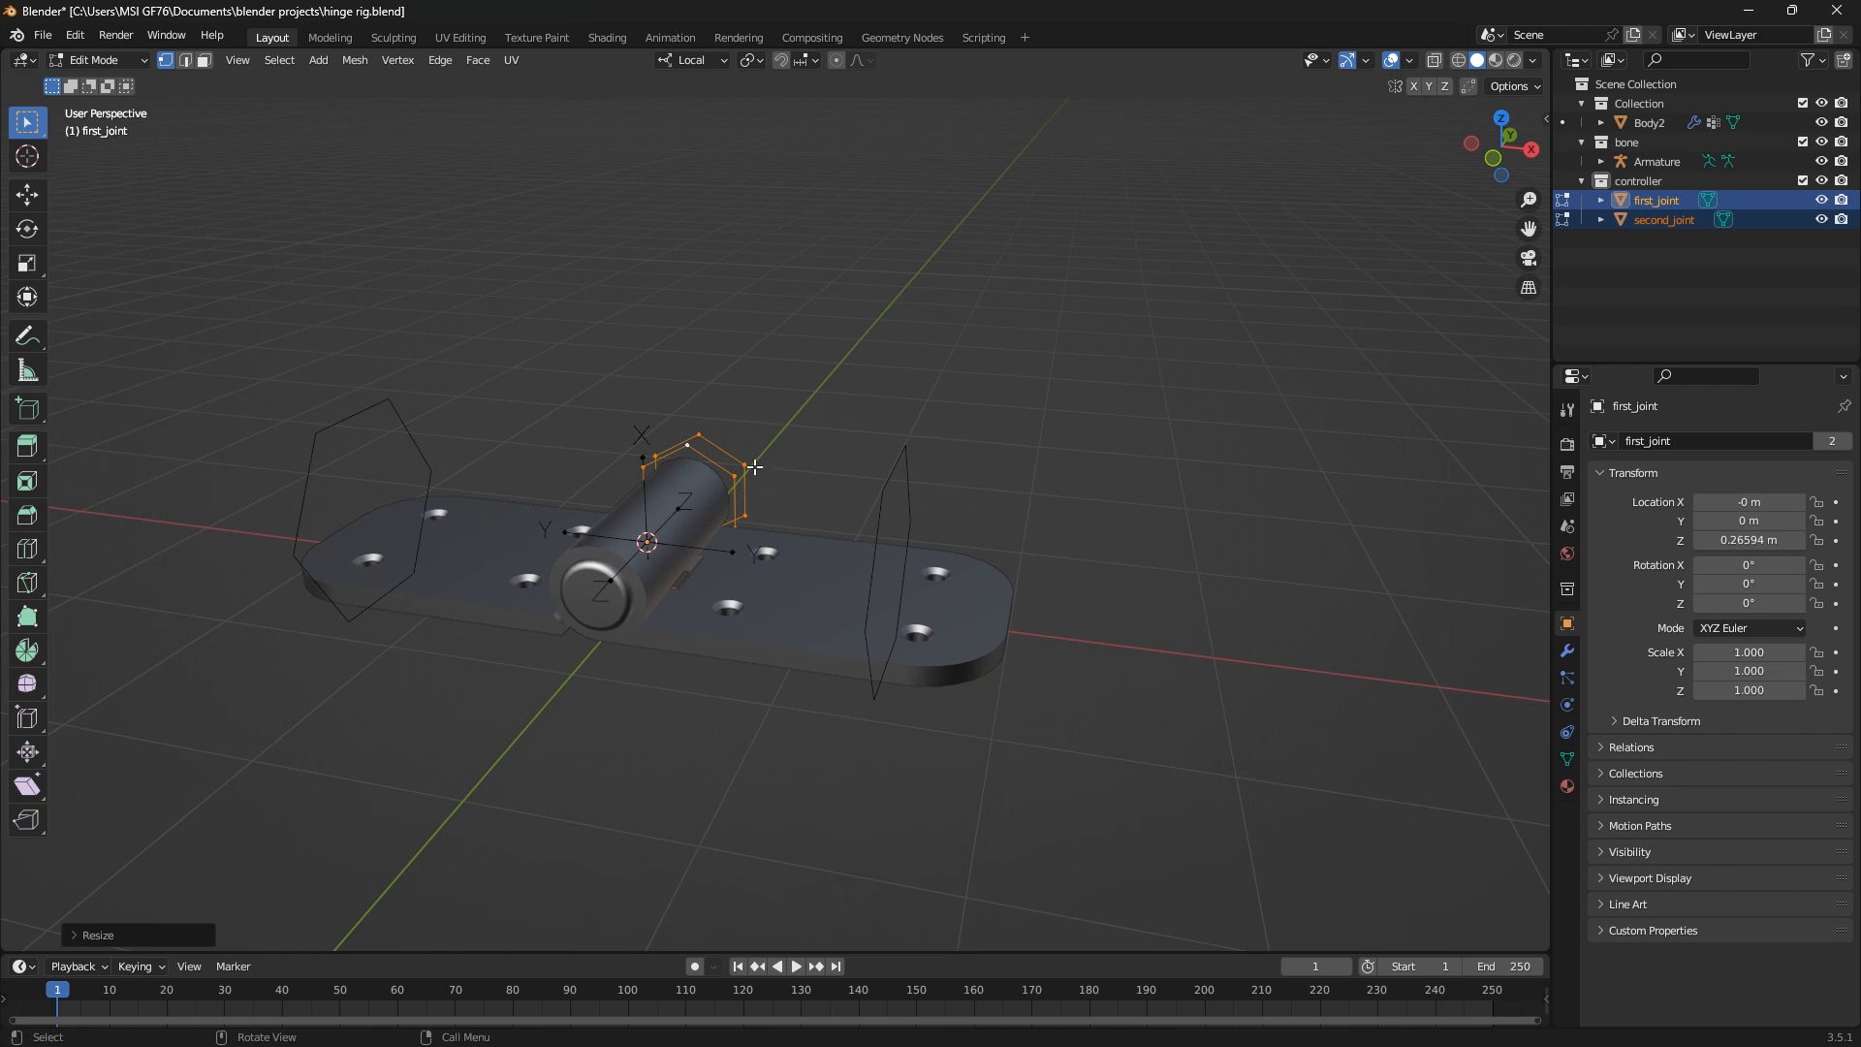
pyautogui.click(750, 466)
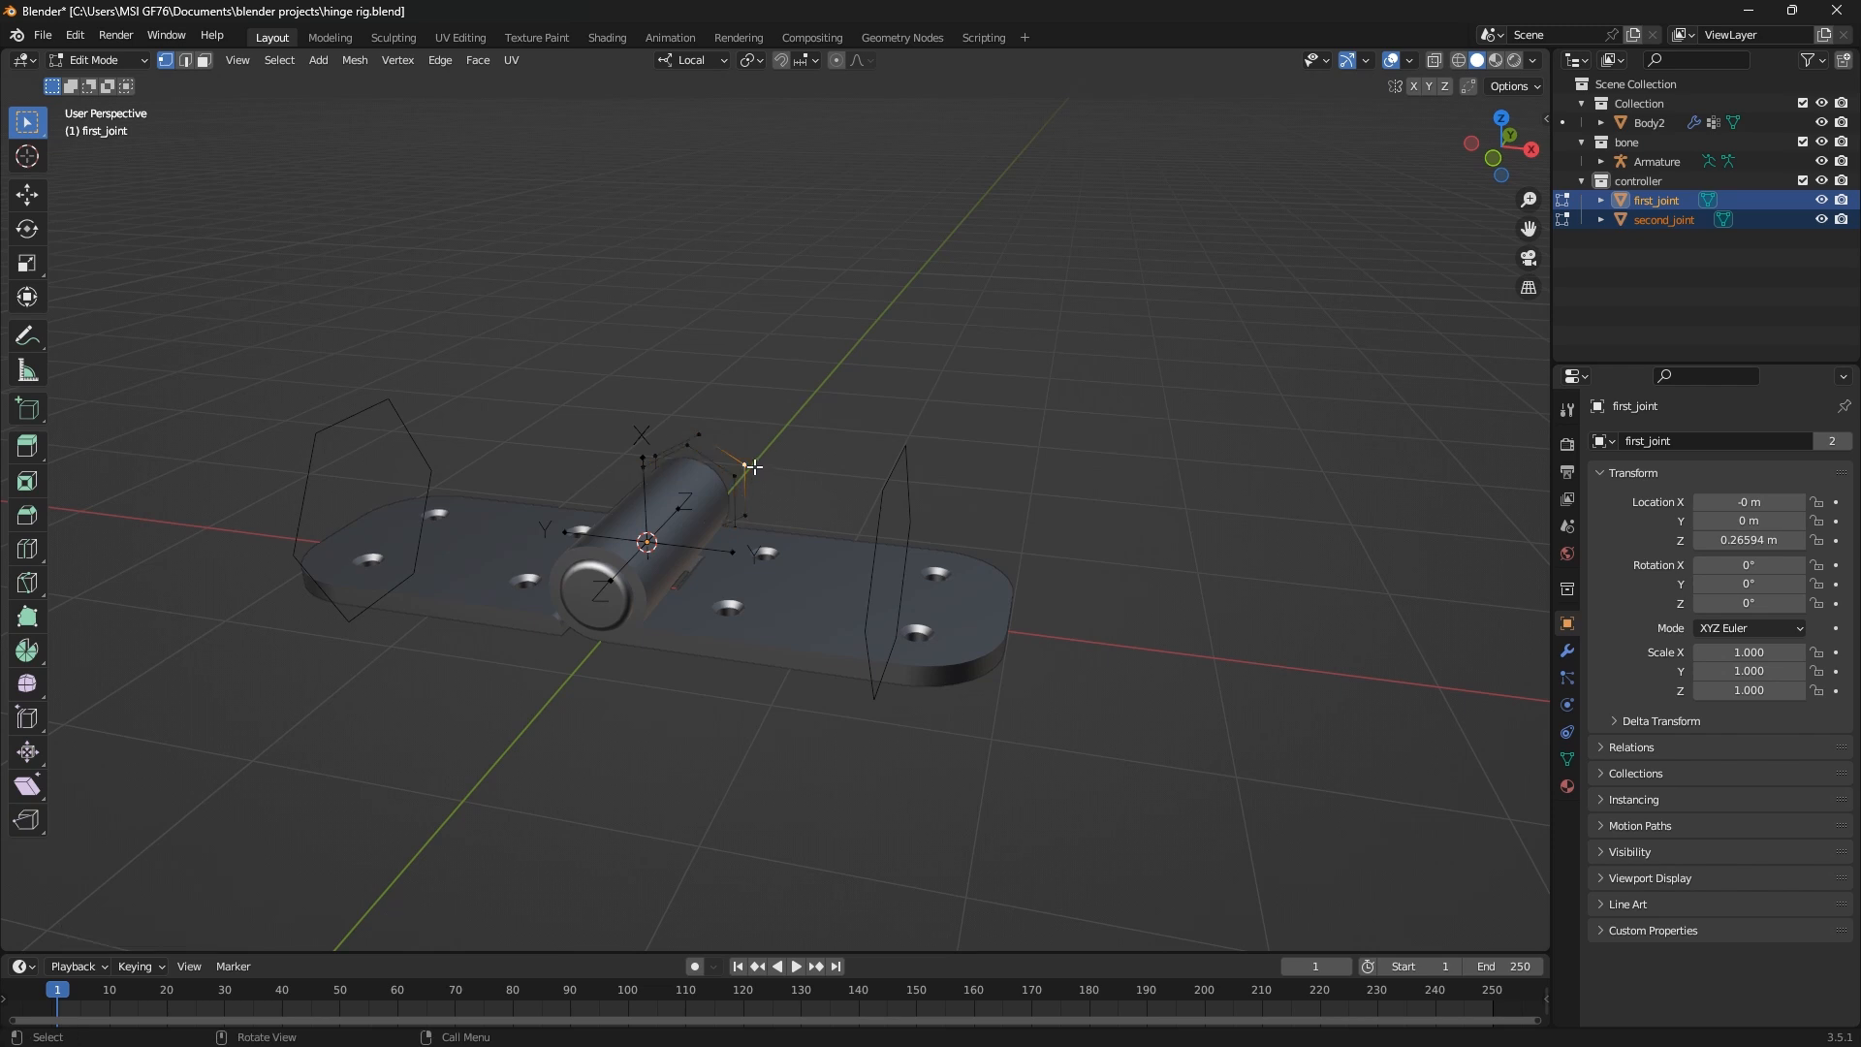
pyautogui.press('l')
pyautogui.press('g')
pyautogui.press('y')
pyautogui.press('y')
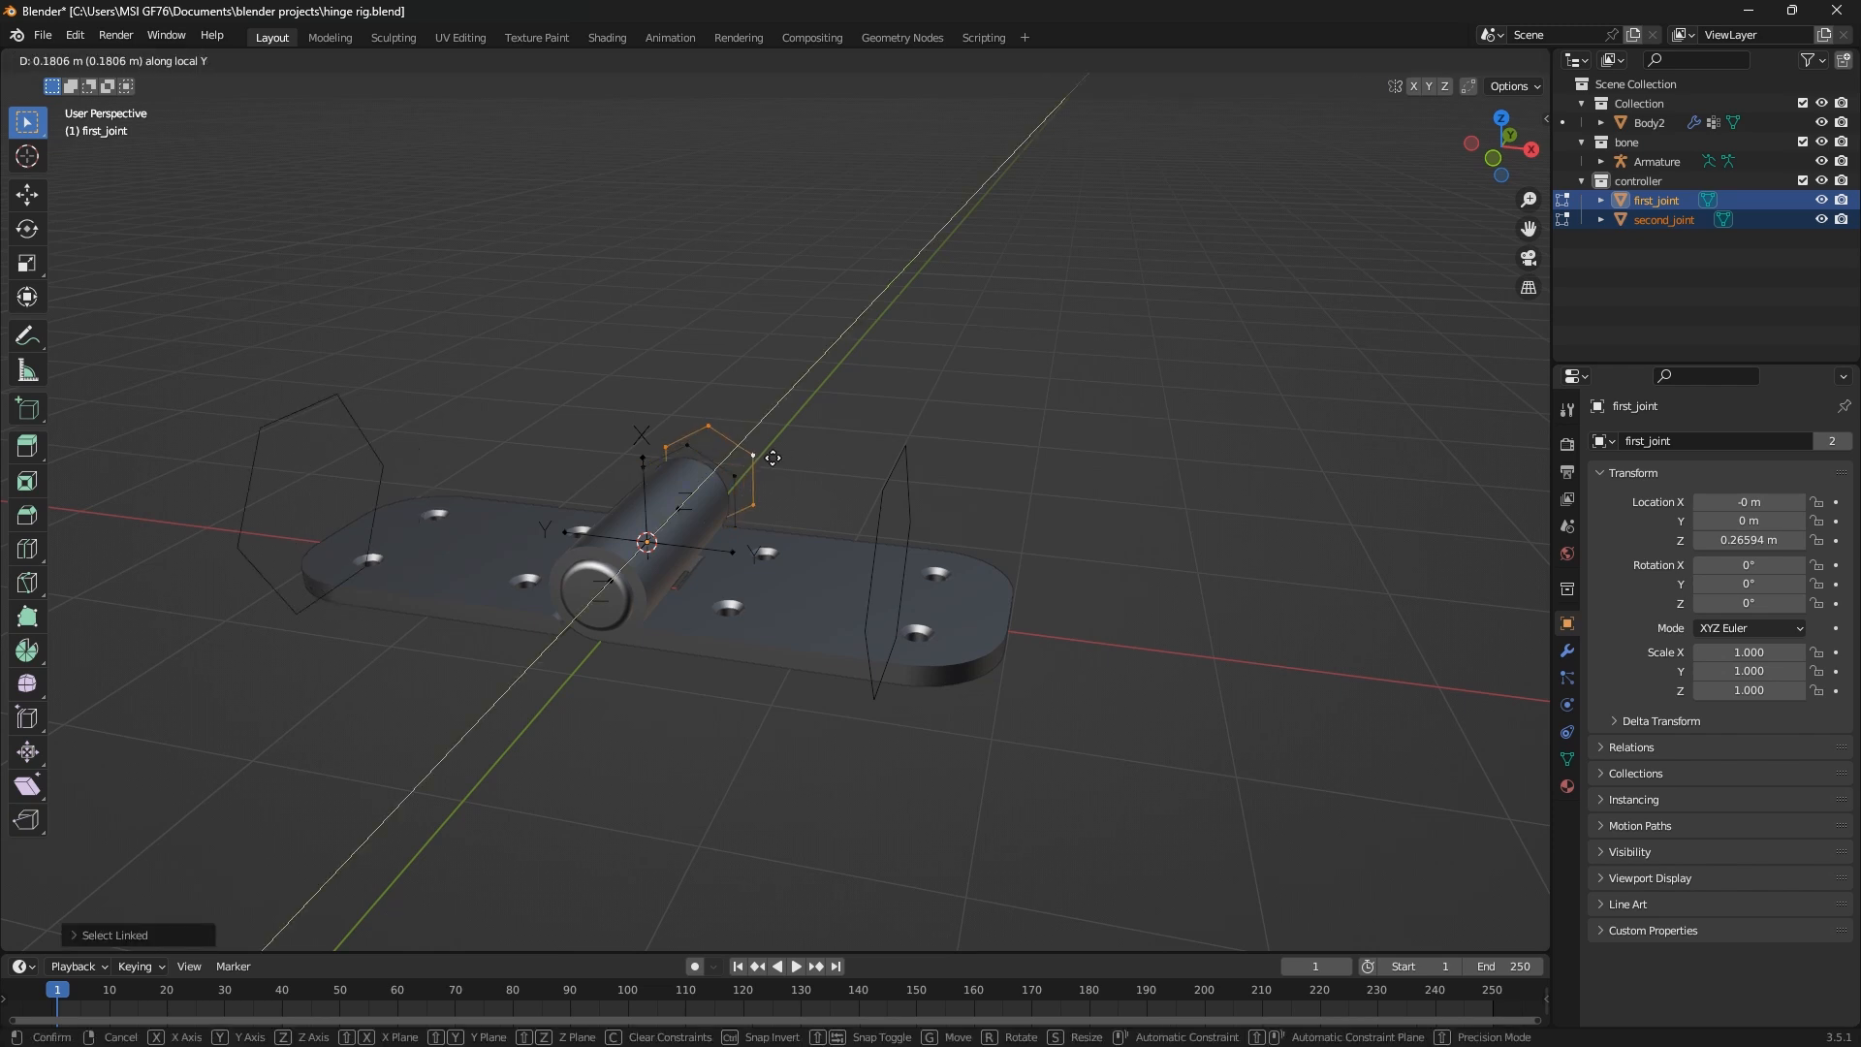
pyautogui.click(778, 452)
pyautogui.click(741, 479)
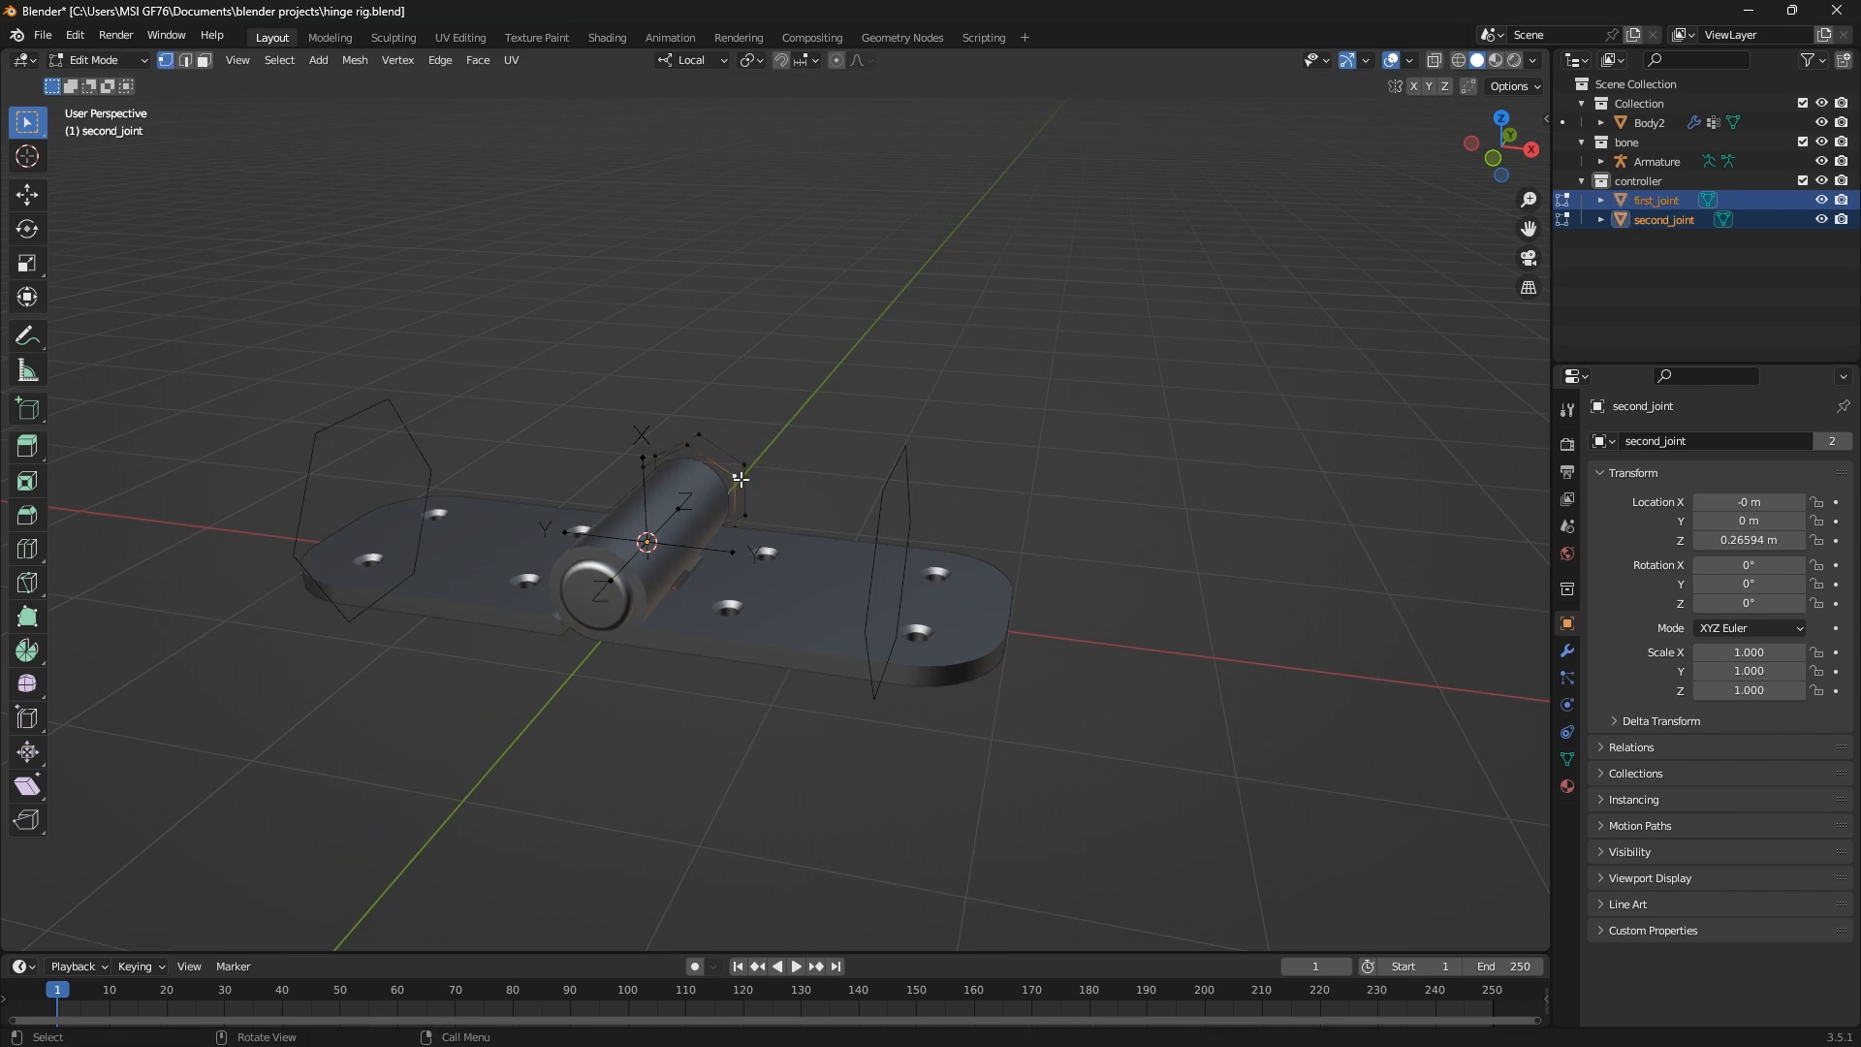
pyautogui.press('g')
pyautogui.press('y')
pyautogui.rightClick(742, 483)
# Move the first_joint circle's geometry back along local Y until it coincides with the second_joint circle, and return to Object Mode
pyautogui.click(748, 463)
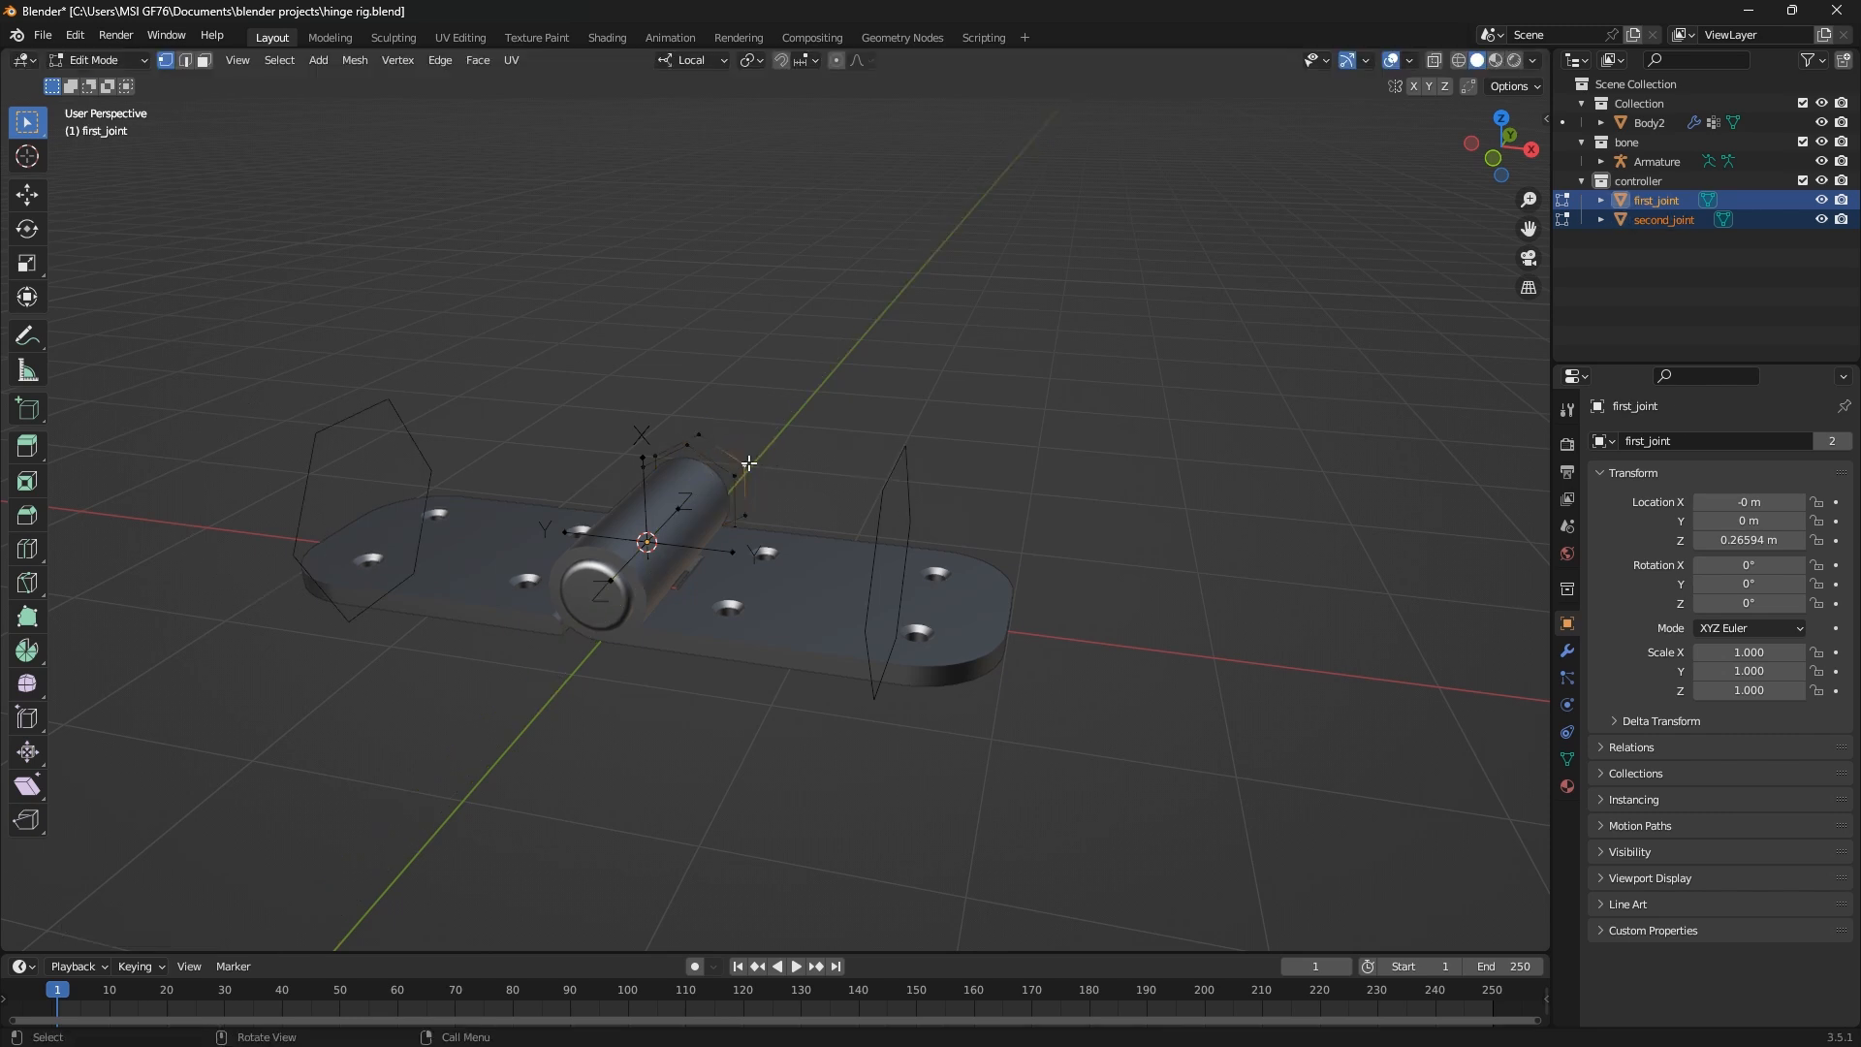
pyautogui.press('l')
pyautogui.press('g')
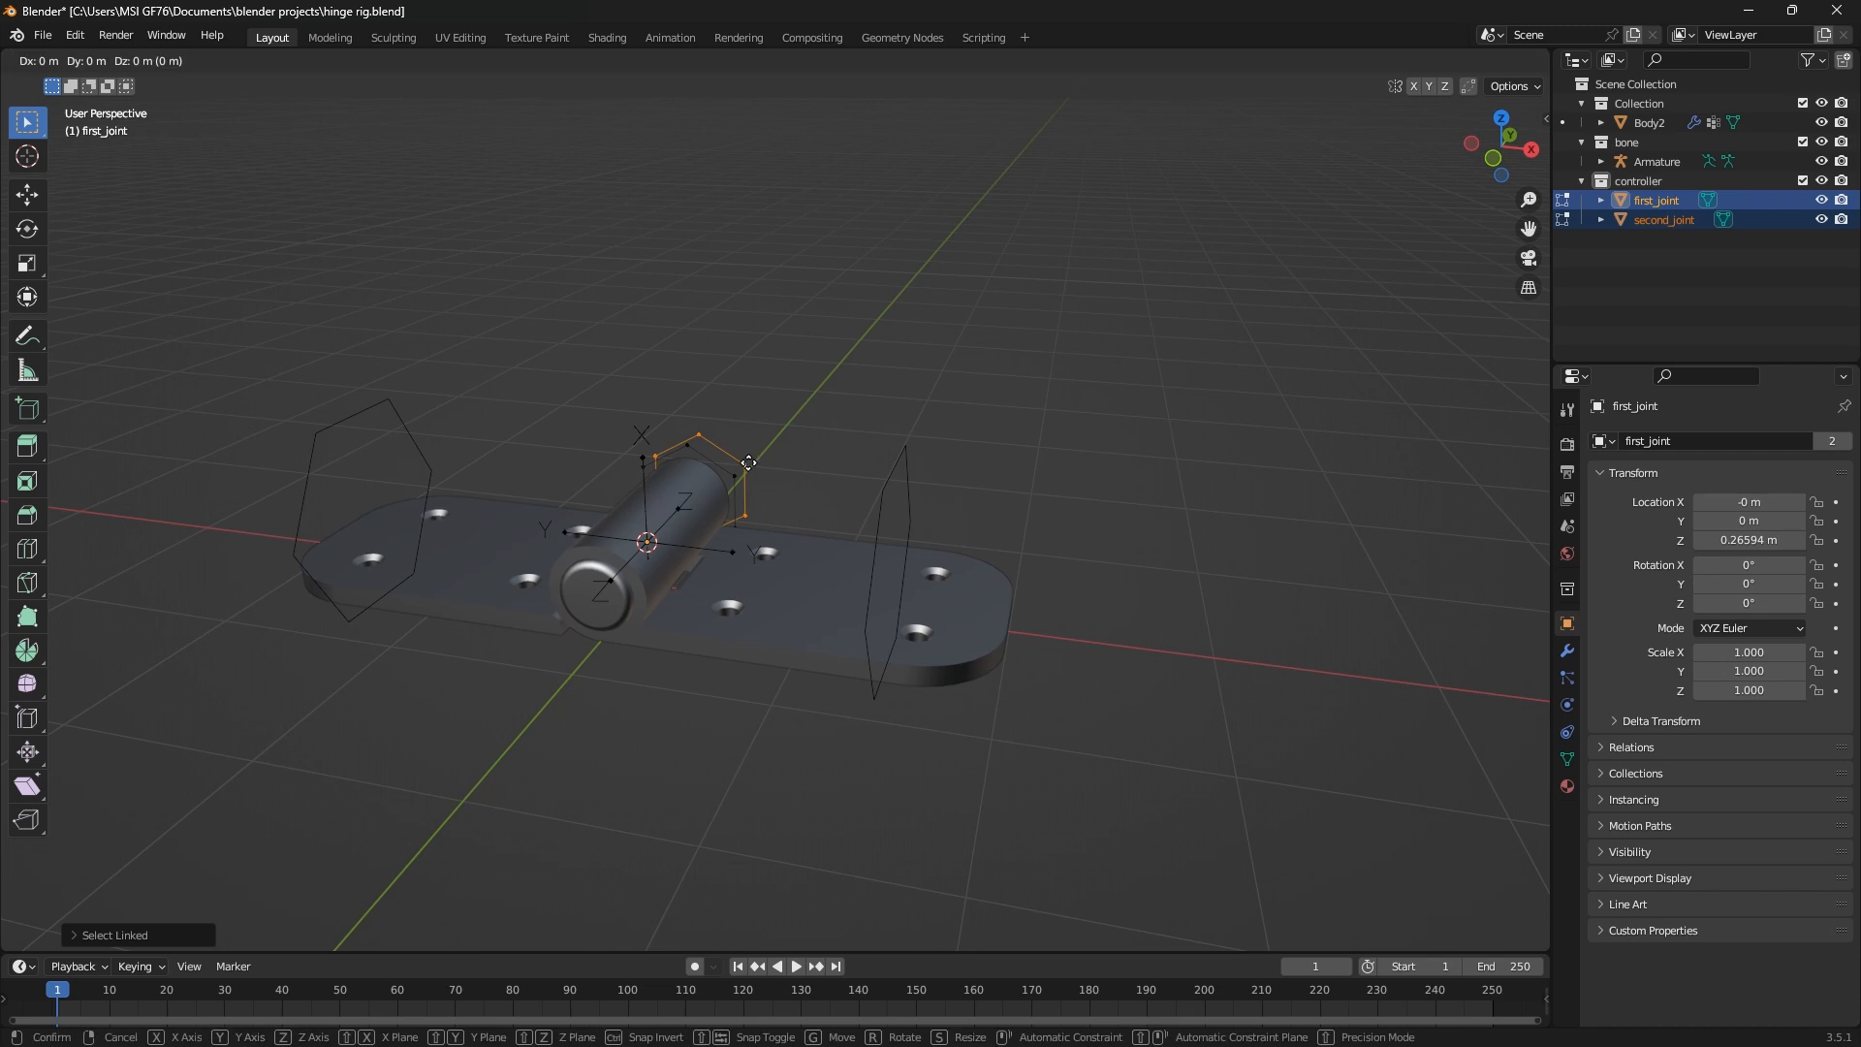
pyautogui.press('y')
pyautogui.press('y')
pyautogui.click(740, 474)
pyautogui.press('Tab')
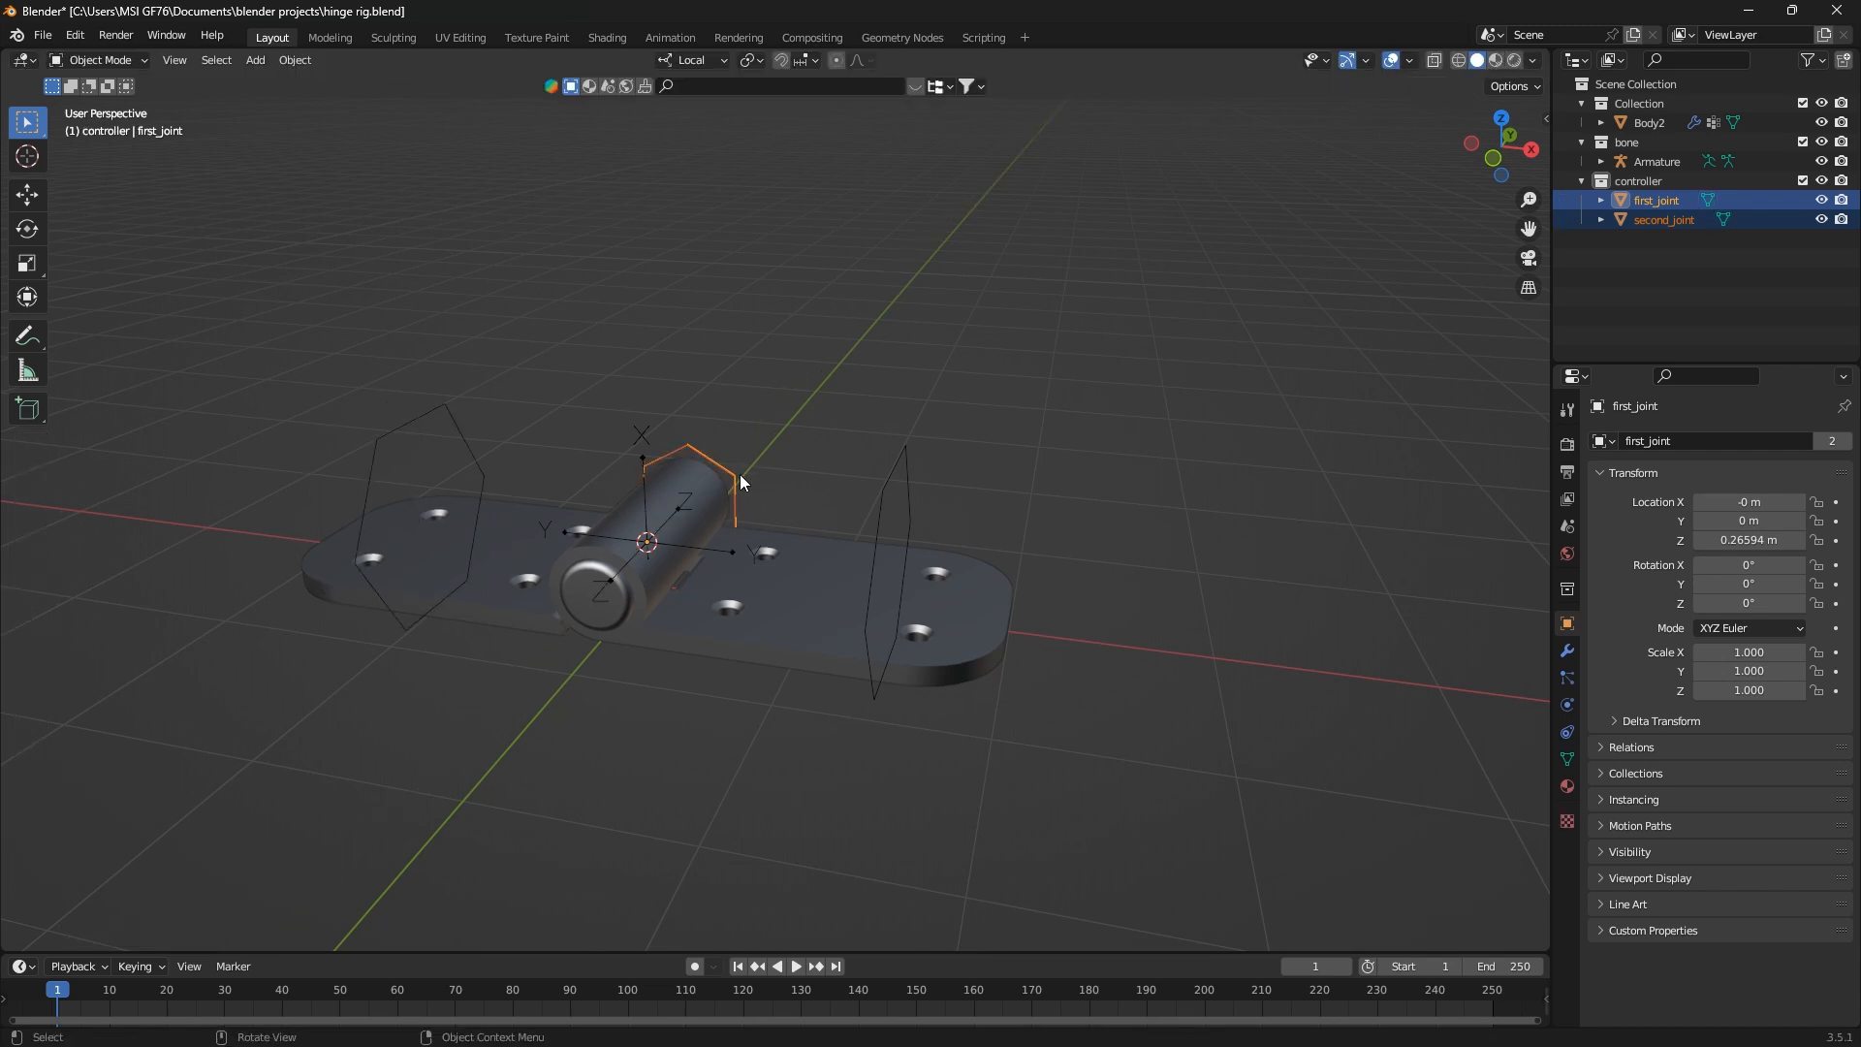
# Deselect the circles and exclude the controller collection from the view layer
pyautogui.click(789, 462)
pyautogui.moveTo(789, 461); pyautogui.dragTo(873, 538, button='middle')
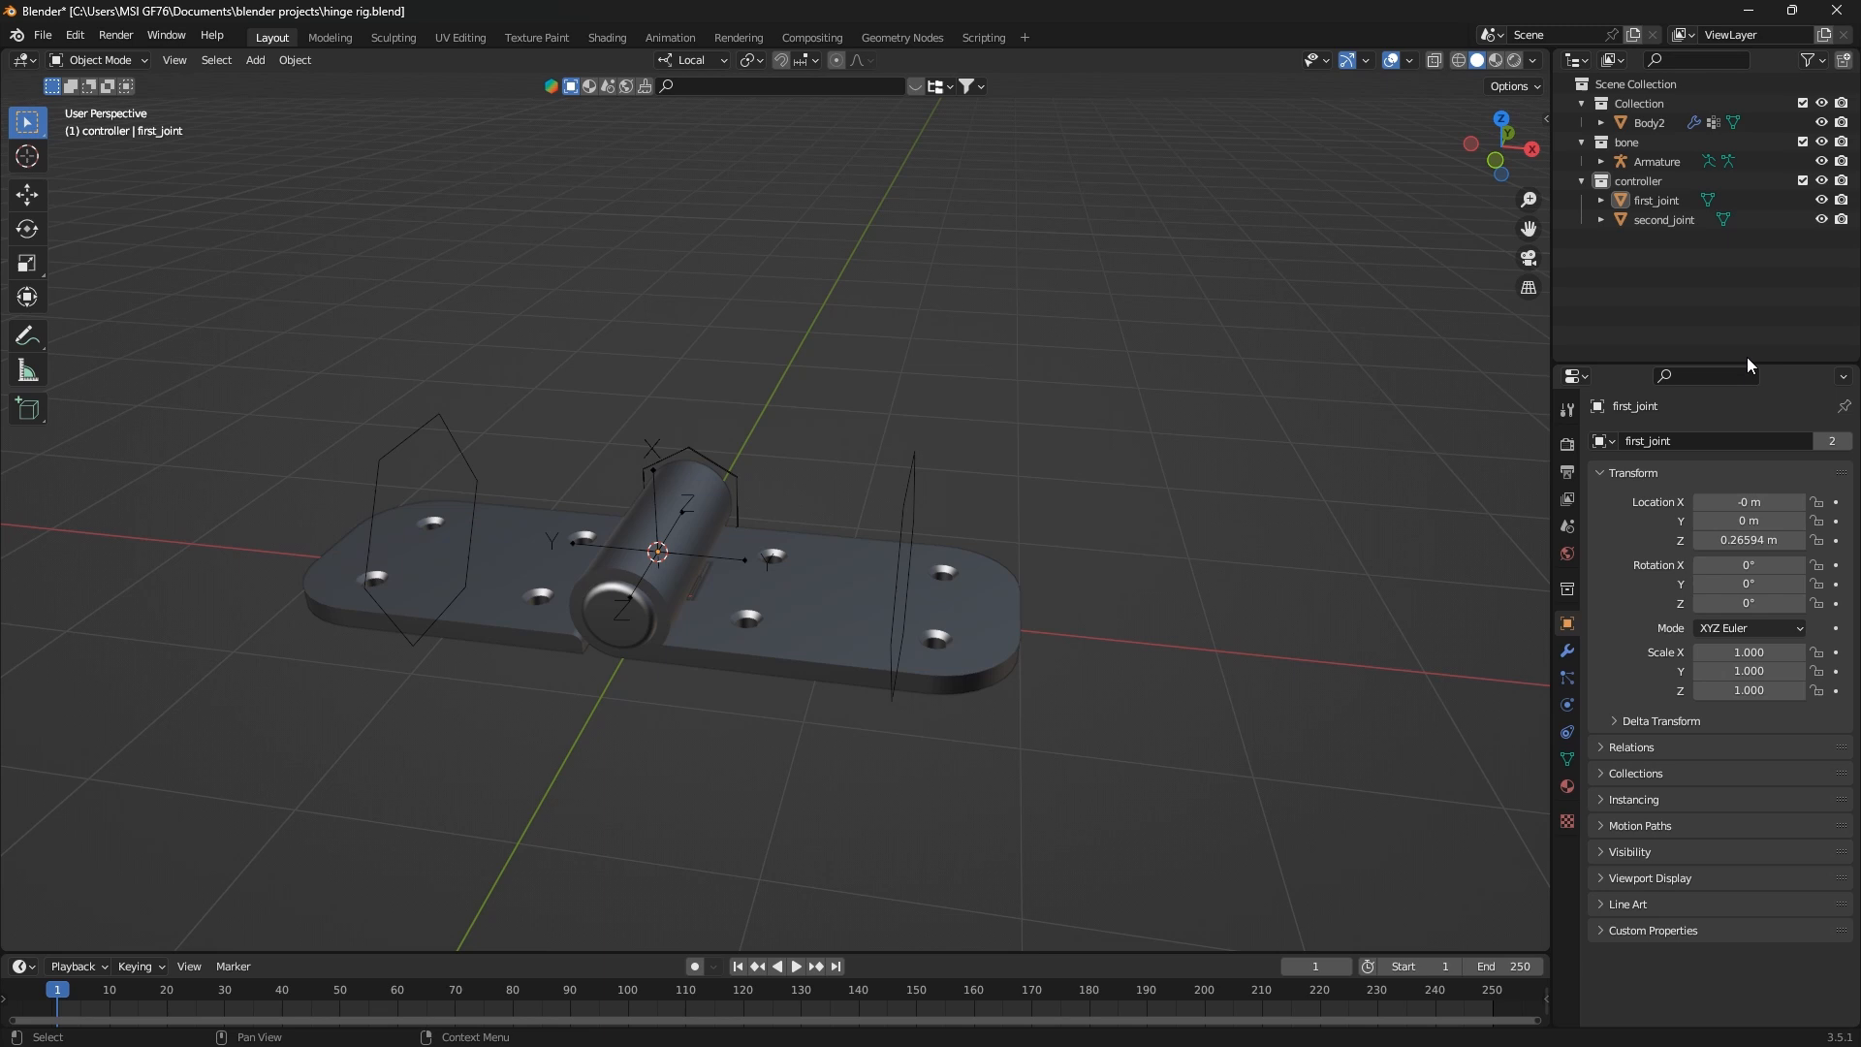
pyautogui.click(1802, 181)
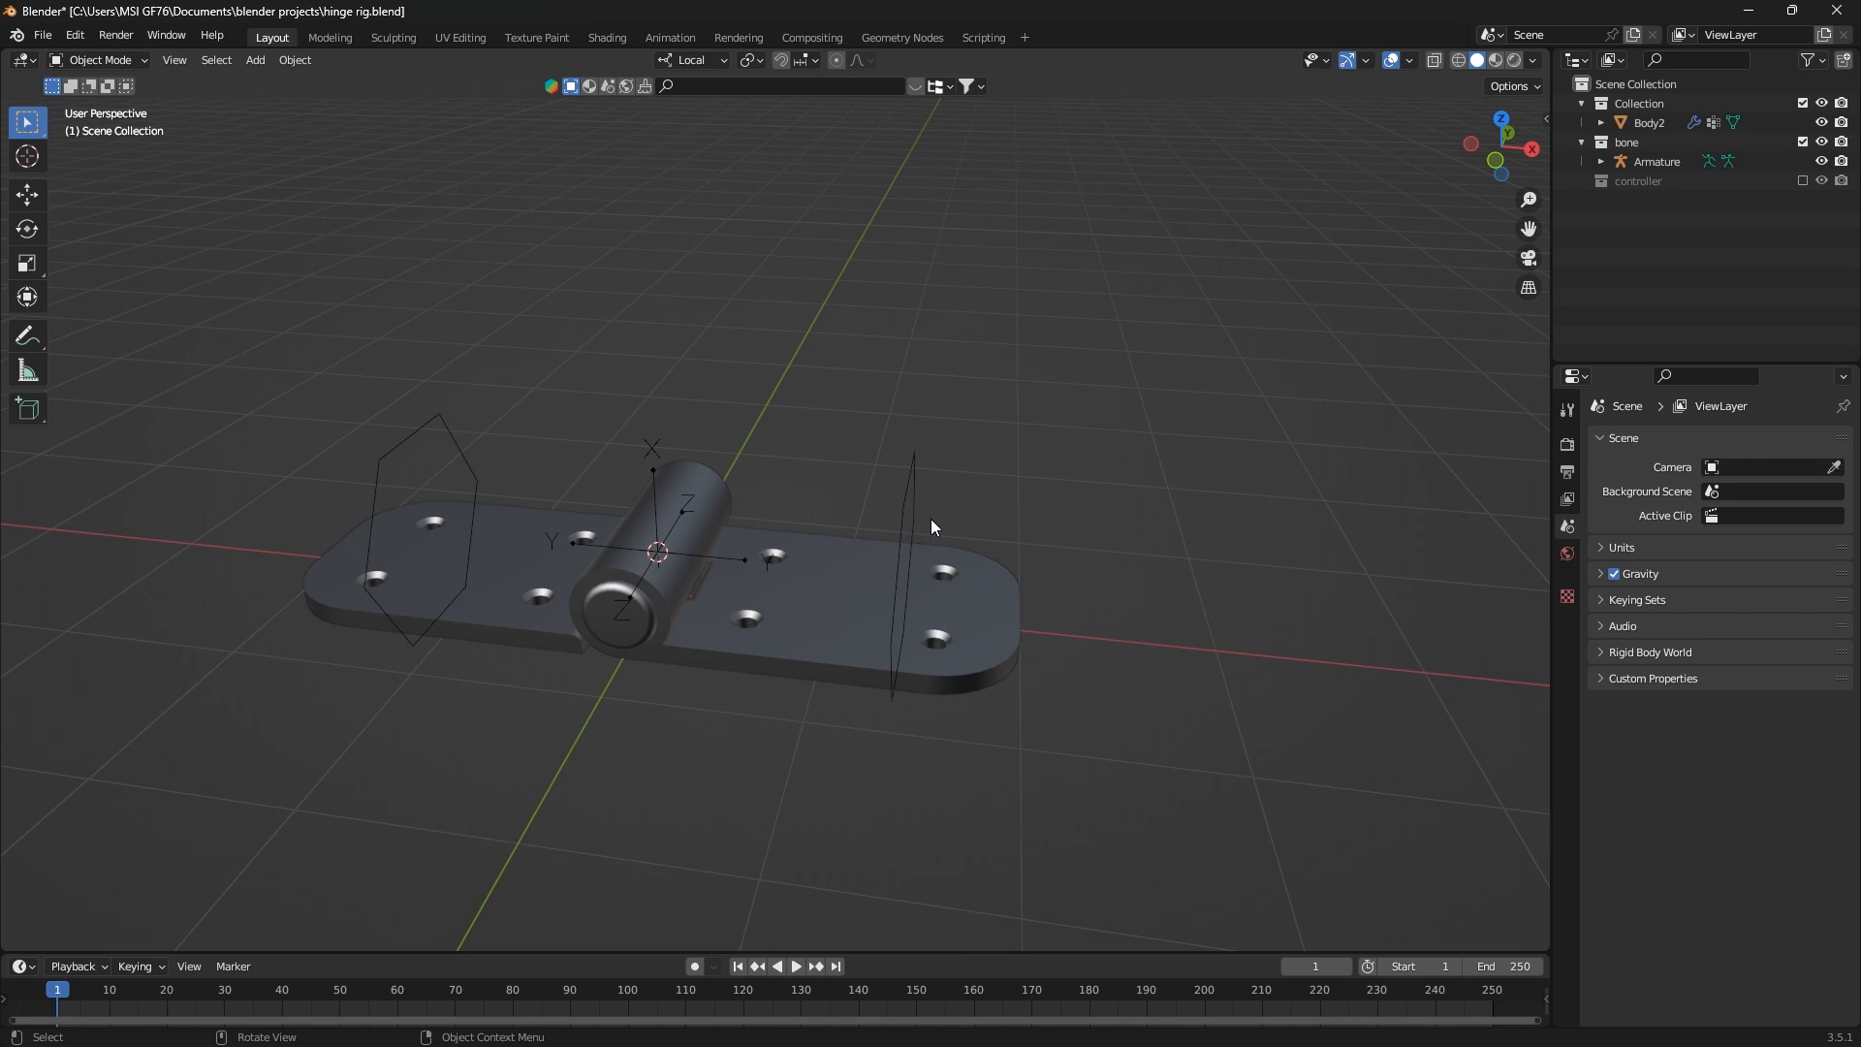
# Select the armature through its custom bone shape and switch it to Pose Mode
pyautogui.click(911, 497)
pyautogui.moveTo(913, 557); pyautogui.dragTo(988, 549, button='middle')
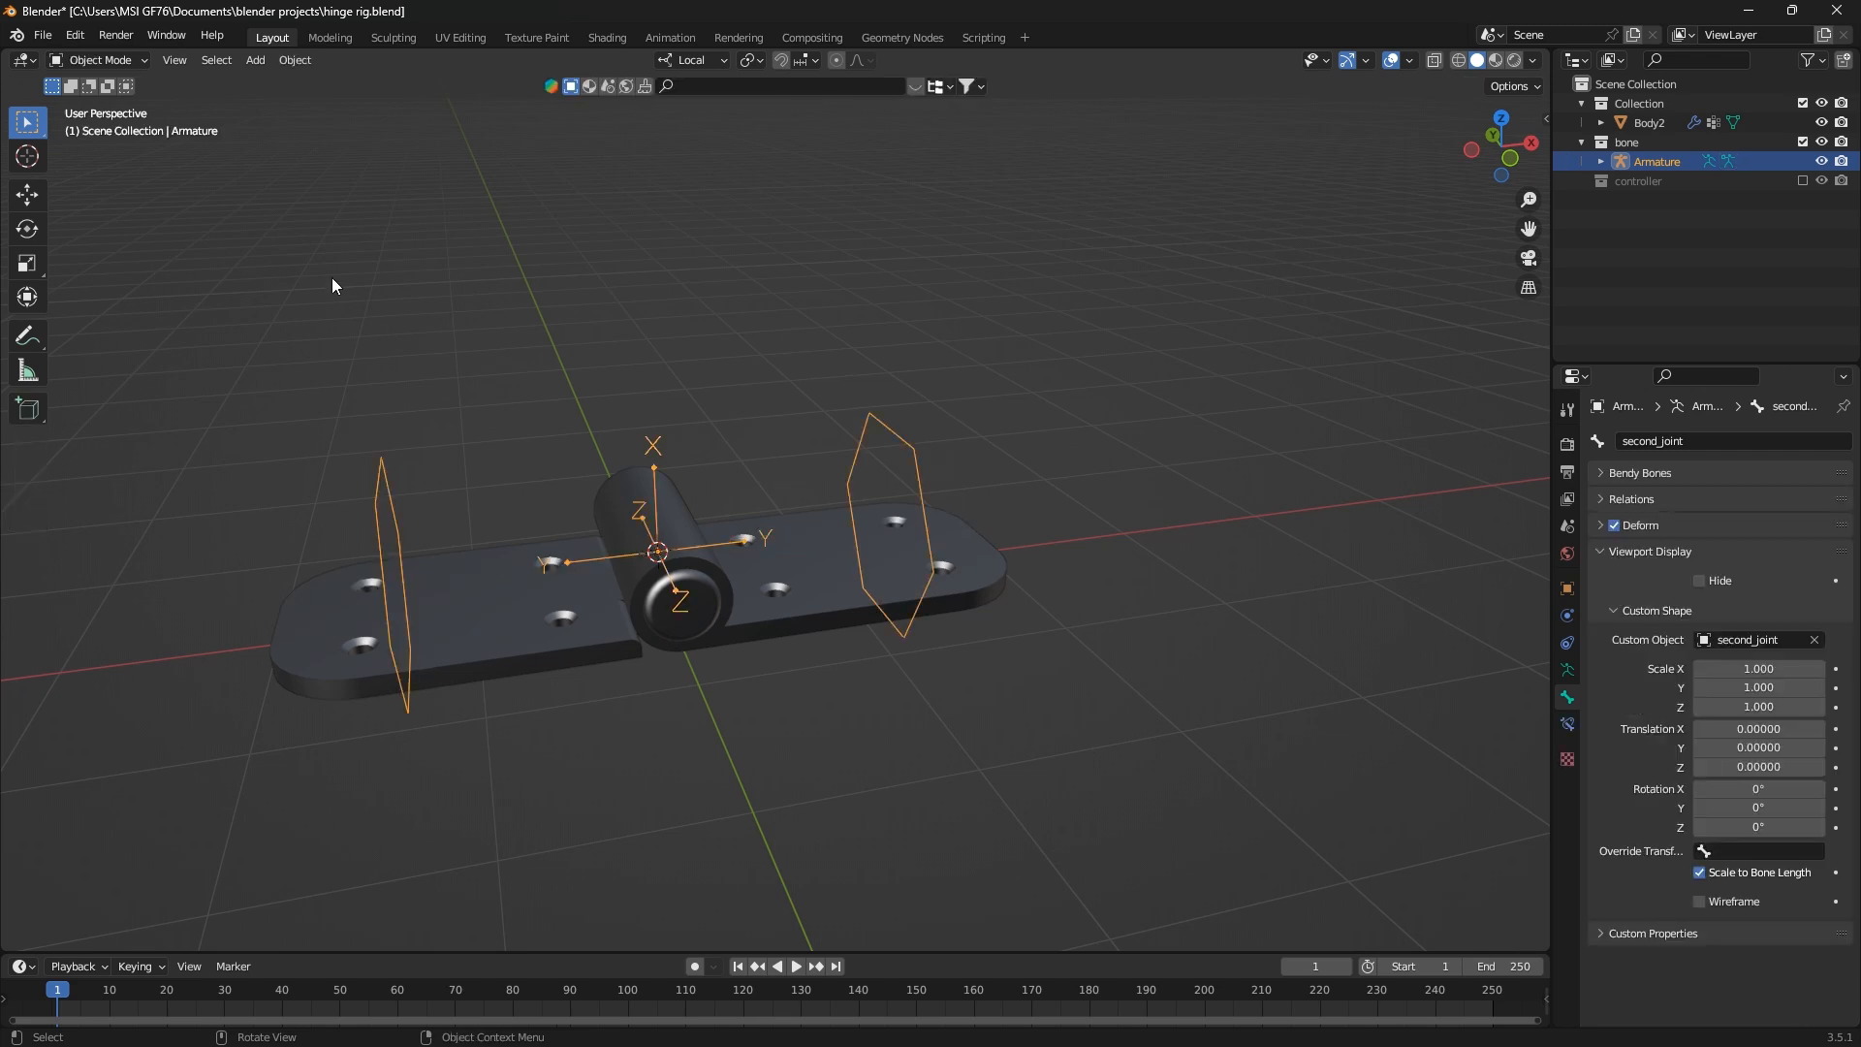
pyautogui.press('Tab')
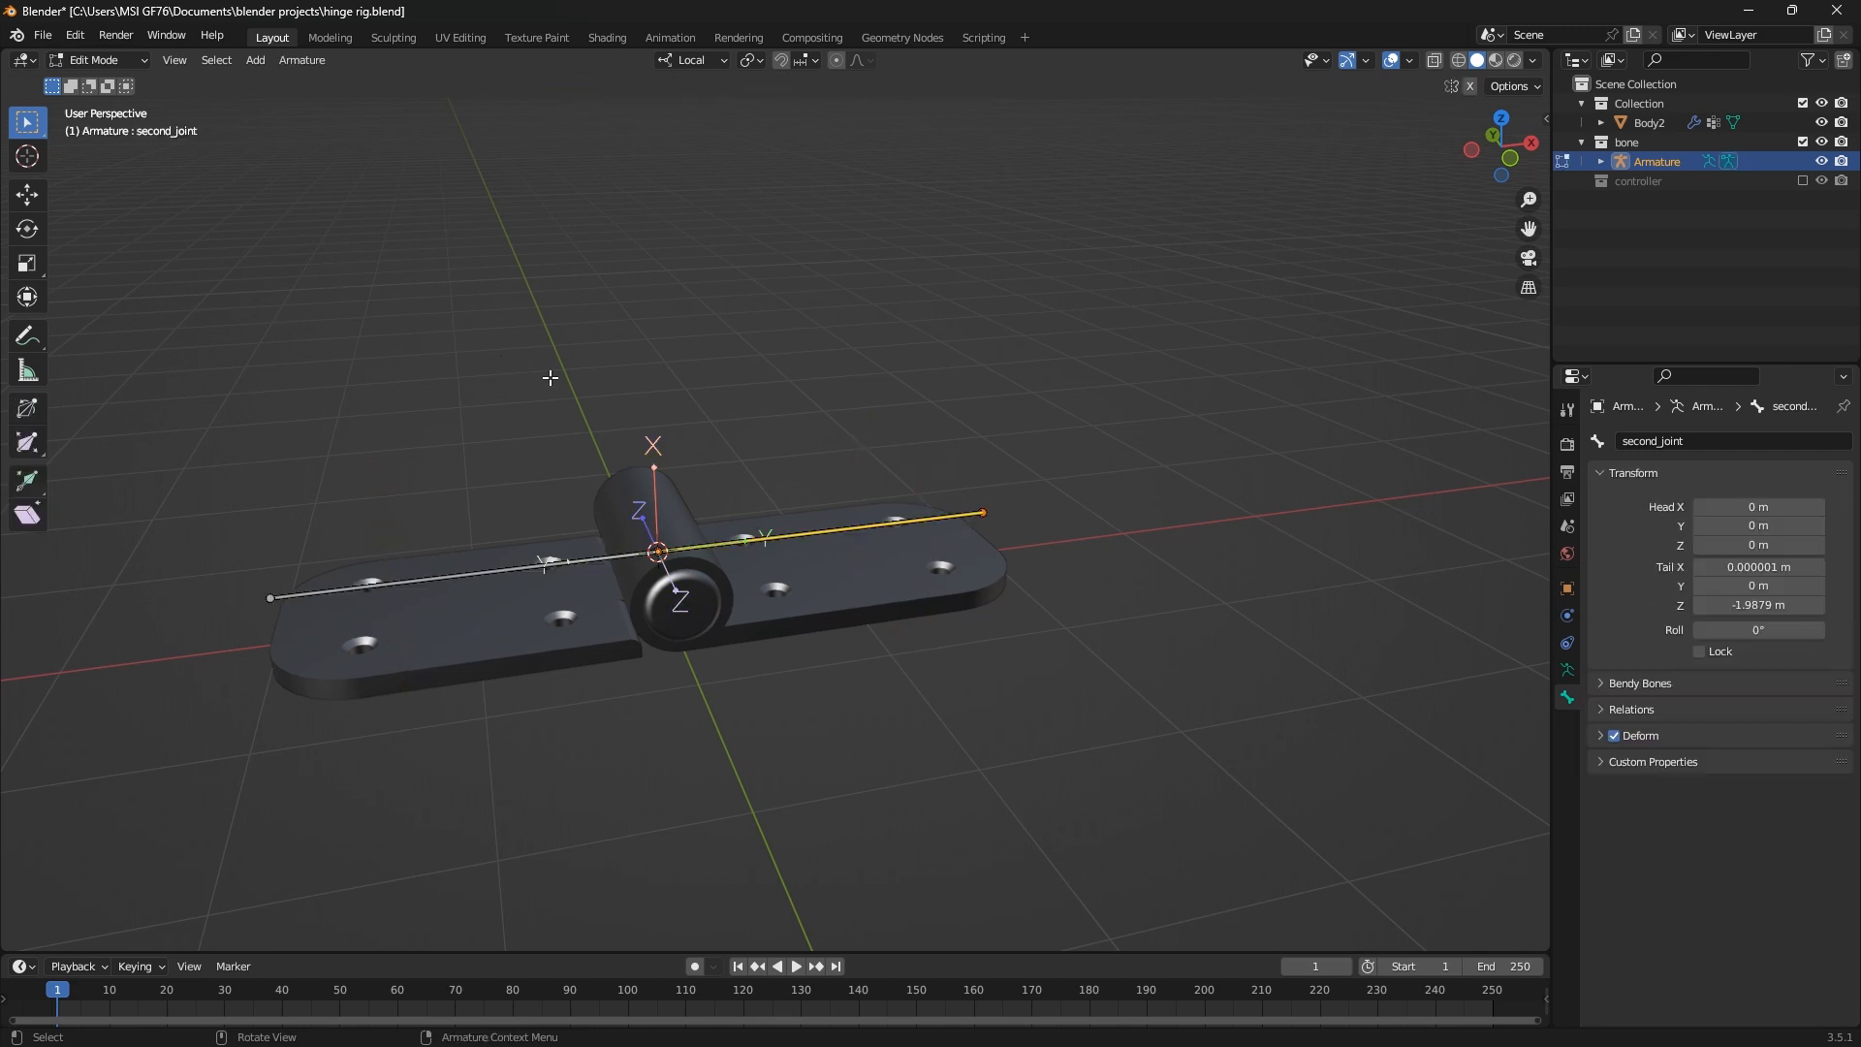
pyautogui.press('Tab')
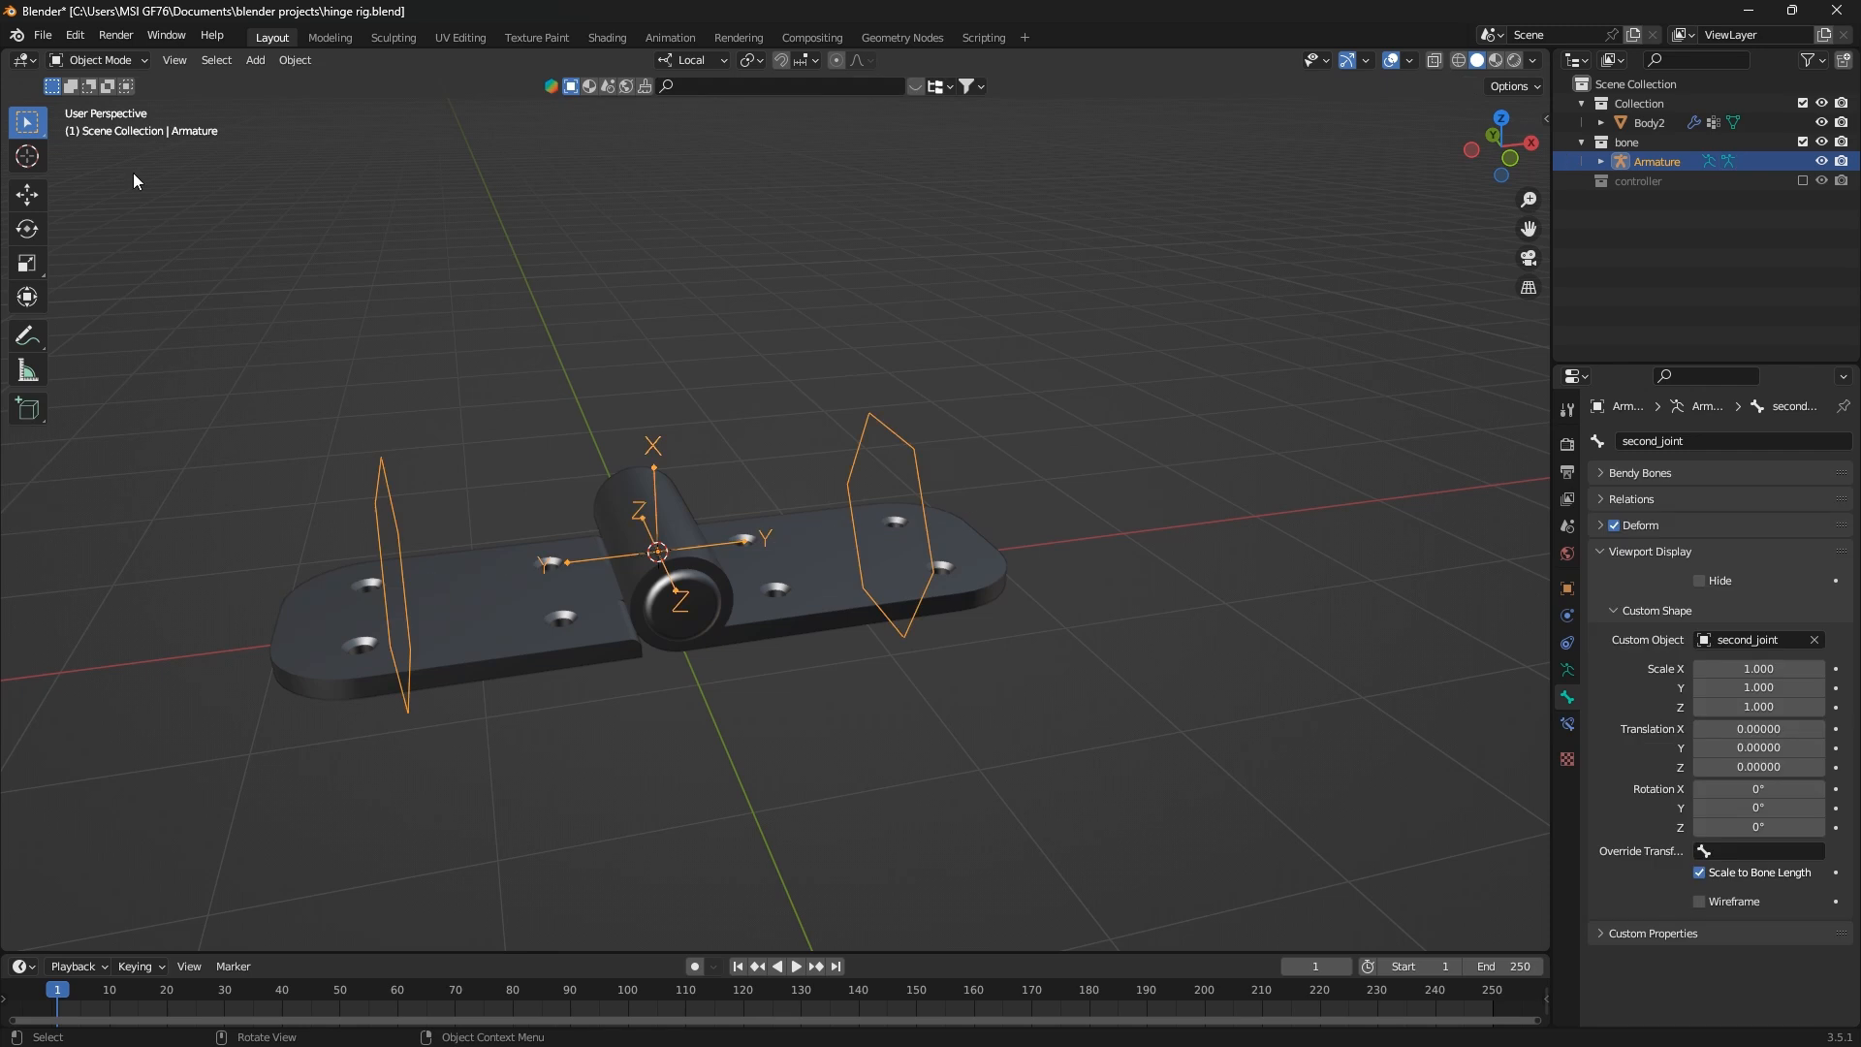
pyautogui.click(107, 62)
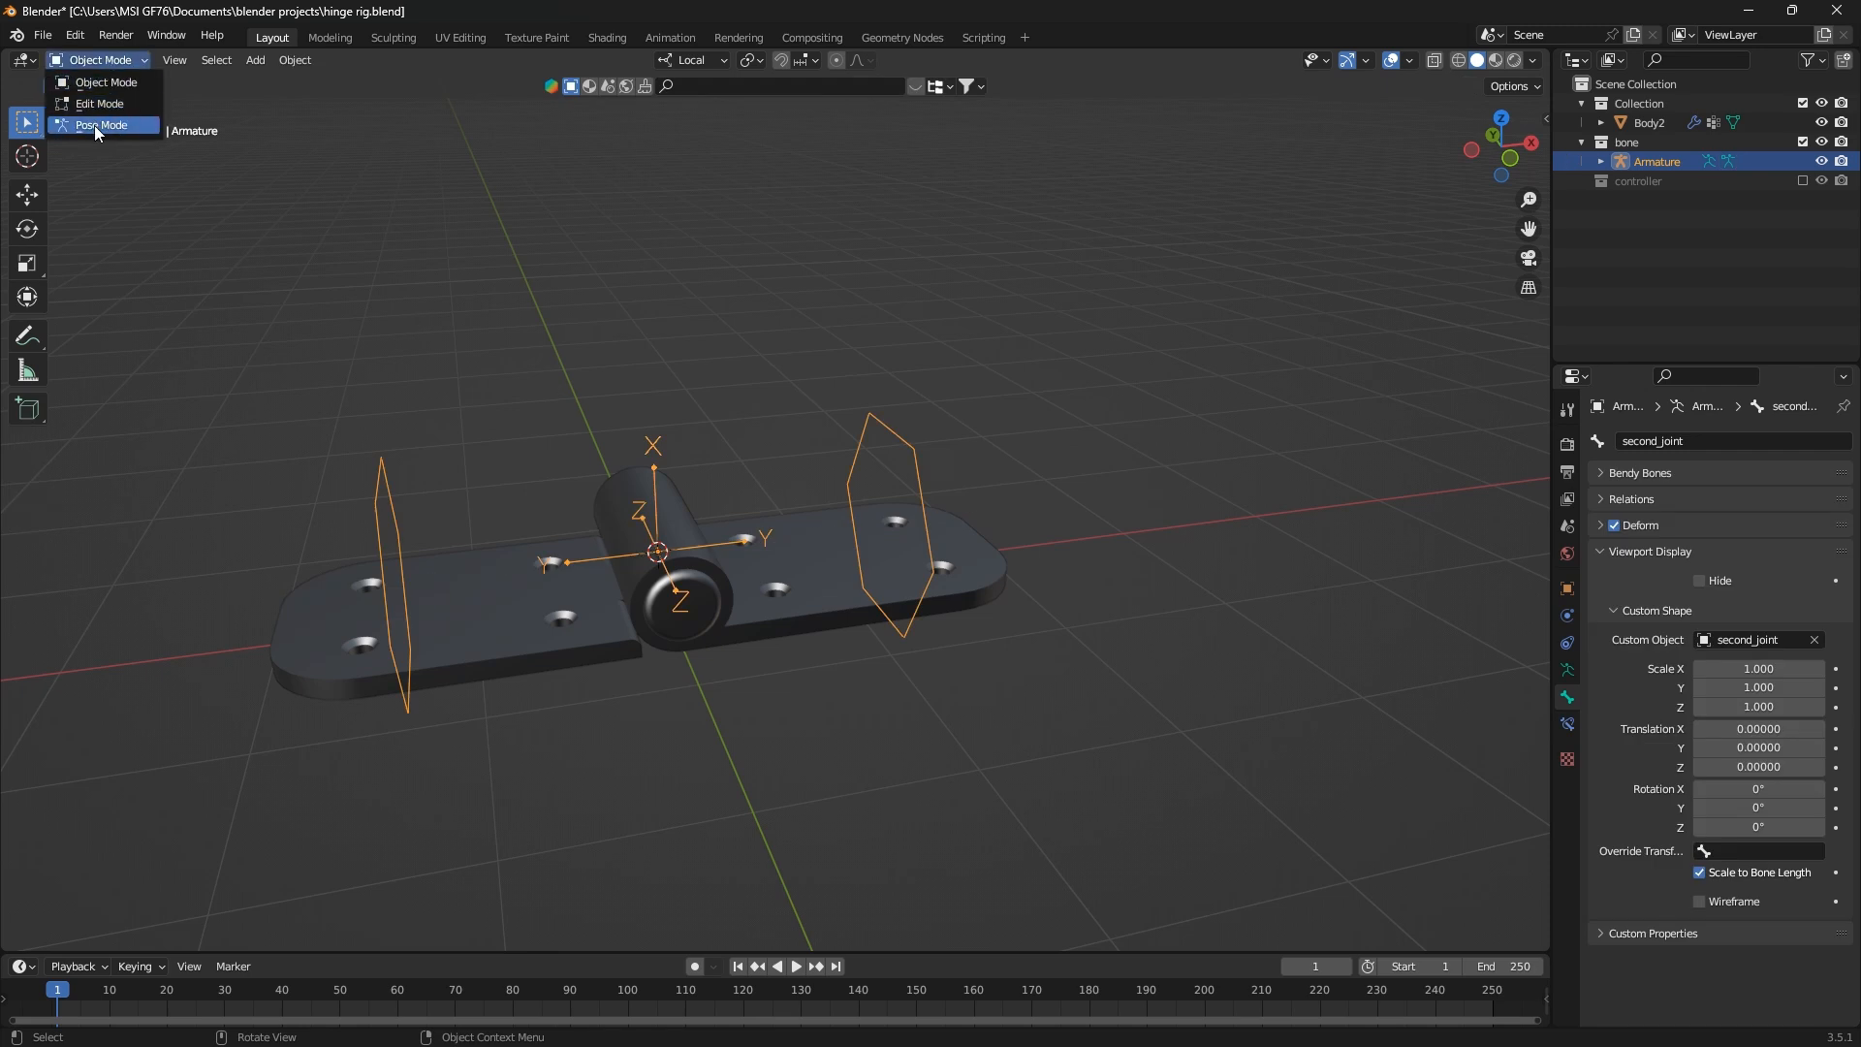
pyautogui.click(95, 125)
# Test-rotate the second_joint bone and the first_joint bone with their controller shapes, cancelling each rotation
pyautogui.press('r')
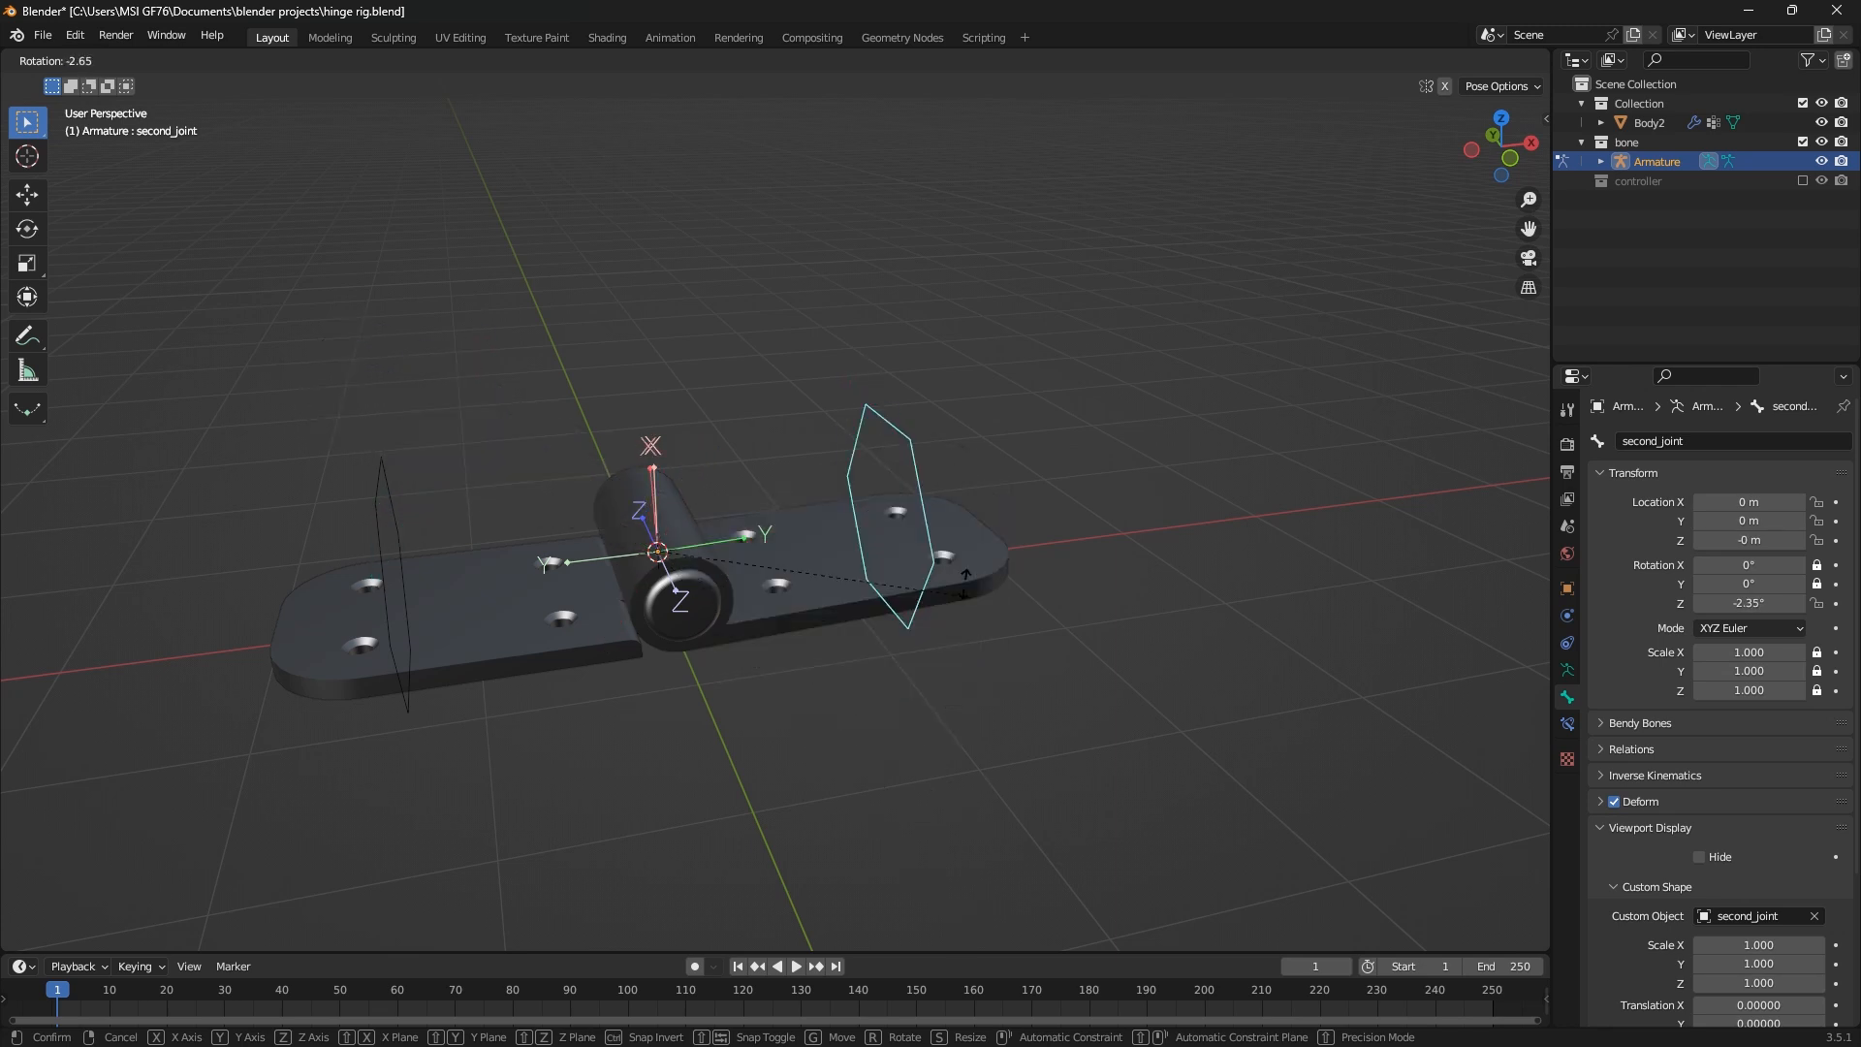
pyautogui.rightClick(759, 559)
pyautogui.click(397, 498)
pyautogui.press('r')
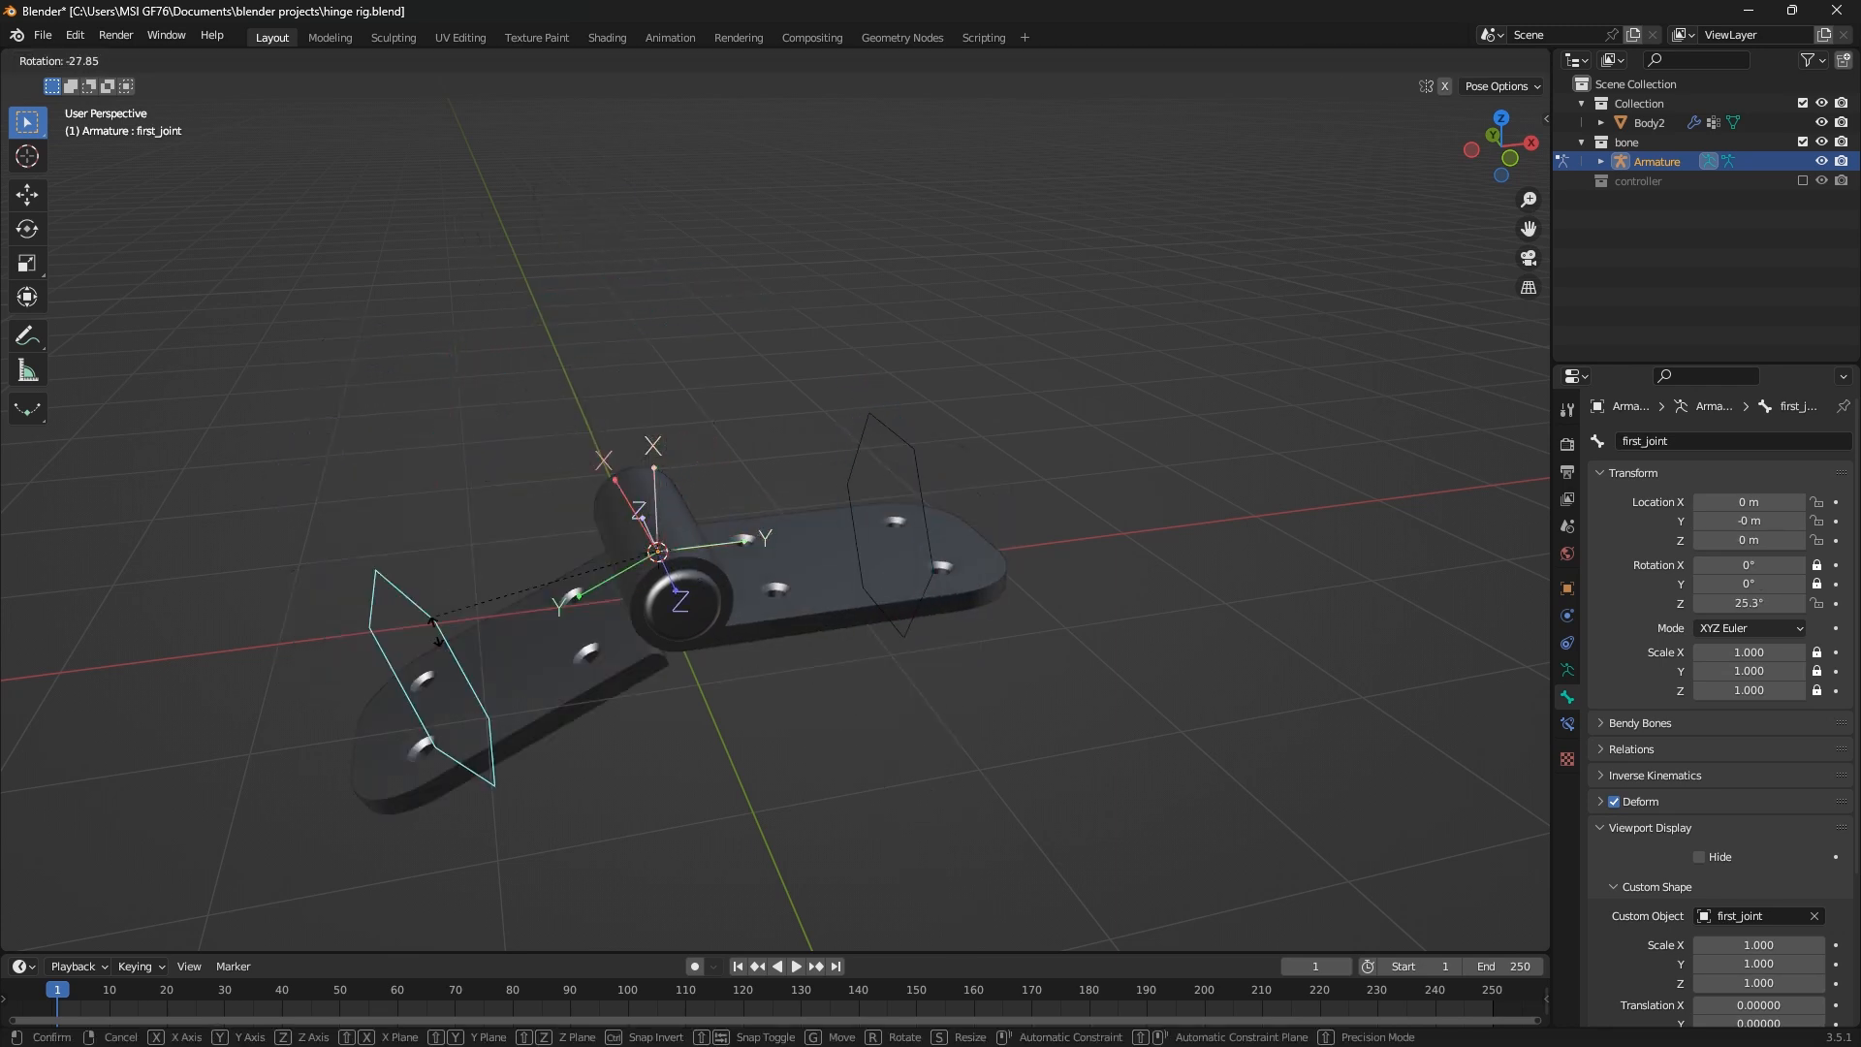
pyautogui.rightClick(524, 659)
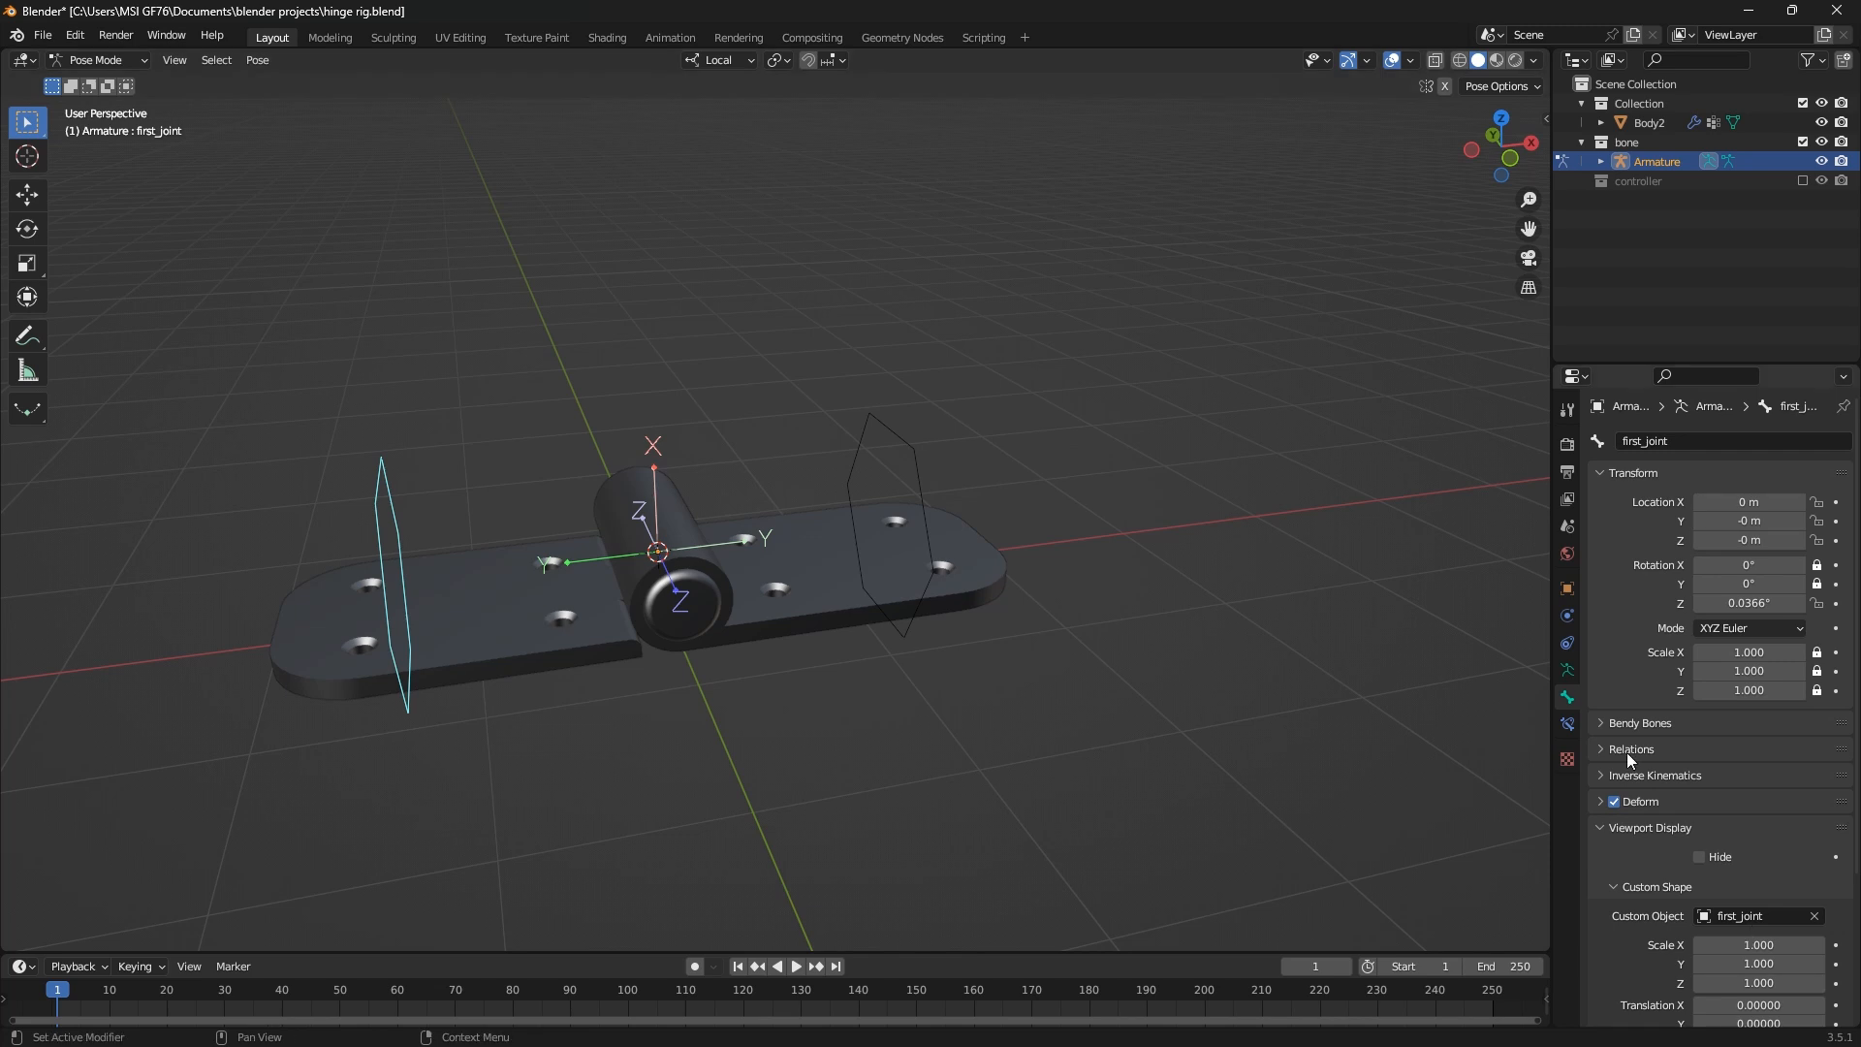